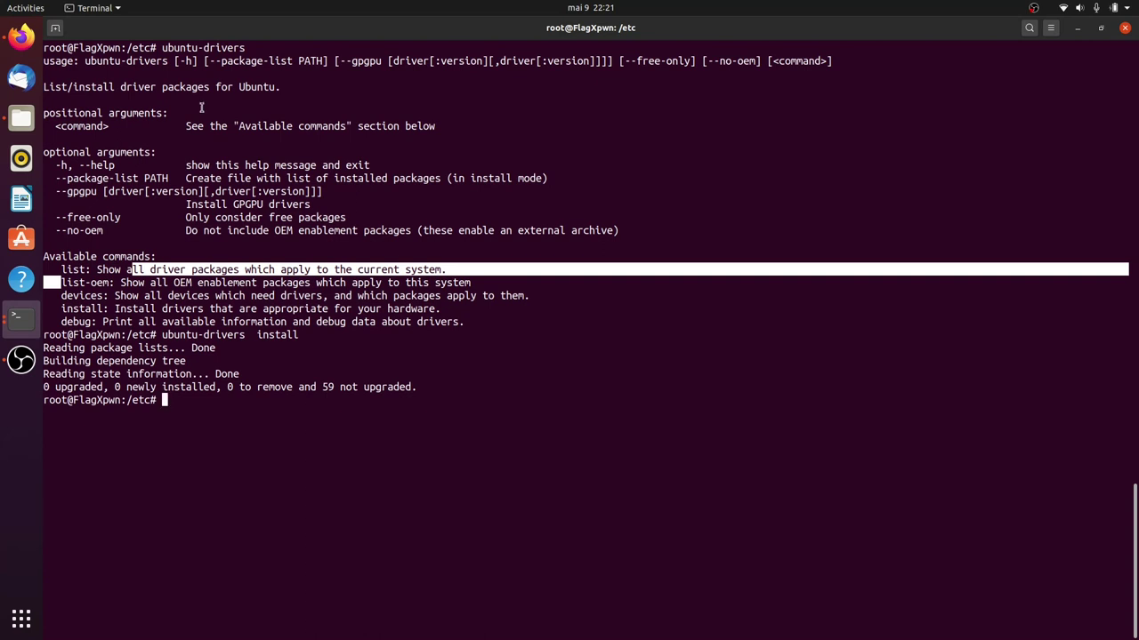
Run 'ubuntu-drivers devices' to list the GTX 960M's drivers, then clear the terminal.
{"action": "double_click", "coordinate": [75, 296]}
{"action": "key", "text": "super+c"}
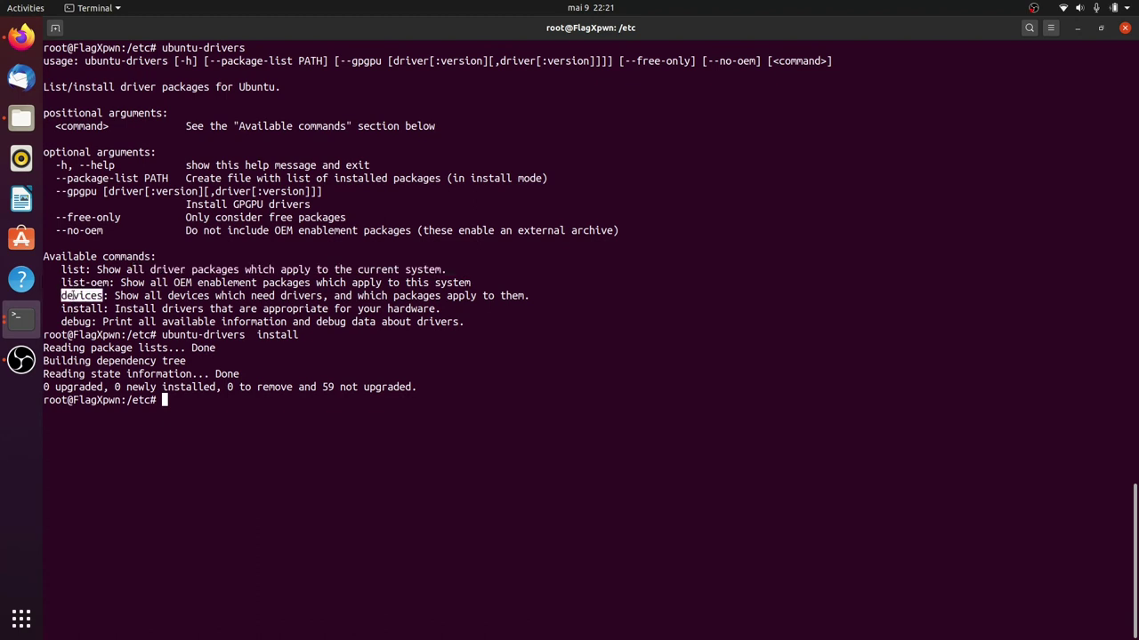
{"action": "key", "text": "Up"}
{"action": "key", "text": "BackSpace"}
{"action": "key", "text": "BackSpace"}
{"action": "key", "text": "BackSpace"}
{"action": "key", "text": "BackSpace"}
{"action": "key", "text": "BackSpace"}
{"action": "key", "text": "BackSpace"}
{"action": "key", "text": "BackSpace"}
{"action": "middle_click", "coordinate": [75, 296]}
{"action": "key", "text": "Return"}
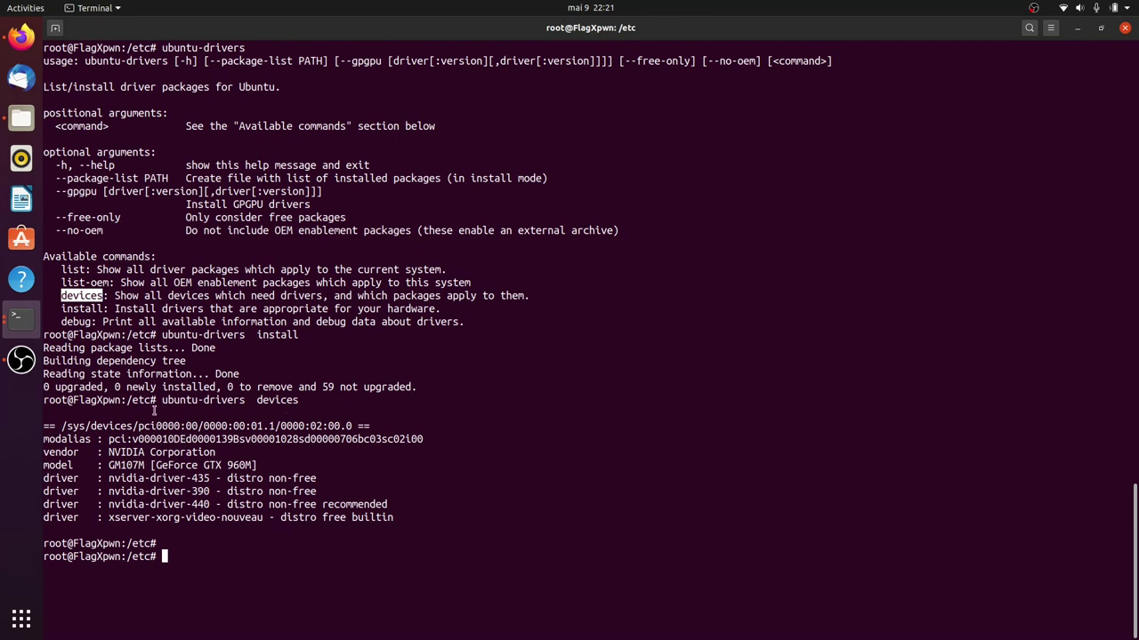
{"action": "key", "text": "ctrl+l"}
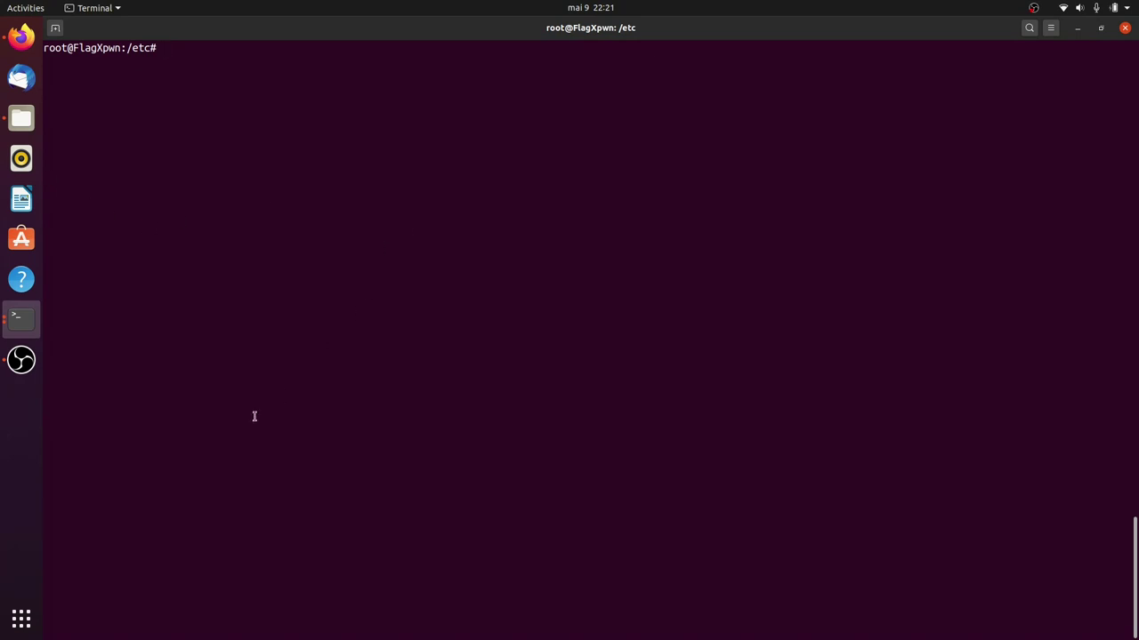
Launch Additional Drivers from an 'addl' application search, showing nvidia-driver-440 in use.
{"action": "left_click", "coordinate": [20, 620]}
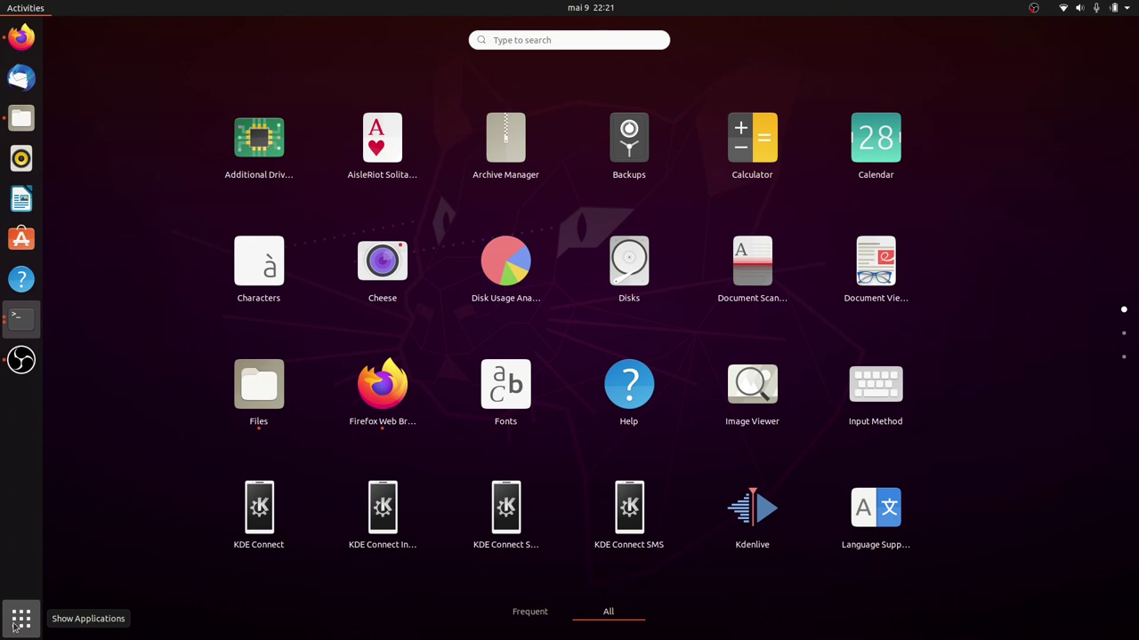
{"action": "type", "text": "addl"}
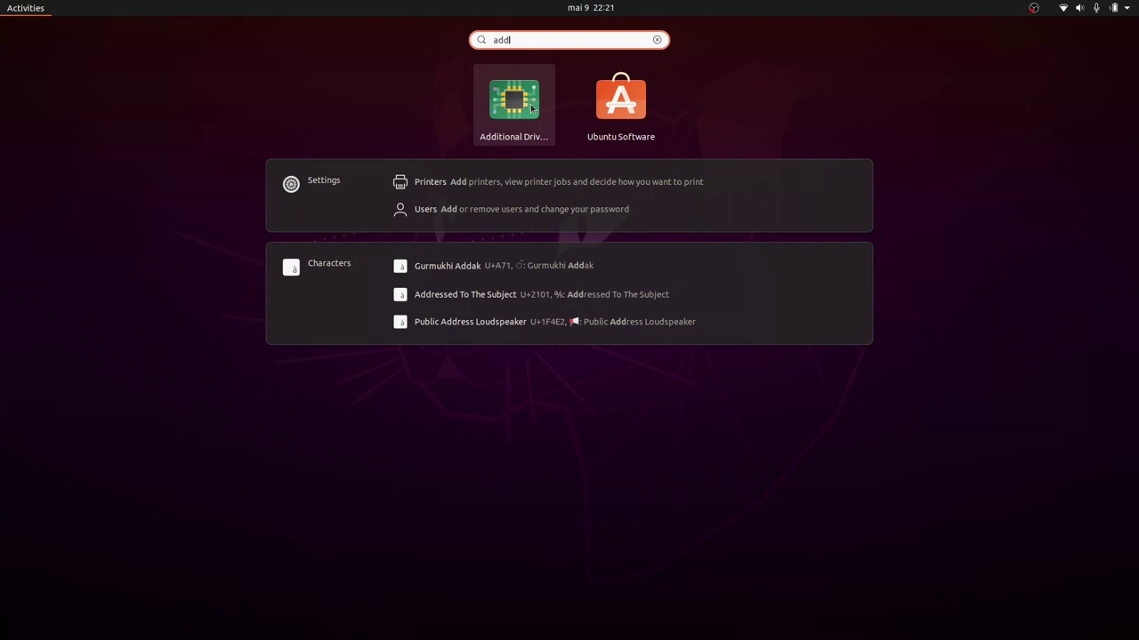
{"action": "left_click", "coordinate": [532, 108]}
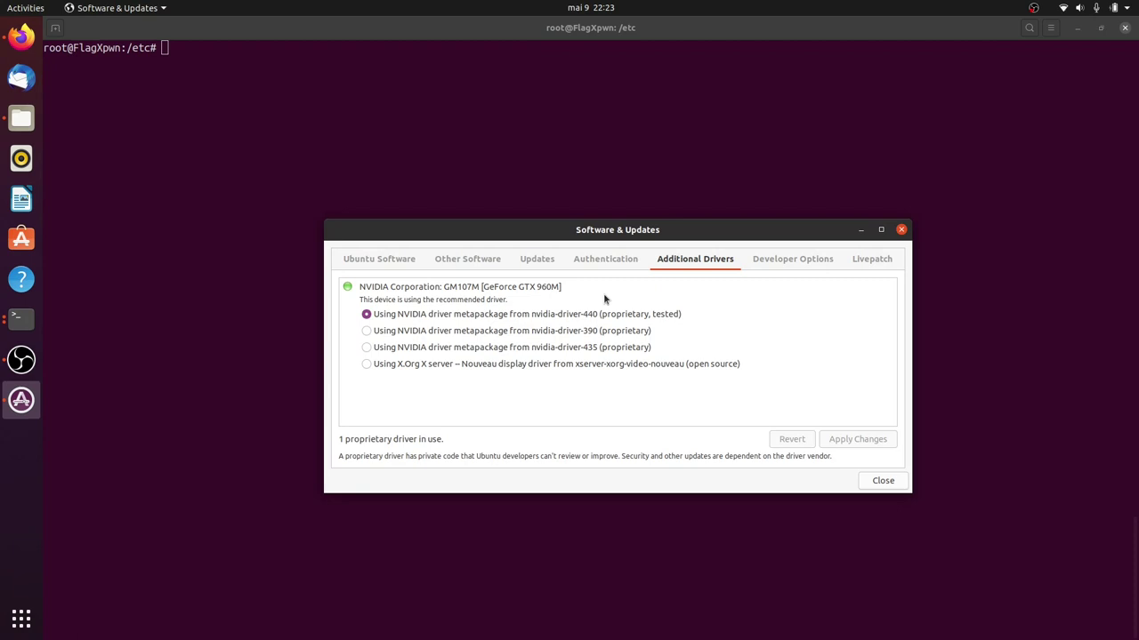
Bring OBS Studio forward and review its output settings, confirming the Hardware (NVENC) encoder.
{"action": "left_click", "coordinate": [13, 360]}
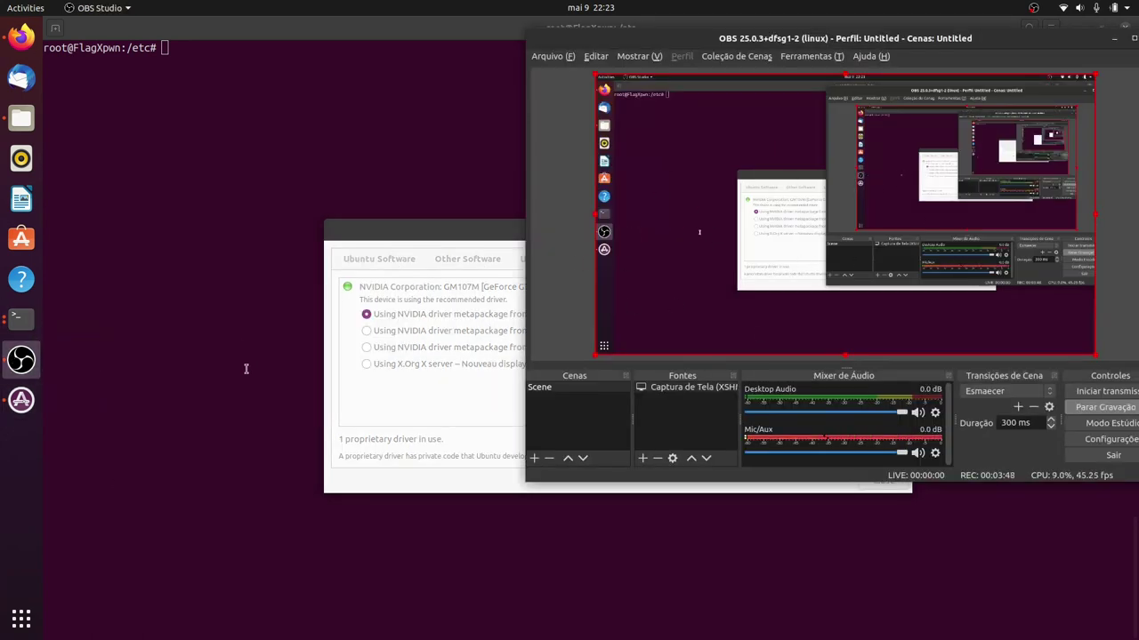
{"action": "left_click_drag", "start_coordinate": [780, 39], "coordinate": [474, 45]}
{"action": "left_click", "coordinate": [790, 450]}
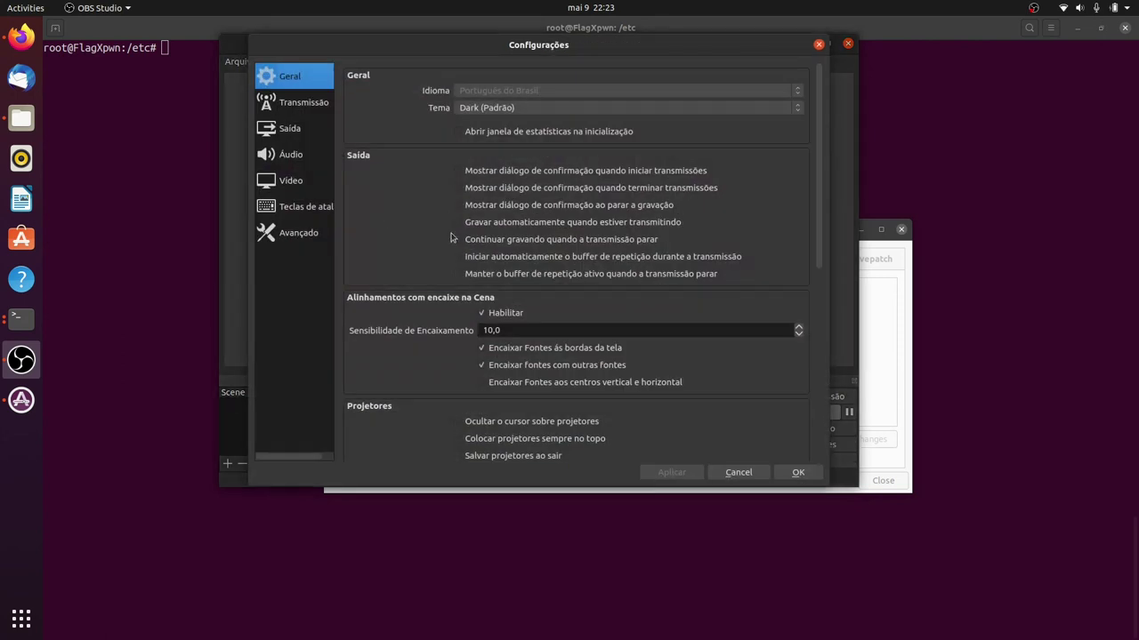
{"action": "left_click", "coordinate": [292, 129]}
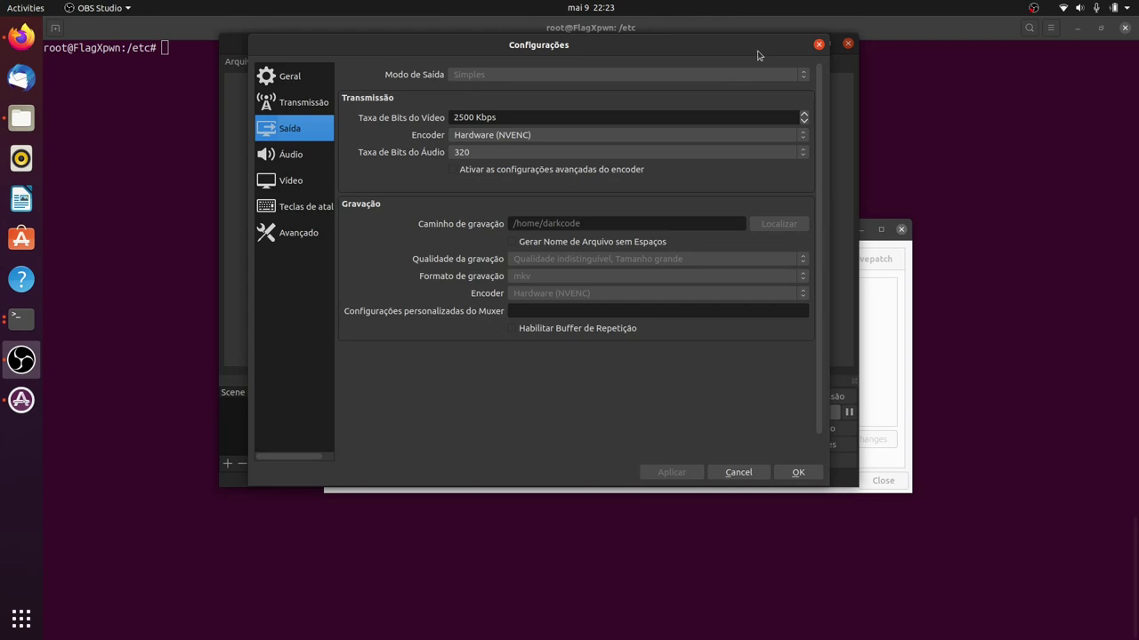
Close the OBS settings, minimize OBS, and close Software & Updates.
{"action": "left_click", "coordinate": [818, 43]}
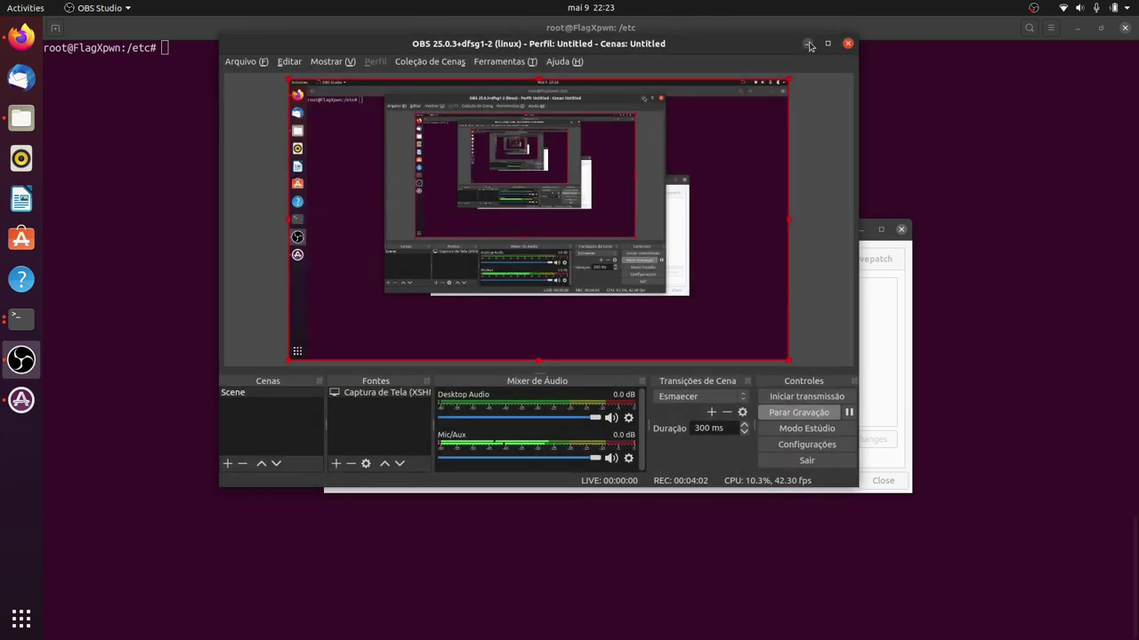
{"action": "left_click", "coordinate": [807, 45]}
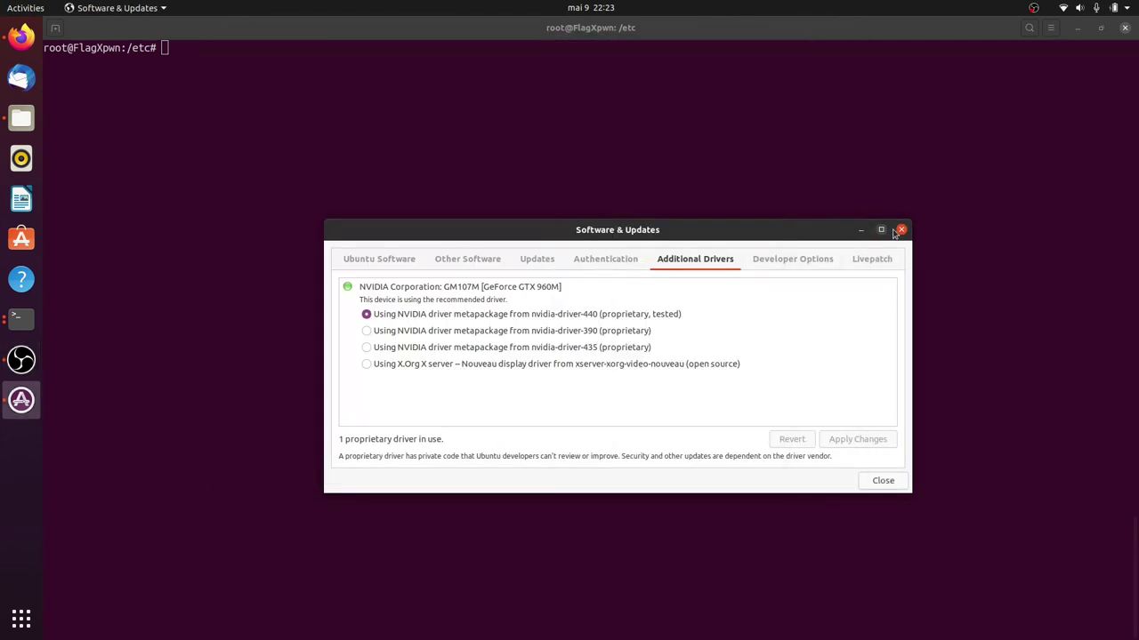
{"action": "left_click", "coordinate": [900, 230]}
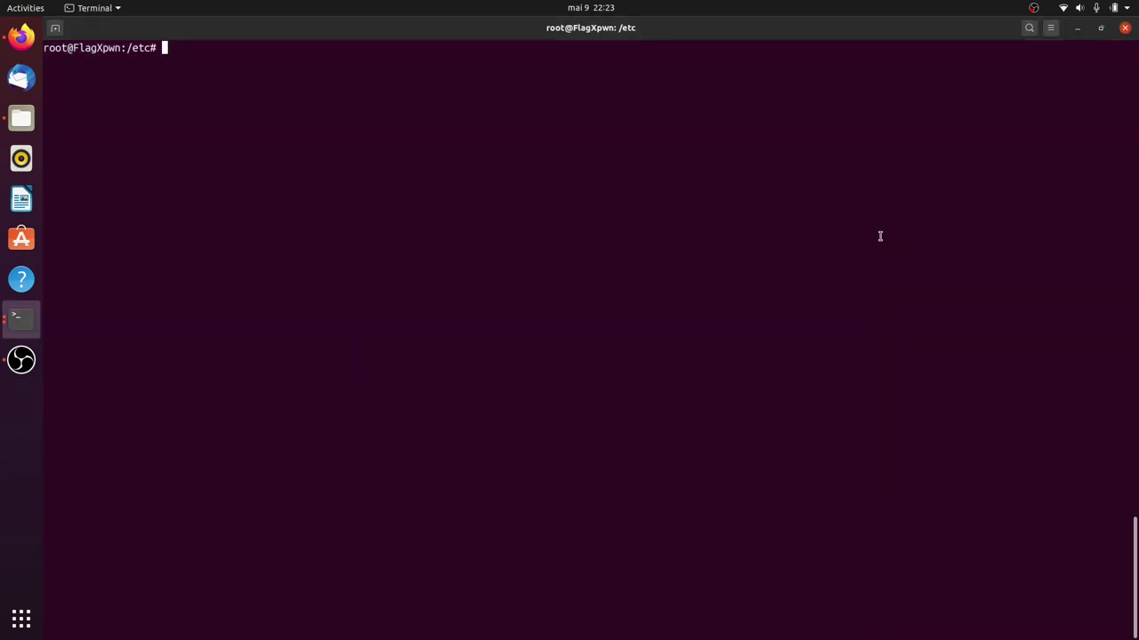
Start a 'tw' search in the activities overview, then cancel back to the terminal.
{"action": "key", "text": "super"}
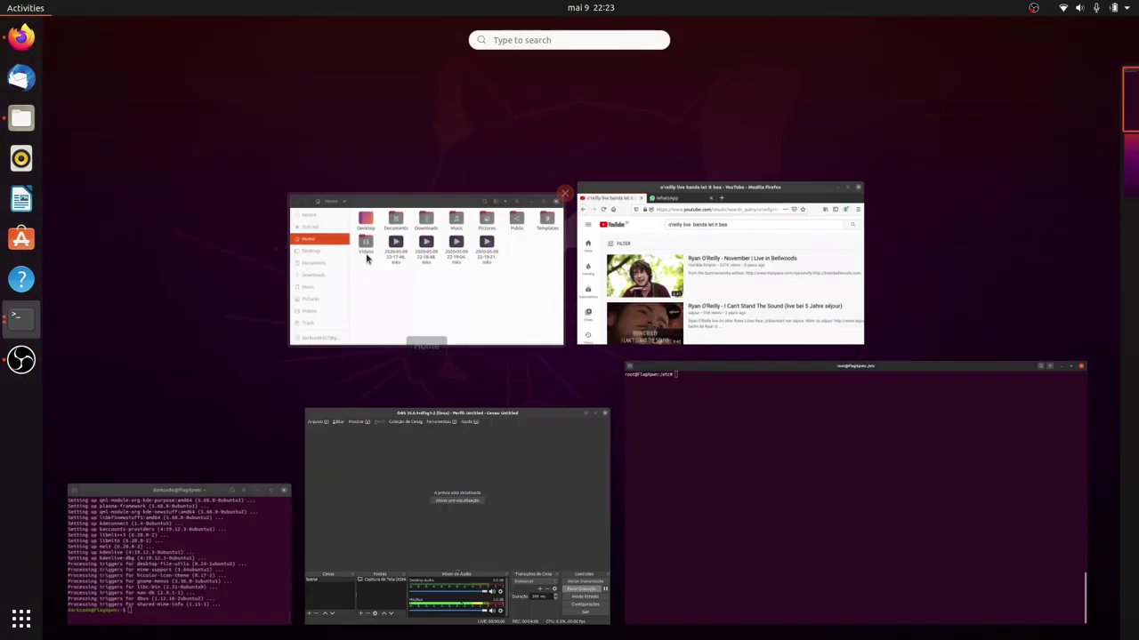
{"action": "type", "text": "tw"}
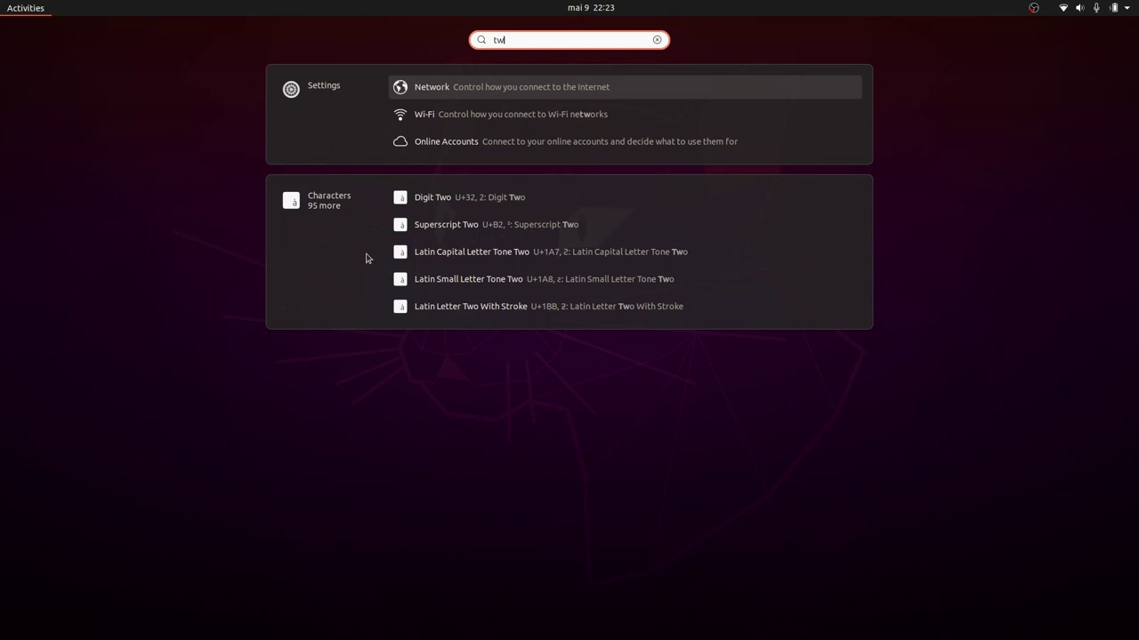
{"action": "key", "text": "Escape"}
{"action": "key", "text": "Escape"}
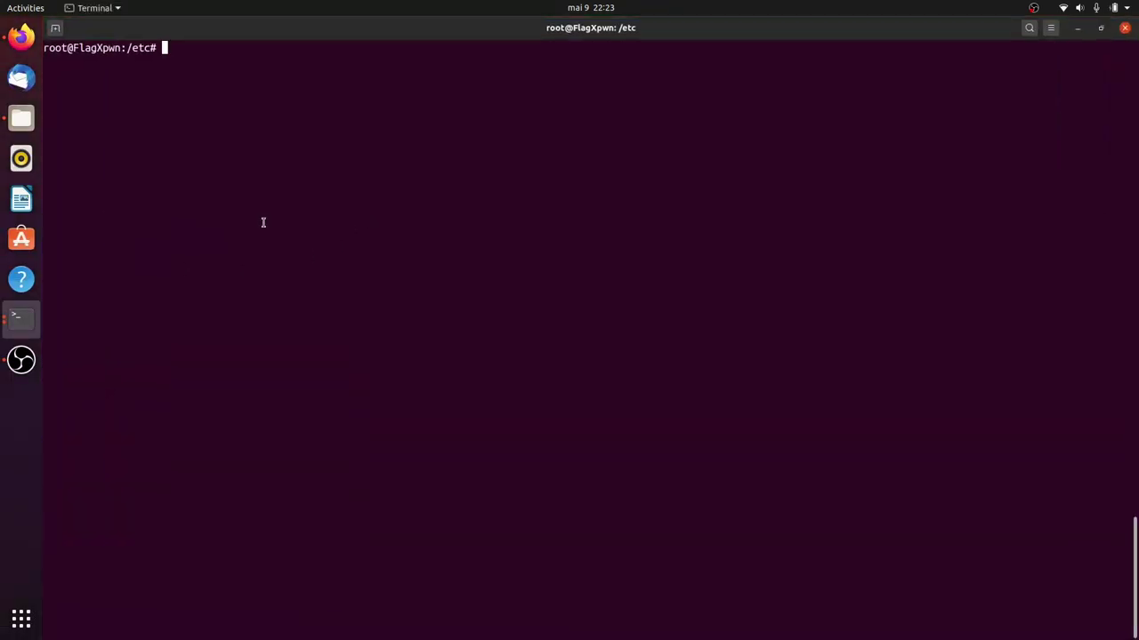
Run 'apt install gnome-shell' and confirm the upgrade to 3.36.1-5ubuntu2.
{"action": "type", "text": "so"}
{"action": "key", "text": "BackSpace"}
{"action": "key", "text": "BackSpace"}
{"action": "type", "text": "apt install gnom"}
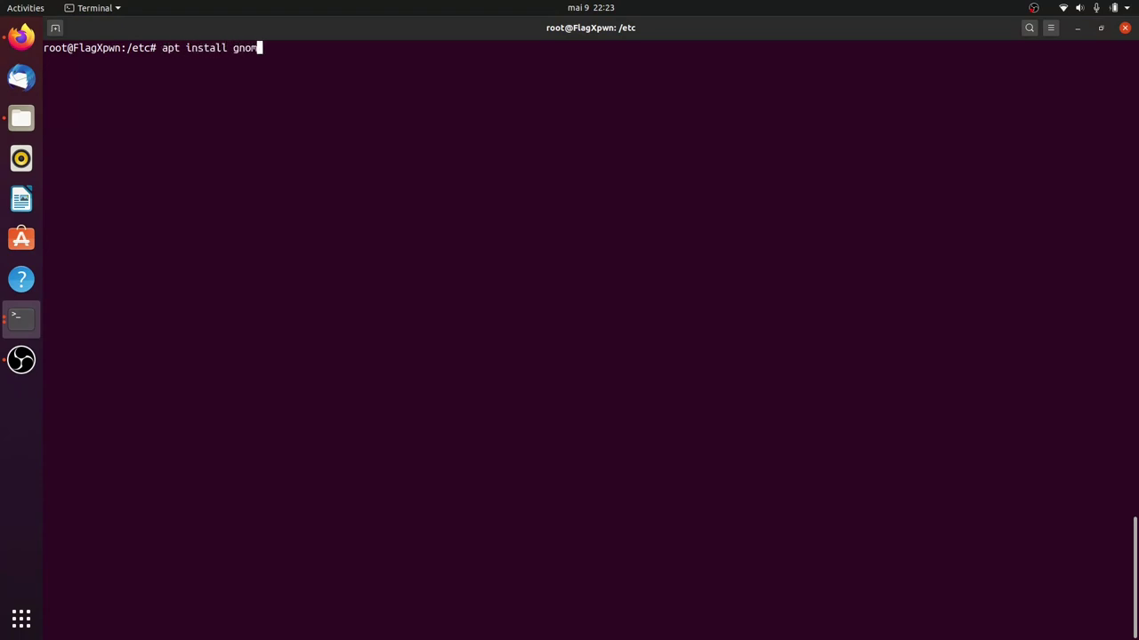
{"action": "type", "text": "e-shell"}
{"action": "key", "text": "Return"}
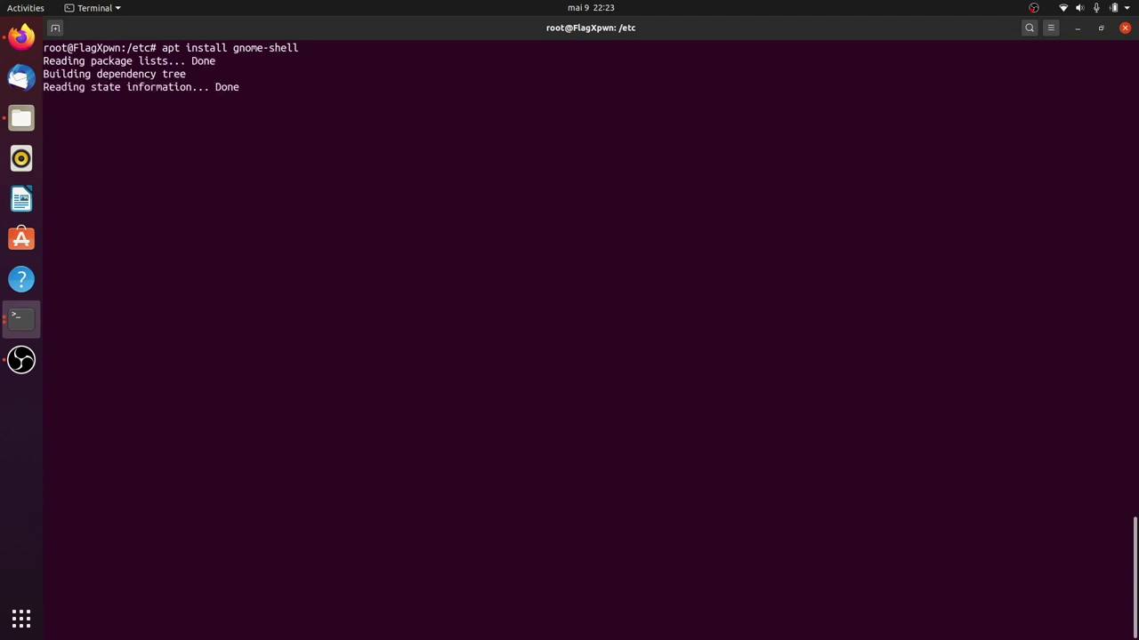
{"action": "key", "text": "Return"}
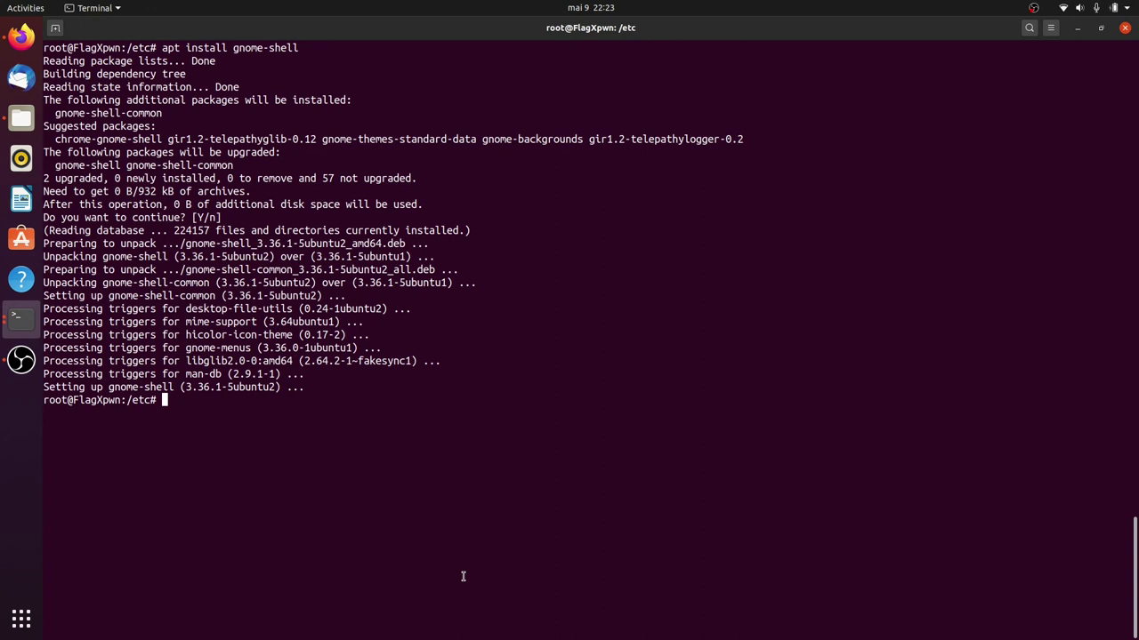
{"action": "key", "text": "ctrl+l"}
{"action": "key", "text": "Up"}
Cancel the recalled command and exit the root shell.
{"action": "type", "text": "-"}
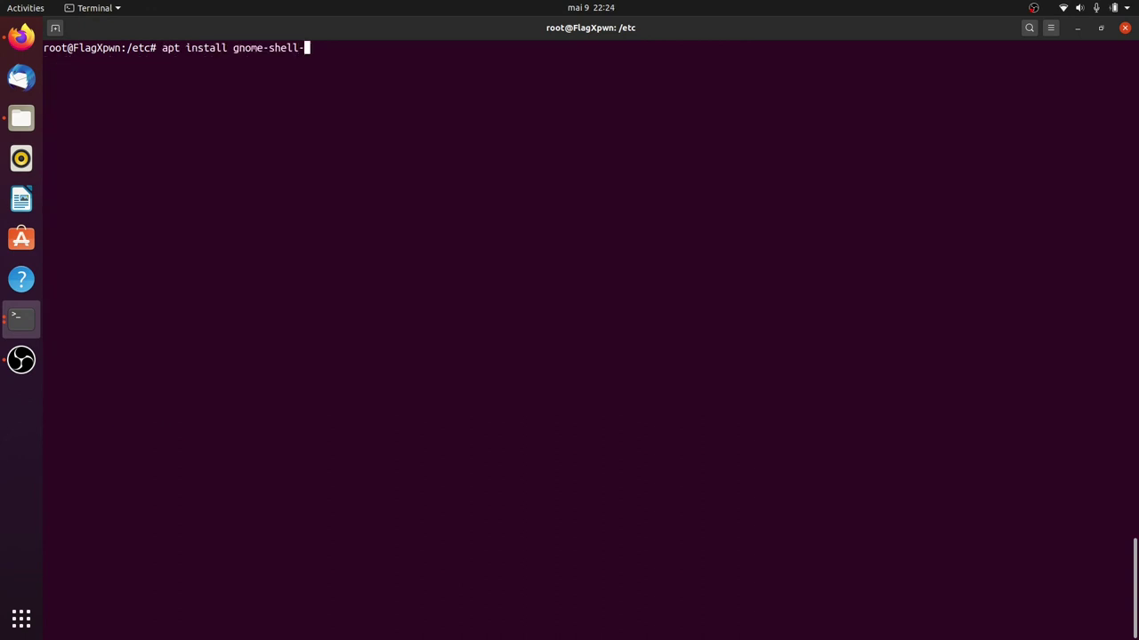
{"action": "key", "text": "BackSpace"}
{"action": "key", "text": "ctrl+c"}
{"action": "key", "text": "ctrl+d"}
List the gnome-shell- package completions and try 'sudo apt install gnome-shell-*'.
{"action": "type", "text": "sudo apt "}
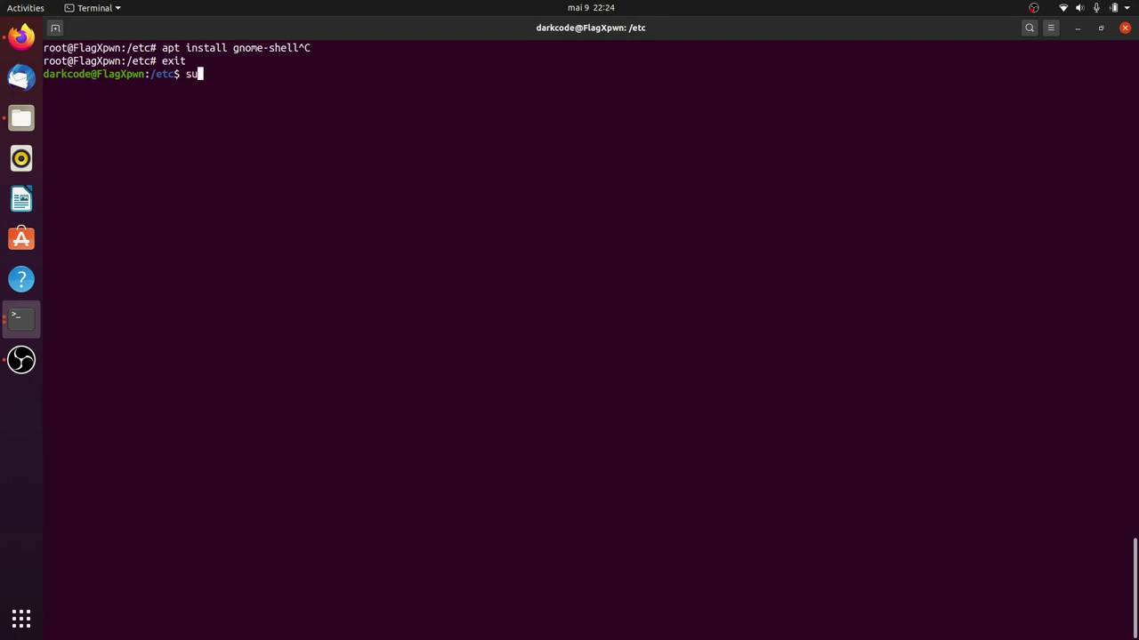
{"action": "type", "text": "install gnome"}
{"action": "key", "text": "BackSpace"}
{"action": "key", "text": "BackSpace"}
{"action": "key", "text": "BackSpace"}
{"action": "key", "text": "BackSpace"}
{"action": "key", "text": "BackSpace"}
{"action": "type", "text": "gnome-shell-"}
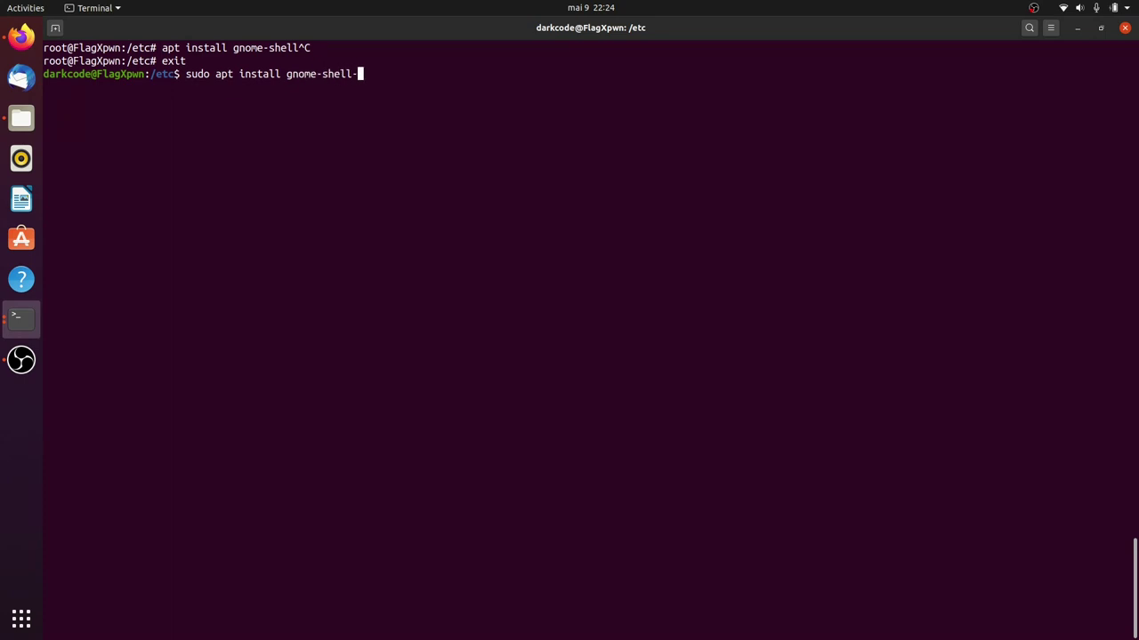
{"action": "key", "text": "Tab"}
{"action": "key", "text": "Tab"}
{"action": "key", "text": "Tab"}
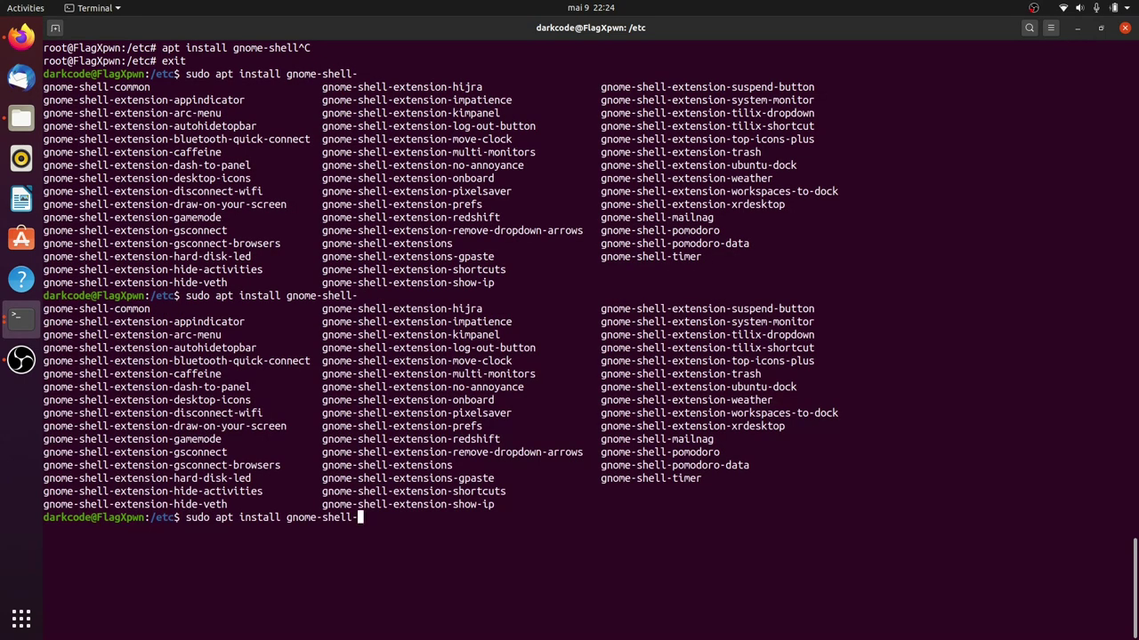
{"action": "key", "text": "ctrl+l"}
{"action": "key", "text": "ctrl+w"}
{"action": "key", "text": "ctrl+w"}
{"action": "key", "text": "ctrl+w"}
{"action": "type", "text": "-s"}
{"action": "key", "text": "ctrl+underscore"}
{"action": "key", "text": "Tab"}
{"action": "key", "text": "Tab"}
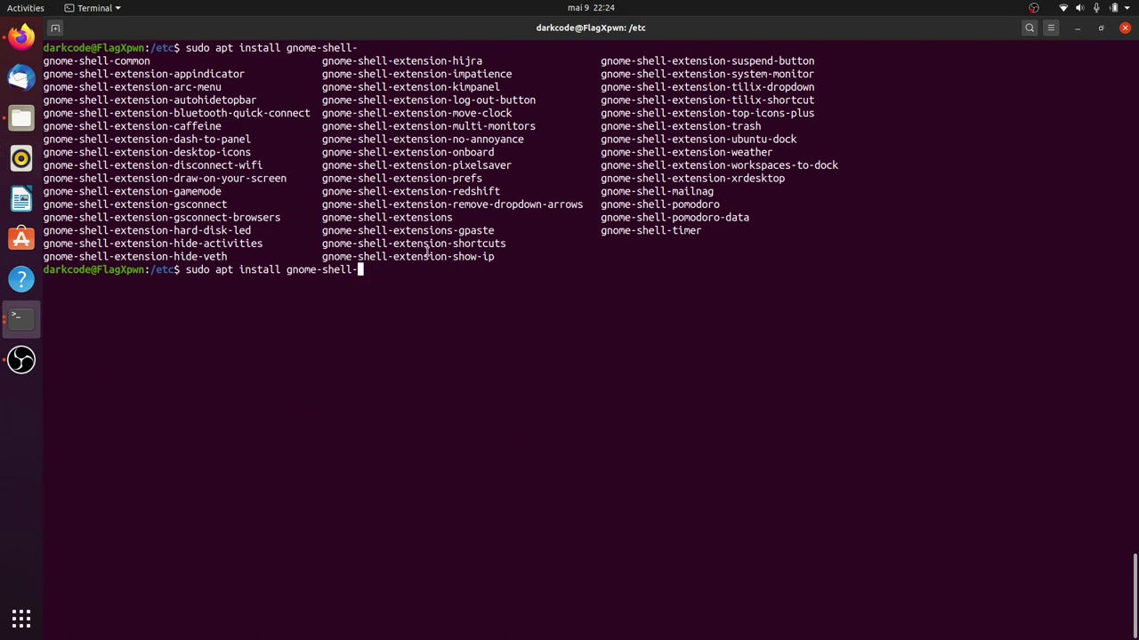
{"action": "type", "text": "*"}
{"action": "key", "text": "Return"}
Rerun it as 'sudo apt-get install gnome-shell-*' and accept the 122 new packages.
{"action": "key", "text": "Up"}
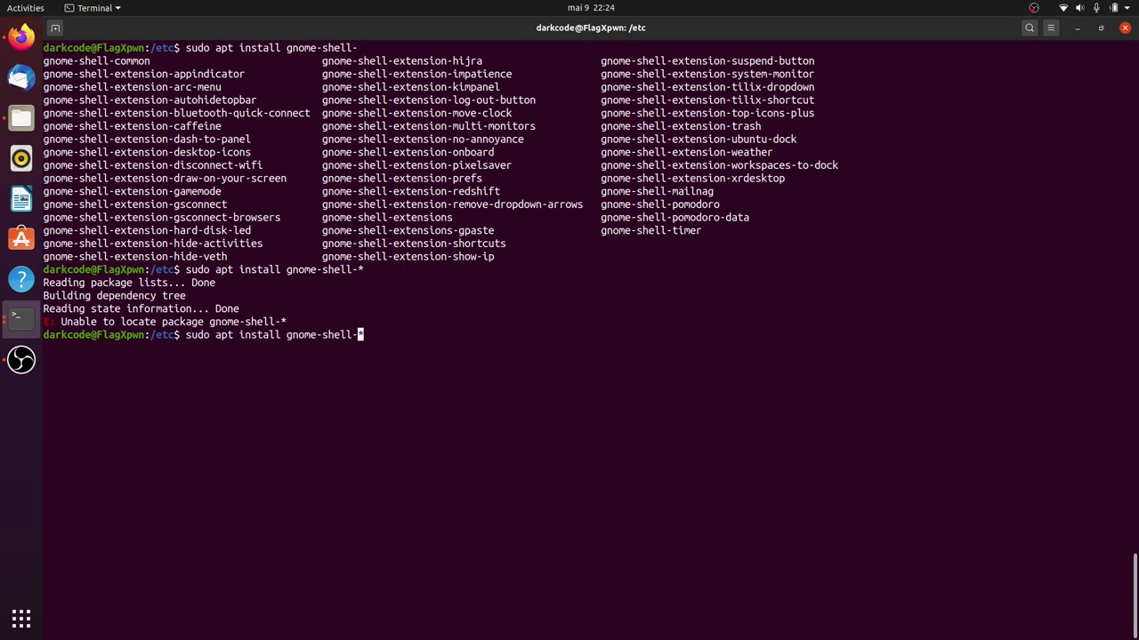
{"action": "key", "text": "Left"}
{"action": "key", "text": "Left"}
{"action": "key", "text": "Left"}
{"action": "key", "text": "Left"}
{"action": "key", "text": "Left"}
{"action": "key", "text": "Left"}
{"action": "key", "text": "Left"}
{"action": "key", "text": "Left"}
{"action": "key", "text": "Left"}
{"action": "key", "text": "Left"}
{"action": "key", "text": "Left"}
{"action": "key", "text": "Left"}
{"action": "key", "text": "Left"}
{"action": "key", "text": "Left"}
{"action": "key", "text": "Left"}
{"action": "key", "text": "Left"}
{"action": "key", "text": "Left"}
{"action": "key", "text": "Left"}
{"action": "key", "text": "Left"}
{"action": "key", "text": "Left"}
{"action": "type", "text": "-get"}
{"action": "key", "text": "Return"}
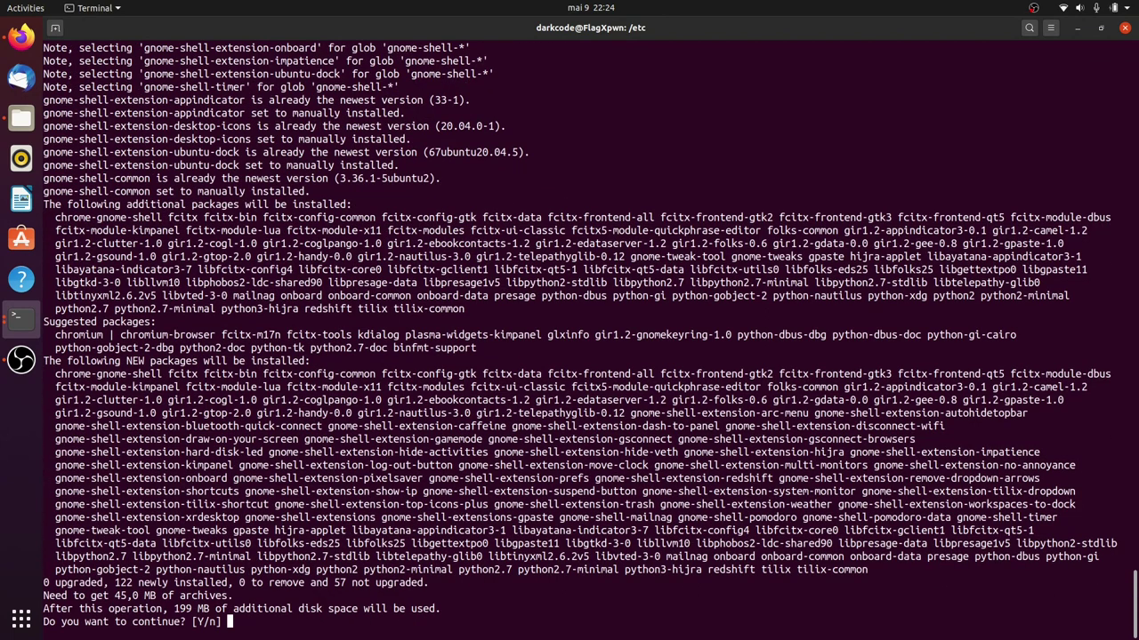
{"action": "key", "text": "Return"}
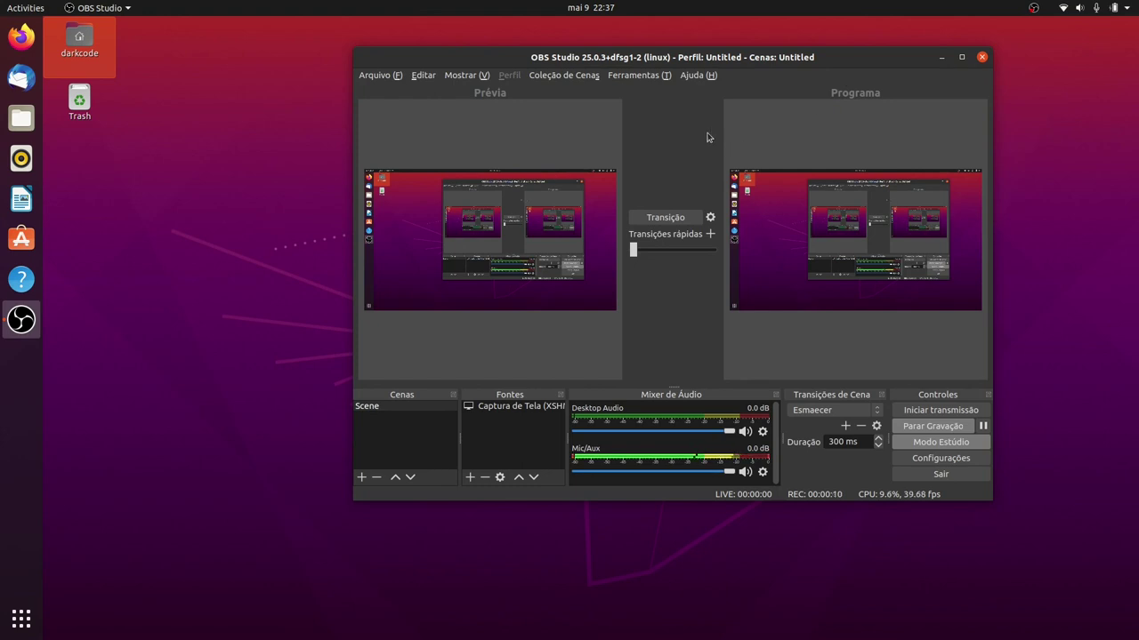
Minimize OBS and launch GNOME Tweaks from an overview search for 'twe'.
{"action": "left_click", "coordinate": [941, 57]}
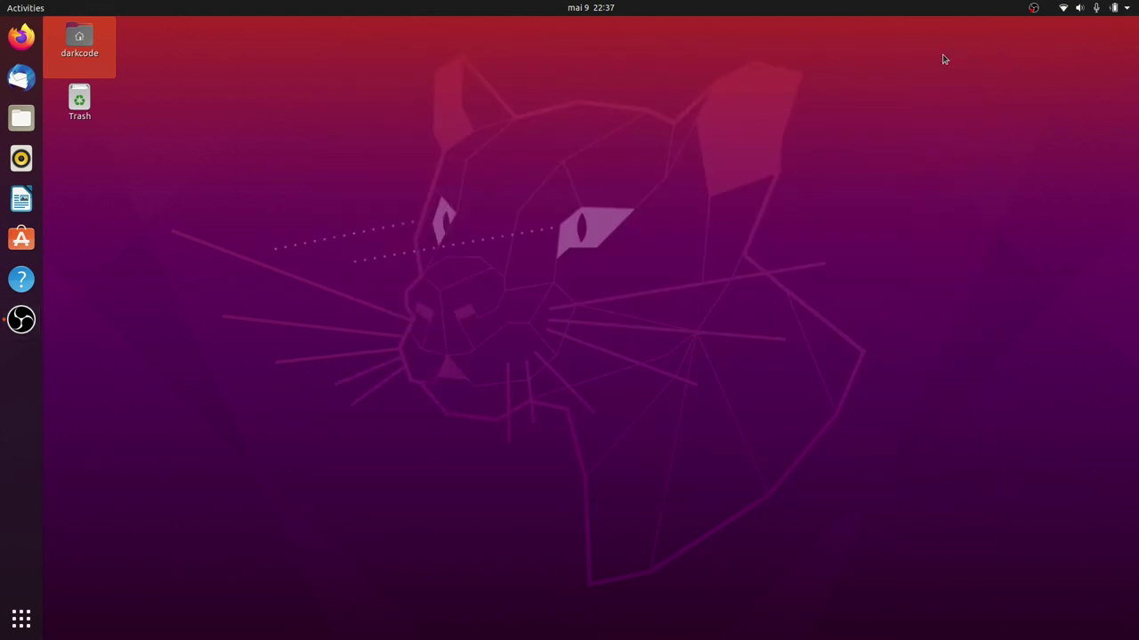
{"action": "key", "text": "super"}
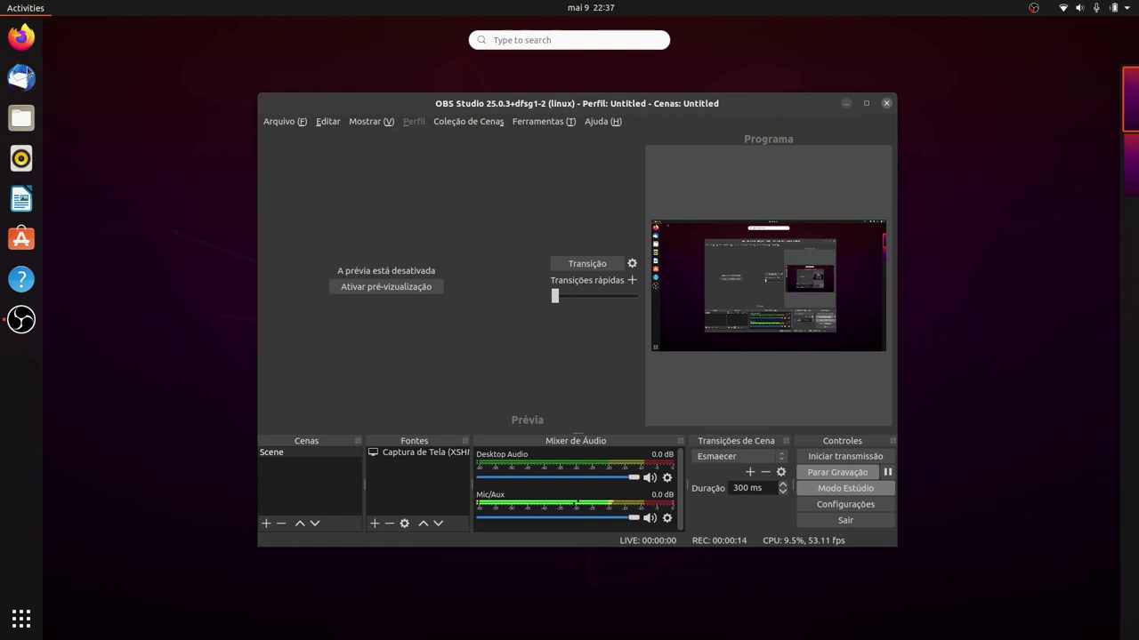
{"action": "mouse_move", "coordinate": [1136, 51]}
{"action": "left_click", "coordinate": [525, 37]}
{"action": "type", "text": "t"}
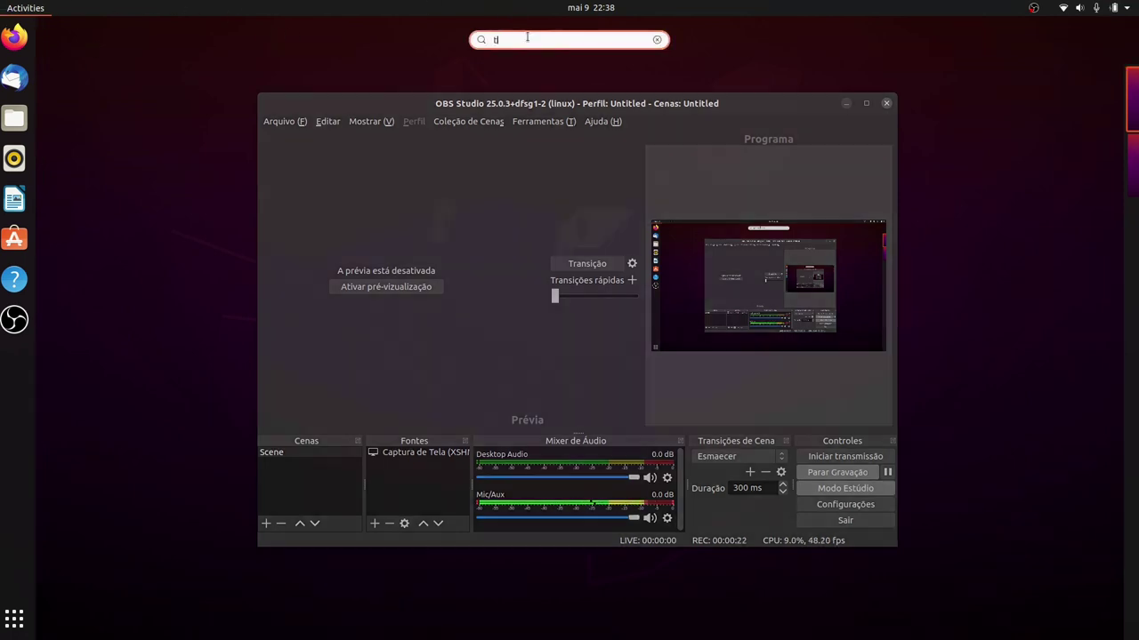
{"action": "type", "text": "we"}
{"action": "key", "text": "Return"}
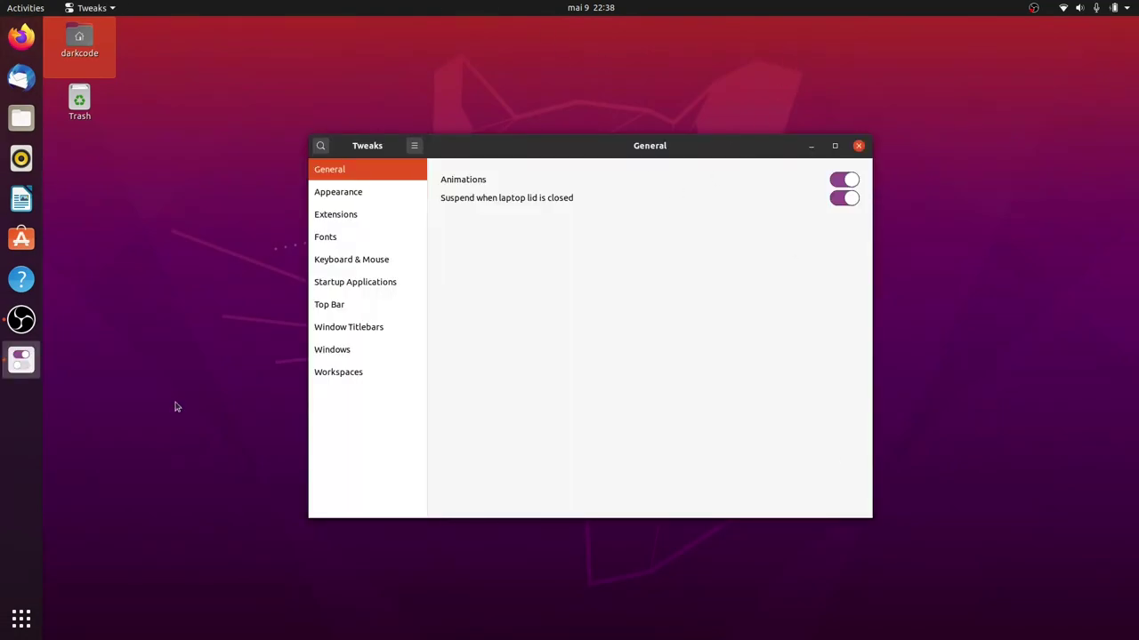
Show Tweaks' Appearance page with the Yaru themes, briefly raising OBS and minimizing it again.
{"action": "left_click", "coordinate": [386, 194]}
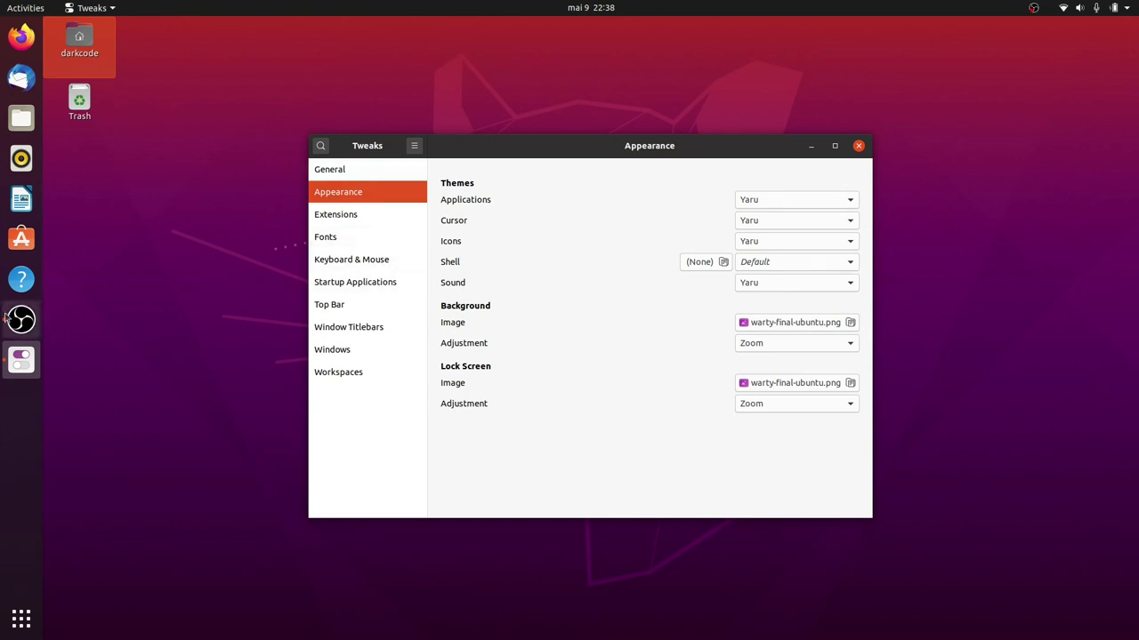
{"action": "left_click", "coordinate": [21, 320]}
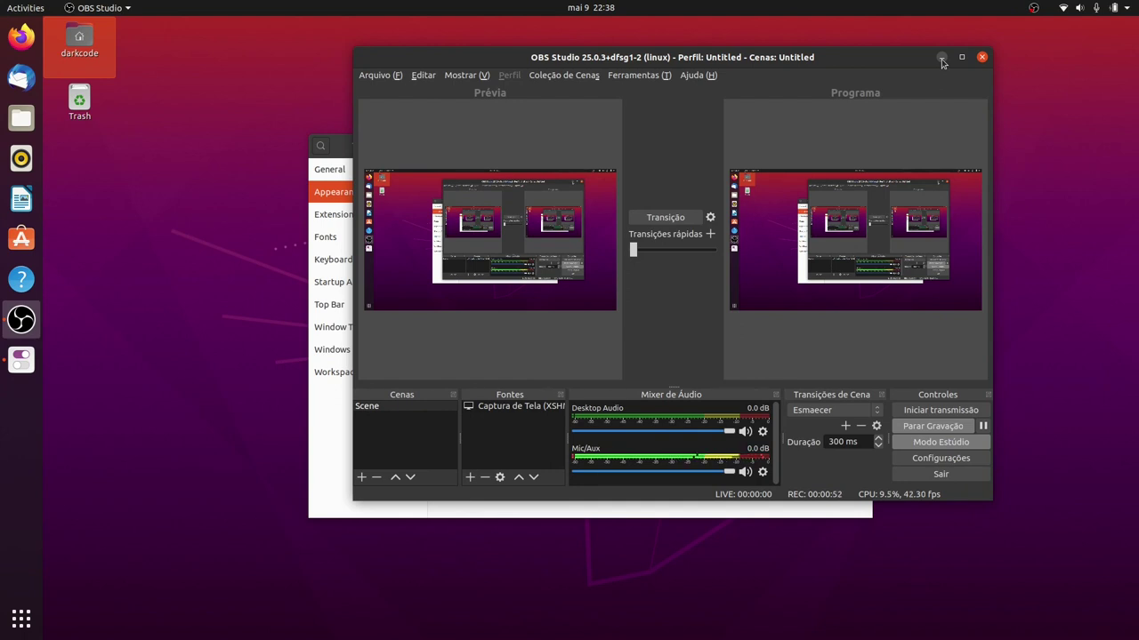
{"action": "left_click", "coordinate": [941, 57]}
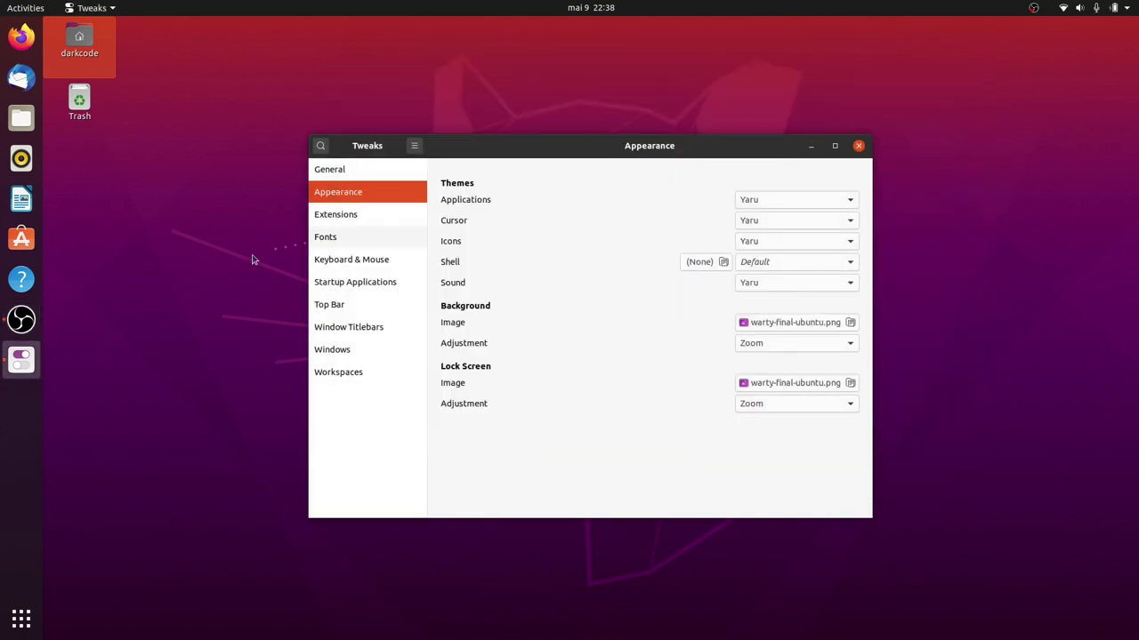
{"action": "right_click", "coordinate": [194, 214]}
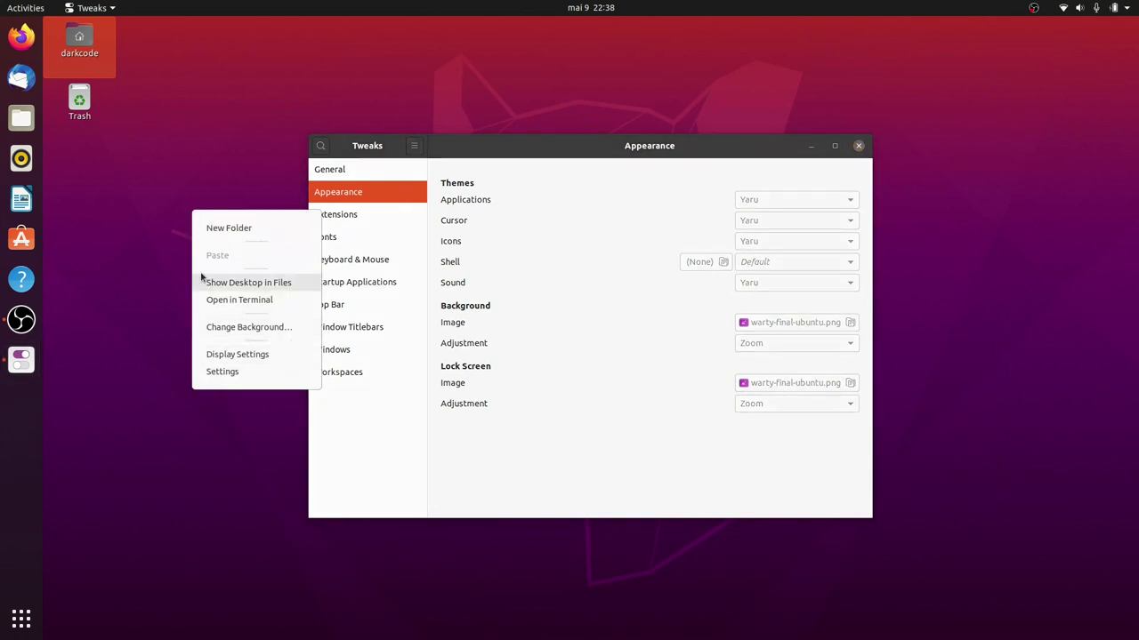
{"action": "left_click", "coordinate": [235, 302]}
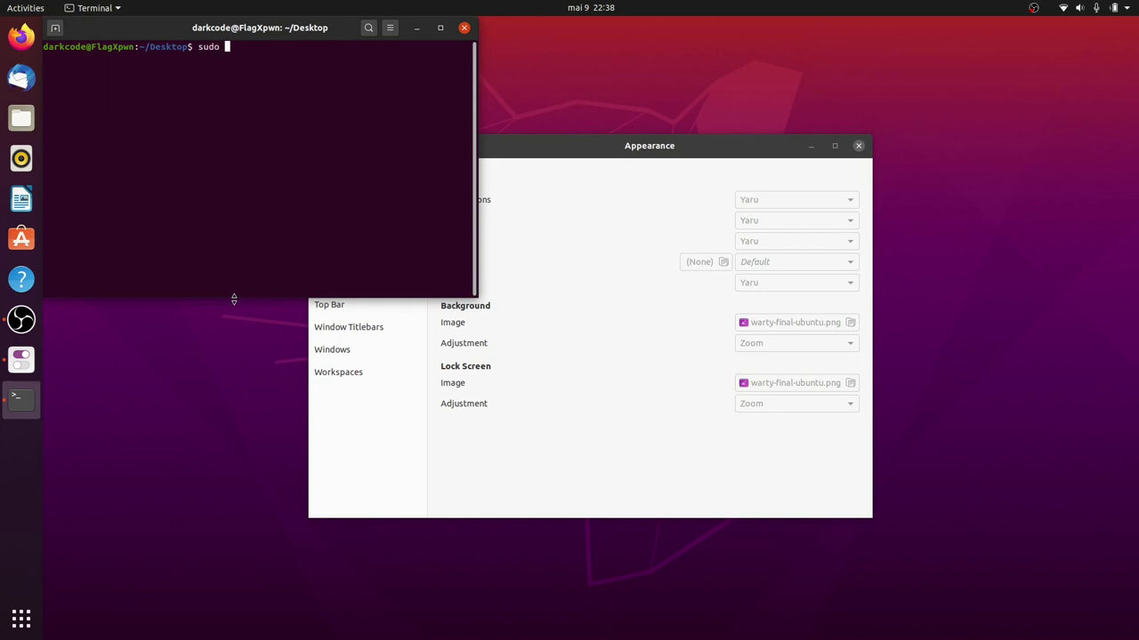
{"action": "type", "text": "sudo gnome-shell --replace"}
{"action": "key", "text": "BackSpace"}
{"action": "key", "text": "BackSpace"}
{"action": "key", "text": "BackSpace"}
{"action": "key", "text": "BackSpace"}
{"action": "key", "text": "BackSpace"}
{"action": "key", "text": "BackSpace"}
{"action": "key", "text": "BackSpace"}
{"action": "key", "text": "BackSpace"}
{"action": "key", "text": "BackSpace"}
{"action": "key", "text": "BackSpace"}
{"action": "key", "text": "BackSpace"}
{"action": "key", "text": "BackSpace"}
{"action": "key", "text": "BackSpace"}
{"action": "key", "text": "BackSpace"}
{"action": "key", "text": "BackSpace"}
{"action": "key", "text": "BackSpace"}
{"action": "key", "text": "BackSpace"}
{"action": "key", "text": "BackSpace"}
{"action": "key", "text": "BackSpace"}
{"action": "key", "text": "BackSpace"}
{"action": "left_click", "coordinate": [465, 29]}
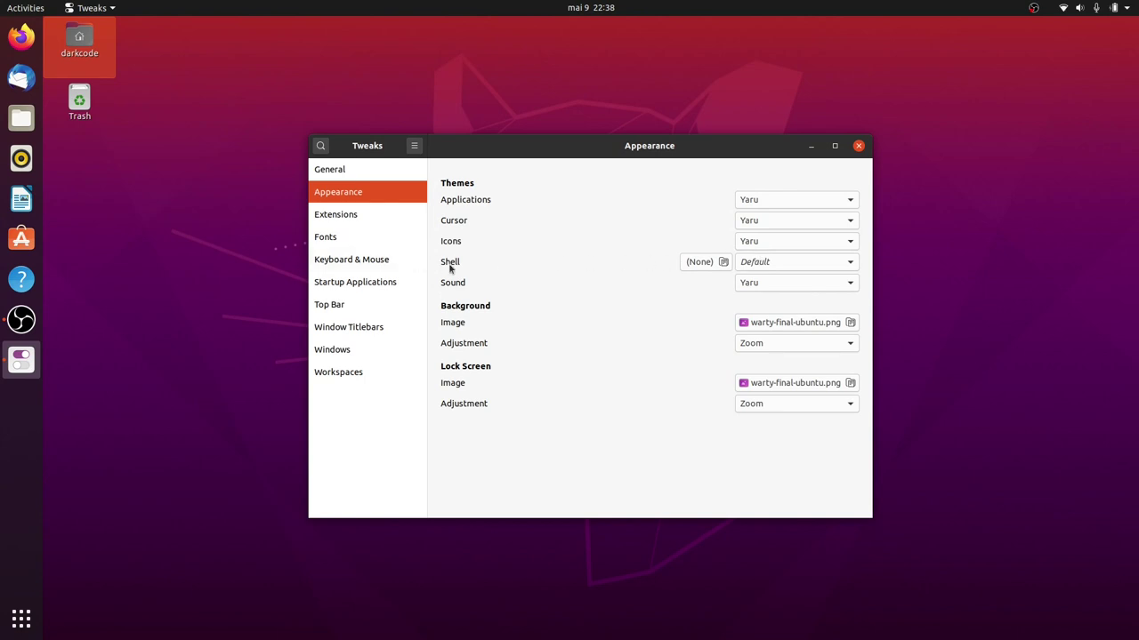
Open Tweaks' Extensions page, then start and cancel a new desktop folder.
{"action": "left_click", "coordinate": [334, 218]}
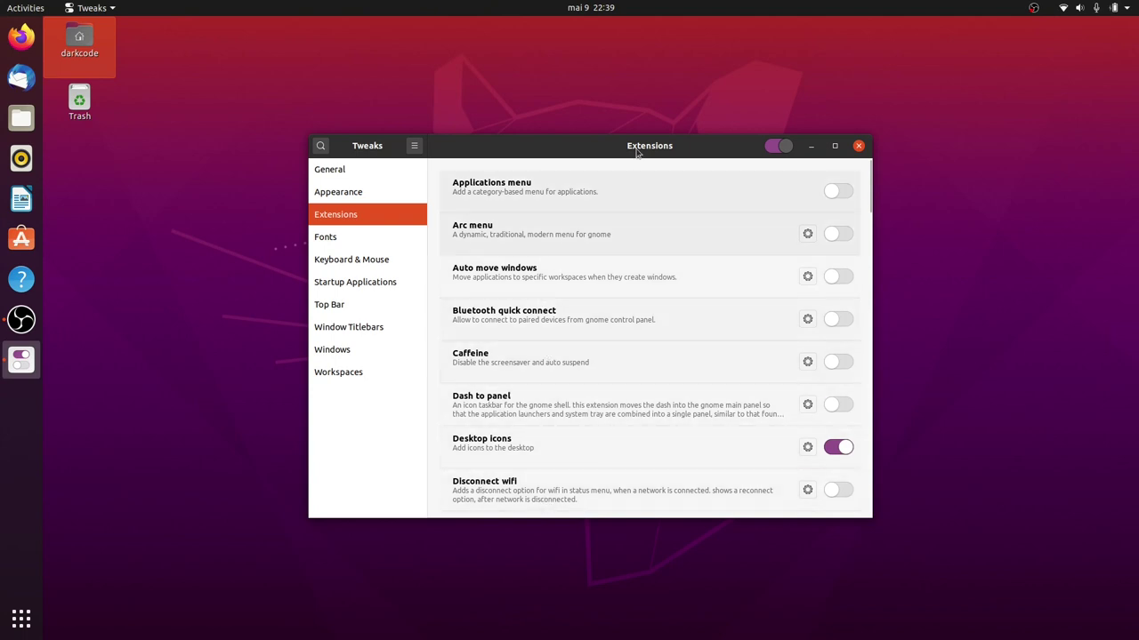
{"action": "left_click", "coordinate": [190, 58]}
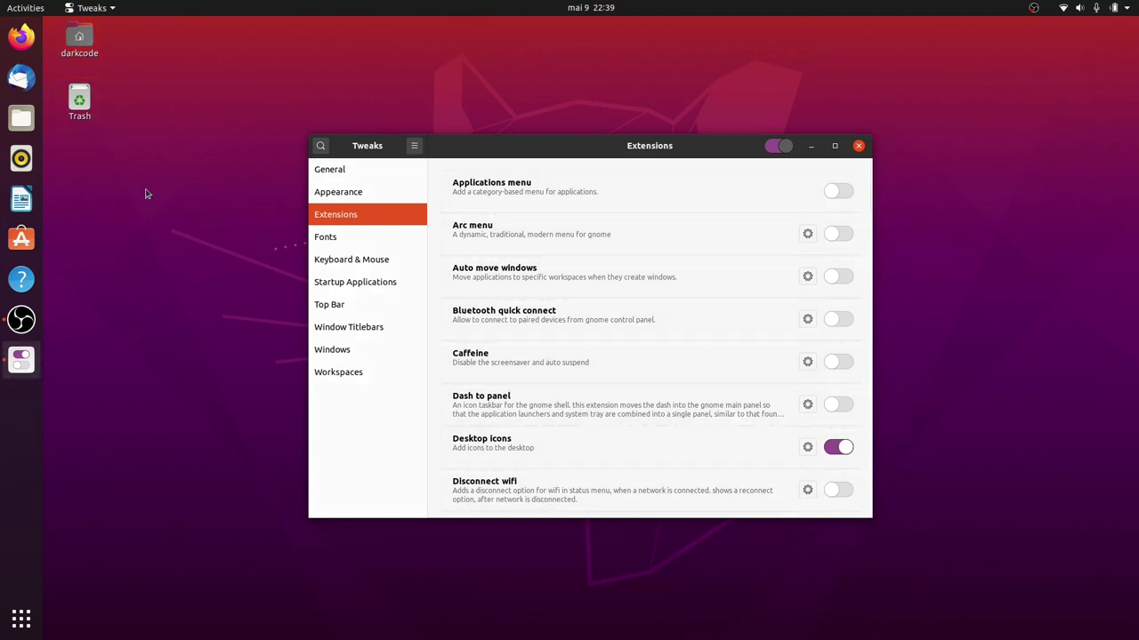
{"action": "right_click", "coordinate": [86, 168]}
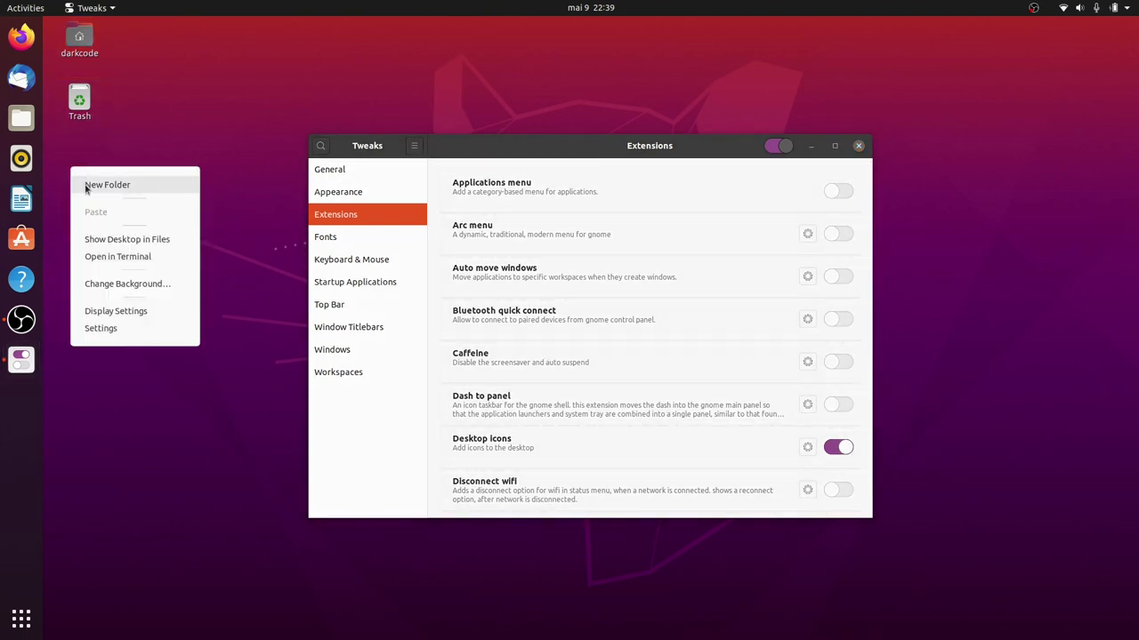
{"action": "left_click", "coordinate": [149, 186]}
{"action": "type", "text": "dsa"}
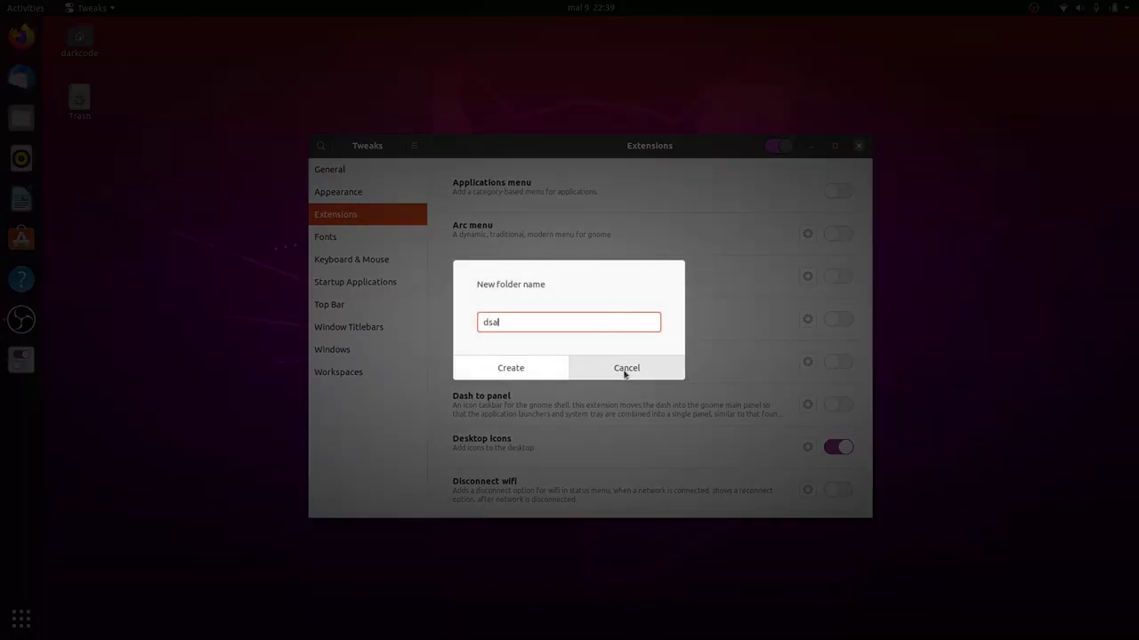
{"action": "left_click", "coordinate": [625, 369]}
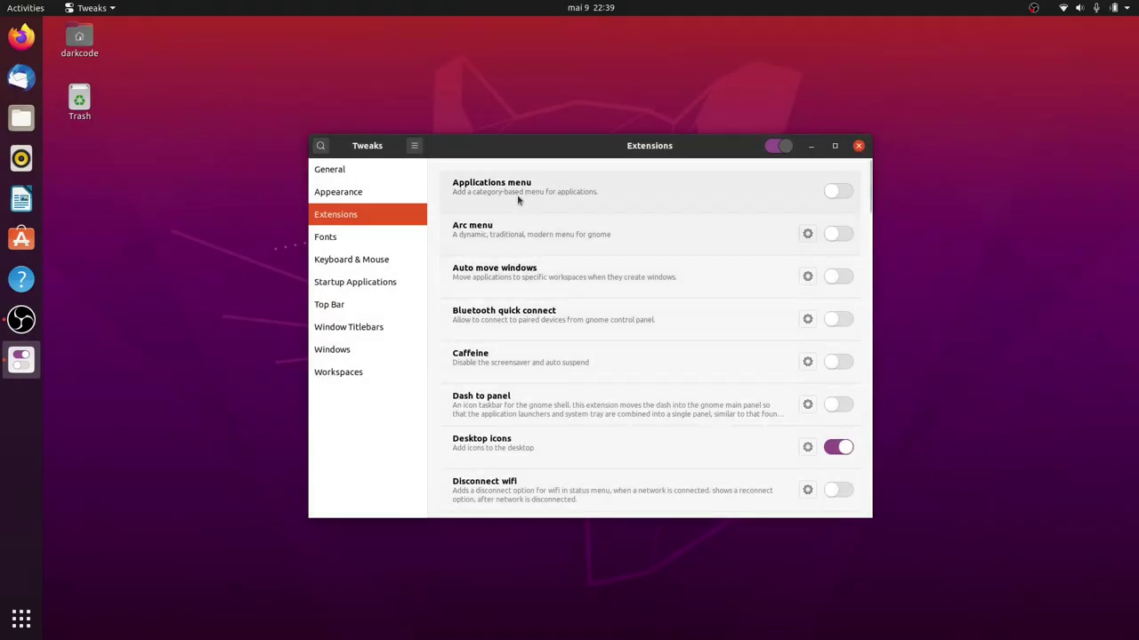
Reposition the Tweaks window and scroll the extension list, confirming User themes is on.
{"action": "left_click_drag", "start_coordinate": [502, 143], "coordinate": [488, 87]}
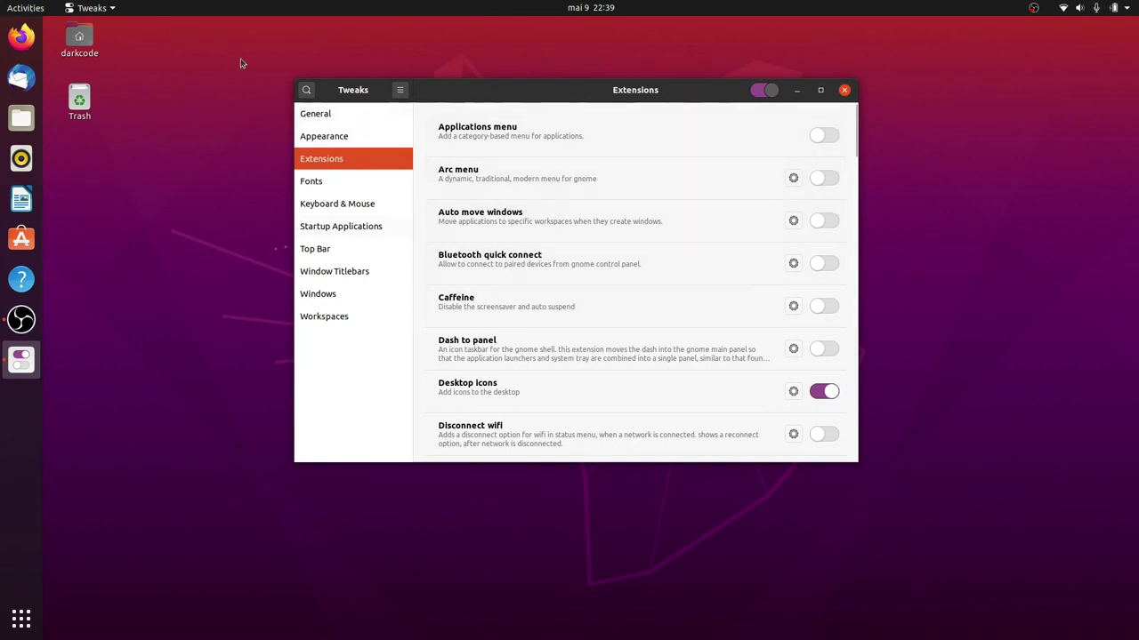
{"action": "scroll", "coordinate": [623, 204], "scroll_direction": "down", "scroll_amount": 20}
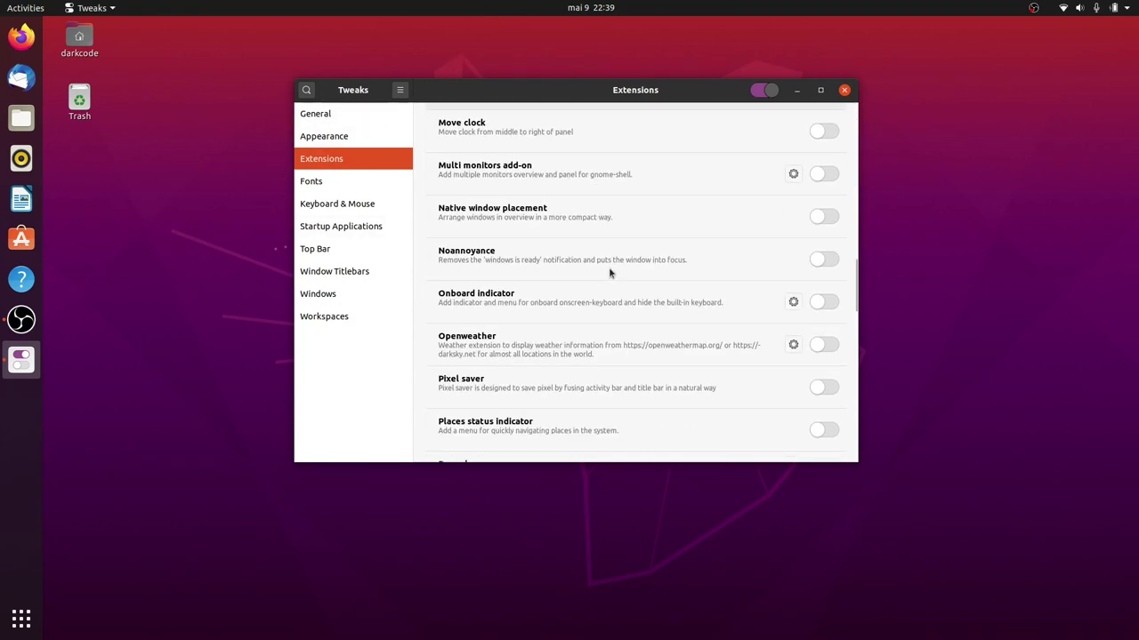
{"action": "scroll", "coordinate": [610, 267], "scroll_direction": "down", "scroll_amount": 6}
{"action": "scroll", "coordinate": [608, 258], "scroll_direction": "up", "scroll_amount": 1}
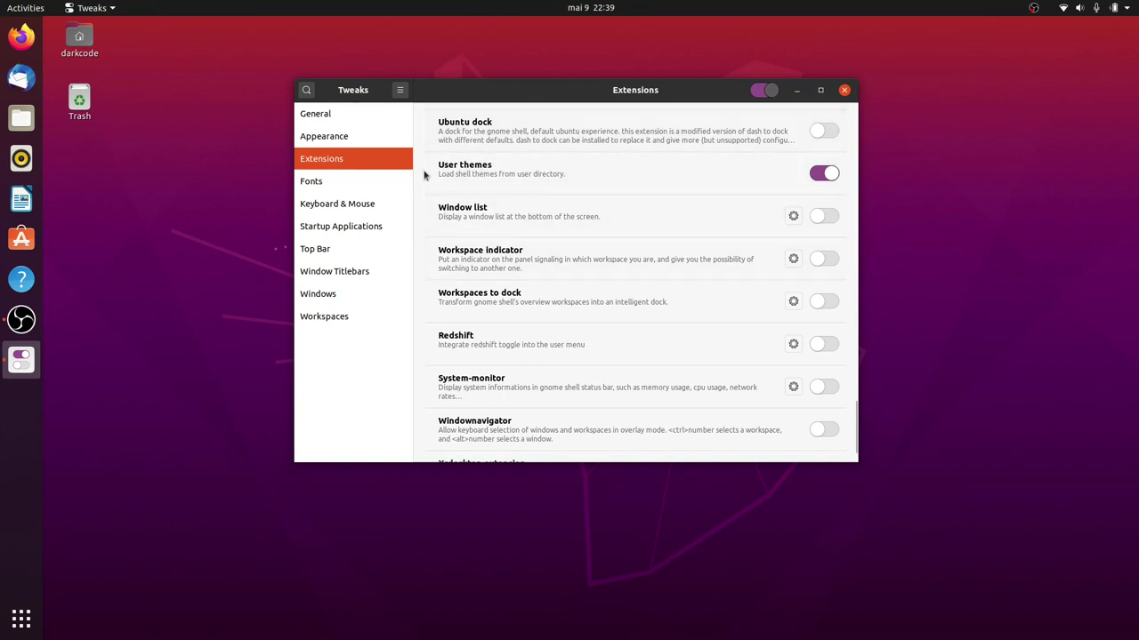
{"action": "scroll", "coordinate": [546, 370], "scroll_direction": "down", "scroll_amount": 1}
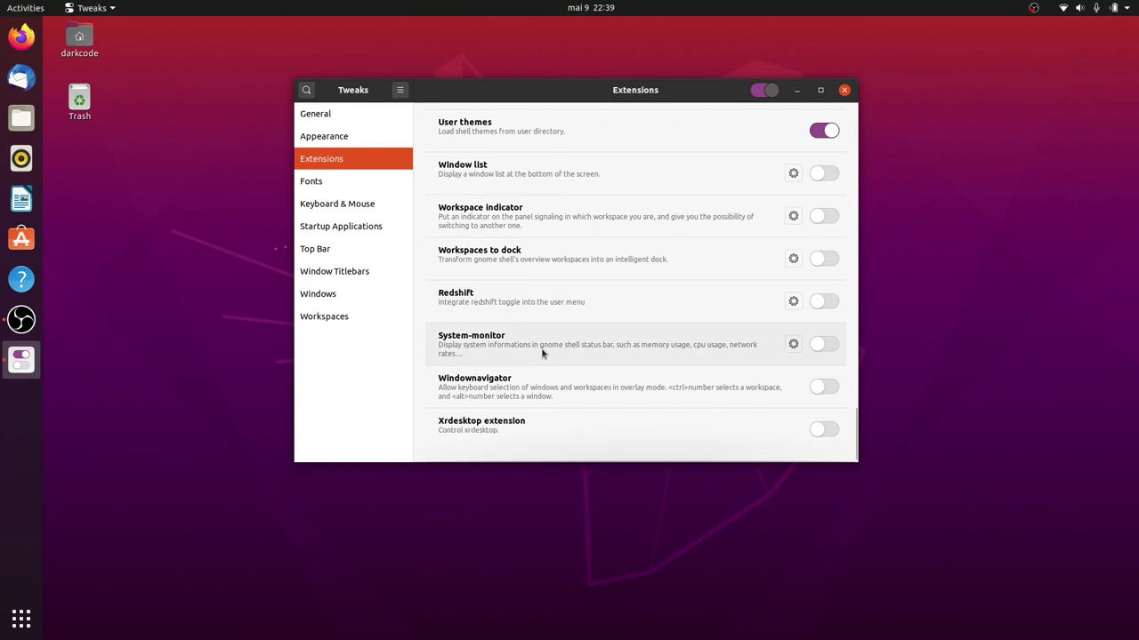
{"action": "scroll", "coordinate": [543, 362], "scroll_direction": "up", "scroll_amount": 10}
{"action": "scroll", "coordinate": [543, 362], "scroll_direction": "up", "scroll_amount": 15}
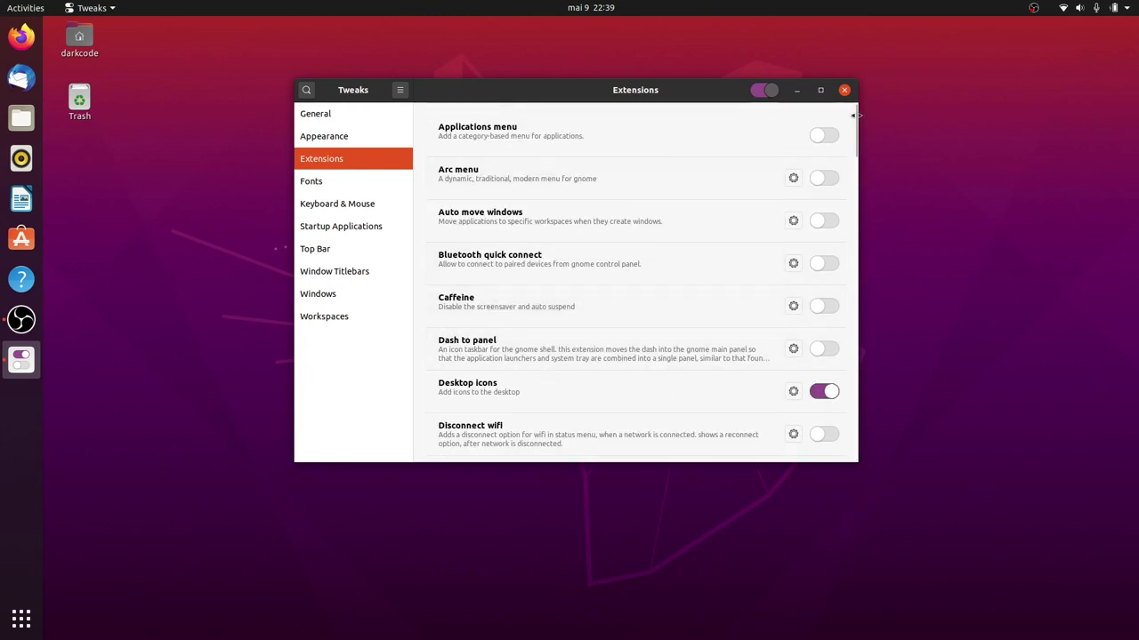
{"action": "left_click_drag", "start_coordinate": [853, 116], "coordinate": [852, 449]}
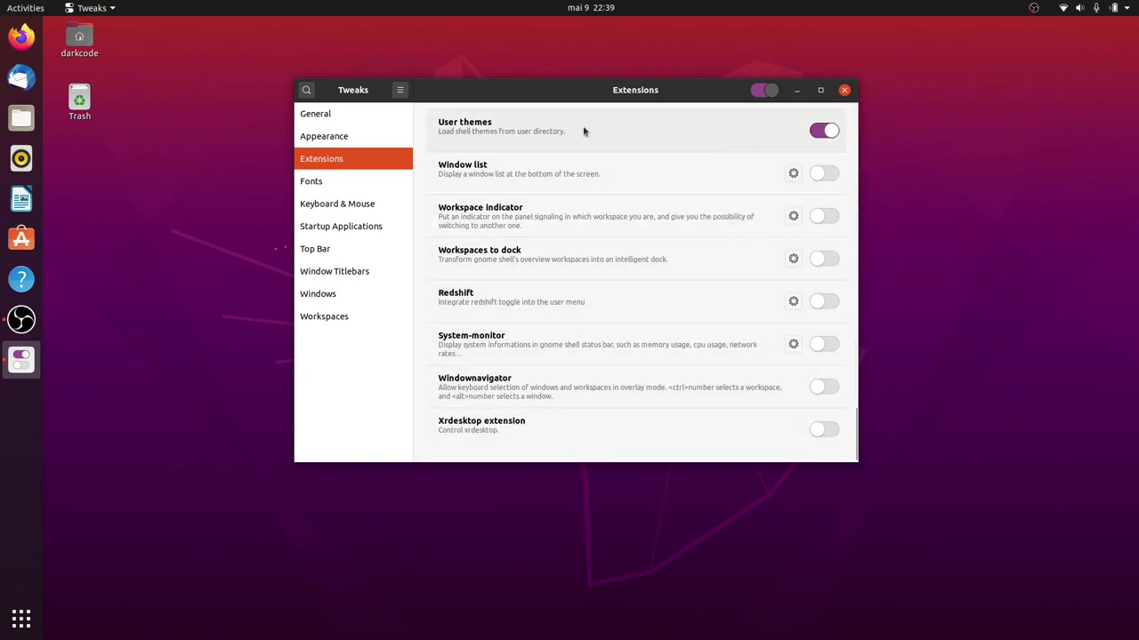
Close Tweaks from its Appearance page and relaunch it via a 'tw' search.
{"action": "left_click", "coordinate": [318, 139]}
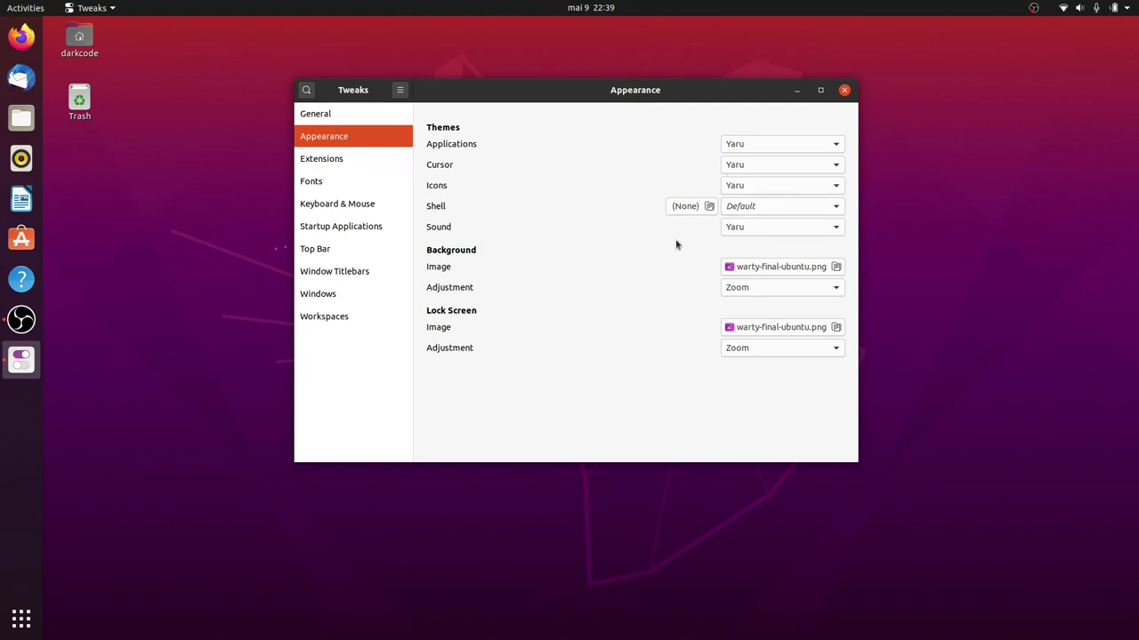
{"action": "left_click", "coordinate": [843, 90]}
{"action": "key", "text": "super"}
{"action": "type", "text": "tw"}
{"action": "key", "text": "Return"}
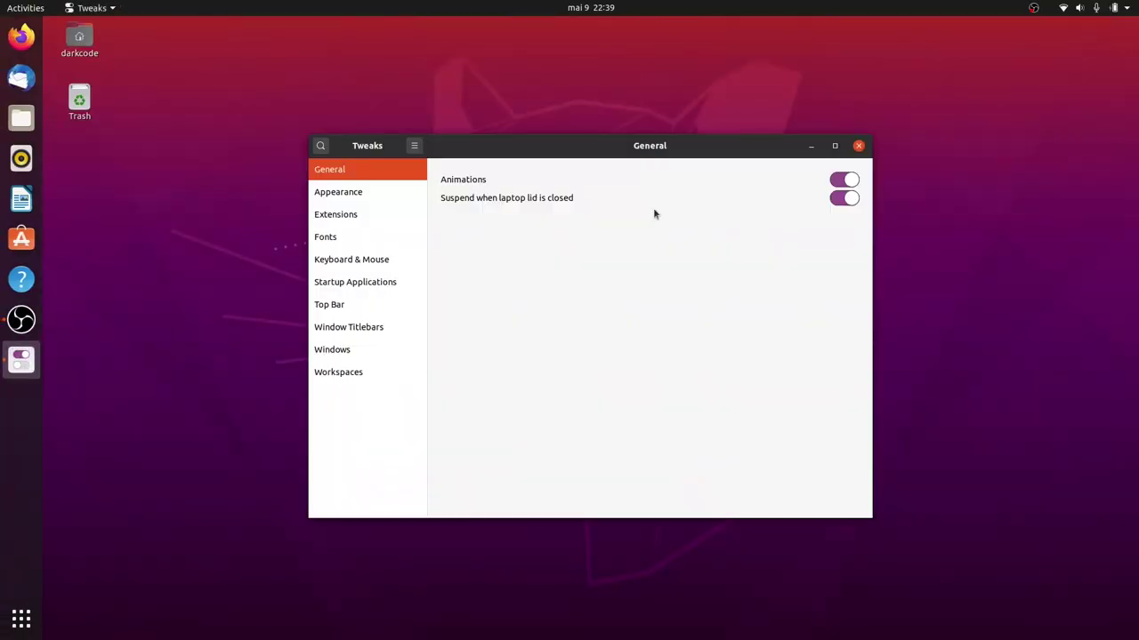
In the reopened Tweaks, go to Extensions and switch on Applications menu.
{"action": "left_click", "coordinate": [334, 195]}
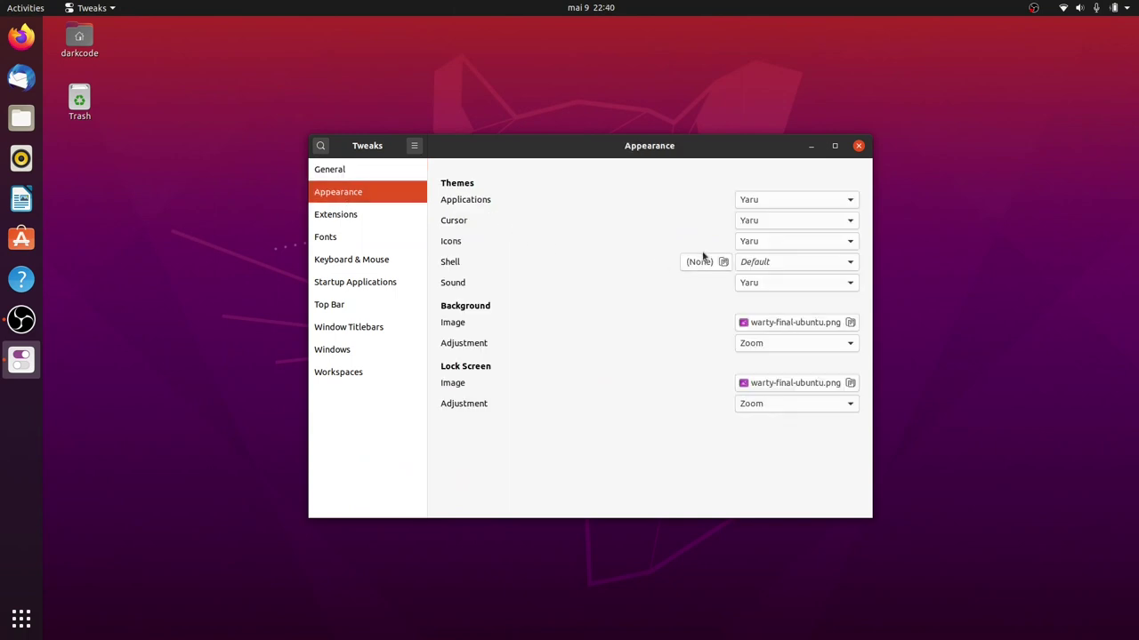
{"action": "left_click", "coordinate": [359, 214]}
{"action": "left_click", "coordinate": [839, 192]}
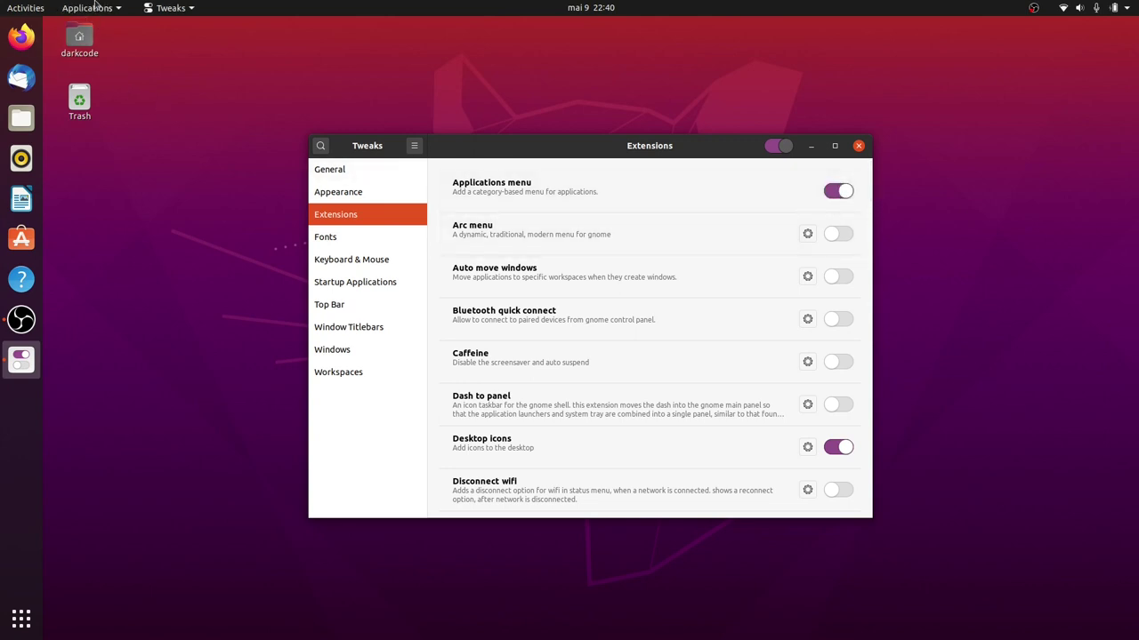
Open the new Applications menu to try it, then switch the extension off.
{"action": "left_click", "coordinate": [95, 8]}
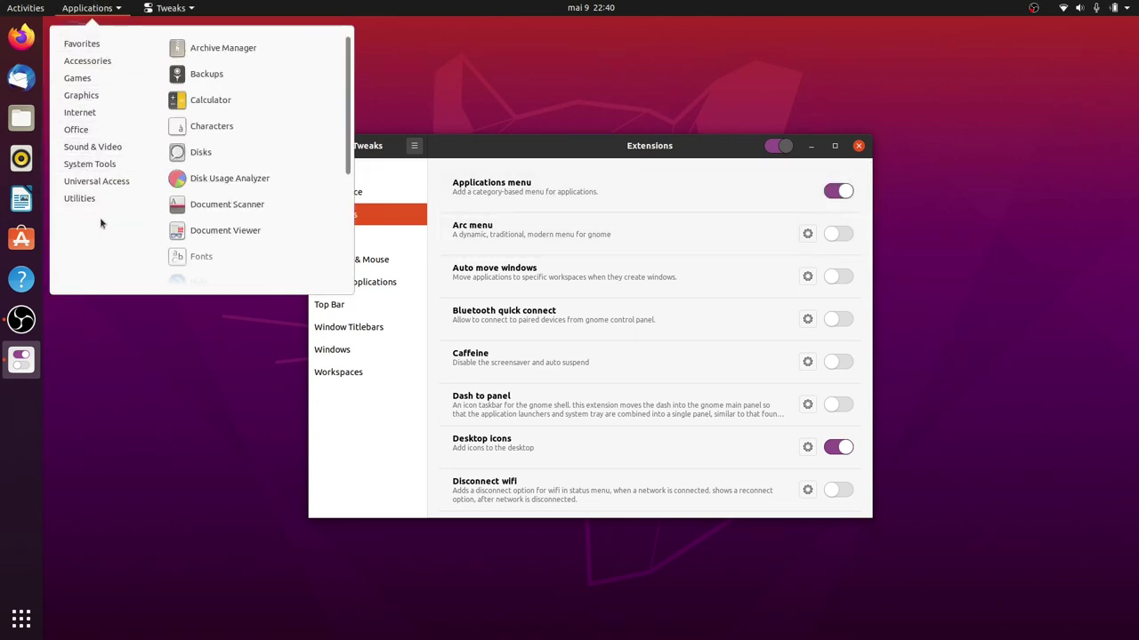
{"action": "left_click", "coordinate": [504, 251]}
{"action": "left_click", "coordinate": [838, 191]}
Enable Arc menu and try it from the top-left, then enable Bluetooth quick connect.
{"action": "left_click", "coordinate": [836, 234]}
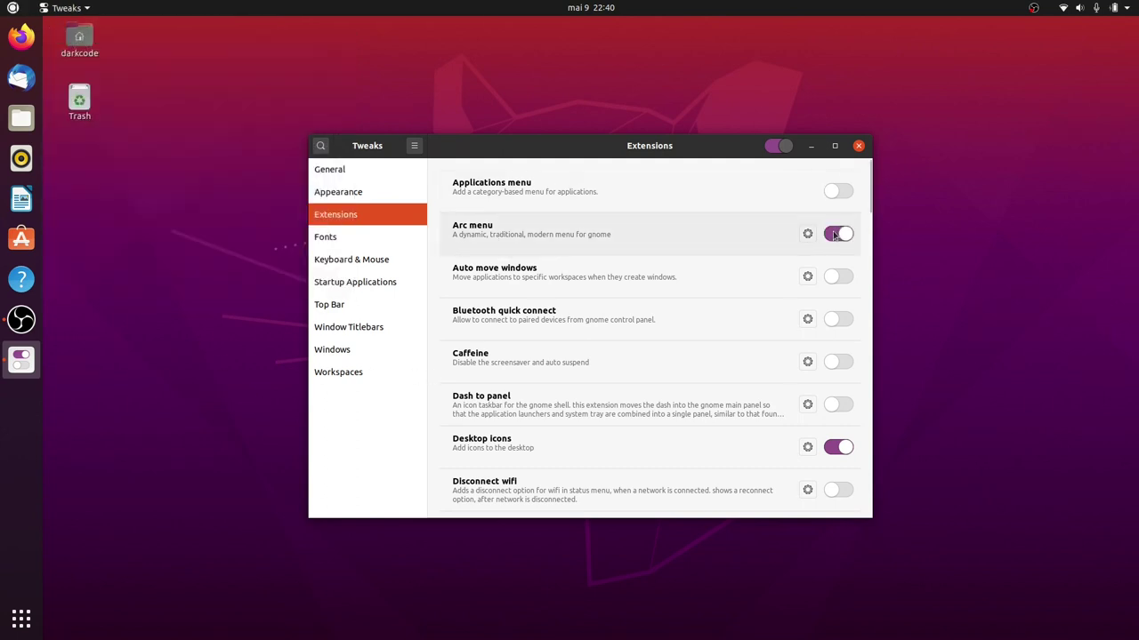
{"action": "left_click", "coordinate": [14, 9]}
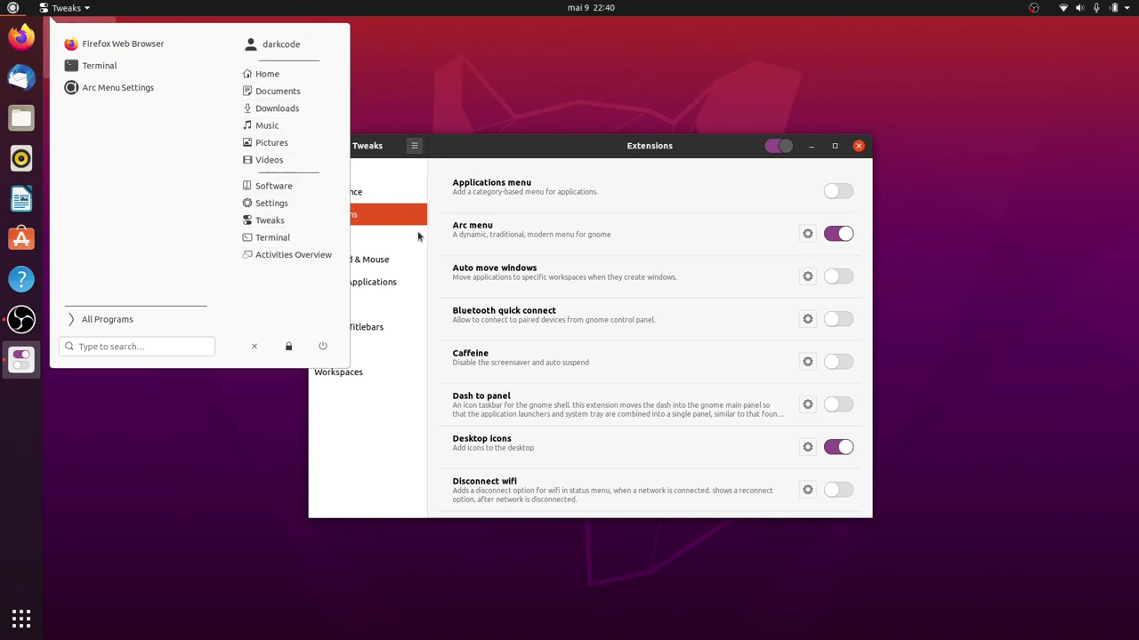
{"action": "left_click", "coordinate": [345, 447]}
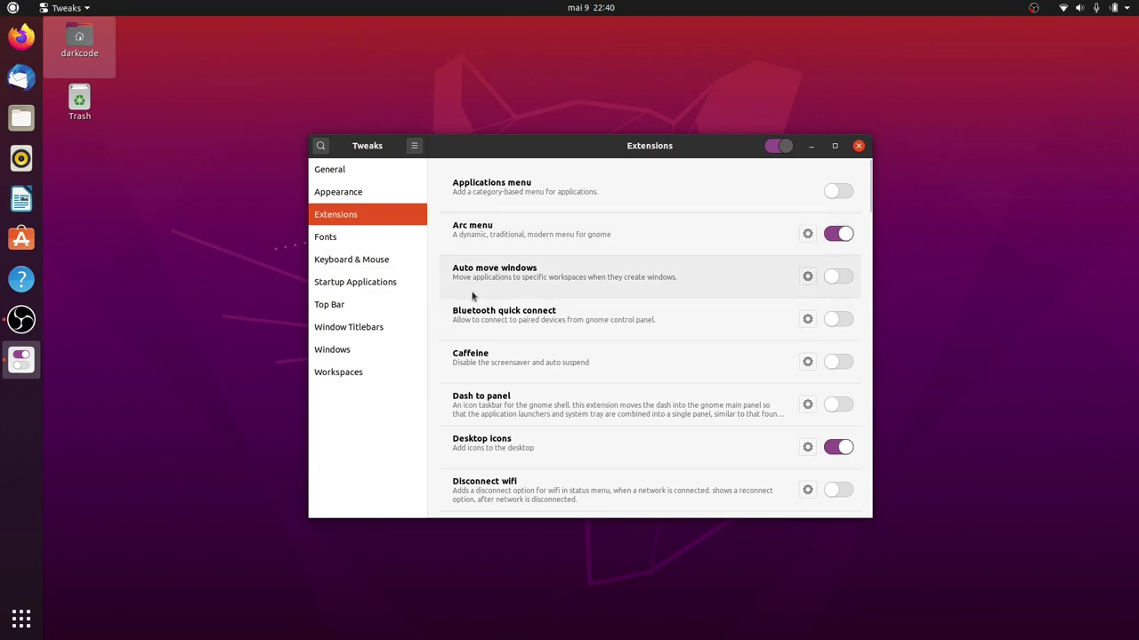
{"action": "left_click", "coordinate": [837, 320]}
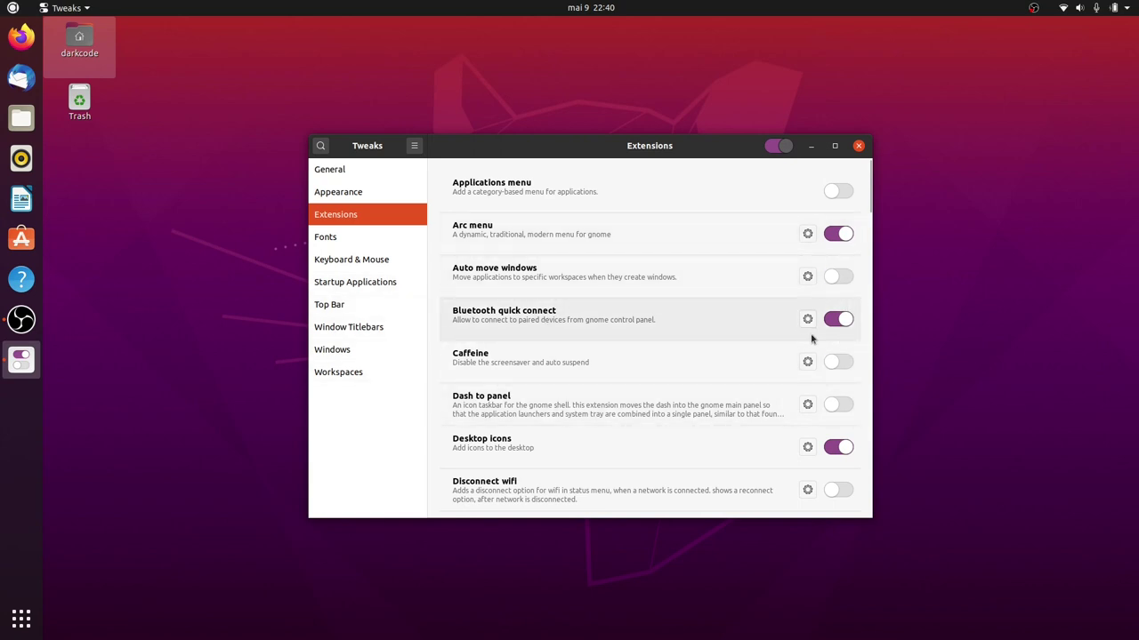
Check the Bluetooth options in the system menu, then switch on the Caffeine extension.
{"action": "left_click", "coordinate": [1112, 7]}
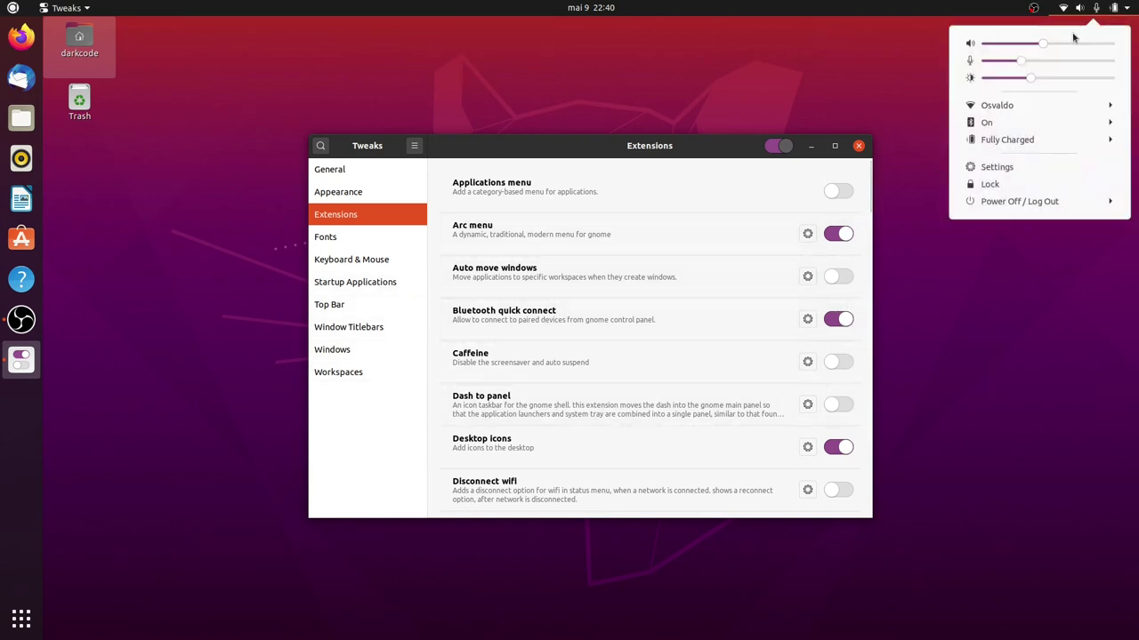
{"action": "left_click", "coordinate": [1025, 122]}
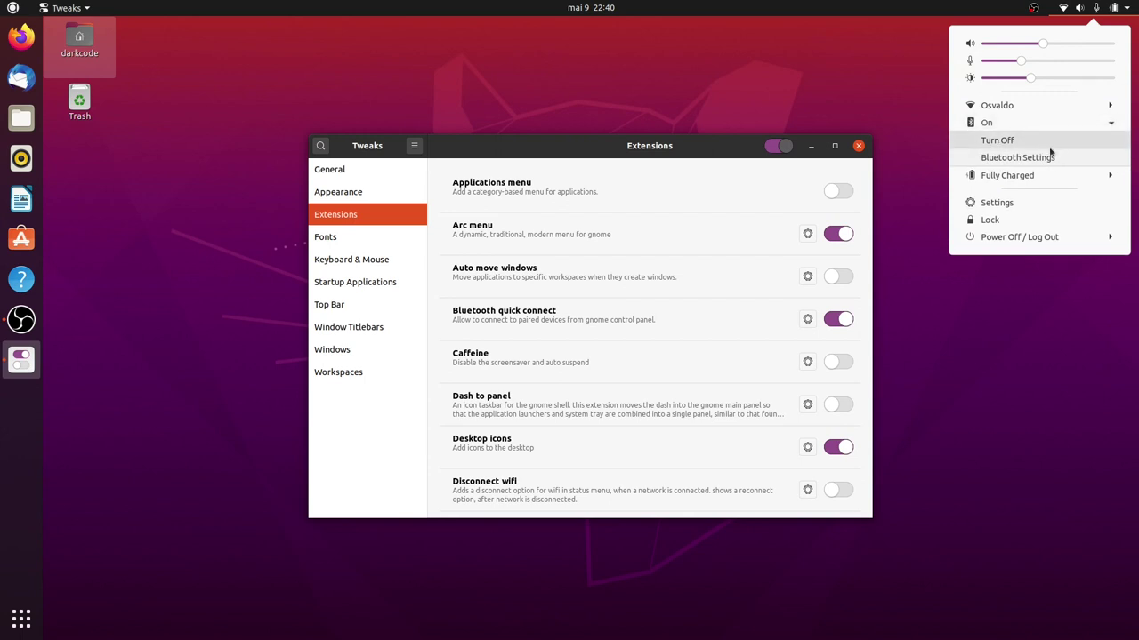
{"action": "left_click", "coordinate": [582, 356]}
{"action": "left_click", "coordinate": [836, 363]}
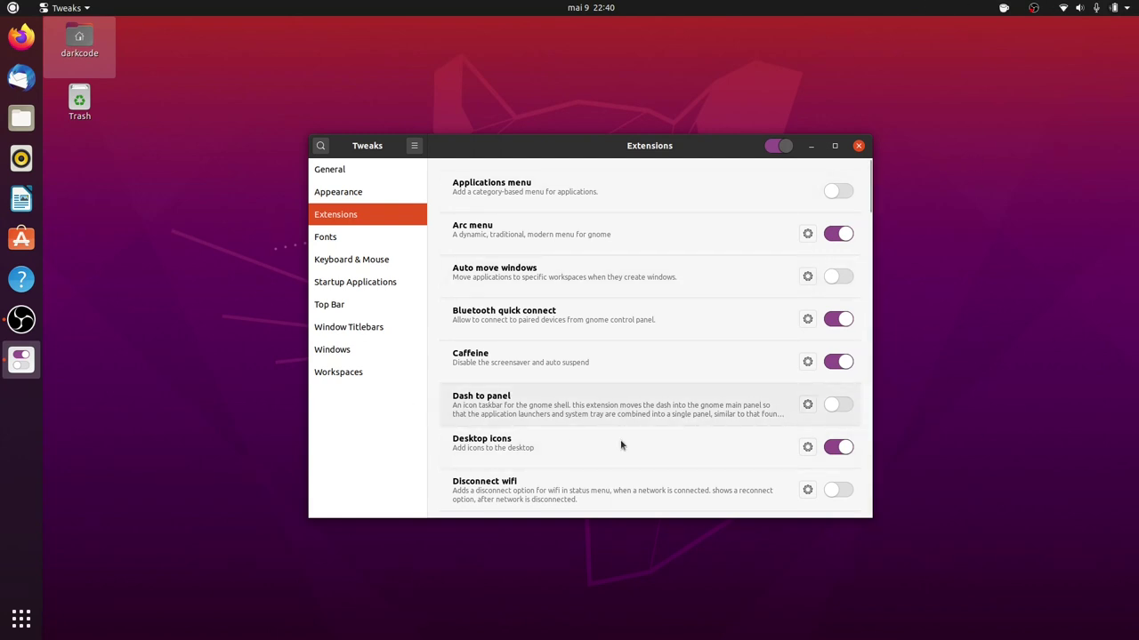
Toggle Desktop icons off and back on, and open its settings showing Small icon size.
{"action": "left_click", "coordinate": [836, 449]}
{"action": "left_click", "coordinate": [836, 450]}
{"action": "left_click", "coordinate": [807, 447]}
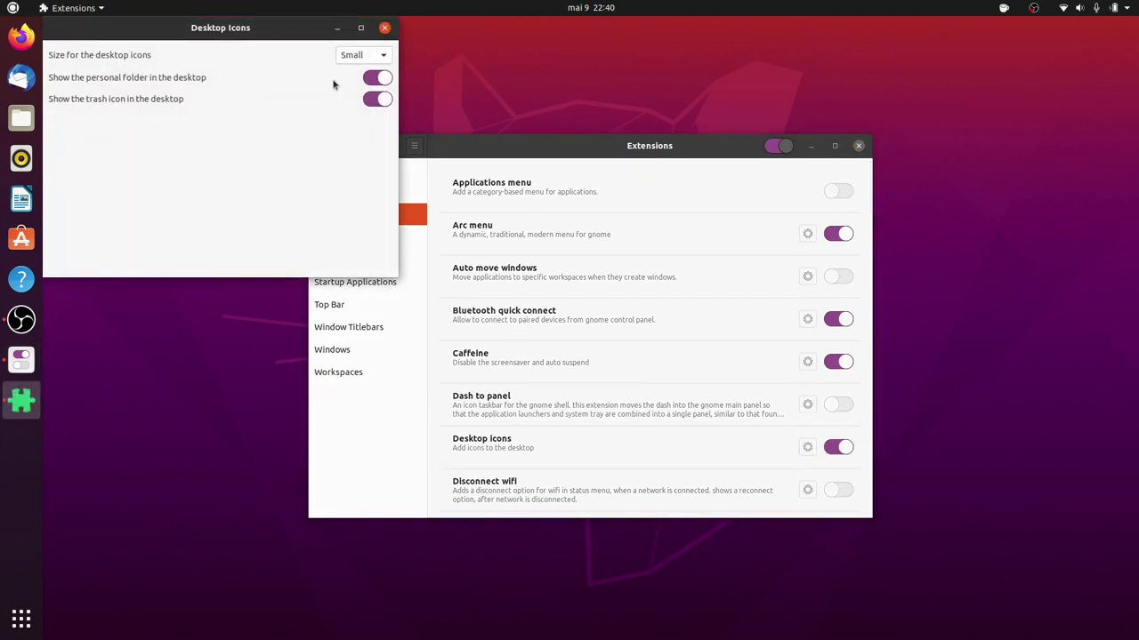
Close the Desktop Icons settings and open the Desktop folder from the desktop's home icon.
{"action": "left_click", "coordinate": [384, 27]}
{"action": "double_click", "coordinate": [80, 40]}
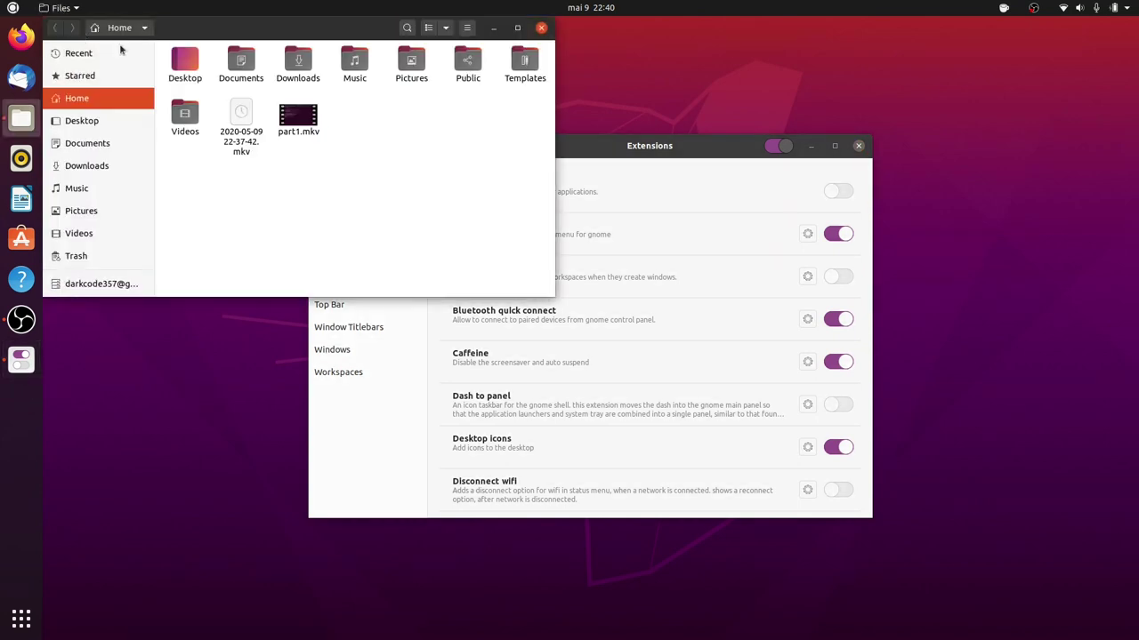
{"action": "double_click", "coordinate": [185, 60]}
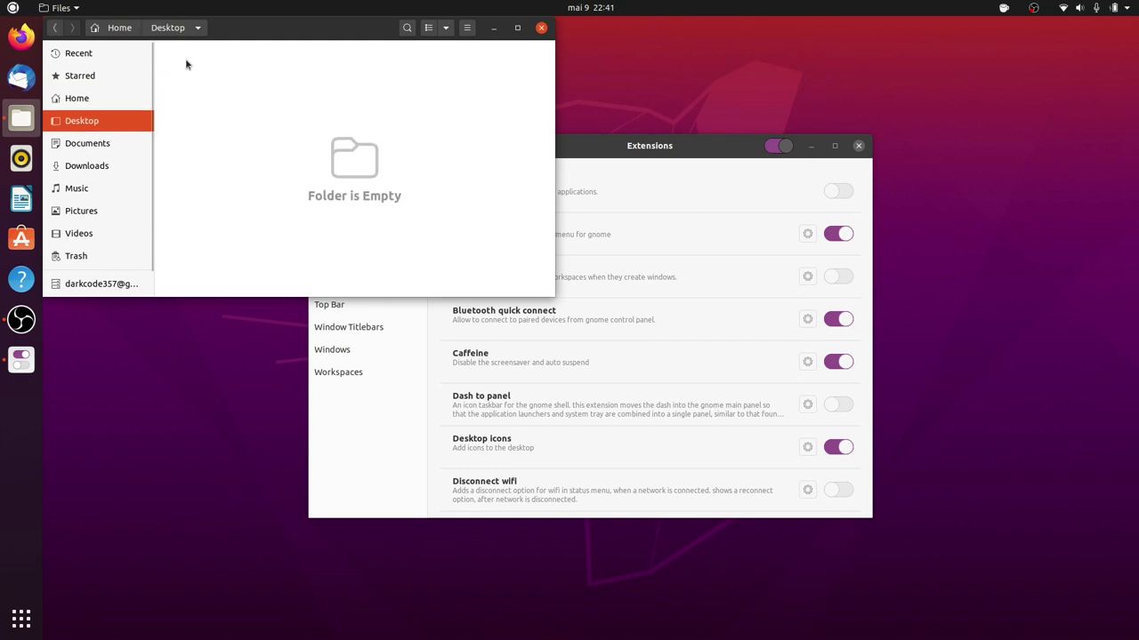
{"action": "left_click_drag", "start_coordinate": [189, 16], "coordinate": [448, 36]}
Create a folder named teste in Desktop, then close Files and maximize Tweaks.
{"action": "right_click", "coordinate": [450, 99]}
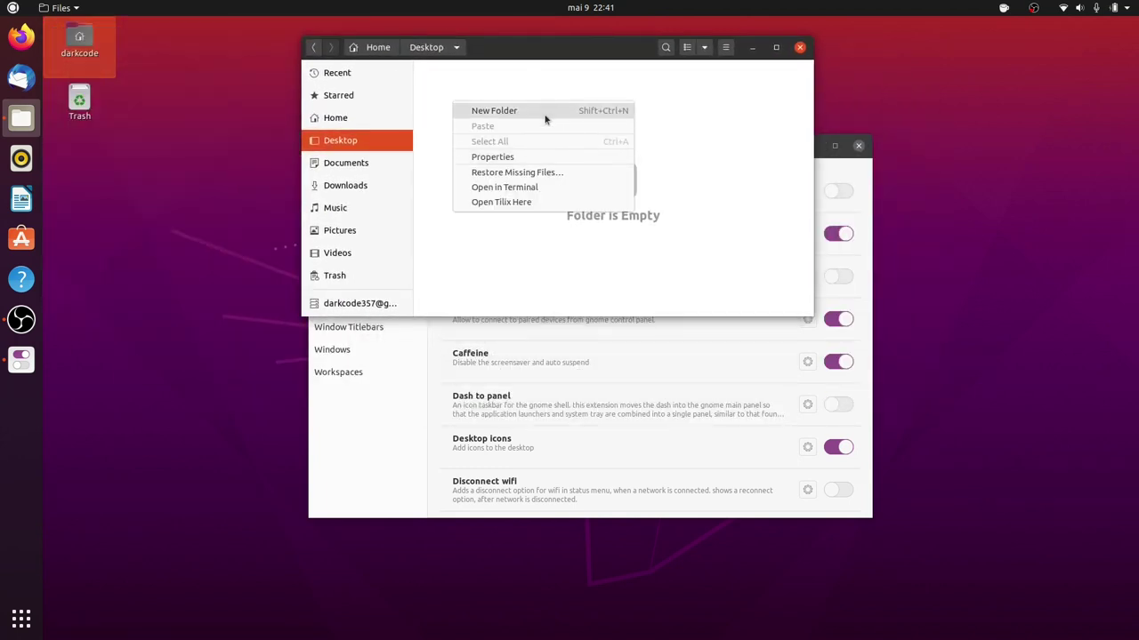
{"action": "left_click", "coordinate": [546, 114]}
{"action": "type", "text": "teste"}
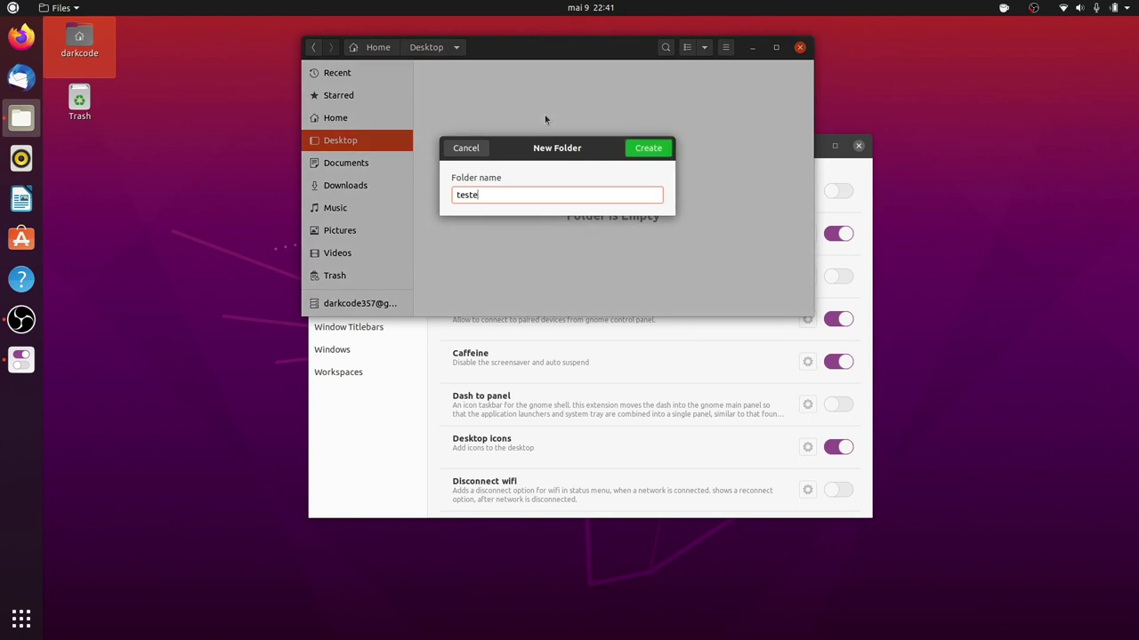
{"action": "key", "text": "Return"}
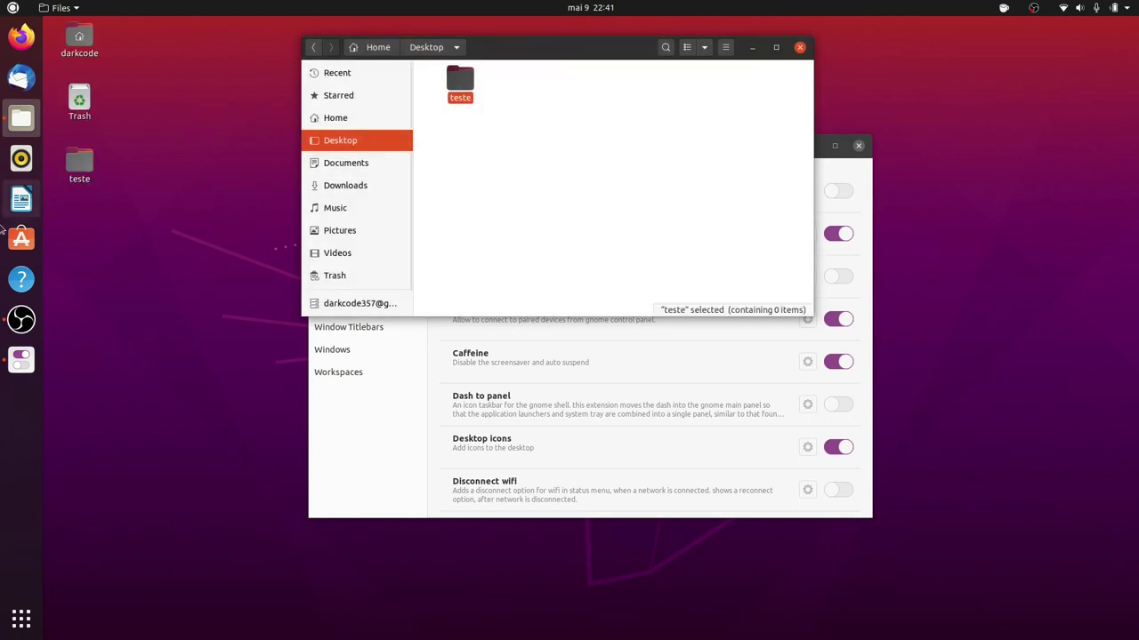
{"action": "mouse_move", "coordinate": [151, 232]}
{"action": "left_mouse_down"}
{"action": "mouse_move", "coordinate": [21, 135]}
{"action": "mouse_move", "coordinate": [22, 158]}
{"action": "mouse_move", "coordinate": [92, 233]}
{"action": "mouse_move", "coordinate": [147, 233]}
{"action": "left_mouse_up"}
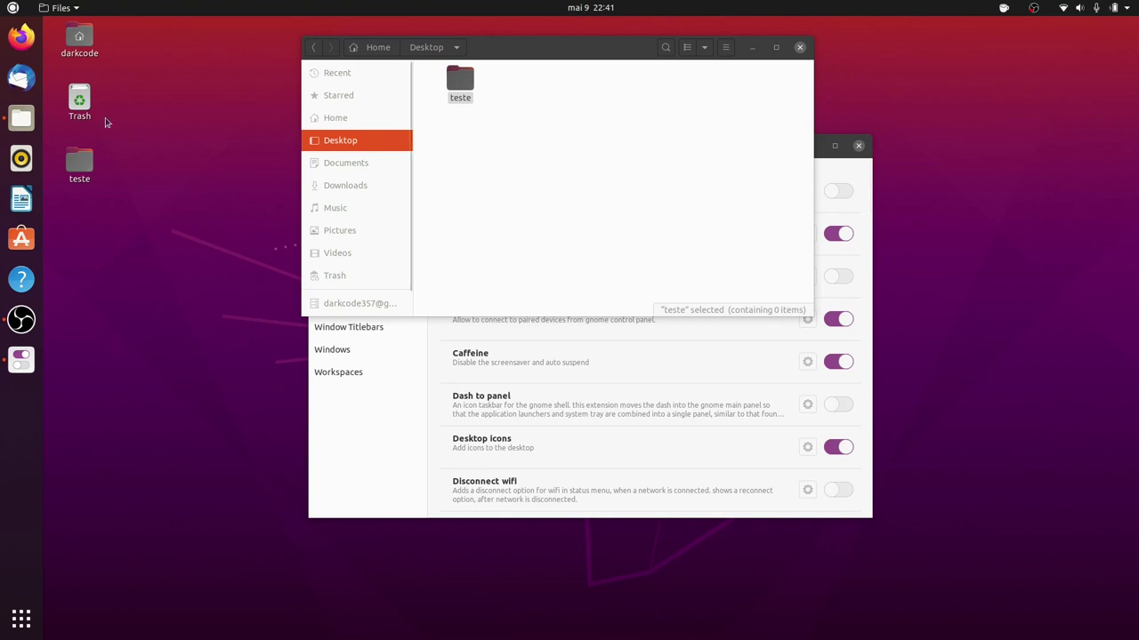
{"action": "left_click", "coordinate": [798, 48]}
{"action": "double_click", "coordinate": [725, 148]}
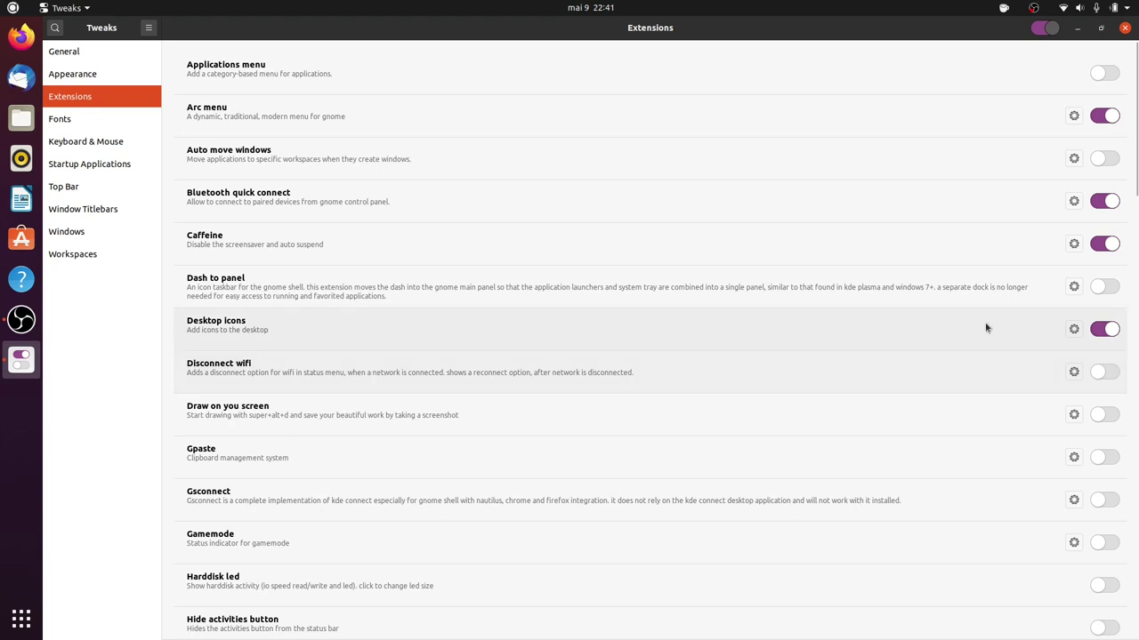
Switch on Disconnect wifi, review its settings error details, then find Disconnect in the Wi-Fi menu.
{"action": "left_click", "coordinate": [1102, 372]}
{"action": "left_click", "coordinate": [1073, 372]}
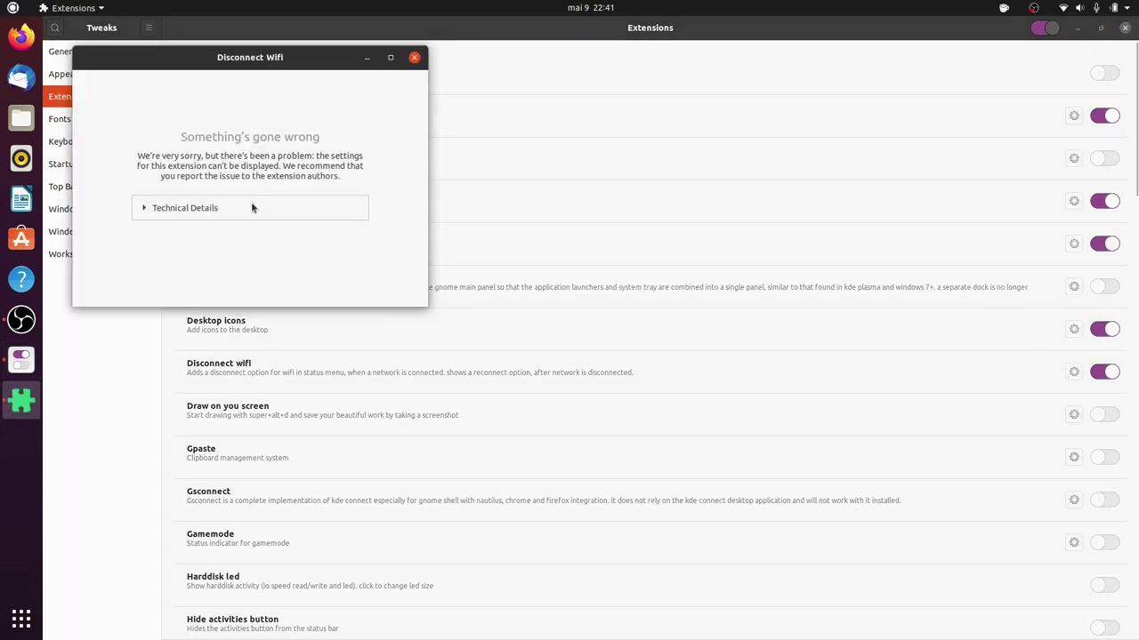
{"action": "left_click", "coordinate": [252, 207]}
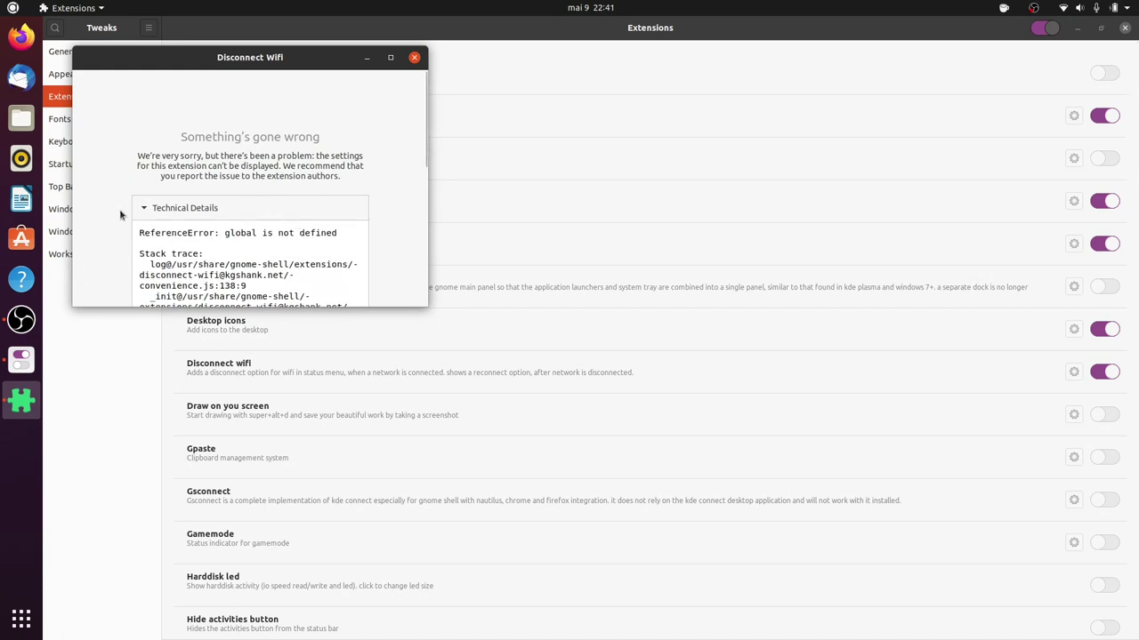
{"action": "scroll", "coordinate": [121, 214], "scroll_direction": "down", "scroll_amount": 10}
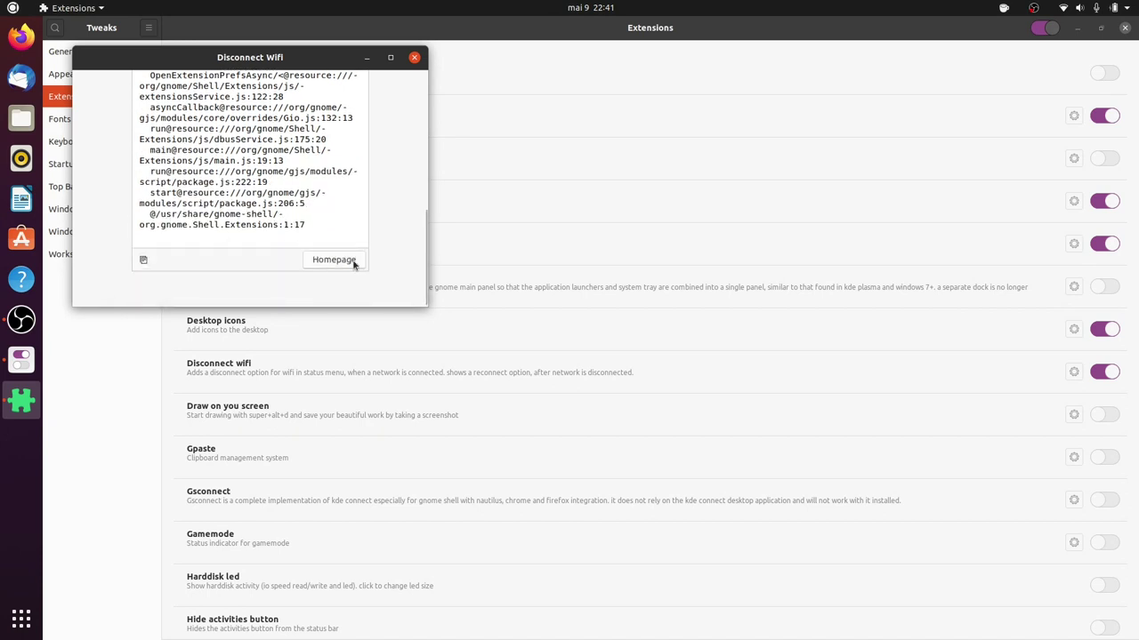
{"action": "scroll", "coordinate": [267, 231], "scroll_direction": "up", "scroll_amount": 10}
{"action": "left_click", "coordinate": [154, 208]}
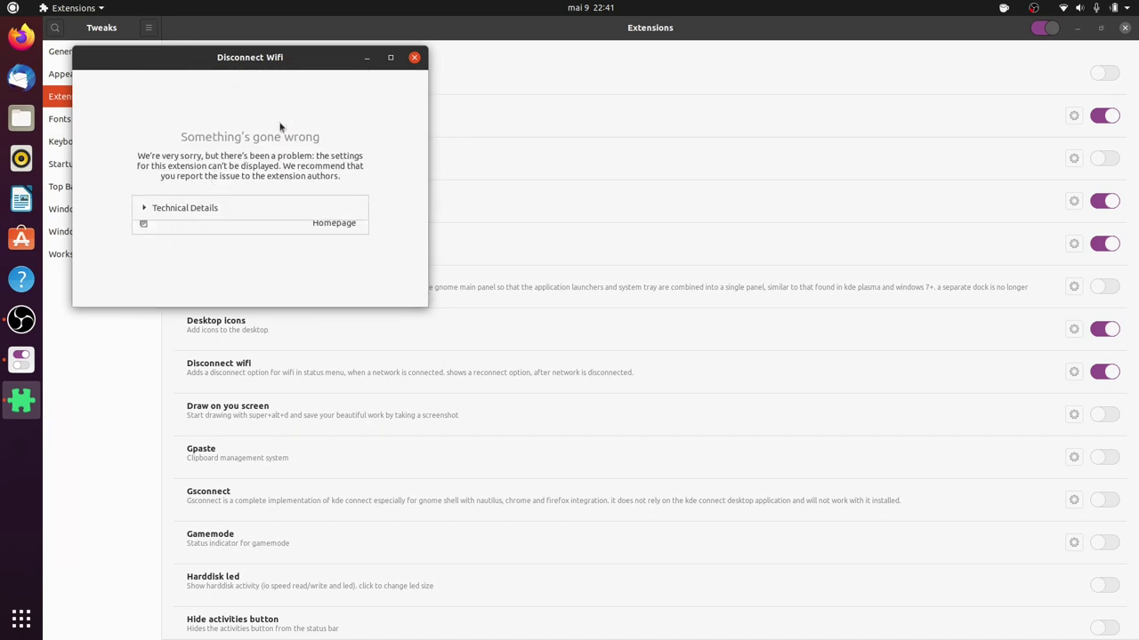
{"action": "left_click", "coordinate": [414, 58]}
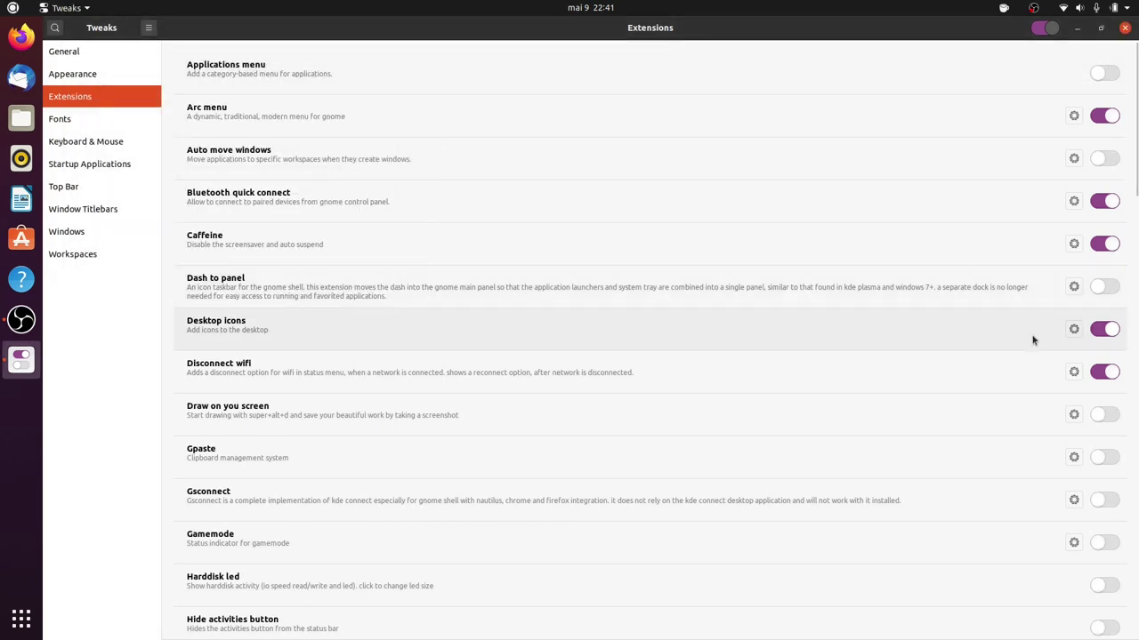
{"action": "left_click", "coordinate": [1084, 7]}
{"action": "left_click", "coordinate": [1019, 107]}
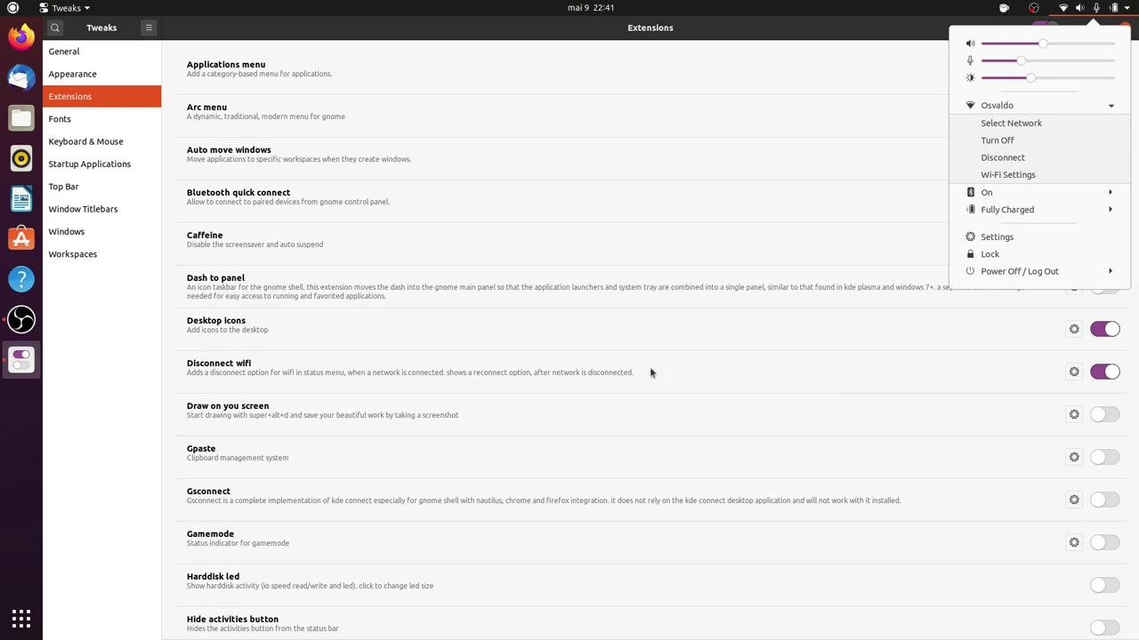
Switch Disconnect wifi off and recheck the Wi-Fi submenu in the system status menu.
{"action": "left_click", "coordinate": [1112, 372]}
{"action": "left_click", "coordinate": [1105, 372]}
{"action": "left_click", "coordinate": [1135, 5]}
{"action": "left_click", "coordinate": [1028, 109]}
{"action": "left_click", "coordinate": [192, 419]}
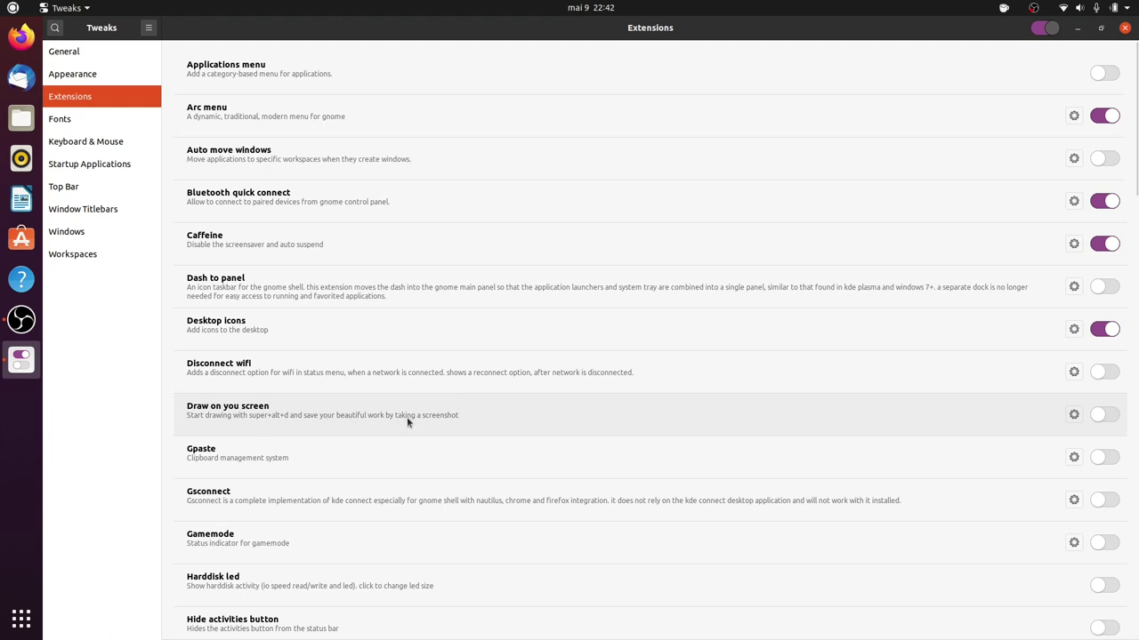
Switch on Draw on you screen and scribble pink freehand strokes in Super+Alt+D drawing mode.
{"action": "left_click", "coordinate": [1103, 415]}
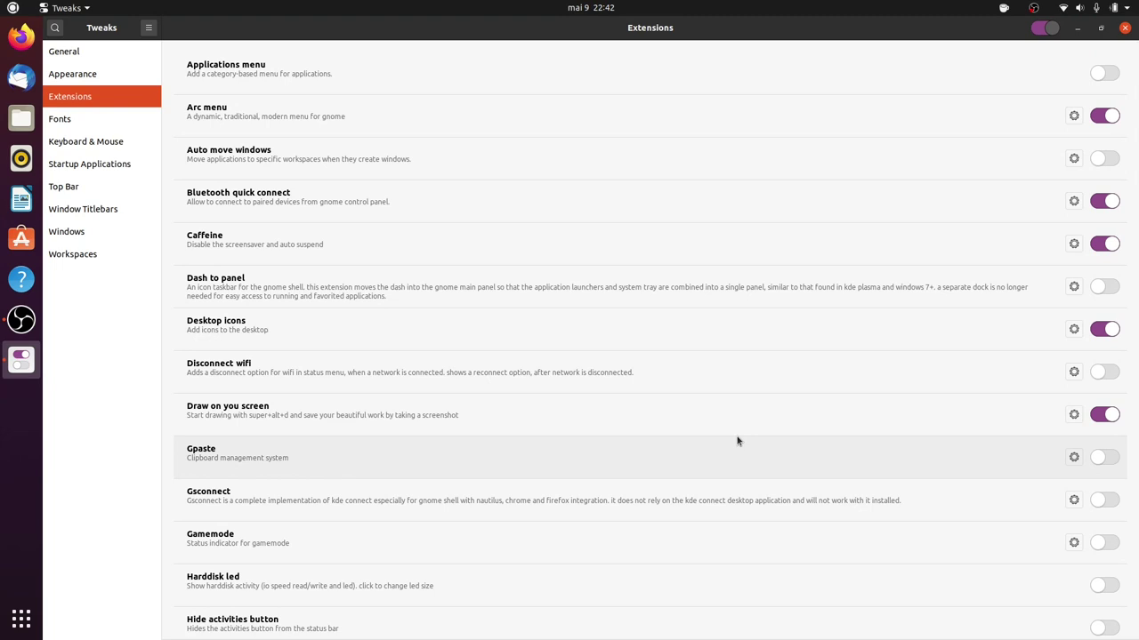
{"action": "key", "text": "super+alt+d"}
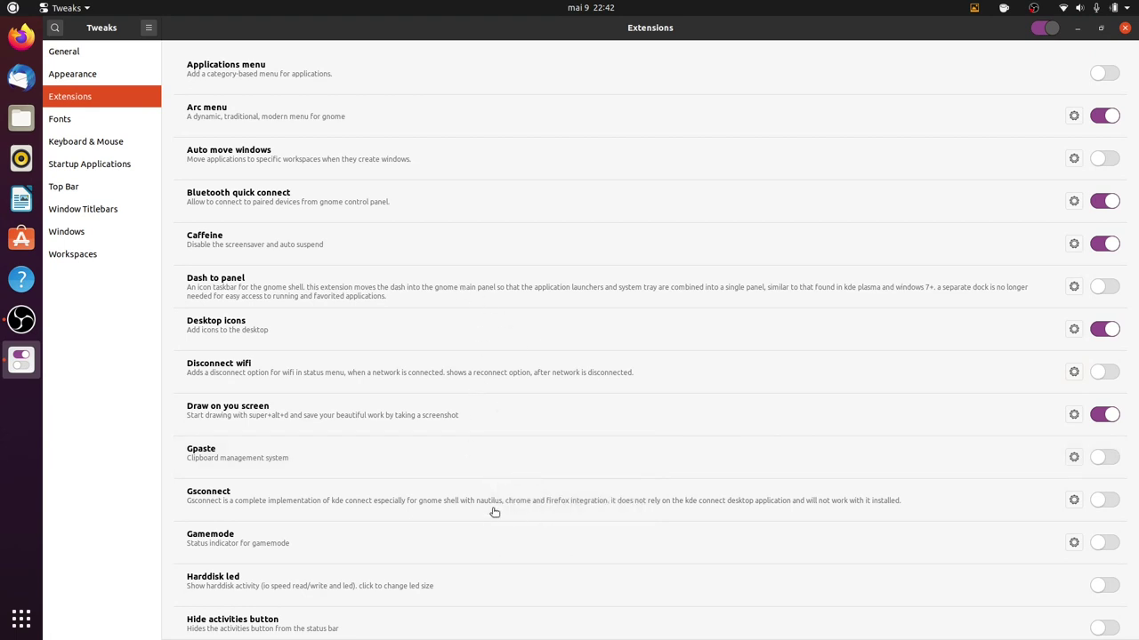
{"action": "mouse_move", "coordinate": [332, 316]}
{"action": "left_mouse_down"}
{"action": "mouse_move", "coordinate": [496, 288]}
{"action": "mouse_move", "coordinate": [635, 293]}
{"action": "left_mouse_up"}
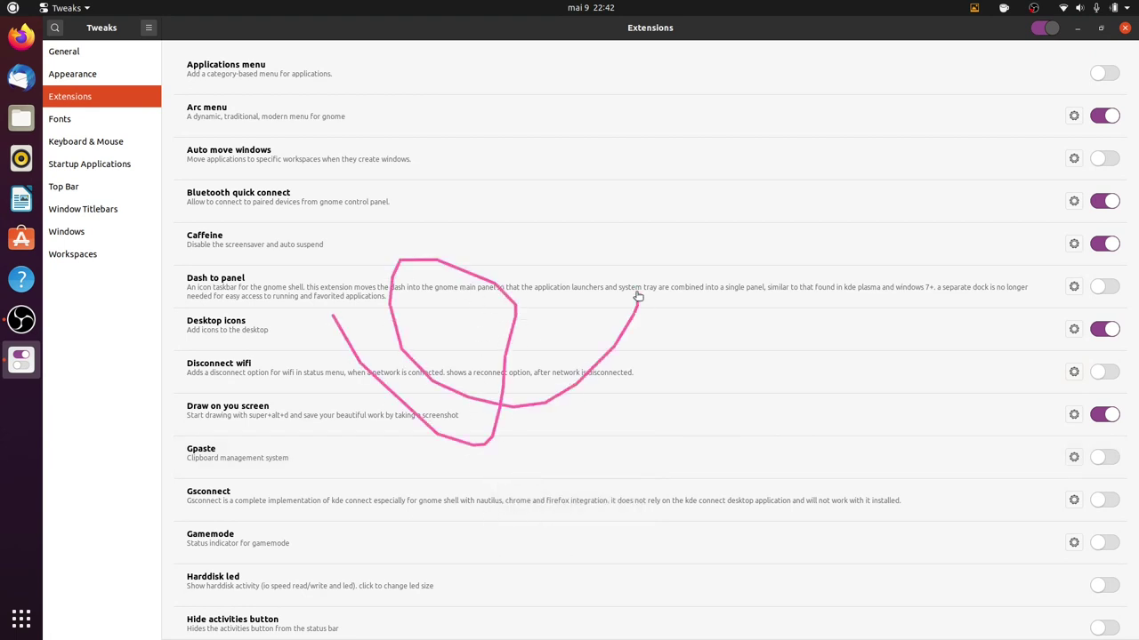
{"action": "mouse_move", "coordinate": [543, 153]}
{"action": "left_mouse_down"}
{"action": "mouse_move", "coordinate": [635, 414]}
{"action": "mouse_move", "coordinate": [676, 223]}
{"action": "mouse_move", "coordinate": [508, 389]}
{"action": "mouse_move", "coordinate": [553, 253]}
{"action": "mouse_move", "coordinate": [290, 462]}
{"action": "mouse_move", "coordinate": [604, 560]}
{"action": "mouse_move", "coordinate": [783, 227]}
{"action": "mouse_move", "coordinate": [730, 252]}
{"action": "left_mouse_up"}
{"action": "mouse_move", "coordinate": [134, 397]}
{"action": "left_mouse_down"}
{"action": "mouse_move", "coordinate": [376, 158]}
{"action": "mouse_move", "coordinate": [444, 336]}
{"action": "mouse_move", "coordinate": [505, 307]}
{"action": "left_mouse_up"}
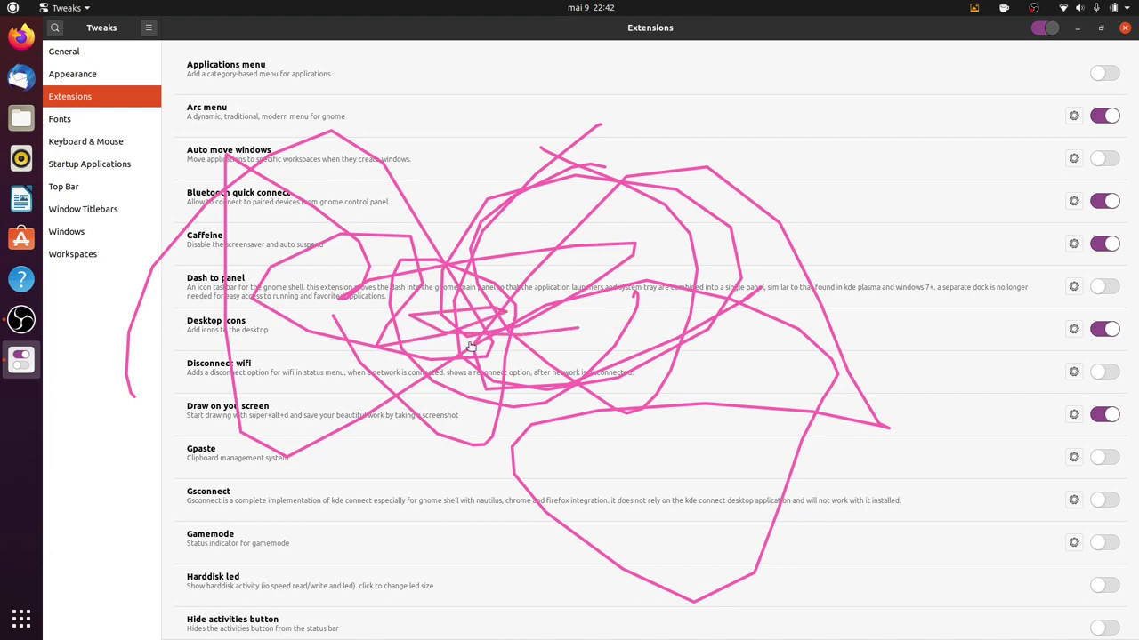
Toggle drawing mode off, on and off again, and unmute the sound.
{"action": "key", "text": "super+alt+d"}
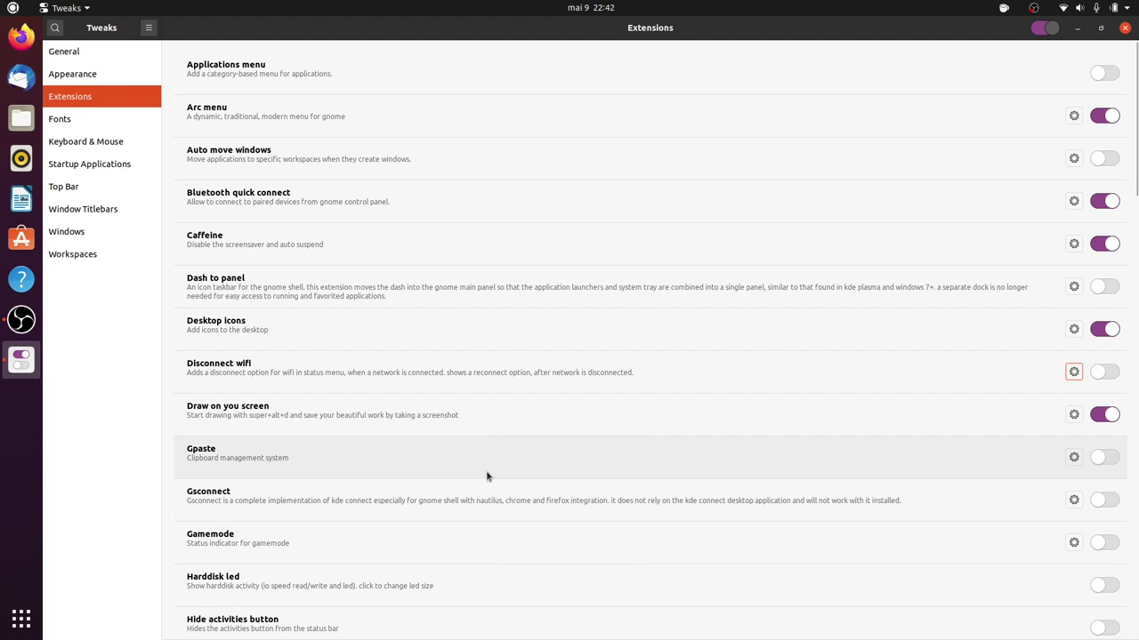
{"action": "key", "text": "super+alt+d"}
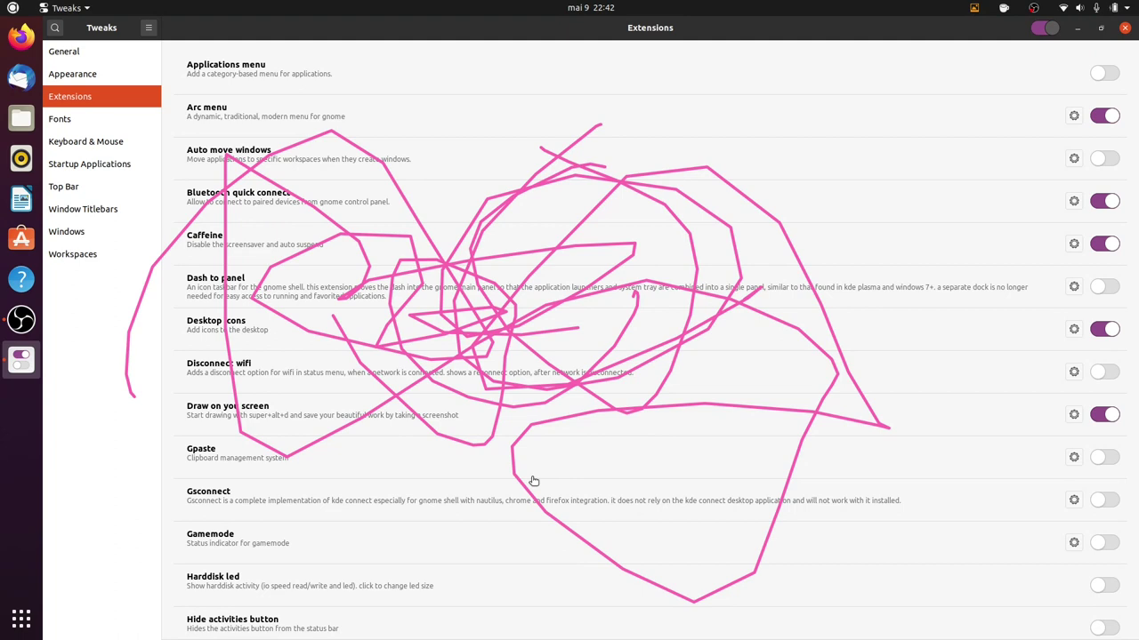
{"action": "key", "text": "XF86AudioMute"}
{"action": "key", "text": "XF86AudioMute"}
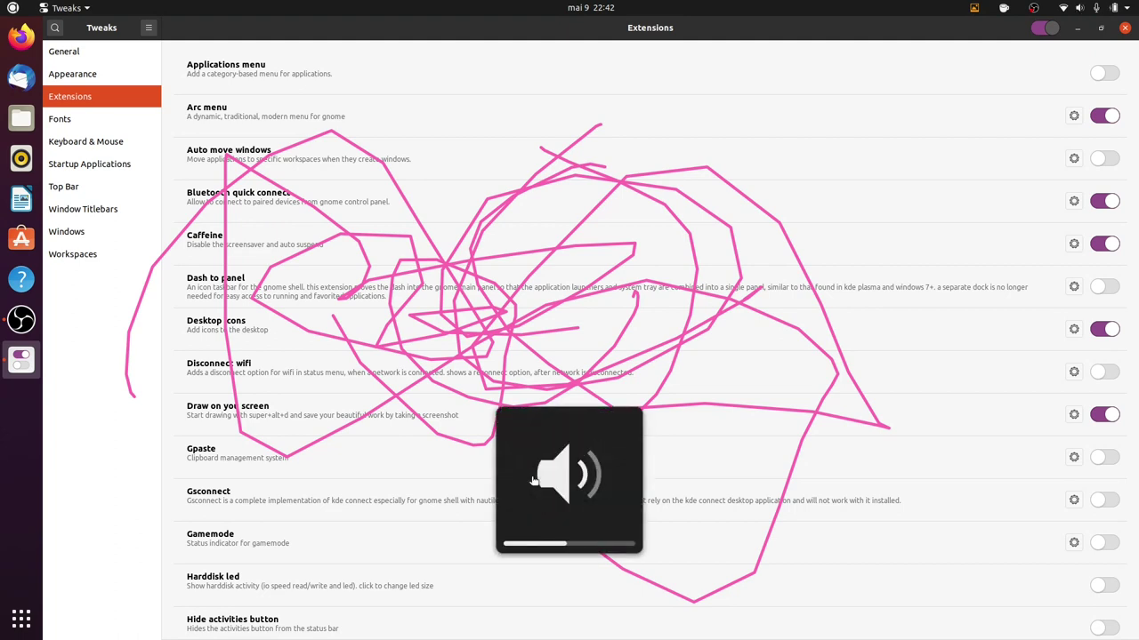
{"action": "key", "text": "super+alt+d"}
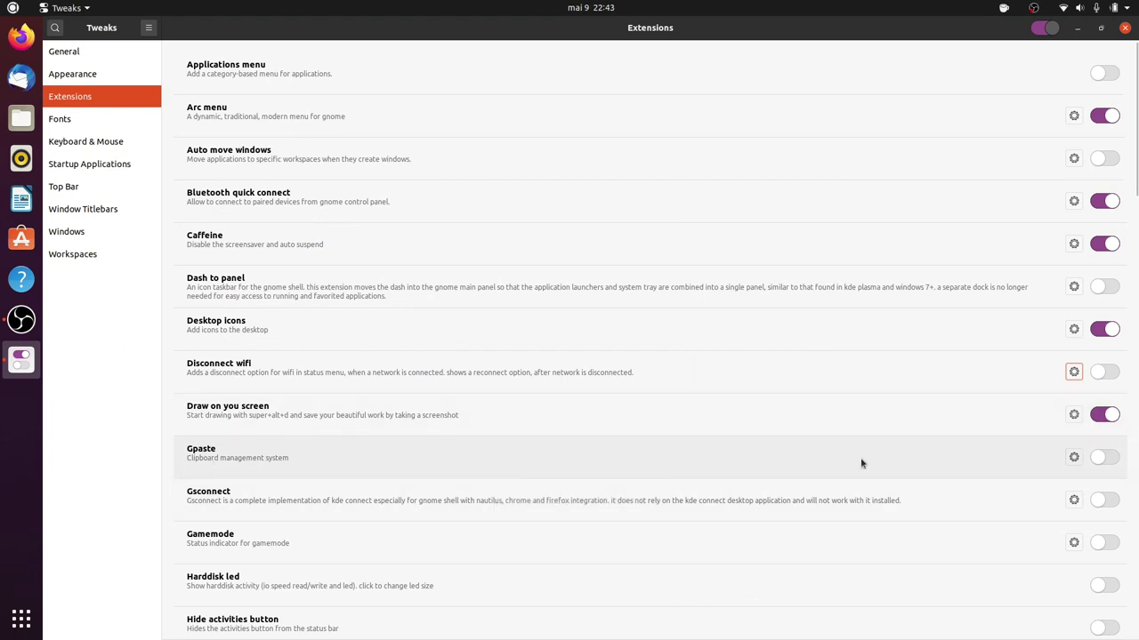
Switch on the Gpaste extension and view its clipboard history.
{"action": "left_click", "coordinate": [1100, 456]}
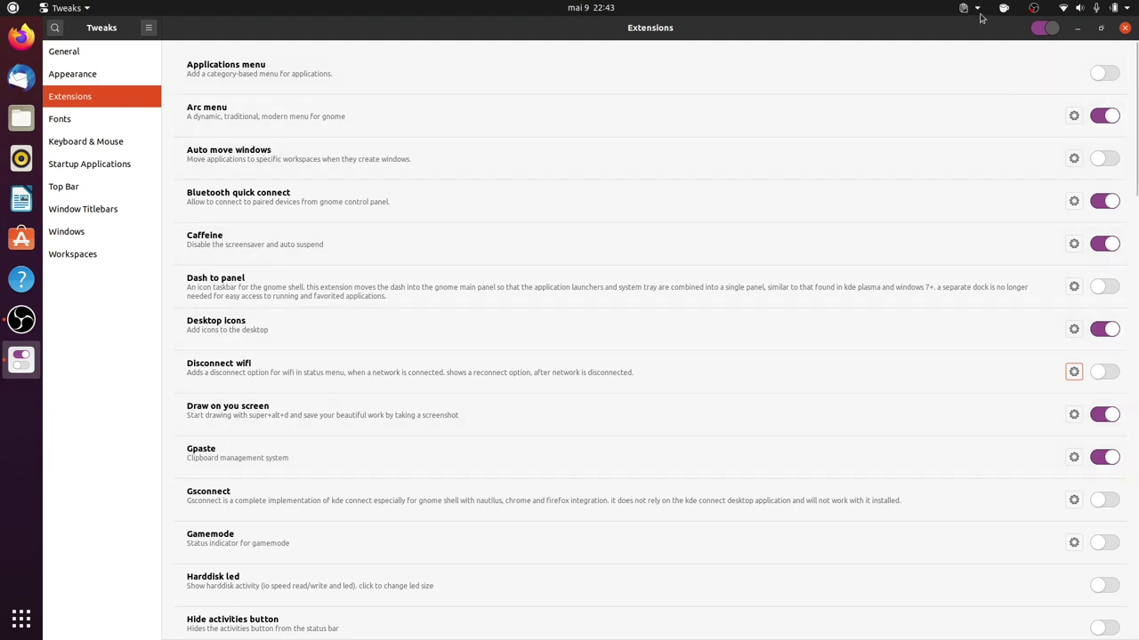
{"action": "left_click", "coordinate": [976, 8]}
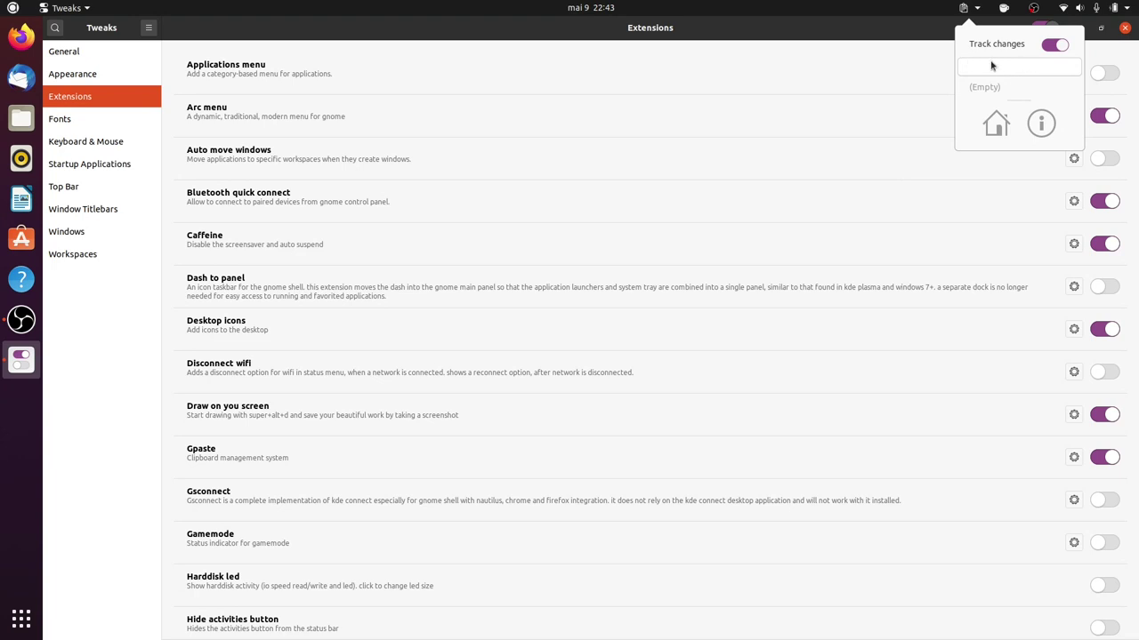
{"action": "left_click", "coordinate": [476, 33]}
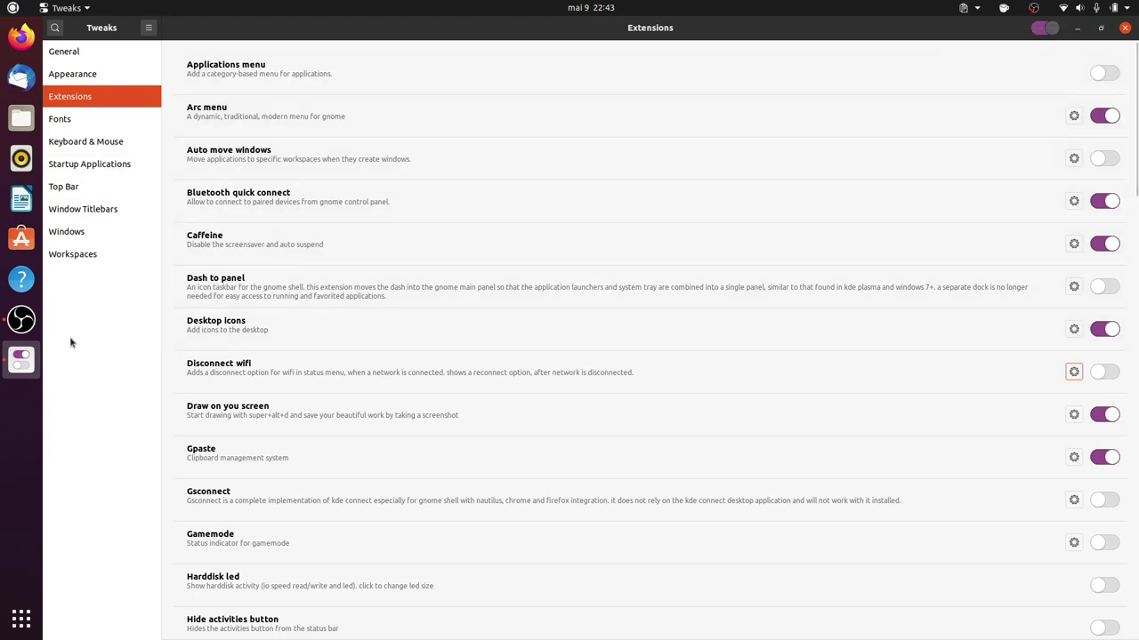
In a new terminal, run dsadsa and copy its command not found line into the clipboard history.
{"action": "key", "text": "ctrl+alt+t"}
{"action": "type", "text": "dsadsa"}
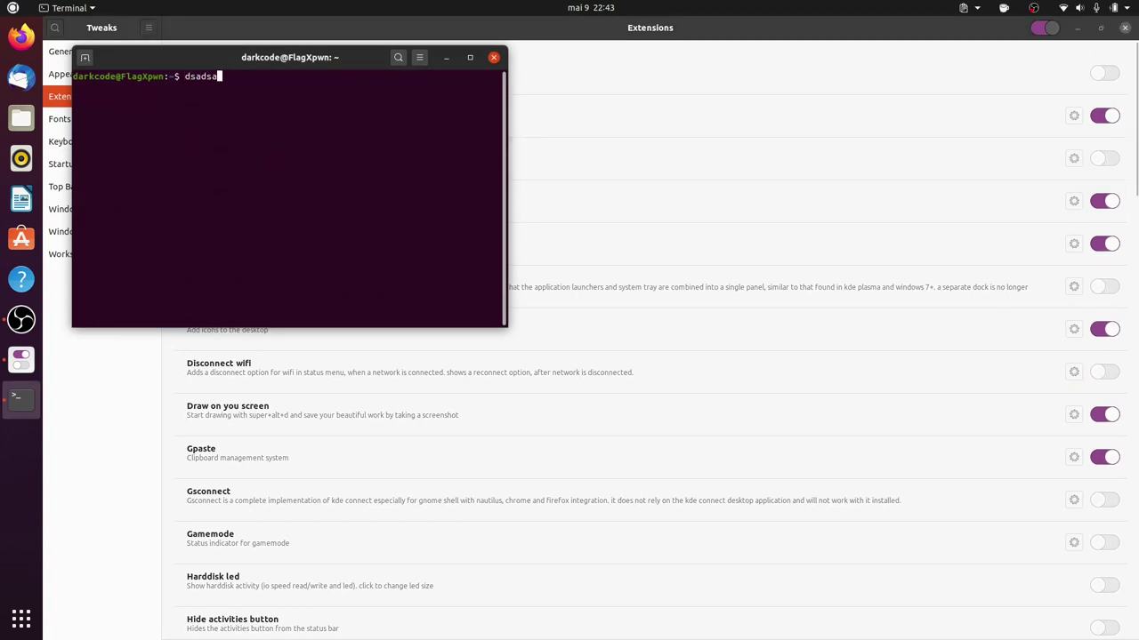
{"action": "key", "text": "Return"}
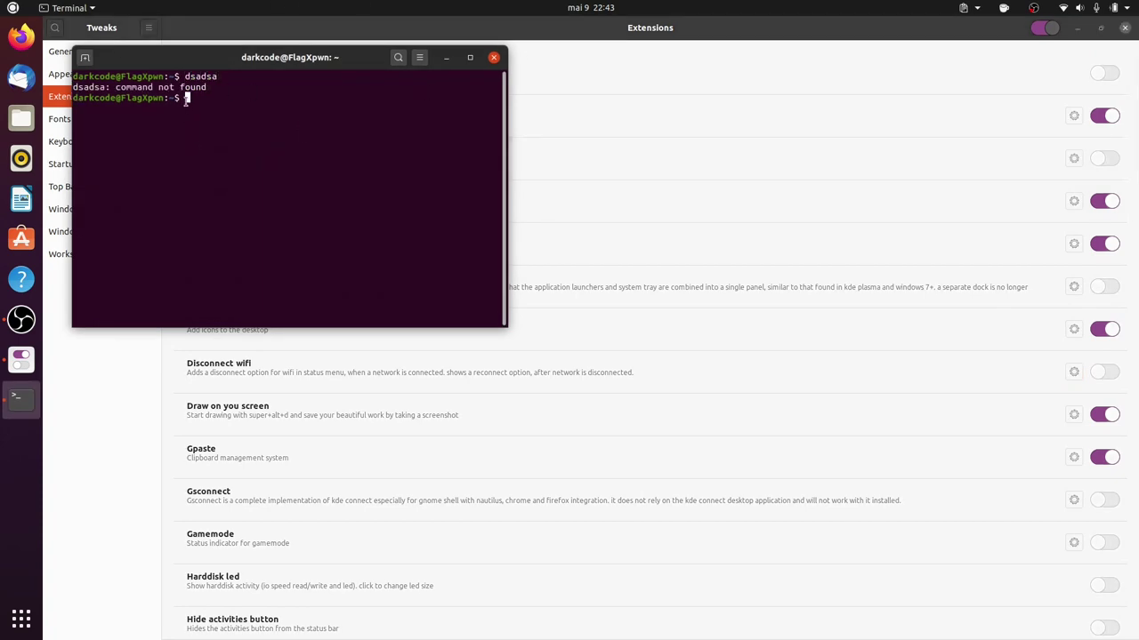
{"action": "triple_click", "coordinate": [195, 85]}
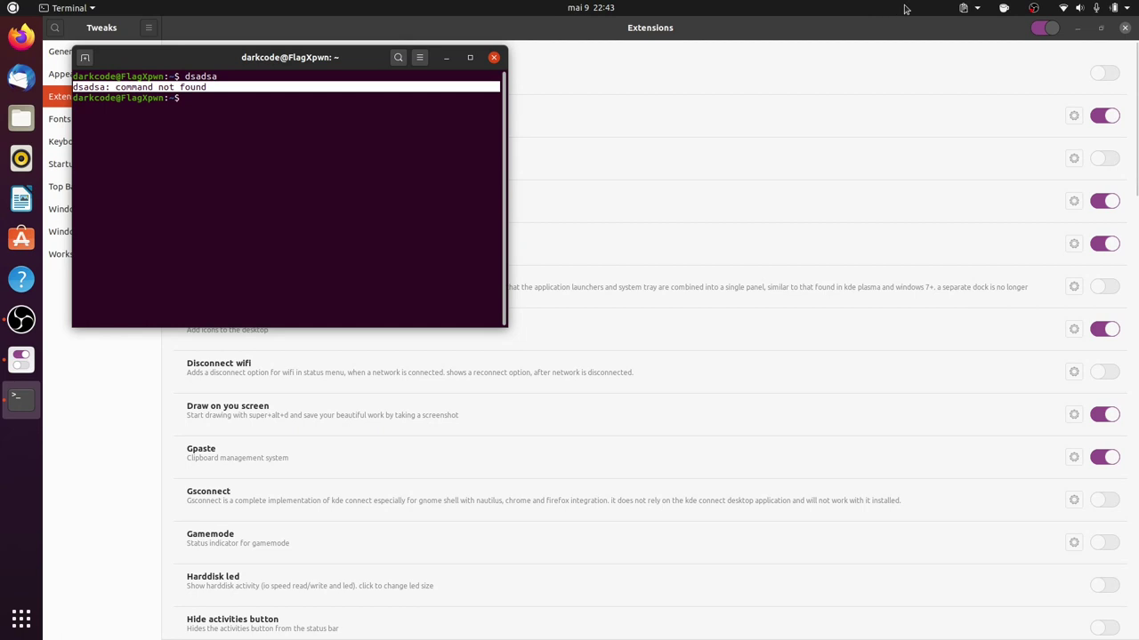
{"action": "left_click", "coordinate": [963, 8]}
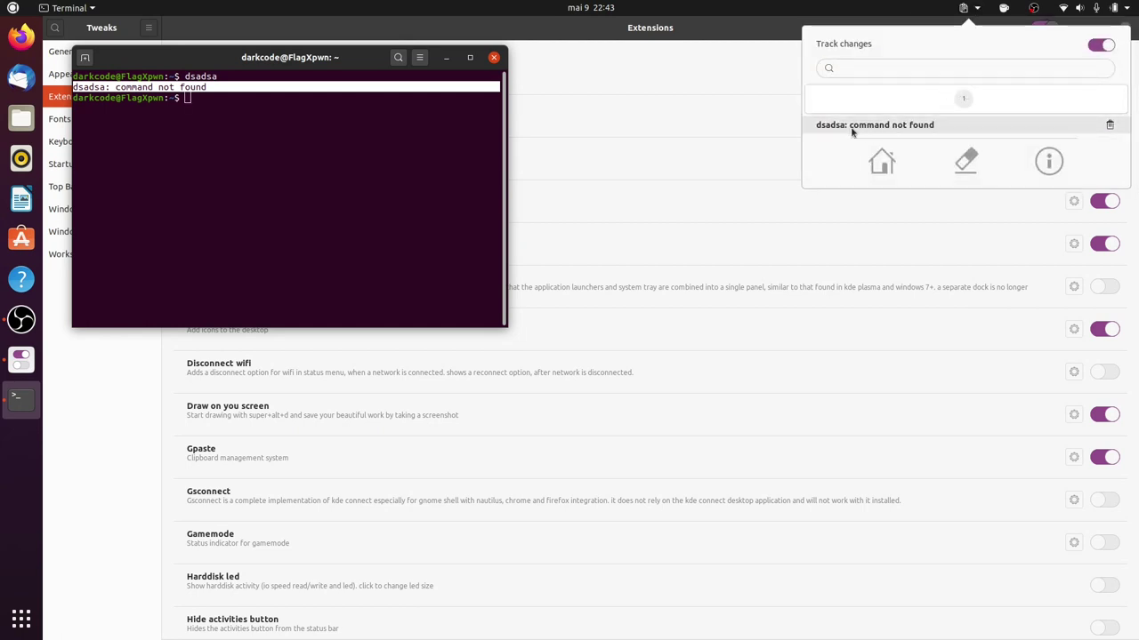
{"action": "left_click", "coordinate": [237, 172]}
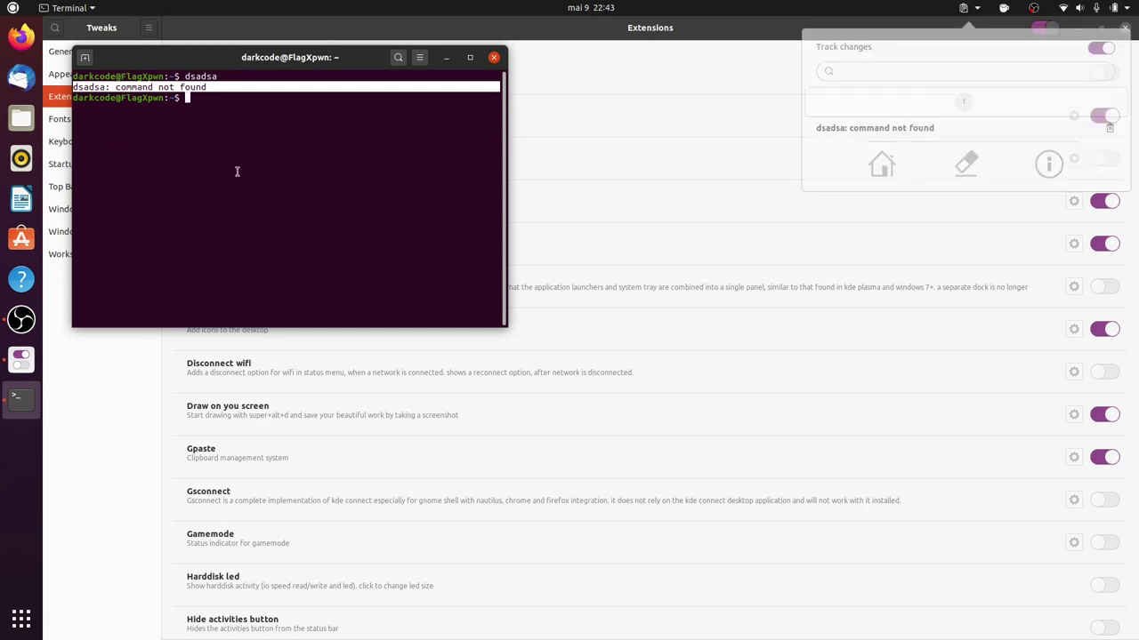
Run pwd, copy the /home/darkcode output line, and disable auto suspend and the screensaver.
{"action": "type", "text": "pwd"}
{"action": "key", "text": "Return"}
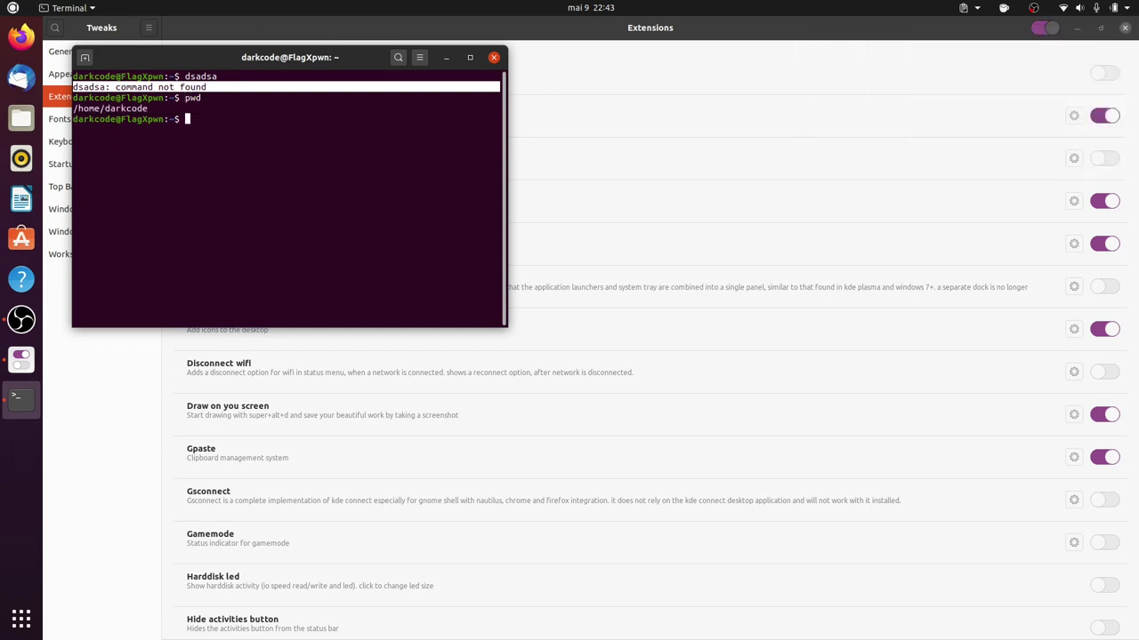
{"action": "triple_click", "coordinate": [169, 108]}
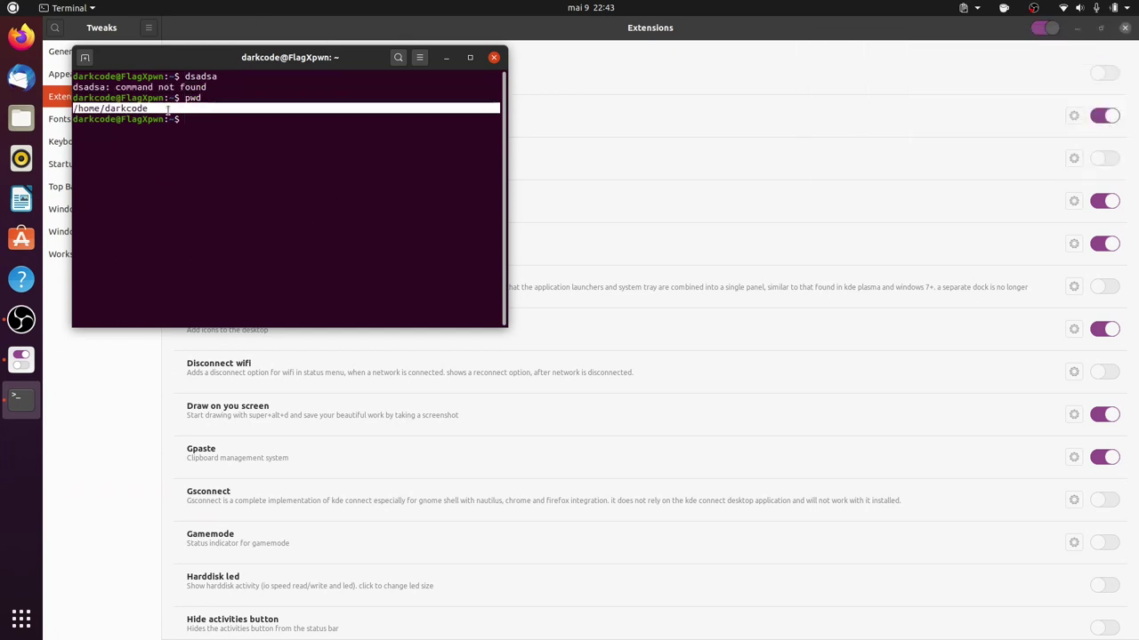
{"action": "left_click", "coordinate": [1031, 7]}
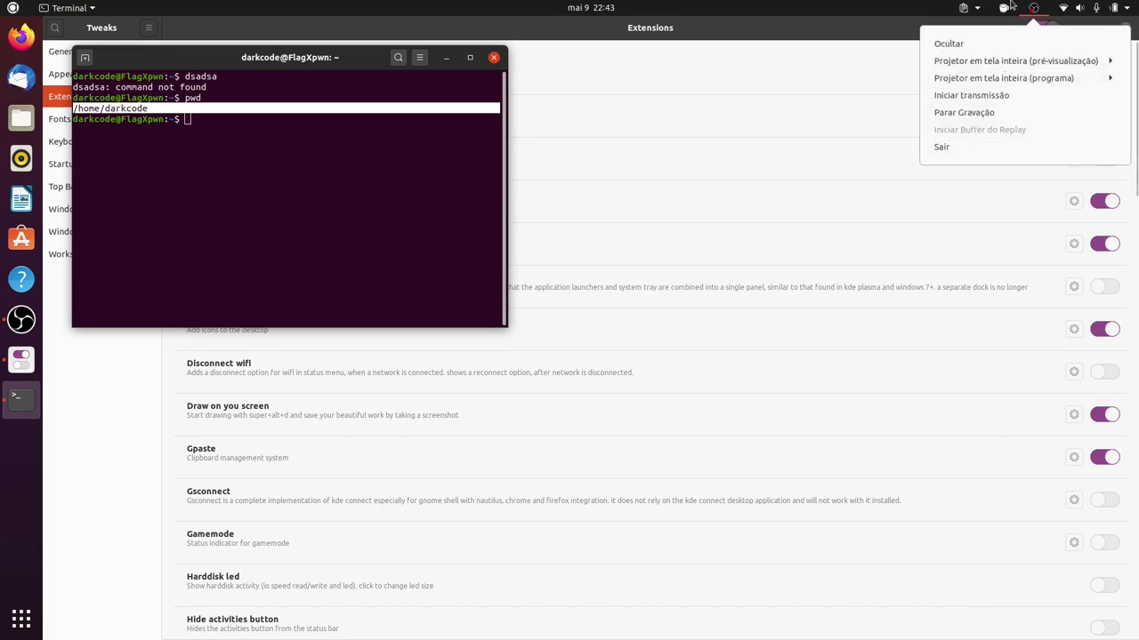
{"action": "left_click", "coordinate": [1004, 61]}
Check the clipboard history, cancel emptying it, then close GPaste and the terminal.
{"action": "left_click", "coordinate": [968, 8]}
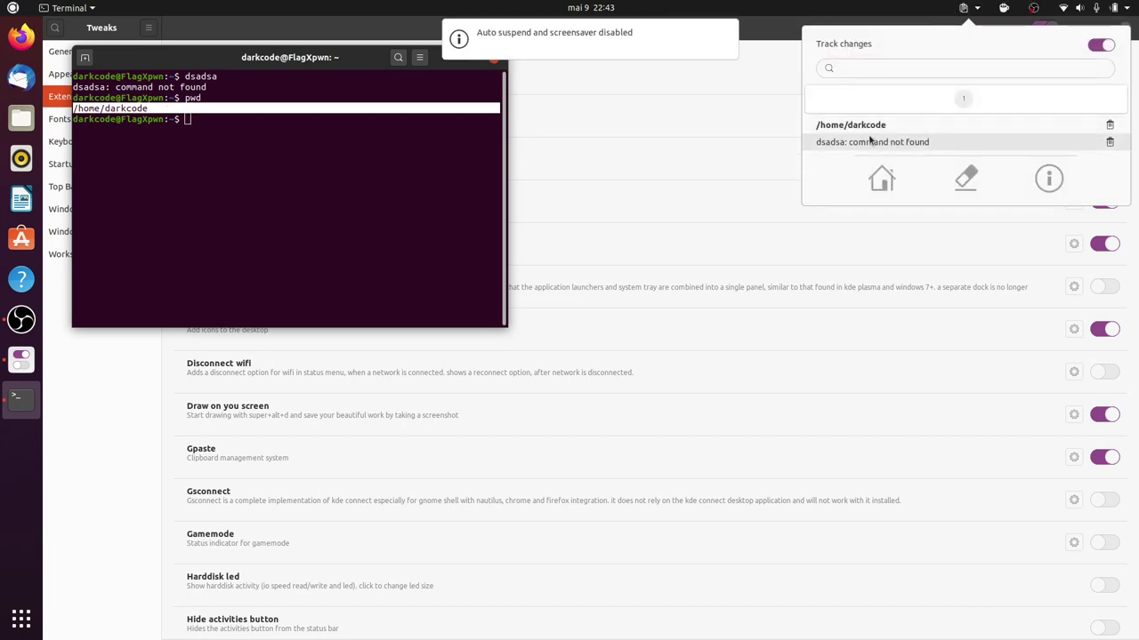
{"action": "left_click", "coordinate": [882, 181]}
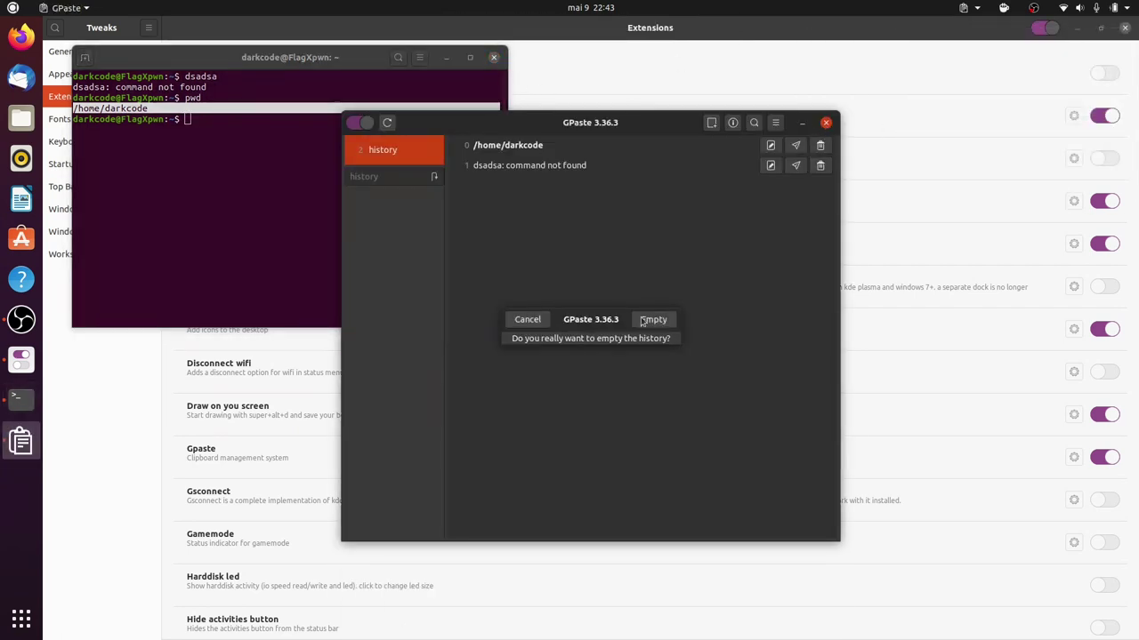
{"action": "left_click", "coordinate": [525, 319]}
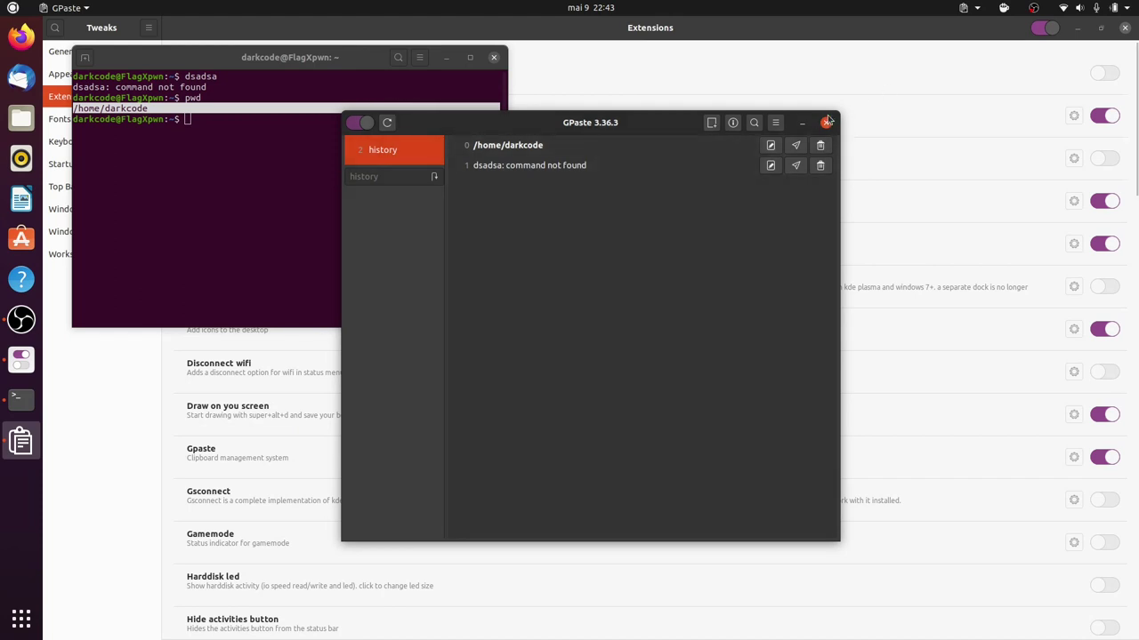
{"action": "left_click", "coordinate": [825, 122]}
{"action": "left_click", "coordinate": [494, 57]}
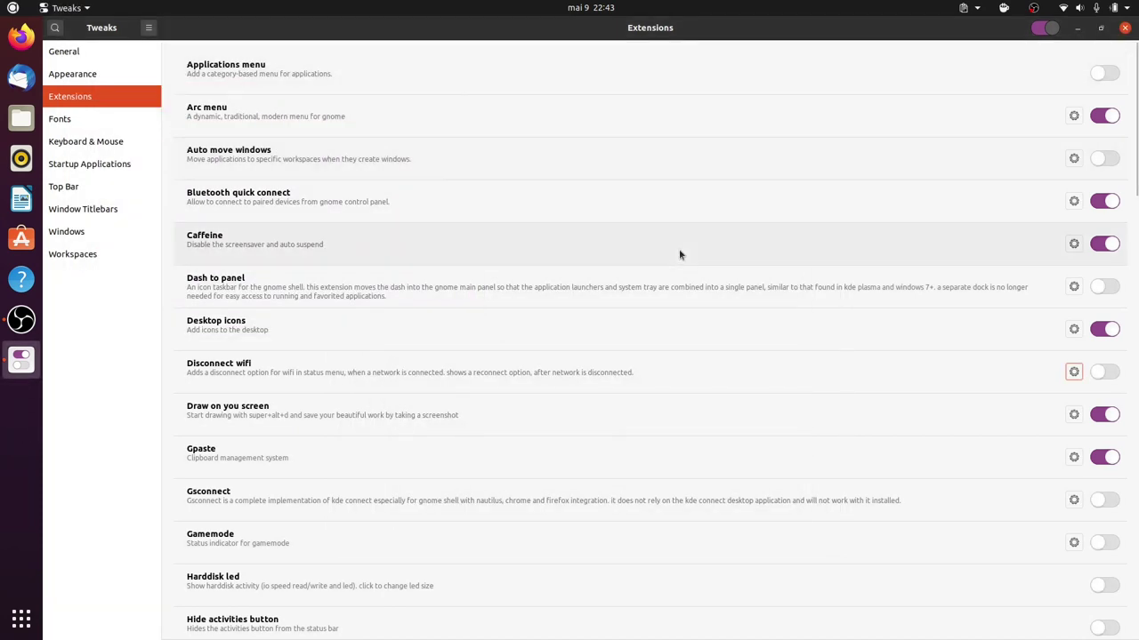
{"action": "scroll", "coordinate": [307, 494], "scroll_direction": "down", "scroll_amount": 1}
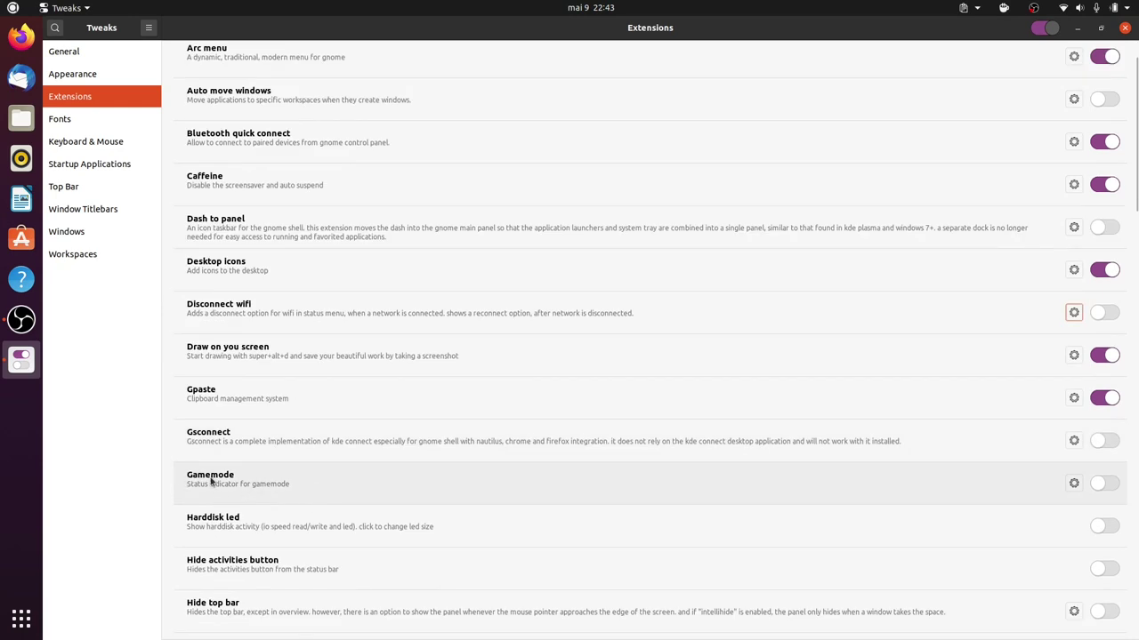
{"action": "left_click", "coordinate": [1103, 483]}
{"action": "left_click", "coordinate": [1103, 482]}
{"action": "left_click", "coordinate": [1103, 482]}
{"action": "left_click", "coordinate": [1076, 483]}
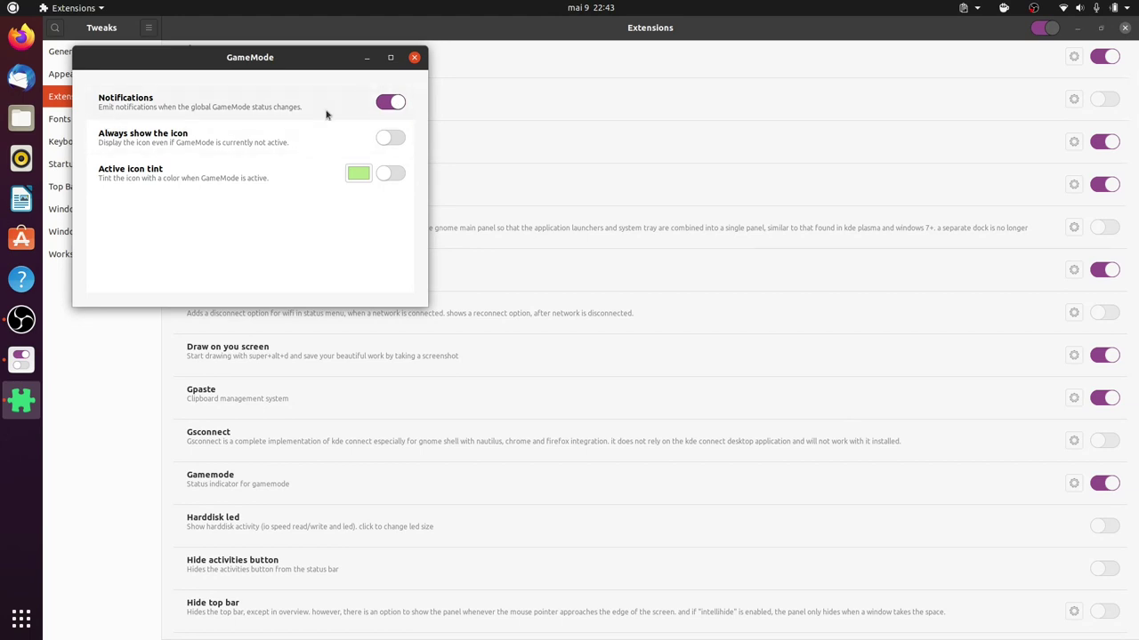
{"action": "left_click", "coordinate": [414, 57]}
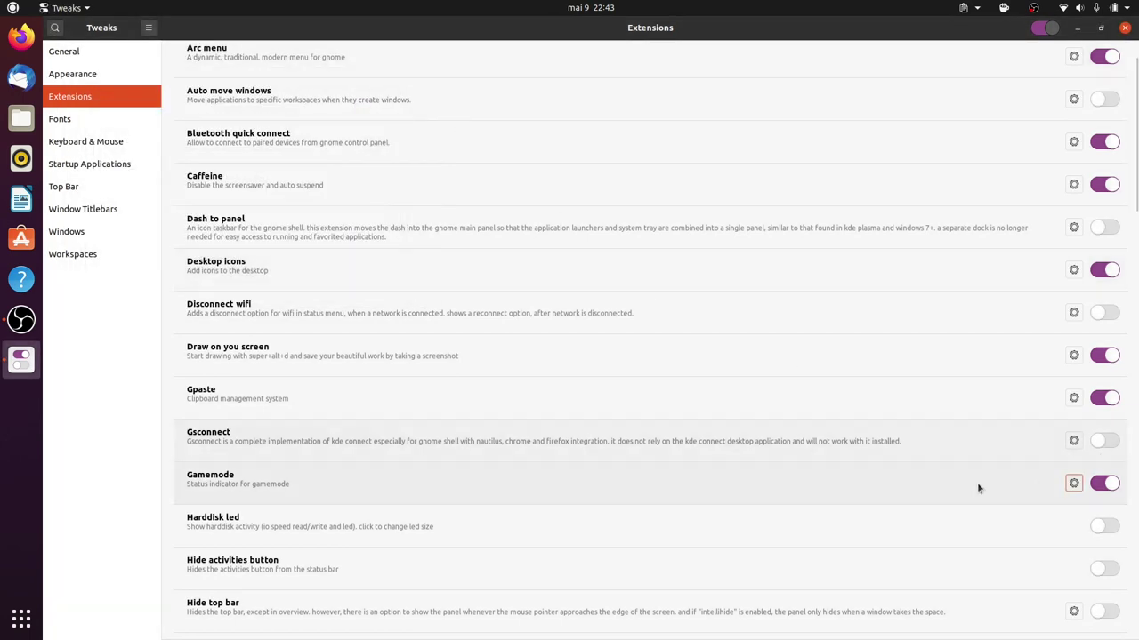
{"action": "left_click", "coordinate": [1107, 483]}
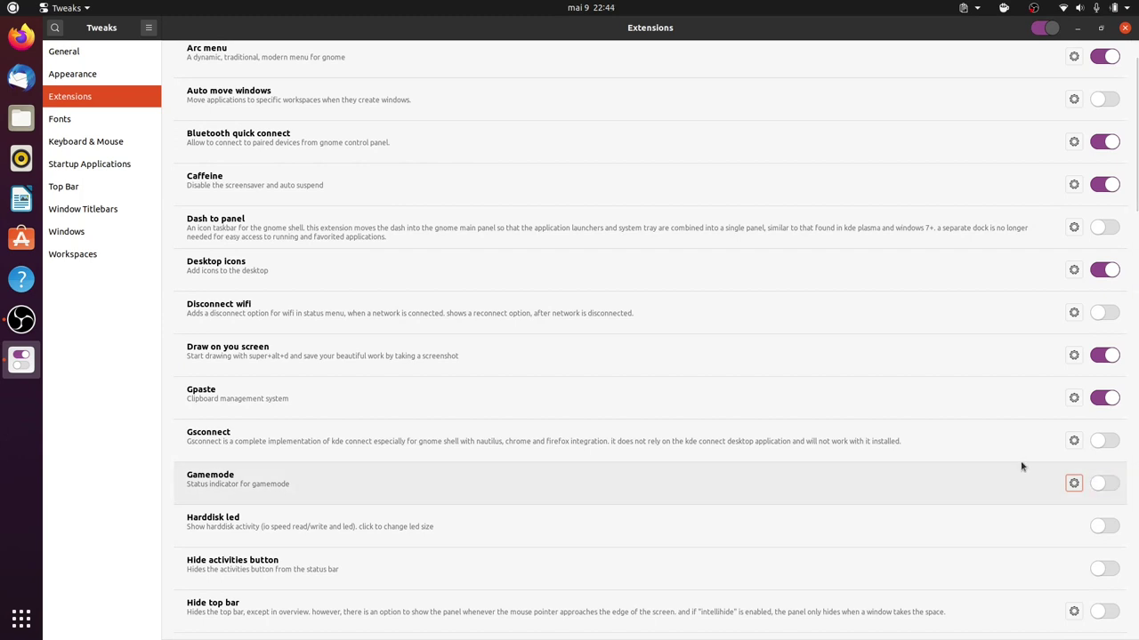
{"action": "scroll", "coordinate": [1022, 466], "scroll_direction": "down", "scroll_amount": 5}
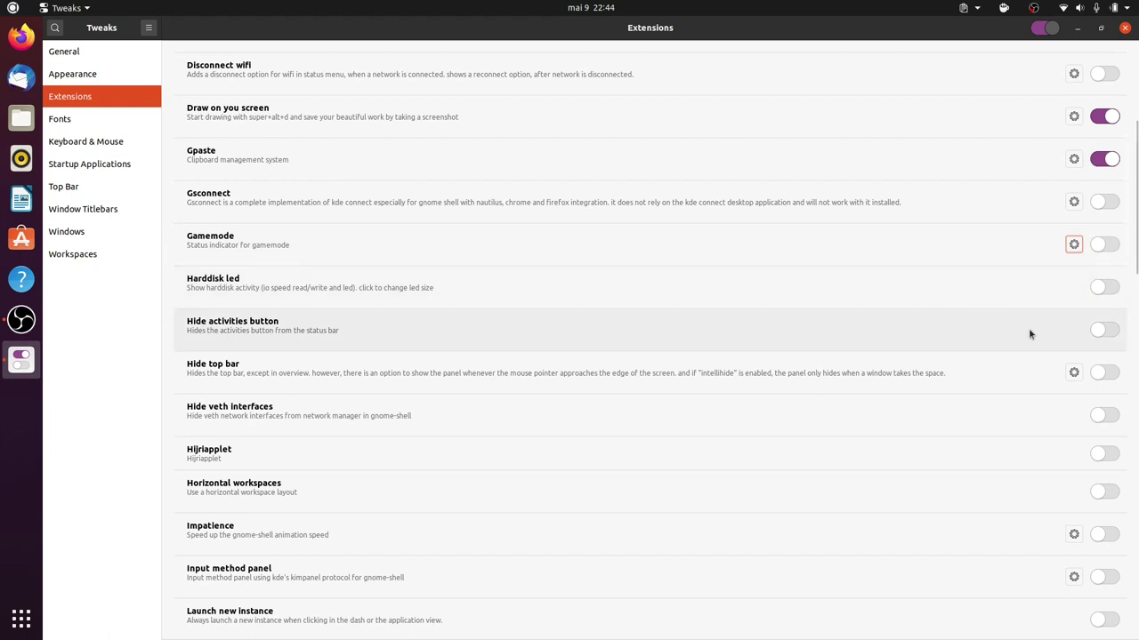
{"action": "left_click", "coordinate": [1097, 329]}
{"action": "left_click", "coordinate": [1103, 331]}
{"action": "left_click", "coordinate": [1101, 331]}
{"action": "left_click", "coordinate": [1101, 331]}
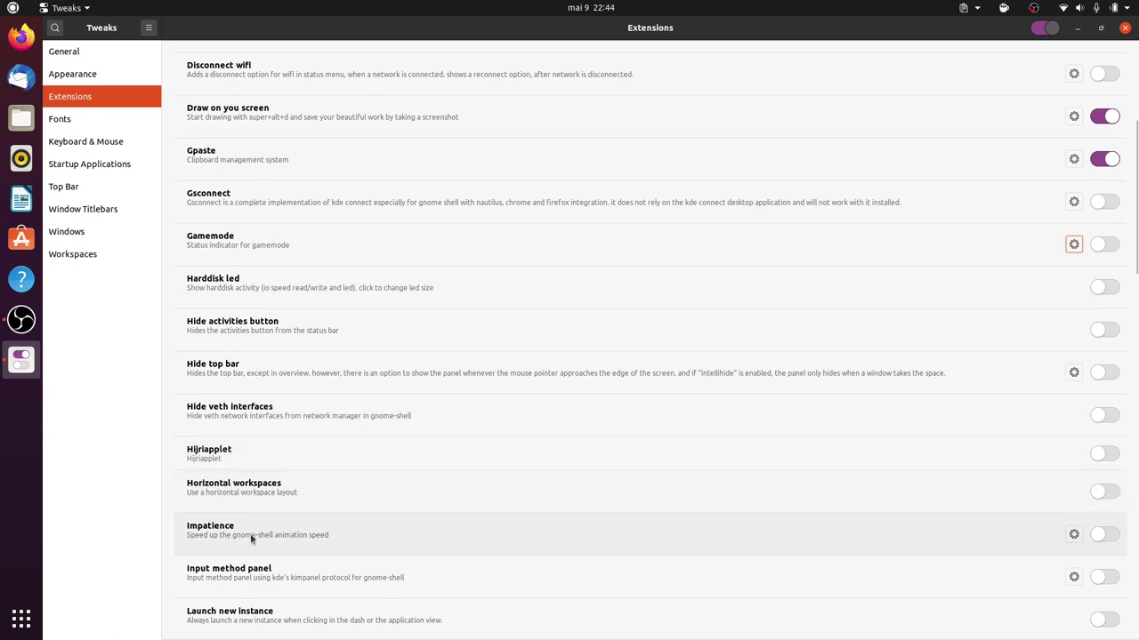
{"action": "scroll", "coordinate": [249, 536], "scroll_direction": "down", "scroll_amount": 3}
{"action": "scroll", "coordinate": [251, 536], "scroll_direction": "down", "scroll_amount": 1}
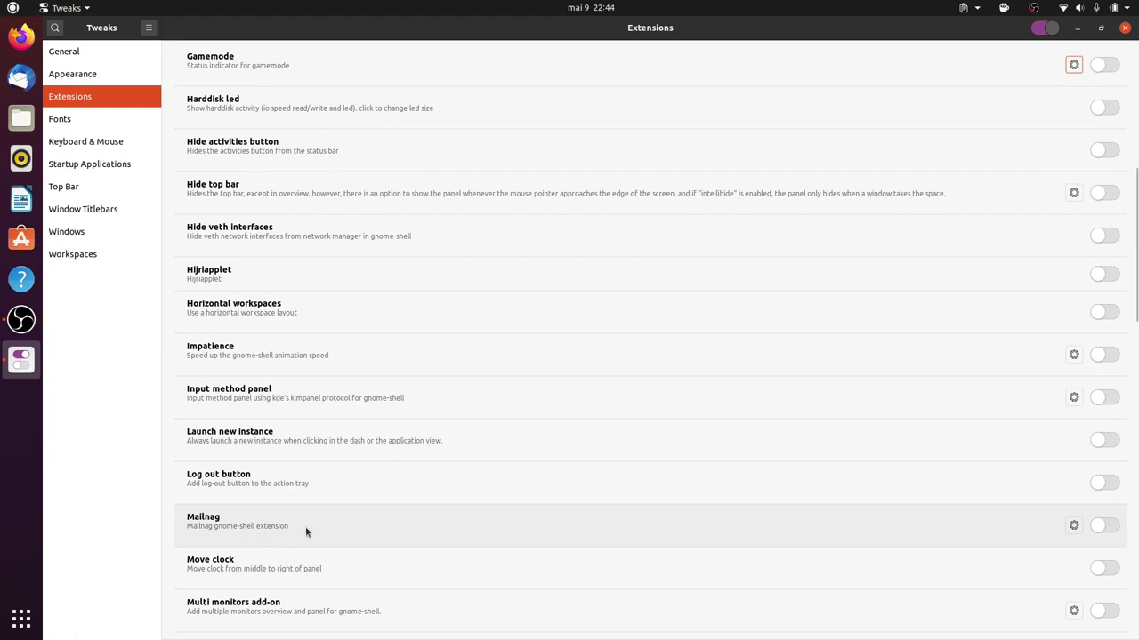
{"action": "scroll", "coordinate": [294, 525], "scroll_direction": "down", "scroll_amount": 1}
Enable the Move clock extension.
{"action": "left_click", "coordinate": [1103, 508]}
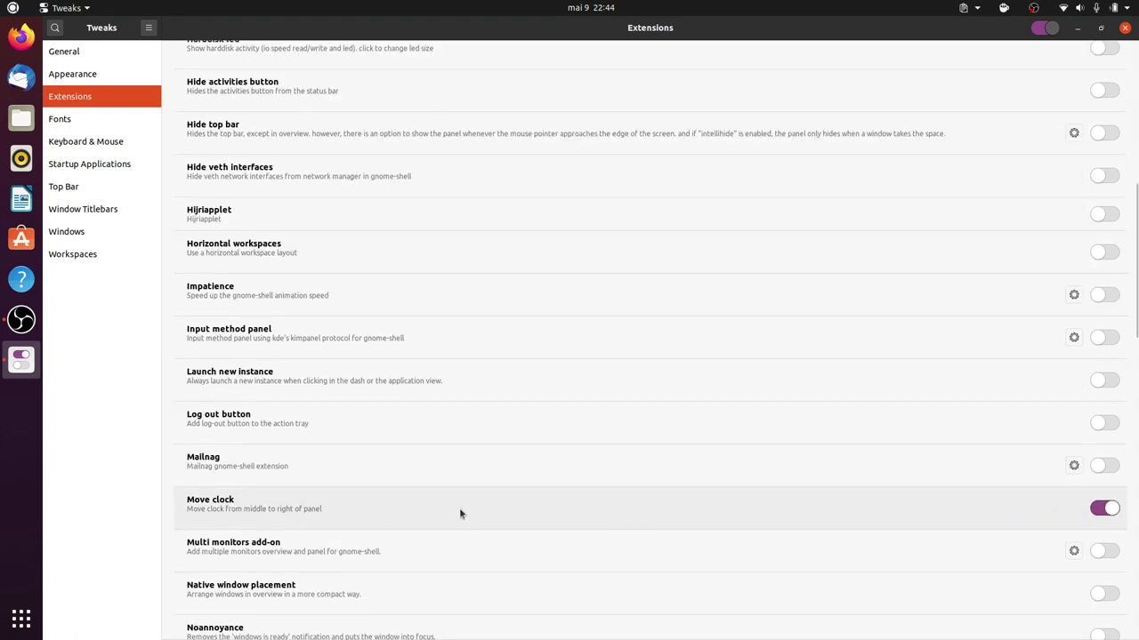
{"action": "scroll", "coordinate": [247, 562], "scroll_direction": "down", "scroll_amount": 2}
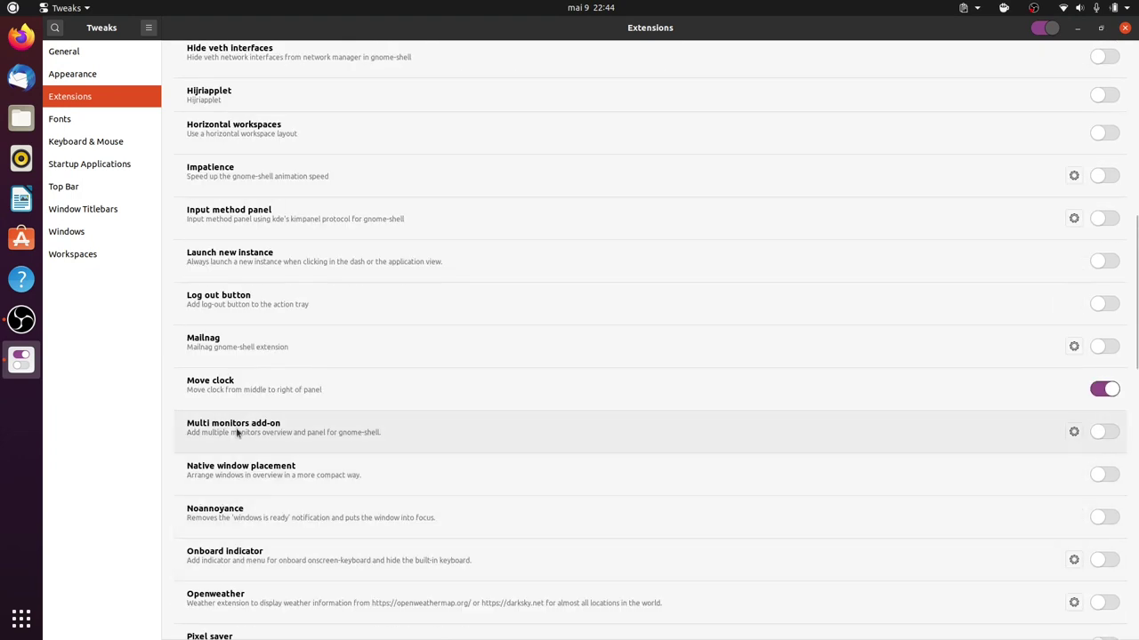
{"action": "scroll", "coordinate": [238, 433], "scroll_direction": "down", "scroll_amount": 1}
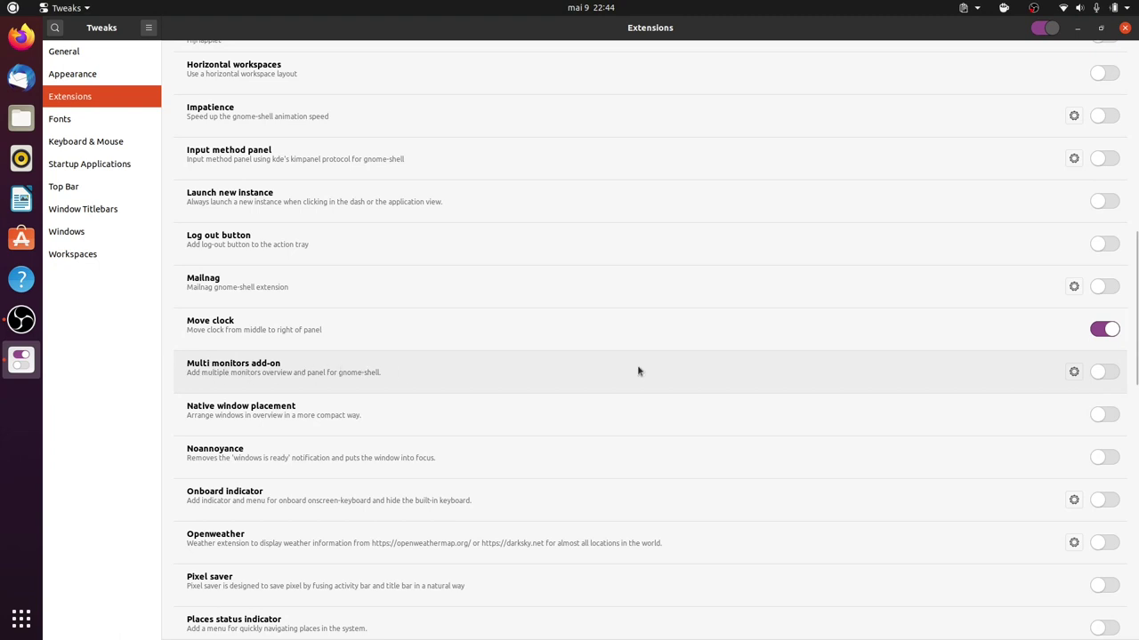
Try the Multi monitors add-on and its top-bar indicator, then switch it back off.
{"action": "left_click", "coordinate": [1105, 371]}
{"action": "left_click", "coordinate": [934, 8]}
{"action": "left_click", "coordinate": [934, 8]}
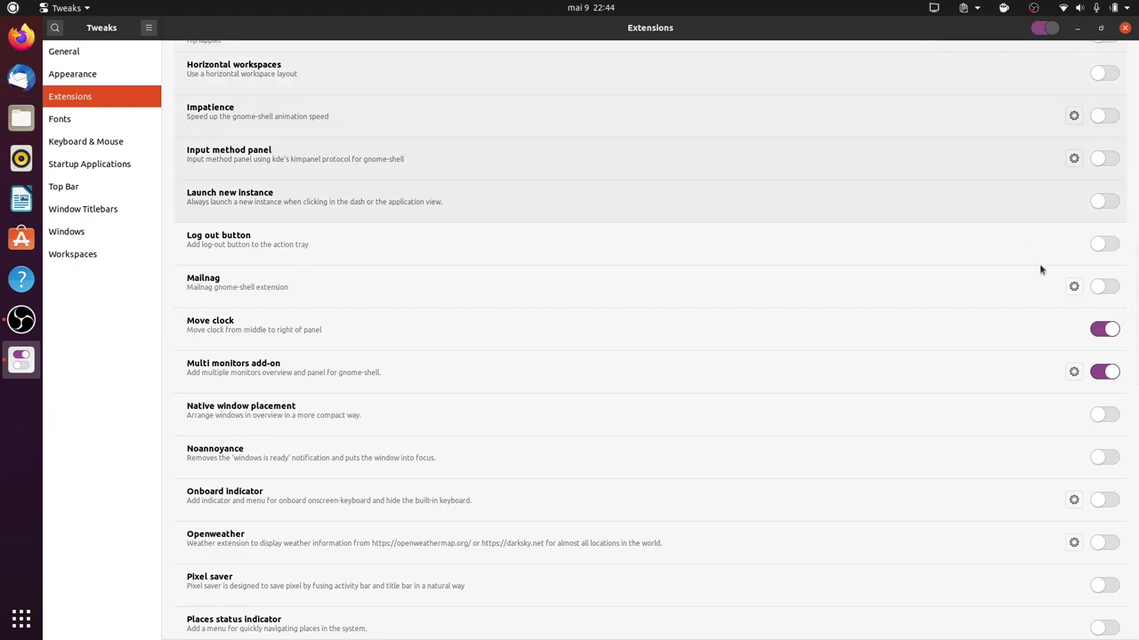
{"action": "left_click", "coordinate": [1104, 372]}
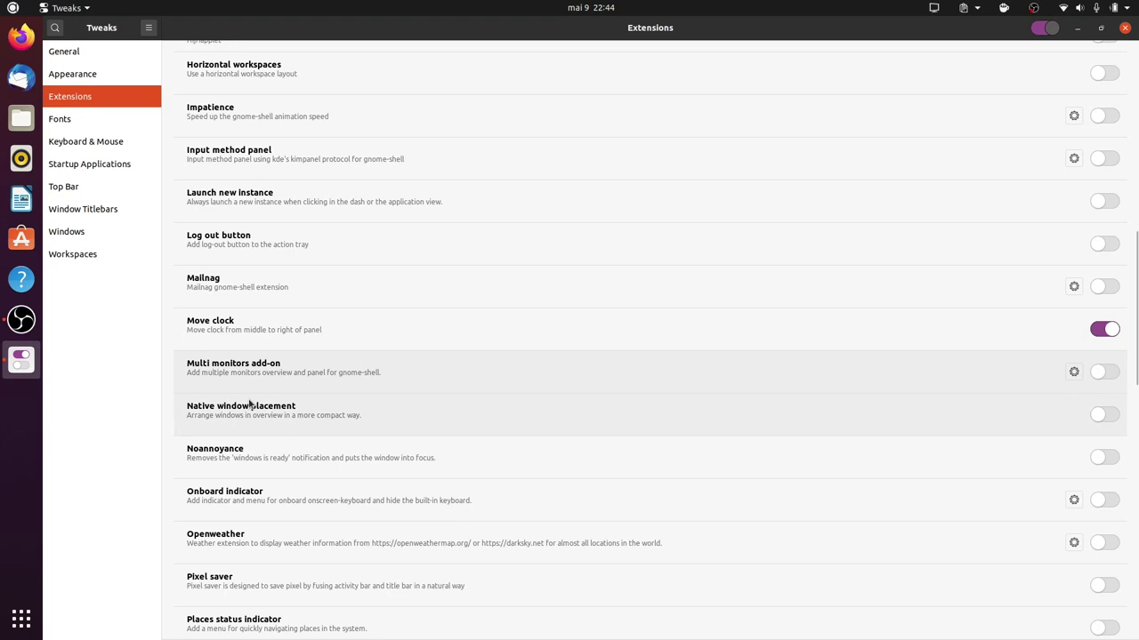
Enable the Pomodoro extension.
{"action": "scroll", "coordinate": [247, 409], "scroll_direction": "down", "scroll_amount": 4}
{"action": "scroll", "coordinate": [244, 411], "scroll_direction": "down", "scroll_amount": 1}
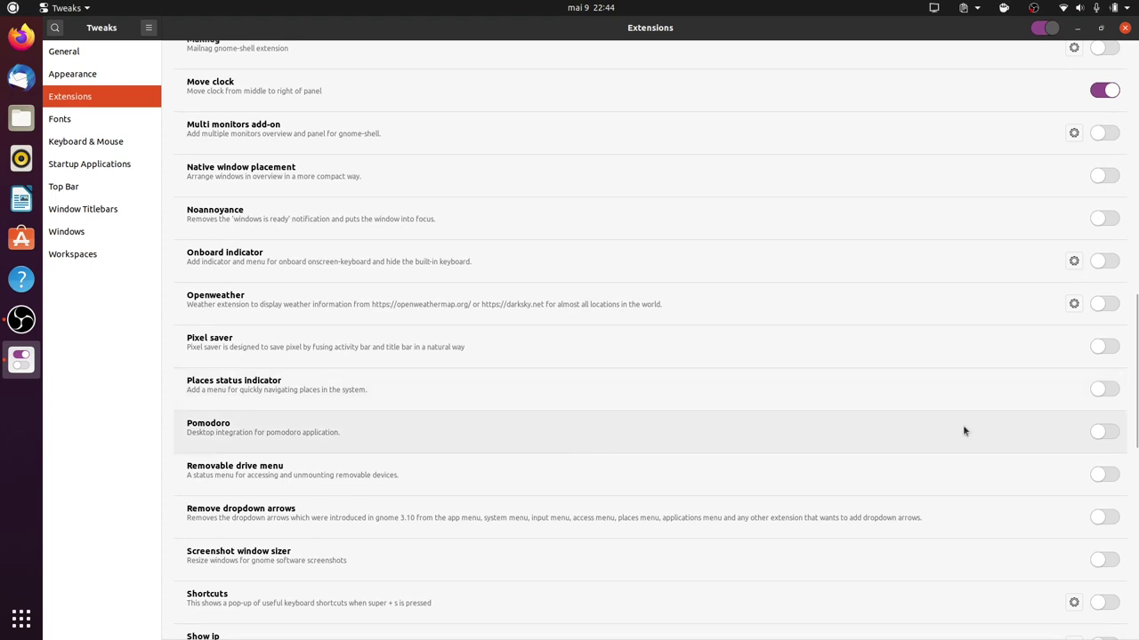
{"action": "left_click", "coordinate": [1111, 433]}
Enable Places status indicator and check its new Places menu in the top bar.
{"action": "left_click", "coordinate": [1103, 391]}
{"action": "left_click", "coordinate": [54, 8]}
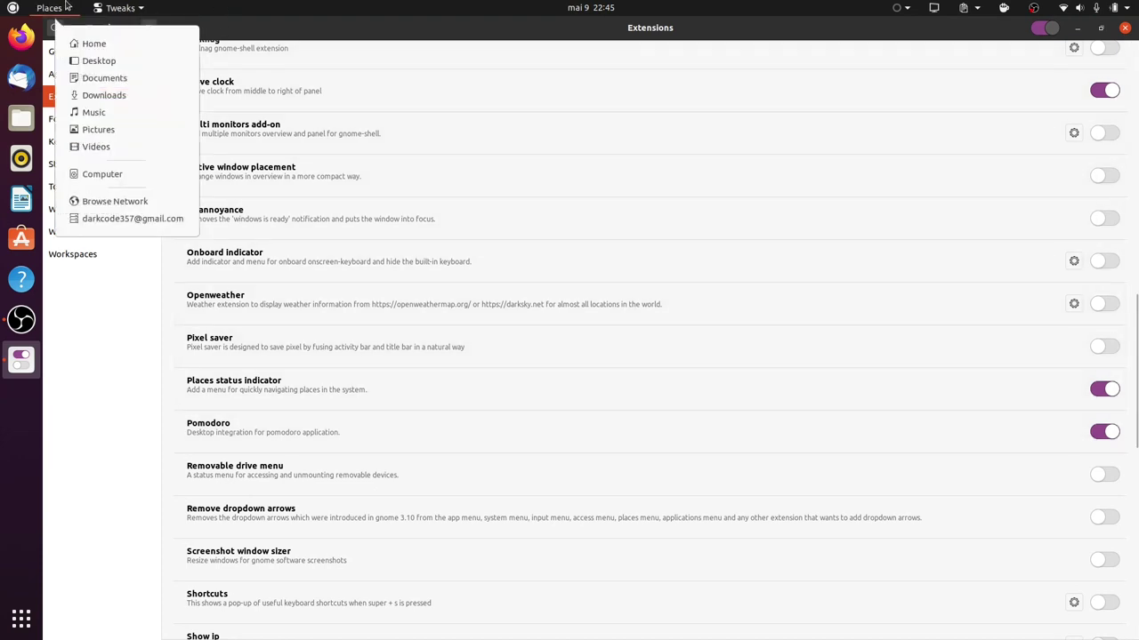
{"action": "key", "text": "Right"}
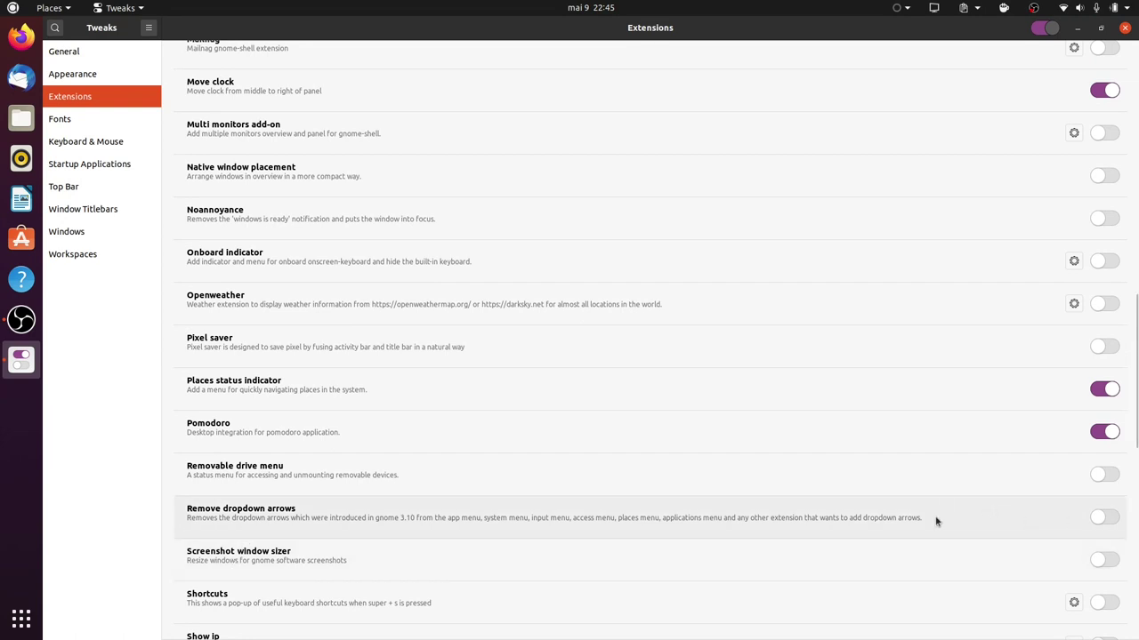
Enable the Screenshot window sizer extension.
{"action": "left_click", "coordinate": [1102, 561]}
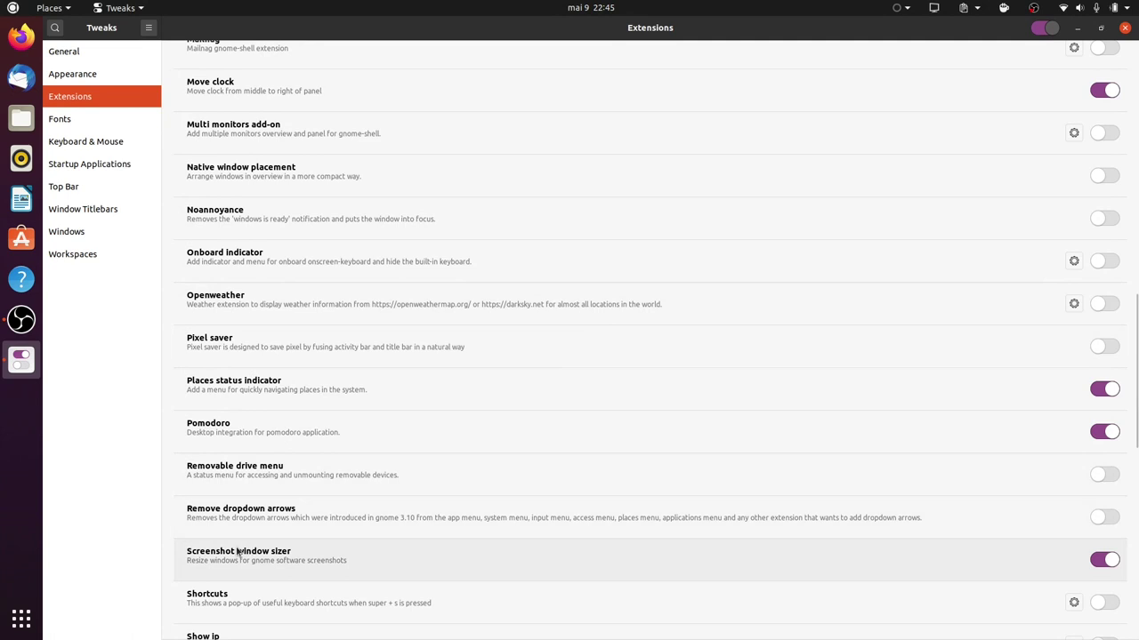
{"action": "scroll", "coordinate": [718, 537], "scroll_direction": "down", "scroll_amount": 3}
{"action": "scroll", "coordinate": [719, 534], "scroll_direction": "down", "scroll_amount": 3}
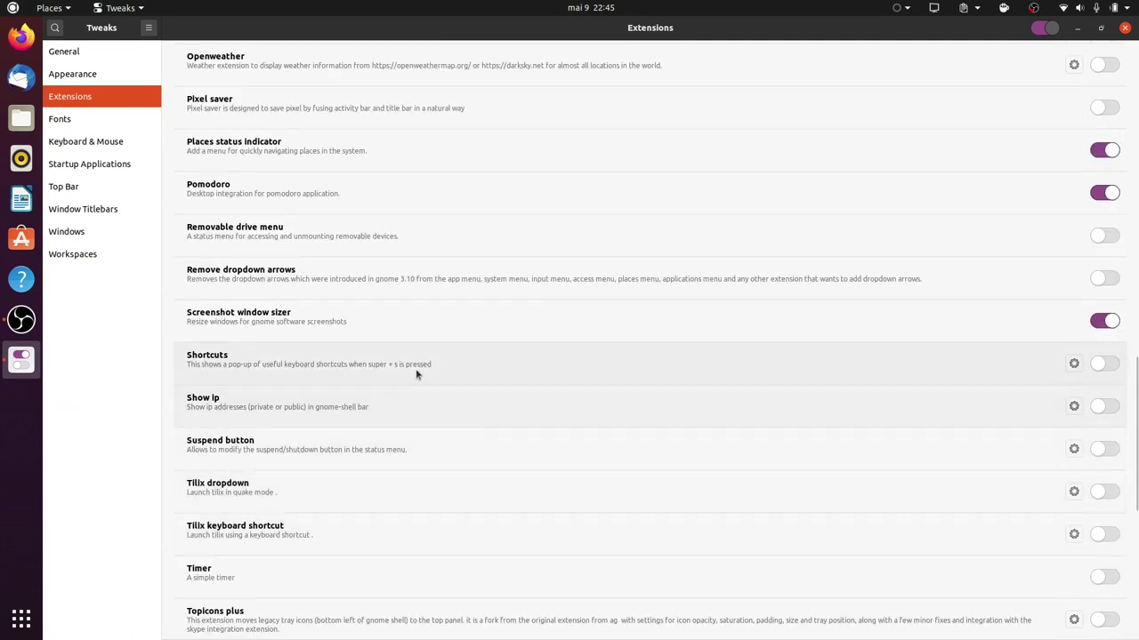
Switch on Show ip, view its IP address list, then switch it off.
{"action": "left_click", "coordinate": [1099, 407]}
{"action": "left_click", "coordinate": [869, 9]}
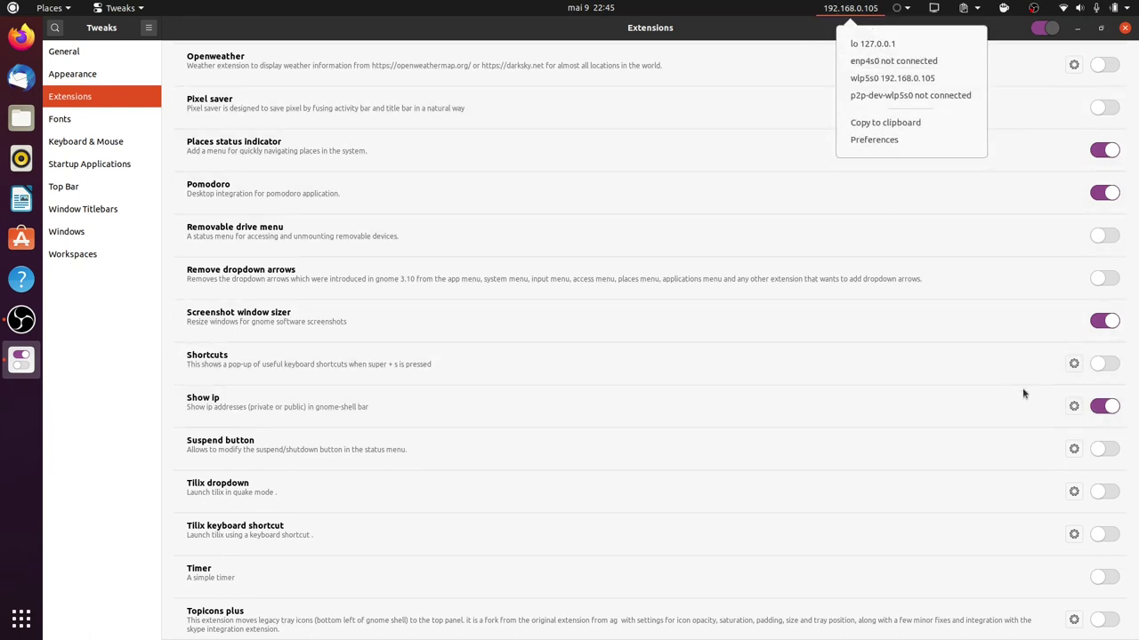
{"action": "left_click", "coordinate": [332, 412]}
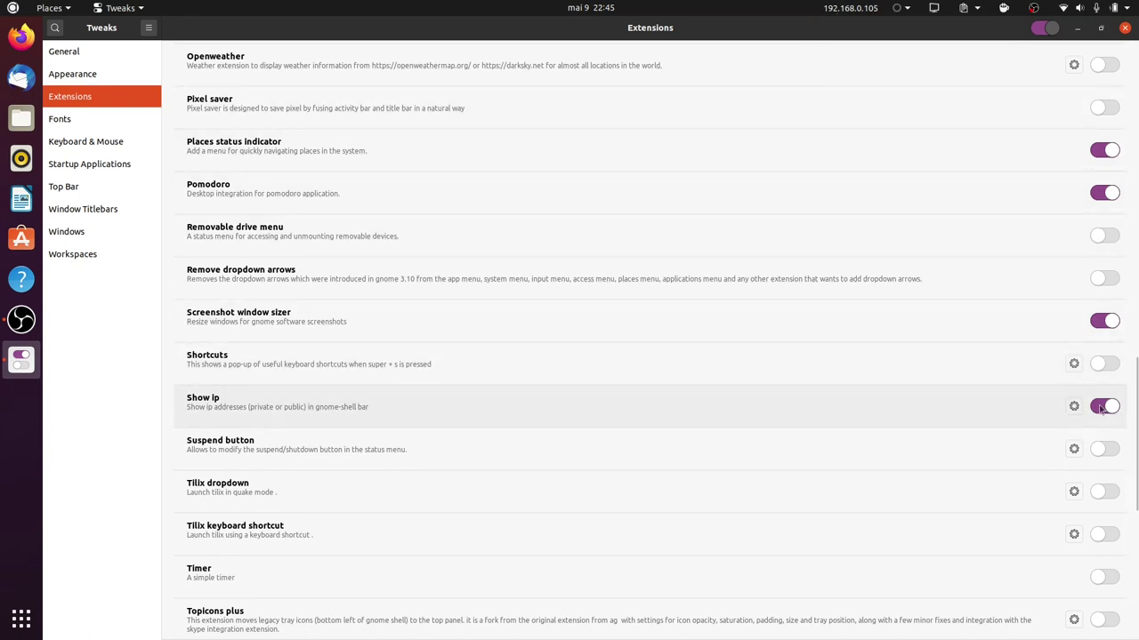
{"action": "left_click", "coordinate": [1099, 407]}
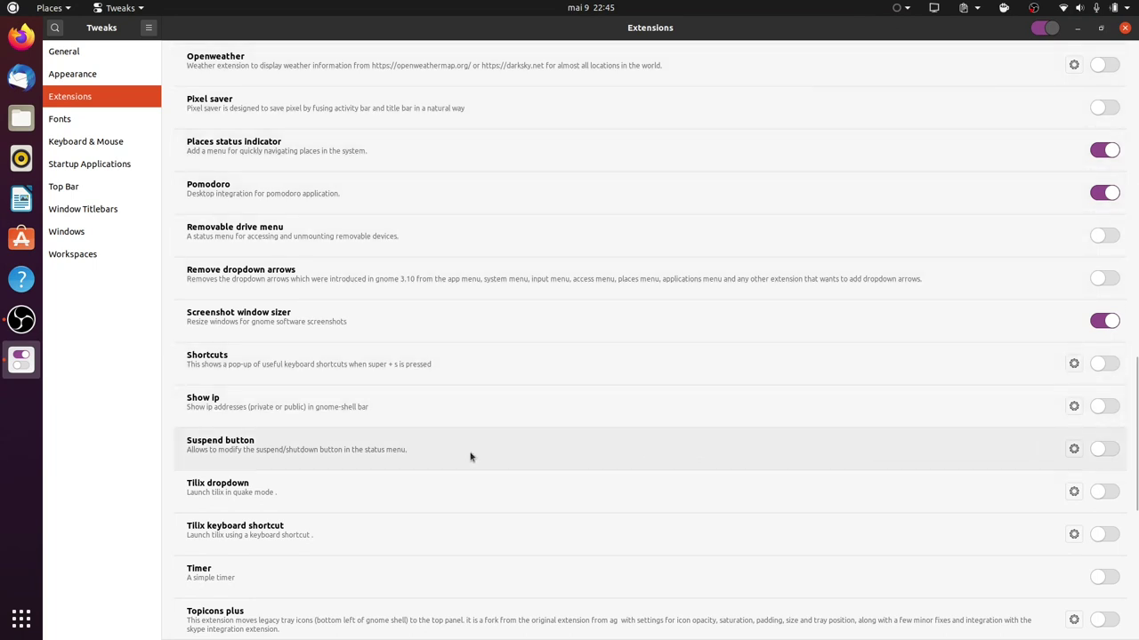
Scroll the Extensions list to the bottom and back up, then open search with Ctrl+F.
{"action": "scroll", "coordinate": [265, 491], "scroll_direction": "down", "scroll_amount": 3}
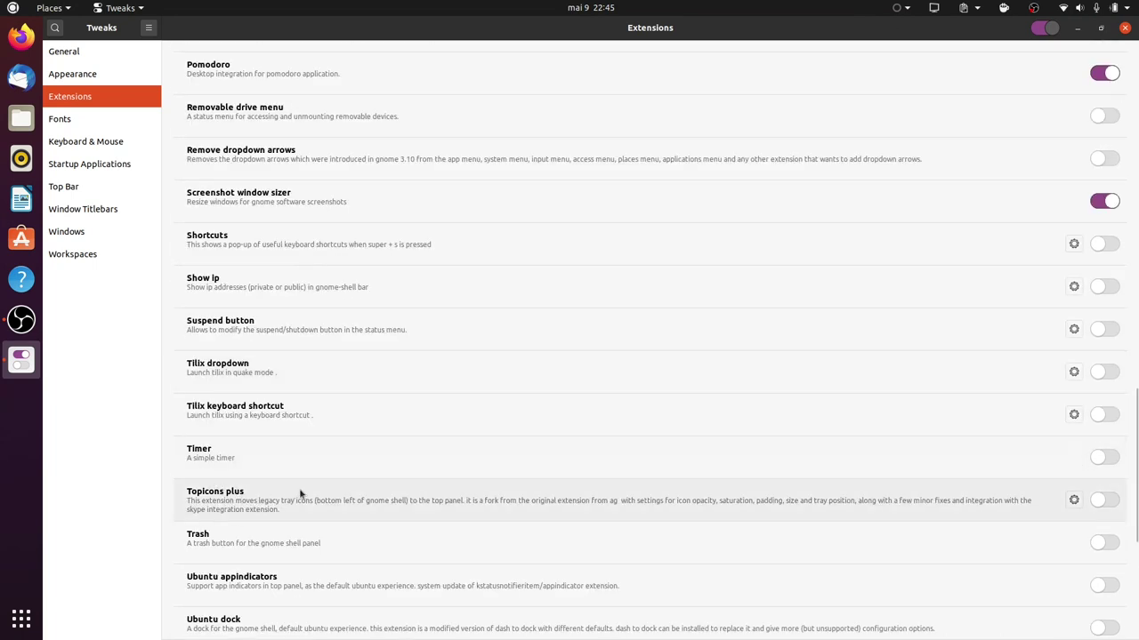
{"action": "scroll", "coordinate": [299, 494], "scroll_direction": "down", "scroll_amount": 2}
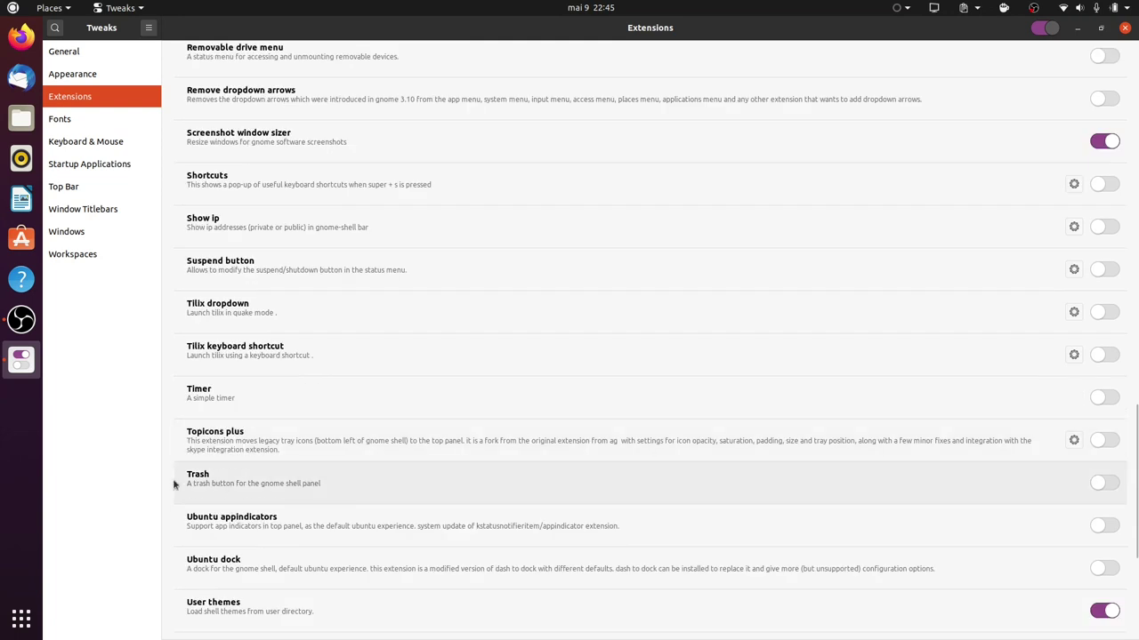
{"action": "scroll", "coordinate": [275, 498], "scroll_direction": "down", "scroll_amount": 4}
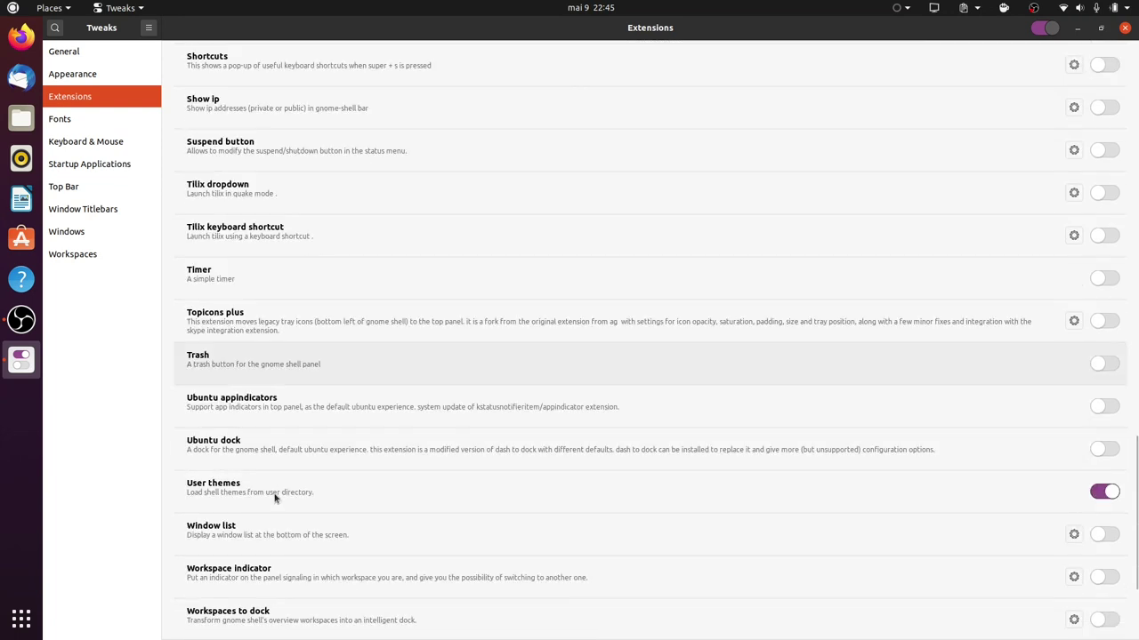
{"action": "scroll", "coordinate": [254, 498], "scroll_direction": "down", "scroll_amount": 6}
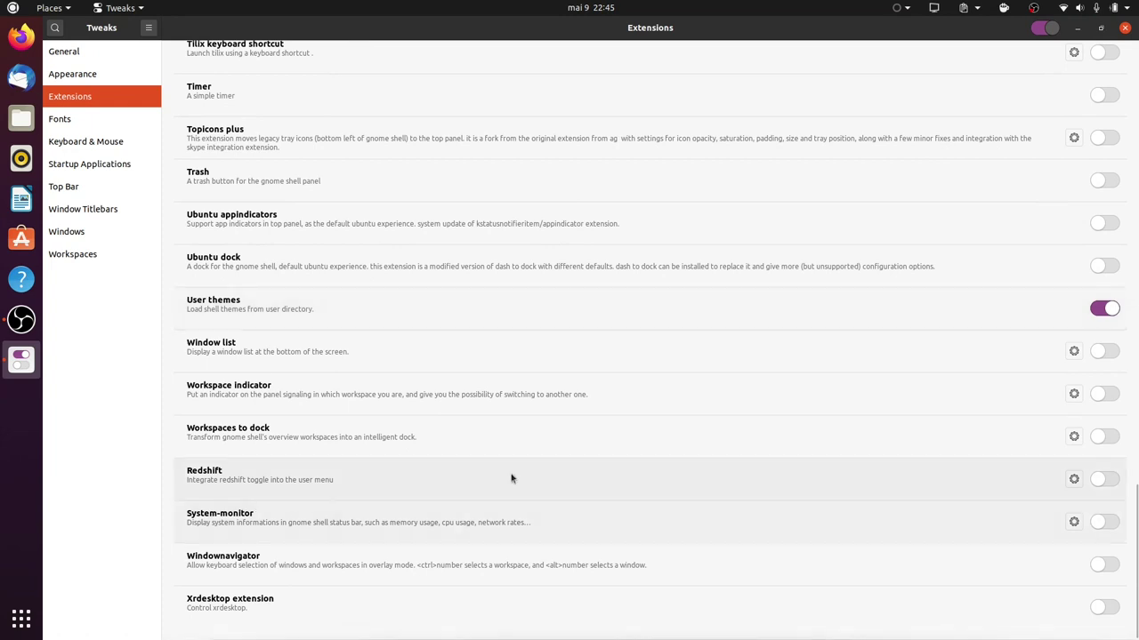
{"action": "scroll", "coordinate": [496, 466], "scroll_direction": "up", "scroll_amount": 20}
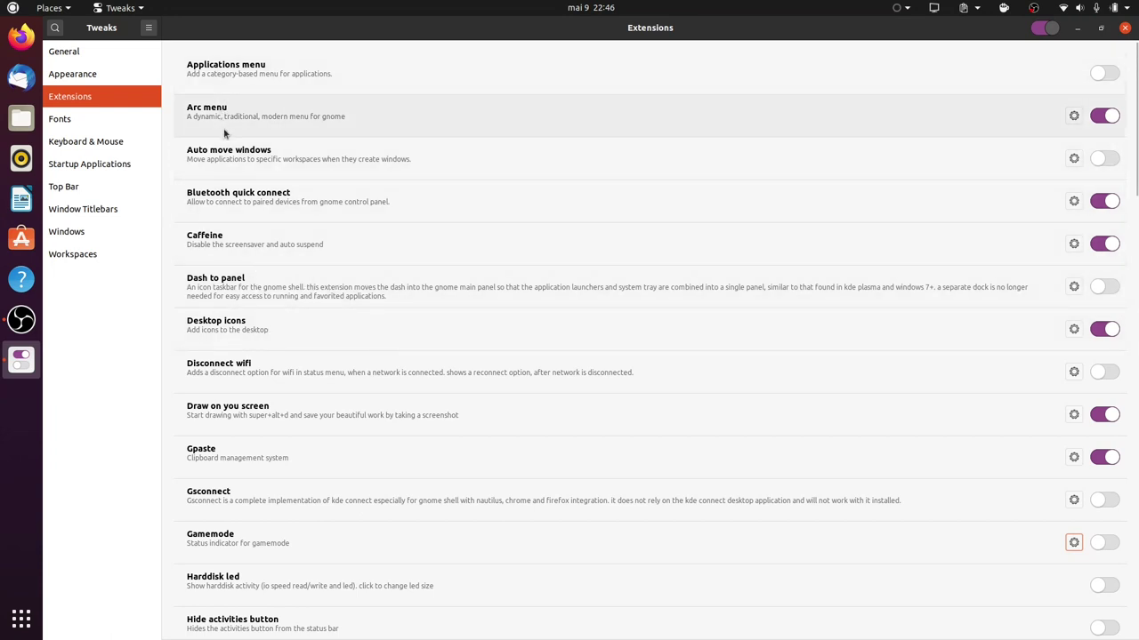
{"action": "scroll", "coordinate": [228, 293], "scroll_direction": "down", "scroll_amount": 1}
{"action": "scroll", "coordinate": [229, 309], "scroll_direction": "down", "scroll_amount": 5}
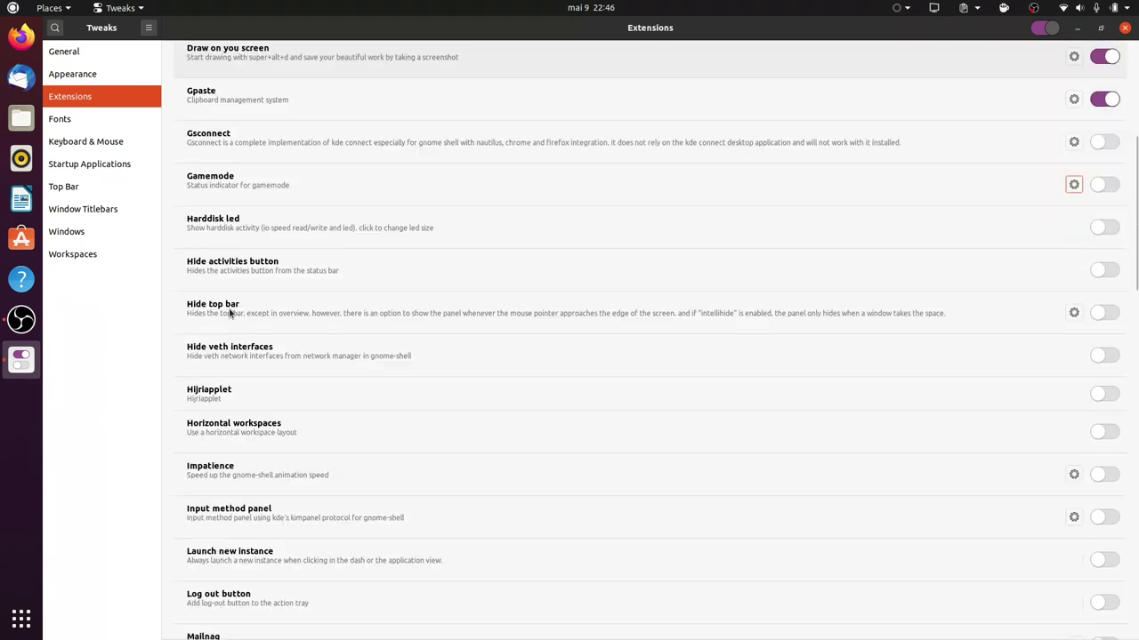
{"action": "scroll", "coordinate": [233, 312], "scroll_direction": "up", "scroll_amount": 6}
{"action": "key", "text": "ctrl+f"}
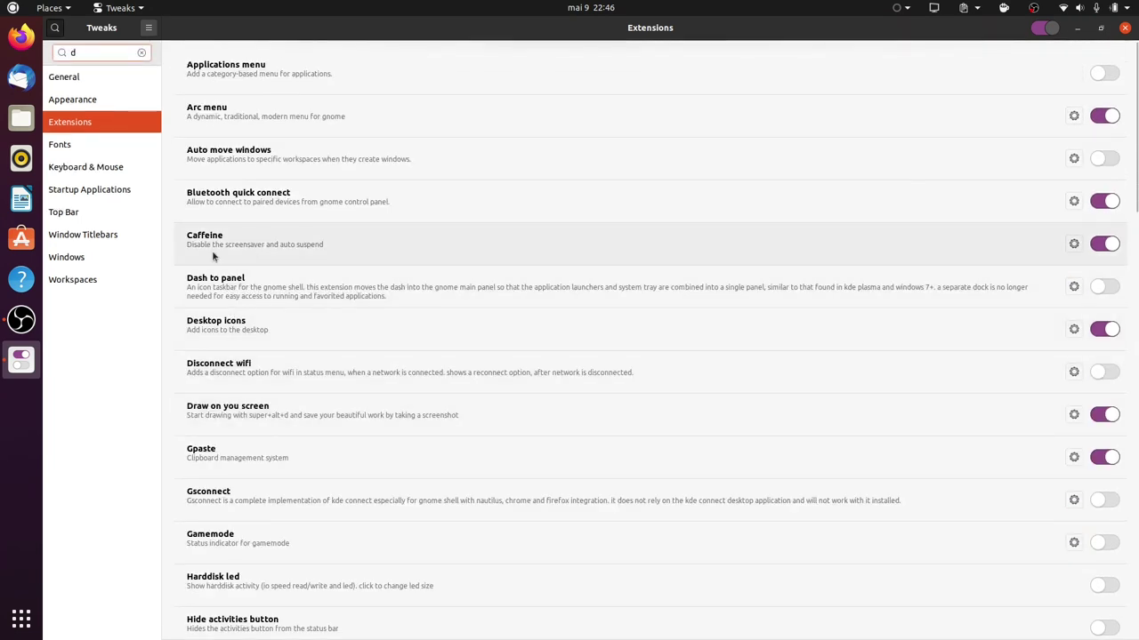
Search extensions for 'dash', try toggling Ubuntu dock, select Dash to panel, then launch Firefox.
{"action": "type", "text": "dash"}
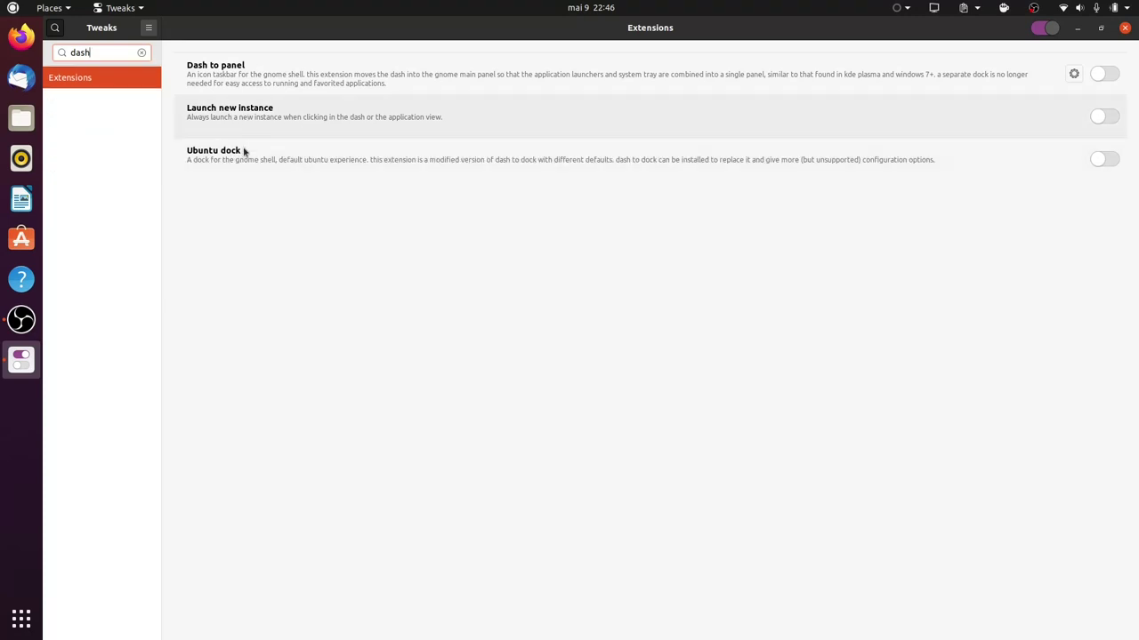
{"action": "left_click", "coordinate": [261, 163]}
{"action": "left_click", "coordinate": [1101, 159]}
{"action": "left_click", "coordinate": [1102, 159]}
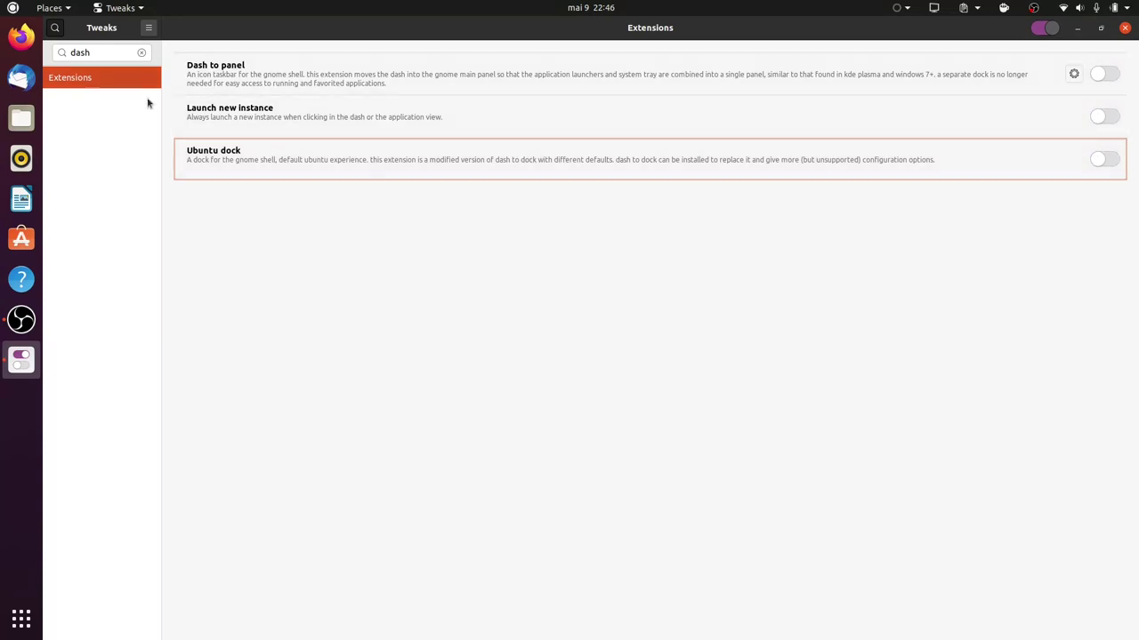
{"action": "left_click", "coordinate": [224, 78]}
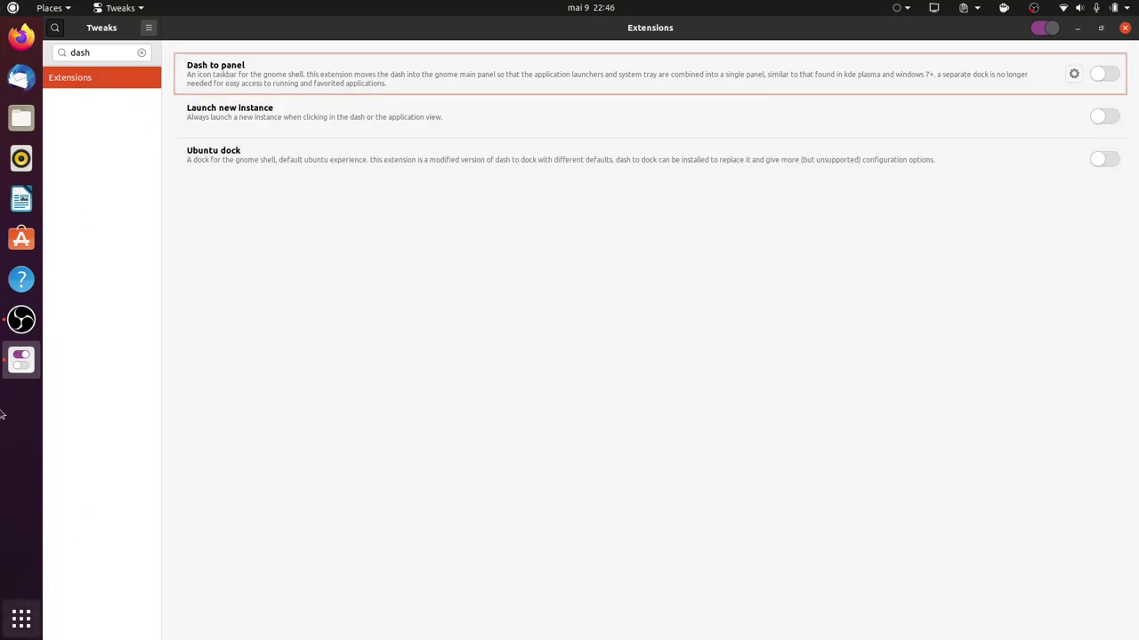
{"action": "left_click", "coordinate": [21, 37]}
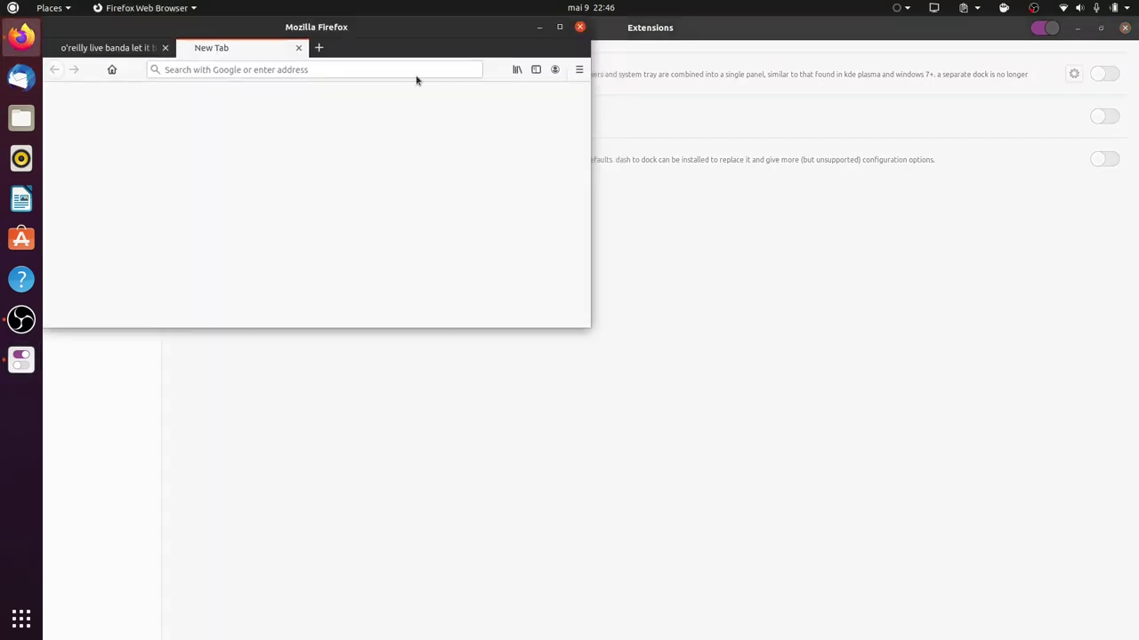
Search Google for 'dash gnome' from Firefox's address bar.
{"action": "left_click", "coordinate": [317, 48]}
{"action": "left_click", "coordinate": [298, 47]}
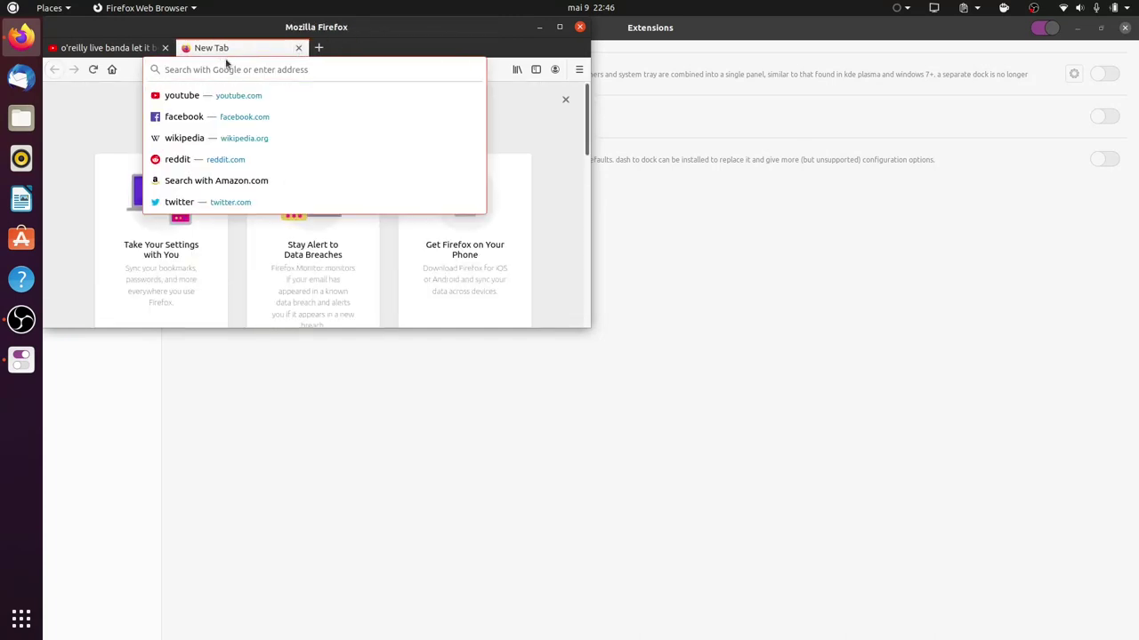
{"action": "type", "text": "google"}
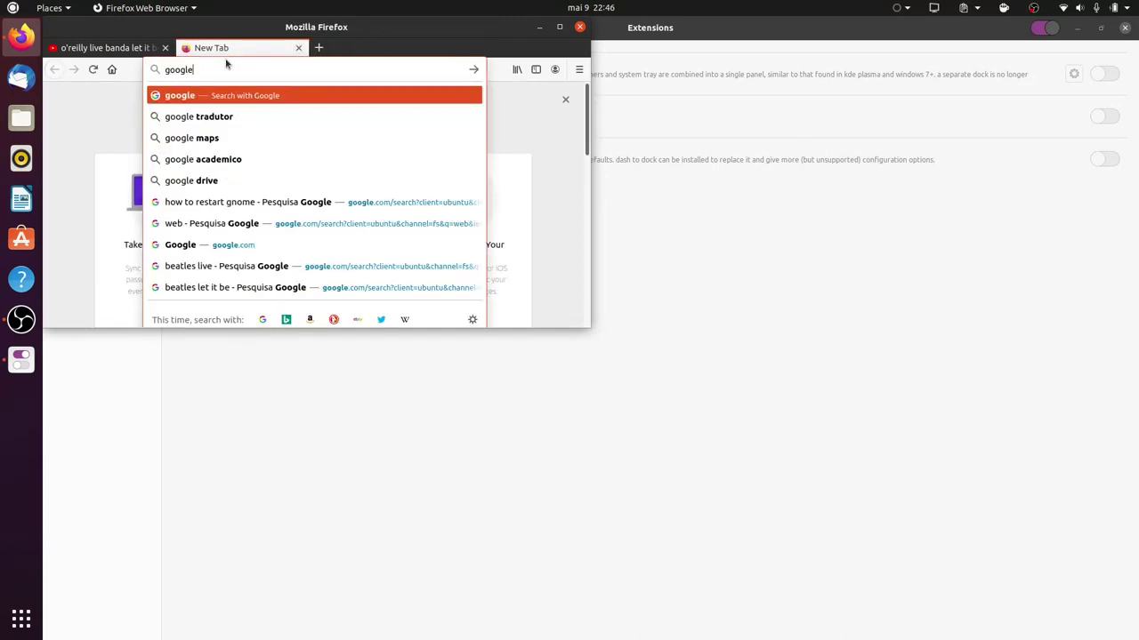
{"action": "key", "text": "BackSpace"}
{"action": "key", "text": "BackSpace"}
{"action": "key", "text": "BackSpace"}
{"action": "key", "text": "BackSpace"}
{"action": "key", "text": "BackSpace"}
{"action": "key", "text": "BackSpace"}
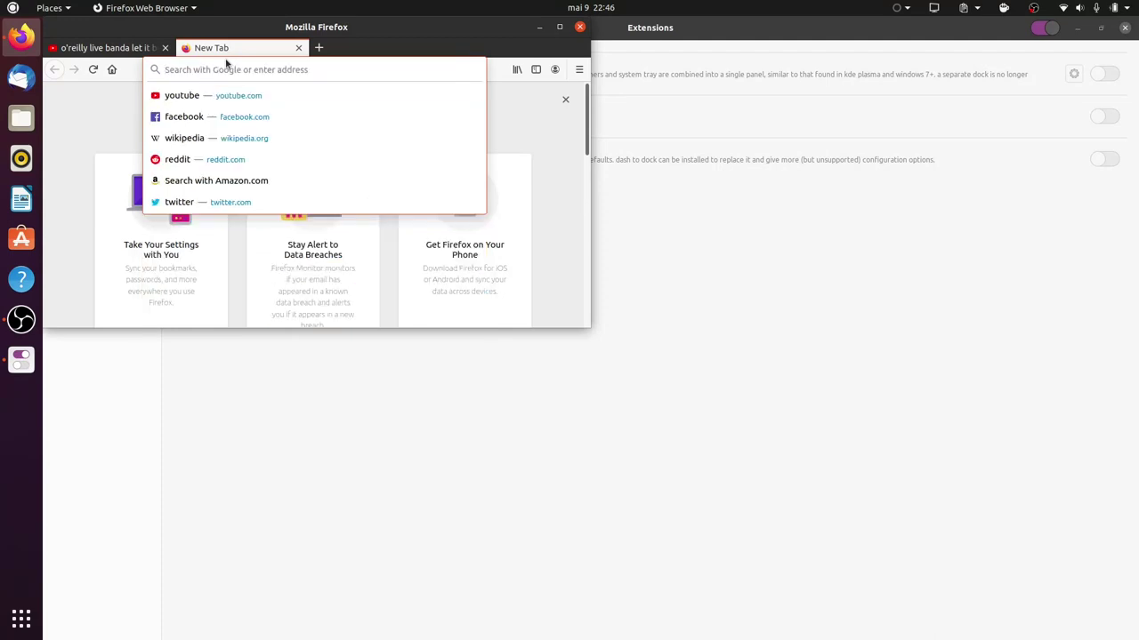
{"action": "type", "text": "dash gnome"}
{"action": "key", "text": "Return"}
Open the Dash to Dock result on extensions.gnome.org and maximize Firefox.
{"action": "left_click_drag", "start_coordinate": [257, 23], "coordinate": [668, 85]}
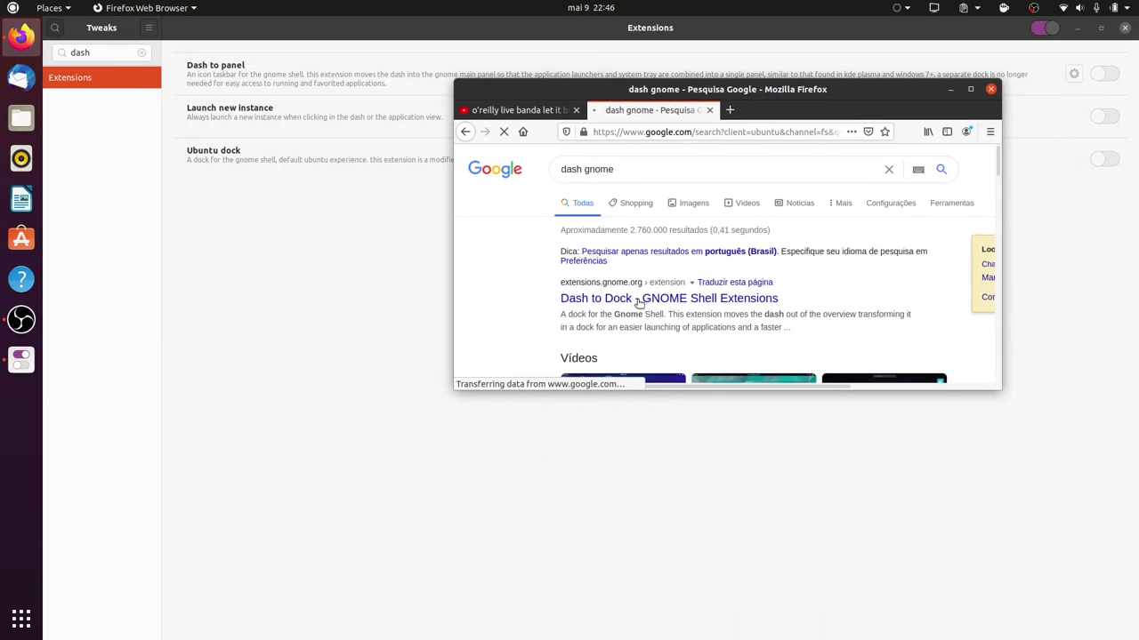
{"action": "scroll", "coordinate": [638, 303], "scroll_direction": "down", "scroll_amount": 3}
{"action": "left_click", "coordinate": [622, 198]}
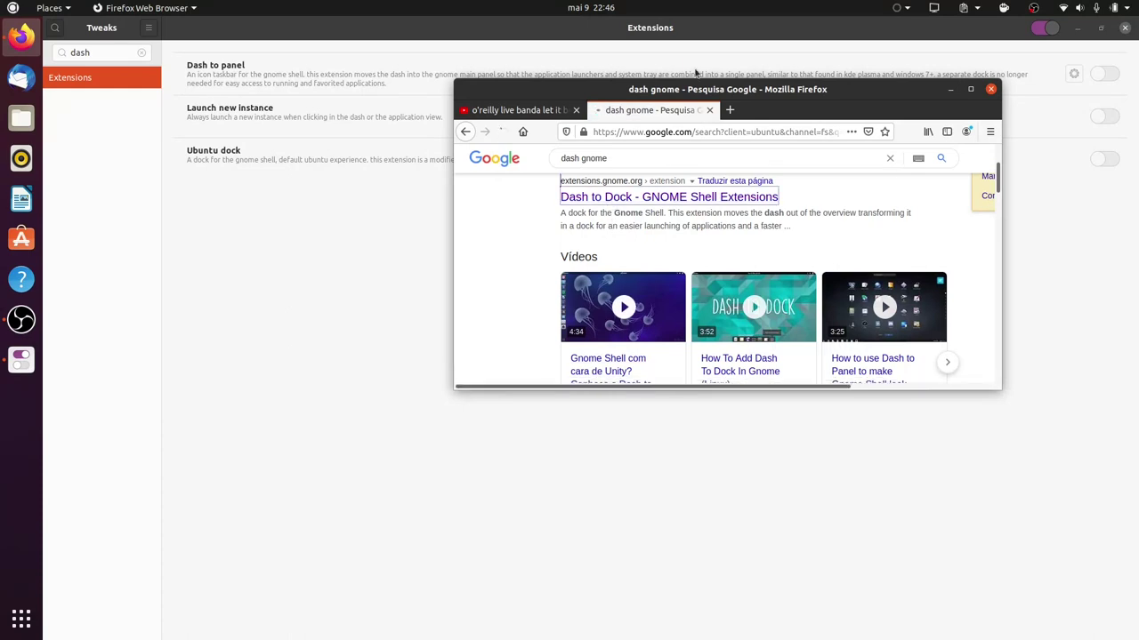
{"action": "left_click_drag", "start_coordinate": [759, 93], "coordinate": [715, 6]}
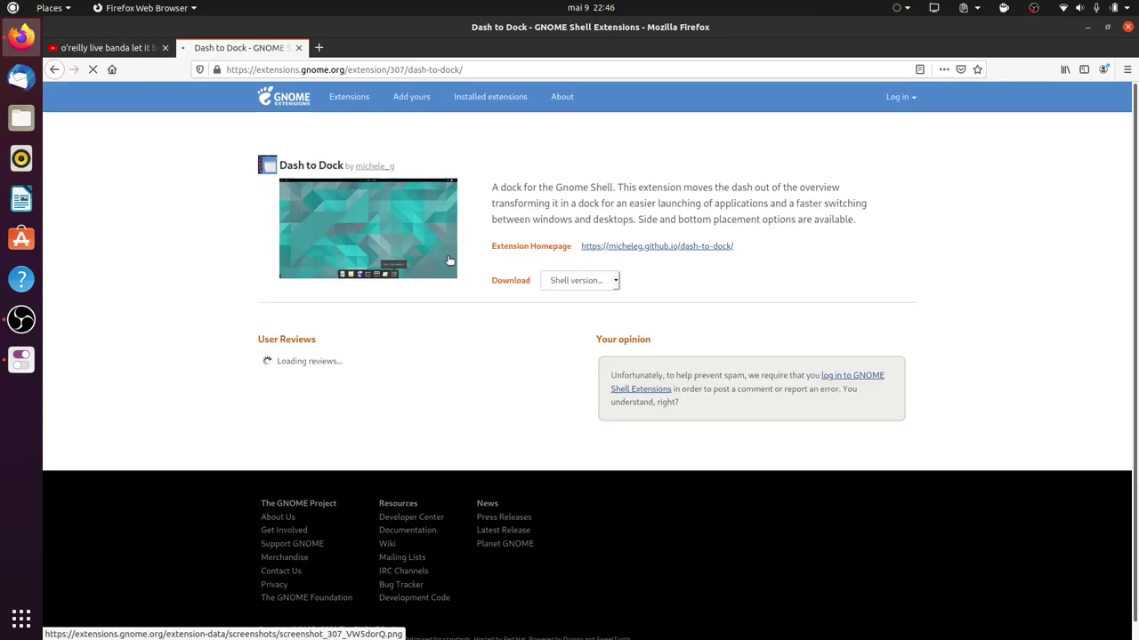
Add the GNOME Shell integration add-on to Firefox, then switch on and install Dash to Dock.
{"action": "left_click", "coordinate": [353, 186]}
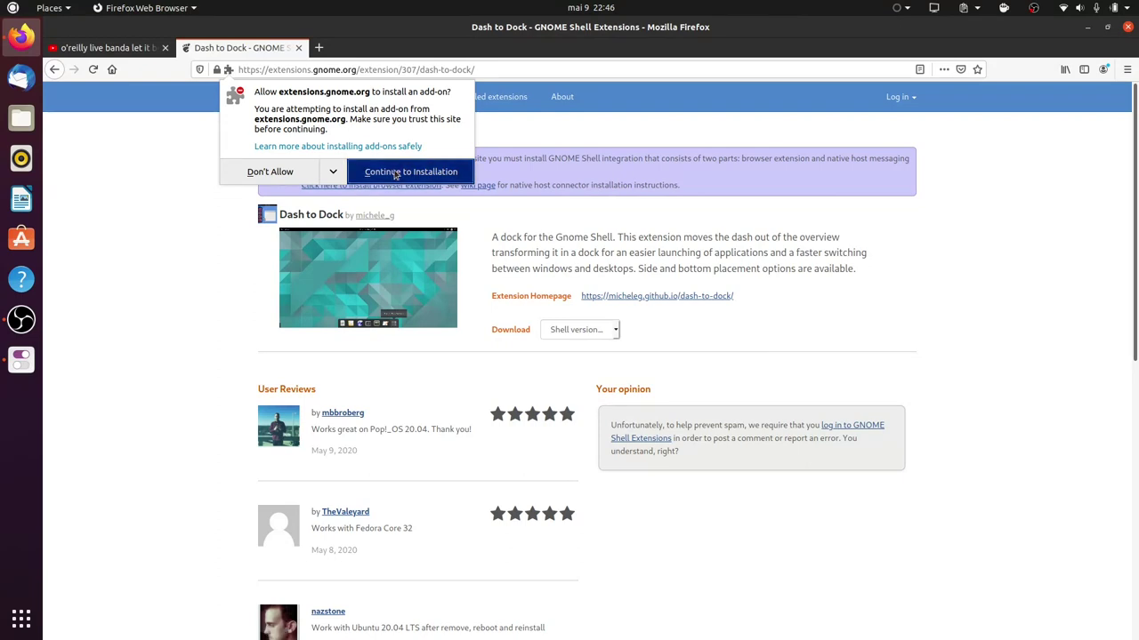
{"action": "left_click", "coordinate": [395, 173]}
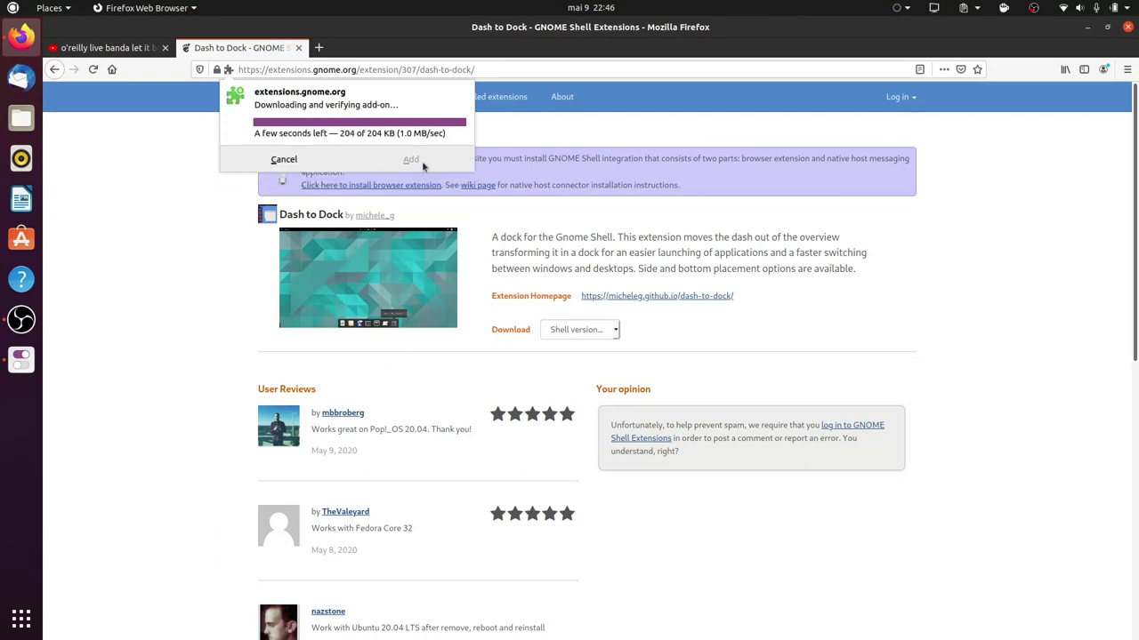
{"action": "left_click", "coordinate": [414, 197]}
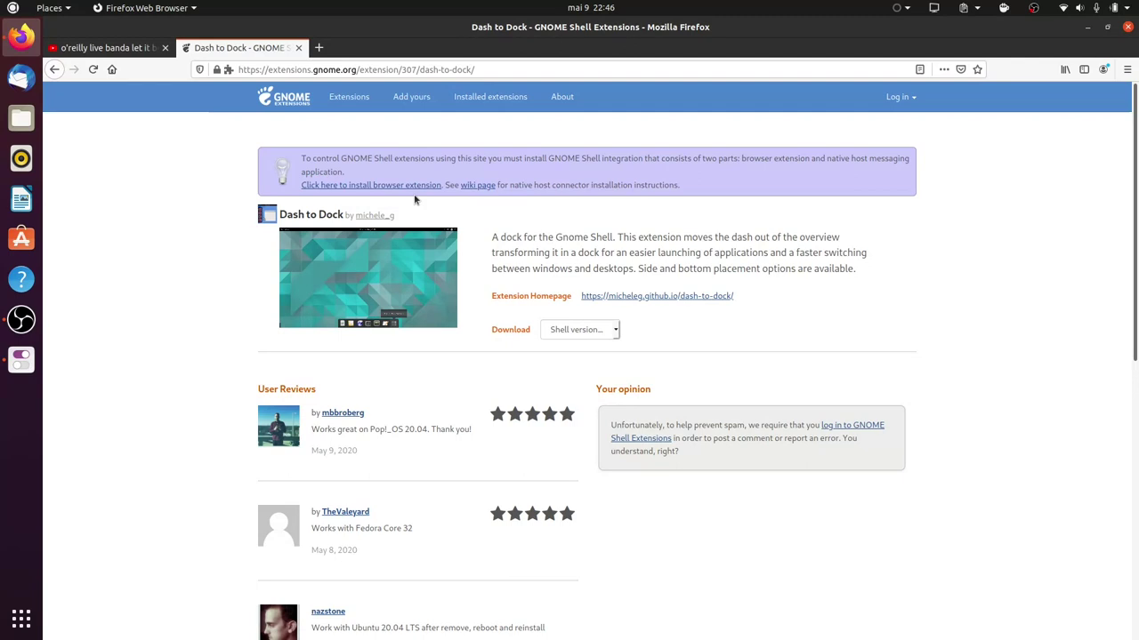
{"action": "left_click", "coordinate": [963, 169]}
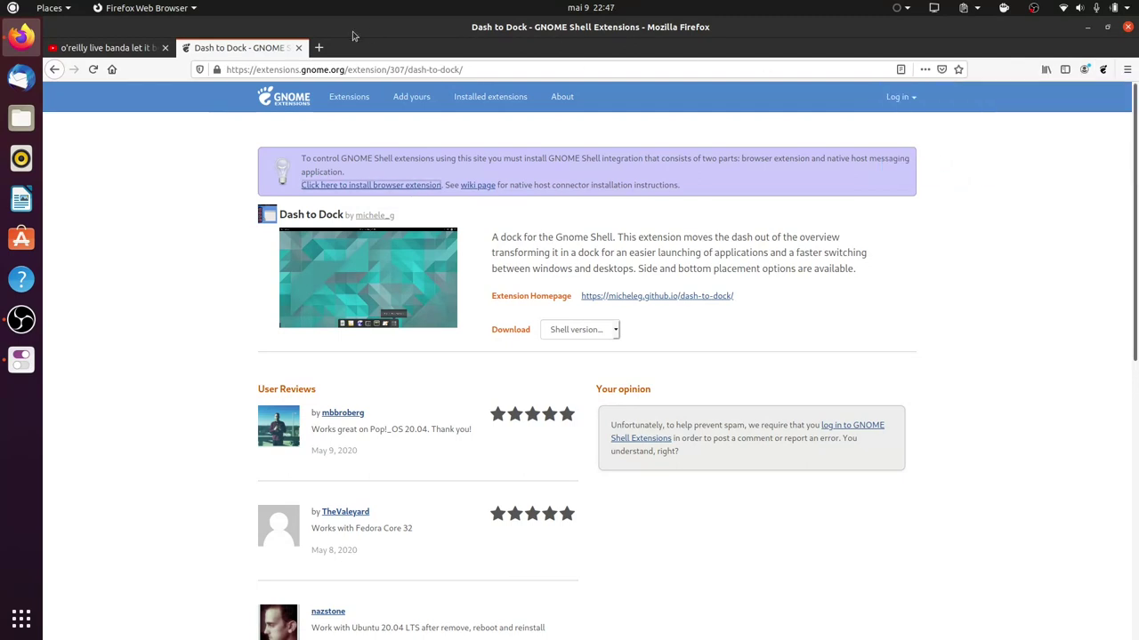
{"action": "left_click", "coordinate": [93, 70]}
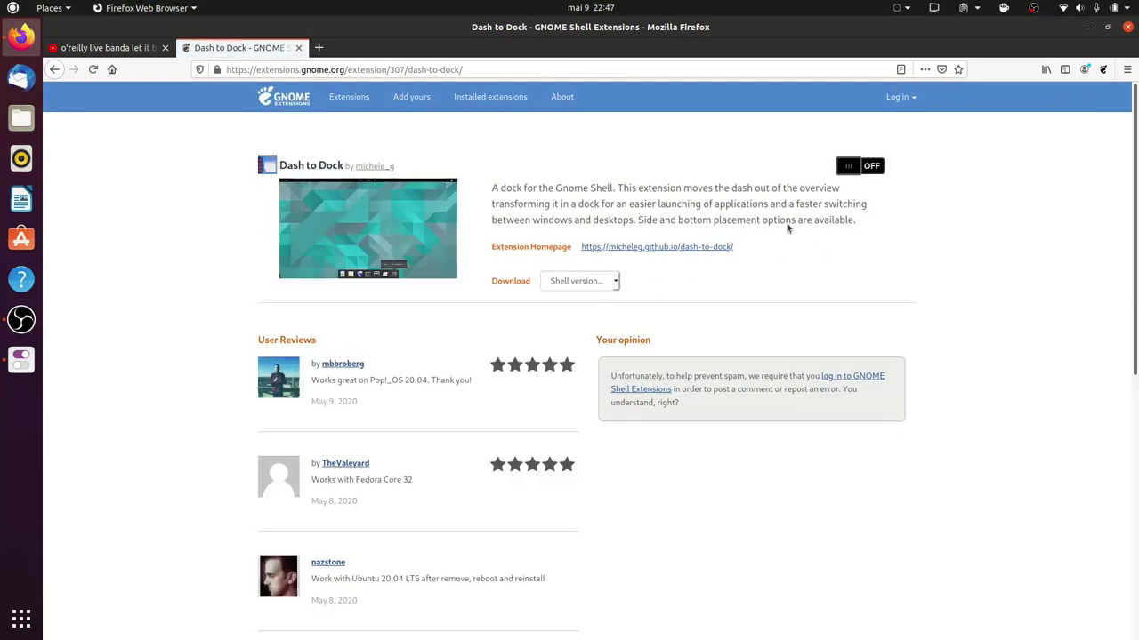
{"action": "left_click", "coordinate": [849, 167]}
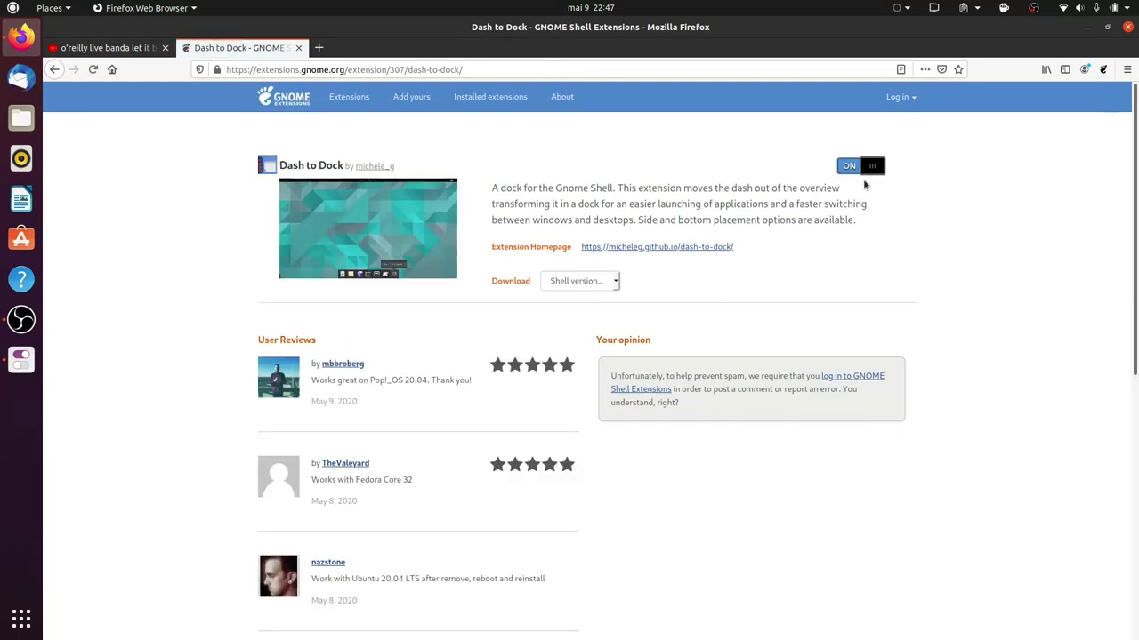
{"action": "left_click", "coordinate": [661, 364]}
Quit Tweaks and relaunch it by searching 'te' in Activities.
{"action": "right_click", "coordinate": [22, 359]}
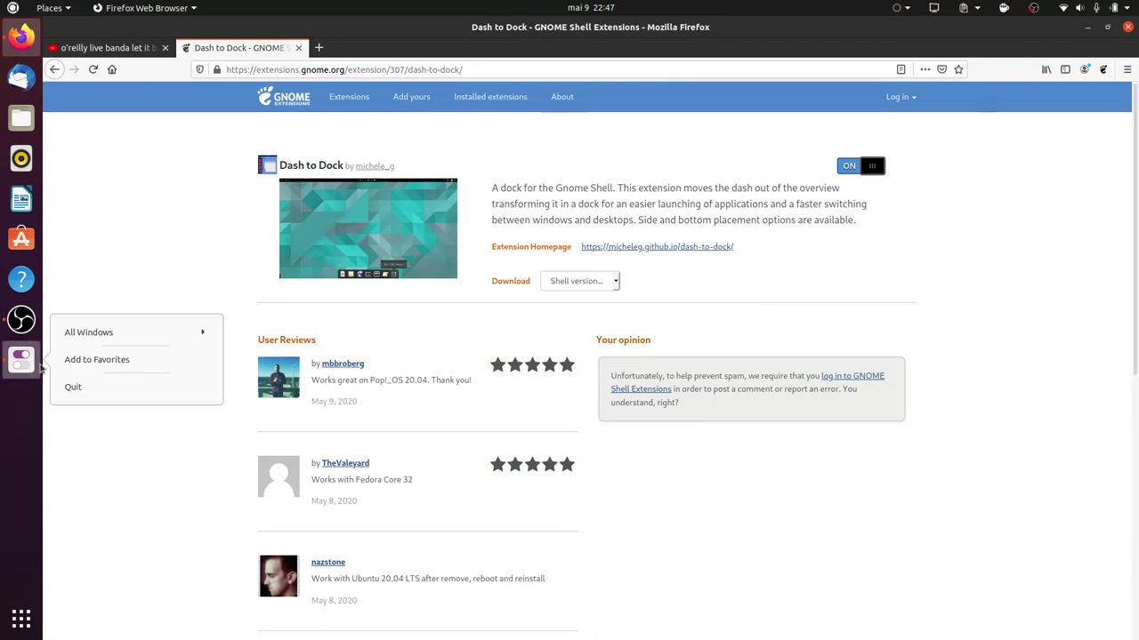
{"action": "left_click", "coordinate": [71, 386]}
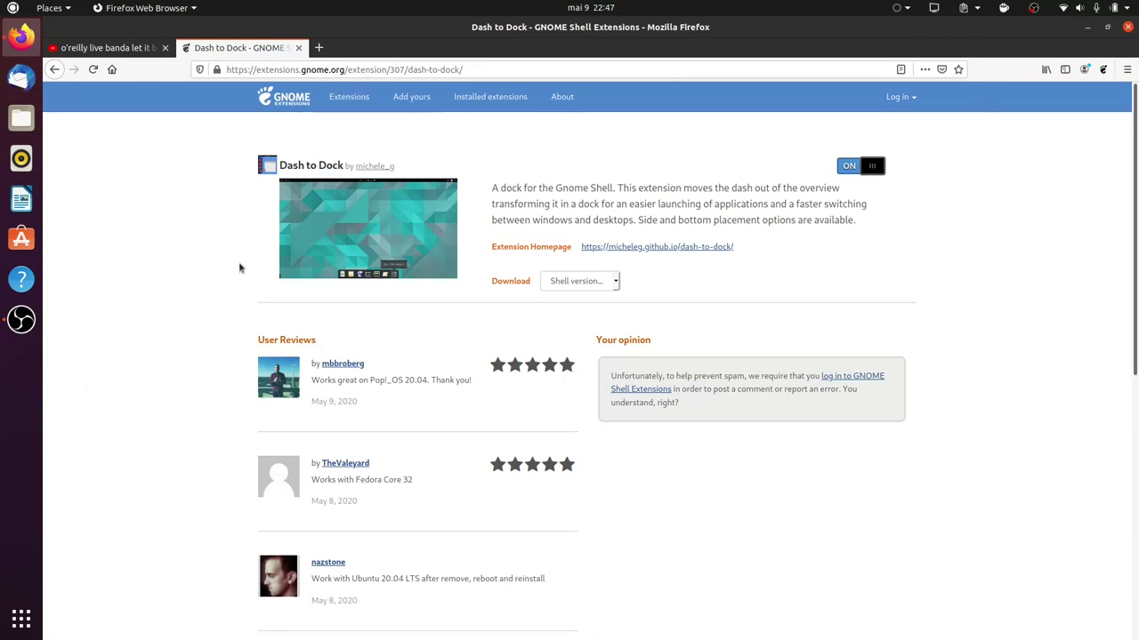
{"action": "left_click", "coordinate": [45, 7]}
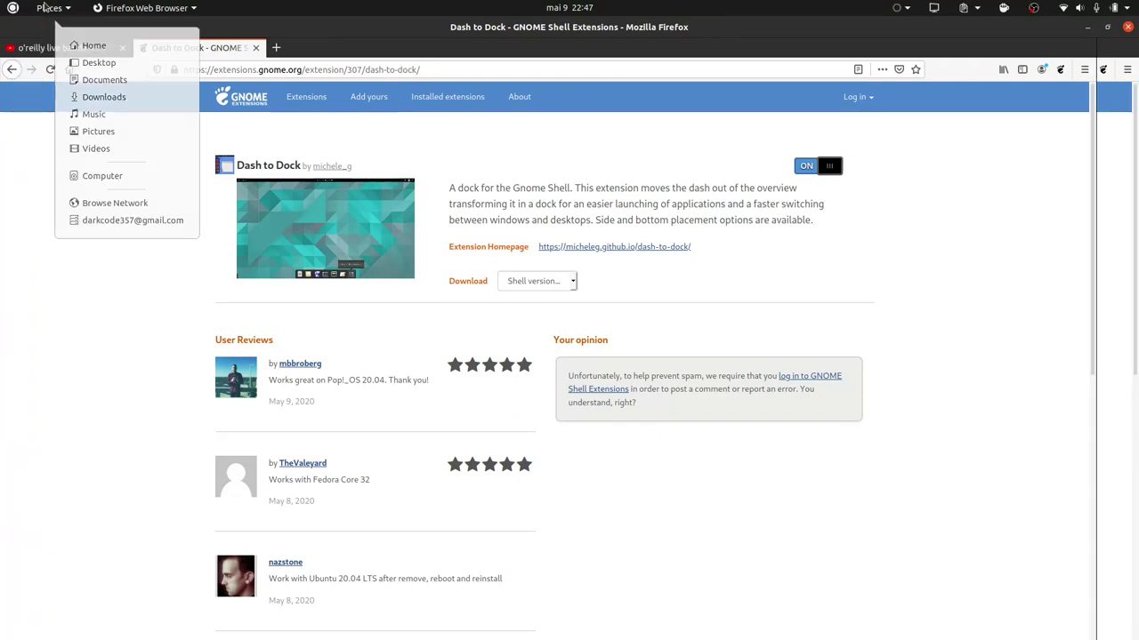
{"action": "left_click", "coordinate": [42, 7]}
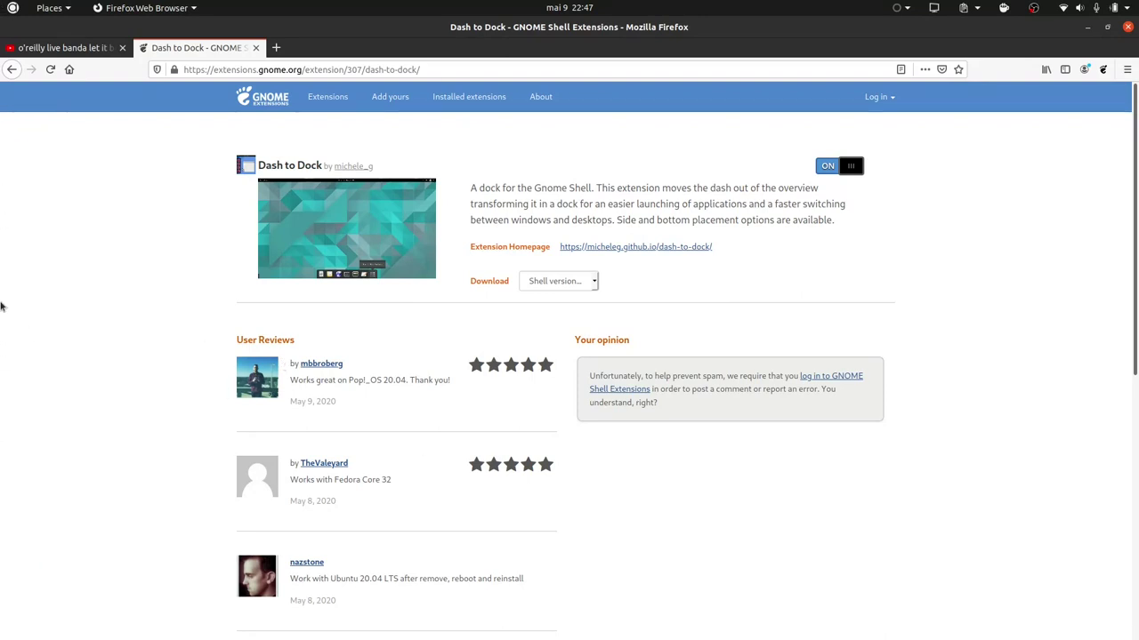
{"action": "mouse_move", "coordinate": [2, 307]}
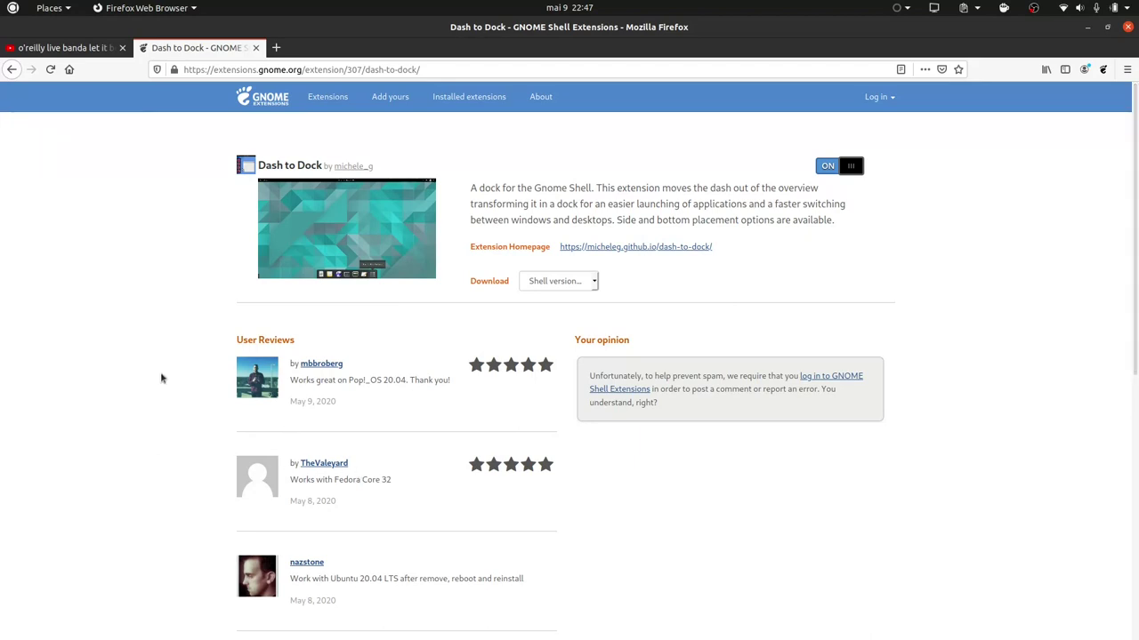
{"action": "key", "text": "super"}
{"action": "type", "text": "te"}
{"action": "key", "text": "Escape"}
{"action": "key", "text": "Escape"}
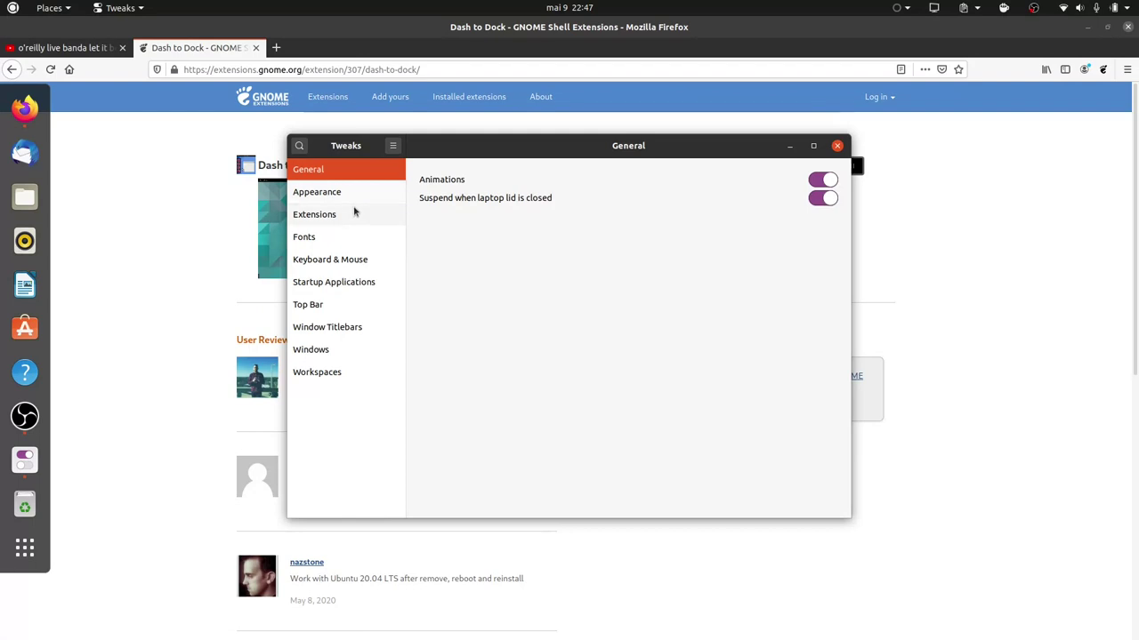
Open the Dash to dock gear from the Extensions page in Tweaks.
{"action": "left_click", "coordinate": [353, 213]}
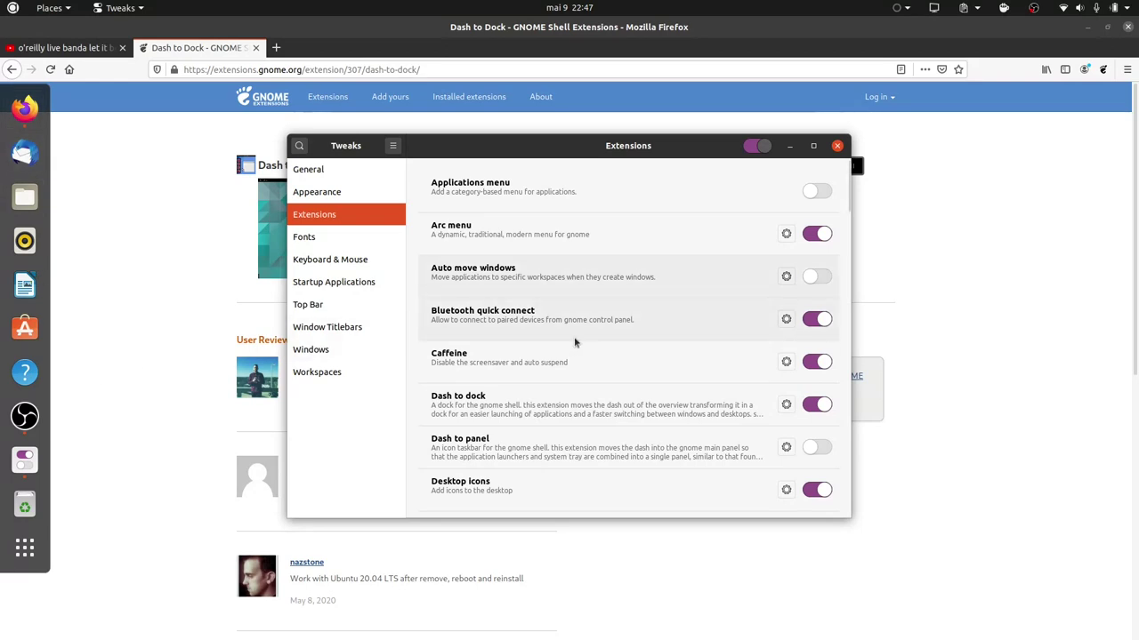
{"action": "left_click", "coordinate": [786, 405]}
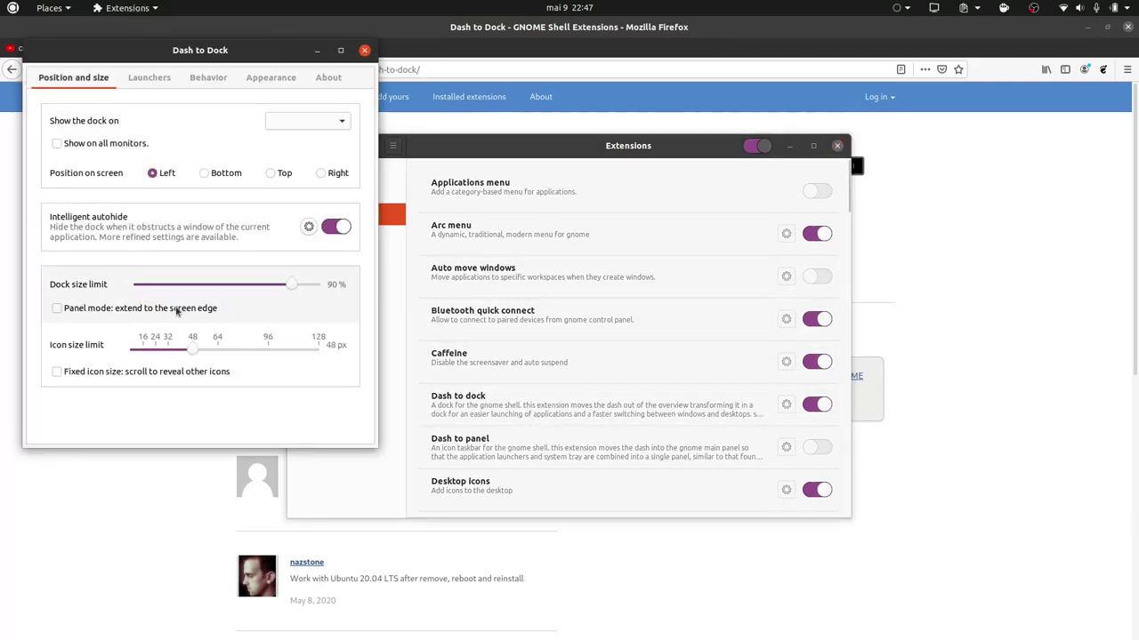
Turn off intelligent autohide, enable Panel mode, set 24 px icons, and place the dock at Bottom.
{"action": "left_click", "coordinate": [339, 227]}
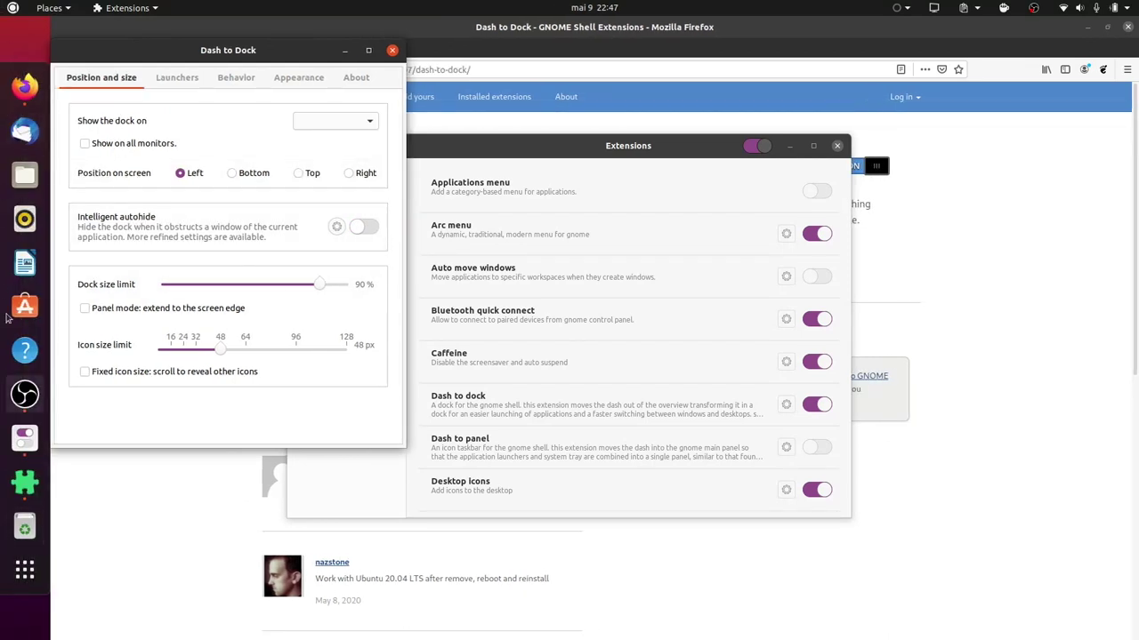
{"action": "left_click", "coordinate": [134, 313]}
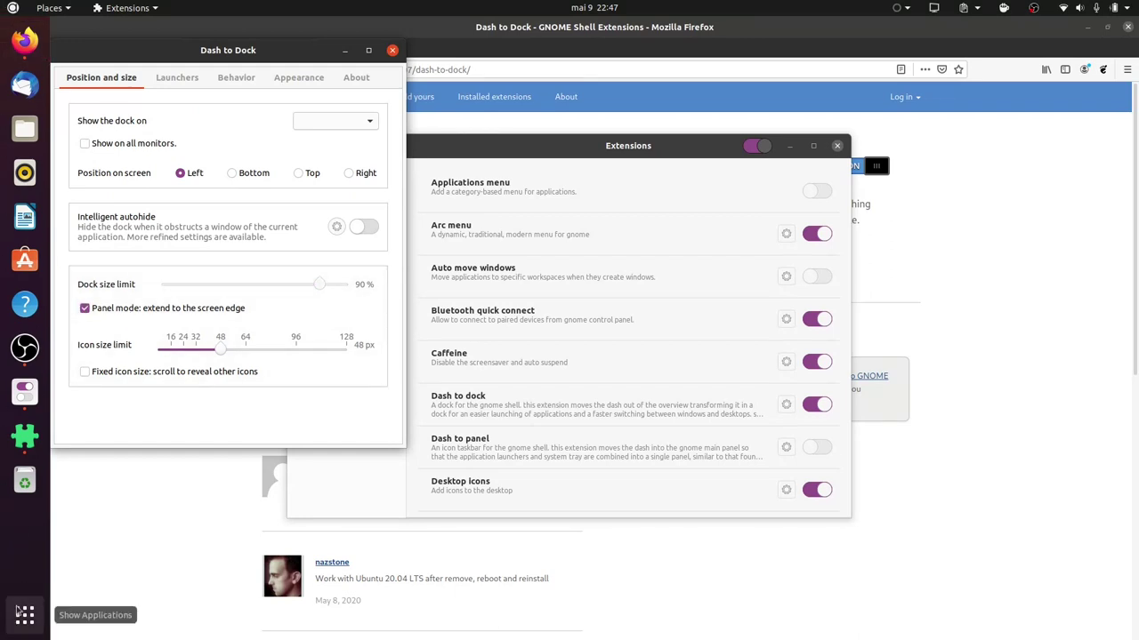
{"action": "left_click_drag", "start_coordinate": [213, 352], "coordinate": [158, 353]}
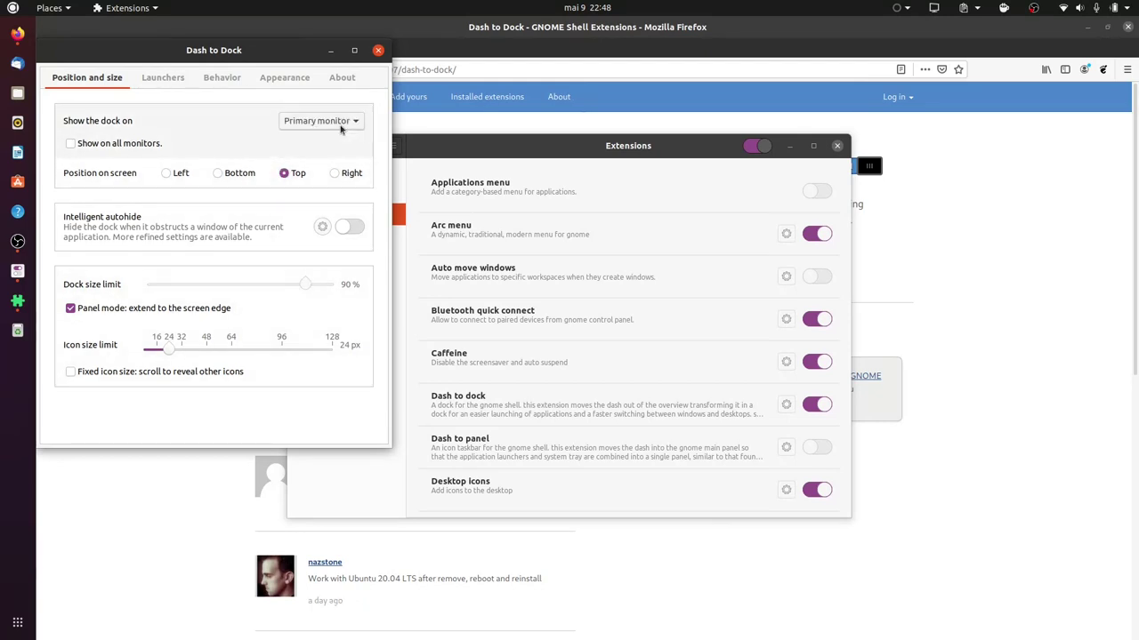
{"action": "left_click", "coordinate": [219, 174]}
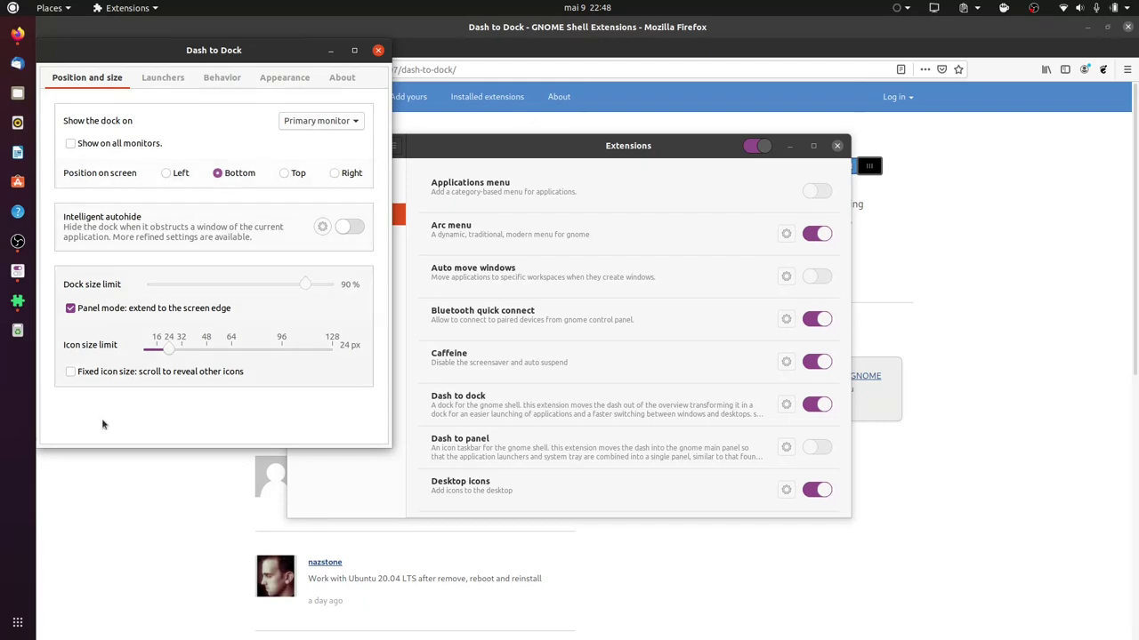
{"action": "left_click", "coordinate": [11, 628]}
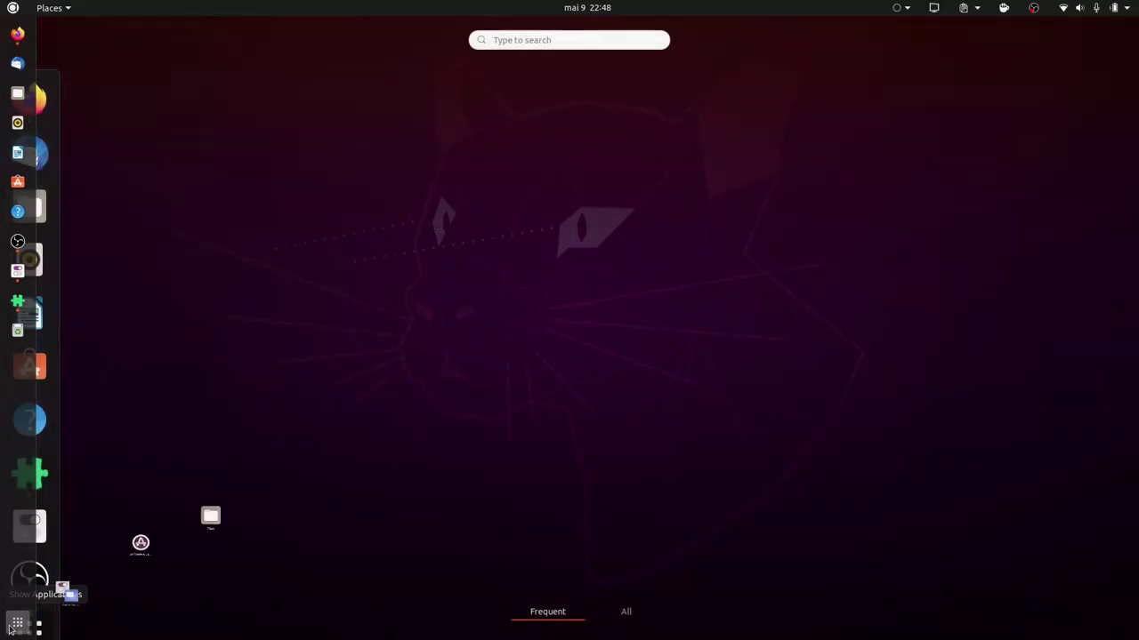
{"action": "key", "text": "Escape"}
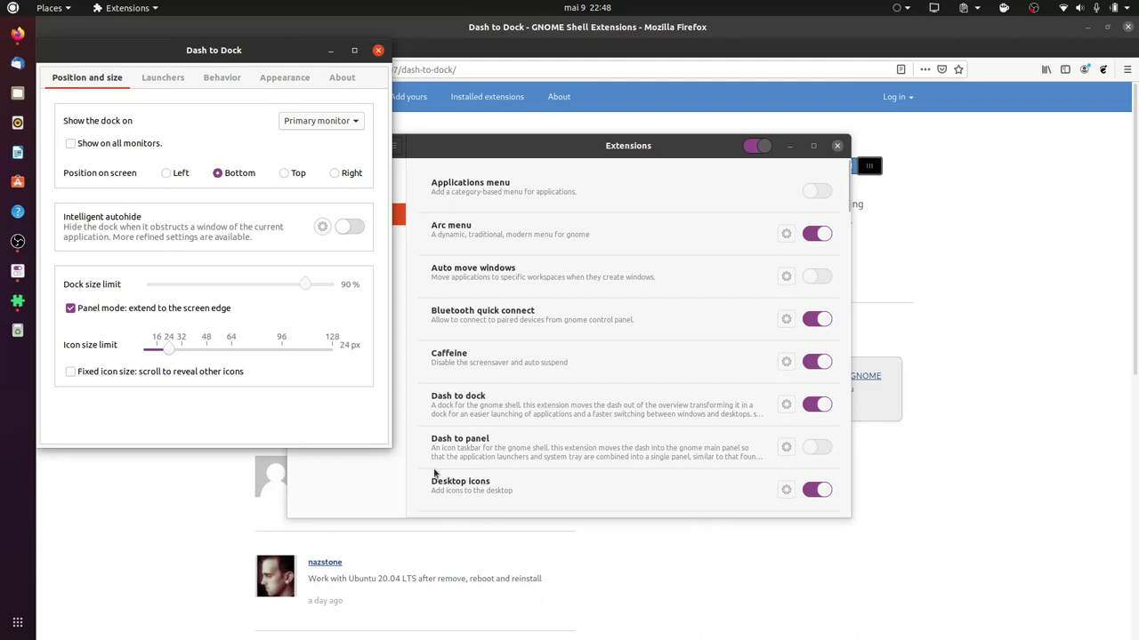
Filter Tweaks extensions by 'ubu' then 'das', and toggle the Dash to dock switch.
{"action": "left_click", "coordinate": [386, 490]}
{"action": "scroll", "coordinate": [574, 433], "scroll_direction": "down", "scroll_amount": 2}
{"action": "scroll", "coordinate": [573, 433], "scroll_direction": "down", "scroll_amount": 3}
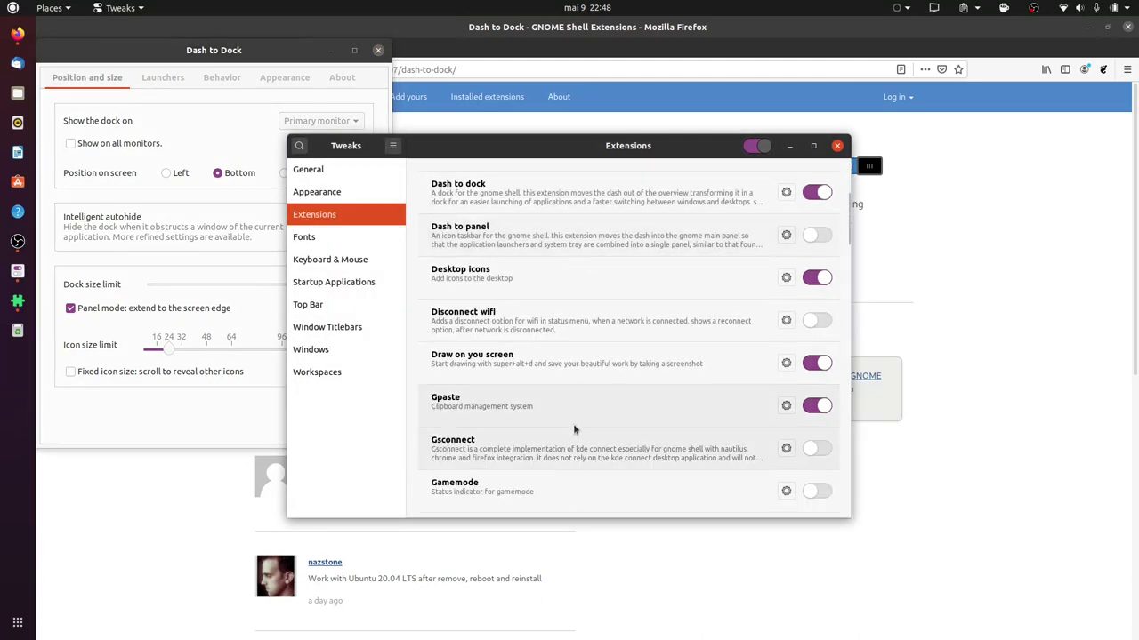
{"action": "scroll", "coordinate": [575, 427], "scroll_direction": "up", "scroll_amount": 5}
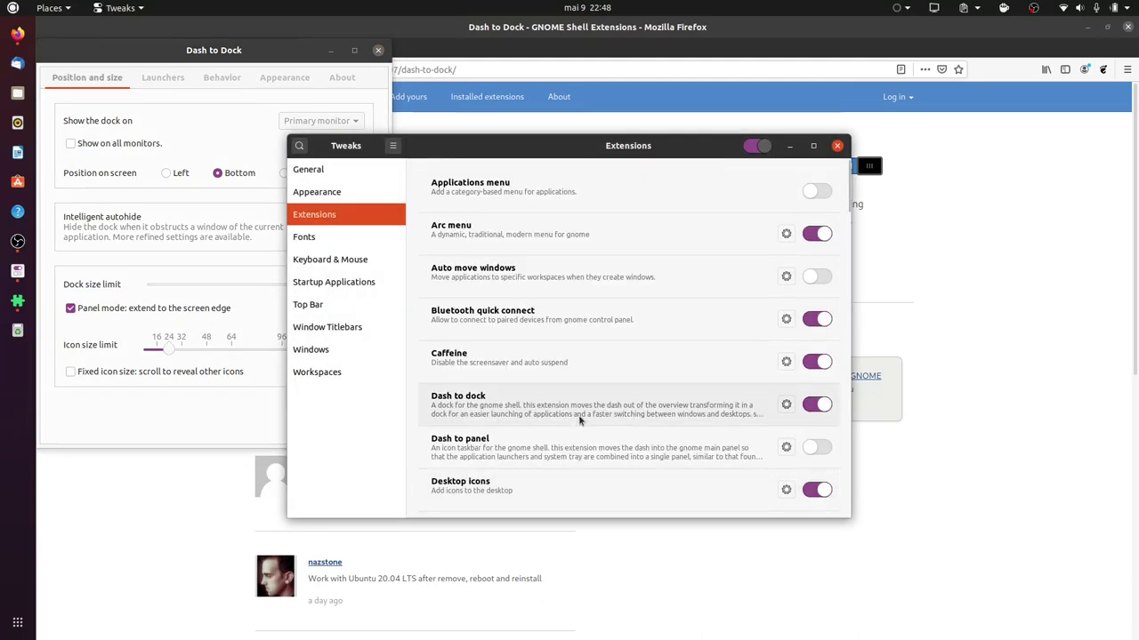
{"action": "type", "text": "ubu"}
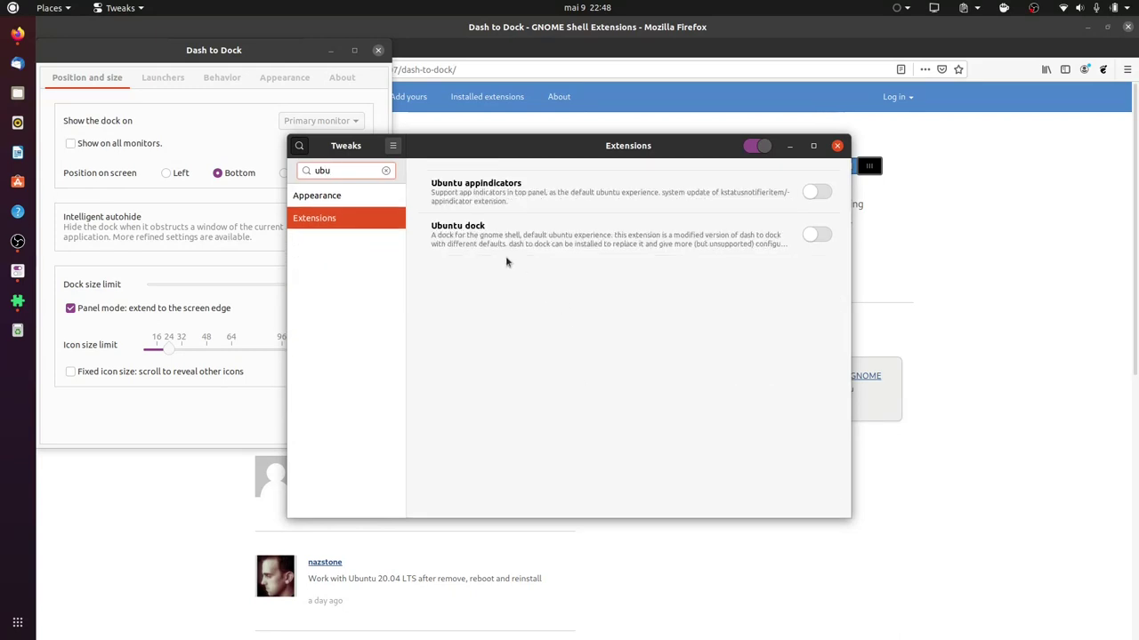
{"action": "key", "text": "BackSpace"}
{"action": "key", "text": "BackSpace"}
{"action": "key", "text": "BackSpace"}
{"action": "type", "text": "das"}
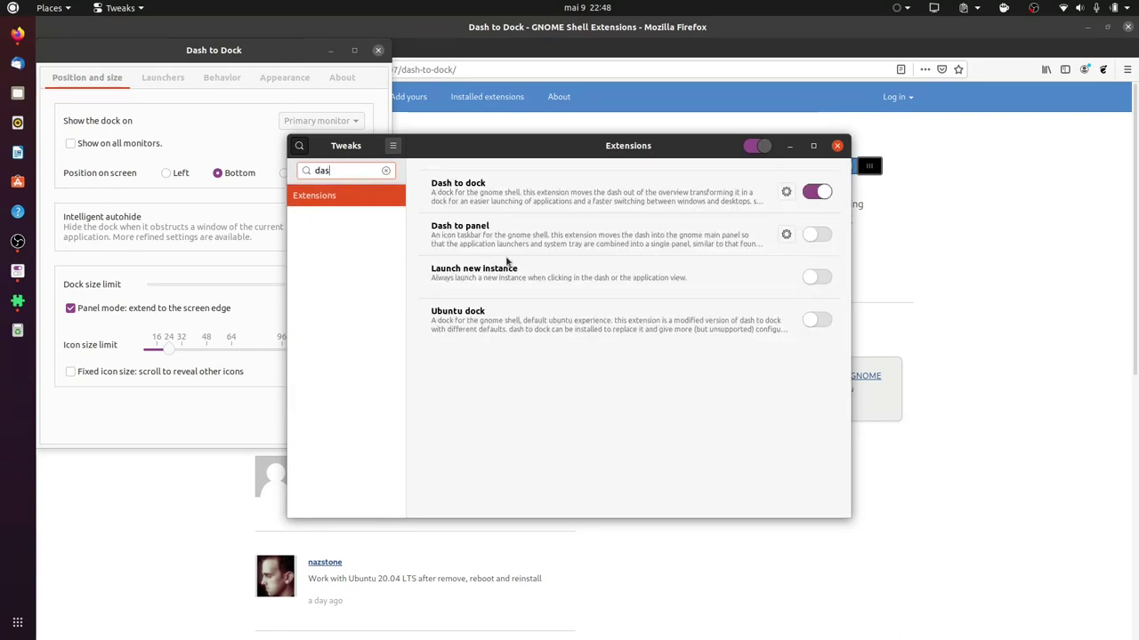
{"action": "left_click", "coordinate": [814, 193]}
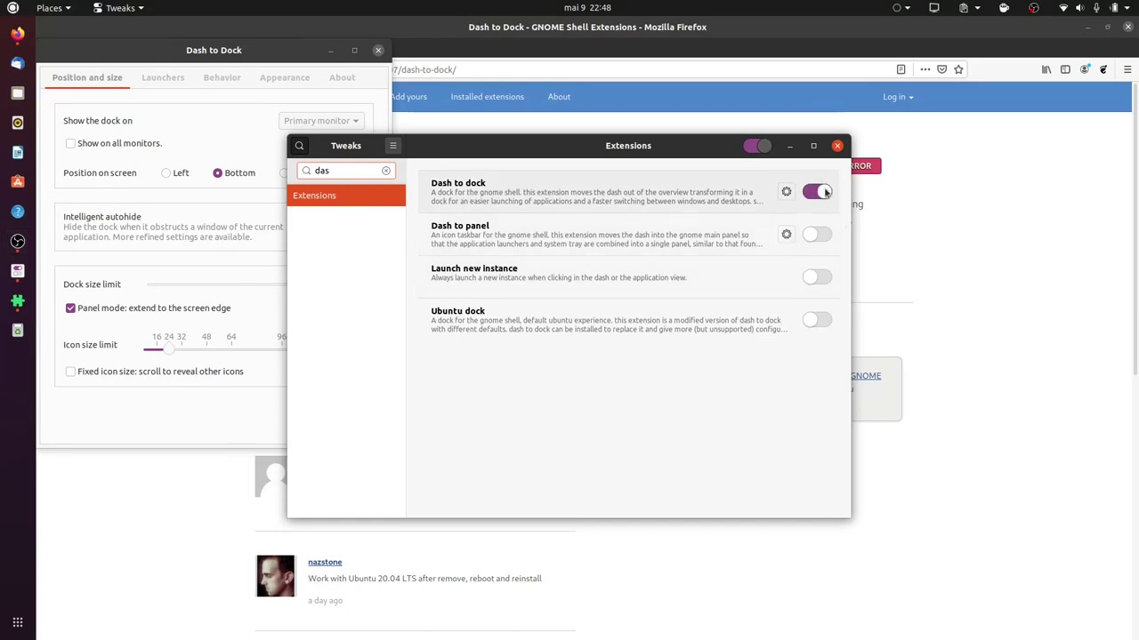
Enable intelligent autohide, disable Panel mode, and set the dock position to Left.
{"action": "left_click", "coordinate": [787, 192]}
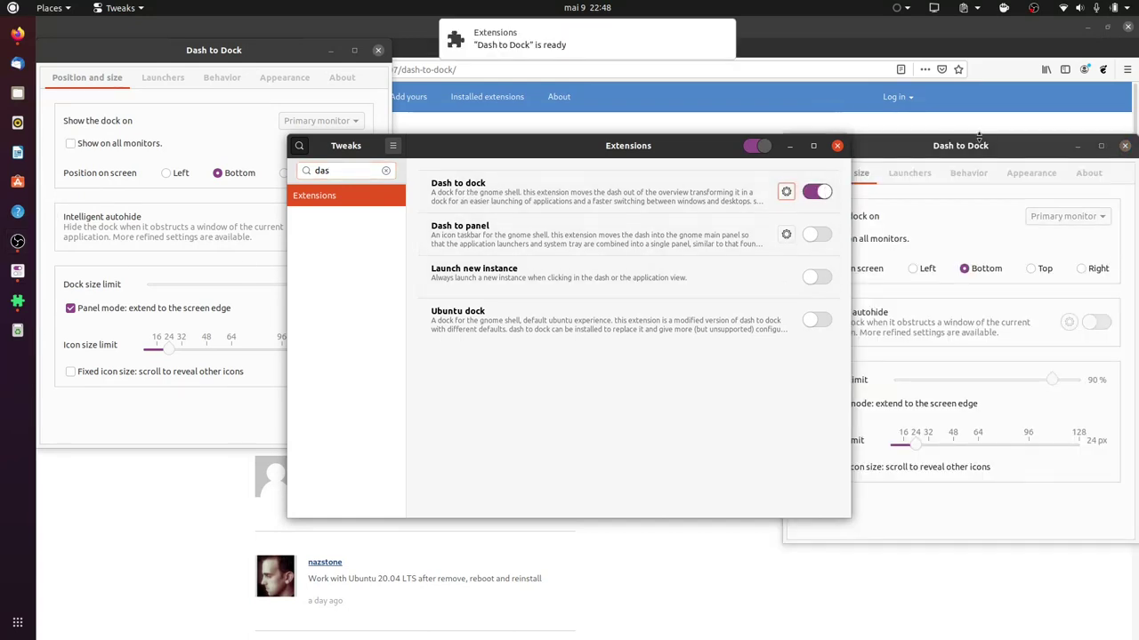
{"action": "left_click_drag", "start_coordinate": [629, 104], "coordinate": [620, 101]}
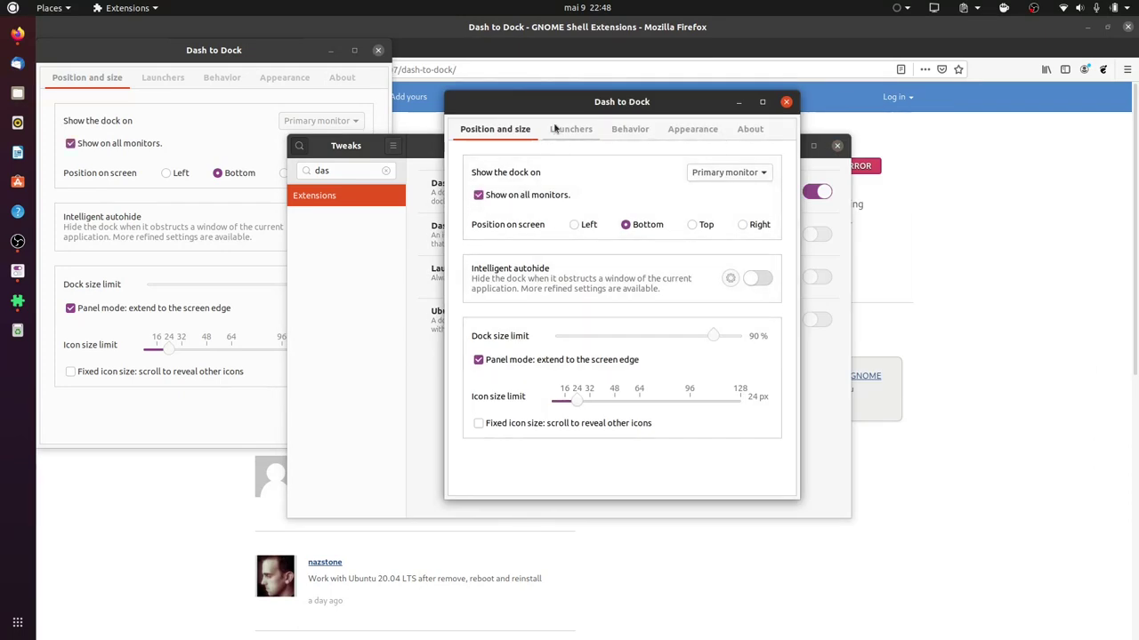
{"action": "left_click", "coordinate": [759, 279]}
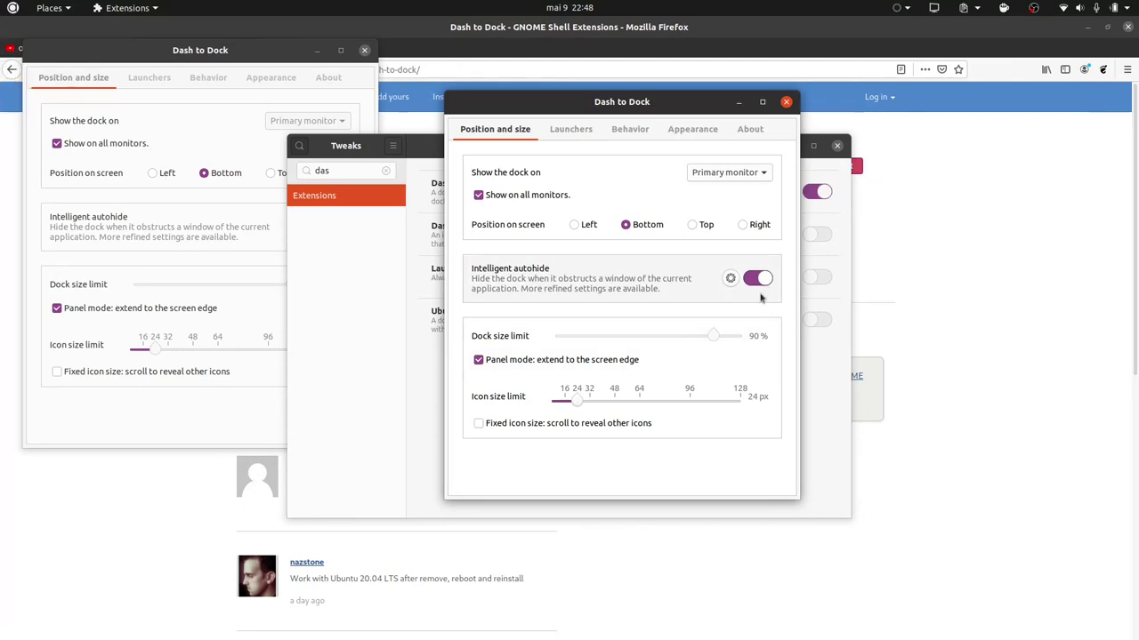
{"action": "left_click", "coordinate": [479, 360]}
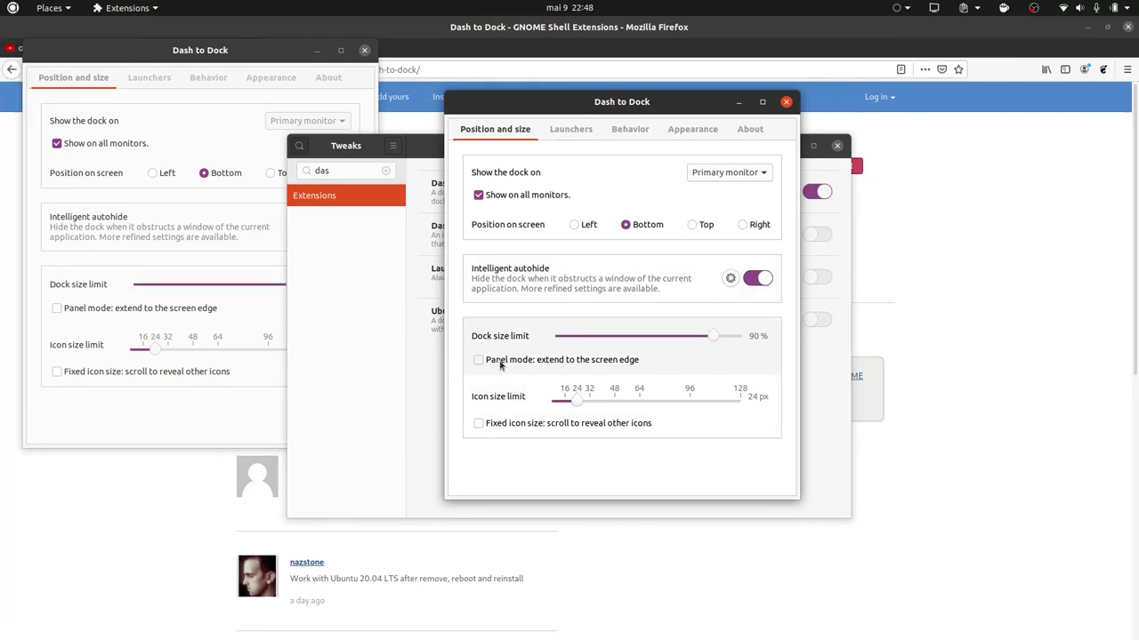
{"action": "left_click", "coordinate": [575, 225]}
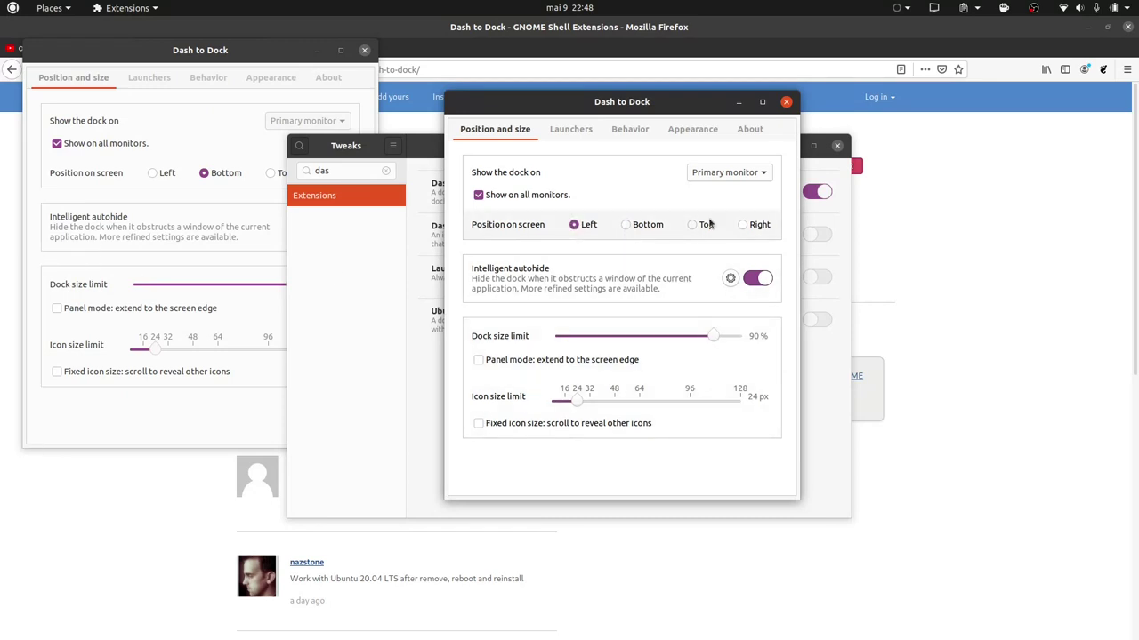
Enable Use built-in theme under Appearance, review the other tabs, and close the settings.
{"action": "left_click", "coordinate": [570, 129]}
{"action": "left_click", "coordinate": [633, 130]}
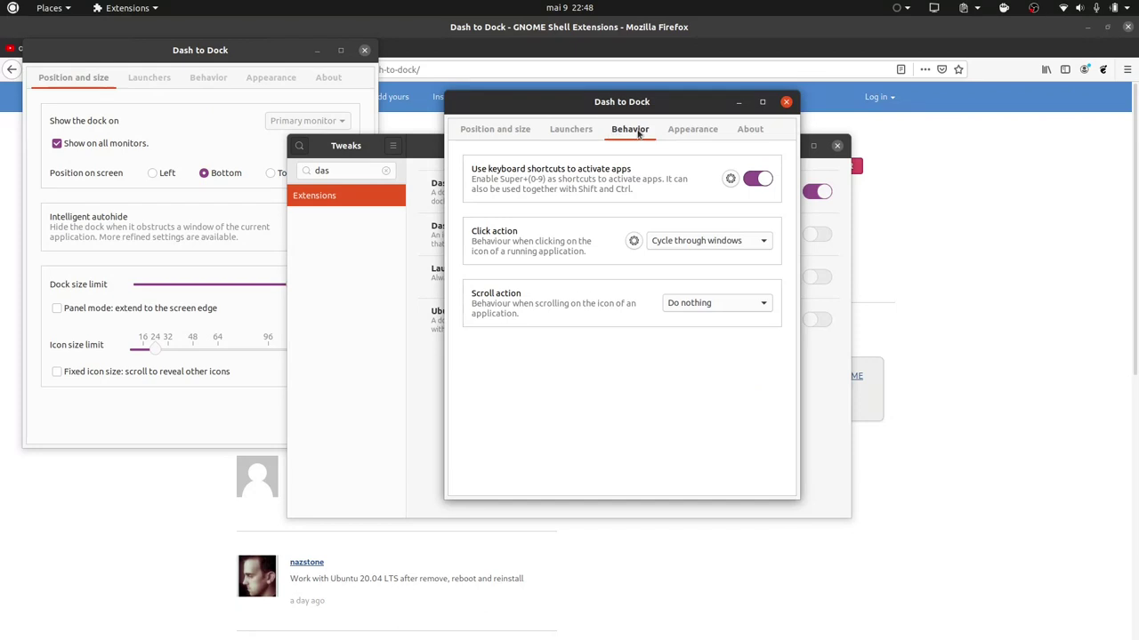
{"action": "left_click", "coordinate": [690, 132]}
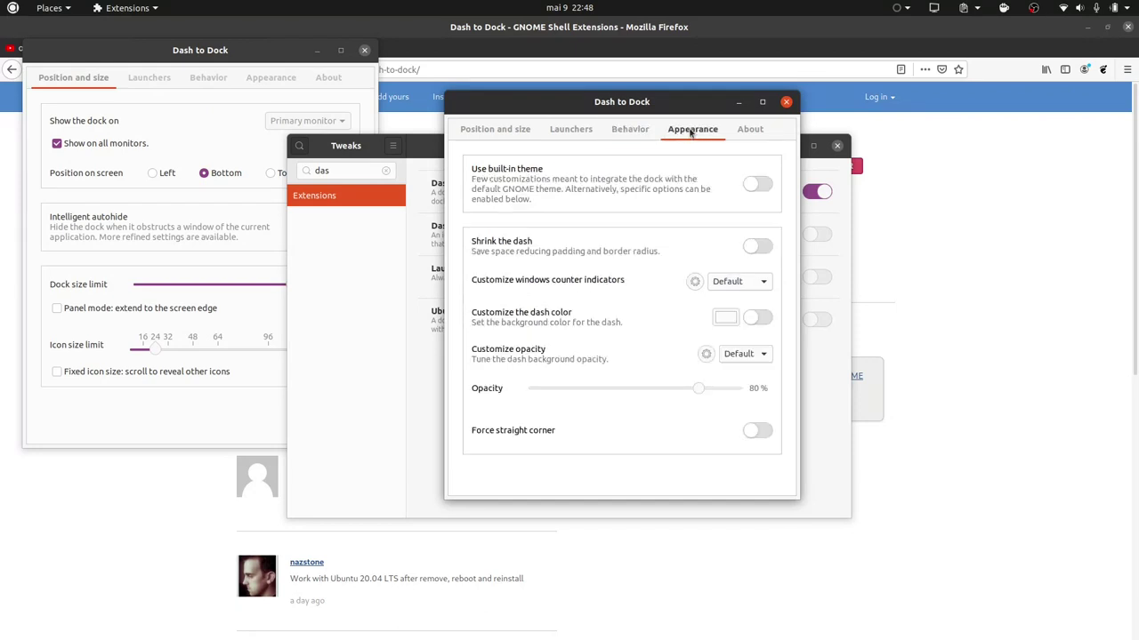
{"action": "left_click", "coordinate": [757, 184]}
{"action": "mouse_move", "coordinate": [1, 233]}
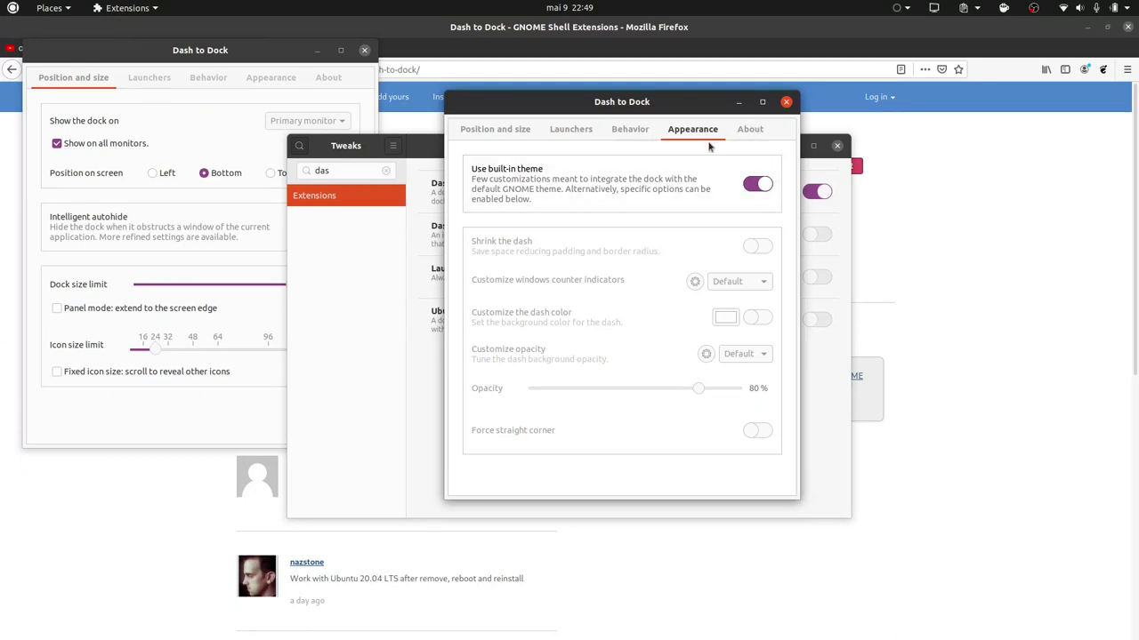
{"action": "left_click", "coordinate": [627, 130]}
{"action": "left_click", "coordinate": [570, 131]}
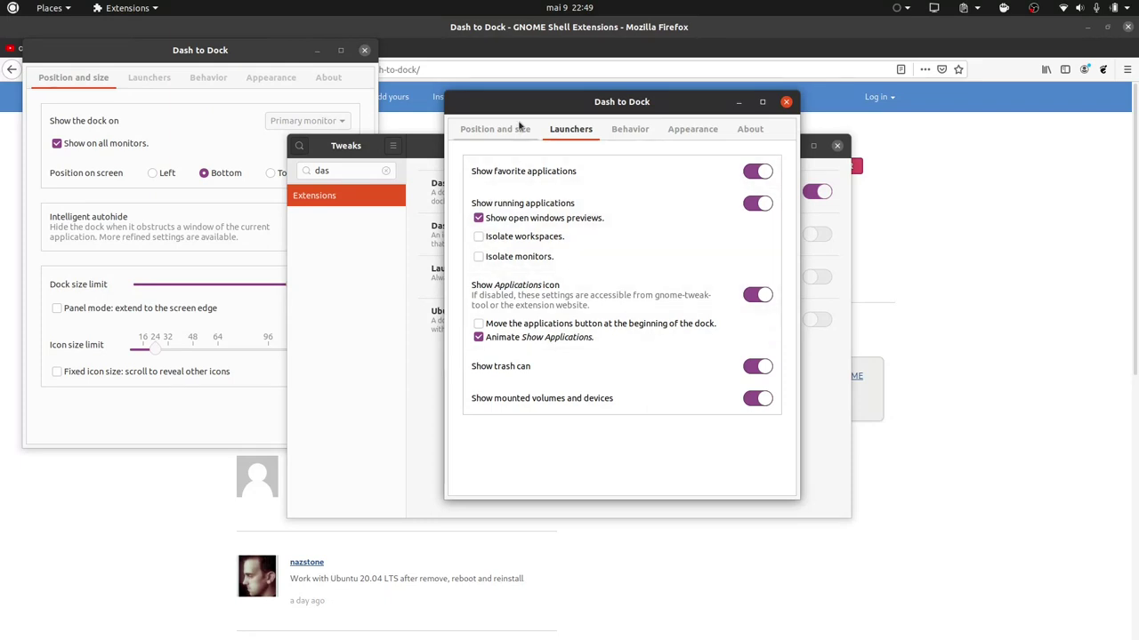
{"action": "left_click", "coordinate": [496, 130]}
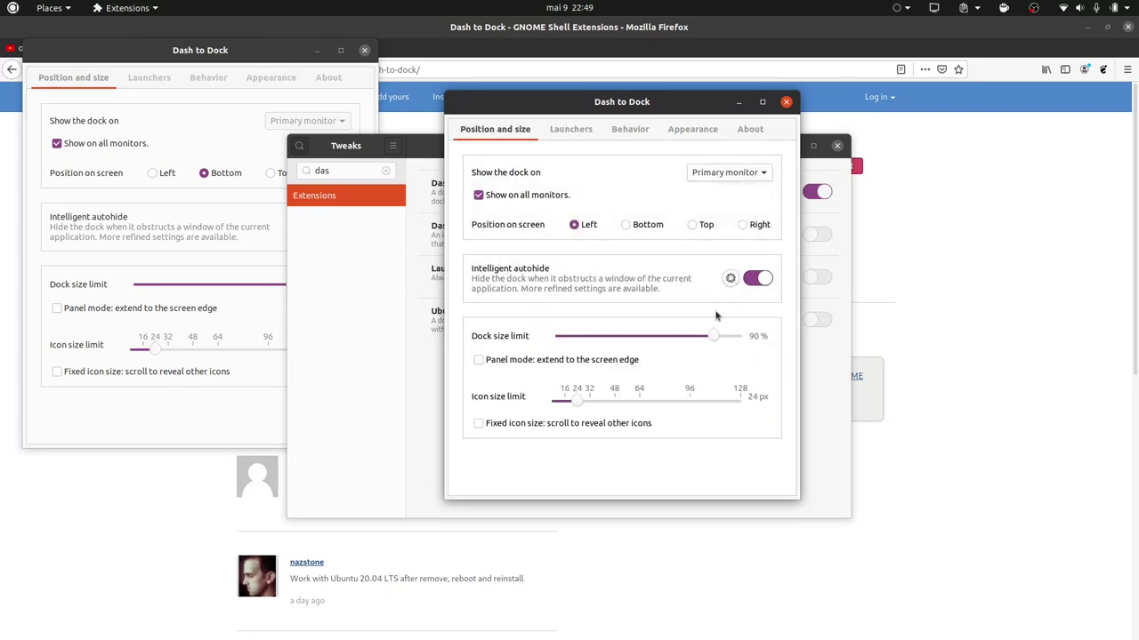
{"action": "left_click", "coordinate": [785, 103]}
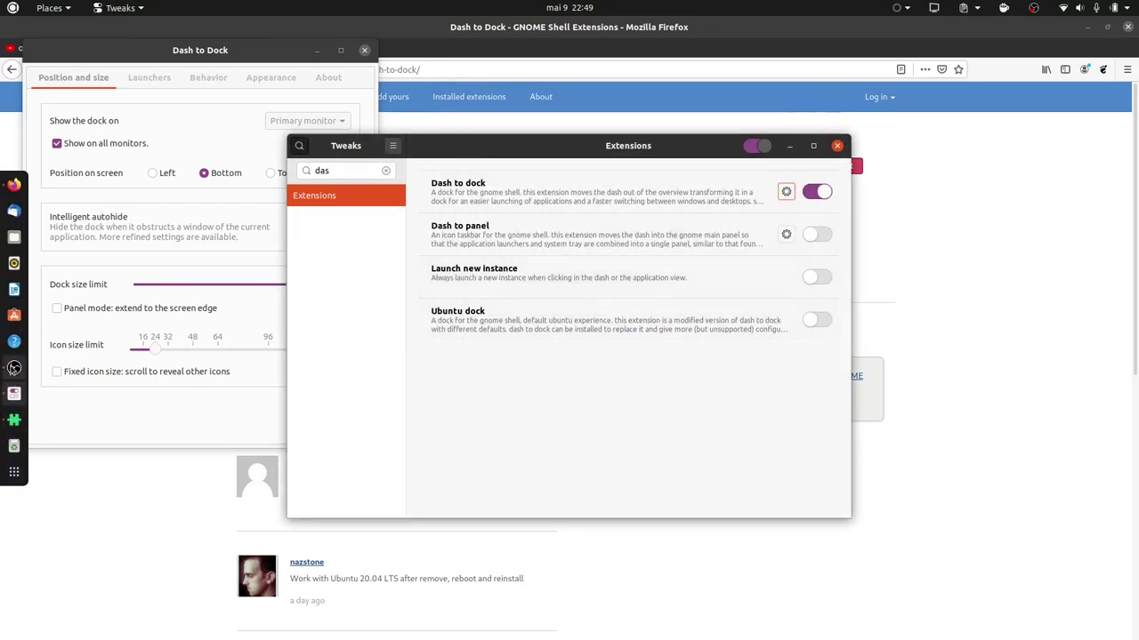
Clear the 'das' search, close Tweaks, minimize OBS, and close the leftover Dash to Dock settings.
{"action": "left_click", "coordinate": [13, 368]}
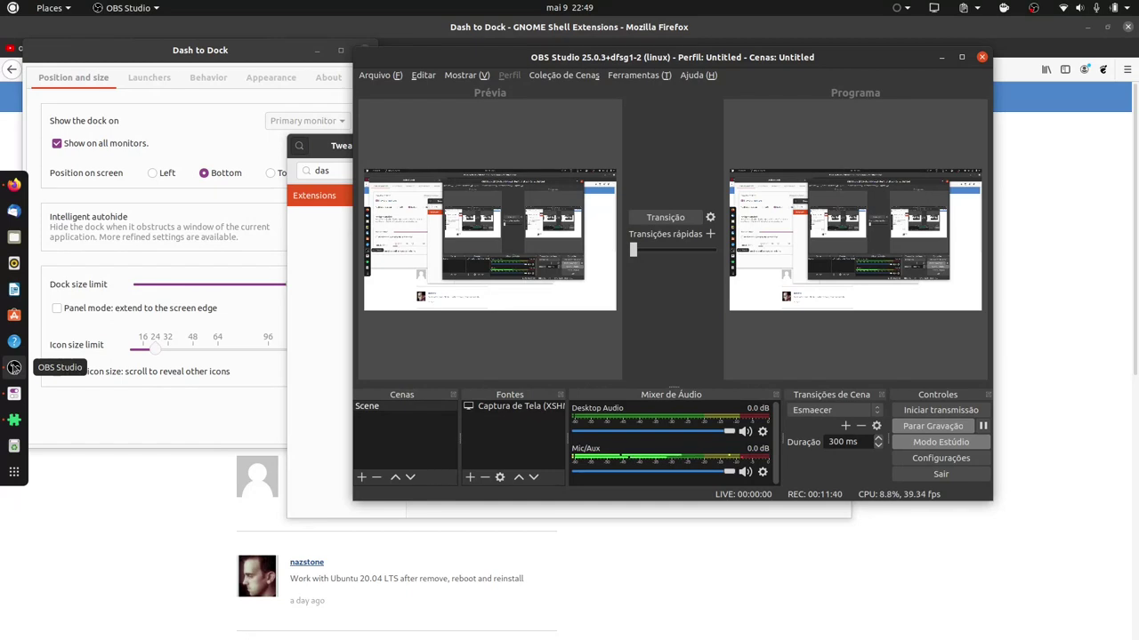
{"action": "left_click", "coordinate": [346, 257]}
{"action": "key", "text": "BackSpace"}
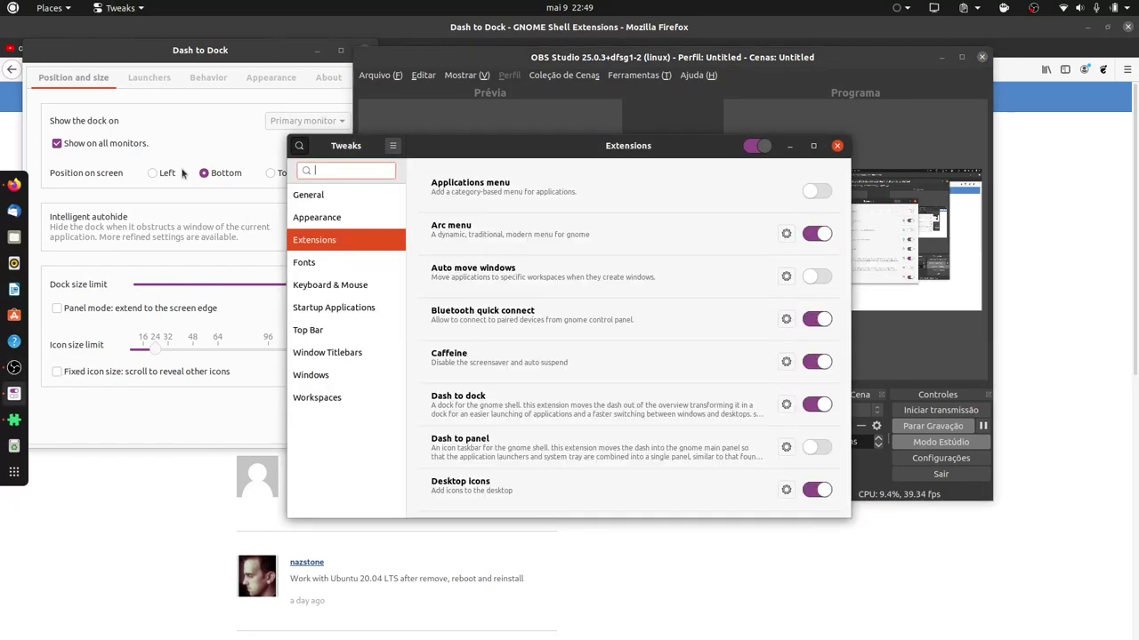
{"action": "left_click", "coordinate": [837, 146]}
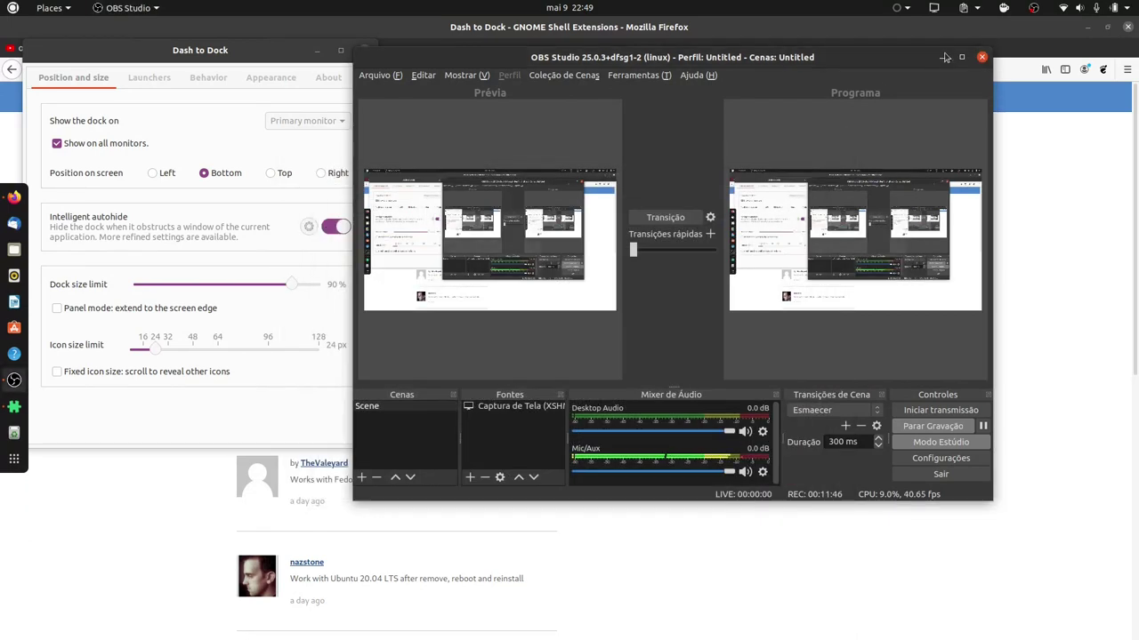
{"action": "left_click", "coordinate": [941, 56]}
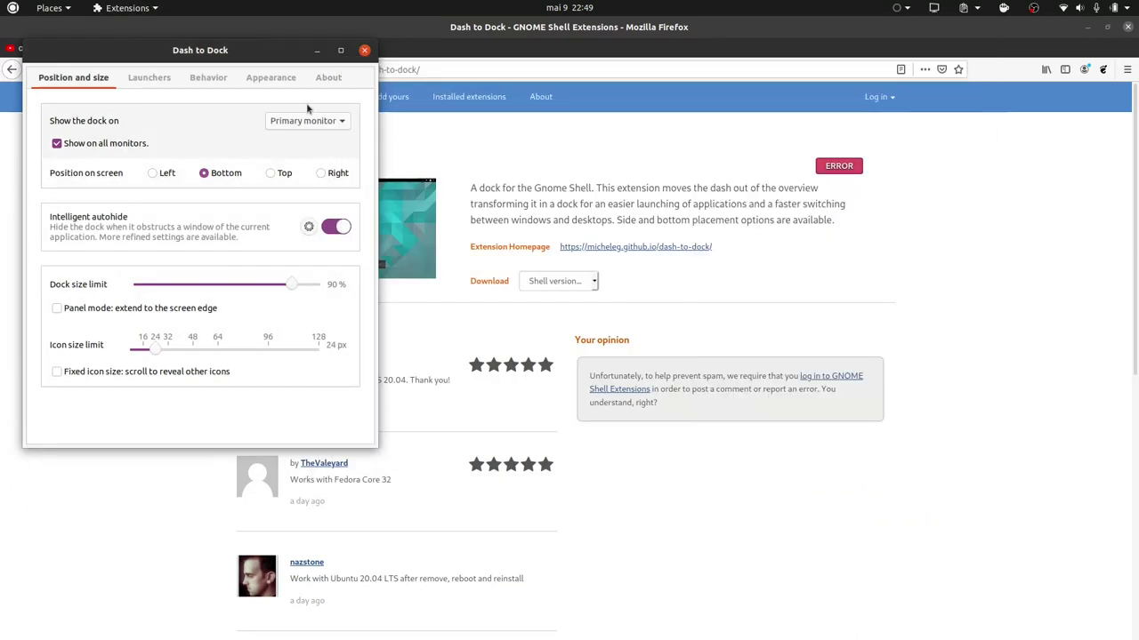
{"action": "left_click", "coordinate": [364, 50]}
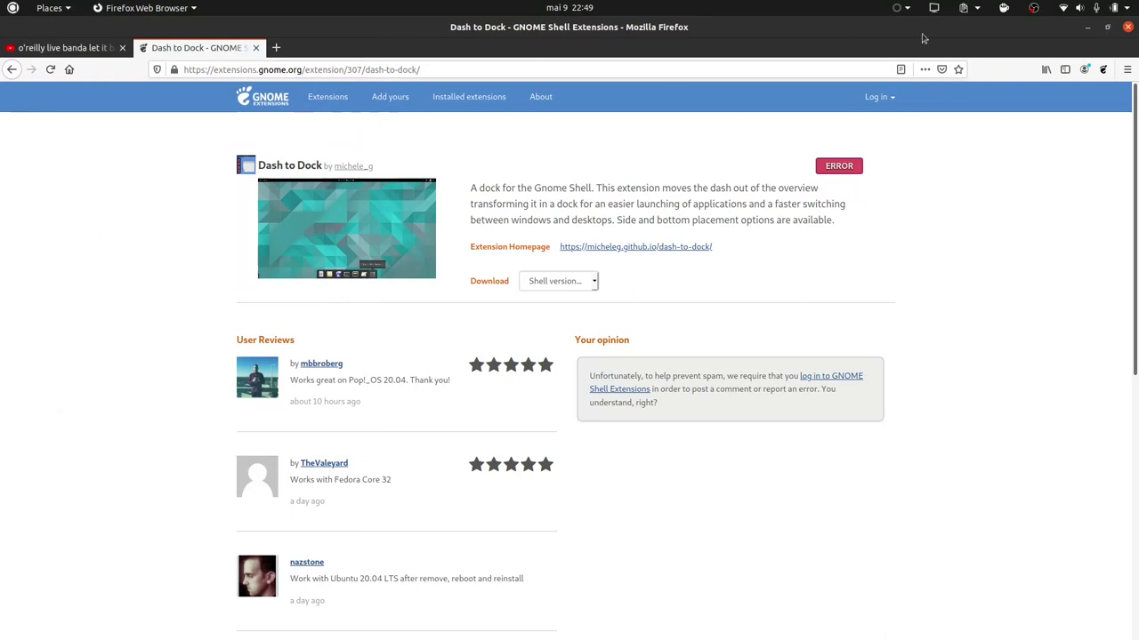
Move the teste desktop folder to the Trash, then re-maximize Firefox.
{"action": "double_click", "coordinate": [327, 33]}
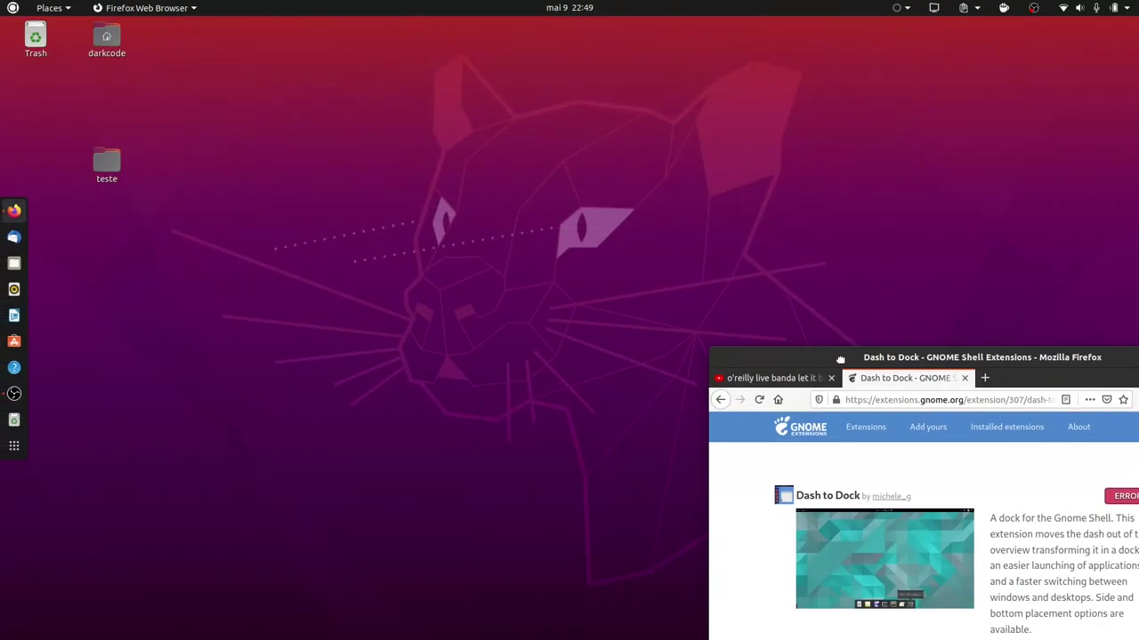
{"action": "left_click", "coordinate": [129, 176]}
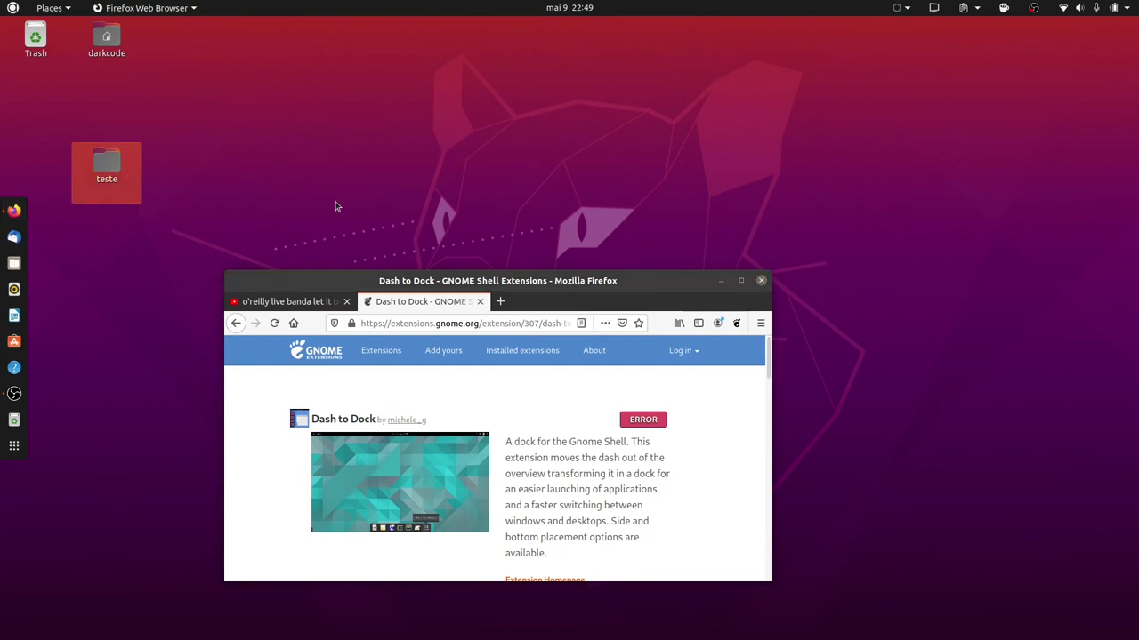
{"action": "right_click", "coordinate": [111, 182]}
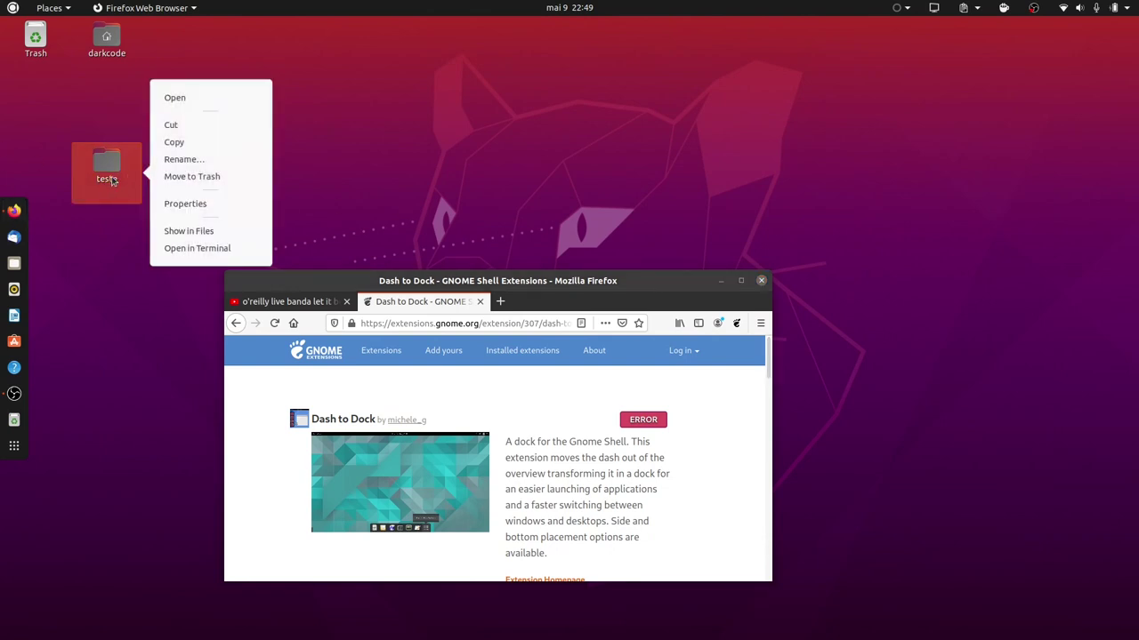
{"action": "left_click", "coordinate": [182, 177]}
{"action": "left_click_drag", "start_coordinate": [541, 283], "coordinate": [285, 16]}
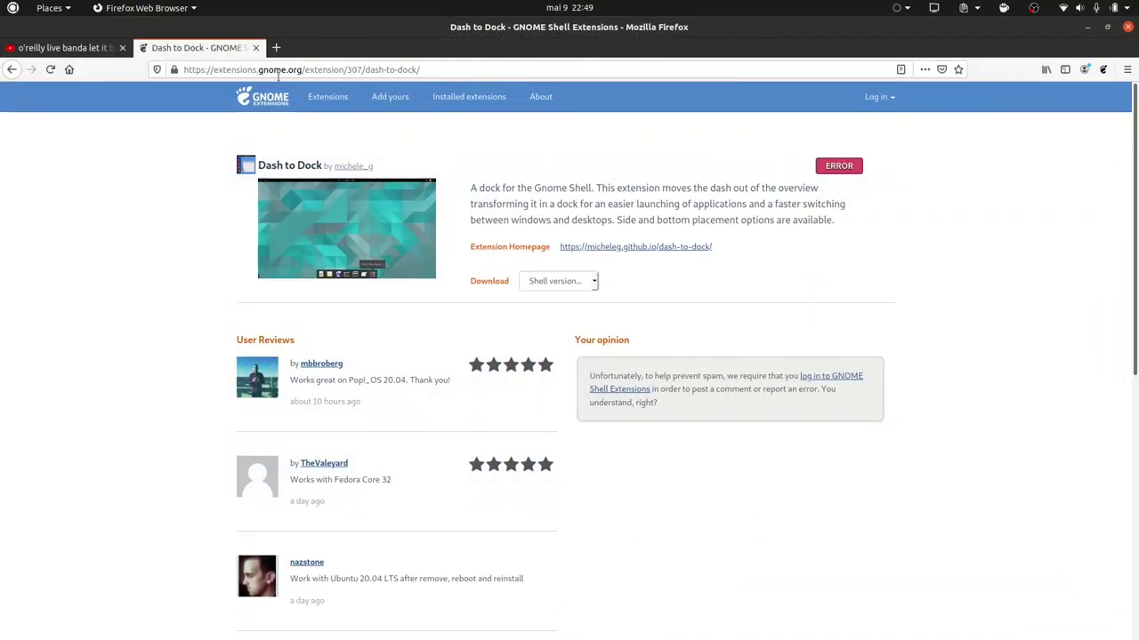
Search Google for 'flat-mix' in a new Firefox tab.
{"action": "left_click", "coordinate": [276, 47]}
{"action": "left_click", "coordinate": [289, 69]}
{"action": "type", "text": "f"}
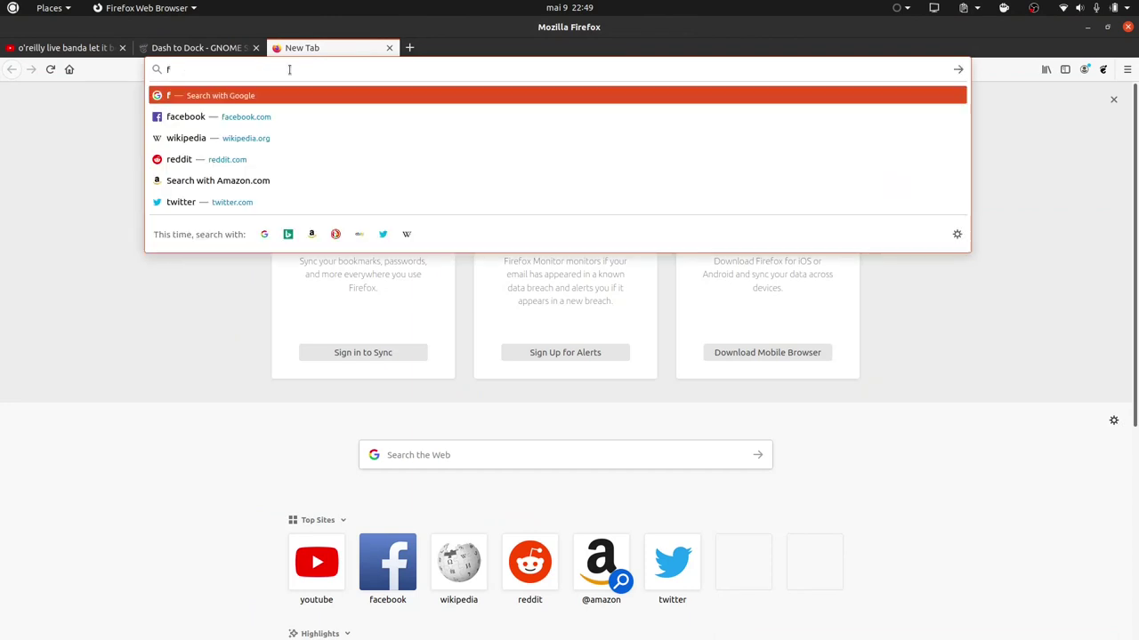
{"action": "type", "text": "ala"}
{"action": "key", "text": "BackSpace"}
{"action": "key", "text": "BackSpace"}
{"action": "key", "text": "BackSpace"}
{"action": "key", "text": "BackSpace"}
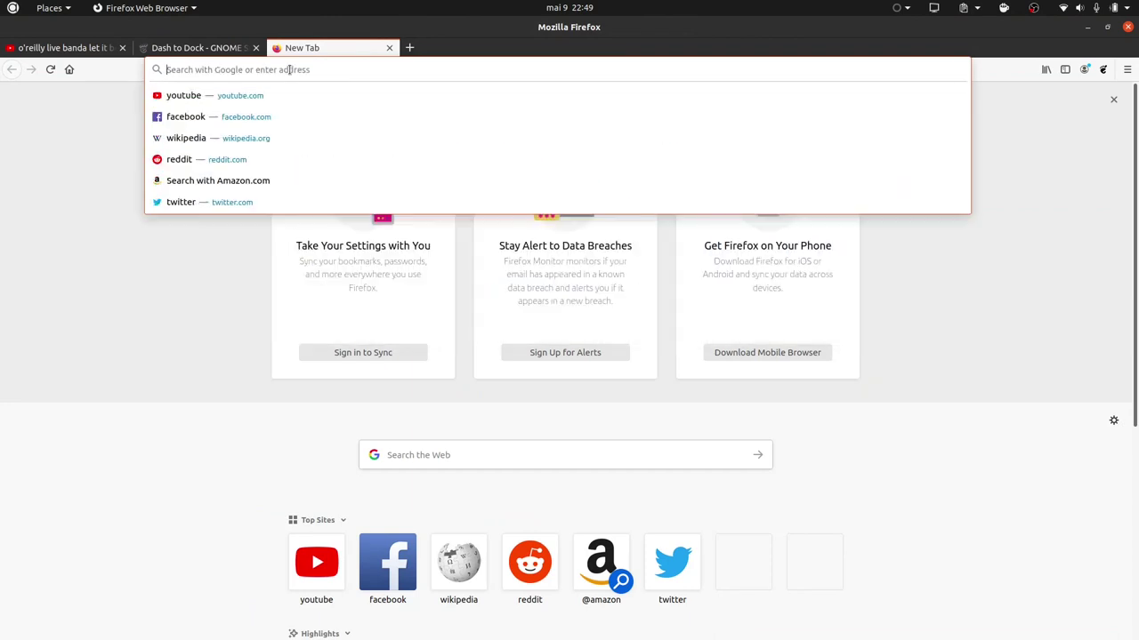
{"action": "type", "text": "flat-mix"}
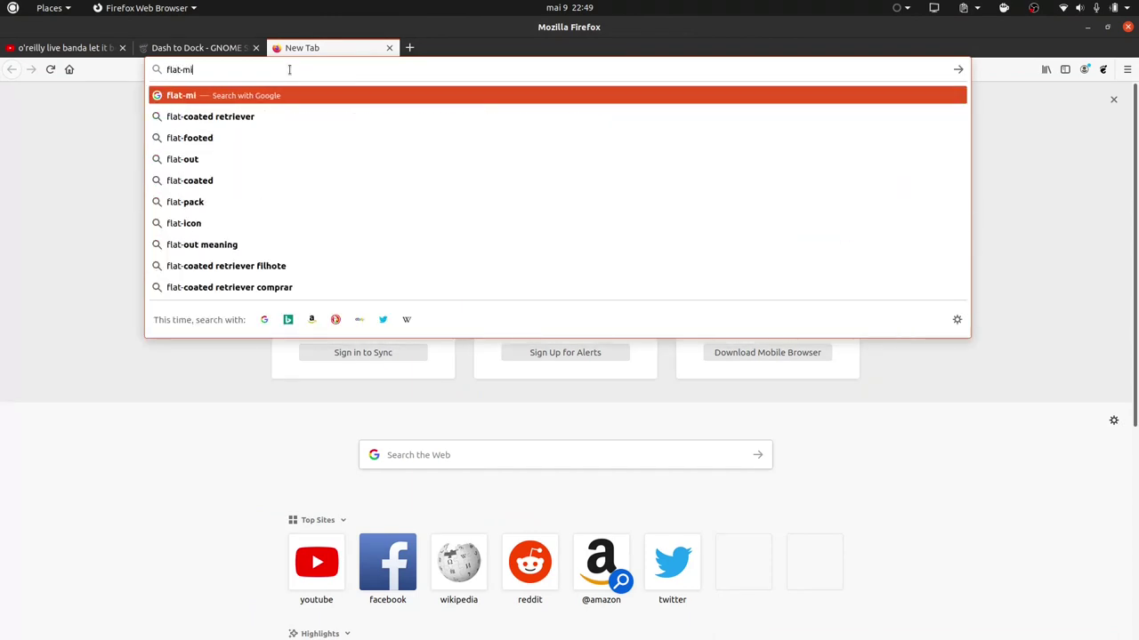
{"action": "key", "text": "Return"}
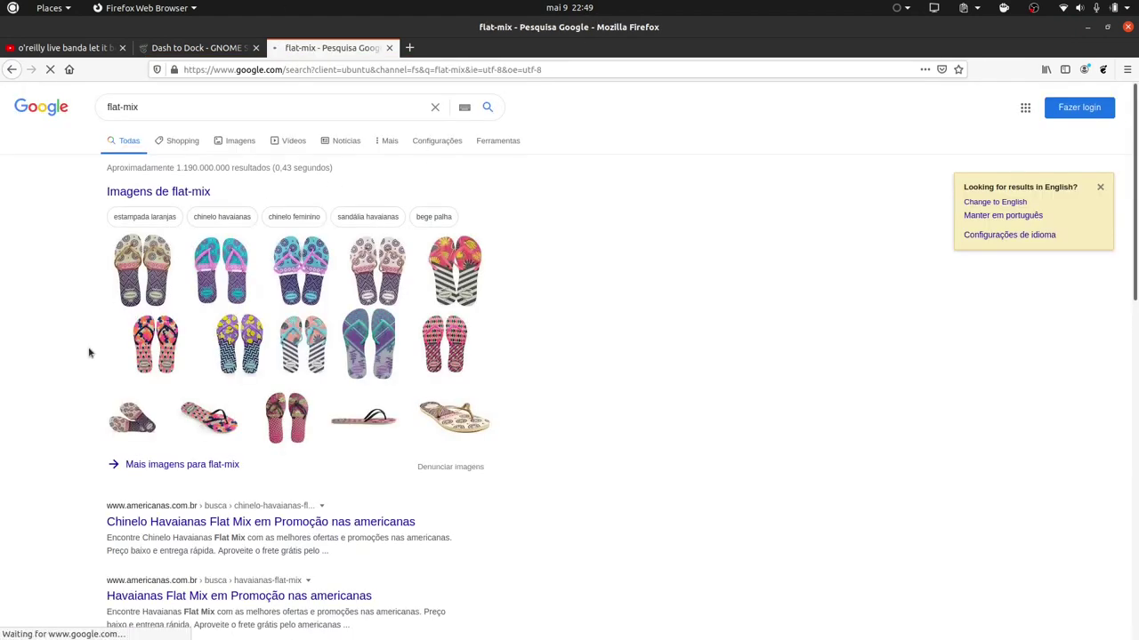
Refine the Google search to 'flat remix icons gnome'.
{"action": "double_click", "coordinate": [194, 105]}
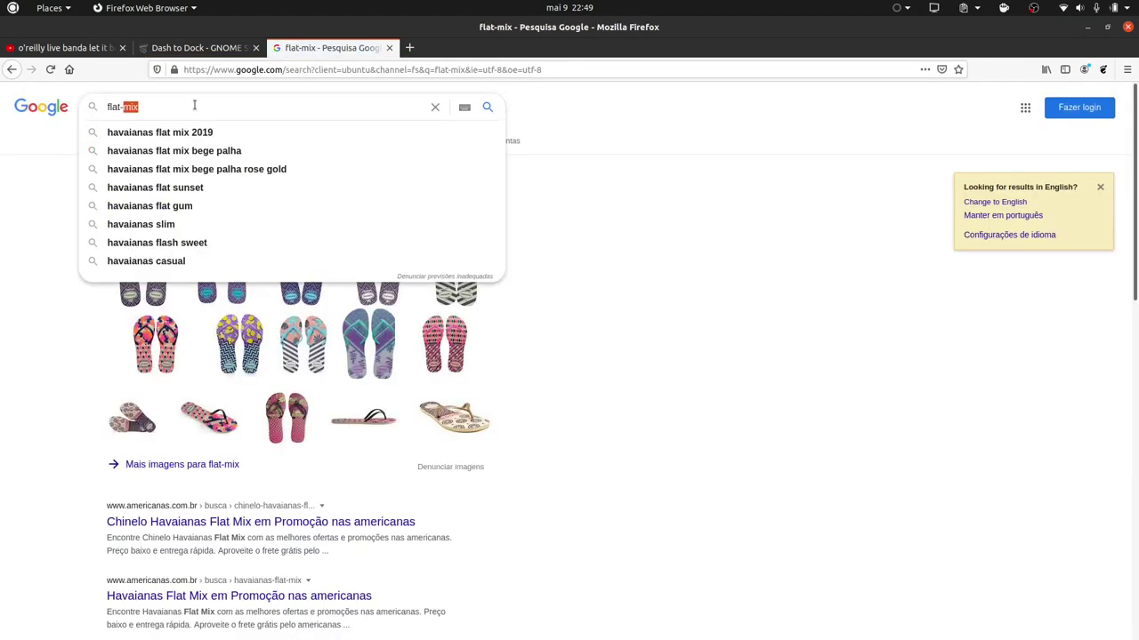
{"action": "key", "text": "BackSpace"}
{"action": "key", "text": "BackSpace"}
{"action": "key", "text": "BackSpace"}
{"action": "key", "text": "BackSpace"}
{"action": "type", "text": "et"}
{"action": "key", "text": "BackSpace"}
{"action": "key", "text": "BackSpace"}
{"action": "key", "text": "BackSpace"}
{"action": "key", "text": "BackSpace"}
{"action": "type", "text": "falt"}
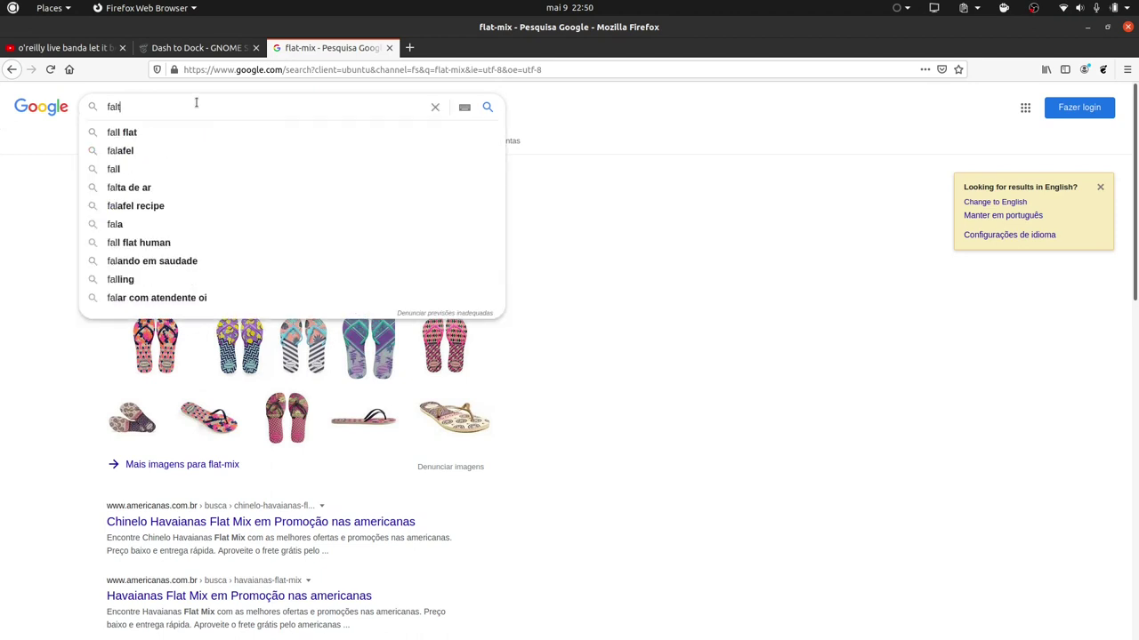
{"action": "key", "text": "BackSpace"}
{"action": "key", "text": "BackSpace"}
{"action": "key", "text": "BackSpace"}
{"action": "type", "text": "lat "}
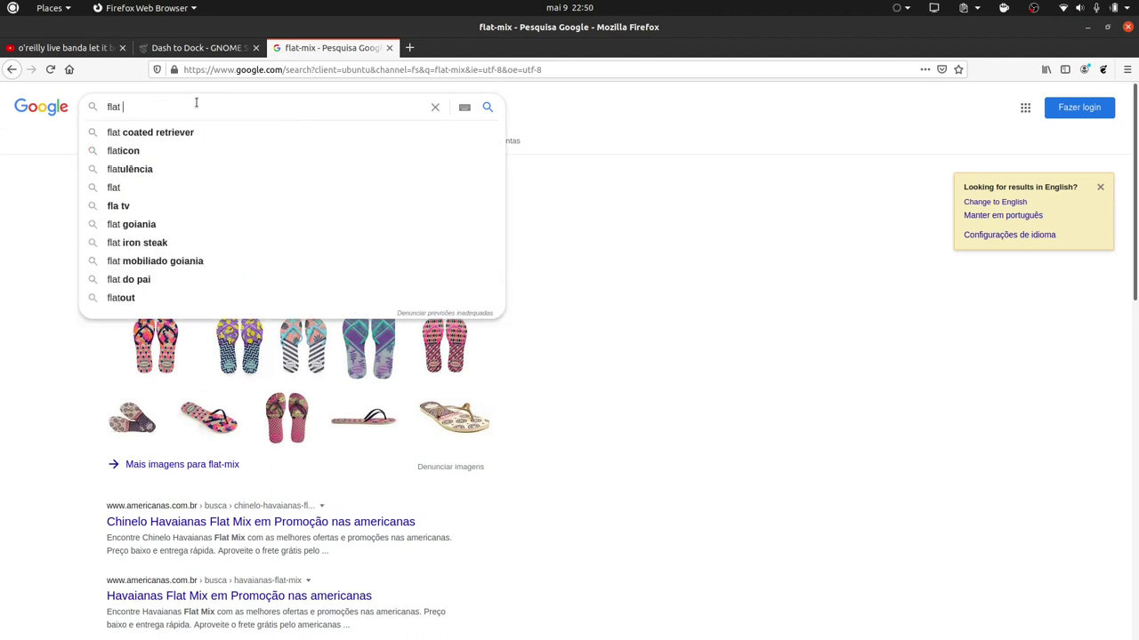
{"action": "type", "text": "icon mix"}
{"action": "key", "text": "BackSpace"}
{"action": "key", "text": "BackSpace"}
{"action": "key", "text": "BackSpace"}
{"action": "type", "text": "g"}
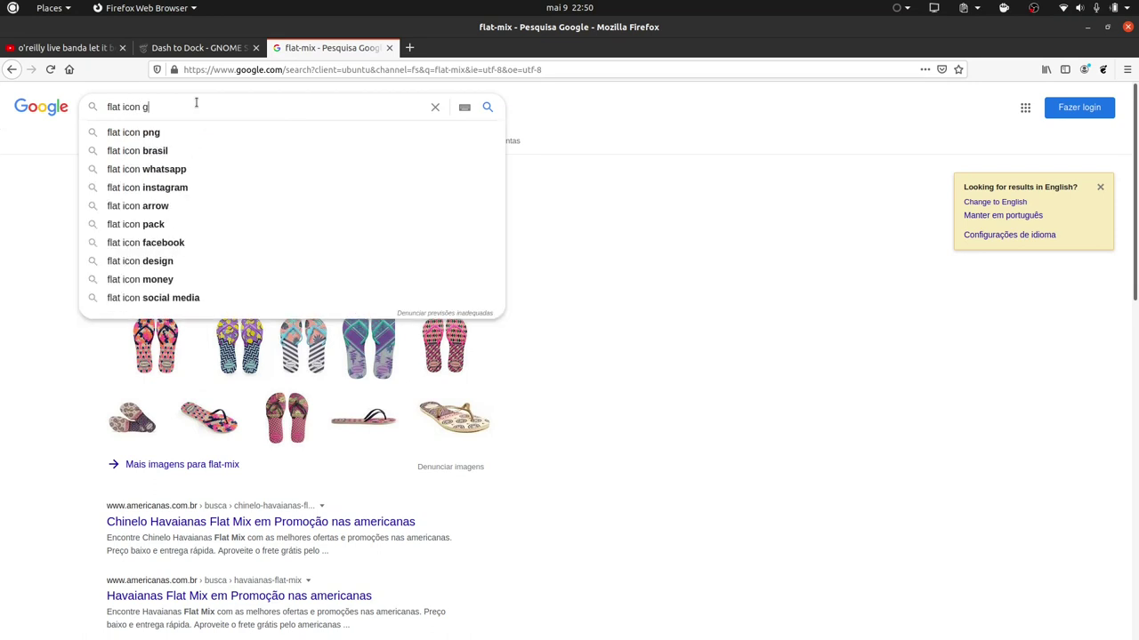
{"action": "type", "text": "nome"}
{"action": "key", "text": "Down"}
{"action": "key", "text": "Down"}
{"action": "key", "text": "Down"}
{"action": "key", "text": "Return"}
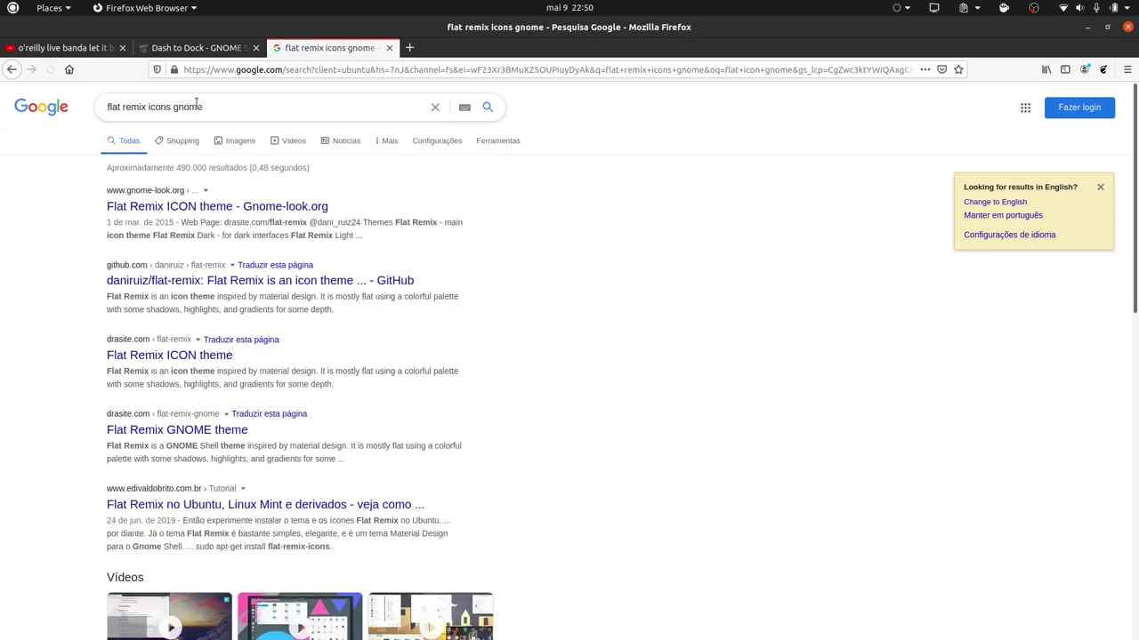
Open the drasite Flat Remix ICON theme page and select its three Ubuntu install commands.
{"action": "left_click", "coordinate": [203, 280]}
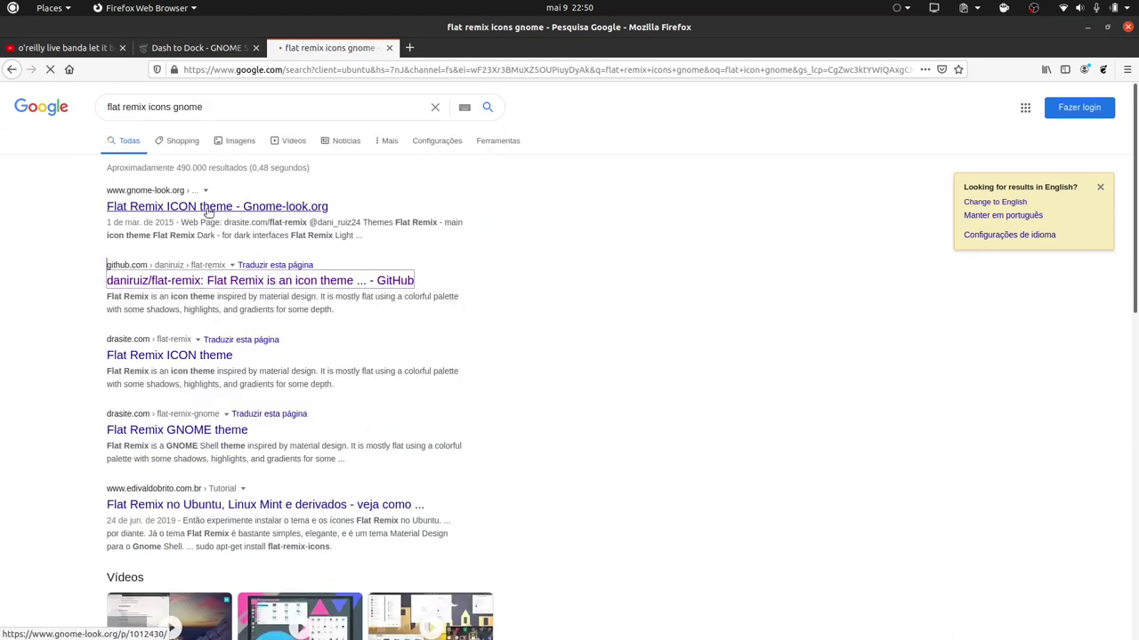
{"action": "left_click", "coordinate": [12, 69]}
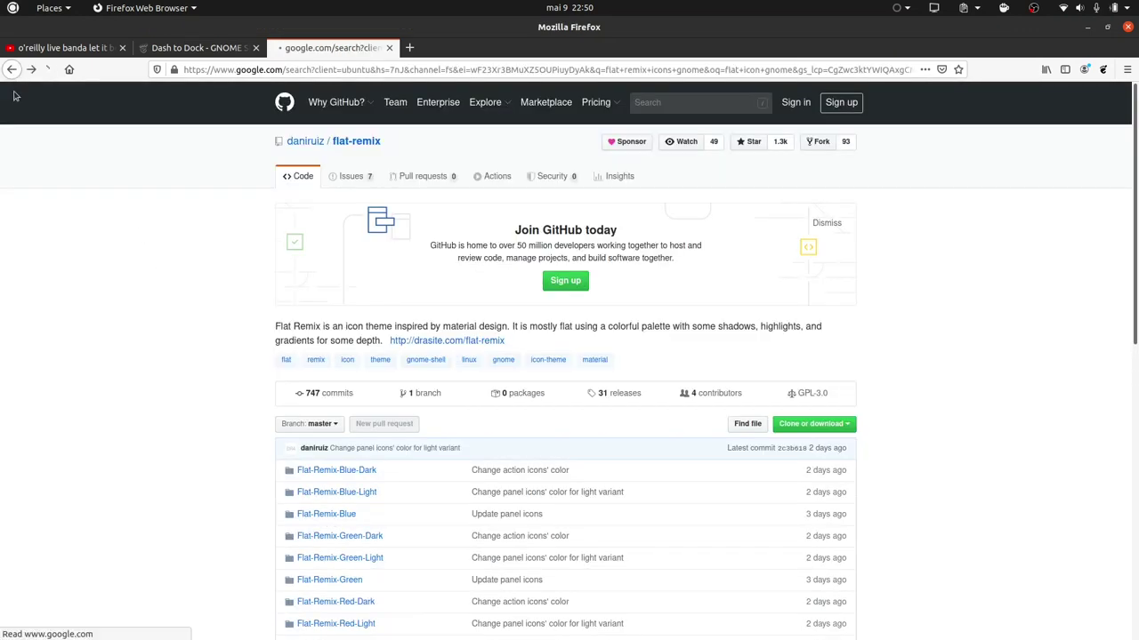
{"action": "left_click", "coordinate": [129, 428]}
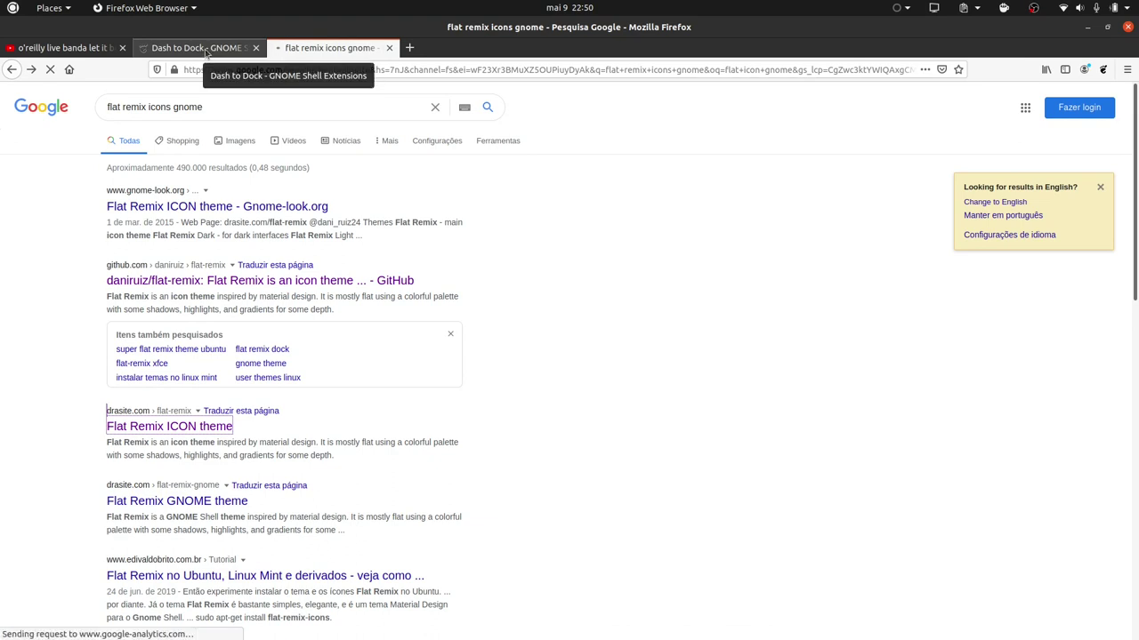
{"action": "left_click", "coordinate": [206, 52]}
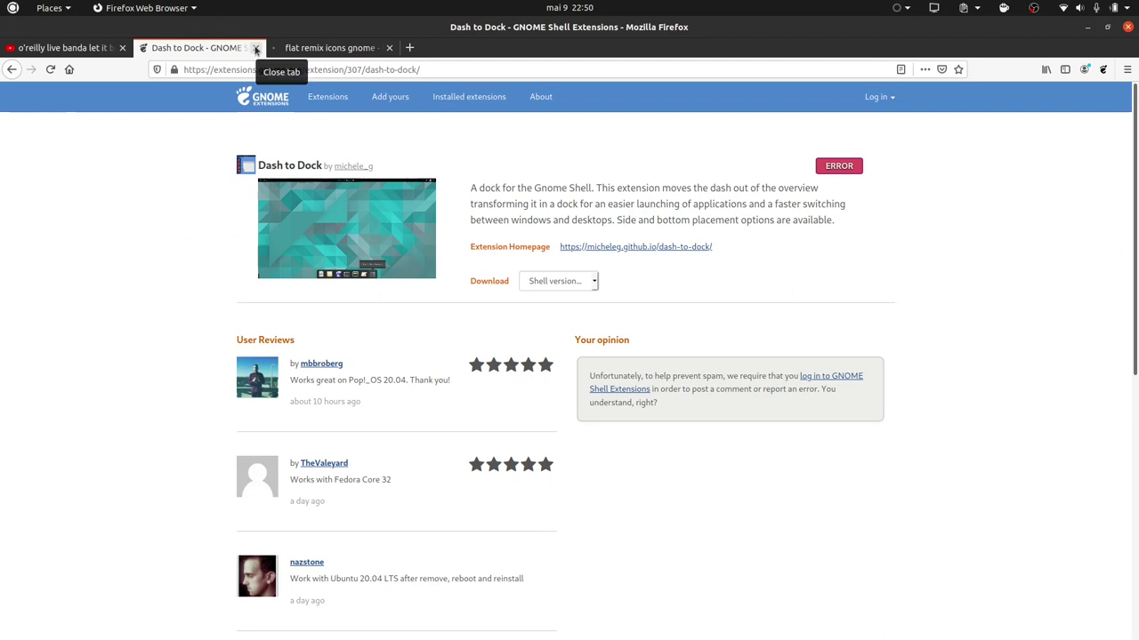
{"action": "left_click", "coordinate": [331, 48]}
{"action": "scroll", "coordinate": [600, 345], "scroll_direction": "down", "scroll_amount": 5}
{"action": "scroll", "coordinate": [601, 345], "scroll_direction": "down", "scroll_amount": 10}
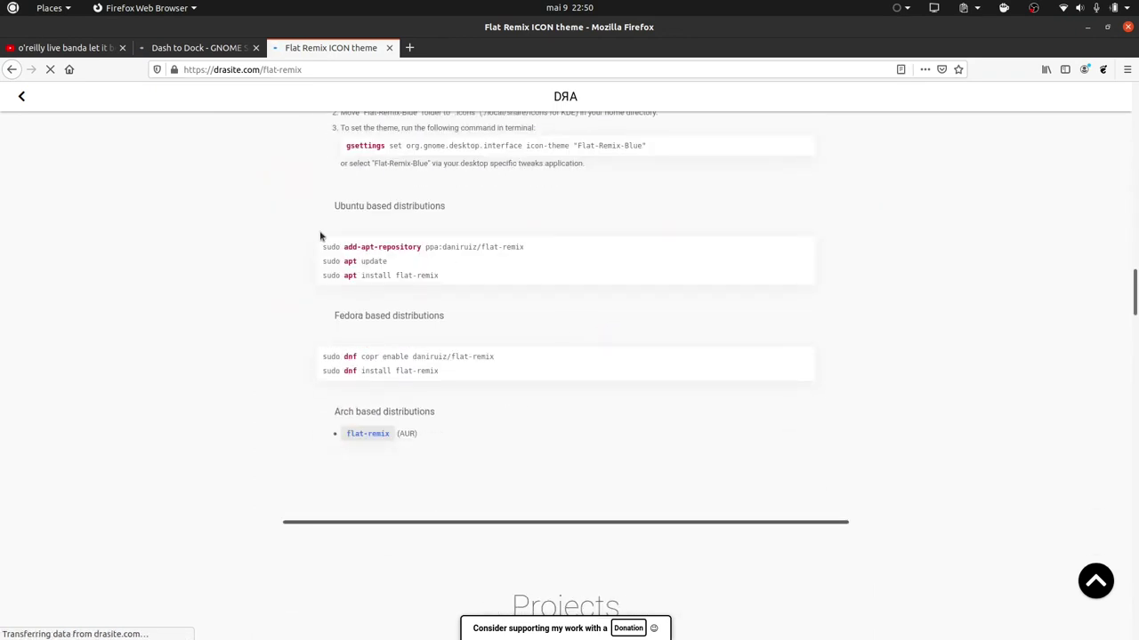
{"action": "left_click_drag", "start_coordinate": [320, 244], "coordinate": [451, 297]}
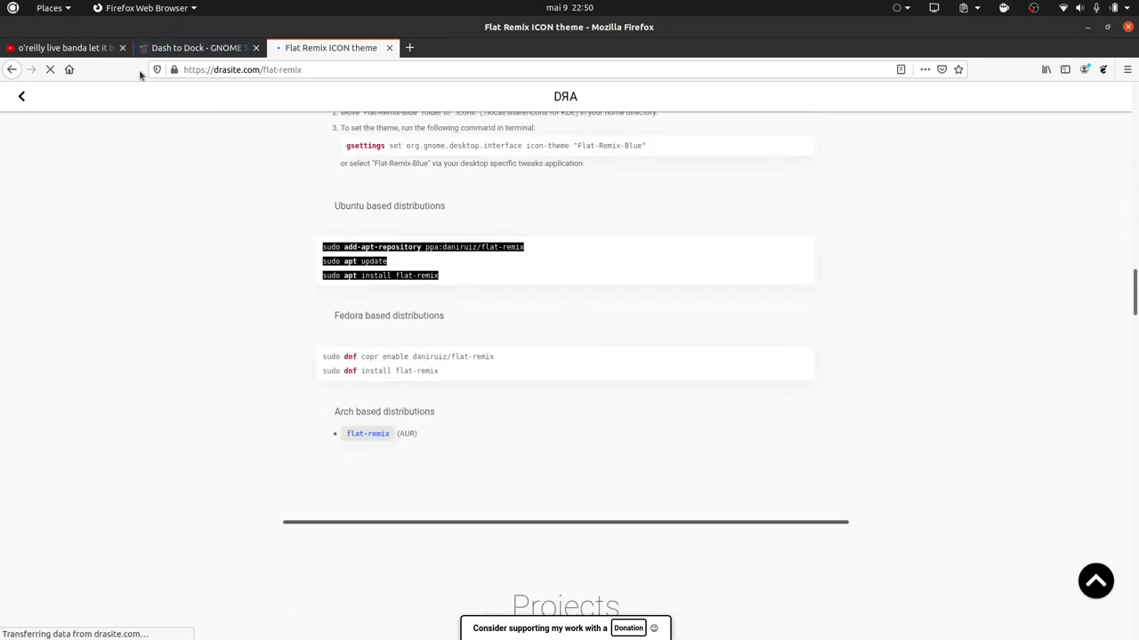
{"action": "mouse_move", "coordinate": [2, 445]}
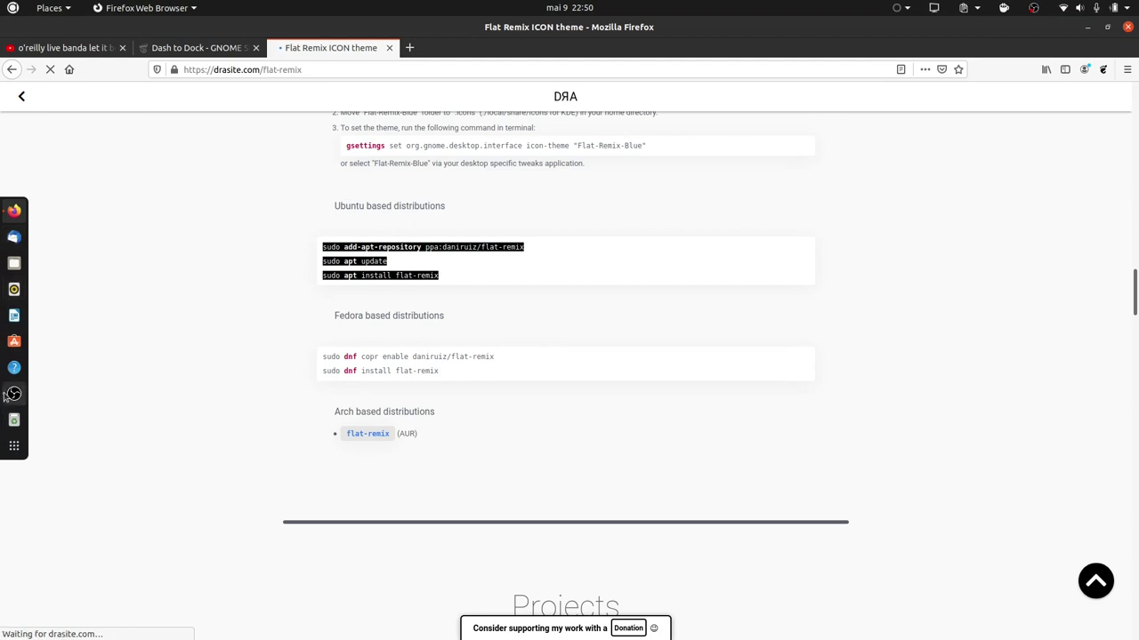
Run 'sudo add-apt-repository ppa:daniruiz/flat-remix' in a new Terminal, entering the sudo password.
{"action": "key", "text": "ctrl+alt+t"}
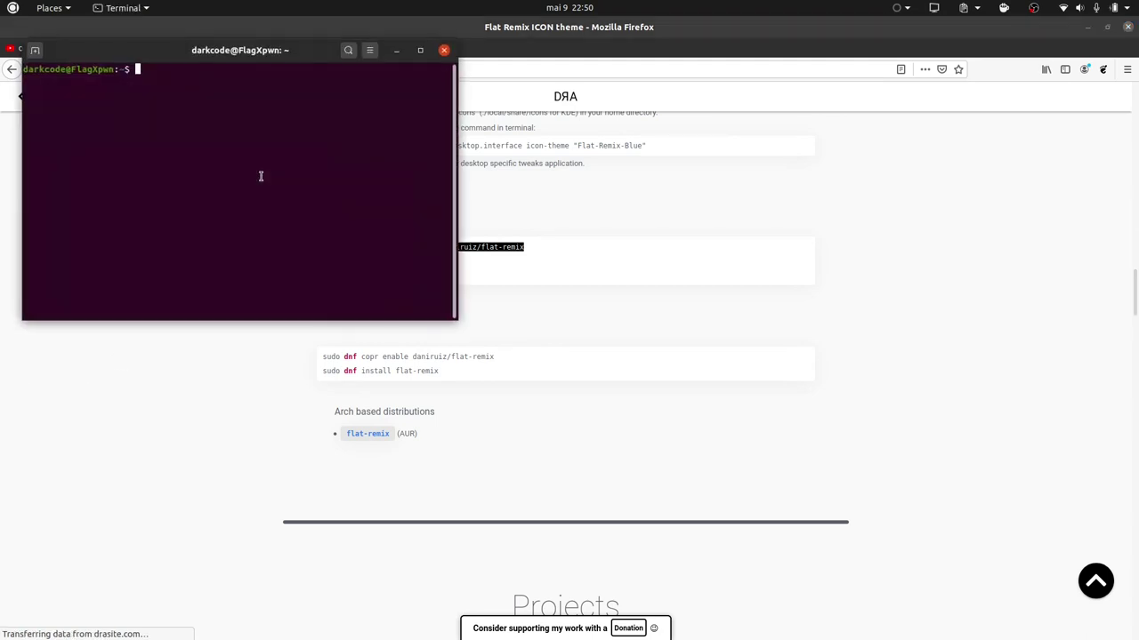
{"action": "middle_click", "coordinate": [260, 180]}
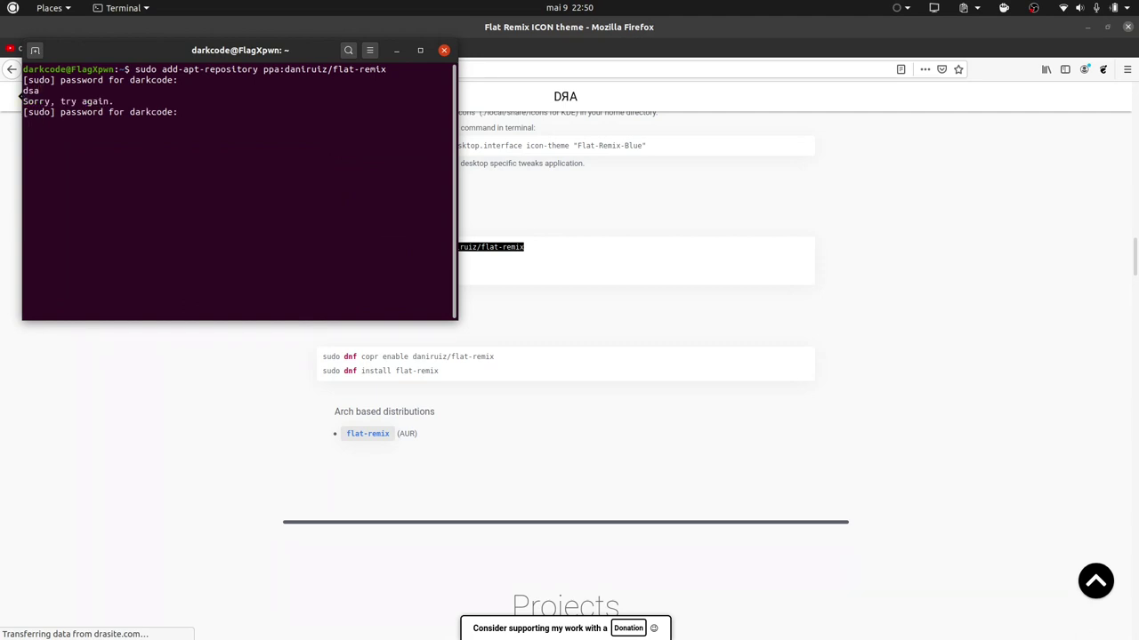
{"action": "key", "text": "Return"}
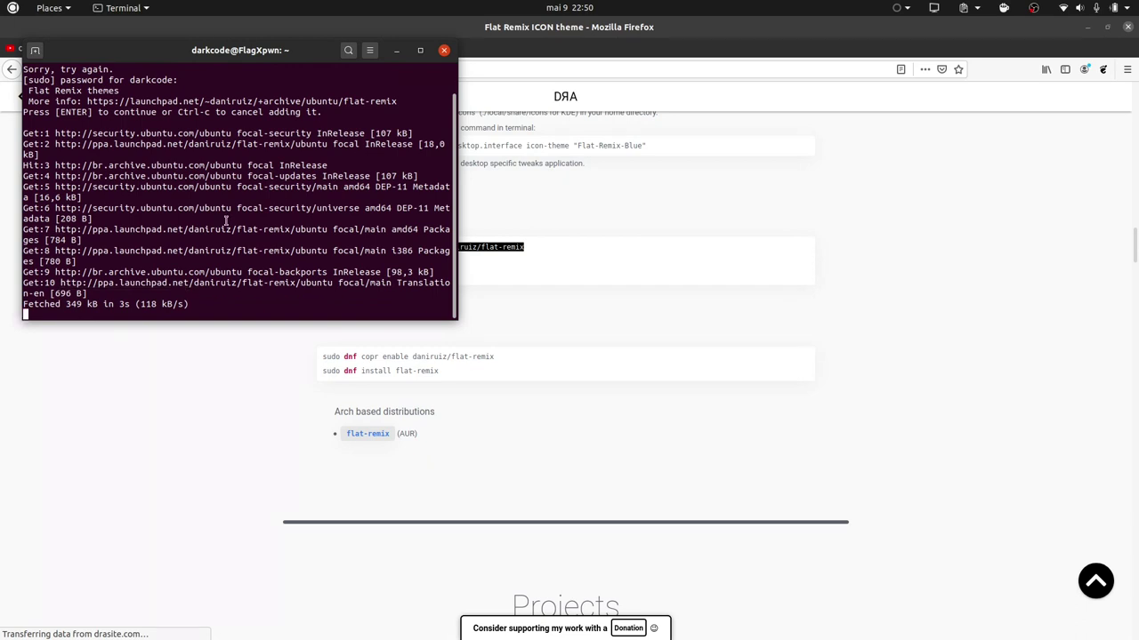
{"action": "left_click_drag", "start_coordinate": [227, 58], "coordinate": [815, 102]}
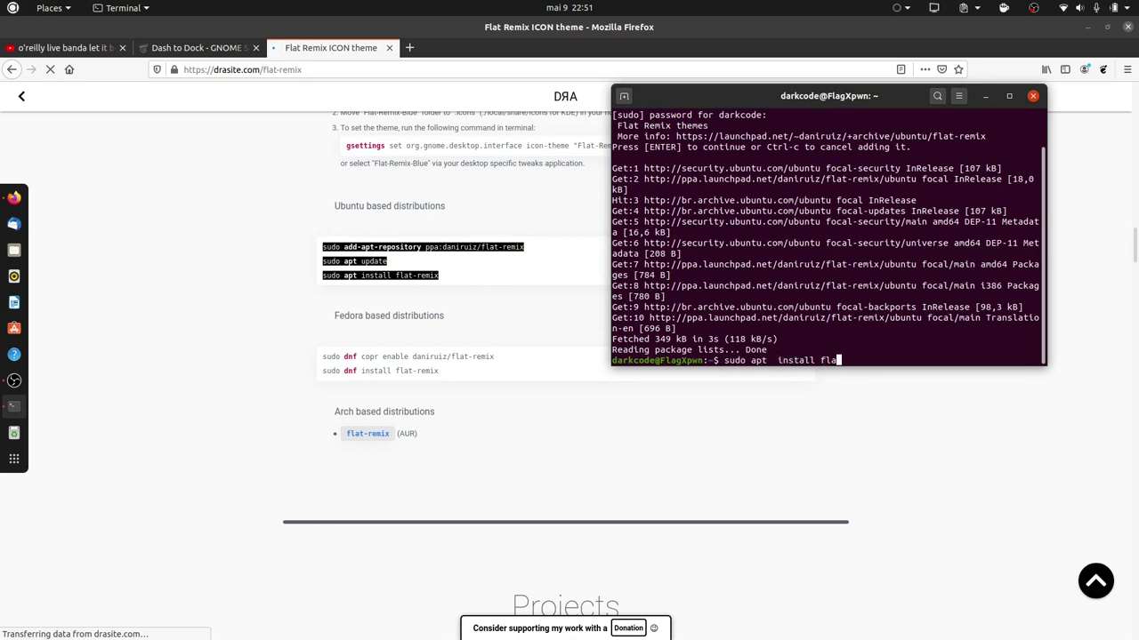
Try installing all flat-remix* packages with apt.
{"action": "type", "text": "t-remix"}
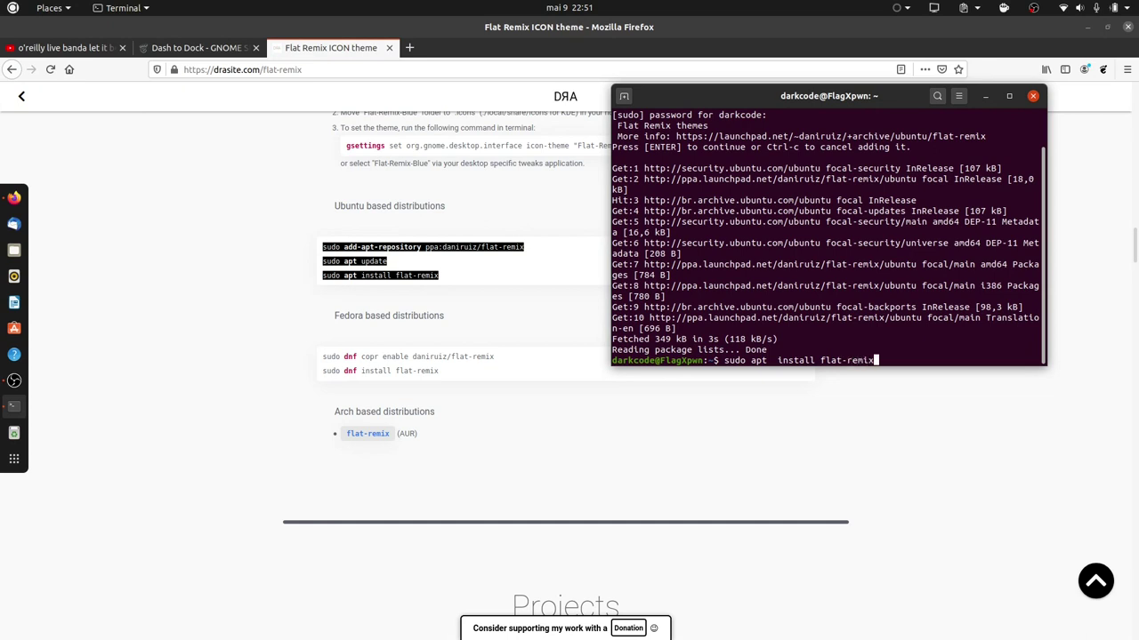
{"action": "key", "text": "Tab"}
{"action": "type", "text": "*"}
{"action": "key", "text": "Return"}
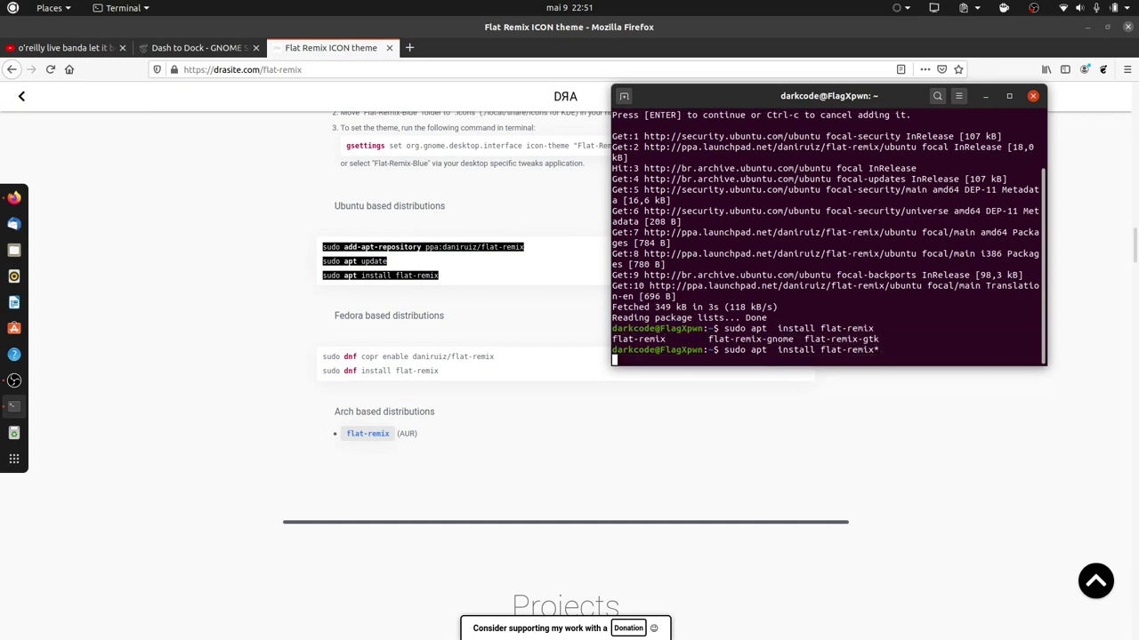
Rerun as 'sudo apt-get install flat-remix*', confirm, then maximize and minimize the terminal.
{"action": "key", "text": "Up"}
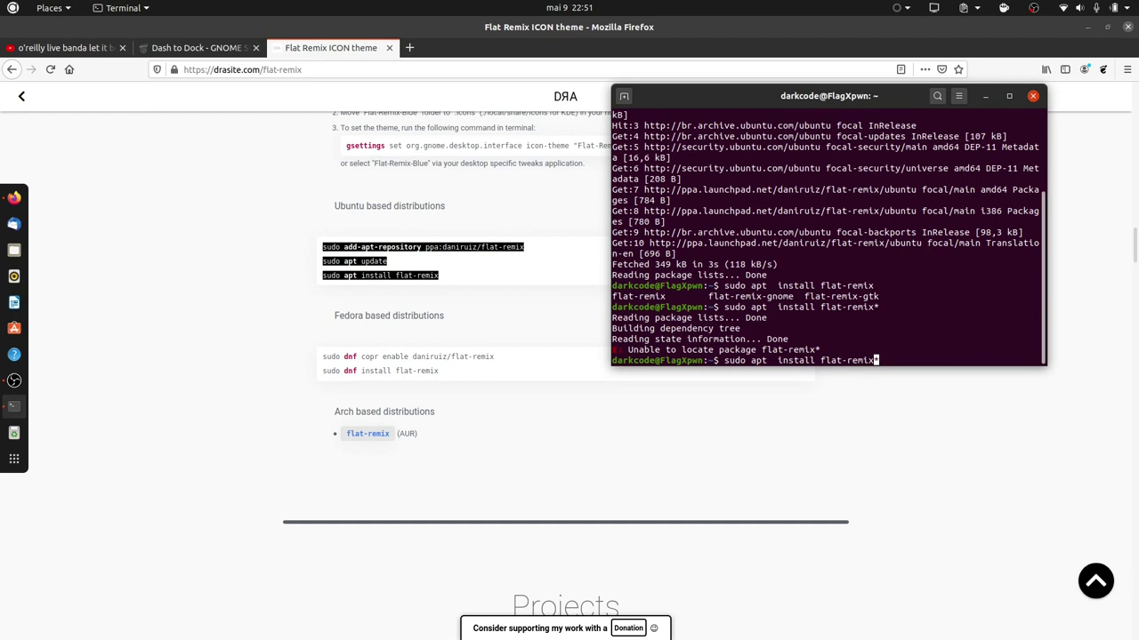
{"action": "type", "text": "-get"}
{"action": "key", "text": "Return"}
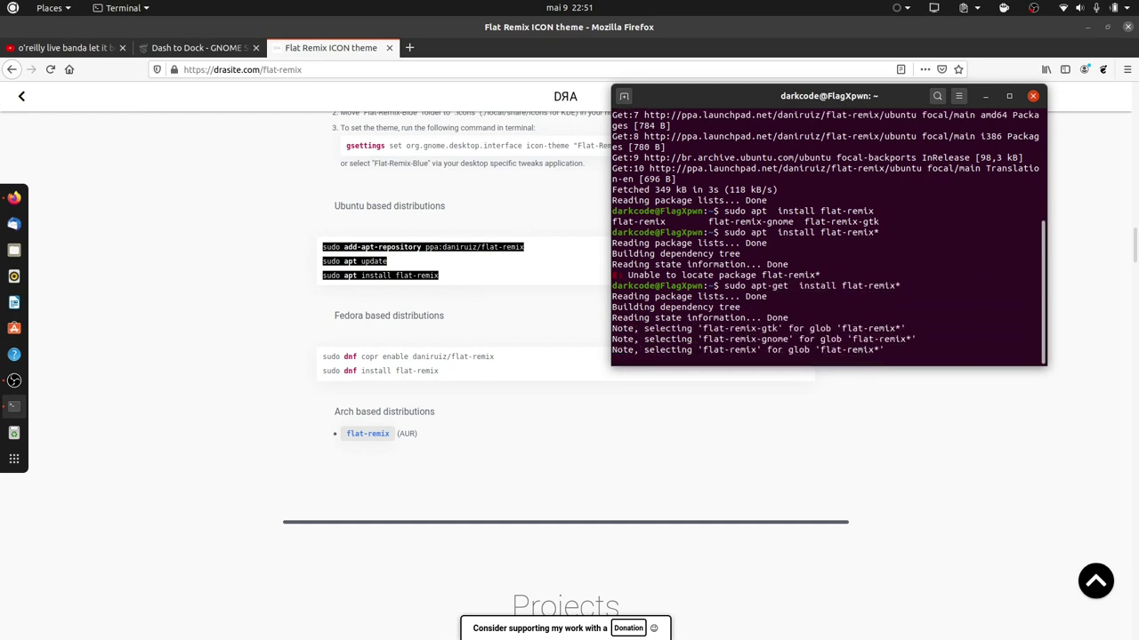
{"action": "key", "text": "Return"}
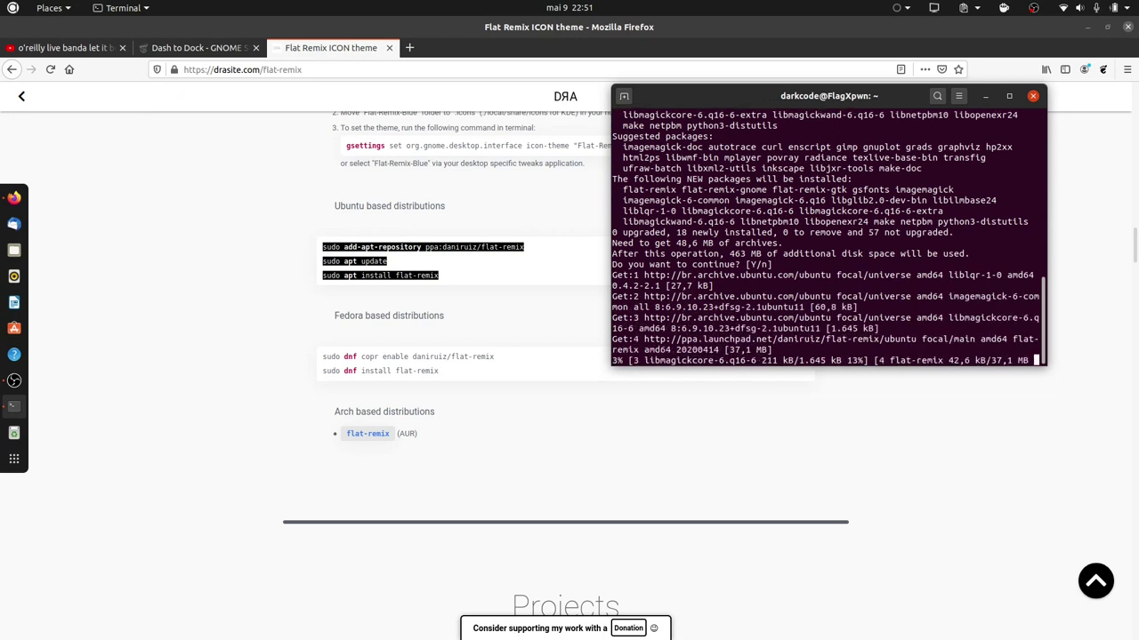
{"action": "left_click", "coordinate": [1008, 95]}
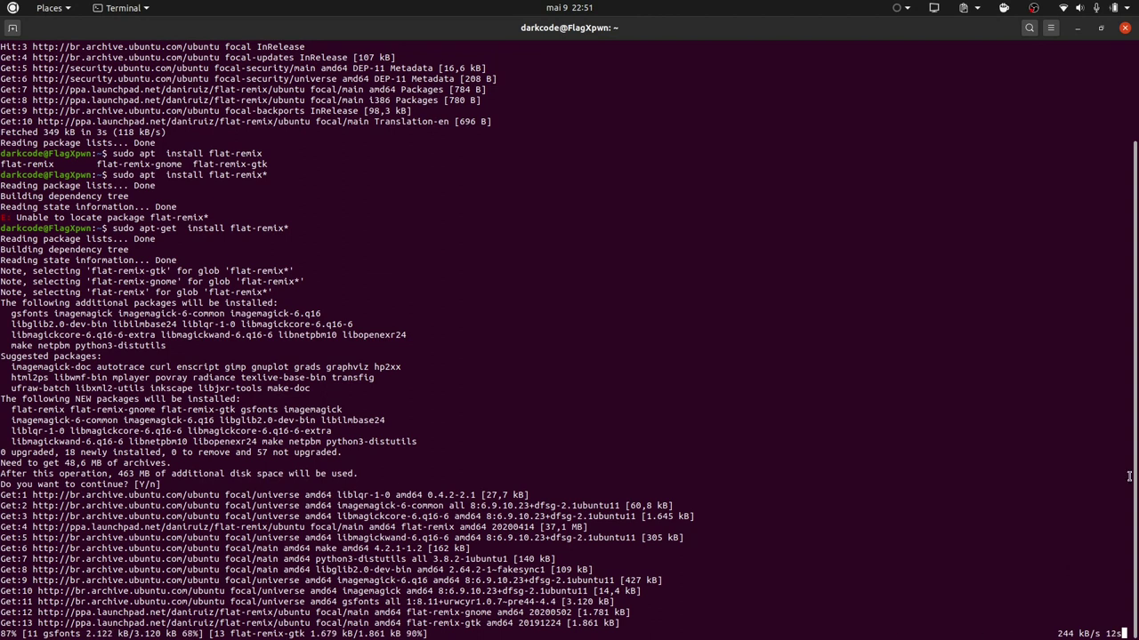
{"action": "left_click", "coordinate": [1078, 27]}
Search Google for 'wallpaper 4k' and open four results in background tabs.
{"action": "left_click", "coordinate": [285, 68]}
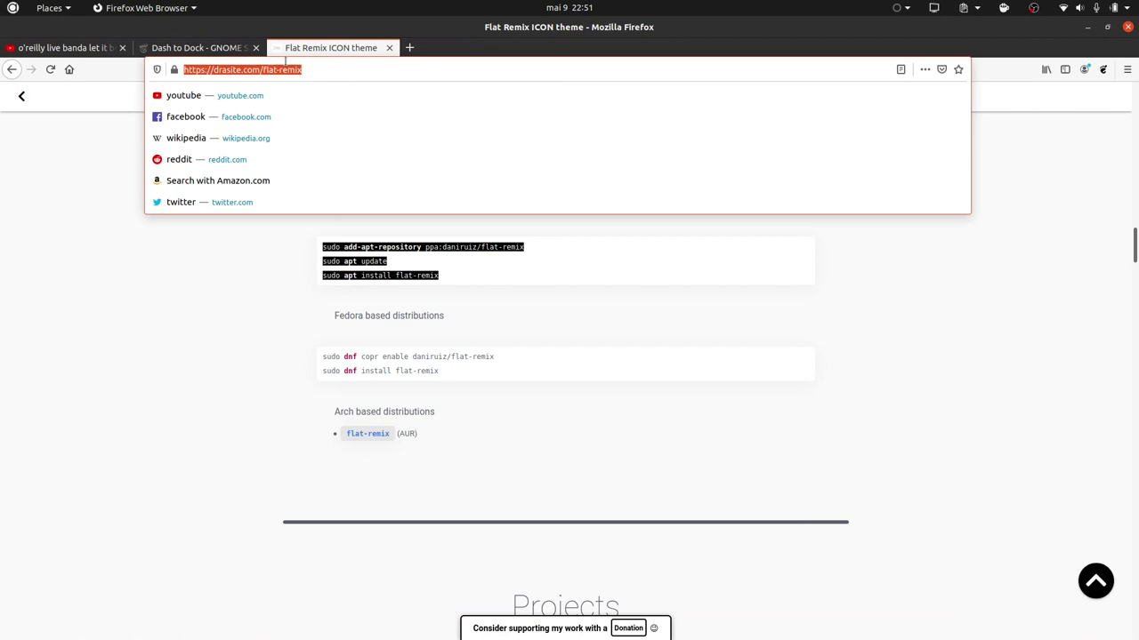
{"action": "type", "text": "wal"}
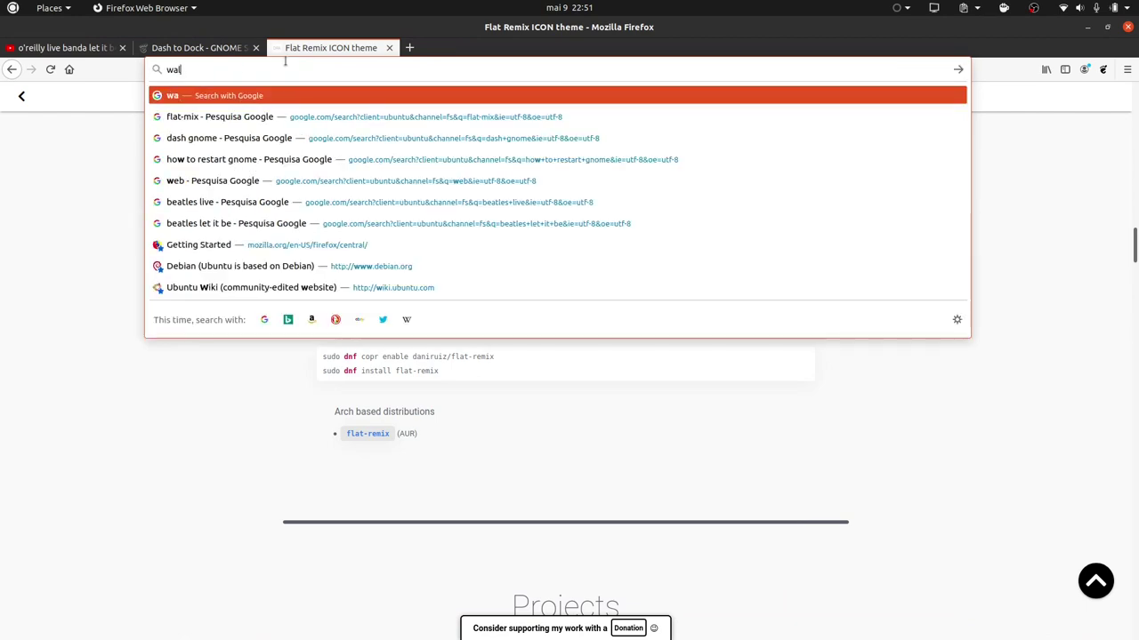
{"action": "type", "text": "lpaper 4k"}
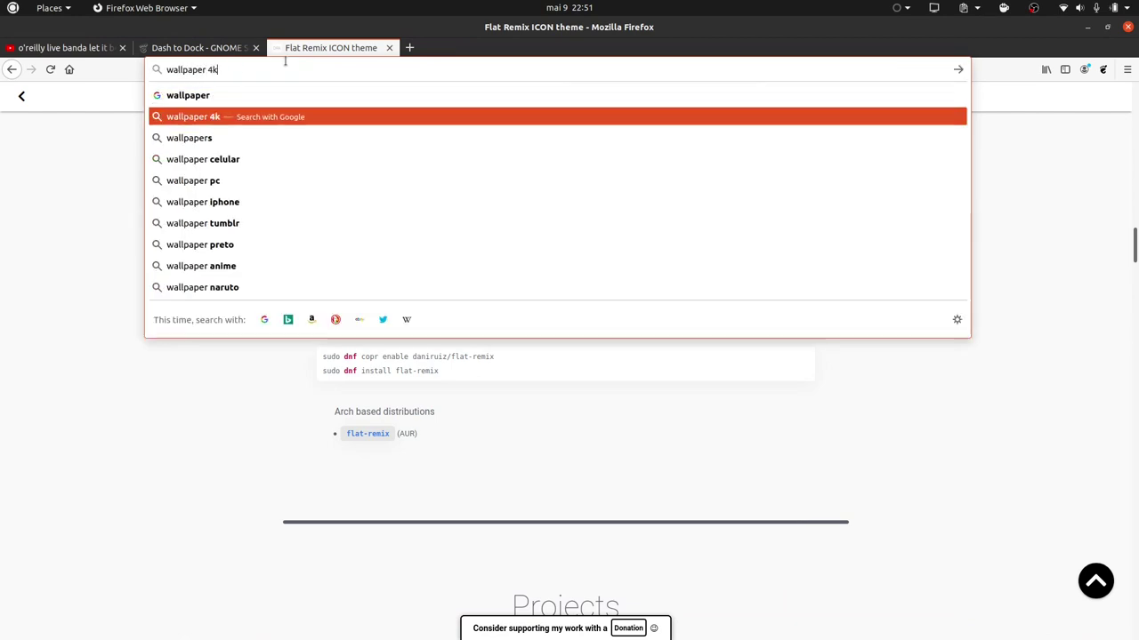
{"action": "key", "text": "Return"}
{"action": "scroll", "coordinate": [165, 296], "scroll_direction": "down", "scroll_amount": 4}
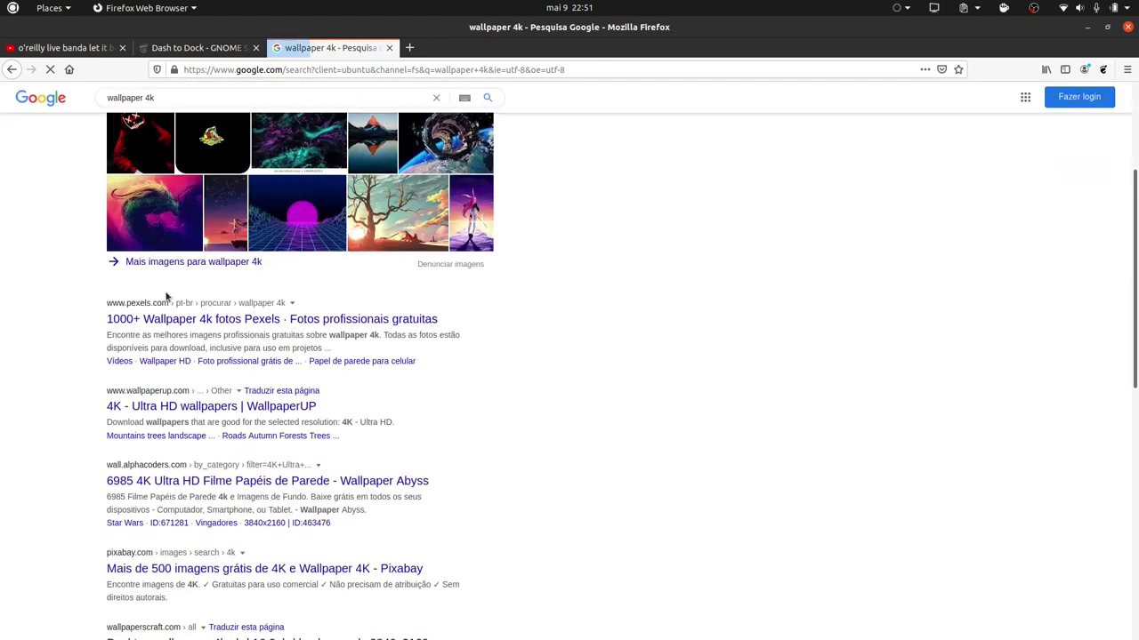
{"action": "middle_click", "coordinate": [162, 323]}
{"action": "middle_click", "coordinate": [147, 406]}
{"action": "middle_click", "coordinate": [150, 480]}
{"action": "middle_click", "coordinate": [151, 568]}
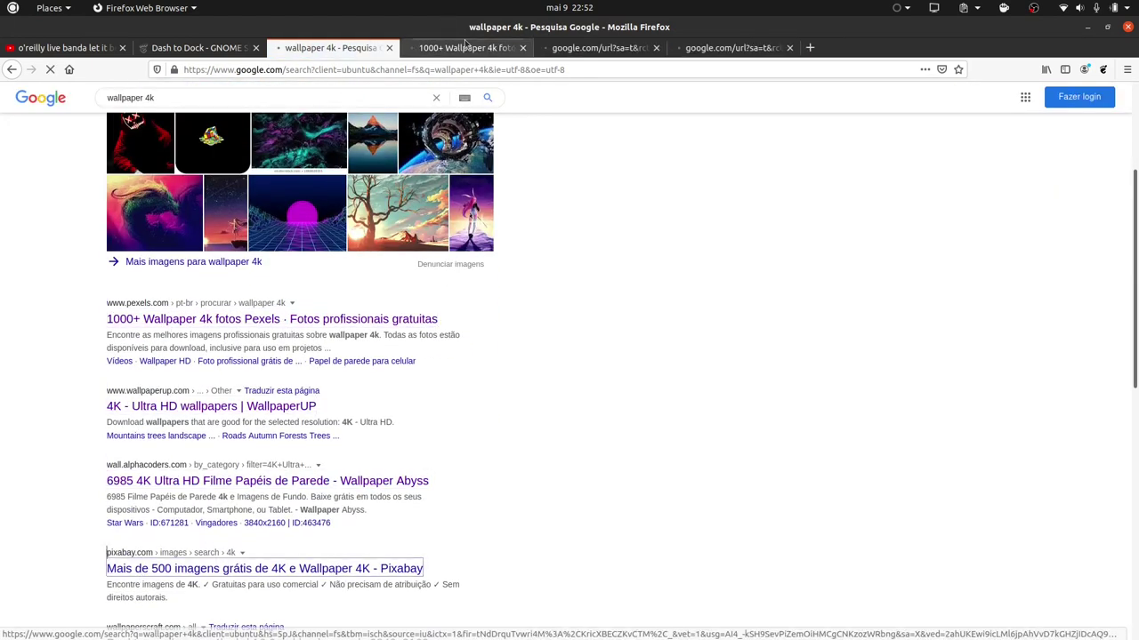
Browse the Pexels results and open the sunset photo in a new tab.
{"action": "left_click", "coordinate": [464, 47]}
{"action": "scroll", "coordinate": [633, 413], "scroll_direction": "down", "scroll_amount": 5}
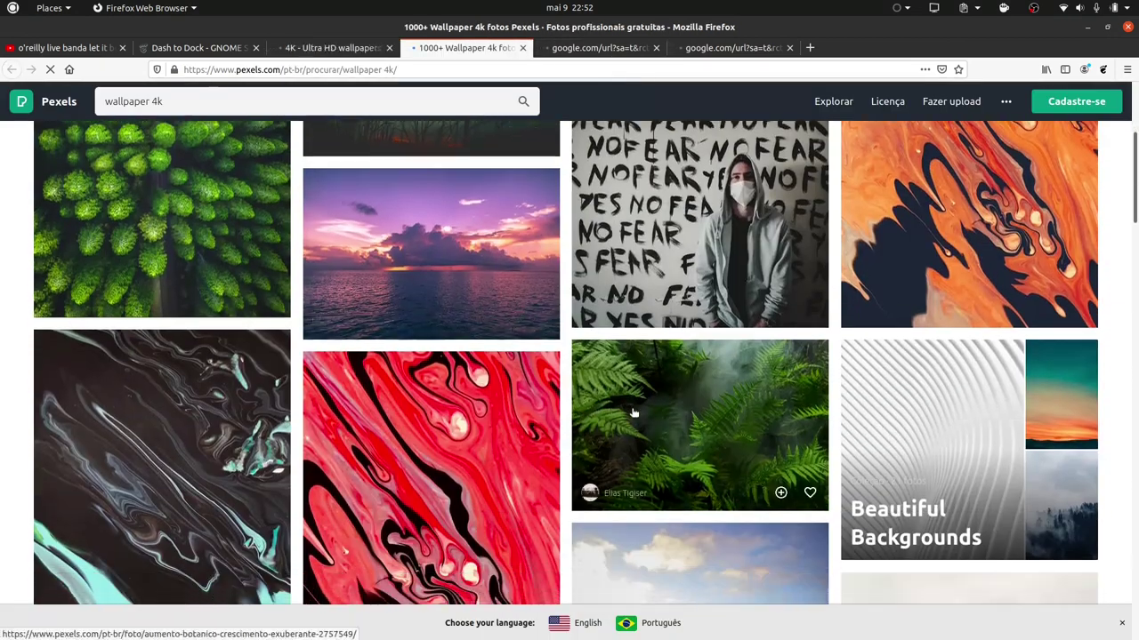
{"action": "scroll", "coordinate": [633, 412], "scroll_direction": "down", "scroll_amount": 6}
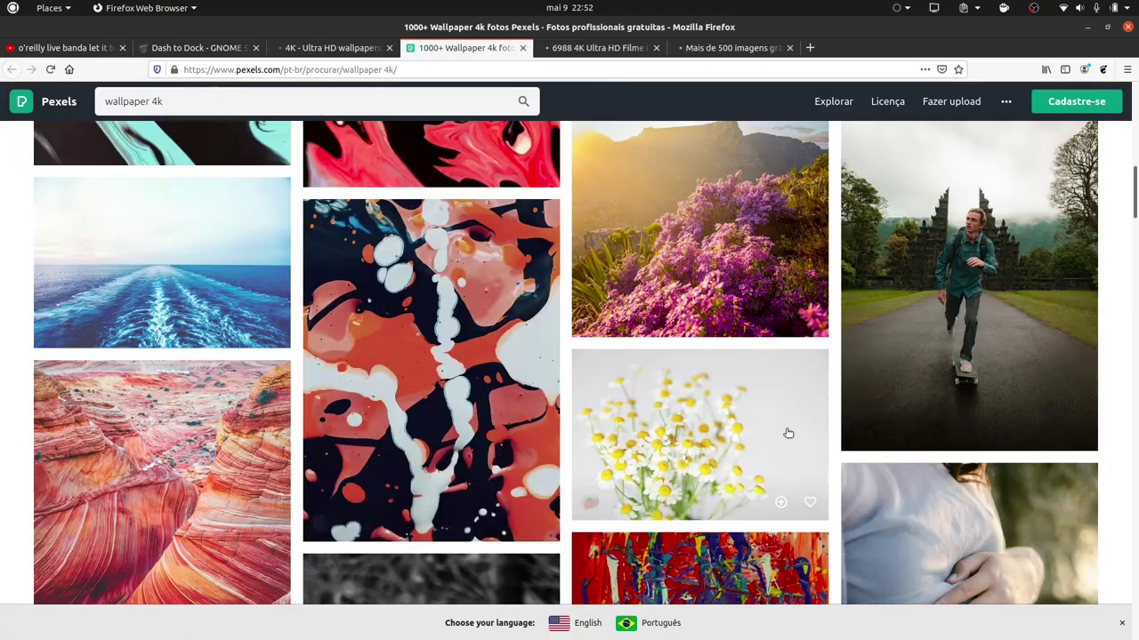
{"action": "scroll", "coordinate": [788, 433], "scroll_direction": "down", "scroll_amount": 5}
{"action": "scroll", "coordinate": [365, 403], "scroll_direction": "down", "scroll_amount": 6}
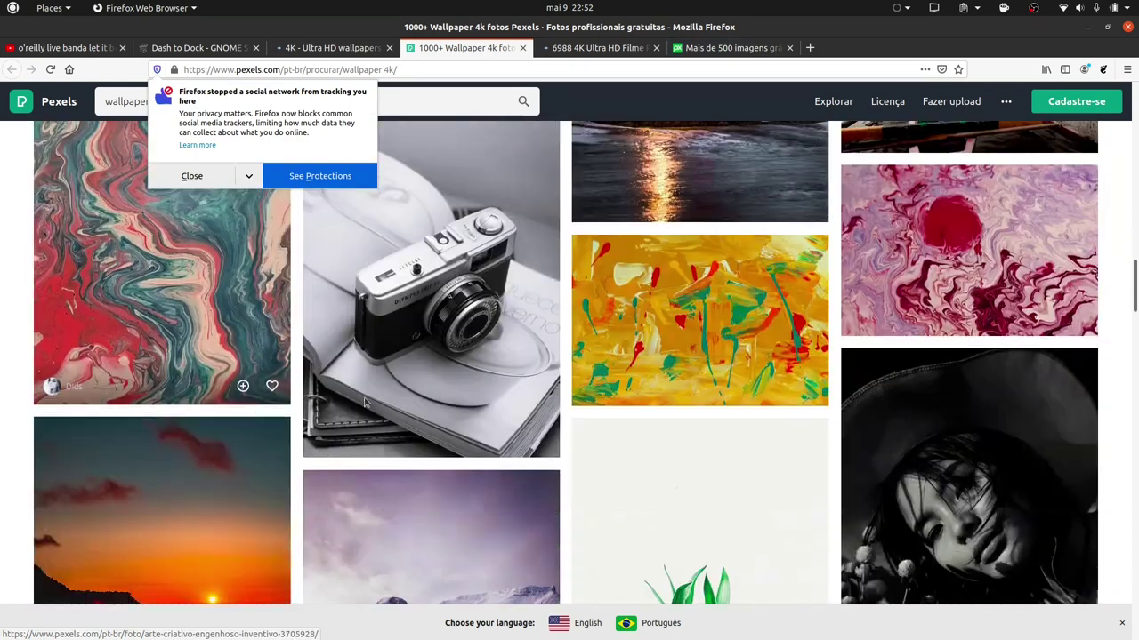
{"action": "scroll", "coordinate": [479, 408], "scroll_direction": "down", "scroll_amount": 2}
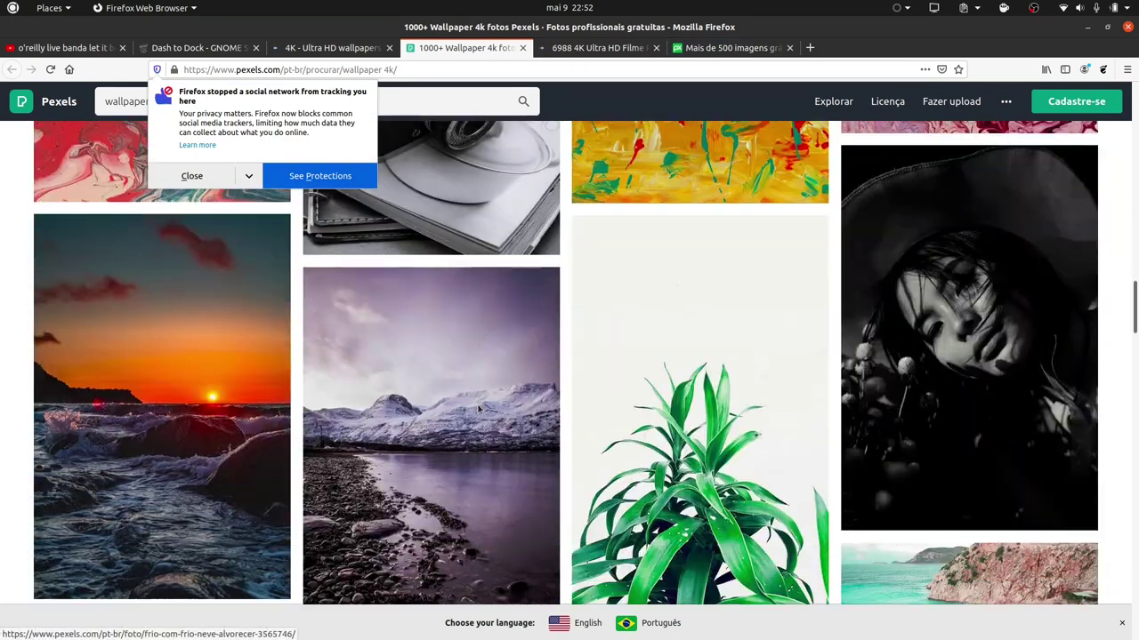
{"action": "right_click", "coordinate": [152, 310]}
{"action": "left_click", "coordinate": [178, 315]}
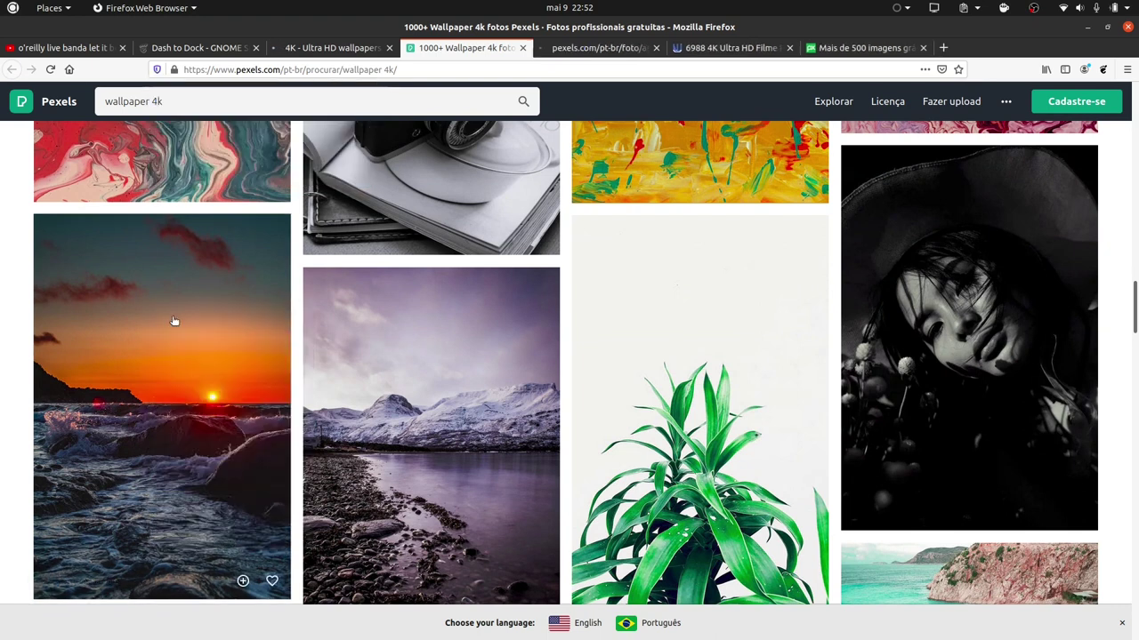
{"action": "left_click", "coordinate": [629, 51]}
On the Wallpaper Abyss tab, search the site for 'dark' wallpapers.
{"action": "key", "text": "ctrl+Tab"}
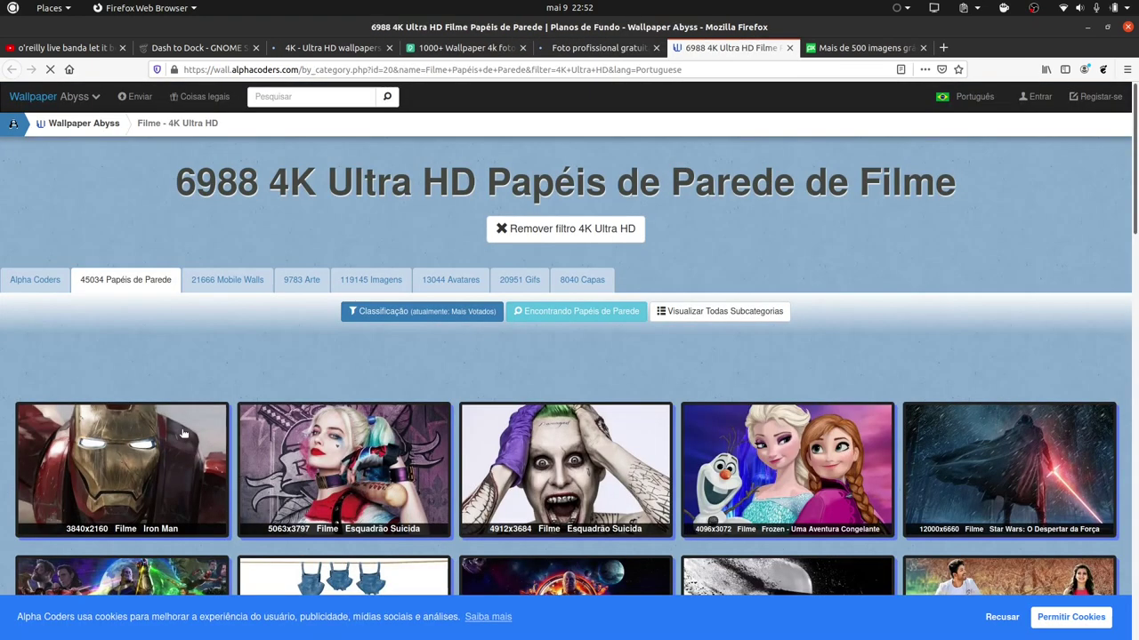
{"action": "scroll", "coordinate": [373, 387], "scroll_direction": "down", "scroll_amount": 1}
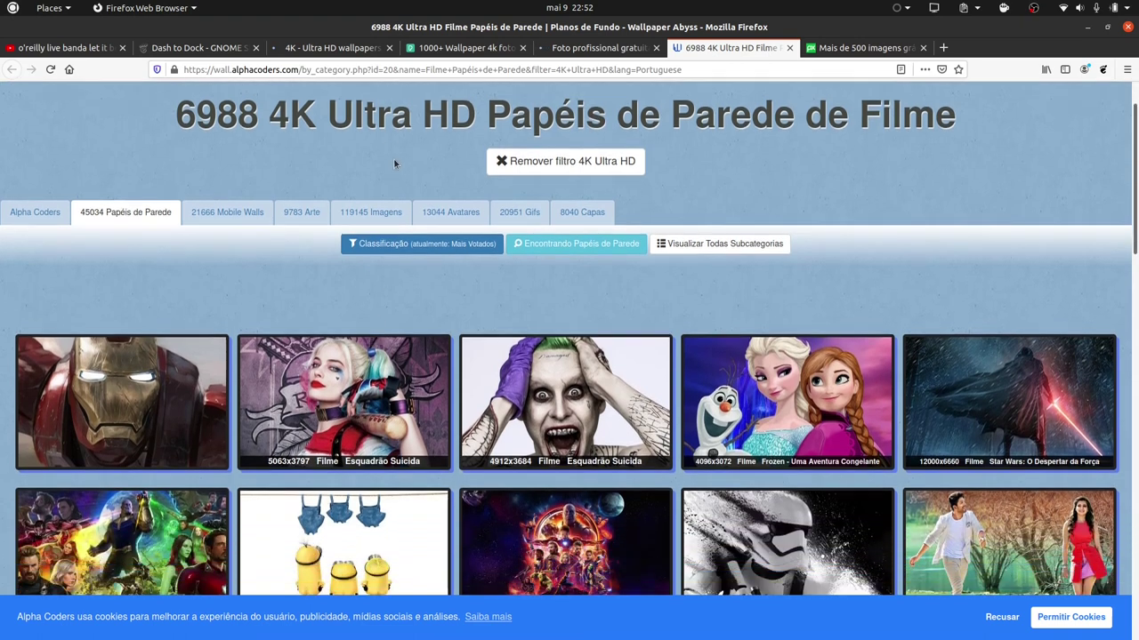
{"action": "scroll", "coordinate": [196, 222], "scroll_direction": "up", "scroll_amount": 1}
{"action": "left_click", "coordinate": [263, 97]}
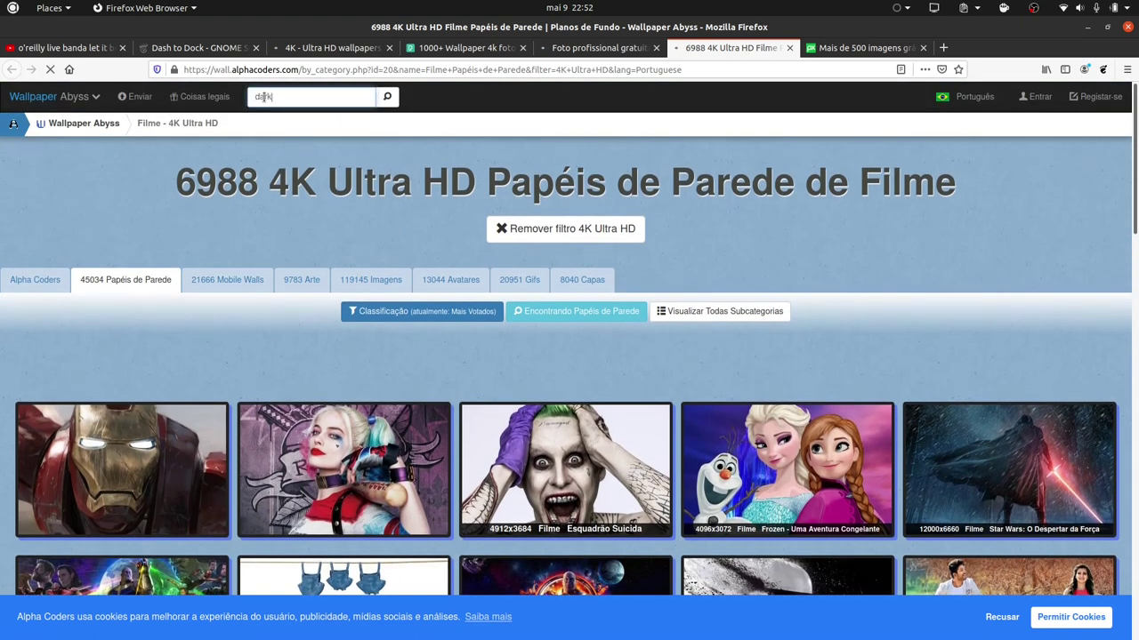
{"action": "type", "text": "dark"}
{"action": "key", "text": "Return"}
Search Wallpaper Abyss for 'flat' and open the Milky Way wallpaper in a new tab.
{"action": "scroll", "coordinate": [341, 318], "scroll_direction": "down", "scroll_amount": 1}
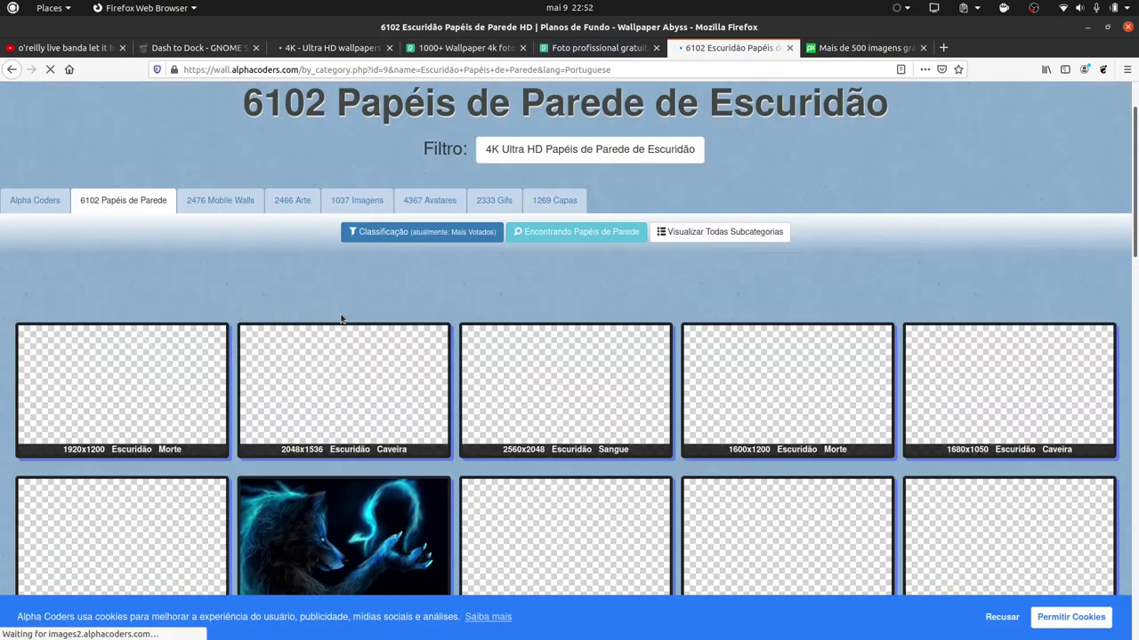
{"action": "scroll", "coordinate": [341, 319], "scroll_direction": "down", "scroll_amount": 1}
{"action": "scroll", "coordinate": [573, 347], "scroll_direction": "down", "scroll_amount": 3}
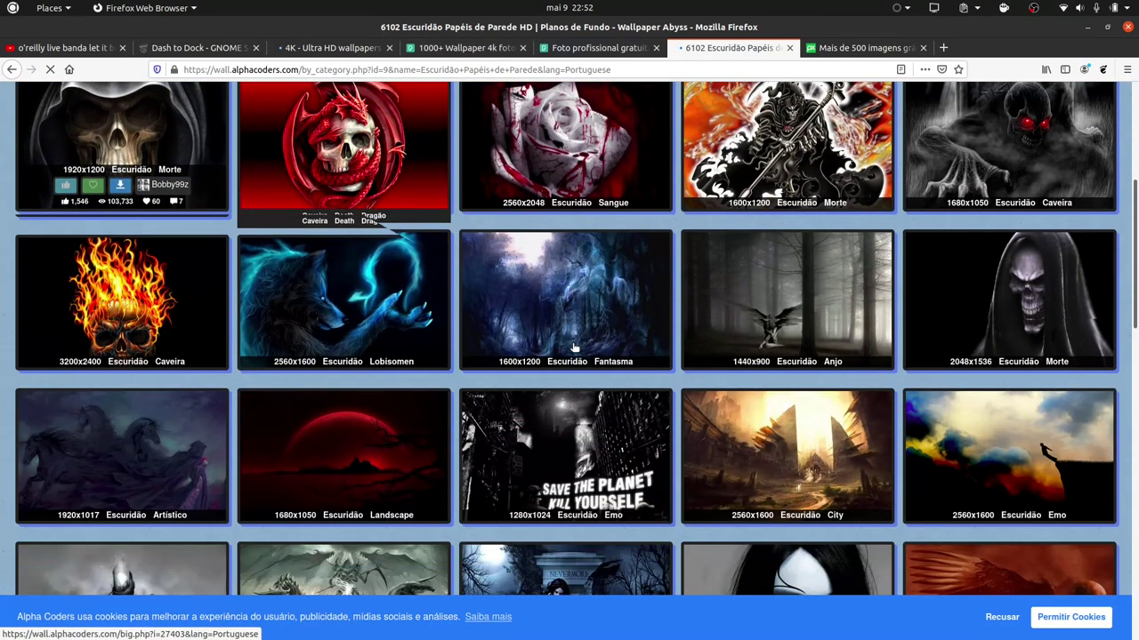
{"action": "scroll", "coordinate": [573, 347], "scroll_direction": "down", "scroll_amount": 3}
{"action": "scroll", "coordinate": [241, 307], "scroll_direction": "up", "scroll_amount": 5}
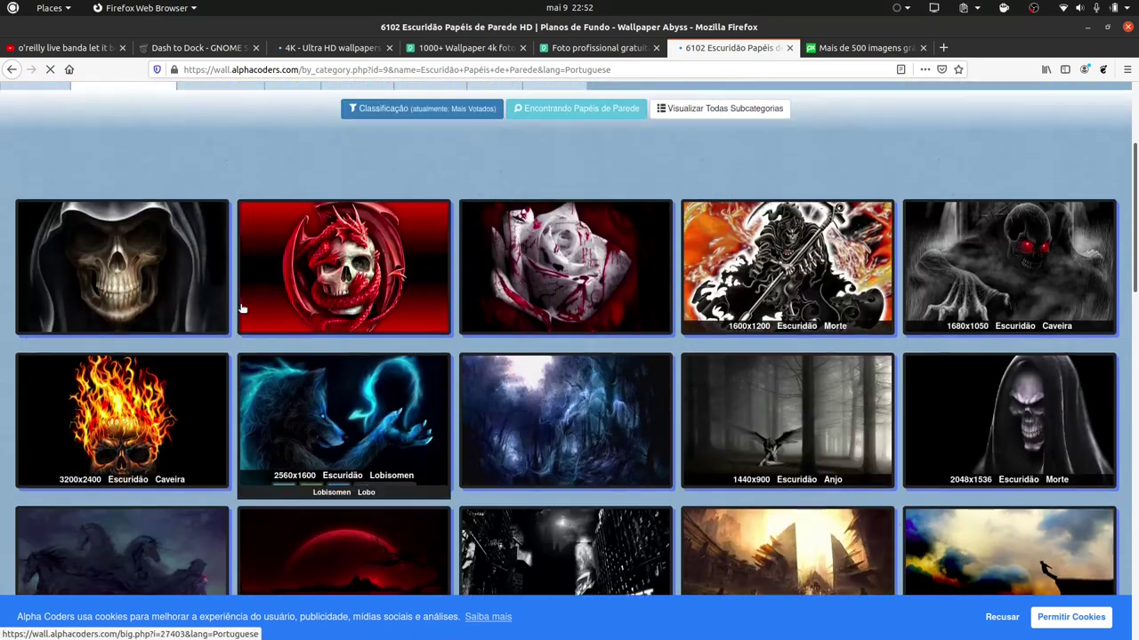
{"action": "scroll", "coordinate": [241, 308], "scroll_direction": "up", "scroll_amount": 3}
{"action": "left_click", "coordinate": [260, 100]}
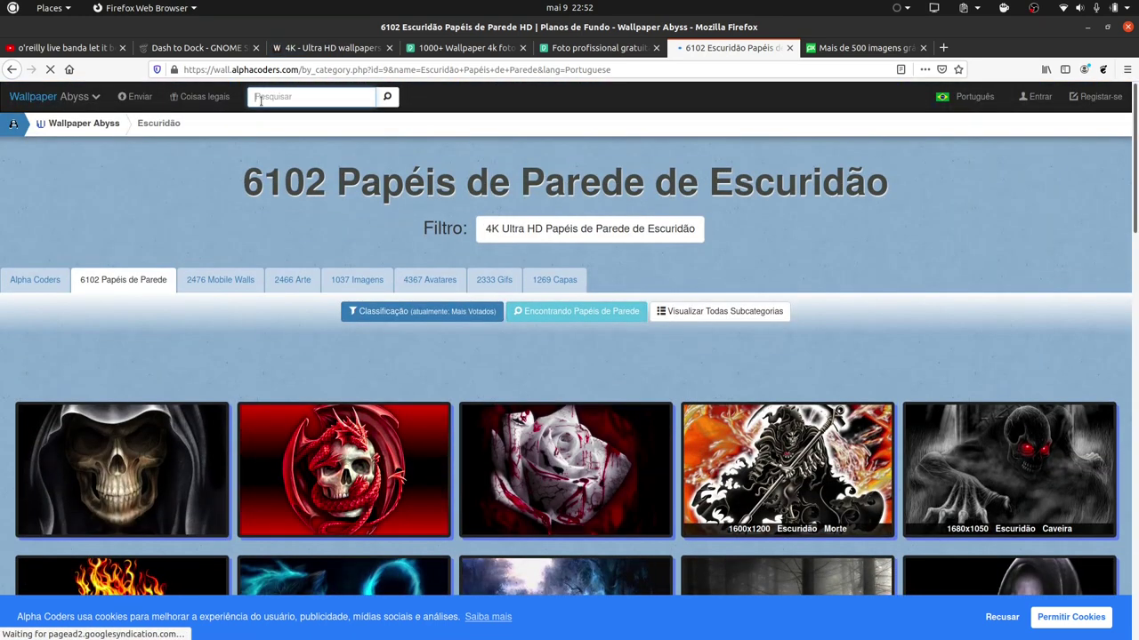
{"action": "type", "text": "fla"}
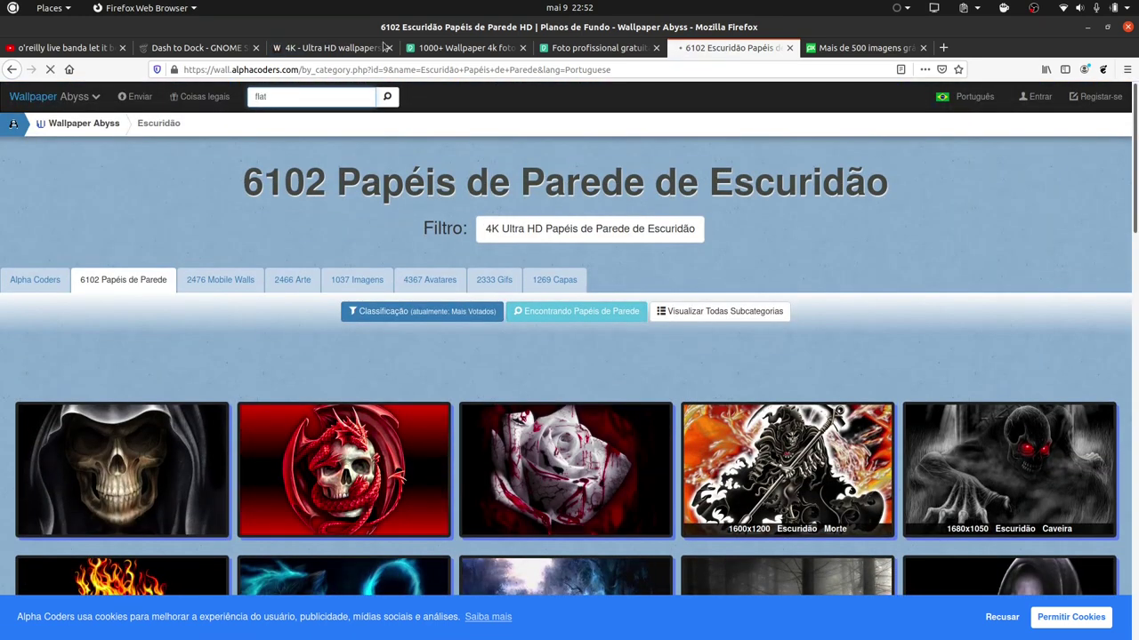
{"action": "type", "text": "t"}
{"action": "key", "text": "Return"}
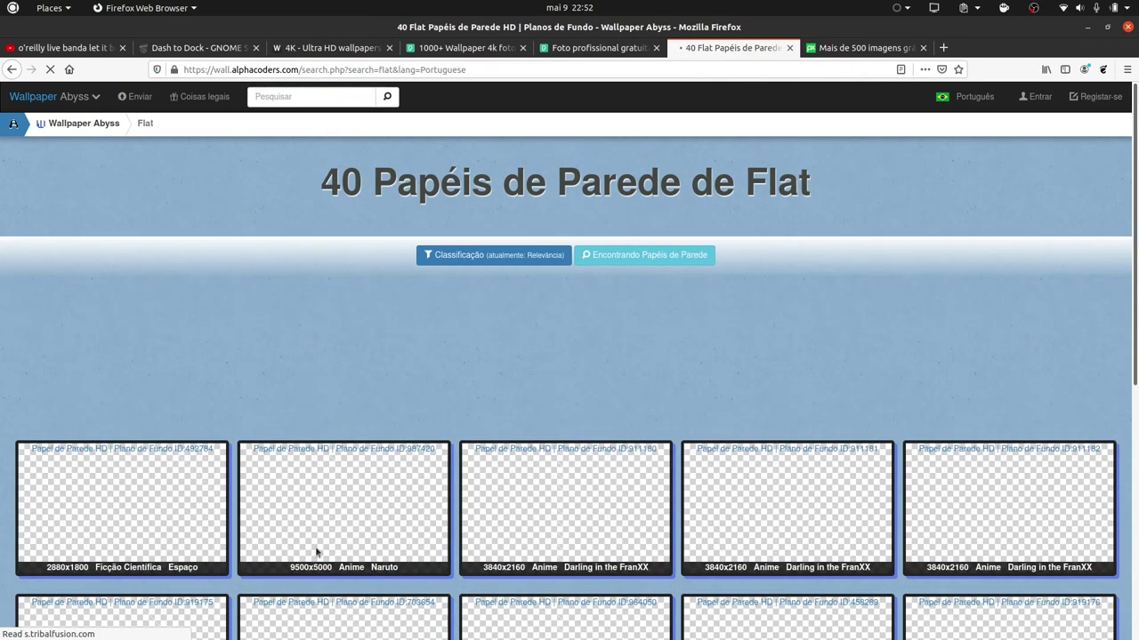
{"action": "scroll", "coordinate": [305, 503], "scroll_direction": "down", "scroll_amount": 3}
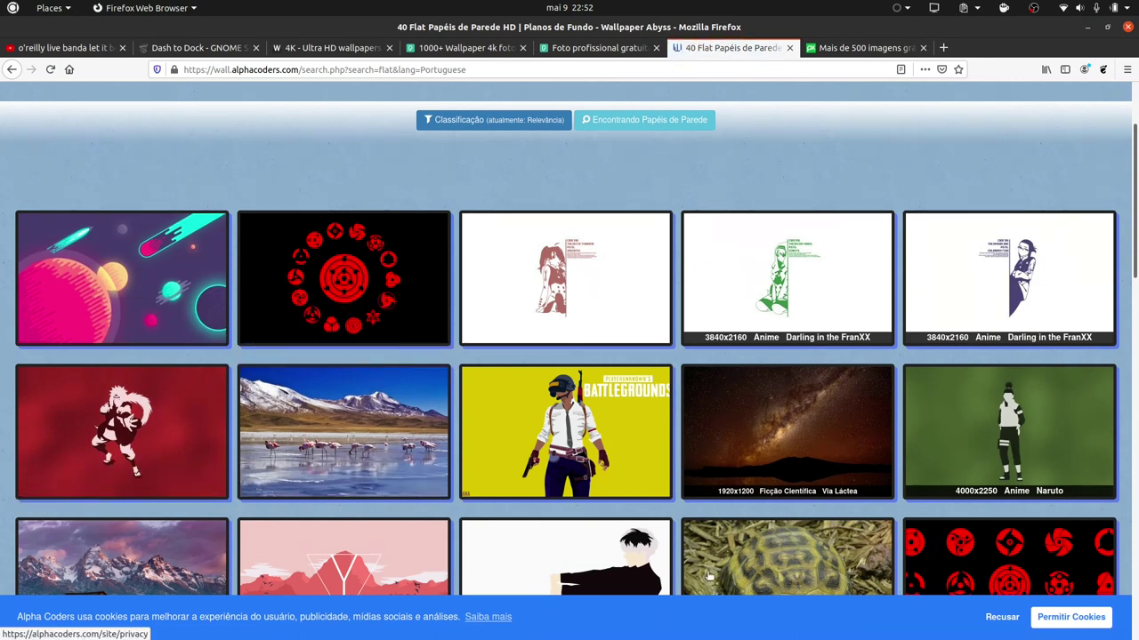
{"action": "right_click", "coordinate": [806, 395]}
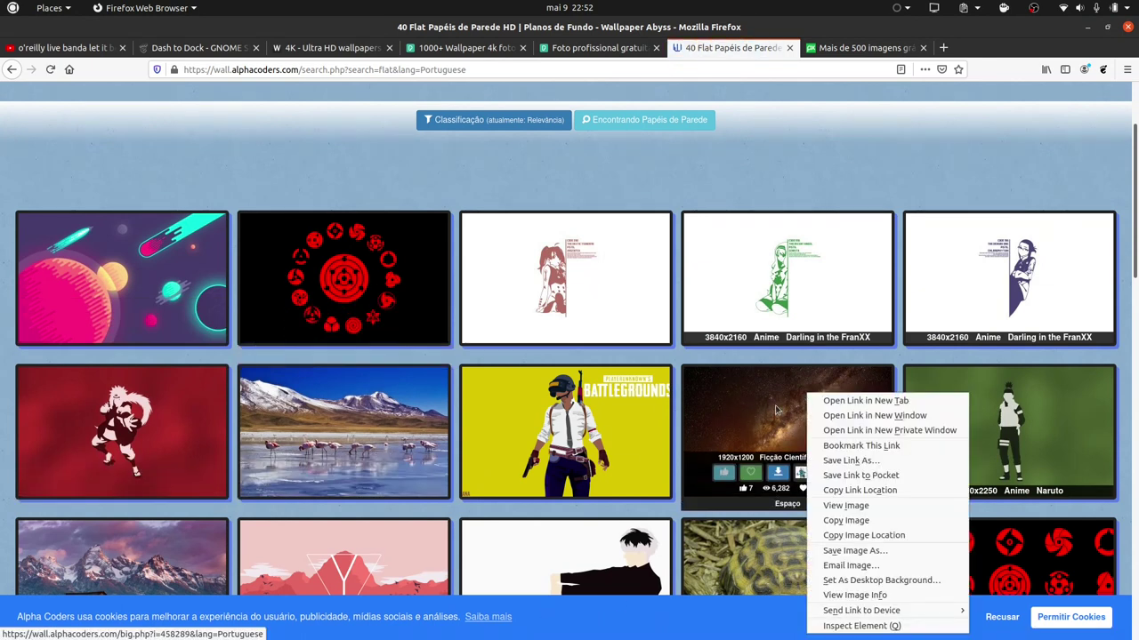
{"action": "left_click", "coordinate": [826, 404]}
Bring the Terminal showing the flat-remix install progress back to the front.
{"action": "scroll", "coordinate": [825, 408], "scroll_direction": "down", "scroll_amount": 5}
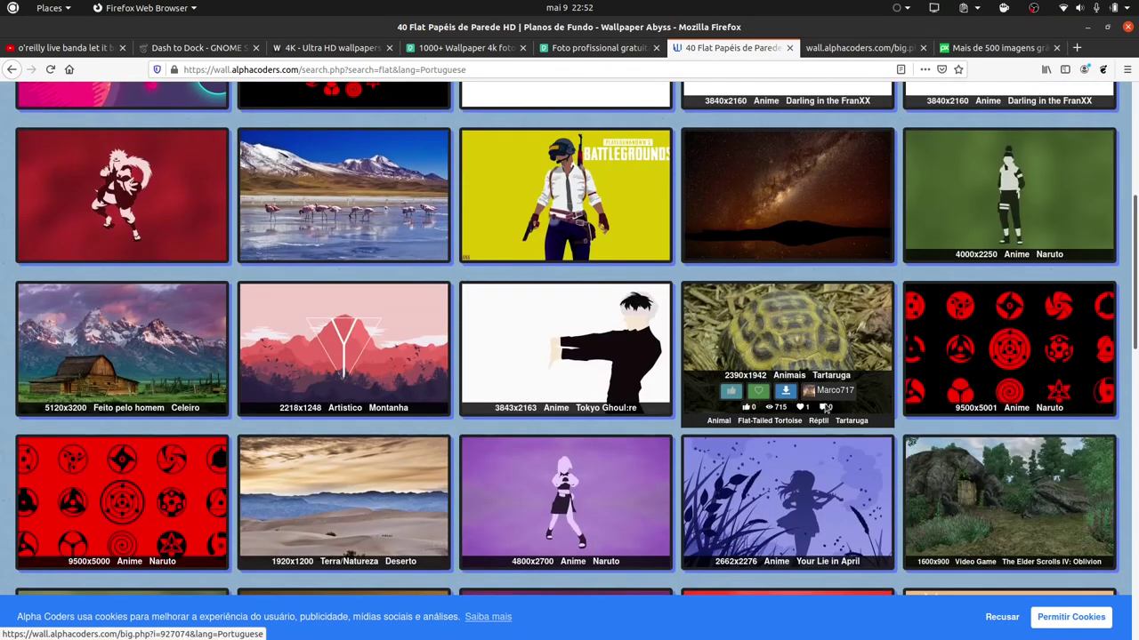
{"action": "scroll", "coordinate": [347, 542], "scroll_direction": "down", "scroll_amount": 1}
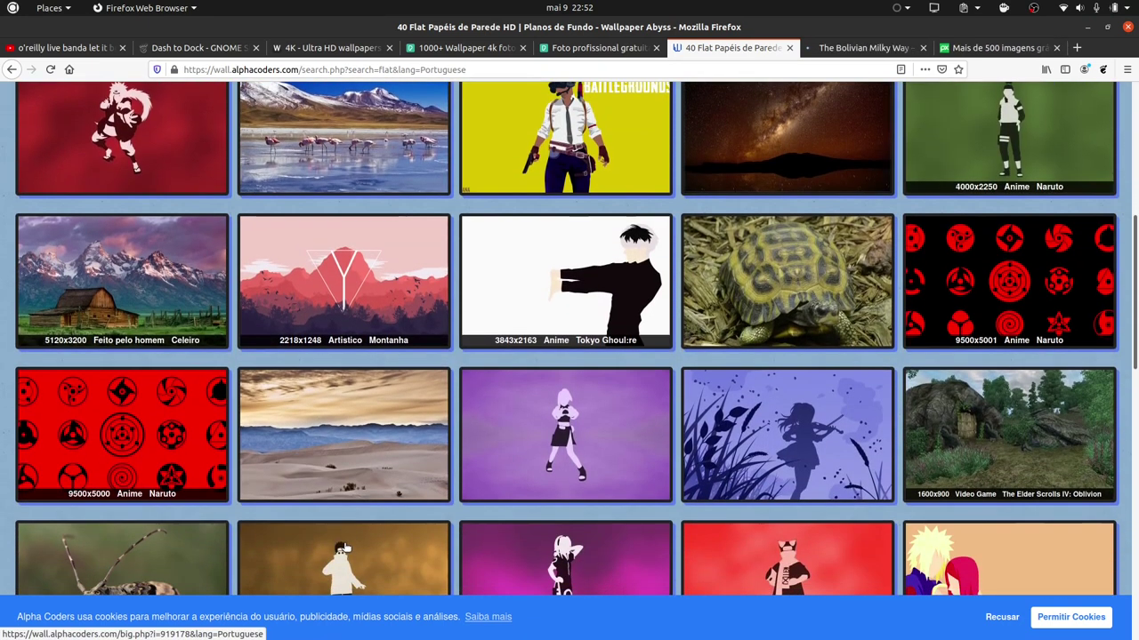
{"action": "scroll", "coordinate": [265, 342], "scroll_direction": "down", "scroll_amount": 1}
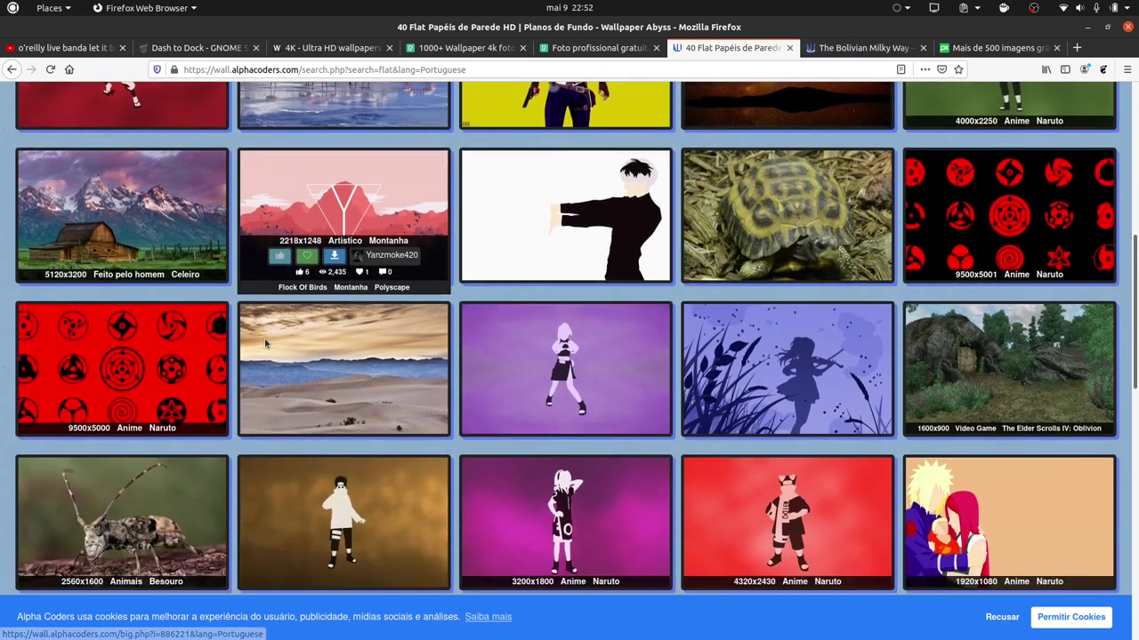
{"action": "scroll", "coordinate": [265, 342], "scroll_direction": "down", "scroll_amount": 5}
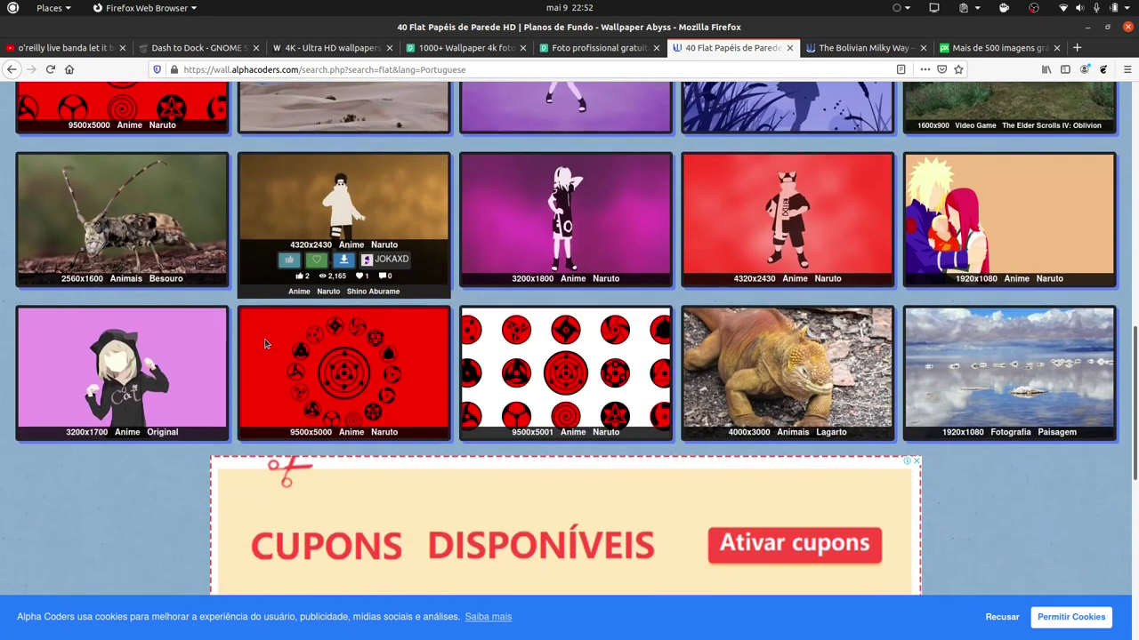
{"action": "scroll", "coordinate": [265, 342], "scroll_direction": "down", "scroll_amount": 7}
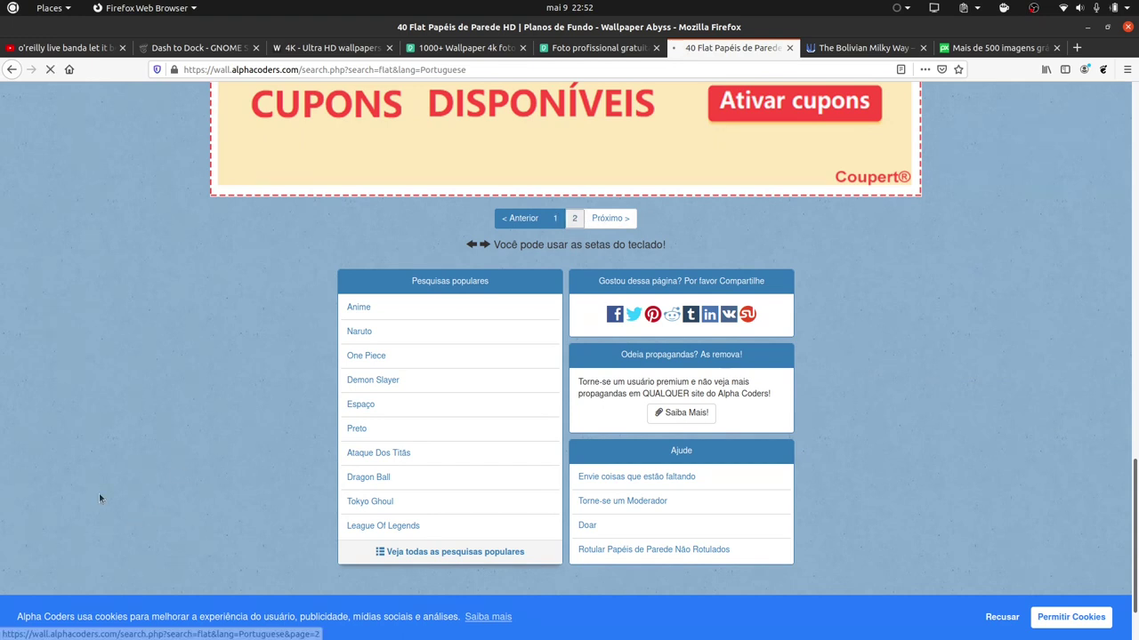
{"action": "mouse_move", "coordinate": [11, 328]}
{"action": "left_click", "coordinate": [14, 406]}
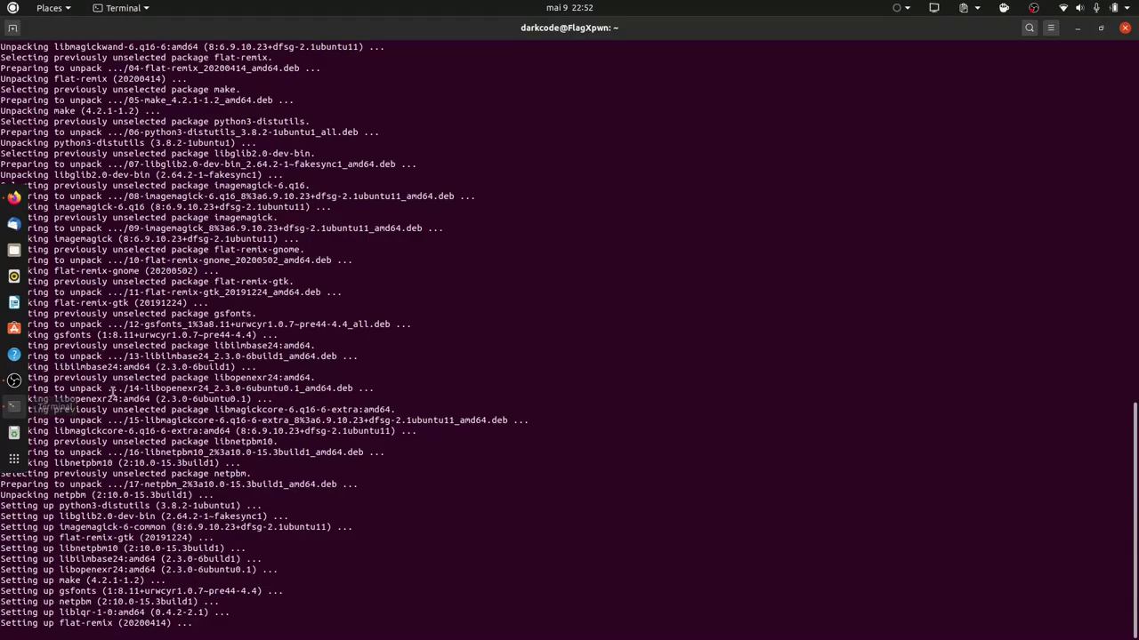
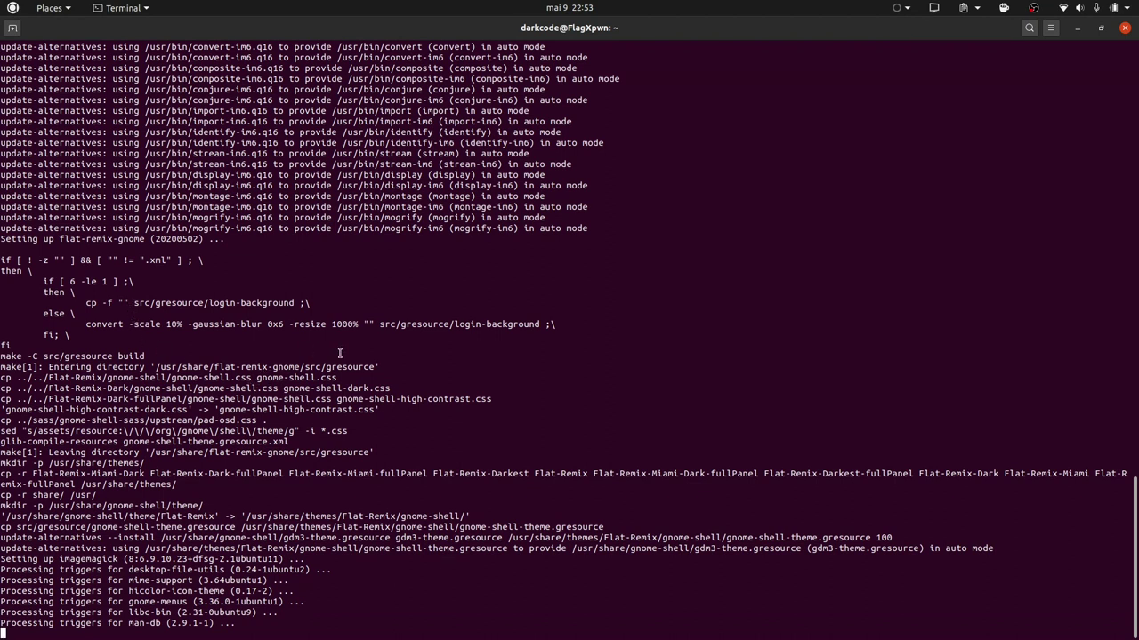
Minimize Terminal to bring back Firefox's Wallpaper Abyss page of flat wallpapers.
{"action": "mouse_move", "coordinate": [4, 222]}
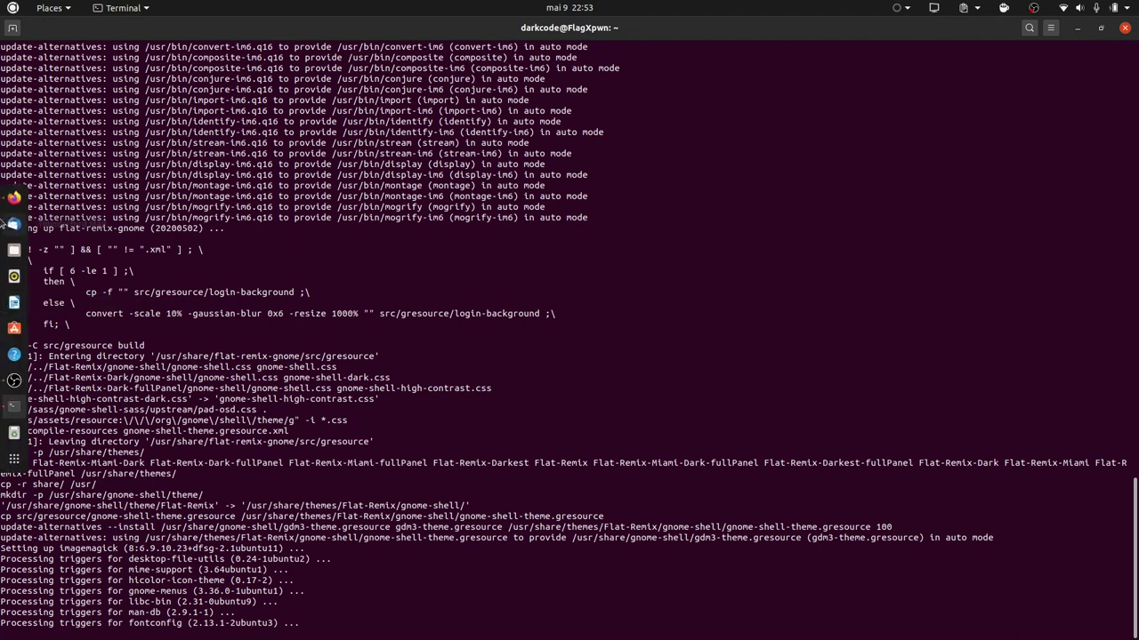
{"action": "left_click", "coordinate": [1076, 27]}
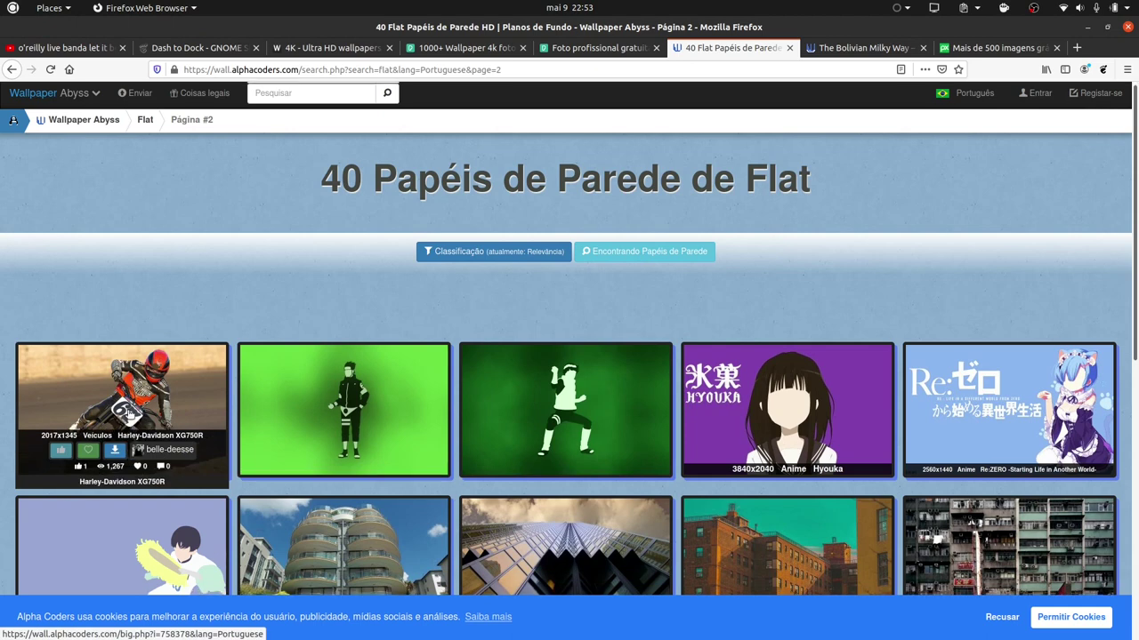
From The Bolivian Milky Way page, open the Earth-horizon Milky Way and Milky Way Sky over House wallpapers in new tabs.
{"action": "scroll", "coordinate": [448, 285], "scroll_direction": "down", "scroll_amount": 3}
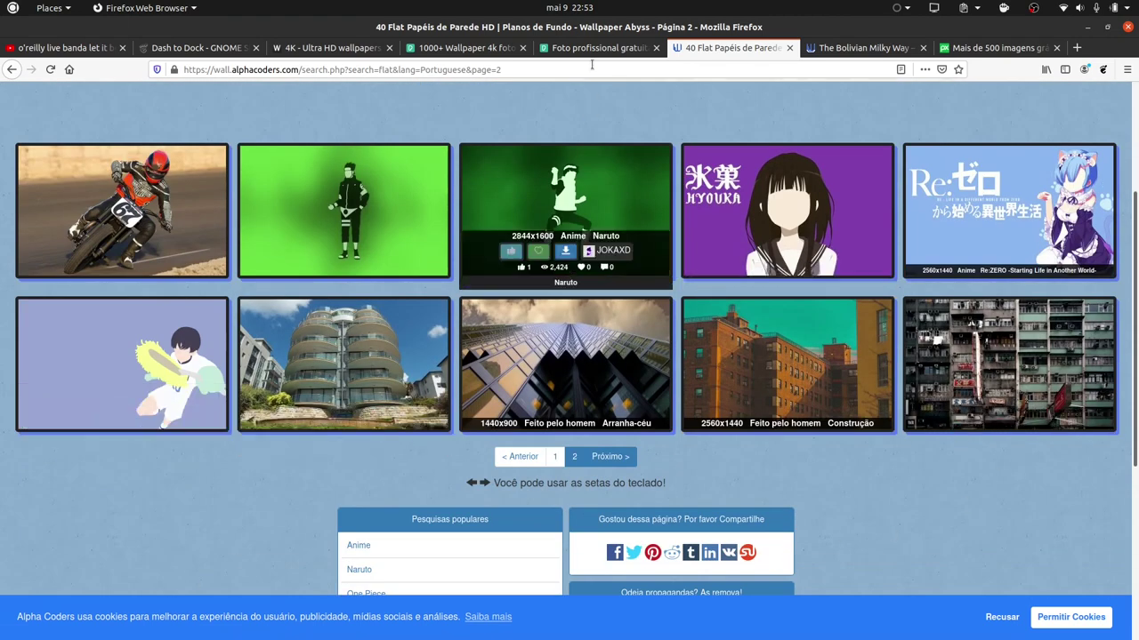
{"action": "left_click", "coordinate": [604, 48]}
{"action": "left_click", "coordinate": [863, 48]}
{"action": "scroll", "coordinate": [513, 347], "scroll_direction": "down", "scroll_amount": 7}
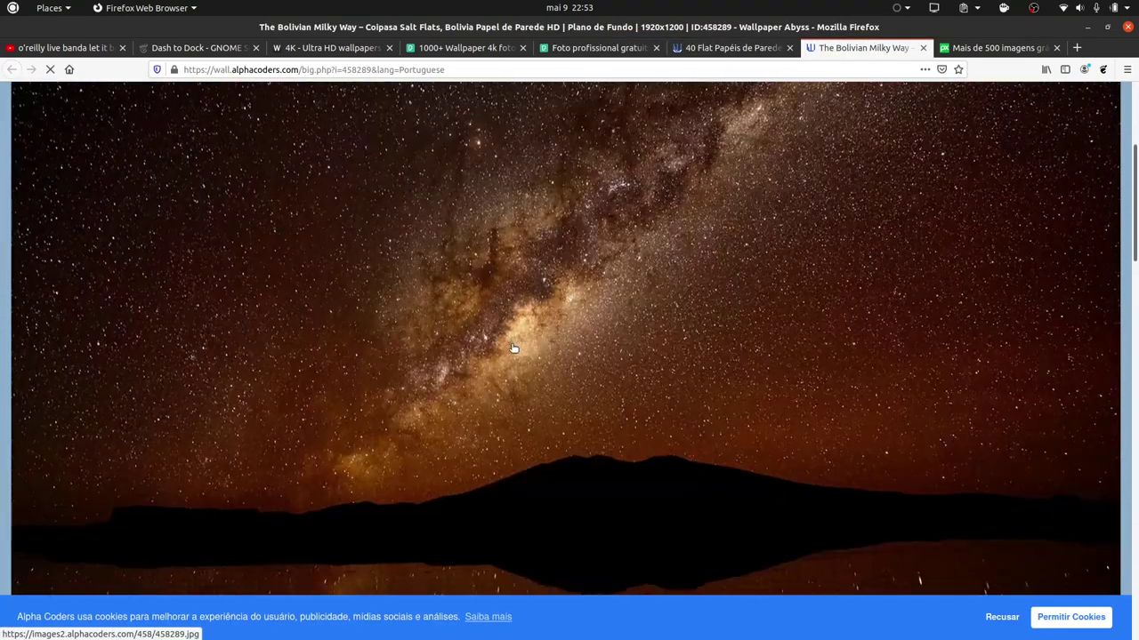
{"action": "scroll", "coordinate": [513, 346], "scroll_direction": "down", "scroll_amount": 15}
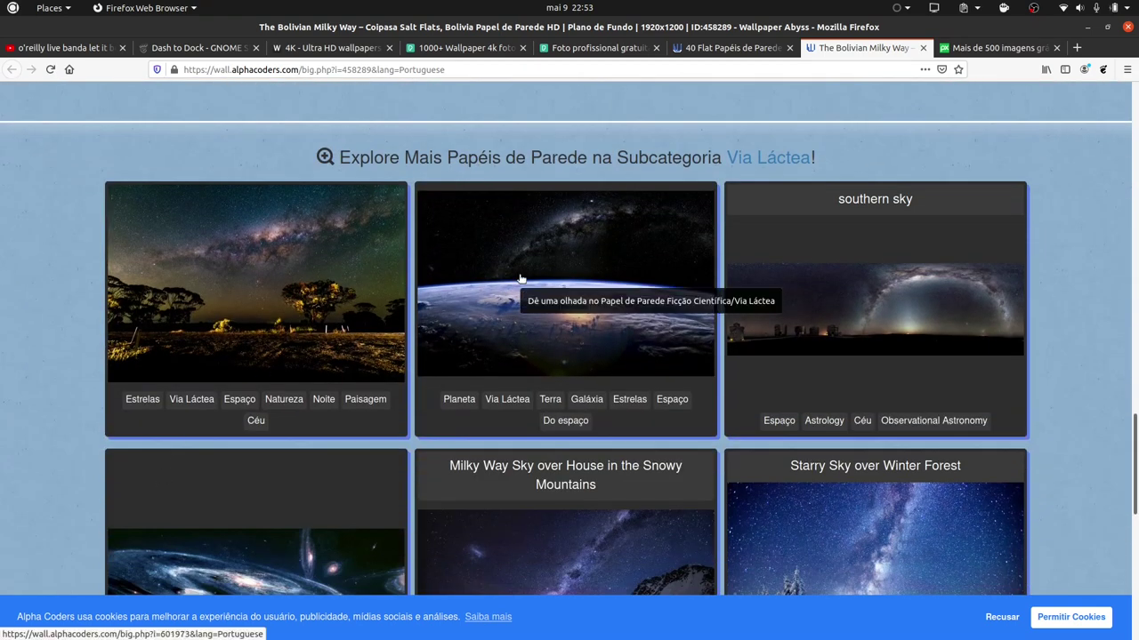
{"action": "middle_click", "coordinate": [523, 251]}
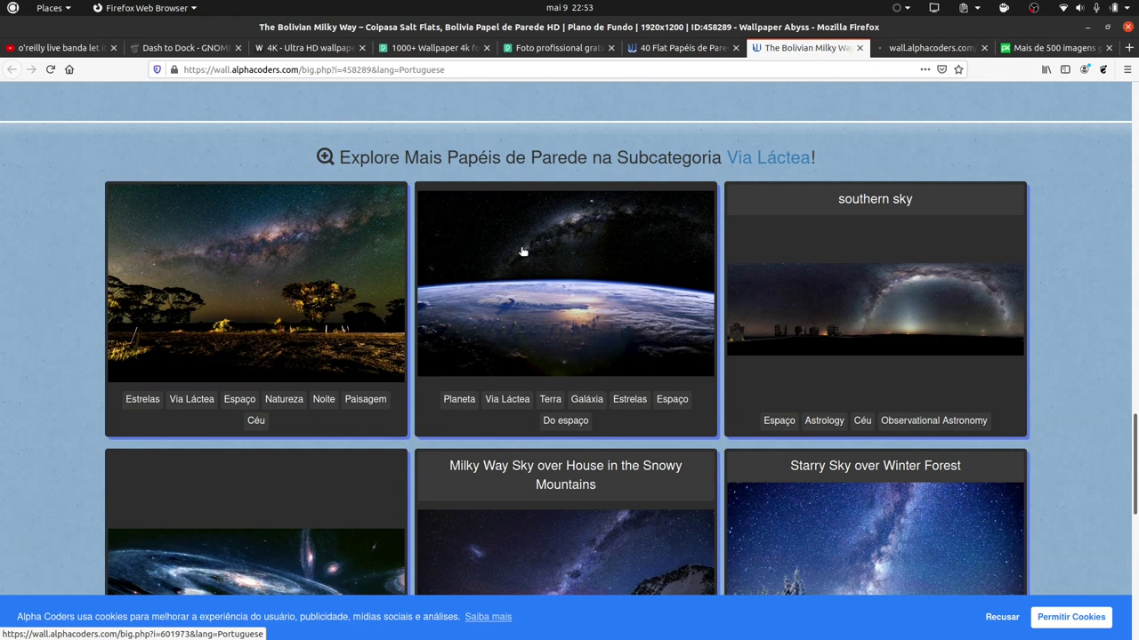
{"action": "scroll", "coordinate": [242, 389], "scroll_direction": "down", "scroll_amount": 3}
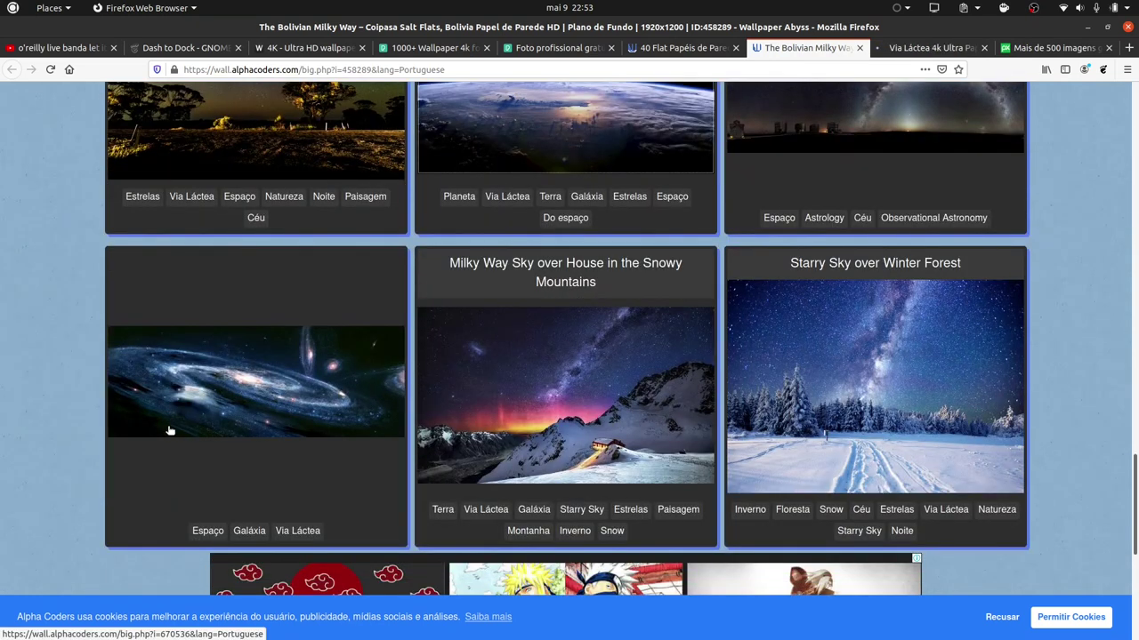
{"action": "middle_click", "coordinate": [559, 402]}
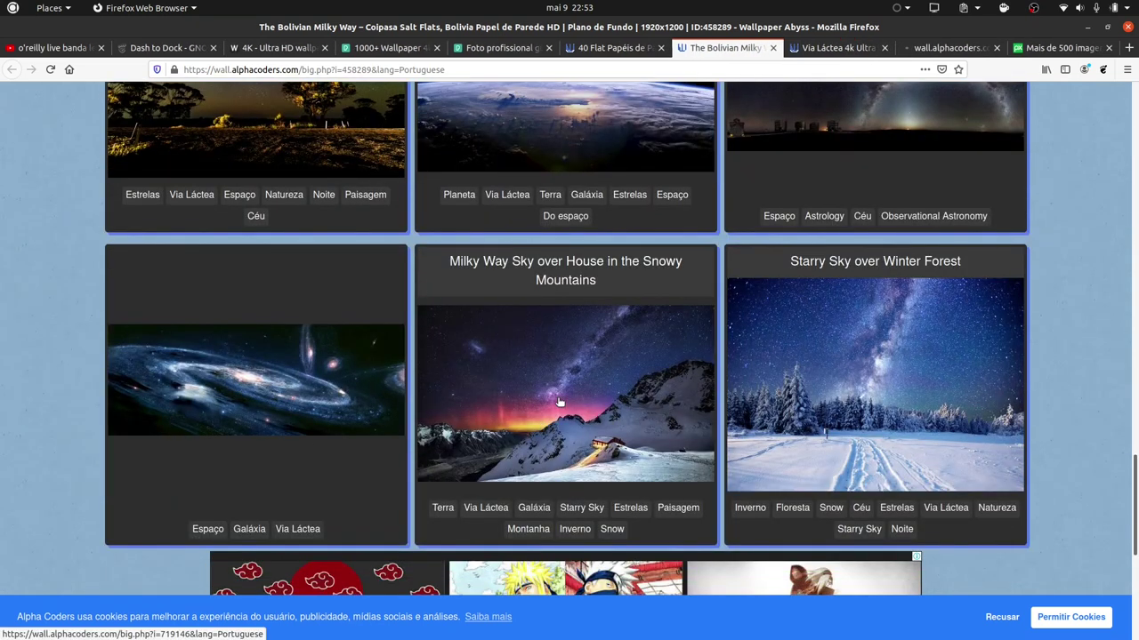
{"action": "scroll", "coordinate": [587, 383], "scroll_direction": "down", "scroll_amount": 6}
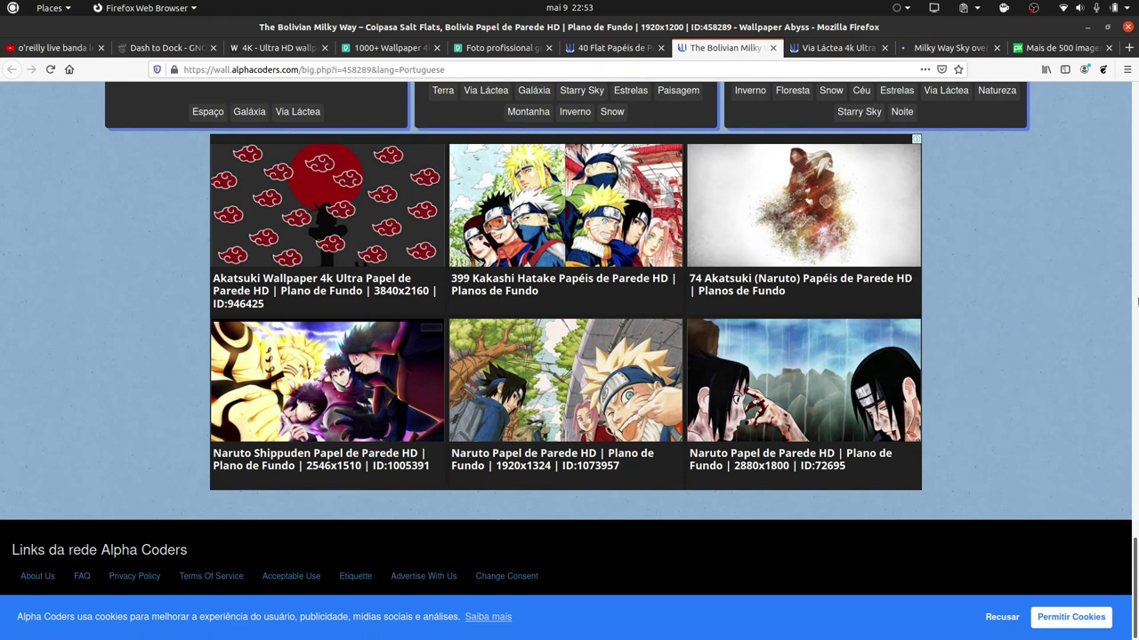
Go to the Via Láctea 4k Ultra wallpaper page and bring up the image's context menu.
{"action": "left_click", "coordinate": [1137, 302]}
{"action": "scroll", "coordinate": [1070, 160], "scroll_direction": "up", "scroll_amount": 10}
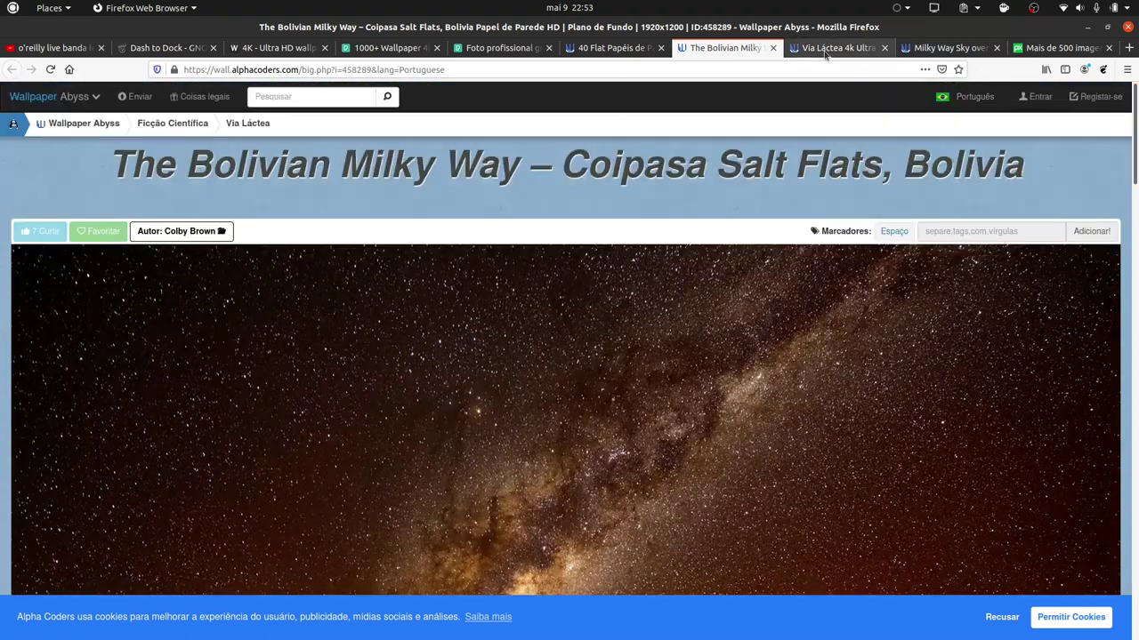
{"action": "left_click", "coordinate": [836, 47]}
{"action": "scroll", "coordinate": [620, 301], "scroll_direction": "down", "scroll_amount": 1}
{"action": "scroll", "coordinate": [551, 320], "scroll_direction": "down", "scroll_amount": 4}
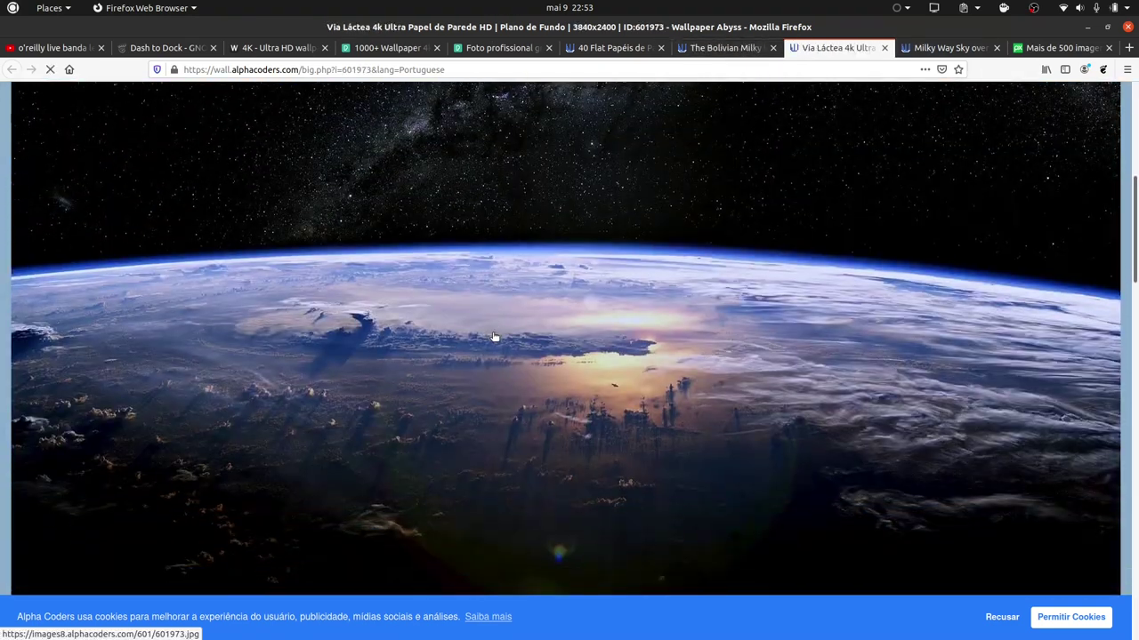
{"action": "scroll", "coordinate": [495, 336], "scroll_direction": "down", "scroll_amount": 5}
{"action": "scroll", "coordinate": [288, 242], "scroll_direction": "down", "scroll_amount": 6}
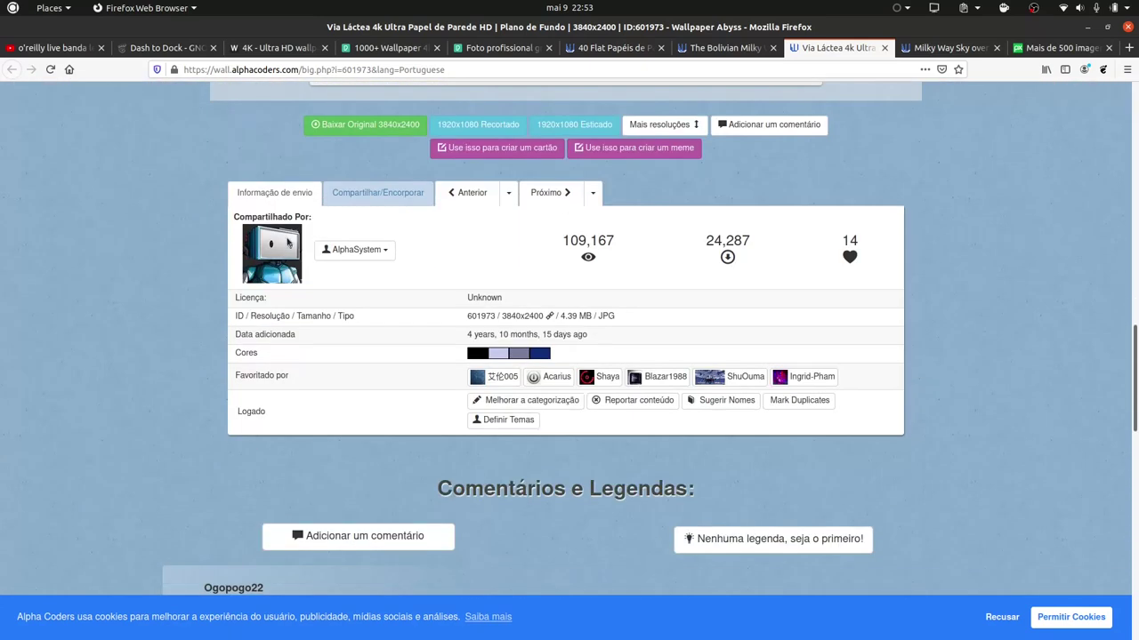
{"action": "scroll", "coordinate": [287, 242], "scroll_direction": "down", "scroll_amount": 10}
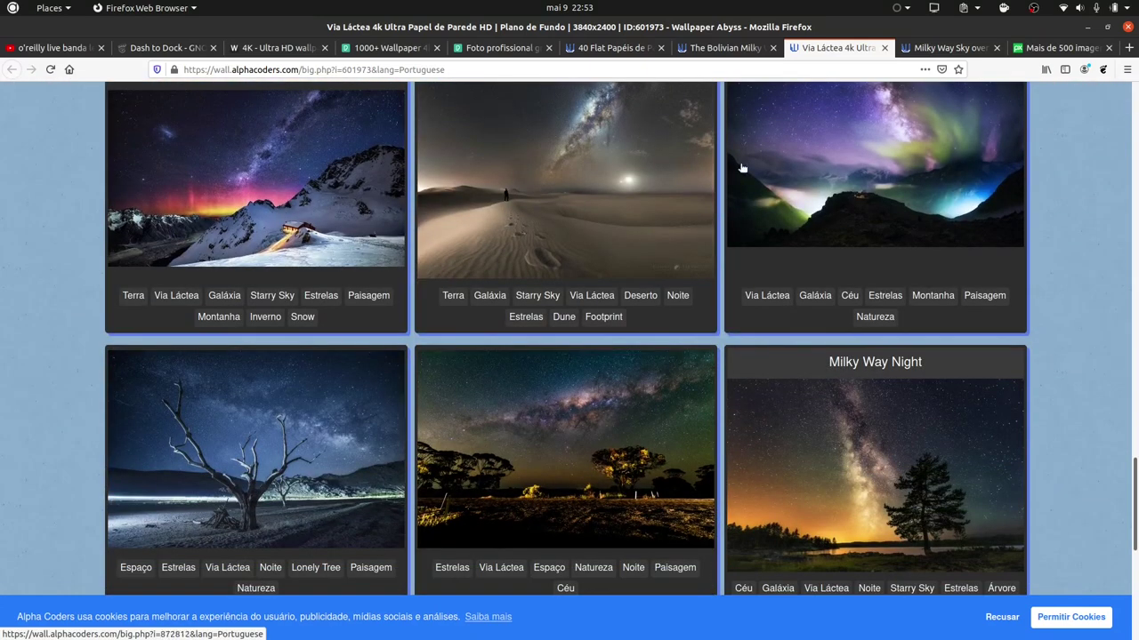
{"action": "scroll", "coordinate": [770, 448], "scroll_direction": "down", "scroll_amount": 5}
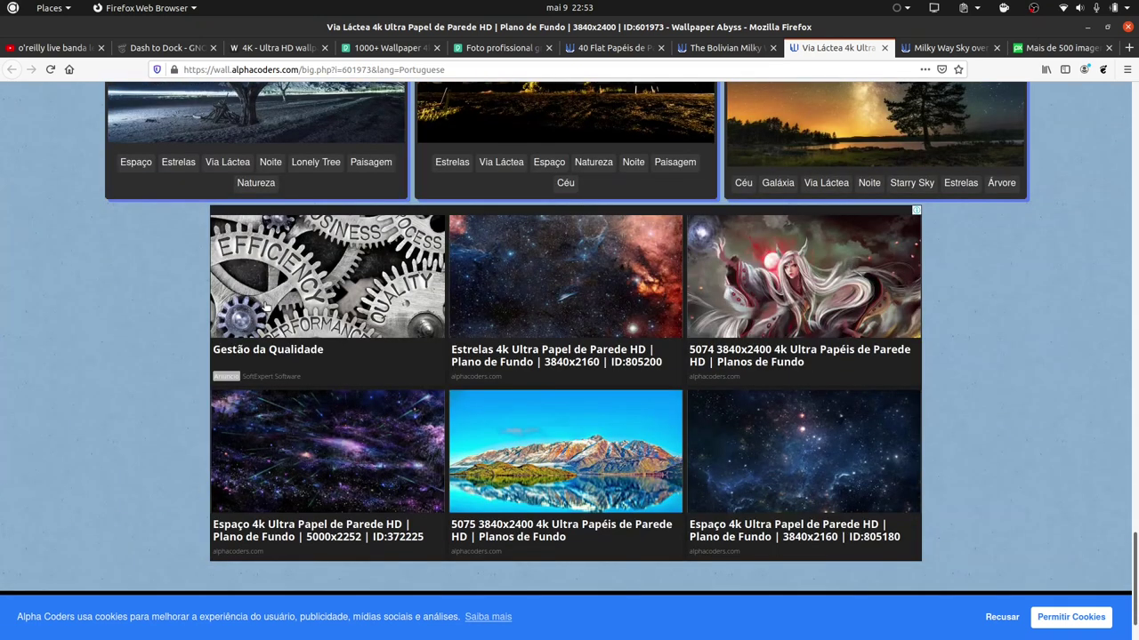
{"action": "scroll", "coordinate": [541, 364], "scroll_direction": "up", "scroll_amount": 15}
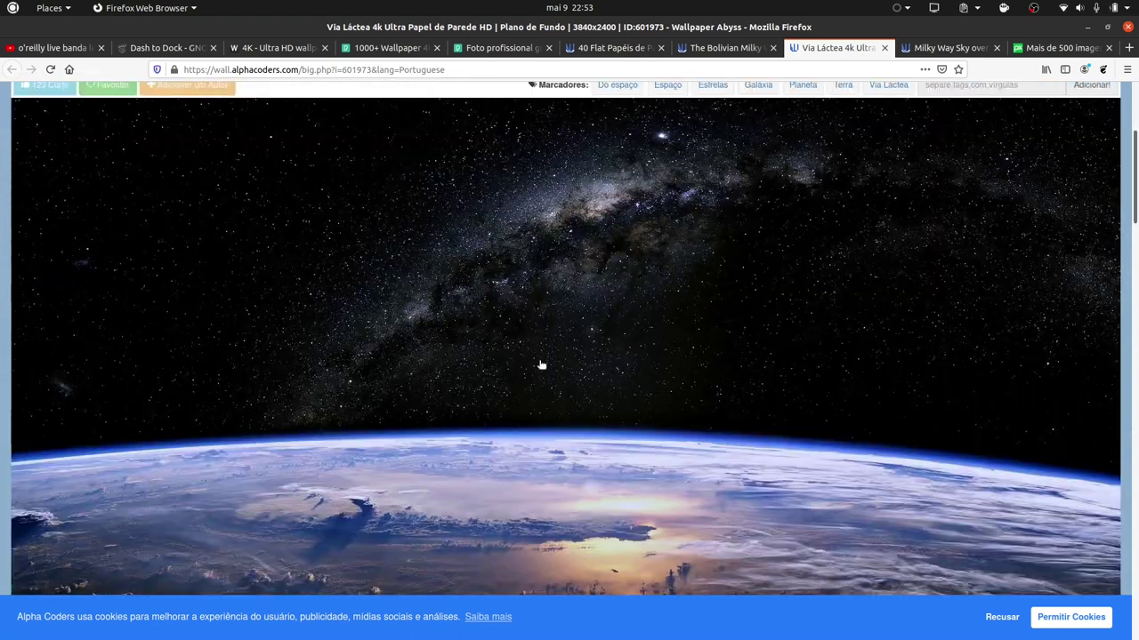
{"action": "right_click", "coordinate": [523, 365]}
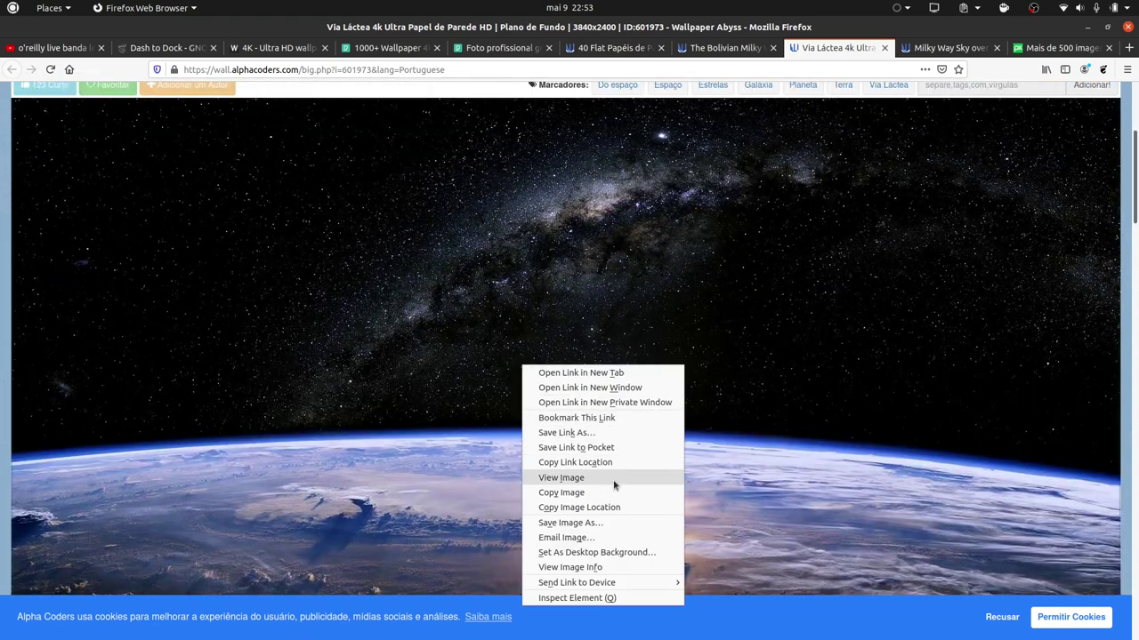
Save the Earth-horizon Milky Way image into a new 'wallpaper' folder inside Pictures.
{"action": "left_click", "coordinate": [596, 527]}
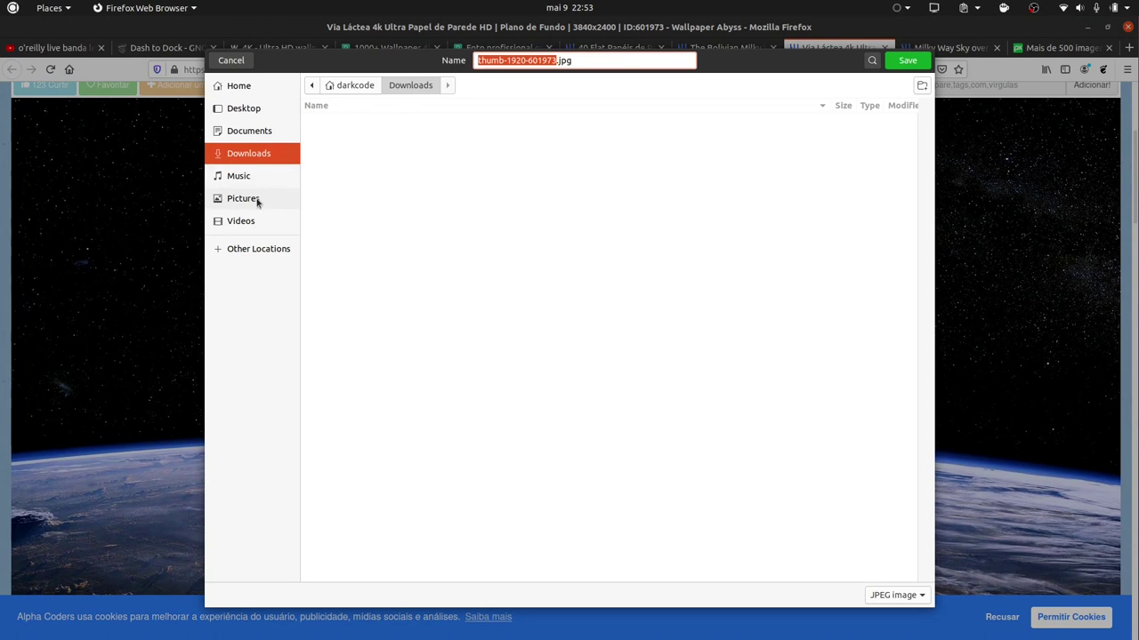
{"action": "left_click", "coordinate": [257, 200]}
{"action": "left_click", "coordinate": [921, 87]}
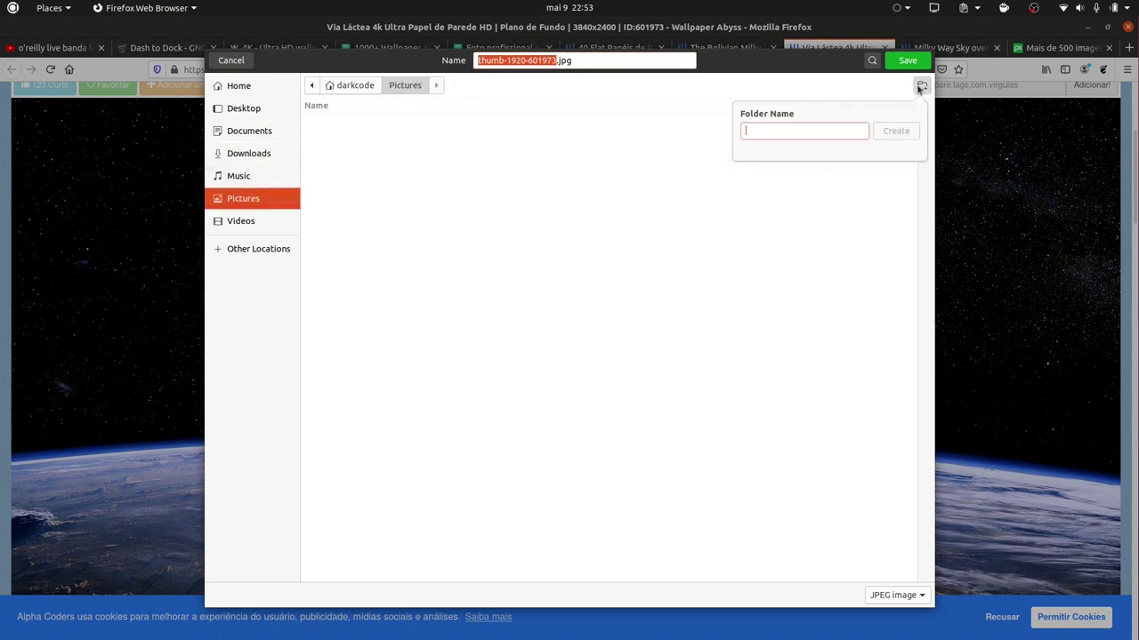
{"action": "type", "text": "wallpaper"}
{"action": "key", "text": "Return"}
{"action": "left_click", "coordinate": [901, 60]}
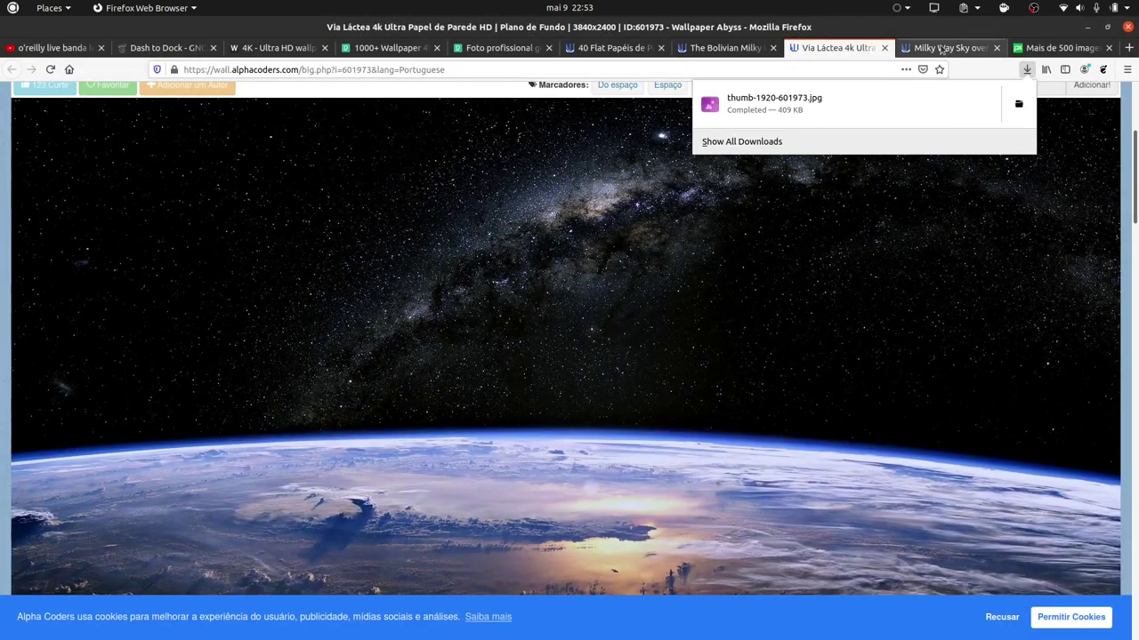
Save the Milky Way Sky over House snowy-mountain image into the same wallpaper folder.
{"action": "left_click", "coordinate": [940, 48]}
{"action": "scroll", "coordinate": [529, 324], "scroll_direction": "down", "scroll_amount": 6}
{"action": "right_click", "coordinate": [457, 181]}
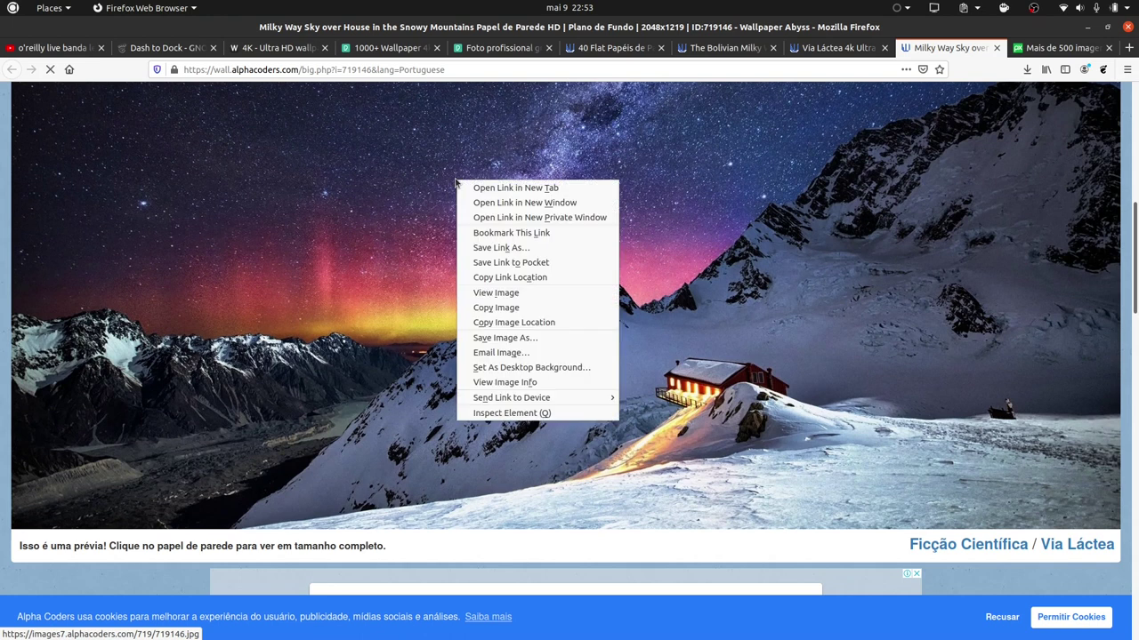
{"action": "left_click", "coordinate": [513, 338]}
{"action": "left_click", "coordinate": [907, 62]}
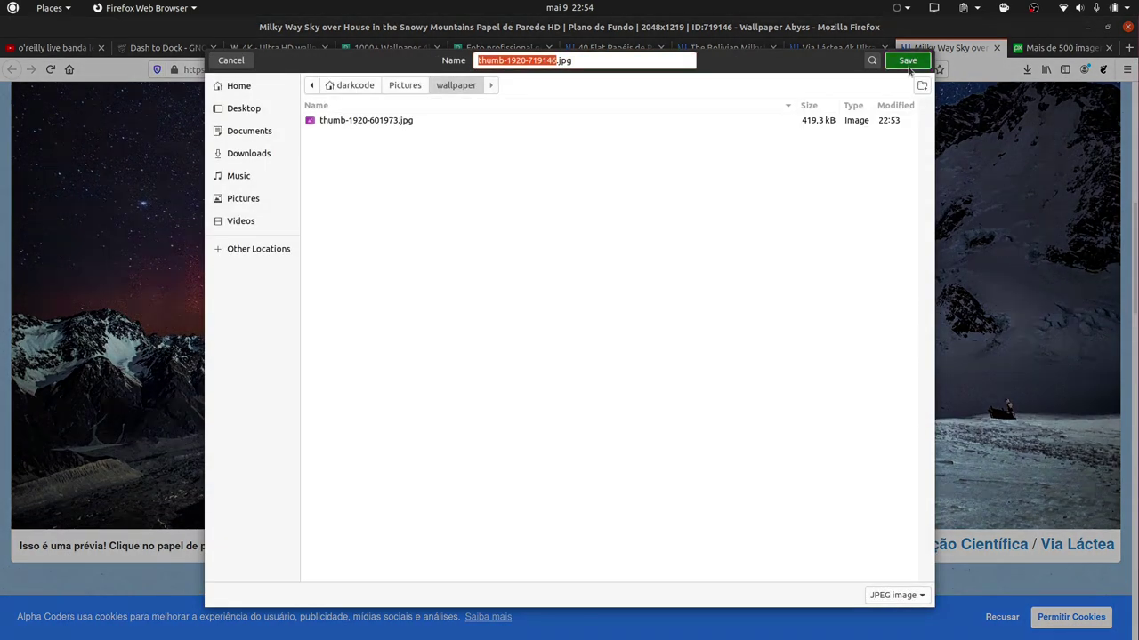
Scroll back to the top and put the cursor in the Wallpaper Abyss search field.
{"action": "scroll", "coordinate": [569, 356], "scroll_direction": "down", "scroll_amount": 10}
{"action": "scroll", "coordinate": [1130, 500], "scroll_direction": "down", "scroll_amount": 10}
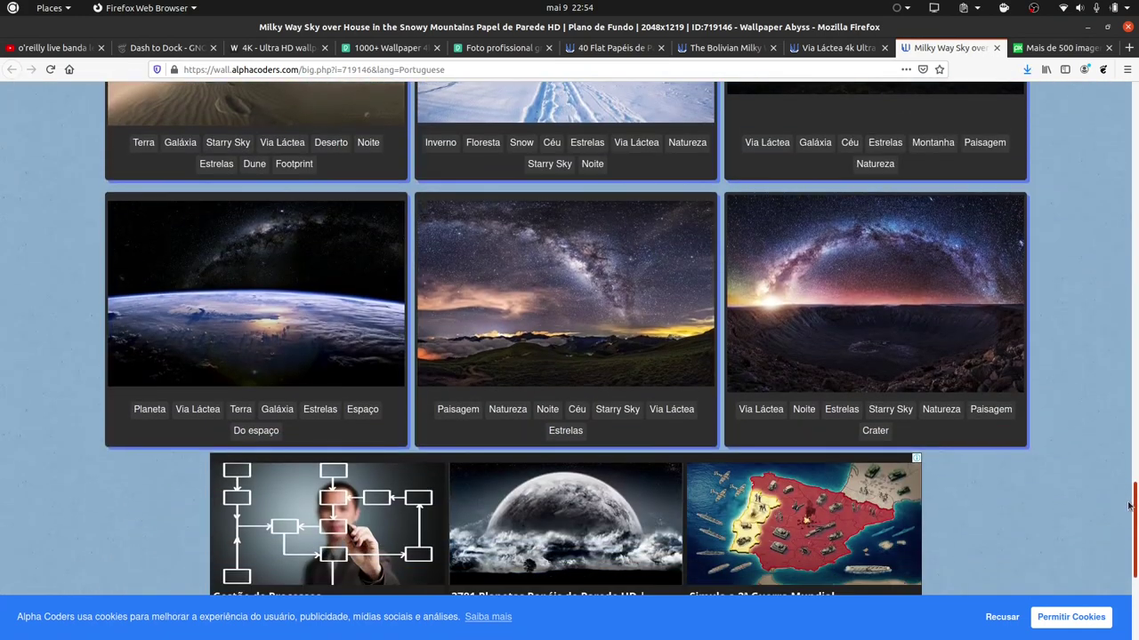
{"action": "left_click_drag", "start_coordinate": [1130, 500], "coordinate": [1132, 89]}
{"action": "left_click", "coordinate": [278, 96]}
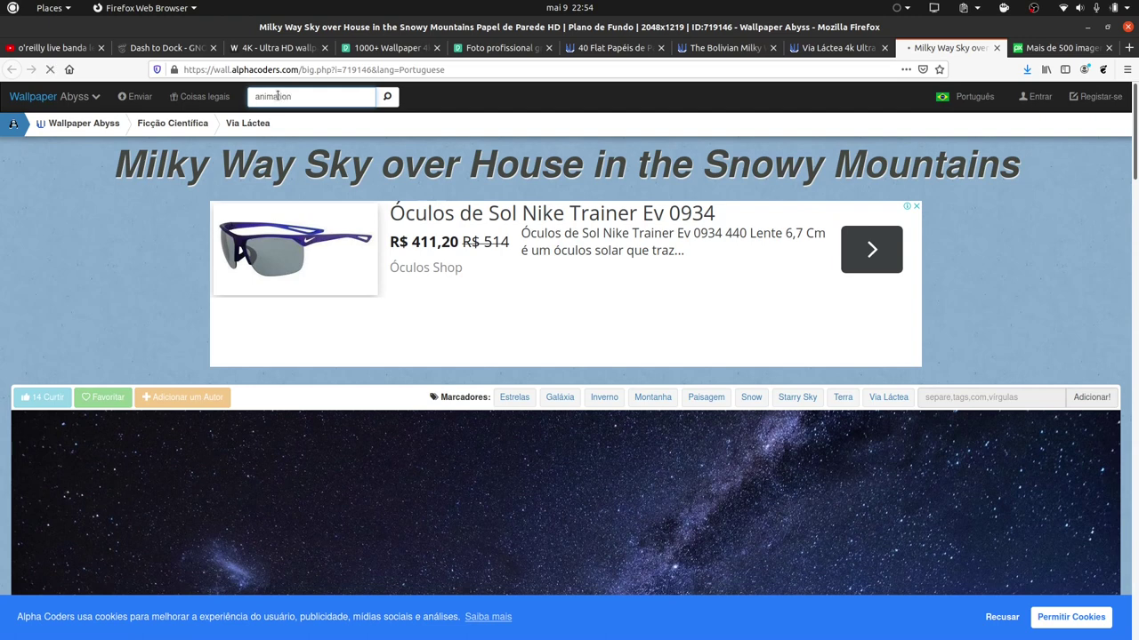
Open the green Wings of Freedom anime wallpaper from the search results in a new tab.
{"action": "scroll", "coordinate": [355, 425], "scroll_direction": "down", "scroll_amount": 3}
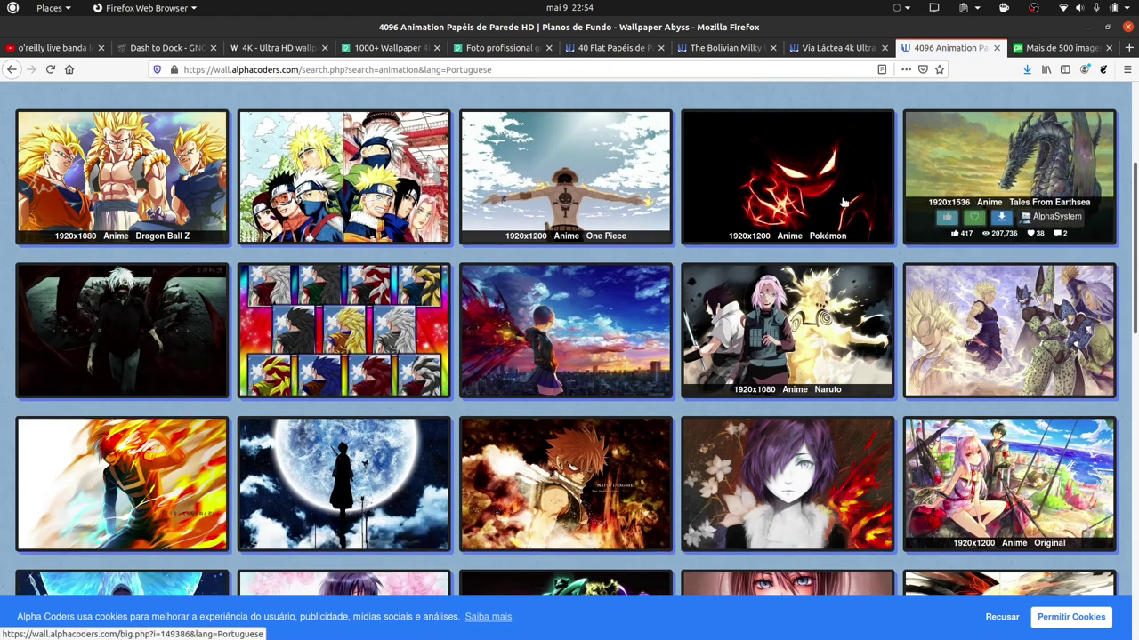
{"action": "scroll", "coordinate": [512, 329], "scroll_direction": "down", "scroll_amount": 5}
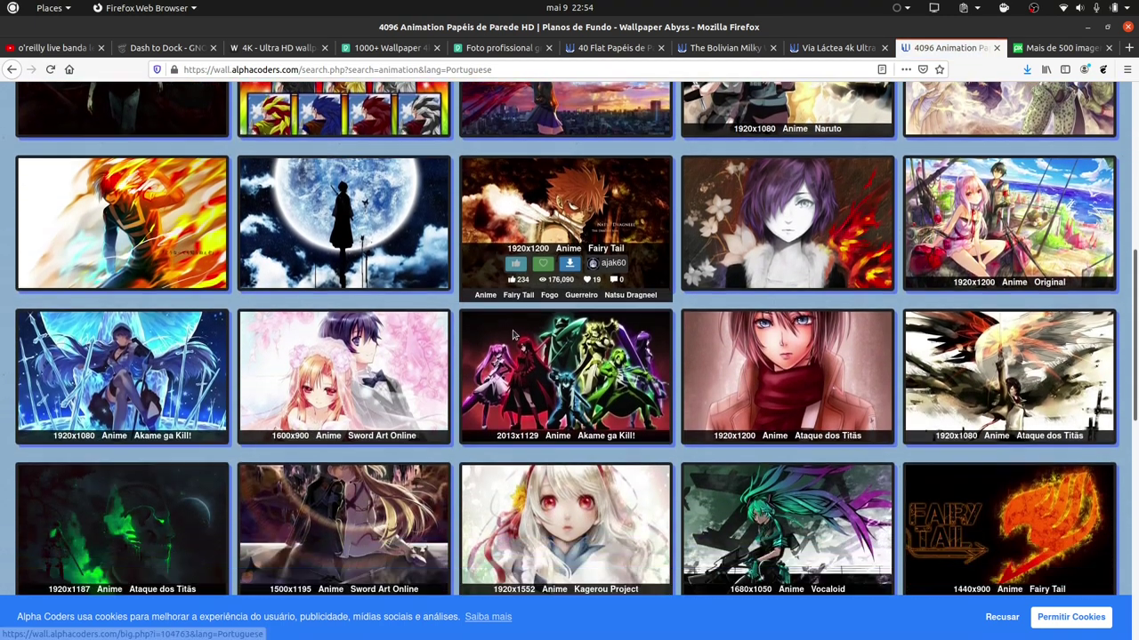
{"action": "scroll", "coordinate": [512, 333], "scroll_direction": "down", "scroll_amount": 2}
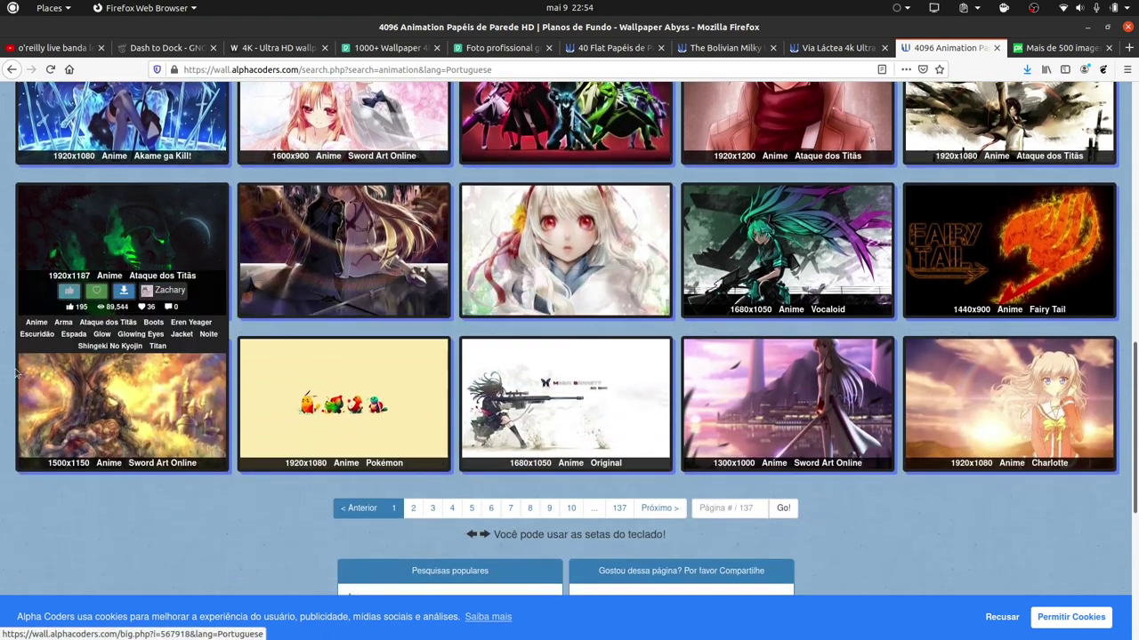
{"action": "right_click", "coordinate": [89, 236]}
{"action": "key", "text": "Escape"}
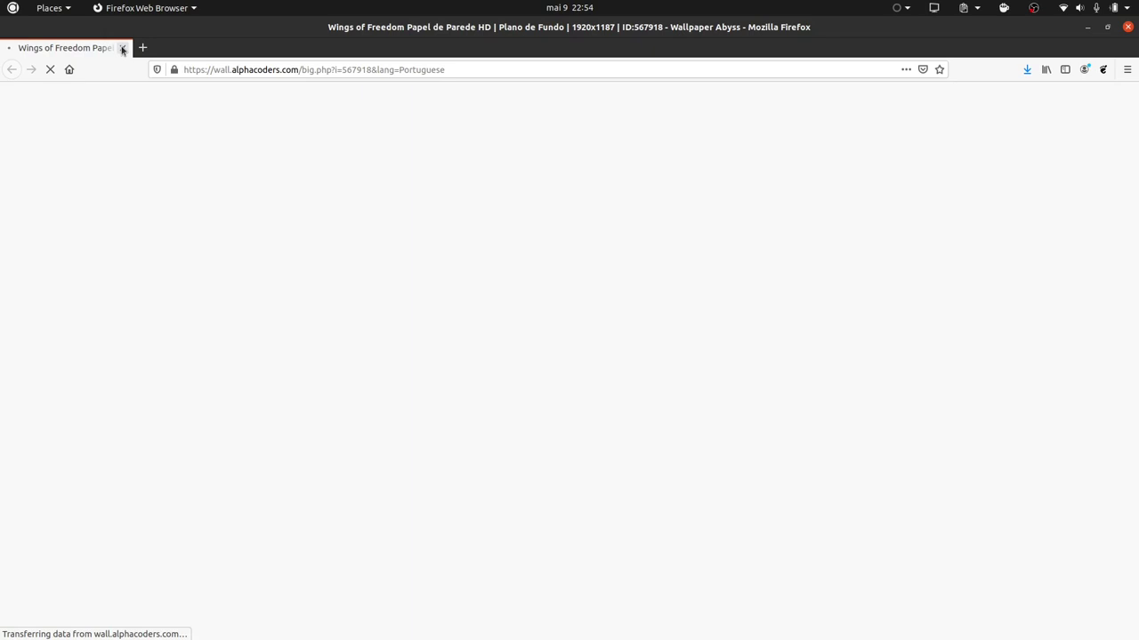
{"action": "left_click", "coordinate": [122, 45]}
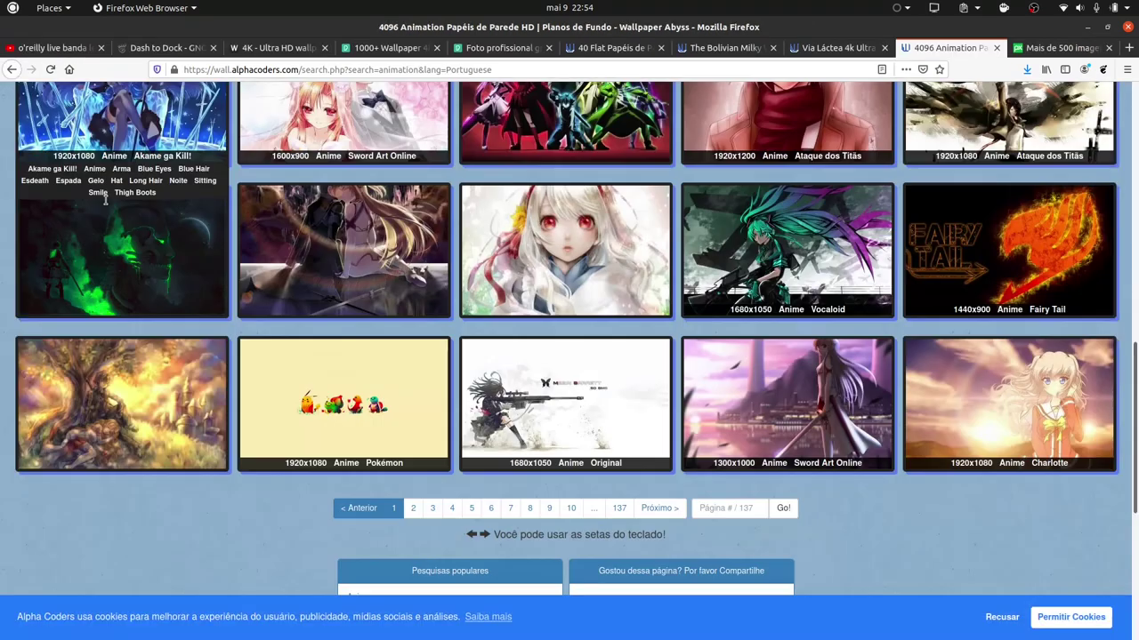
{"action": "middle_click", "coordinate": [97, 216]}
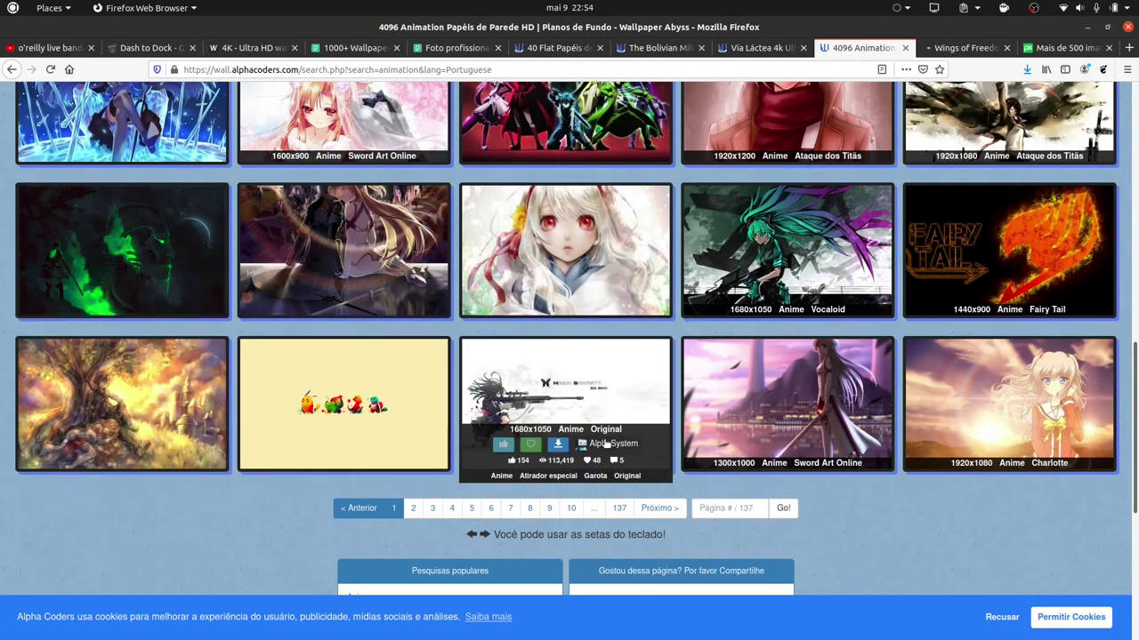
{"action": "scroll", "coordinate": [720, 364], "scroll_direction": "up", "scroll_amount": 10}
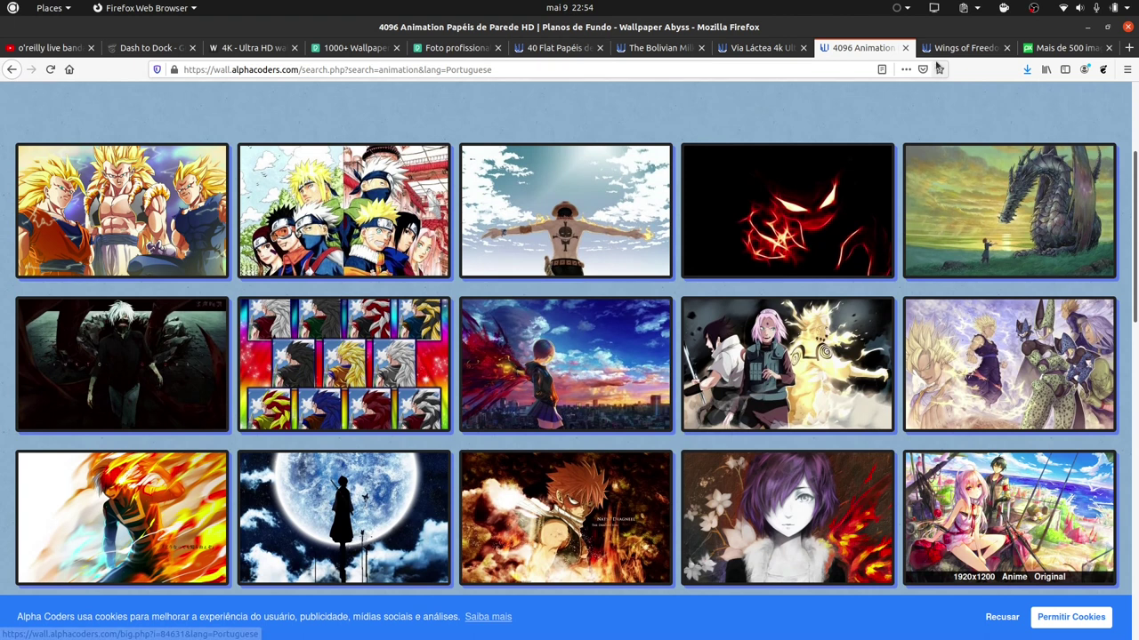
Save the Wings of Freedom wallpaper image as a PNG to Pictures/wallpaper.
{"action": "left_click", "coordinate": [961, 48]}
{"action": "scroll", "coordinate": [343, 303], "scroll_direction": "down", "scroll_amount": 5}
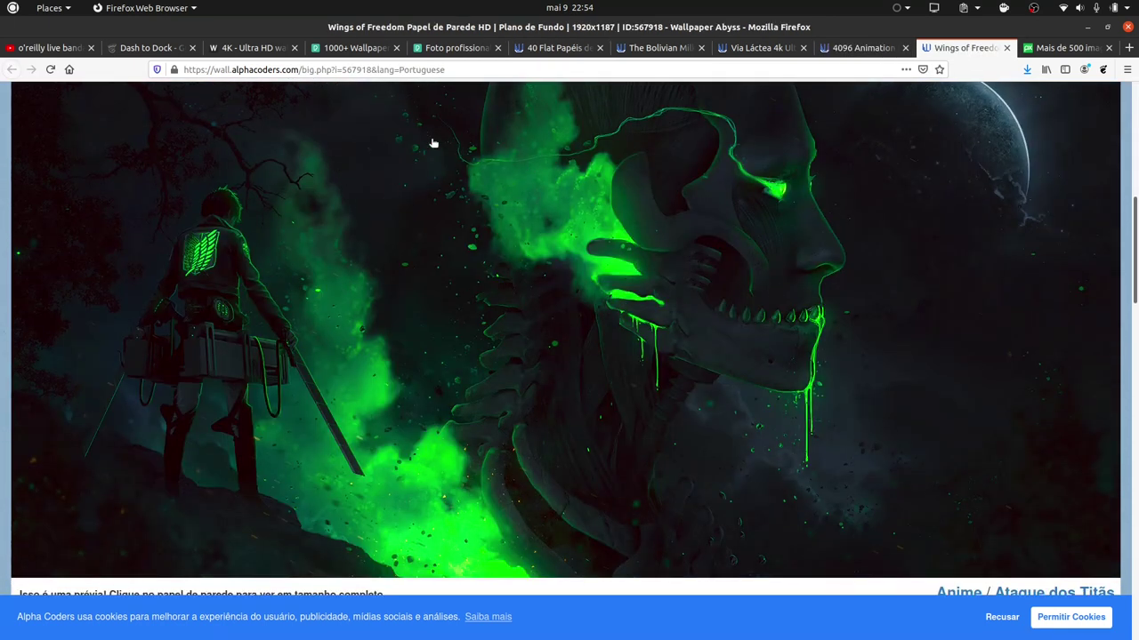
{"action": "scroll", "coordinate": [475, 230], "scroll_direction": "down", "scroll_amount": 6}
{"action": "scroll", "coordinate": [475, 223], "scroll_direction": "up", "scroll_amount": 4}
{"action": "right_click", "coordinate": [474, 219]}
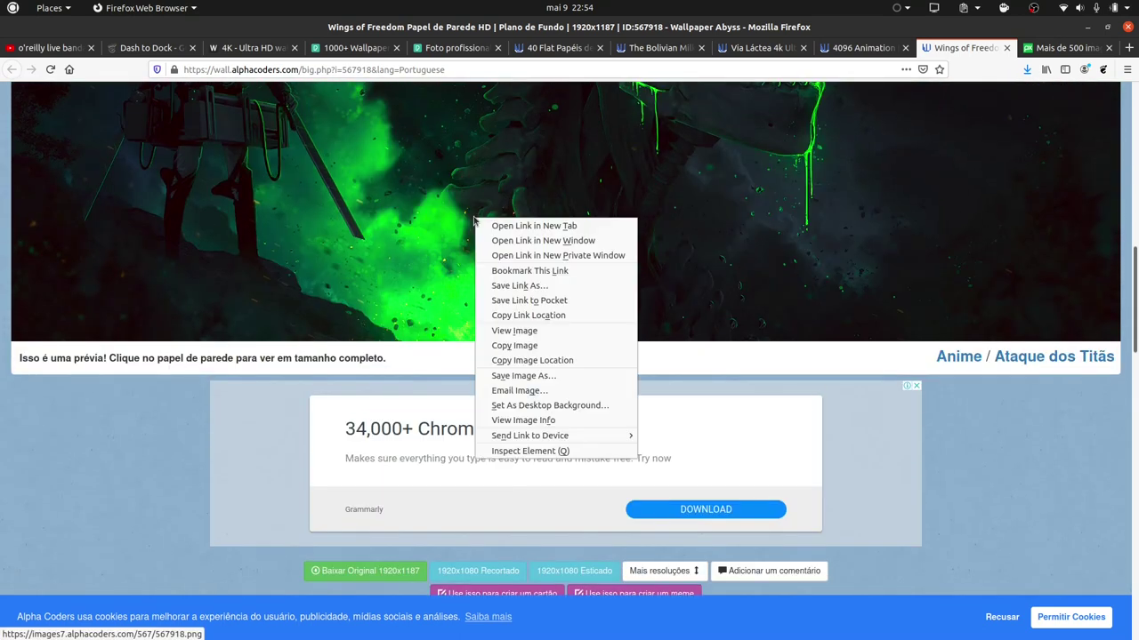
{"action": "left_click", "coordinate": [525, 375]}
{"action": "left_click", "coordinate": [917, 62]}
Show the desktop and launch GNOME Tweaks from the app search with 'tw'.
{"action": "key", "text": "super+d"}
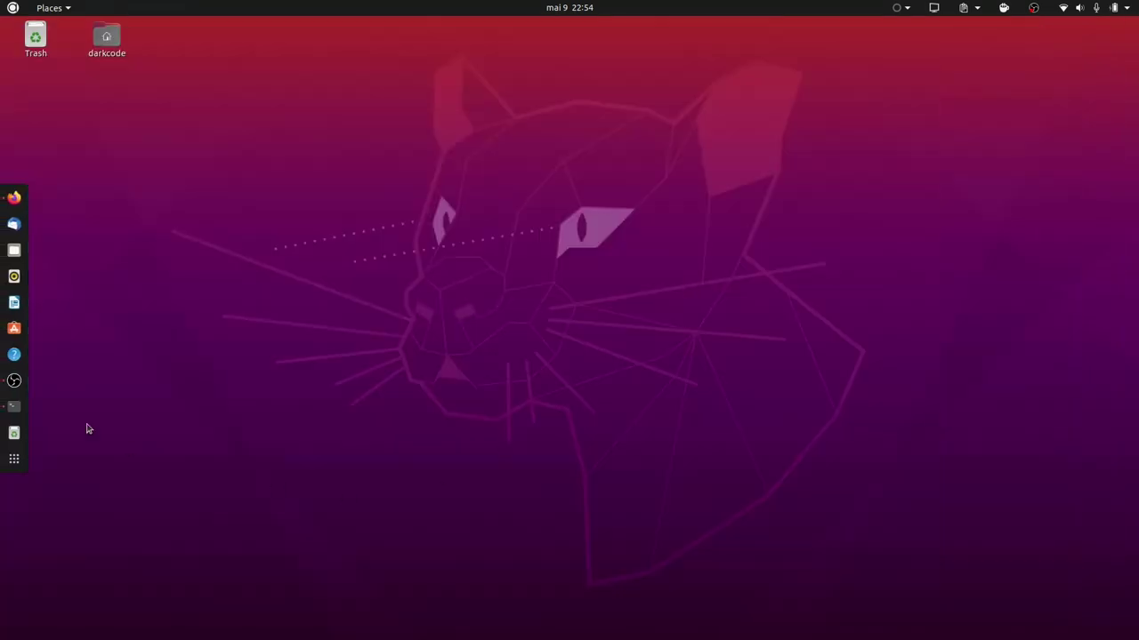
{"action": "key", "text": "super"}
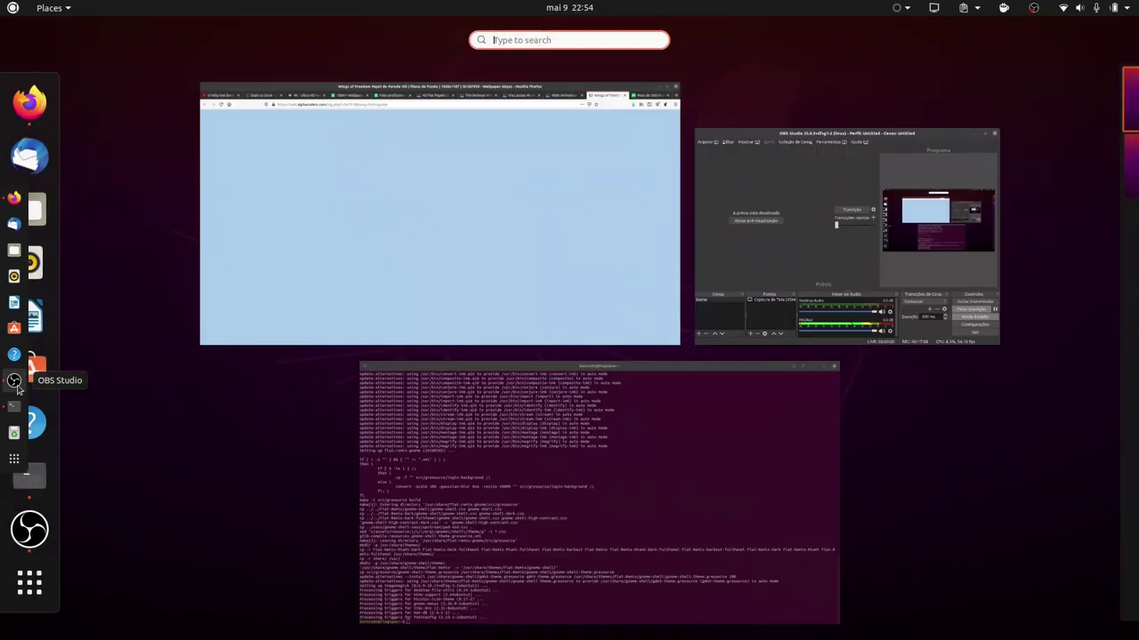
{"action": "type", "text": "tw"}
{"action": "key", "text": "Return"}
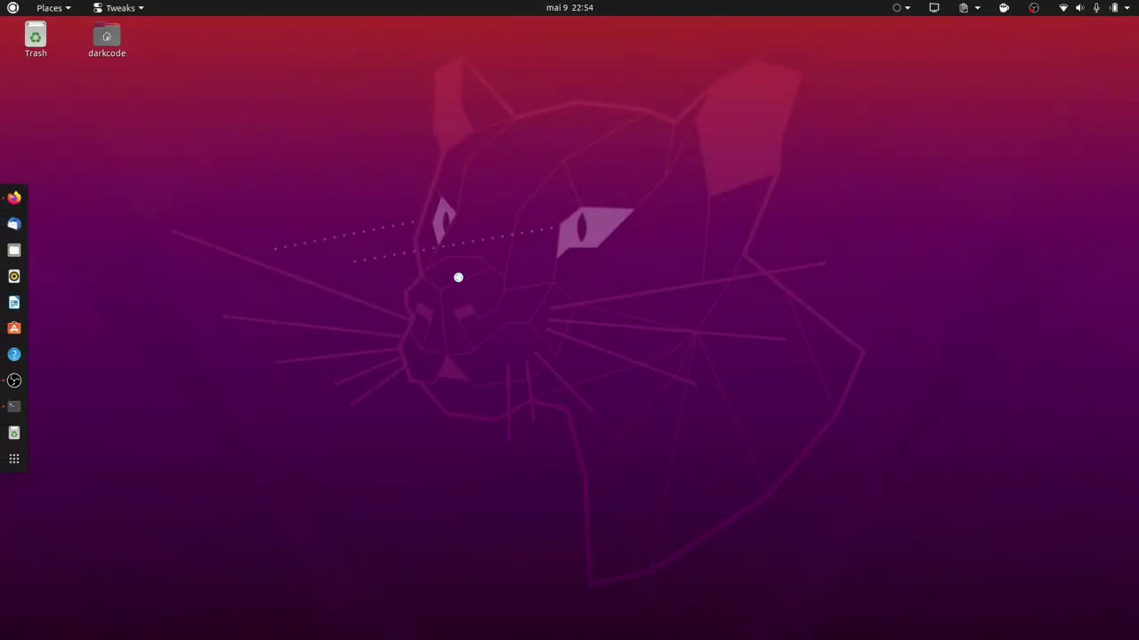
Review the Flat-Remix theme installation output in Terminal, then minimize it to reveal Tweaks.
{"action": "left_click", "coordinate": [14, 394]}
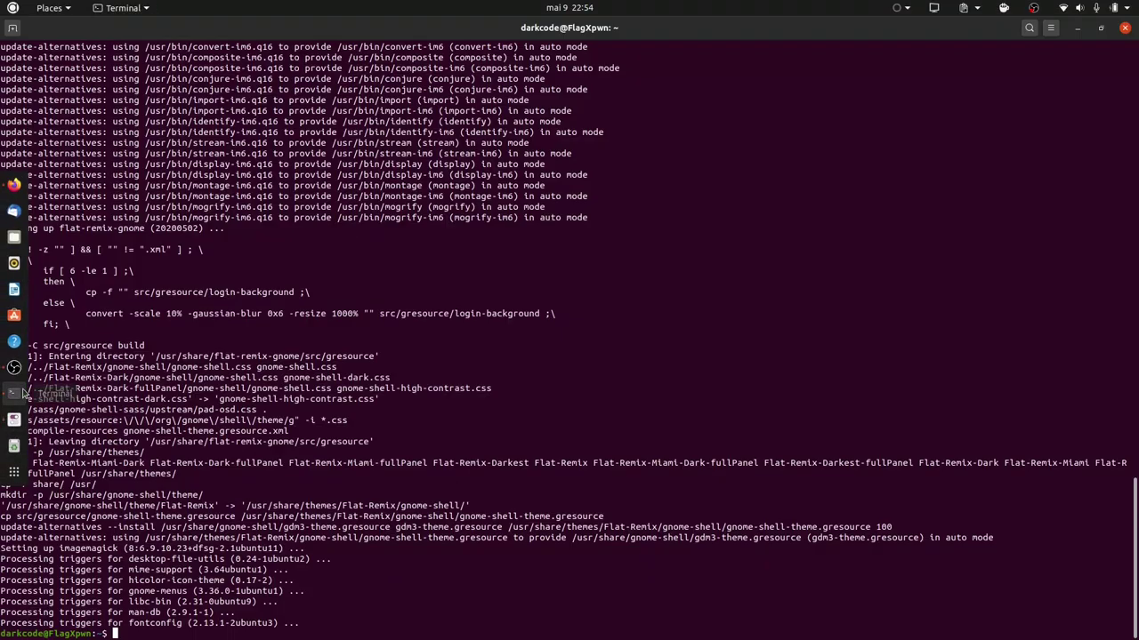
{"action": "left_click_drag", "start_coordinate": [436, 507], "coordinate": [267, 327]}
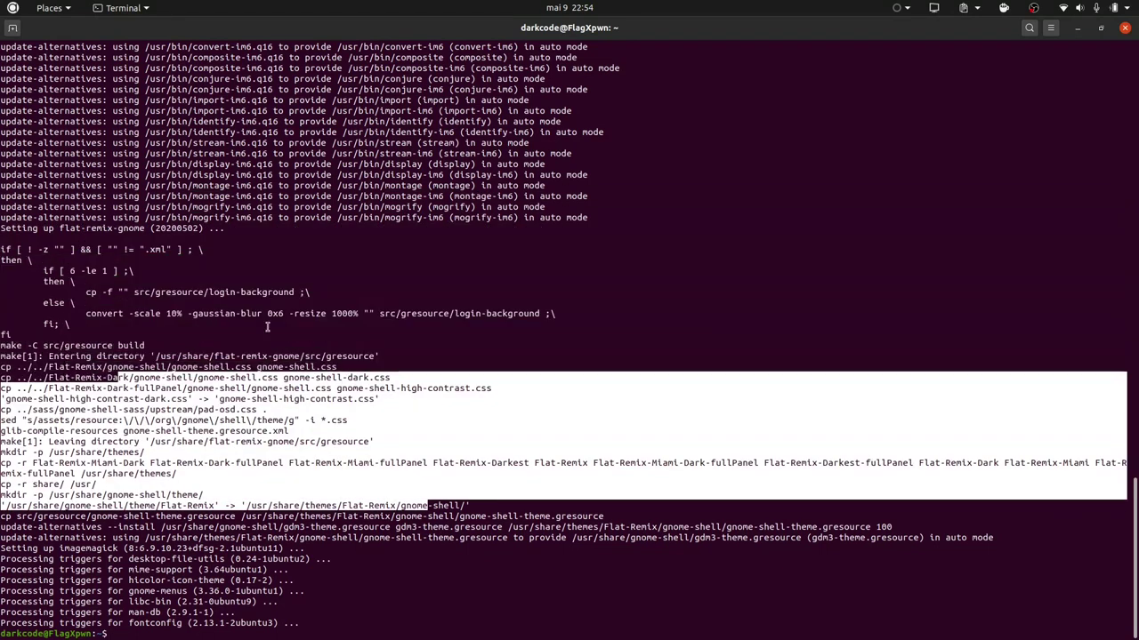
{"action": "left_click", "coordinate": [1074, 29]}
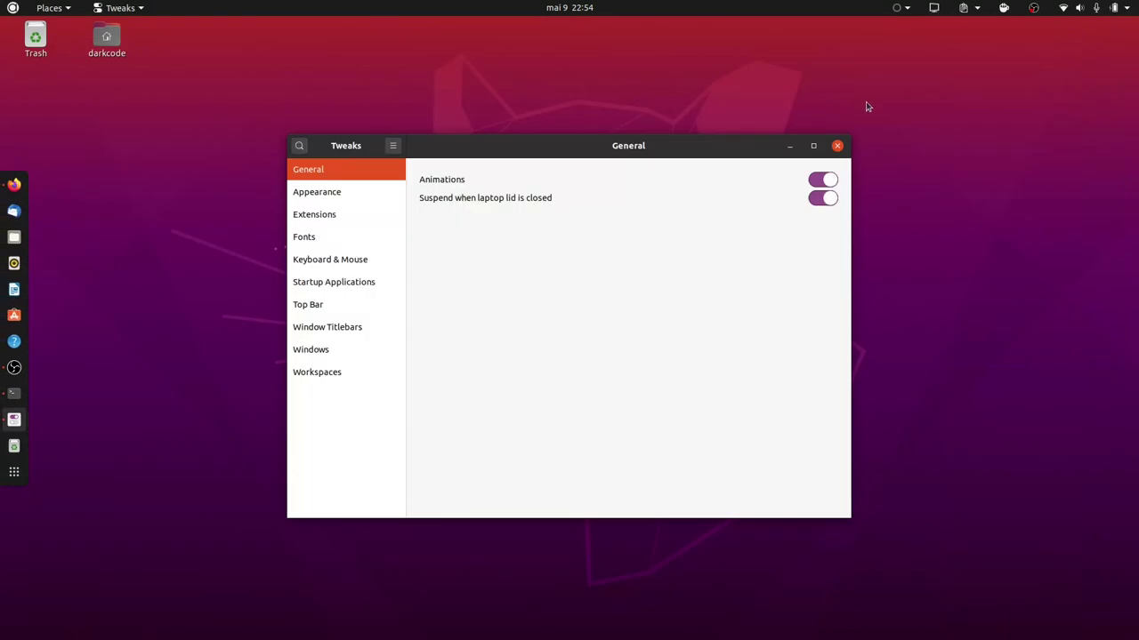
Open the Home folder, move Tweaks to the upper right, and show its Appearance page.
{"action": "double_click", "coordinate": [119, 41]}
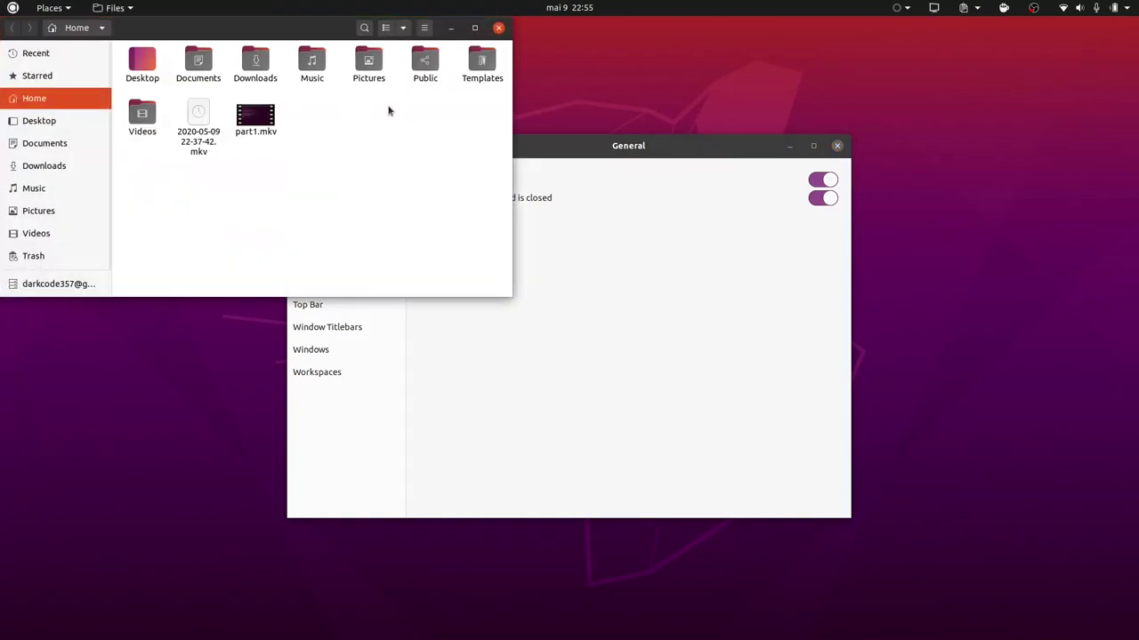
{"action": "left_click_drag", "start_coordinate": [604, 141], "coordinate": [833, 79]}
{"action": "left_click", "coordinate": [539, 150]}
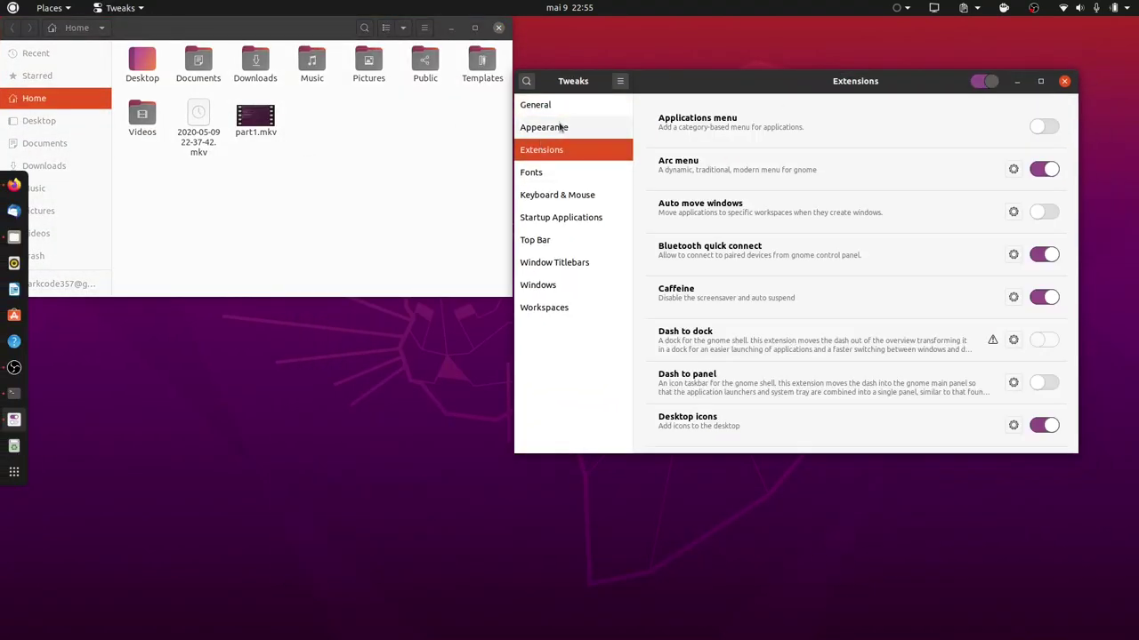
{"action": "left_click", "coordinate": [559, 127]}
Choose Flat-Remix-GTK-Blue-Darkest-NoBorder as the Applications theme and move the Home window lower.
{"action": "left_click", "coordinate": [874, 135]}
{"action": "scroll", "coordinate": [874, 136], "scroll_direction": "up", "scroll_amount": 8}
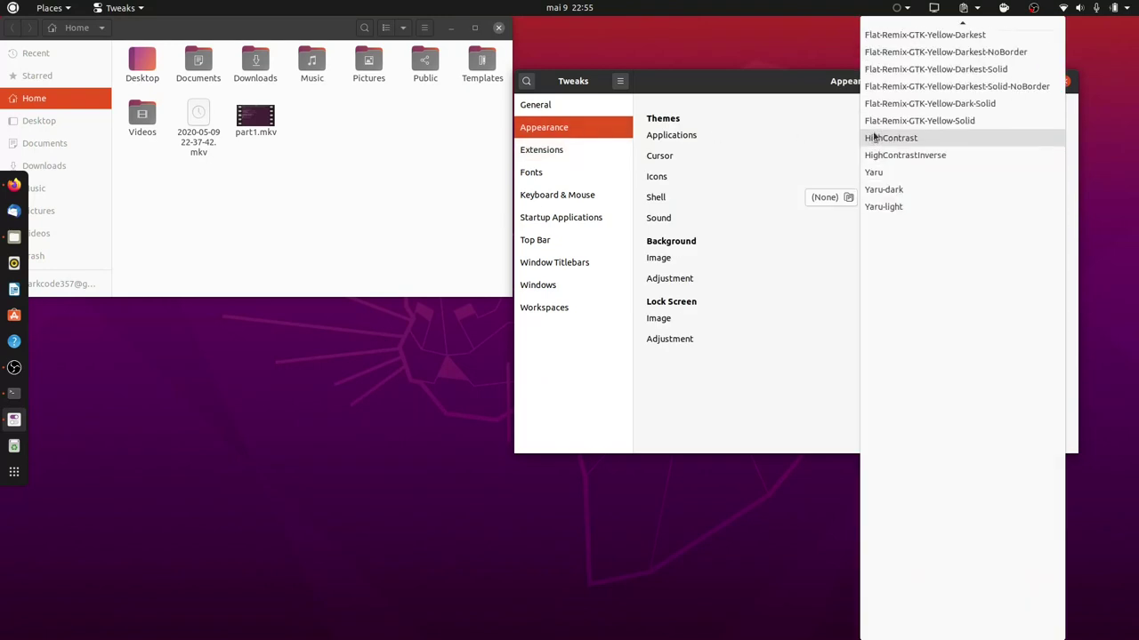
{"action": "scroll", "coordinate": [874, 136], "scroll_direction": "up", "scroll_amount": 5}
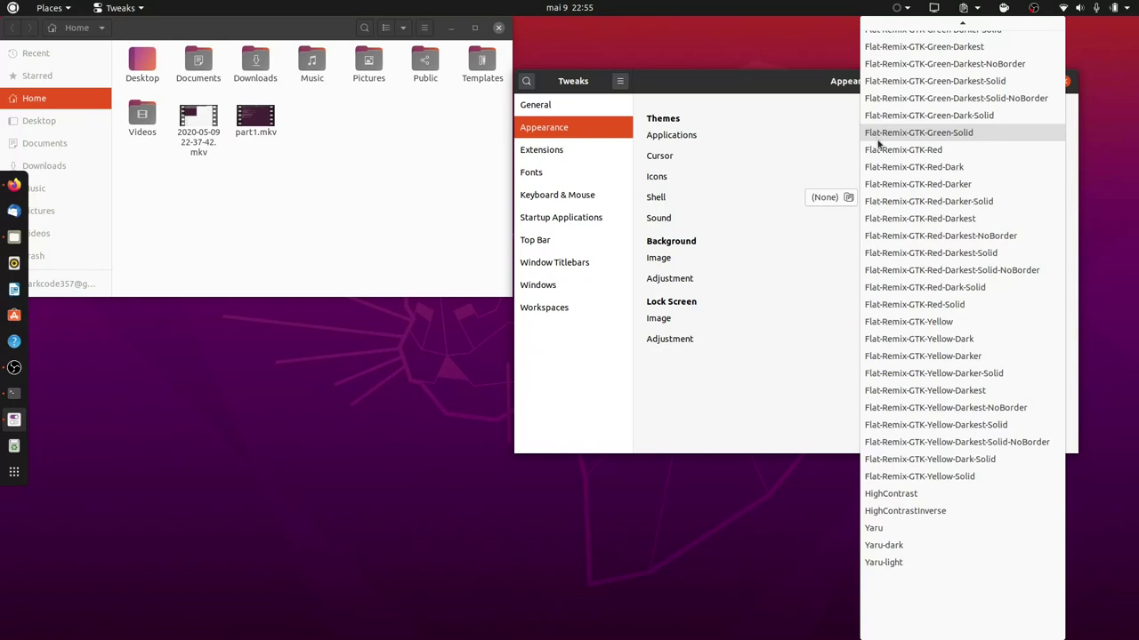
{"action": "scroll", "coordinate": [893, 169], "scroll_direction": "up", "scroll_amount": 3}
{"action": "scroll", "coordinate": [894, 171], "scroll_direction": "up", "scroll_amount": 7}
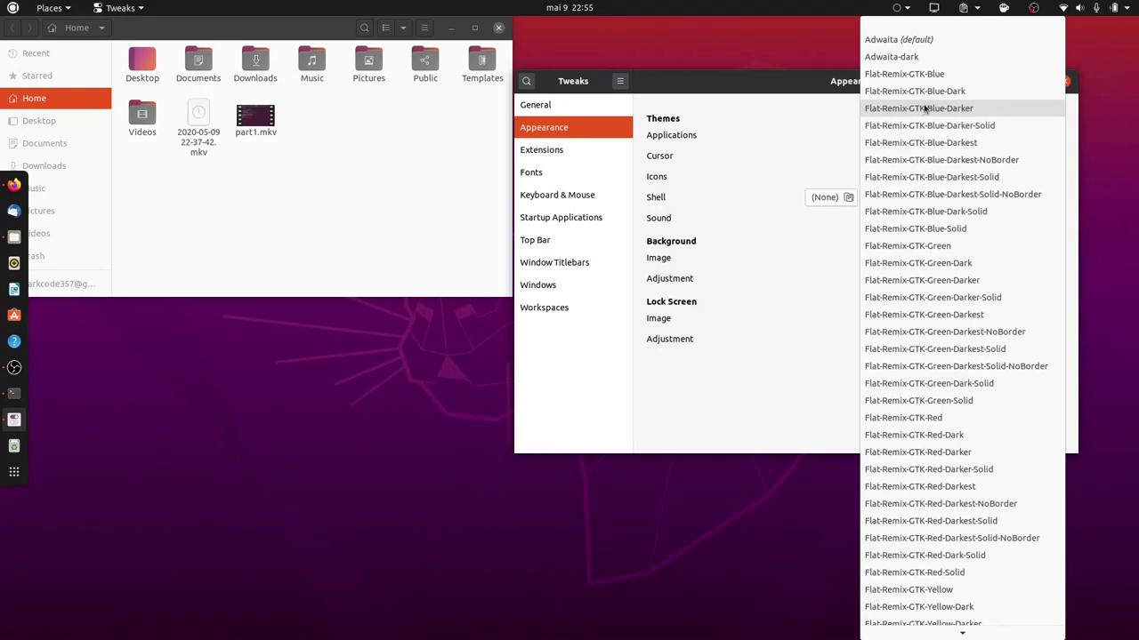
{"action": "left_click", "coordinate": [950, 161]}
{"action": "left_click_drag", "start_coordinate": [271, 29], "coordinate": [282, 142]}
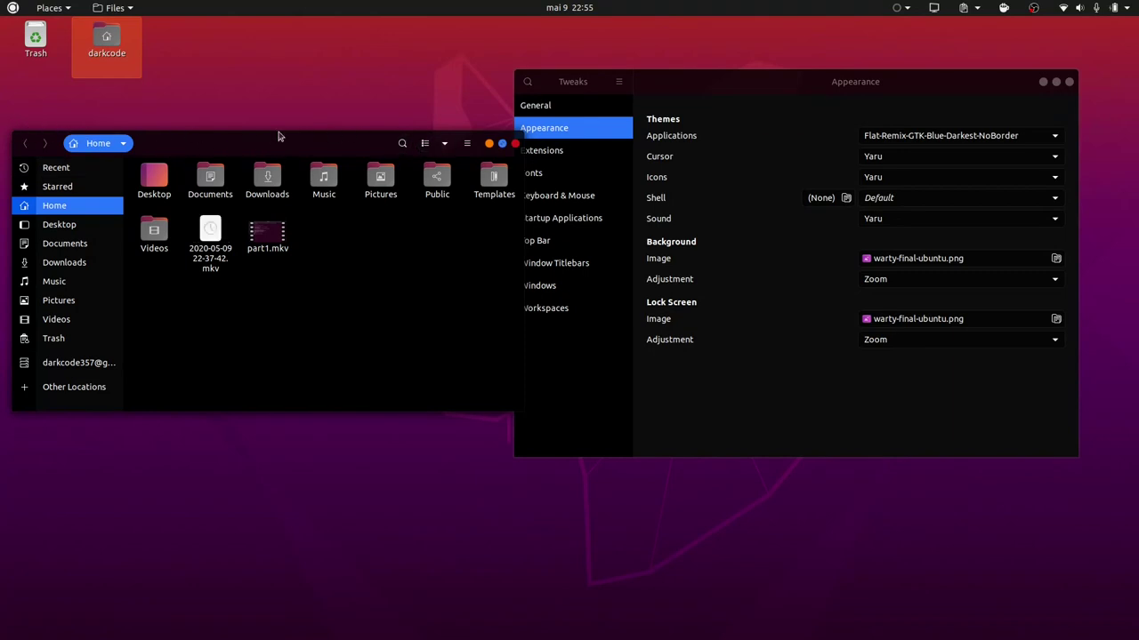
Bring Tweaks to the front and keep Yaru as the cursor theme.
{"action": "left_click", "coordinate": [760, 86]}
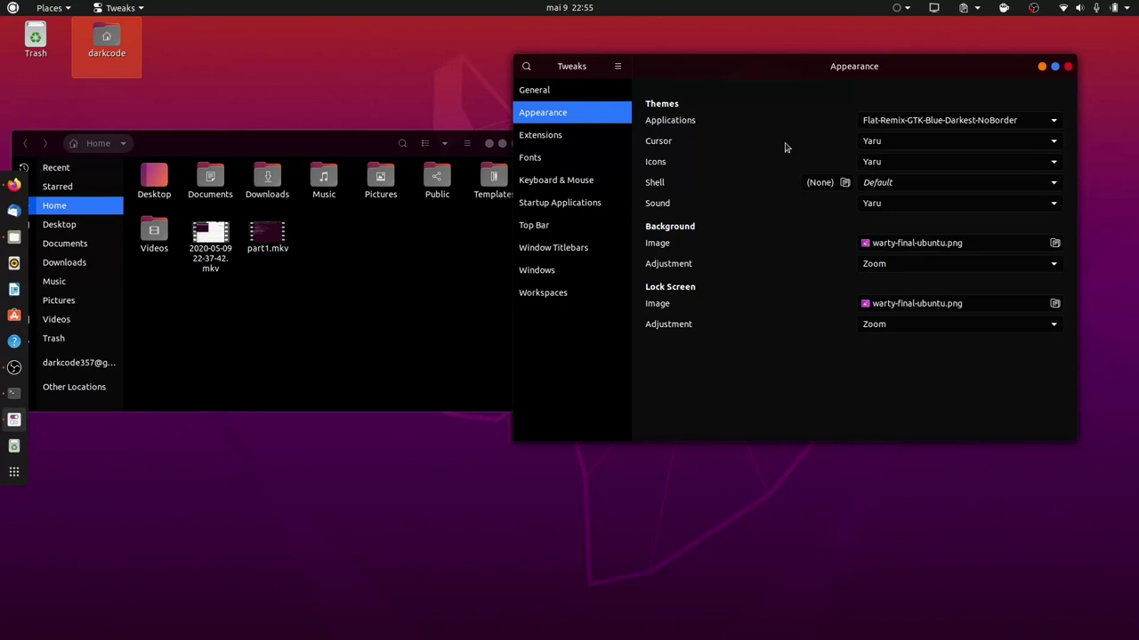
{"action": "left_click", "coordinate": [991, 141]}
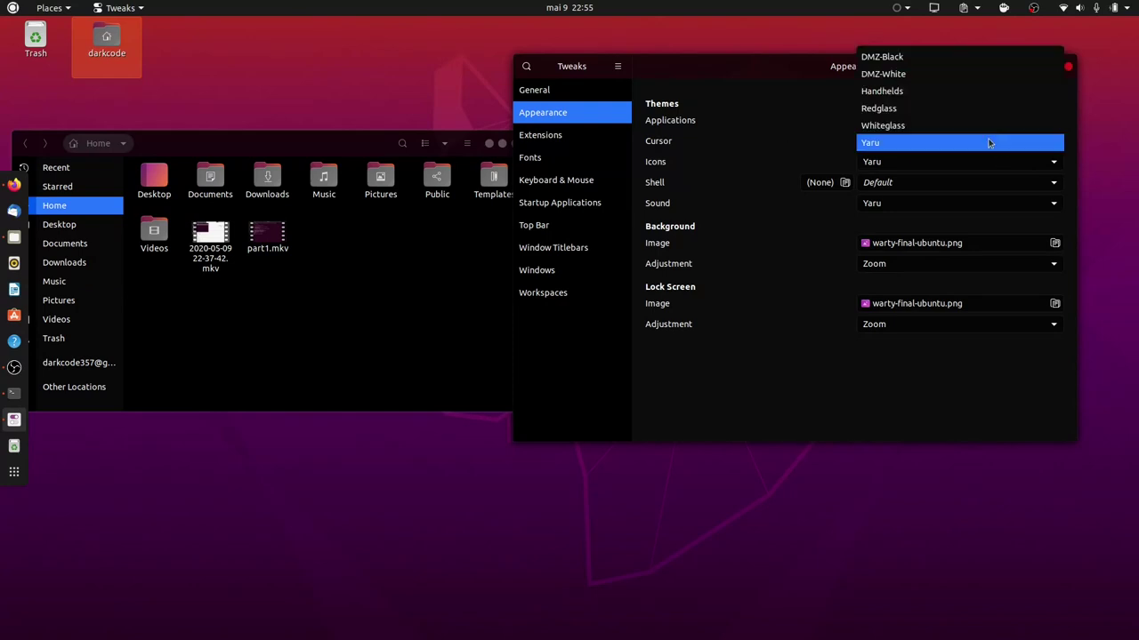
{"action": "left_click", "coordinate": [920, 148]}
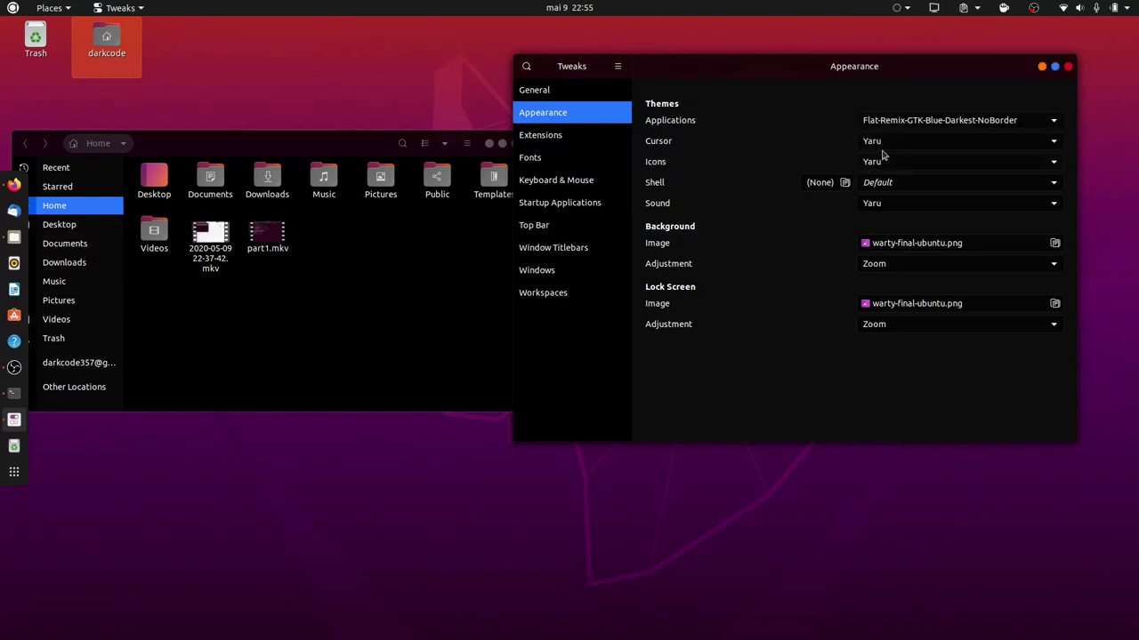
Try Flat-Remix-Green and other icon colours, ending on Flat-Remix-Red-Light icons.
{"action": "left_click", "coordinate": [956, 160]}
{"action": "scroll", "coordinate": [956, 158], "scroll_direction": "up", "scroll_amount": 1}
{"action": "scroll", "coordinate": [955, 162], "scroll_direction": "up", "scroll_amount": 6}
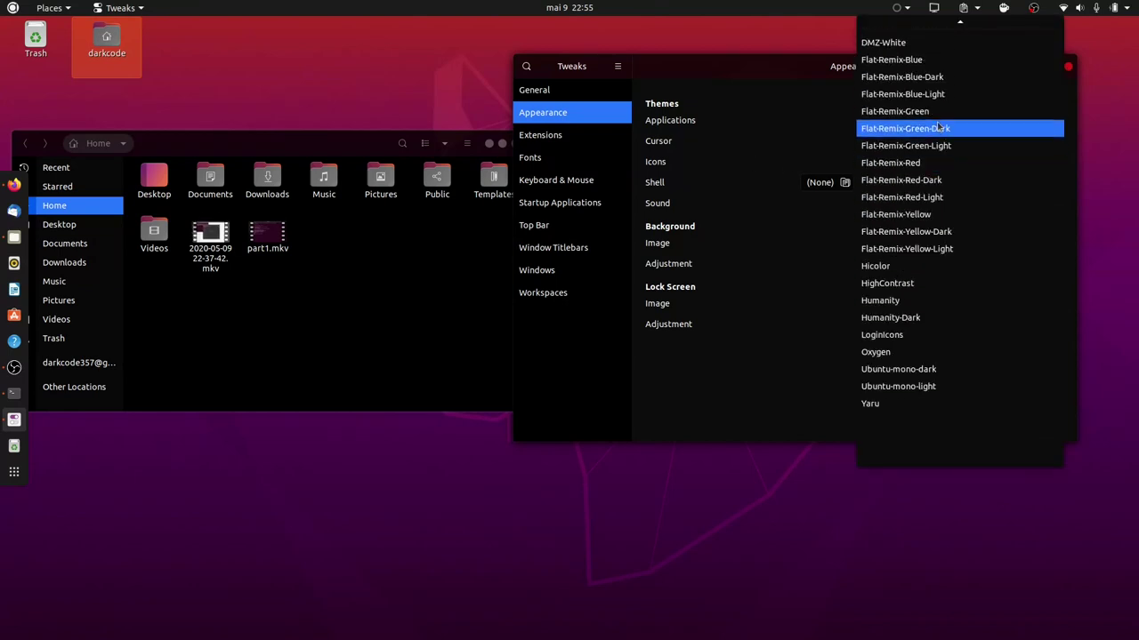
{"action": "left_click", "coordinate": [930, 112]}
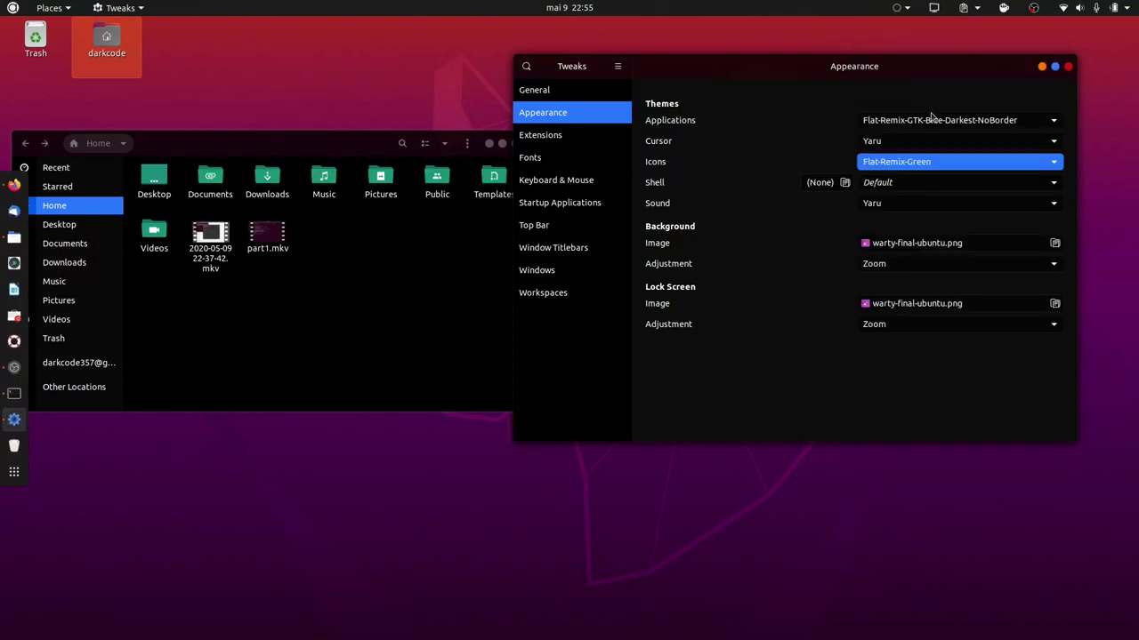
{"action": "left_click", "coordinate": [906, 166]}
{"action": "left_click", "coordinate": [910, 112]}
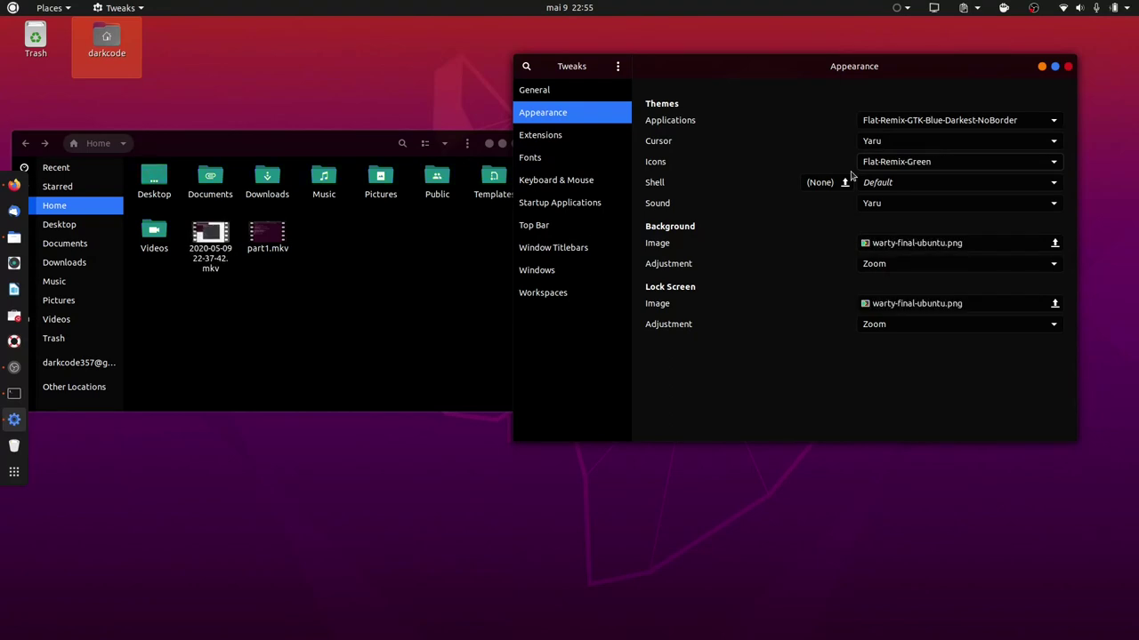
{"action": "key", "text": "Down"}
{"action": "key", "text": "Down"}
{"action": "key", "text": "Down"}
{"action": "key", "text": "Down"}
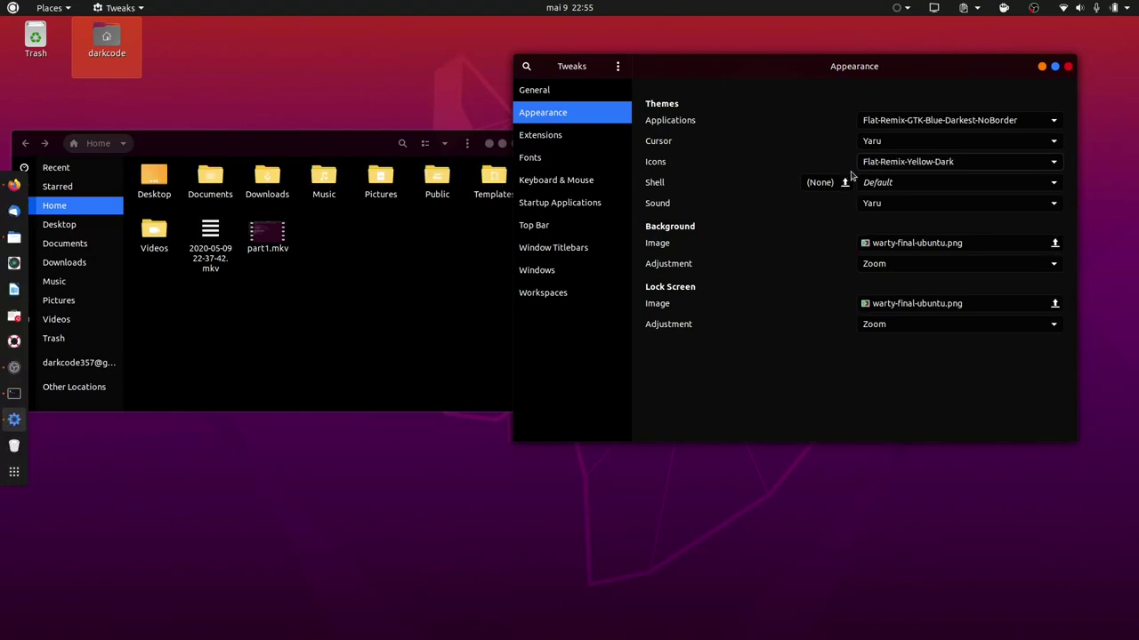
{"action": "key", "text": "Up"}
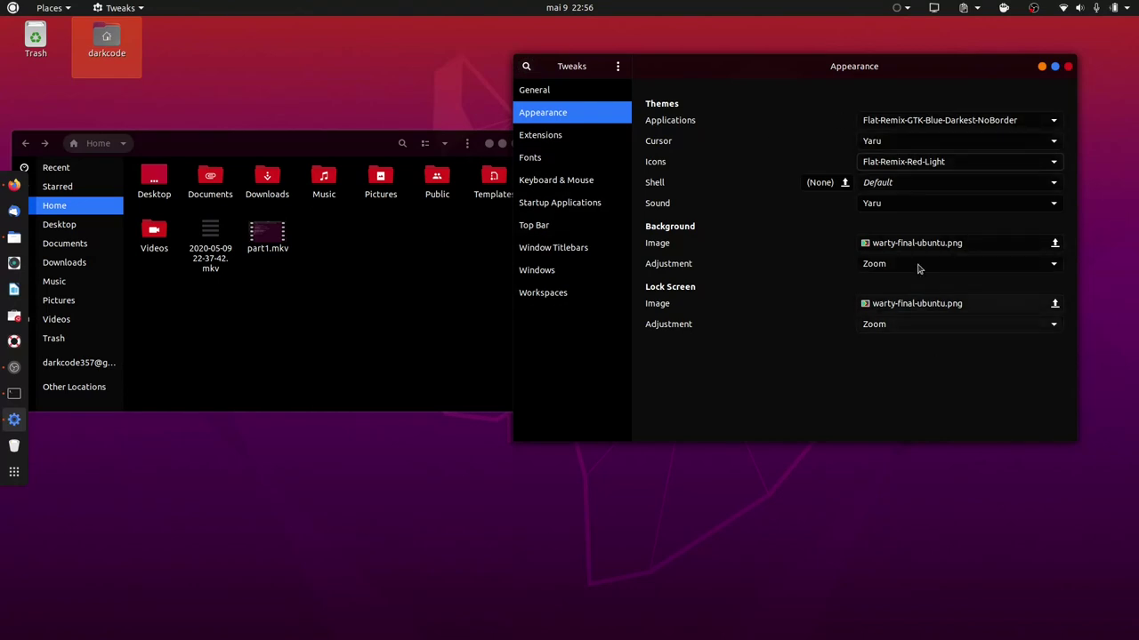
{"action": "left_click", "coordinate": [906, 189]}
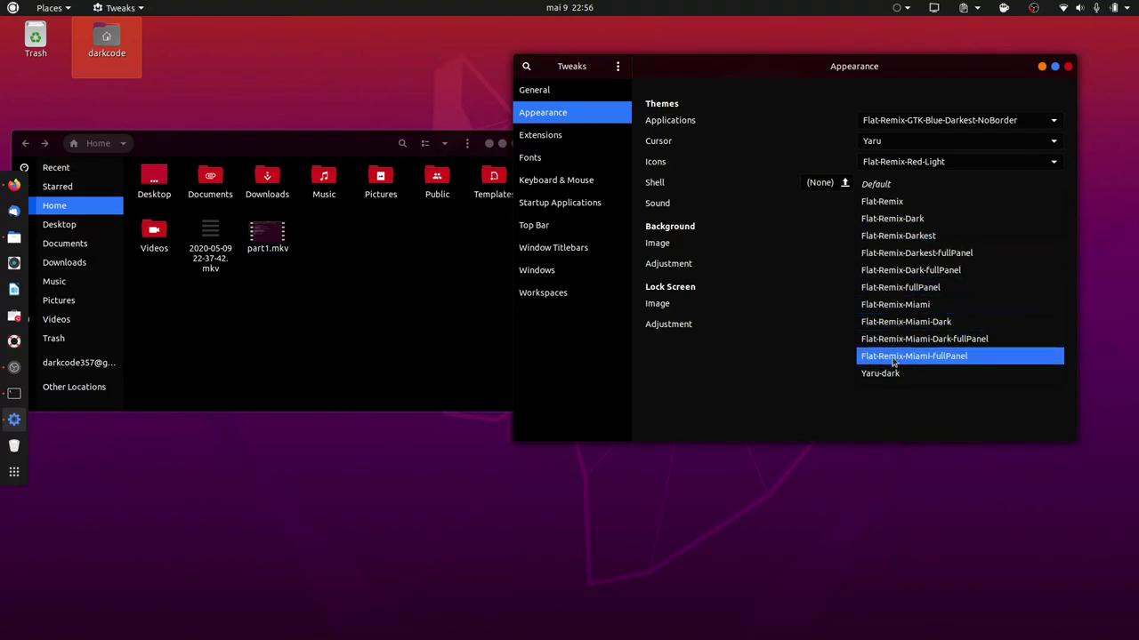
Apply the Flat-Remix-Miami-fullPanel shell theme and review the shell theme list.
{"action": "key", "text": "Escape"}
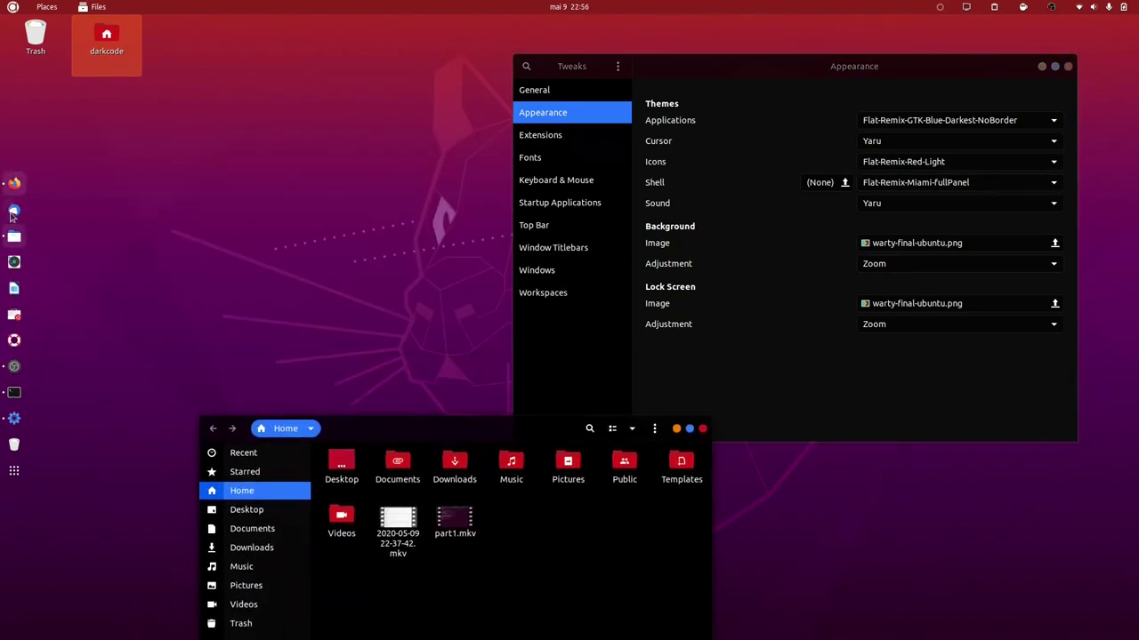
{"action": "left_click", "coordinate": [906, 184]}
{"action": "key", "text": "Escape"}
{"action": "scroll", "coordinate": [906, 193], "scroll_direction": "up", "scroll_amount": 1}
{"action": "scroll", "coordinate": [906, 193], "scroll_direction": "up", "scroll_amount": 1}
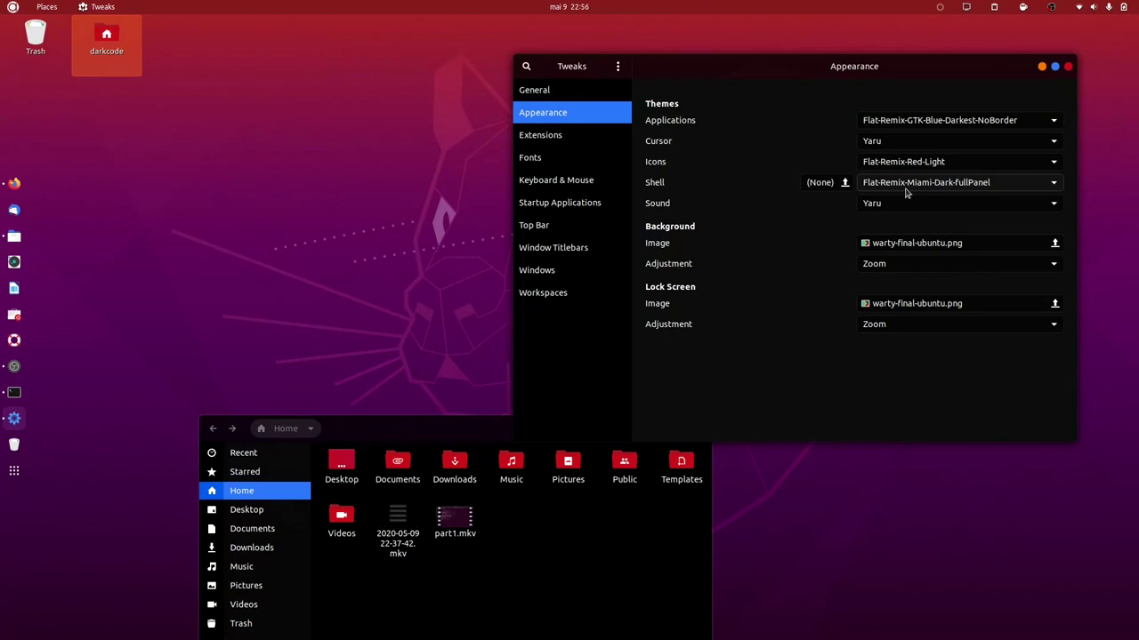
{"action": "scroll", "coordinate": [906, 193], "scroll_direction": "down", "scroll_amount": 1}
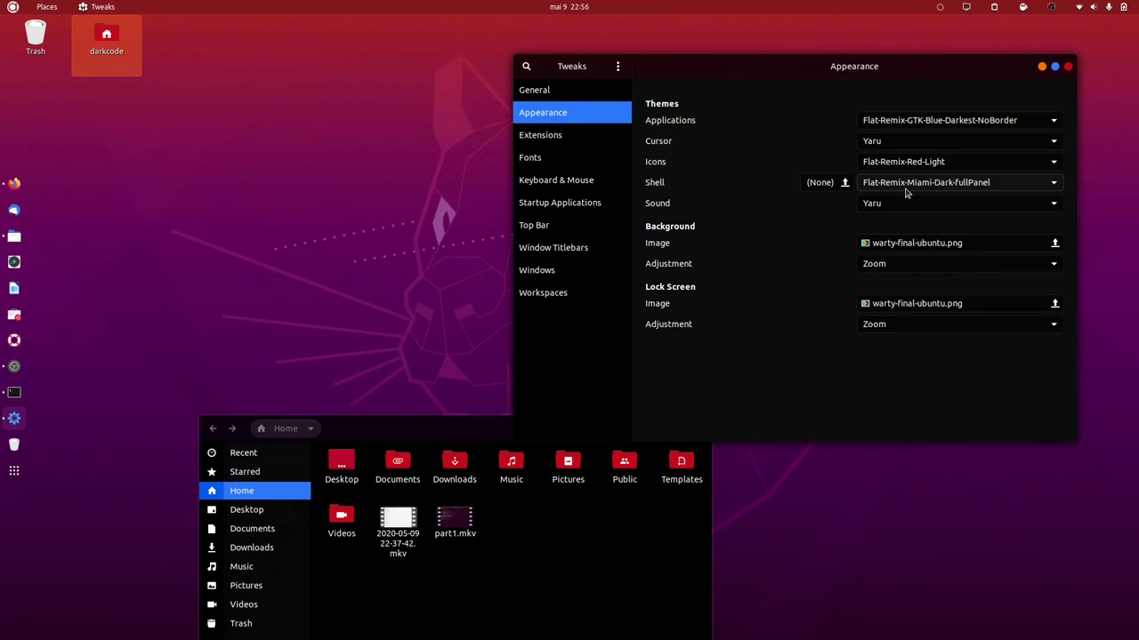
{"action": "scroll", "coordinate": [906, 193], "scroll_direction": "up", "scroll_amount": 1}
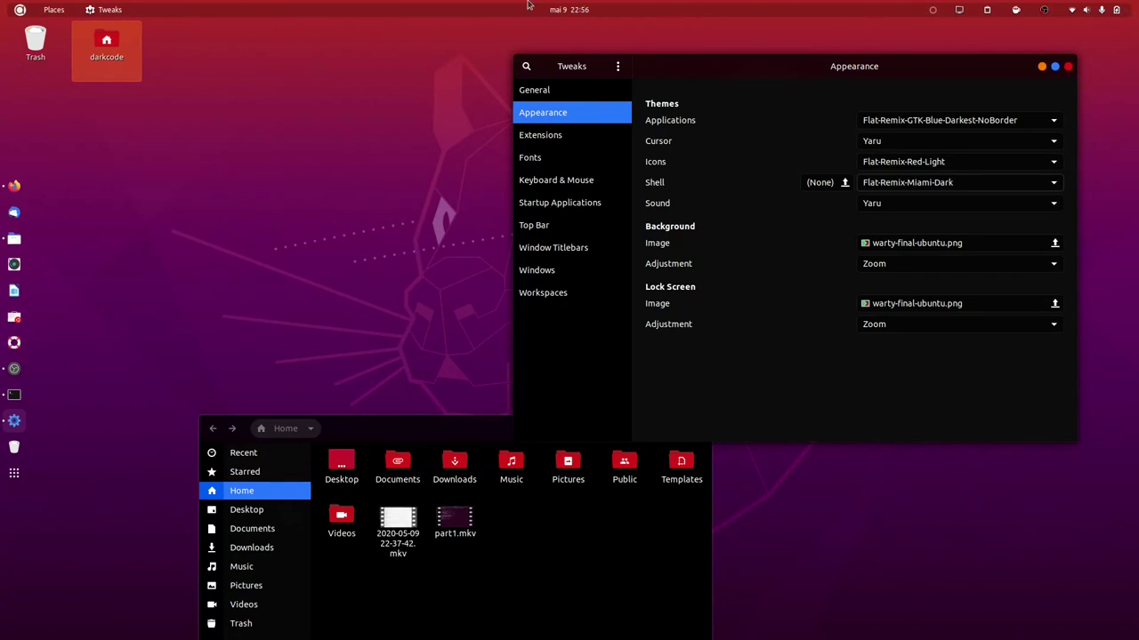
Preview the overview, then cycle shell themes through Flat-Remix-Miami, Flat-Remix-fullPanel, Default and Flat-Remix.
{"action": "left_click", "coordinate": [14, 474]}
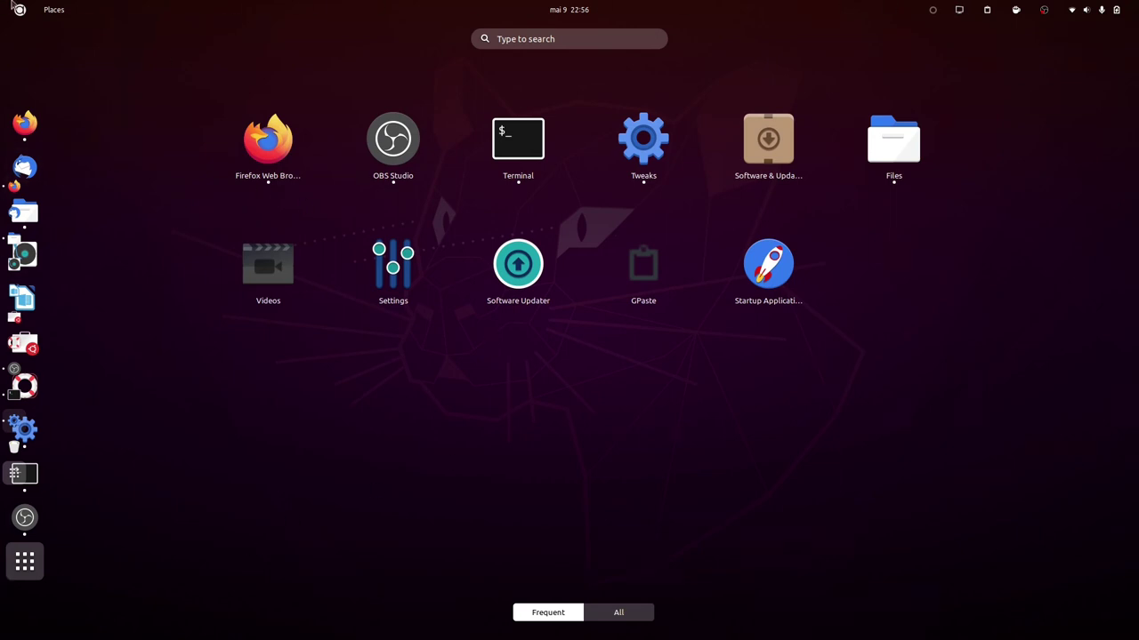
{"action": "key", "text": "Escape"}
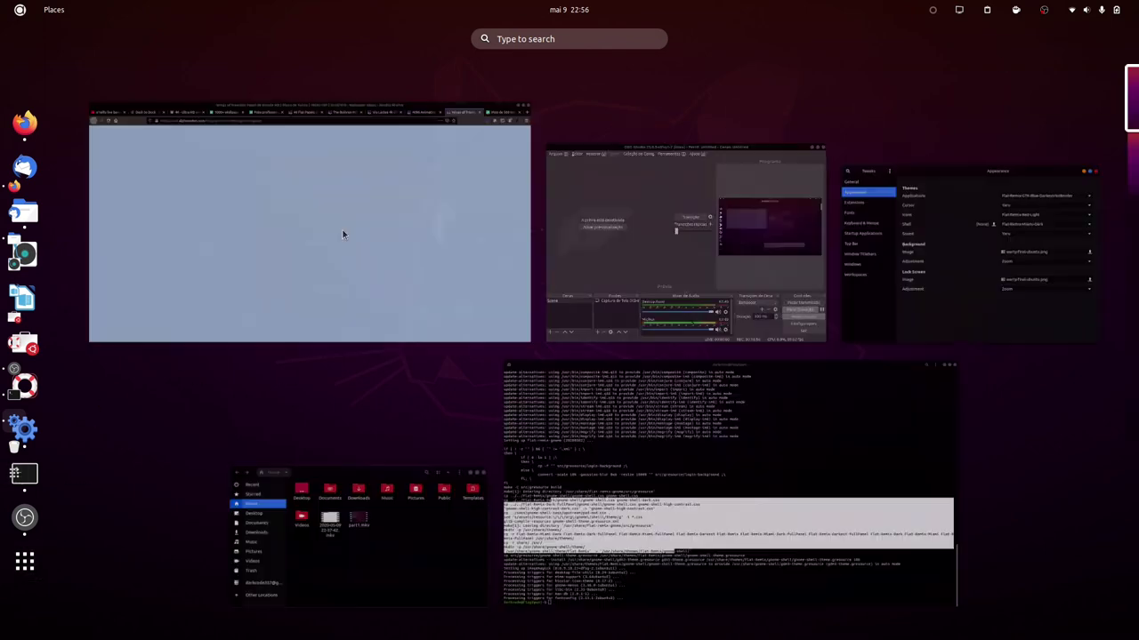
{"action": "left_click", "coordinate": [984, 209]}
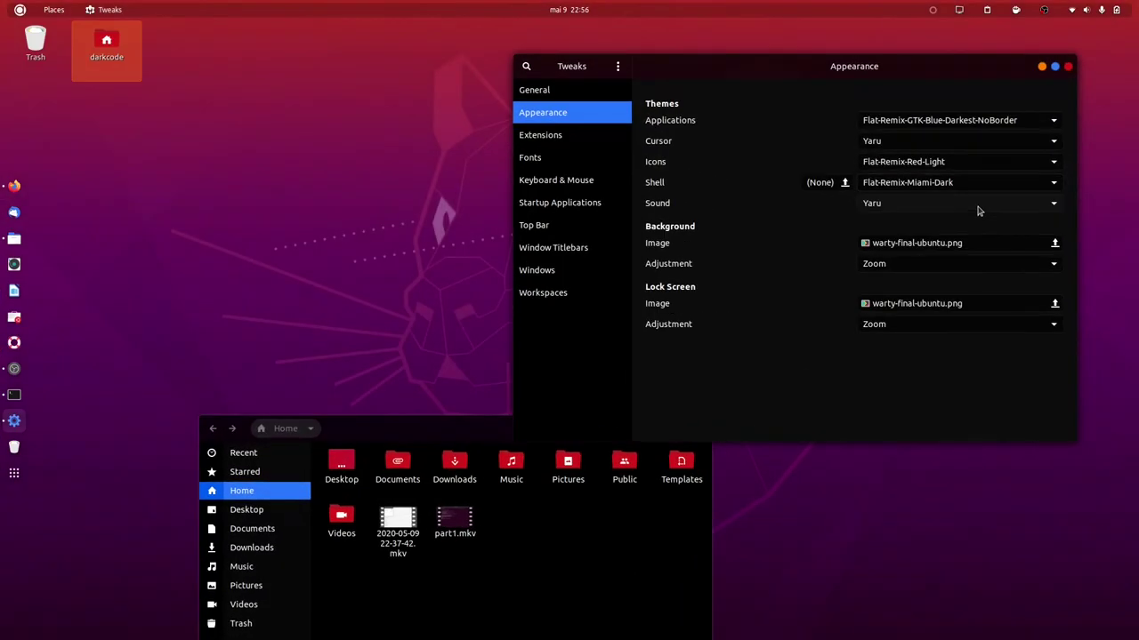
{"action": "left_click", "coordinate": [936, 184]}
{"action": "key", "text": "Up"}
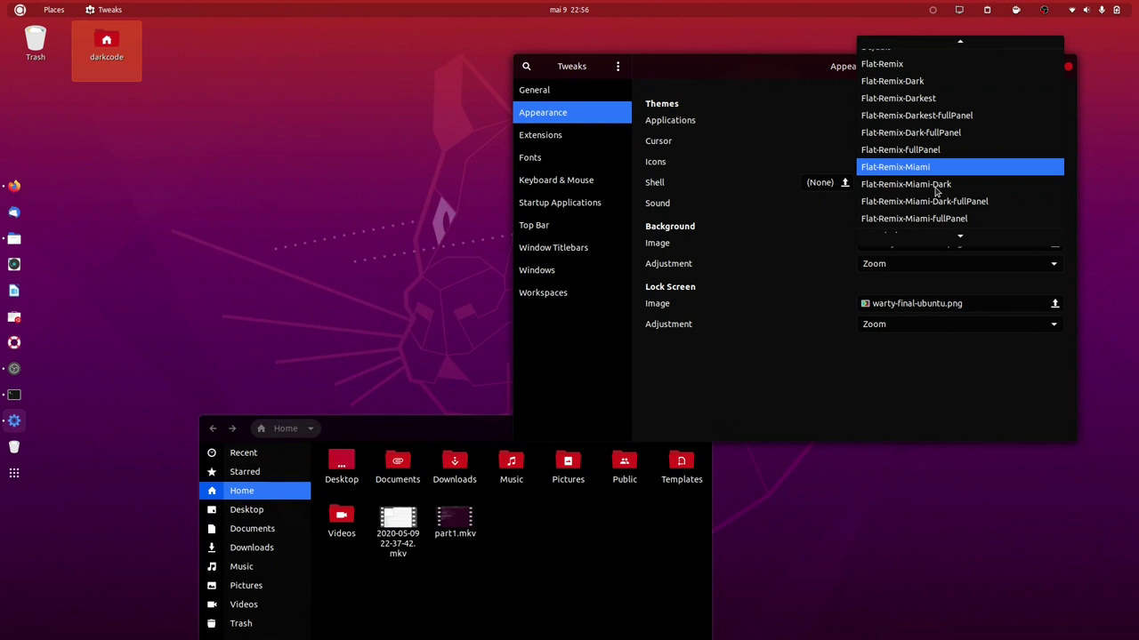
{"action": "key", "text": "Return"}
{"action": "key", "text": "Down"}
{"action": "key", "text": "Down"}
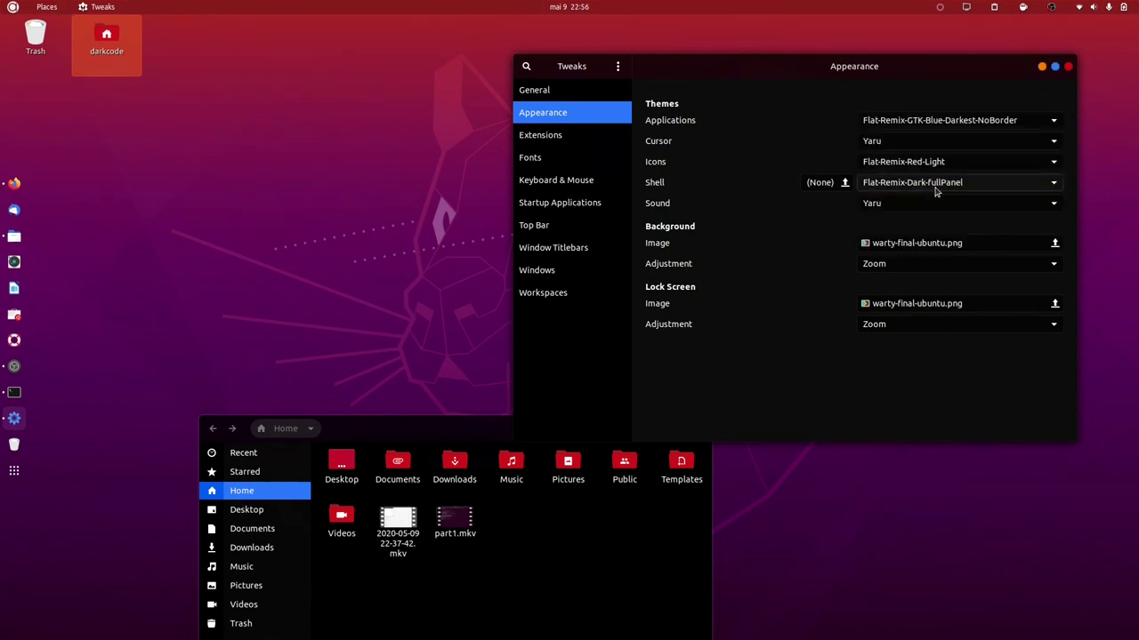
{"action": "key", "text": "Up"}
{"action": "key", "text": "Up"}
{"action": "key", "text": "Up"}
{"action": "key", "text": "Up"}
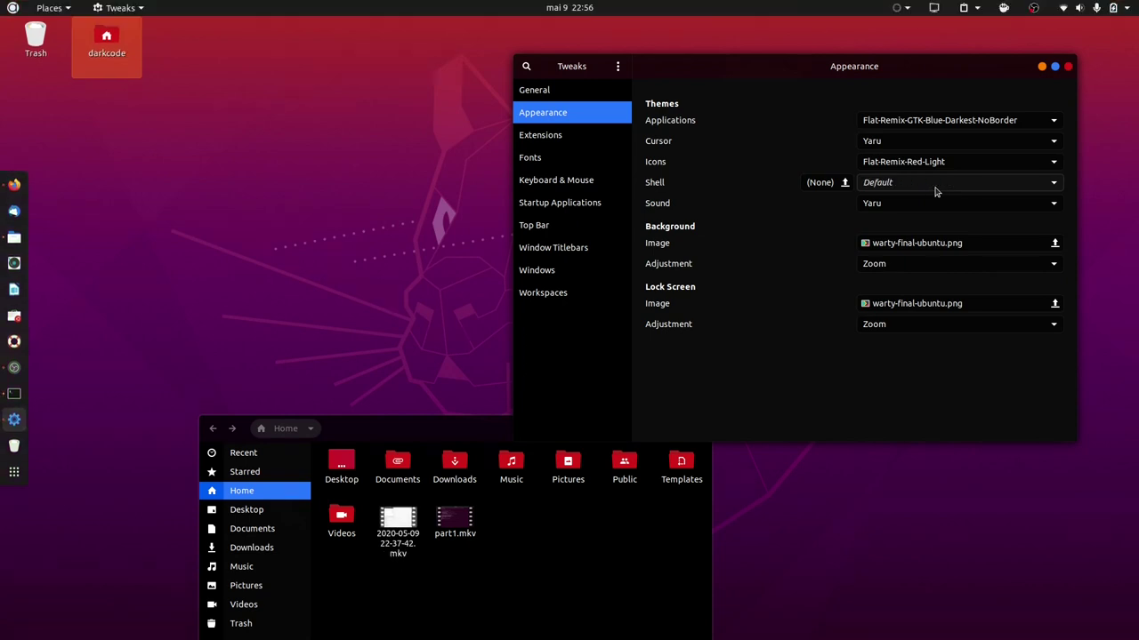
{"action": "key", "text": "Down"}
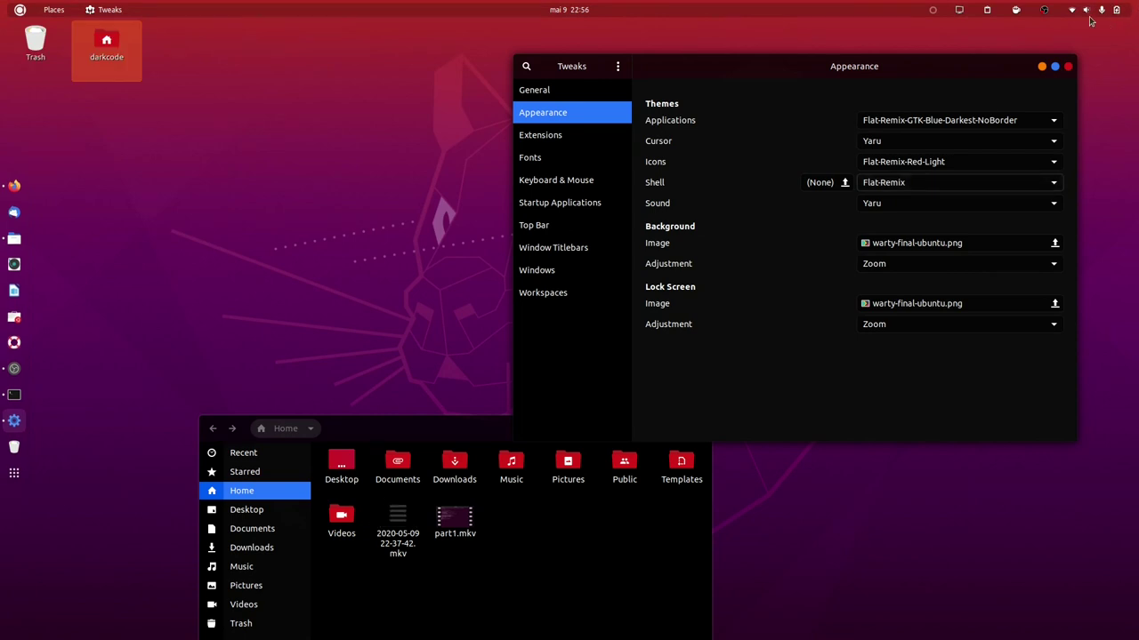
Select Flat-Remix-Miami-Dark-fullPanel as the shell theme and preview it in the application menu.
{"action": "left_click", "coordinate": [931, 11]}
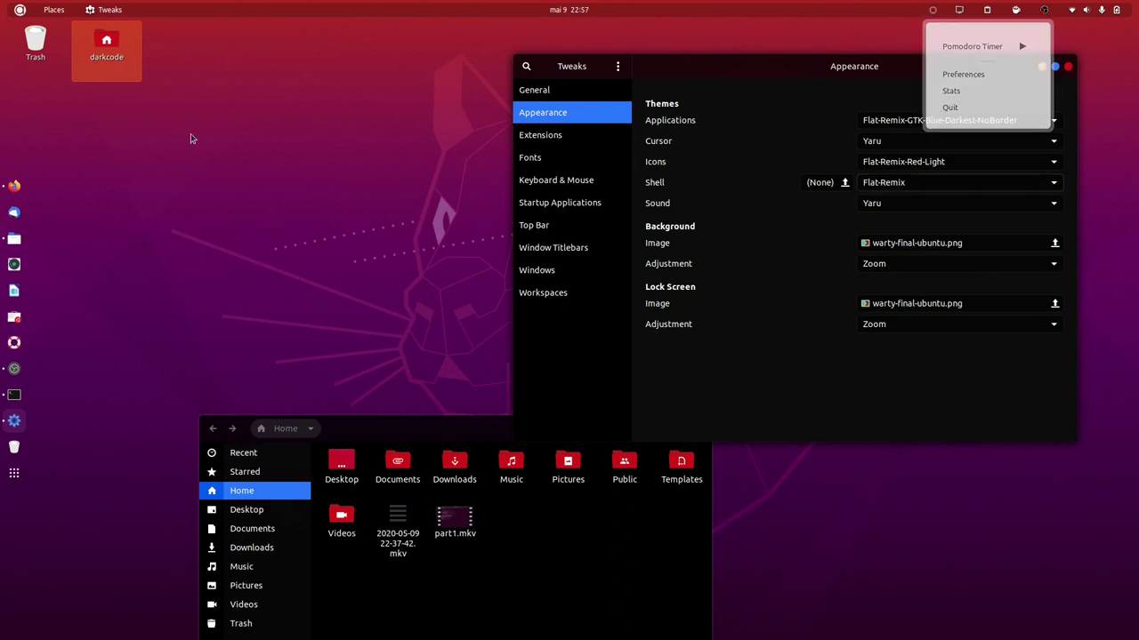
{"action": "left_click", "coordinate": [902, 182]}
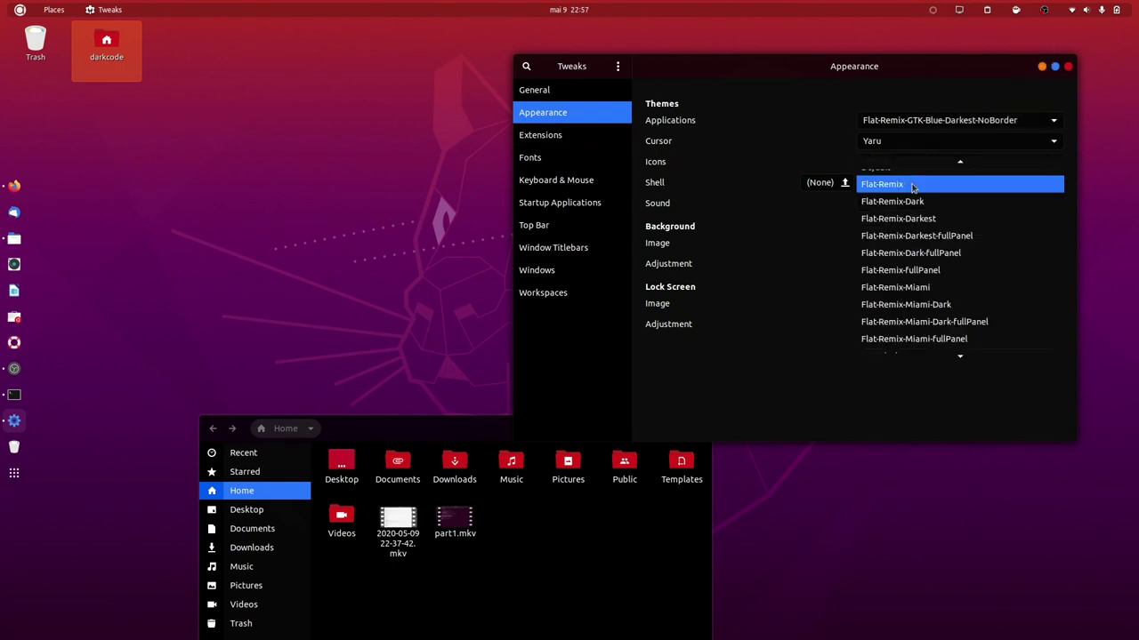
{"action": "left_click", "coordinate": [959, 322]}
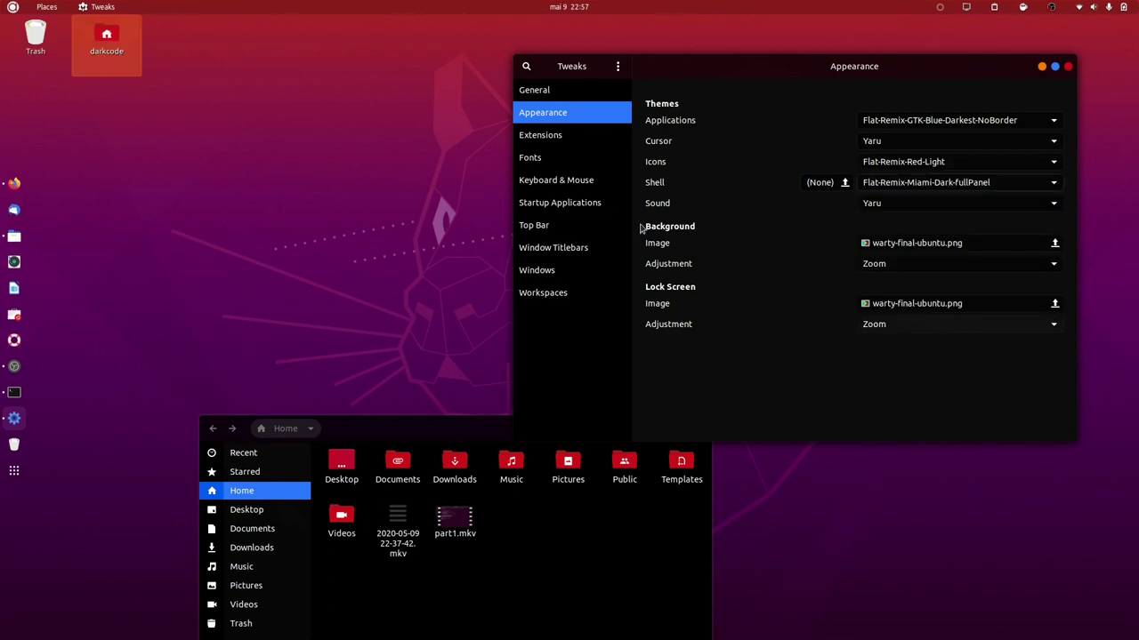
{"action": "left_click", "coordinate": [11, 8]}
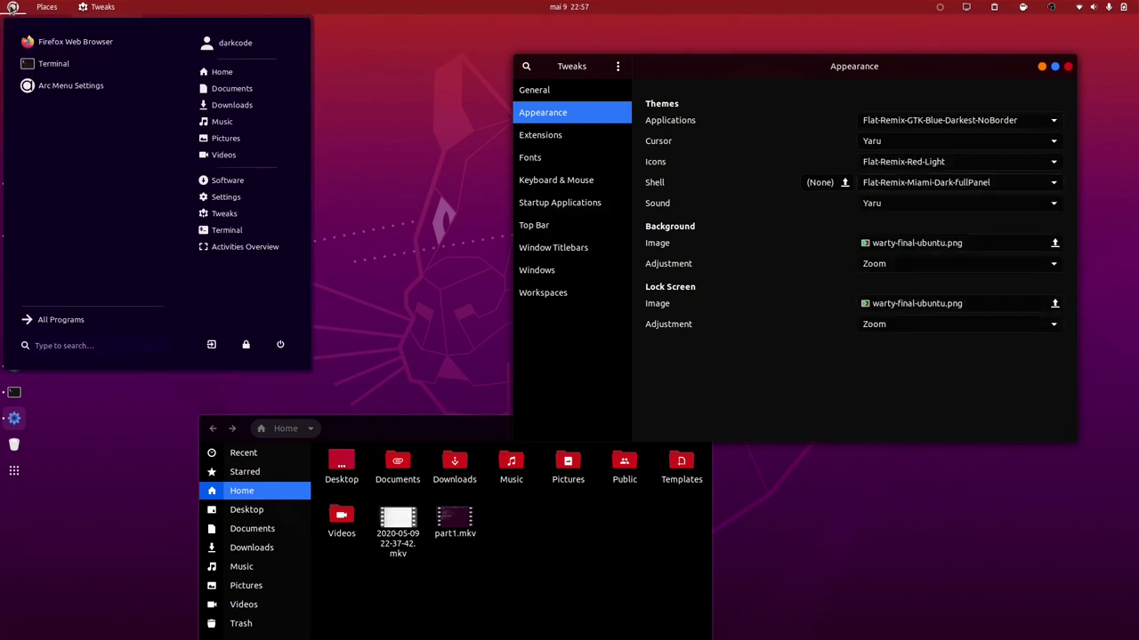
{"action": "left_click", "coordinate": [853, 380]}
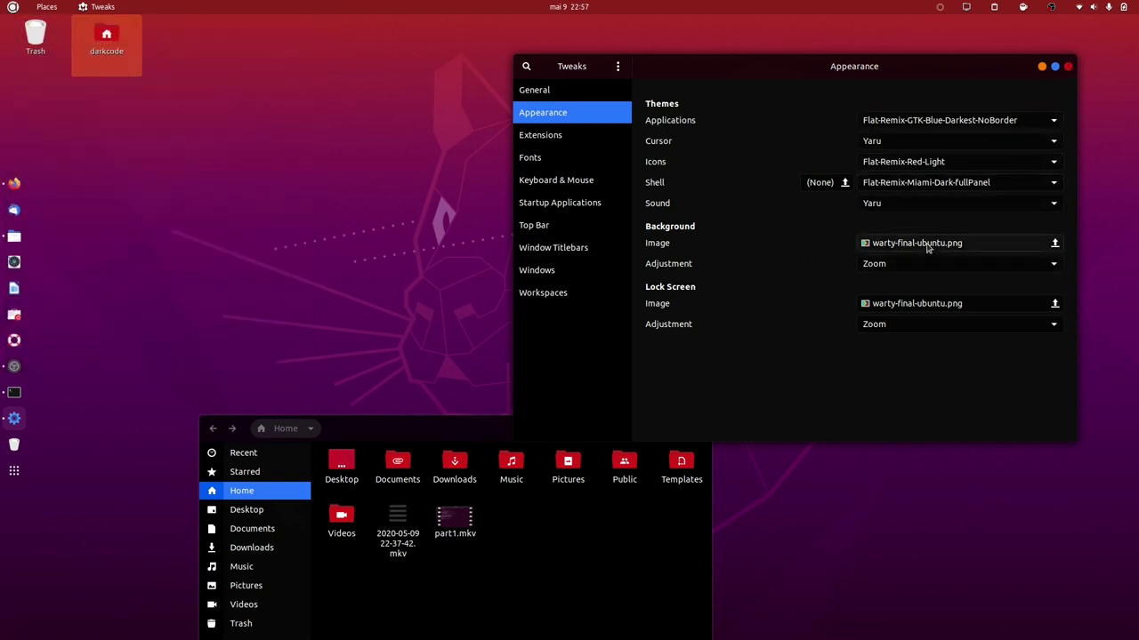
Set thumb-1920-719146.jpg from Pictures/wallpaper as the background image.
{"action": "left_click", "coordinate": [918, 245]}
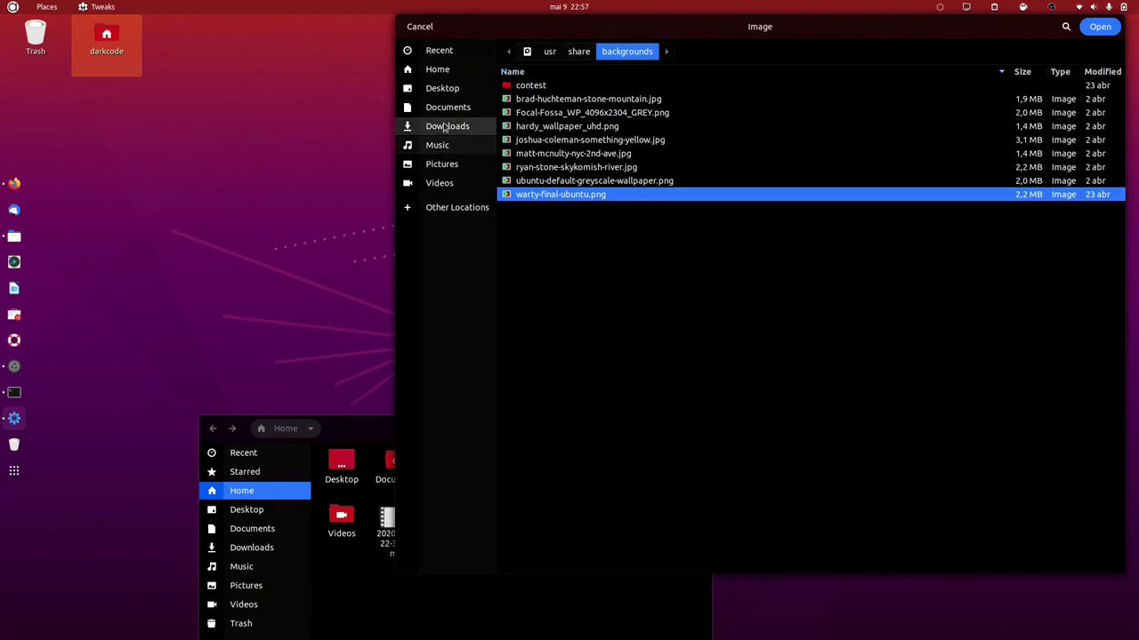
{"action": "left_click", "coordinate": [443, 162]}
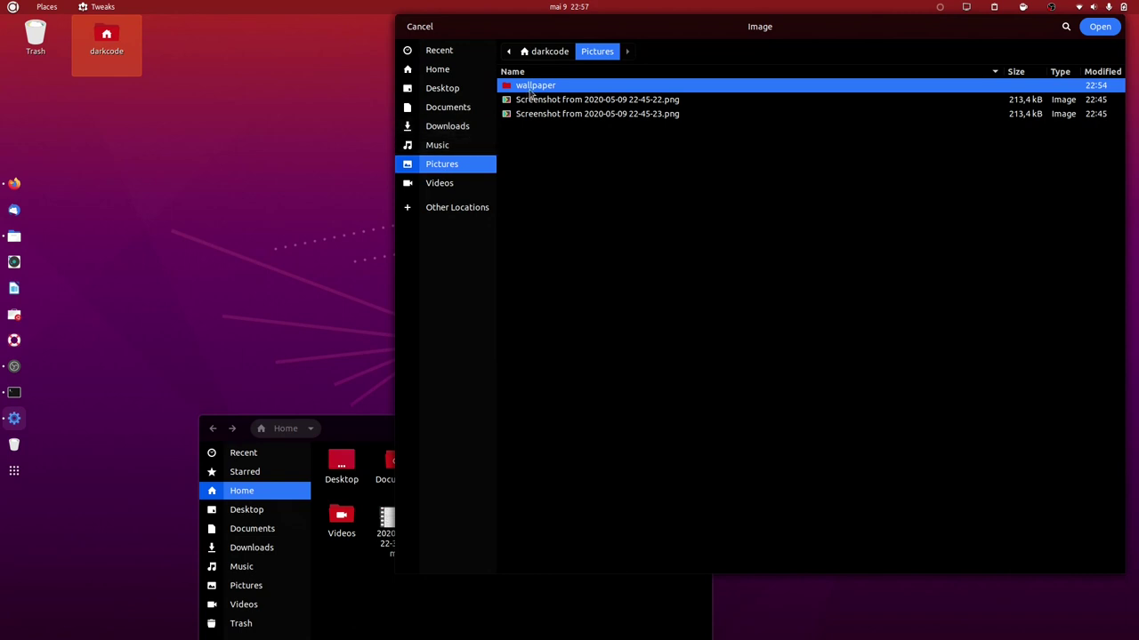
{"action": "double_click", "coordinate": [535, 86]}
{"action": "left_click", "coordinate": [537, 114]}
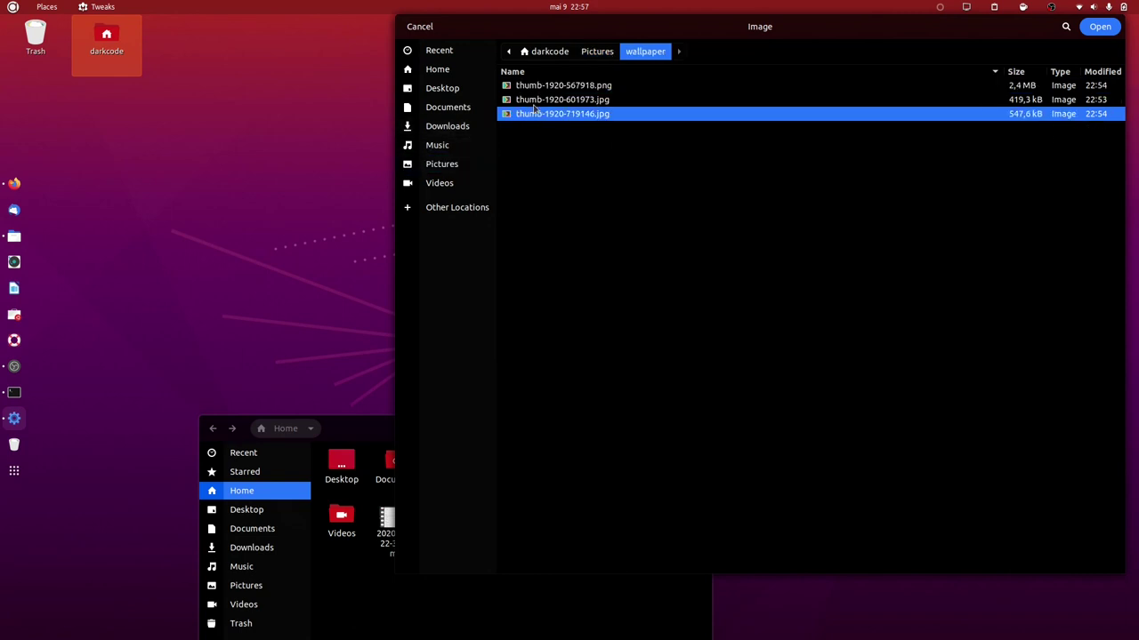
{"action": "left_click", "coordinate": [1100, 25]}
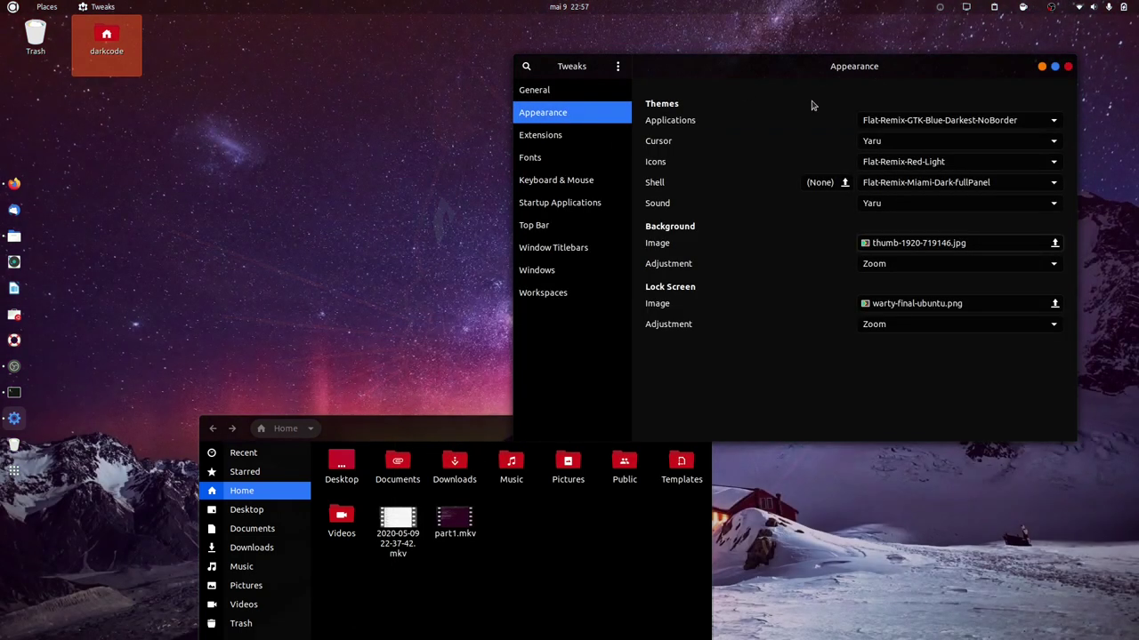
Rearrange the Files and Tweaks windows on screen and clear the desktop icon selection.
{"action": "left_click_drag", "start_coordinate": [409, 421], "coordinate": [321, 439]}
{"action": "left_click_drag", "start_coordinate": [720, 67], "coordinate": [964, 528]}
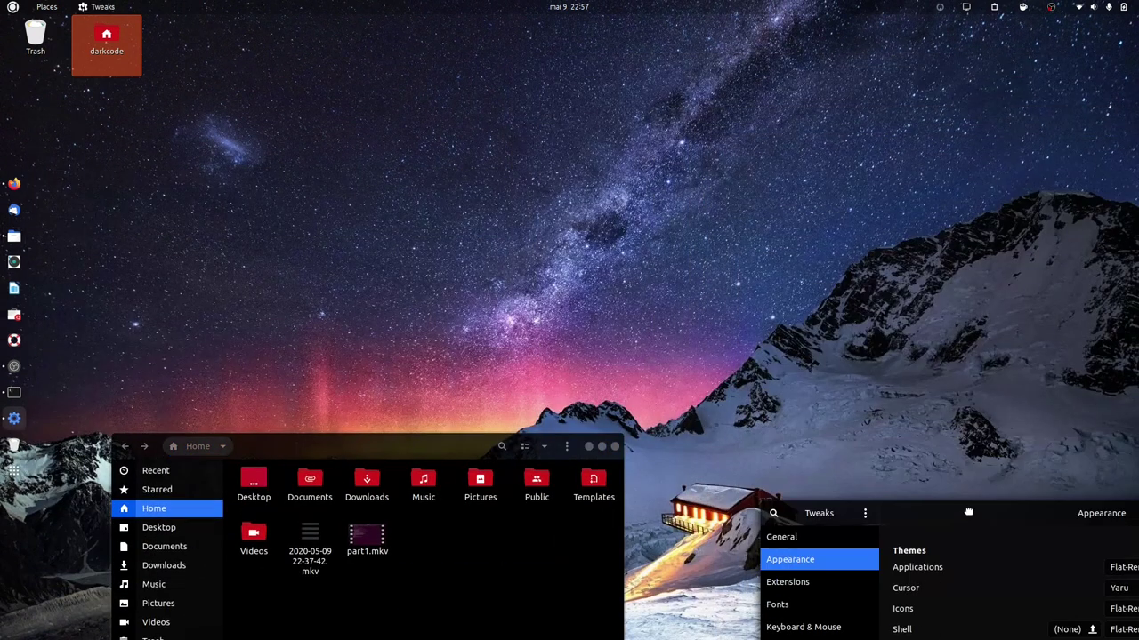
{"action": "left_click_drag", "start_coordinate": [452, 444], "coordinate": [890, 60]}
{"action": "left_click_drag", "start_coordinate": [913, 514], "coordinate": [765, 338]}
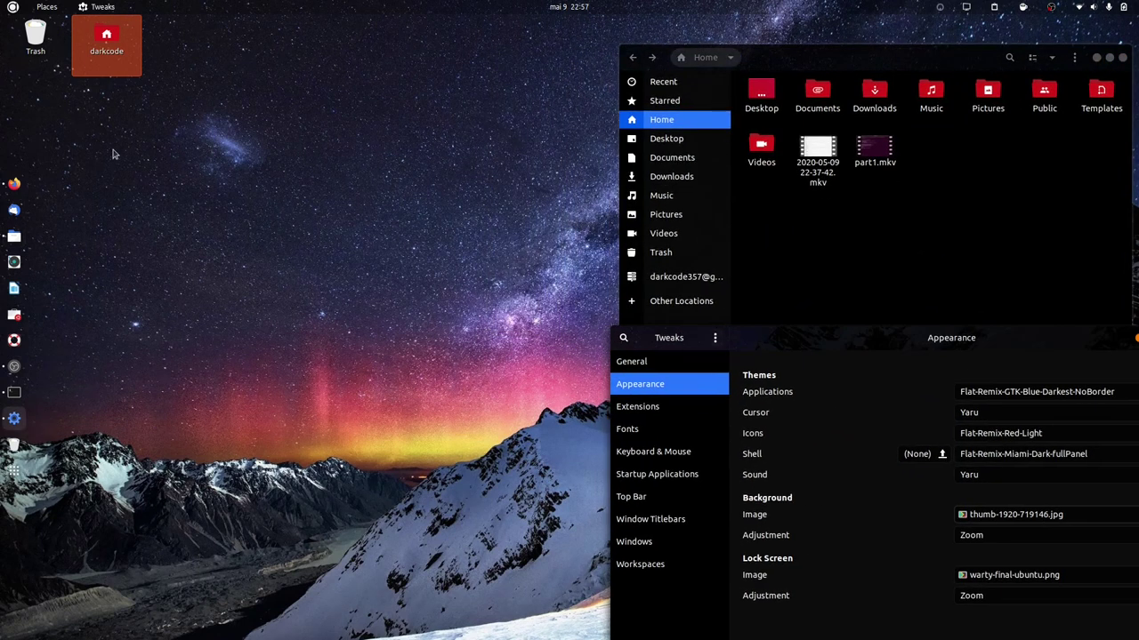
{"action": "left_click", "coordinate": [280, 120]}
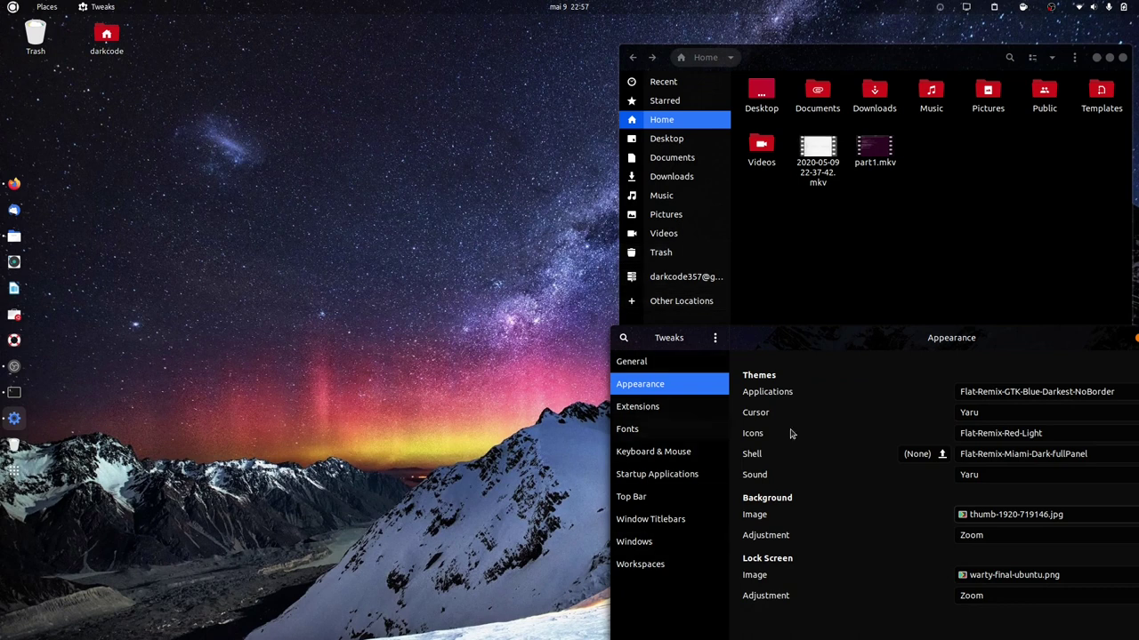
Try thumb-1920-601973.jpg, then settle on thumb-1920-567918.png as the background.
{"action": "left_click", "coordinate": [1014, 515]}
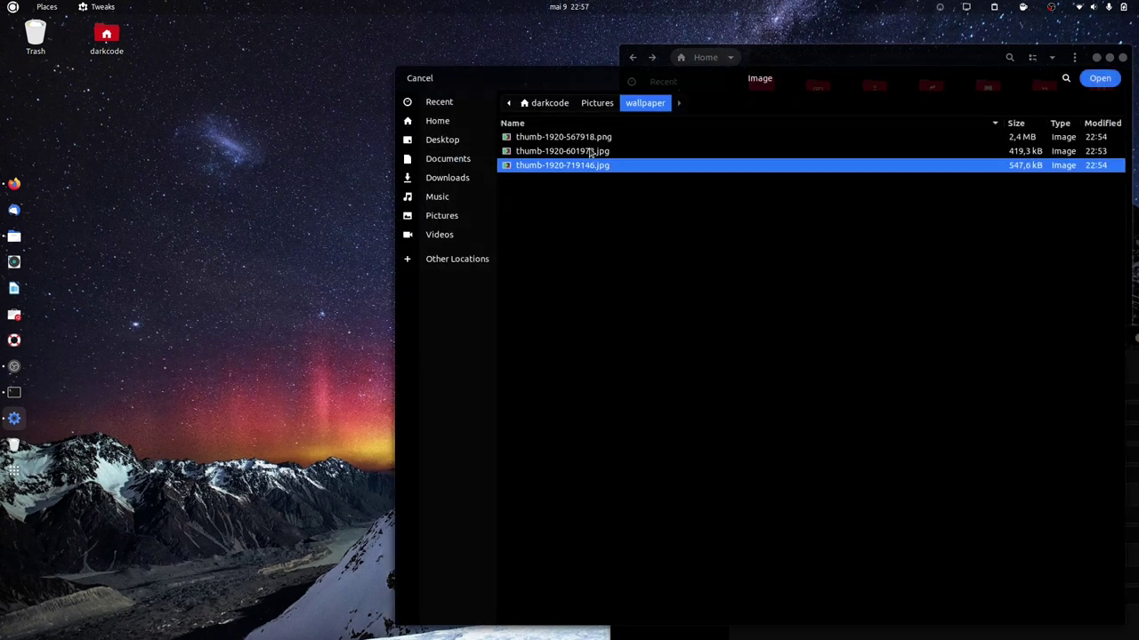
{"action": "double_click", "coordinate": [589, 153]}
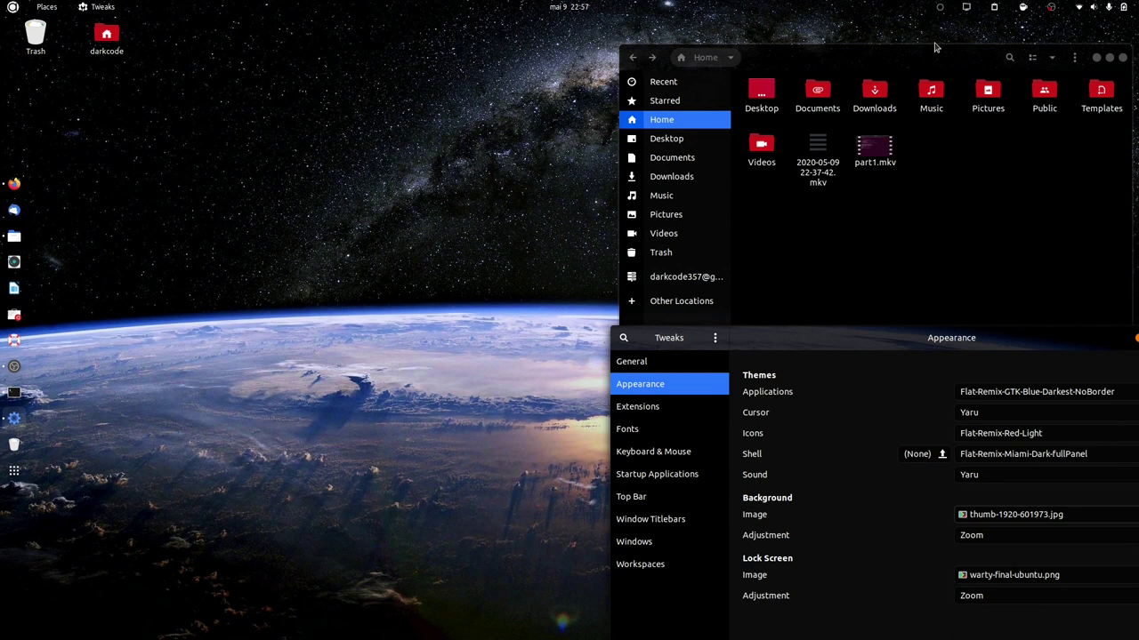
{"action": "left_click", "coordinate": [1096, 57]}
{"action": "left_click_drag", "start_coordinate": [848, 350], "coordinate": [812, 52]}
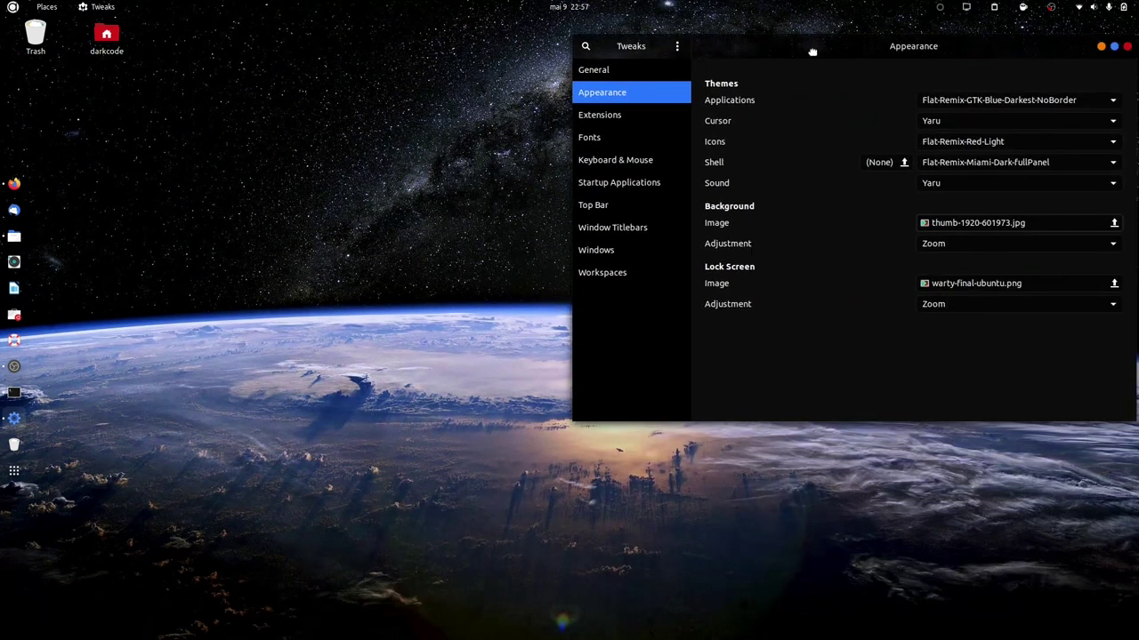
{"action": "left_click", "coordinate": [996, 223]}
{"action": "left_click", "coordinate": [573, 89]}
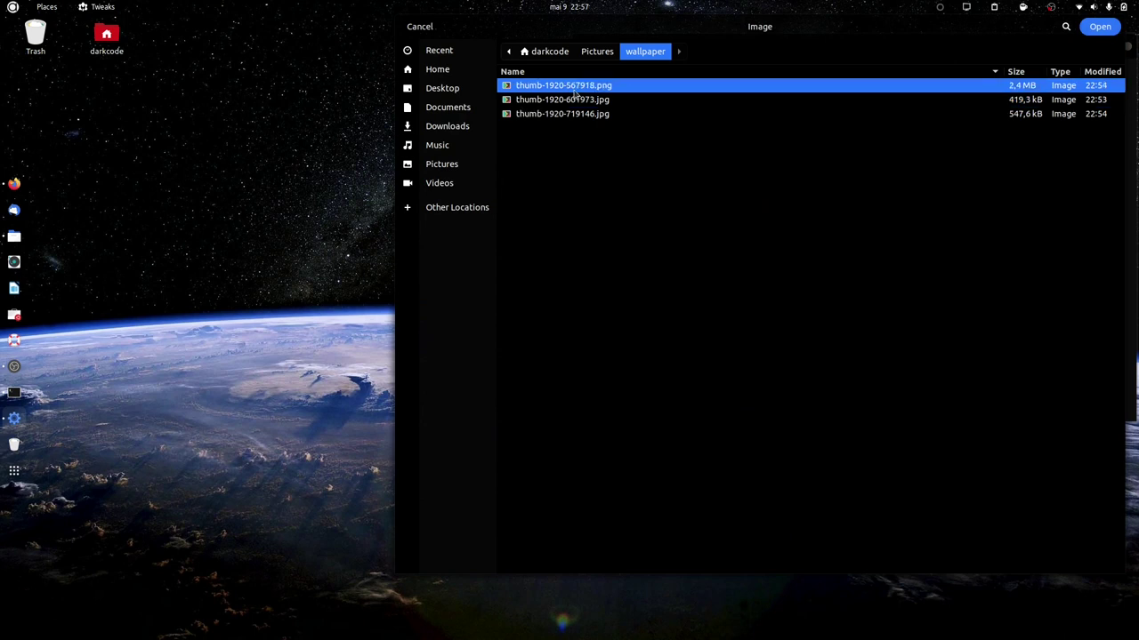
{"action": "left_click", "coordinate": [1099, 26]}
View the new wallpaper, close Tweaks, and bring up the Terminal from the dock.
{"action": "left_click_drag", "start_coordinate": [910, 45], "coordinate": [1101, 45]}
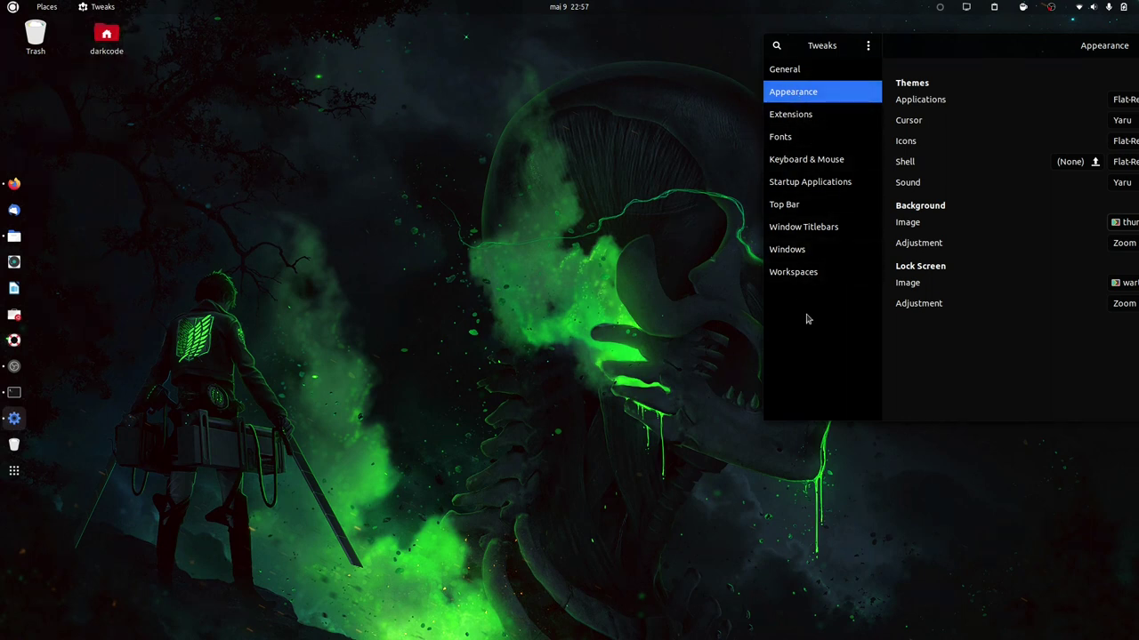
{"action": "left_click_drag", "start_coordinate": [971, 37], "coordinate": [422, 88]}
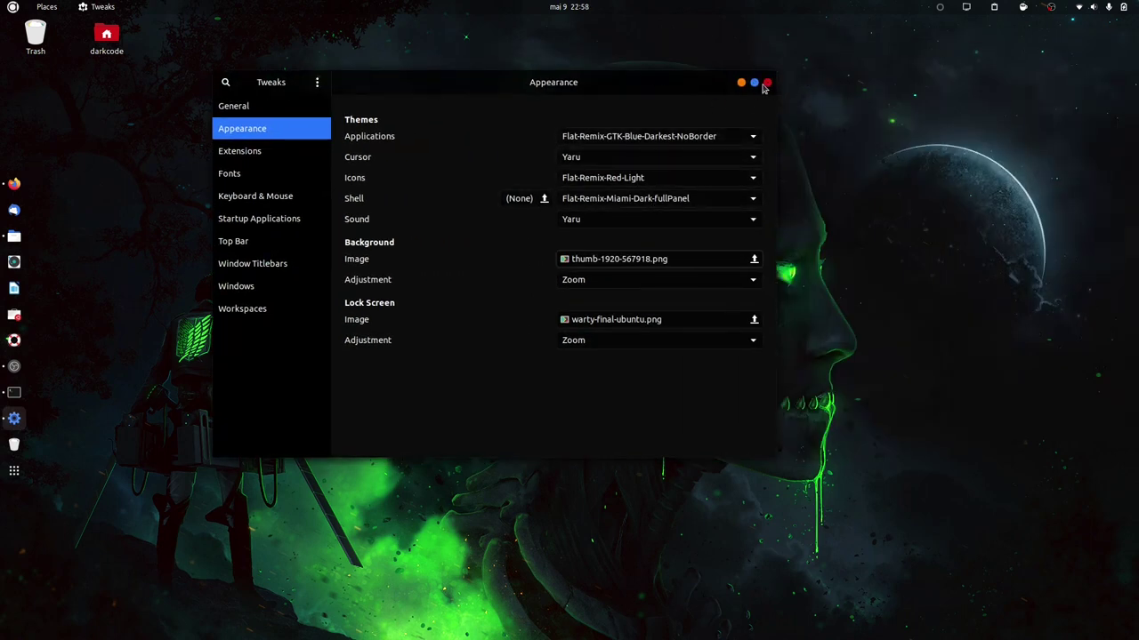
{"action": "left_click", "coordinate": [767, 83]}
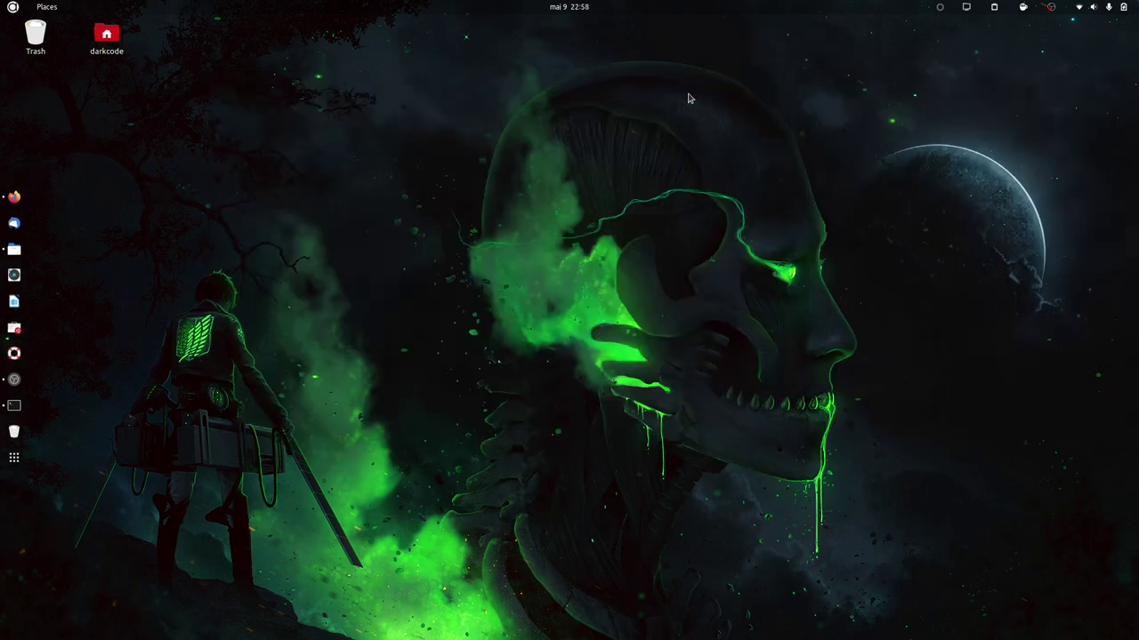
{"action": "left_click", "coordinate": [14, 405]}
{"action": "scroll", "coordinate": [237, 205], "scroll_direction": "up", "scroll_amount": 7}
{"action": "scroll", "coordinate": [237, 178], "scroll_direction": "down", "scroll_amount": 7}
Restore the terminal to a smaller window, clear it, and start typing 'sudo apt install termin'.
{"action": "key", "text": "super+Down"}
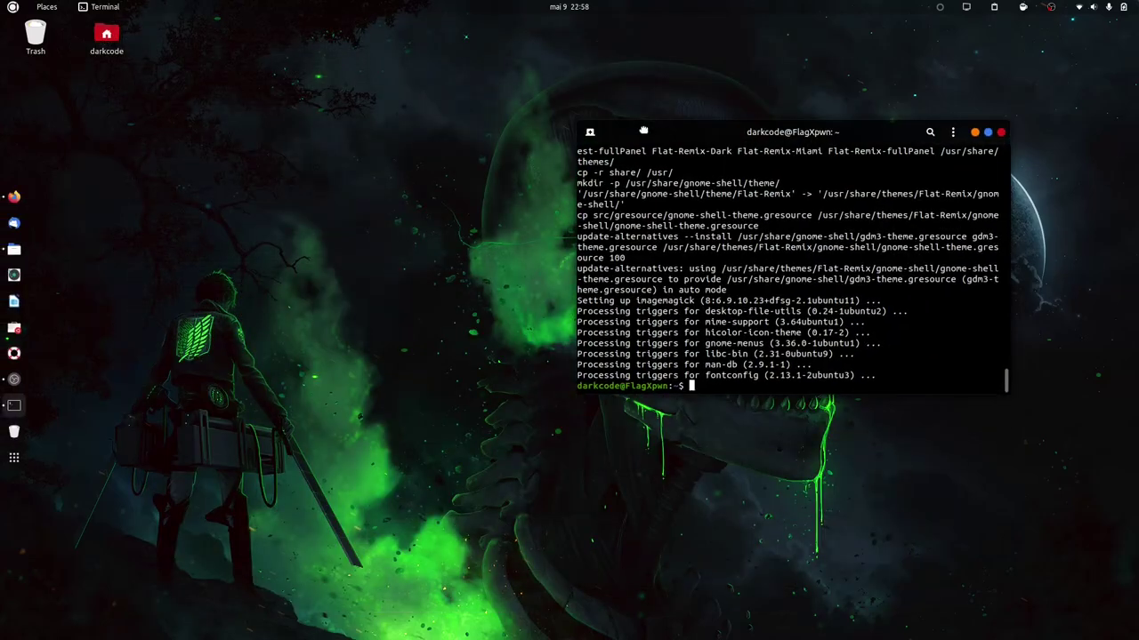
{"action": "key", "text": "ctrl+l"}
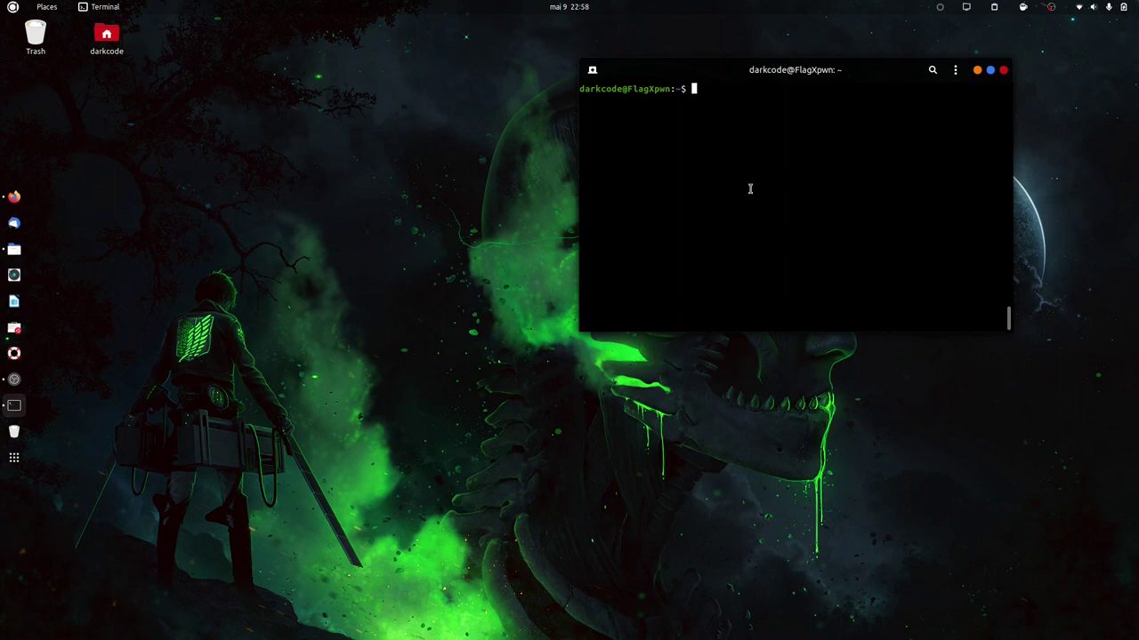
{"action": "type", "text": "sudo -s"}
{"action": "key", "text": "BackSpace"}
{"action": "key", "text": "BackSpace"}
{"action": "type", "text": "apt install termin"}
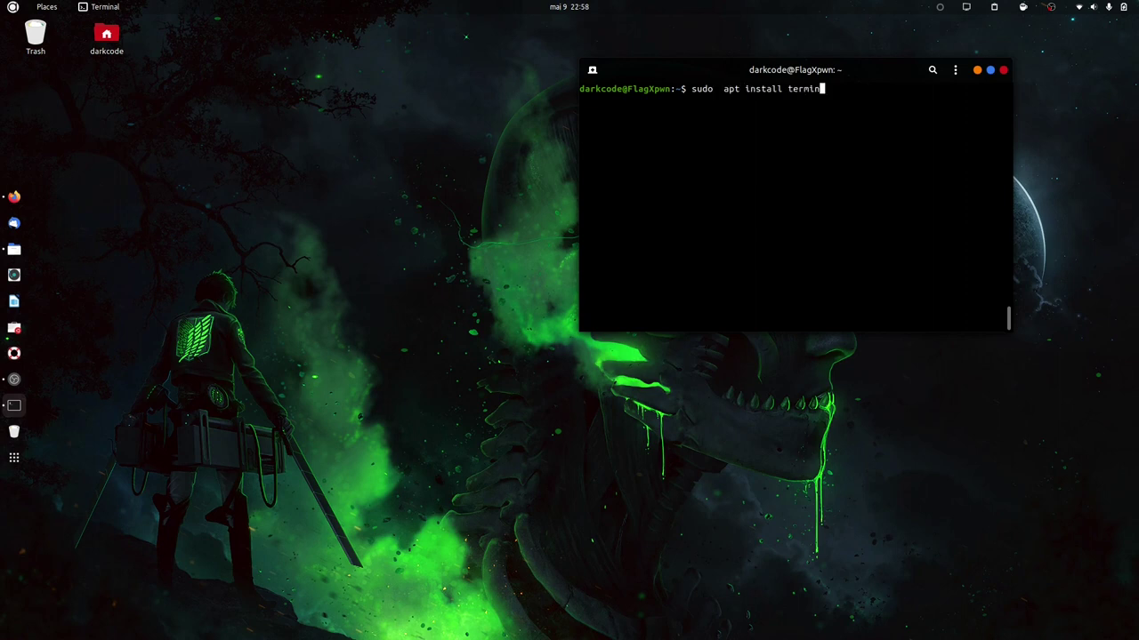
{"action": "key", "text": "Tab"}
{"action": "key", "text": "Tab"}
{"action": "key", "text": "BackSpace"}
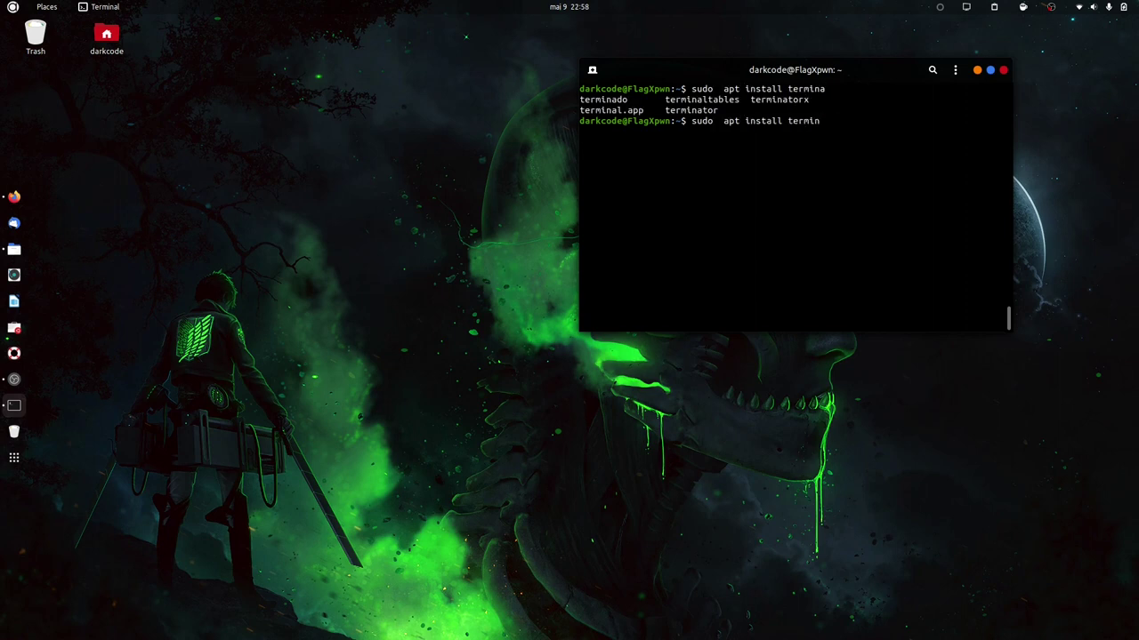
Complete and run 'sudo apt install terminator', confirm the install, and move the window left.
{"action": "double_click", "coordinate": [665, 110]}
{"action": "key", "text": "ctrl+c"}
{"action": "key", "text": "BackSpace"}
{"action": "key", "text": "BackSpace"}
{"action": "key", "text": "BackSpace"}
{"action": "key", "text": "BackSpace"}
{"action": "key", "text": "BackSpace"}
{"action": "key", "text": "BackSpace"}
{"action": "key", "text": "BackSpace"}
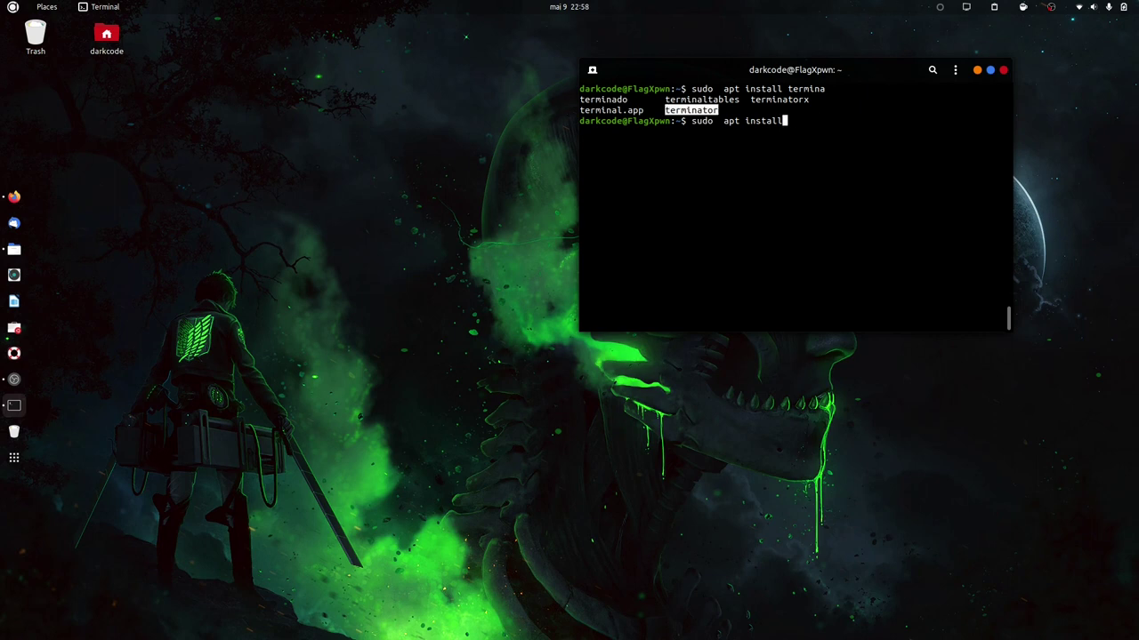
{"action": "key", "text": "ctrl+shift+v"}
{"action": "key", "text": "Return"}
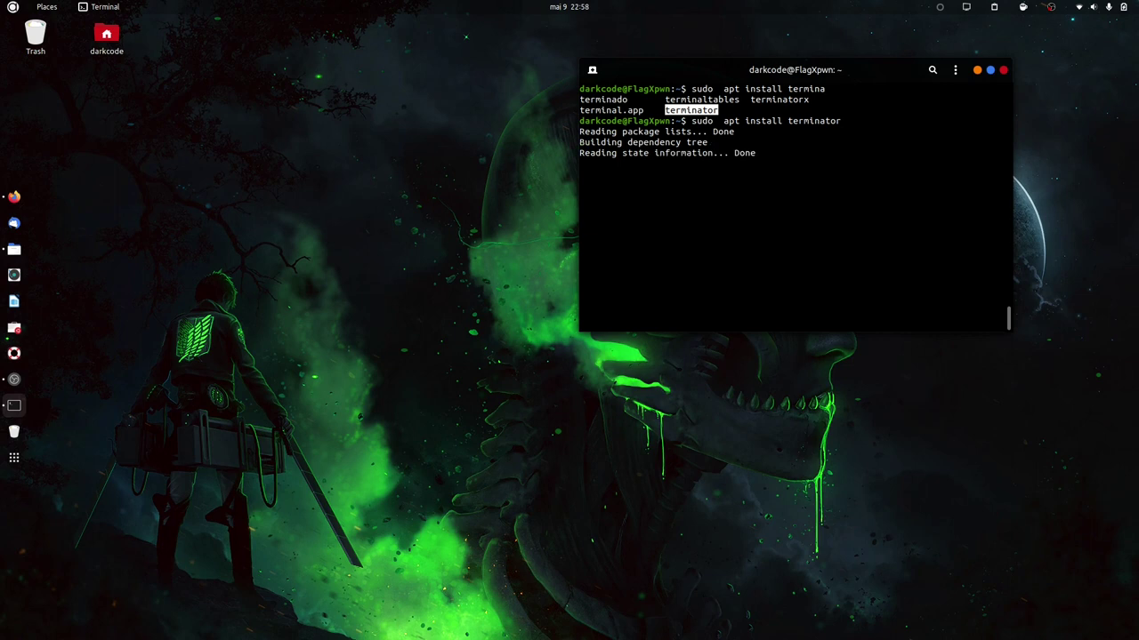
{"action": "key", "text": "Return"}
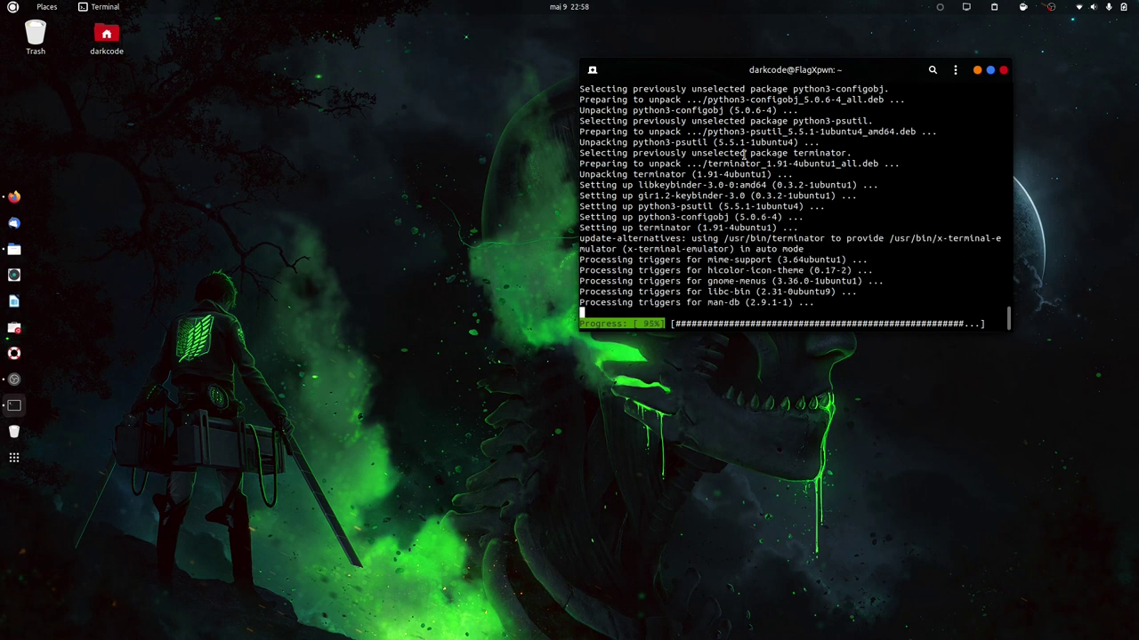
{"action": "left_click_drag", "start_coordinate": [737, 74], "coordinate": [563, 68]}
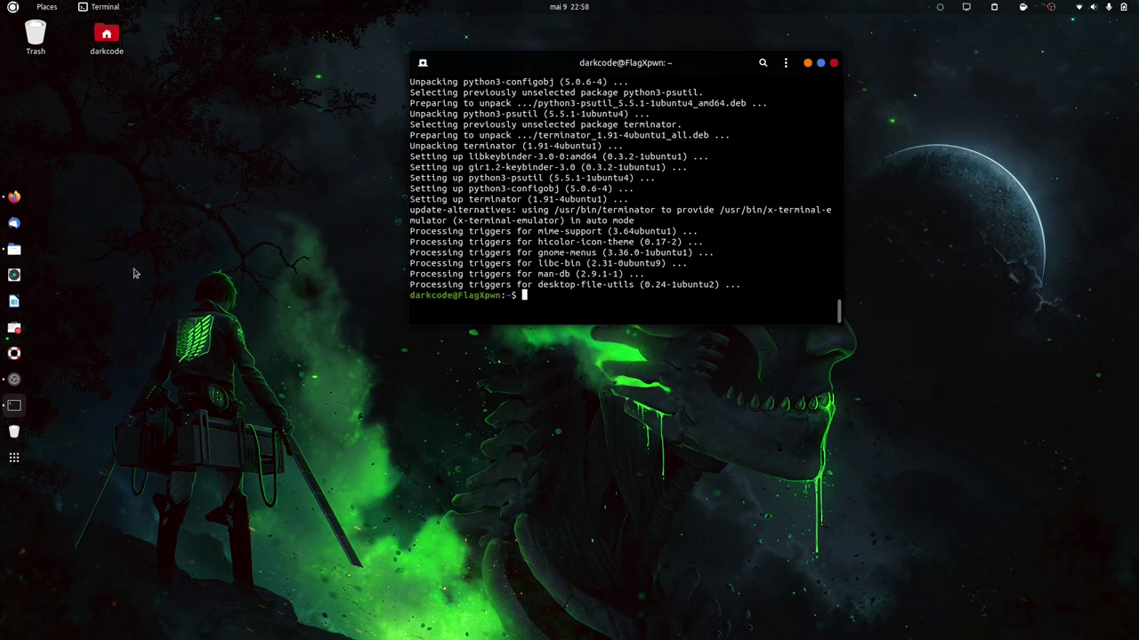
Find Terminator in Activities and add it to the dock favorites.
{"action": "key", "text": "super"}
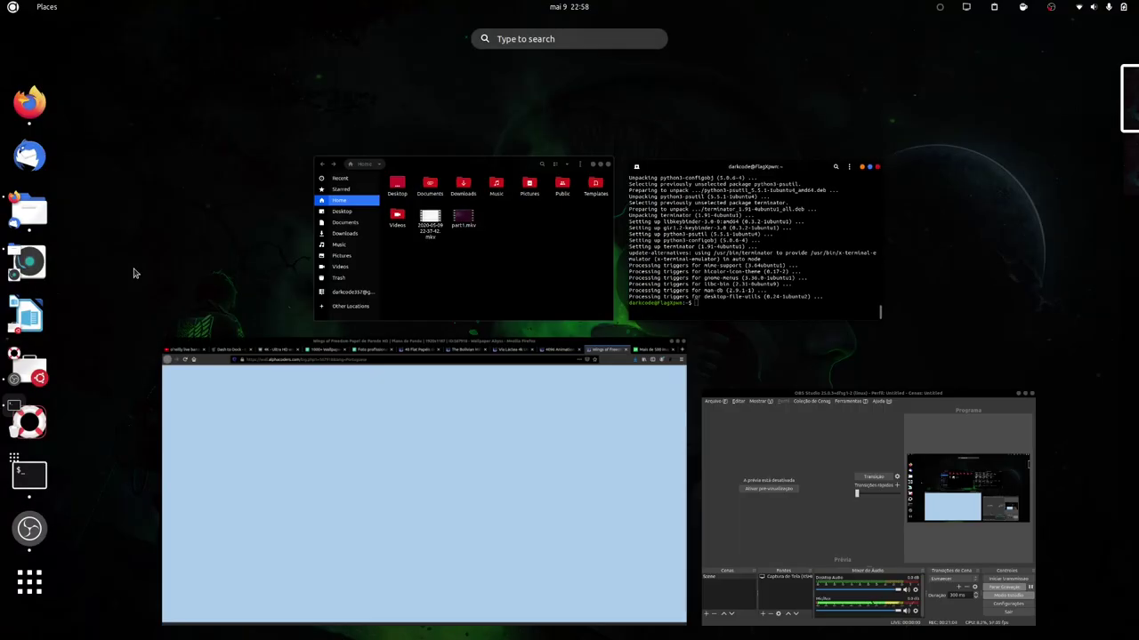
{"action": "type", "text": "tw"}
{"action": "type", "text": "erm"}
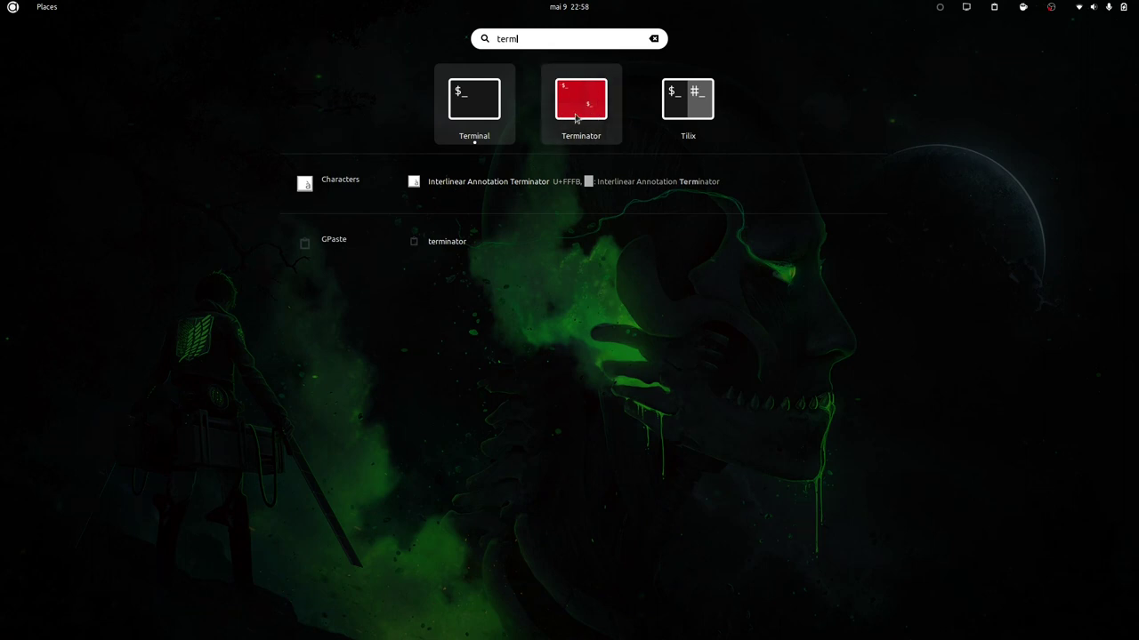
{"action": "right_click", "coordinate": [578, 113]}
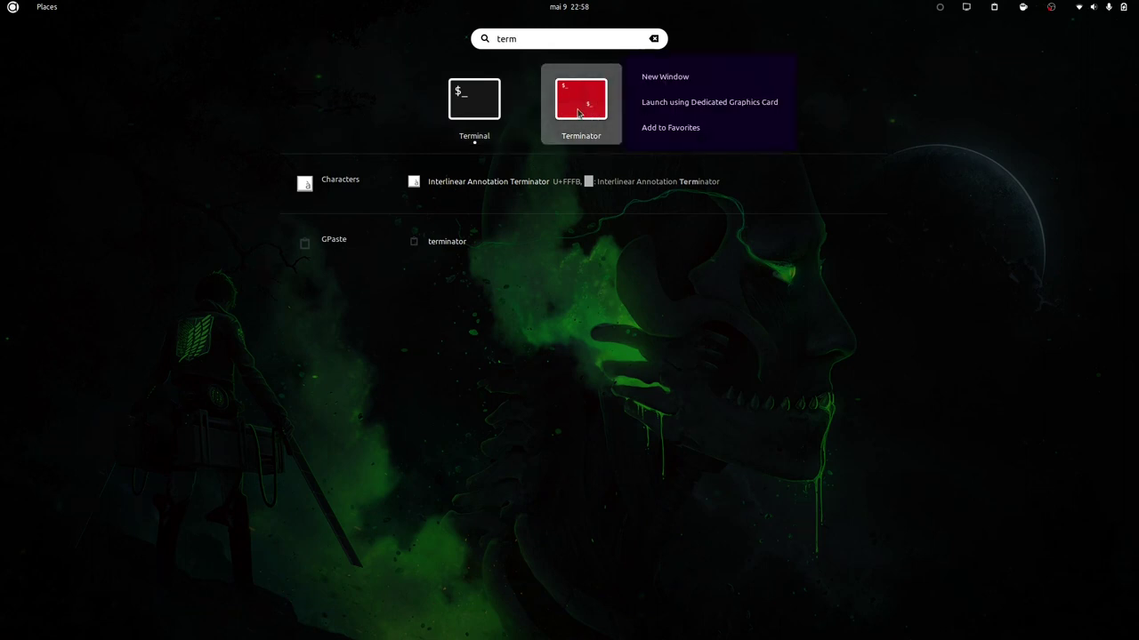
{"action": "left_click", "coordinate": [662, 128]}
{"action": "key", "text": "Escape"}
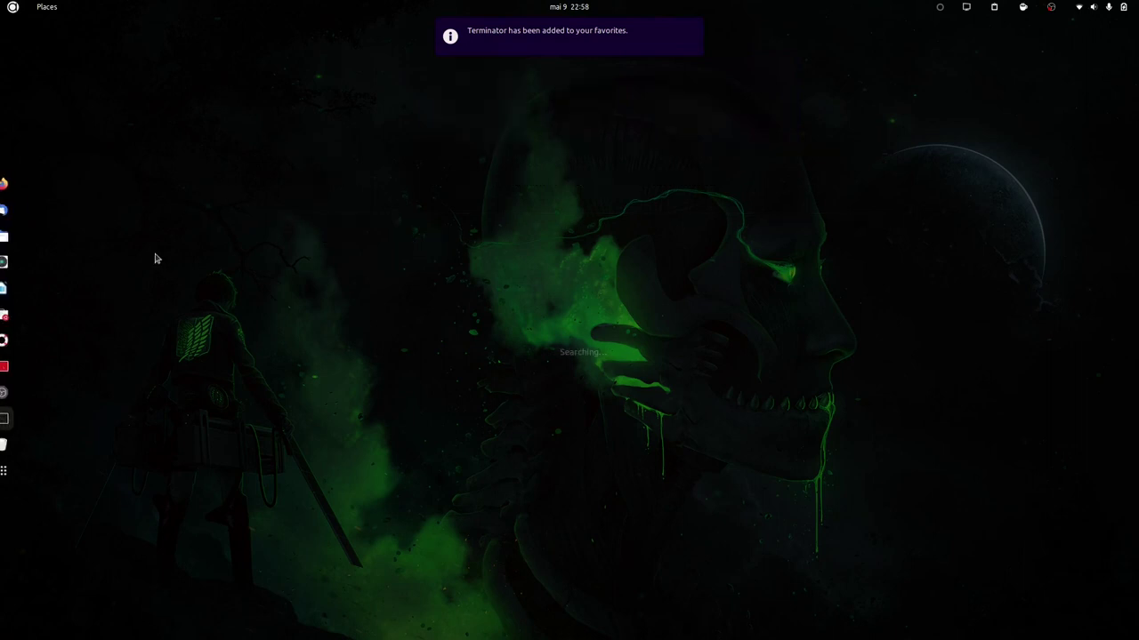
{"action": "key", "text": "Escape"}
Quit the old Terminal and open a new Terminator window in the upper right.
{"action": "left_click", "coordinate": [301, 245]}
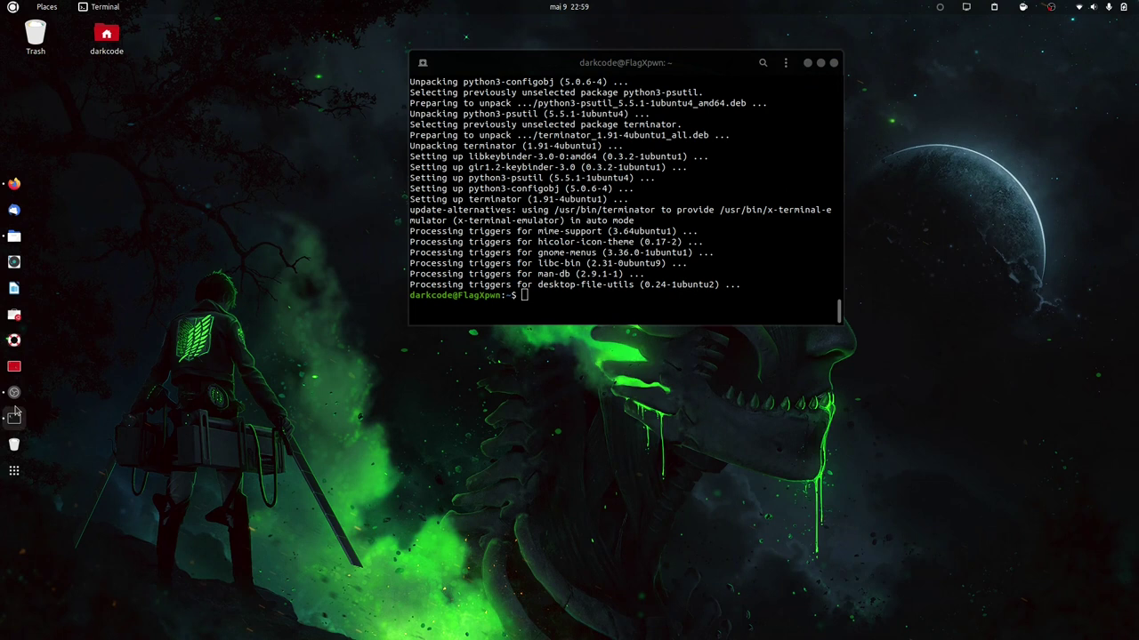
{"action": "right_click", "coordinate": [14, 418]}
{"action": "left_click", "coordinate": [145, 462]}
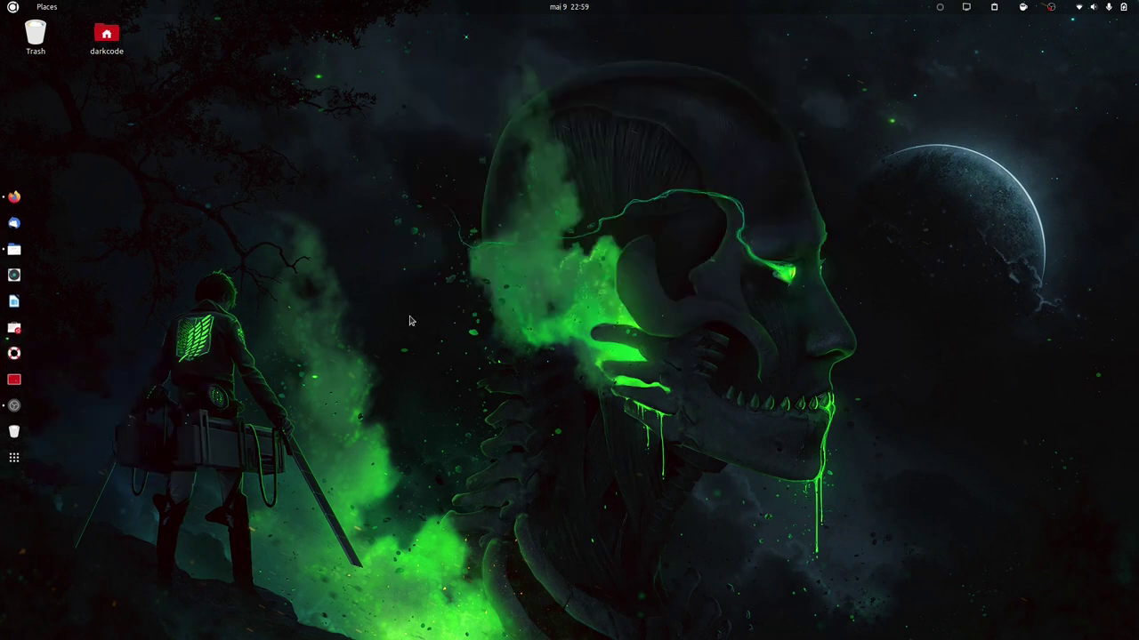
{"action": "key", "text": "ctrl+alt+t"}
{"action": "left_click_drag", "start_coordinate": [296, 42], "coordinate": [765, 70]}
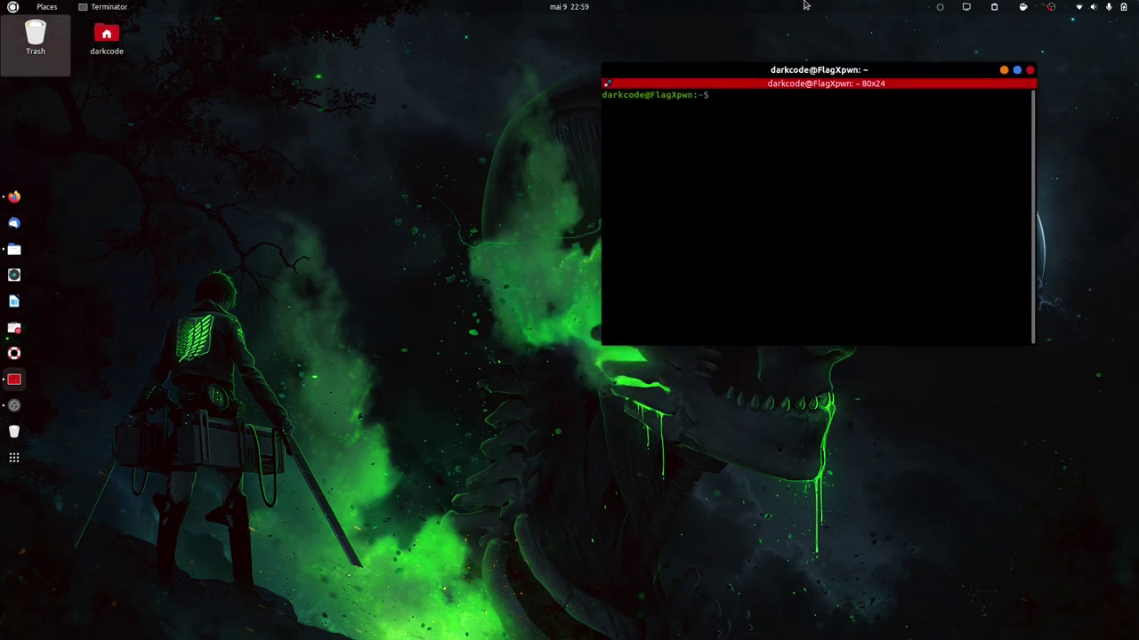
{"action": "left_click", "coordinate": [1103, 6]}
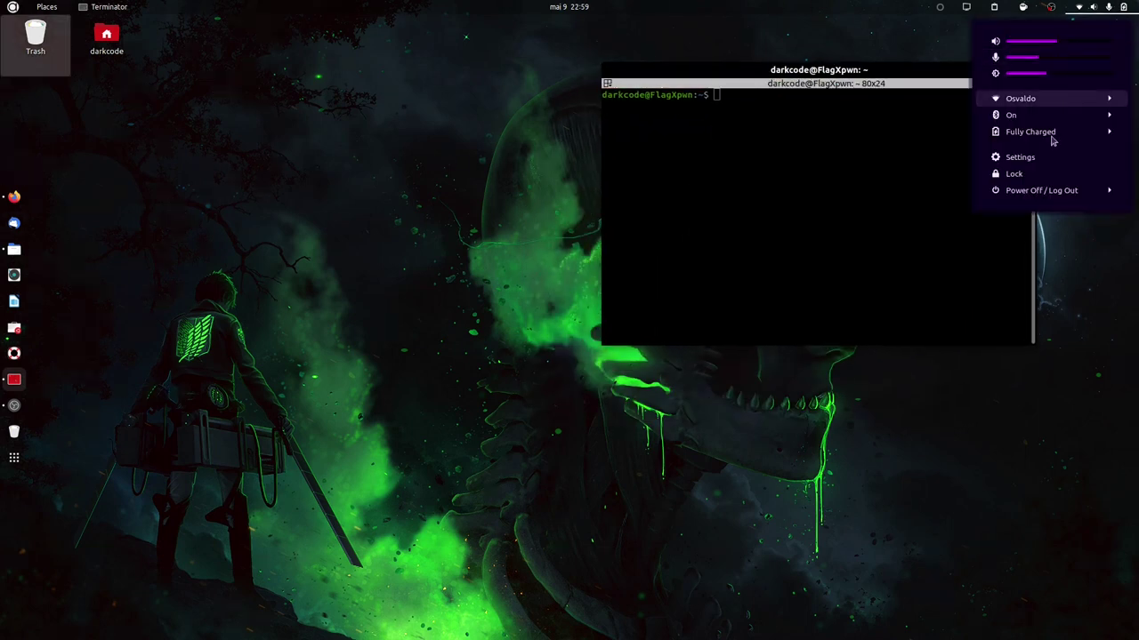
{"action": "left_click", "coordinate": [1034, 160]}
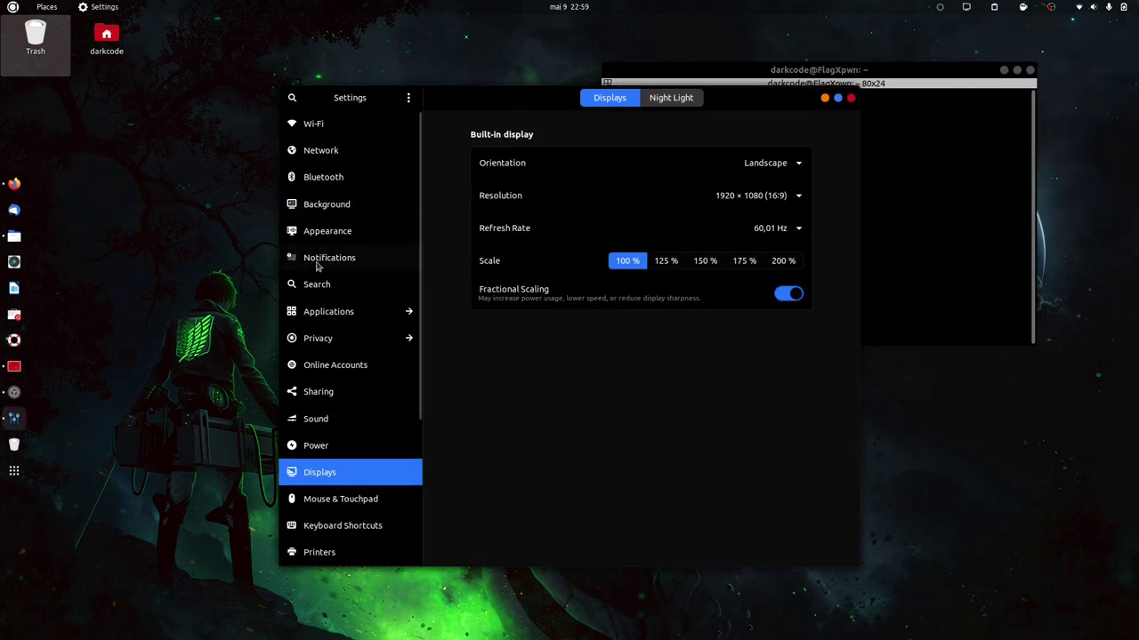
{"action": "scroll", "coordinate": [328, 452], "scroll_direction": "down", "scroll_amount": 3}
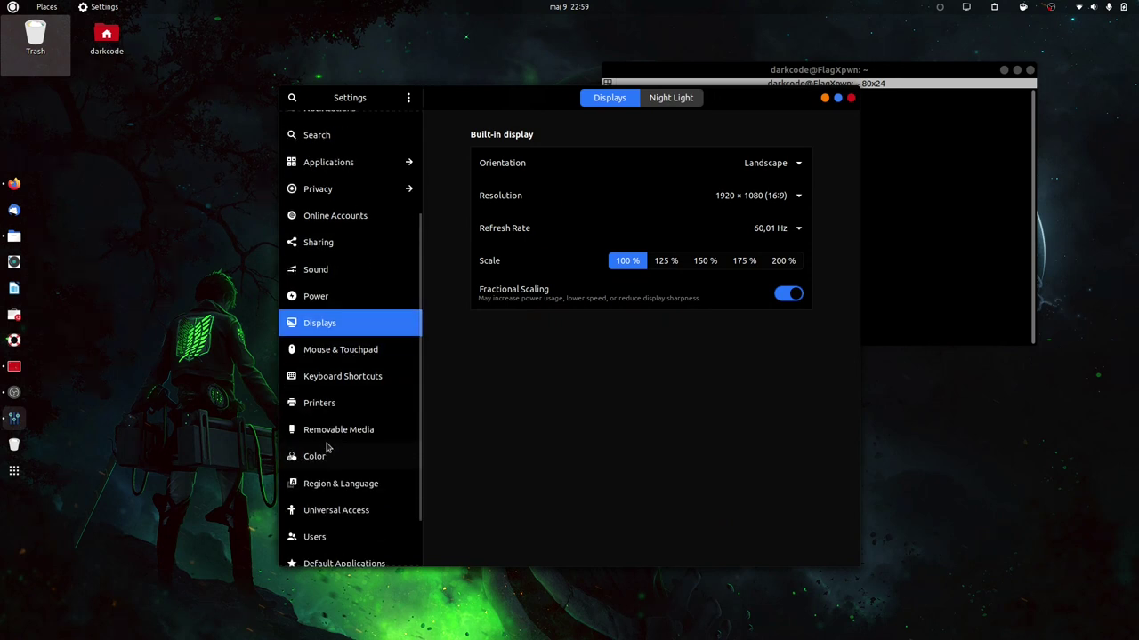
{"action": "scroll", "coordinate": [327, 449], "scroll_direction": "up", "scroll_amount": 3}
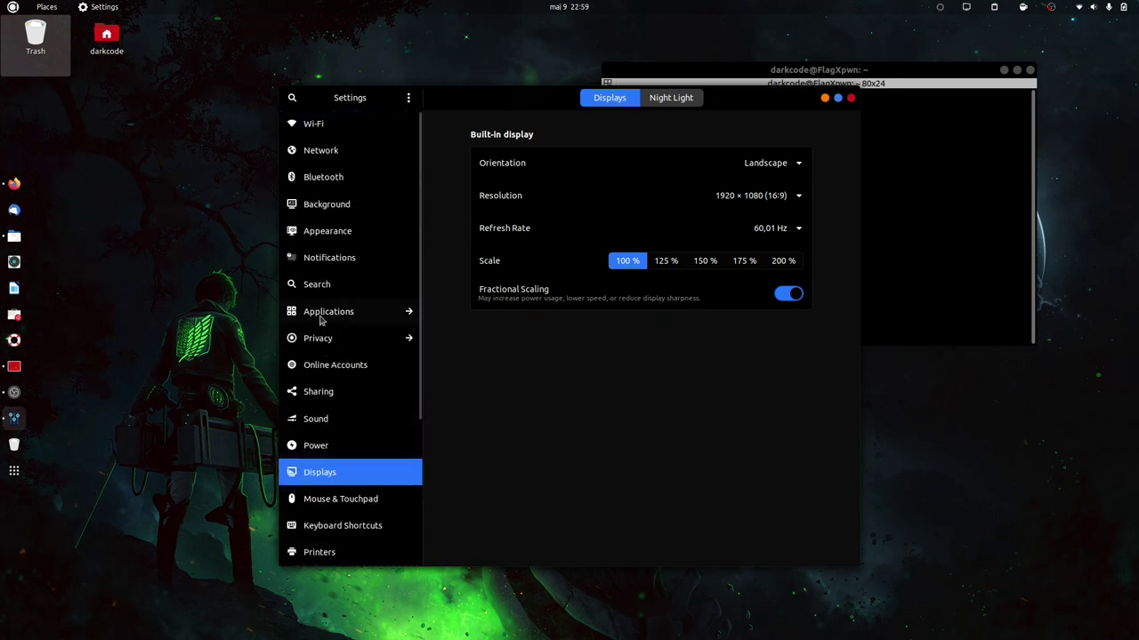
{"action": "type", "text": "de"}
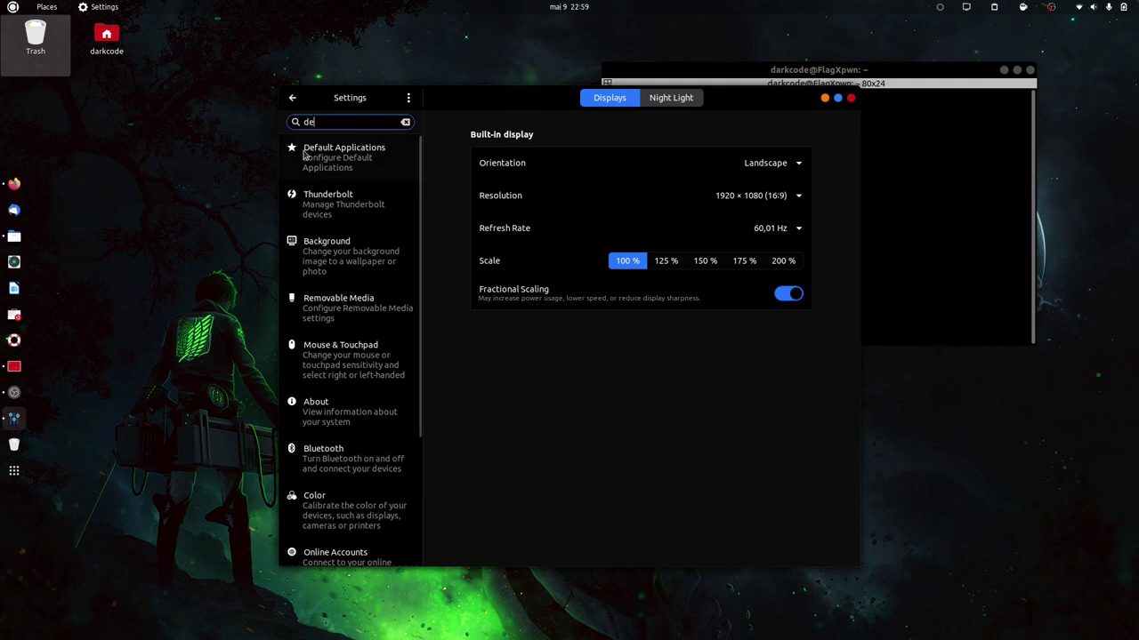
{"action": "left_click", "coordinate": [343, 156]}
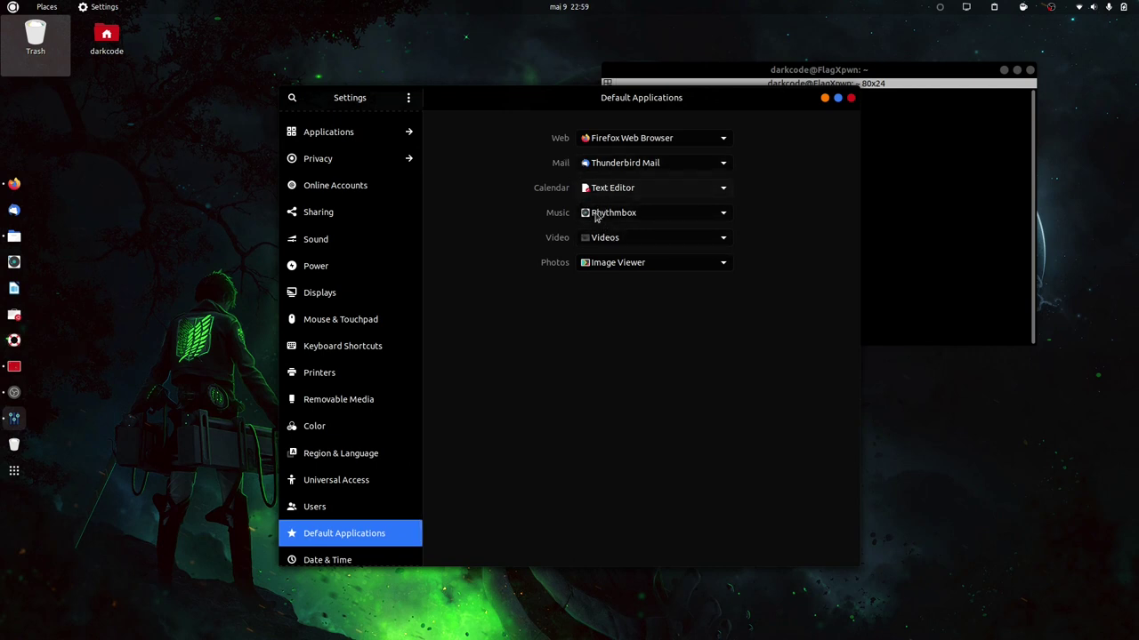
{"action": "left_click_drag", "start_coordinate": [474, 98], "coordinate": [751, 143]}
{"action": "left_click_drag", "start_coordinate": [737, 74], "coordinate": [370, 88]}
{"action": "left_click", "coordinate": [1101, 143]}
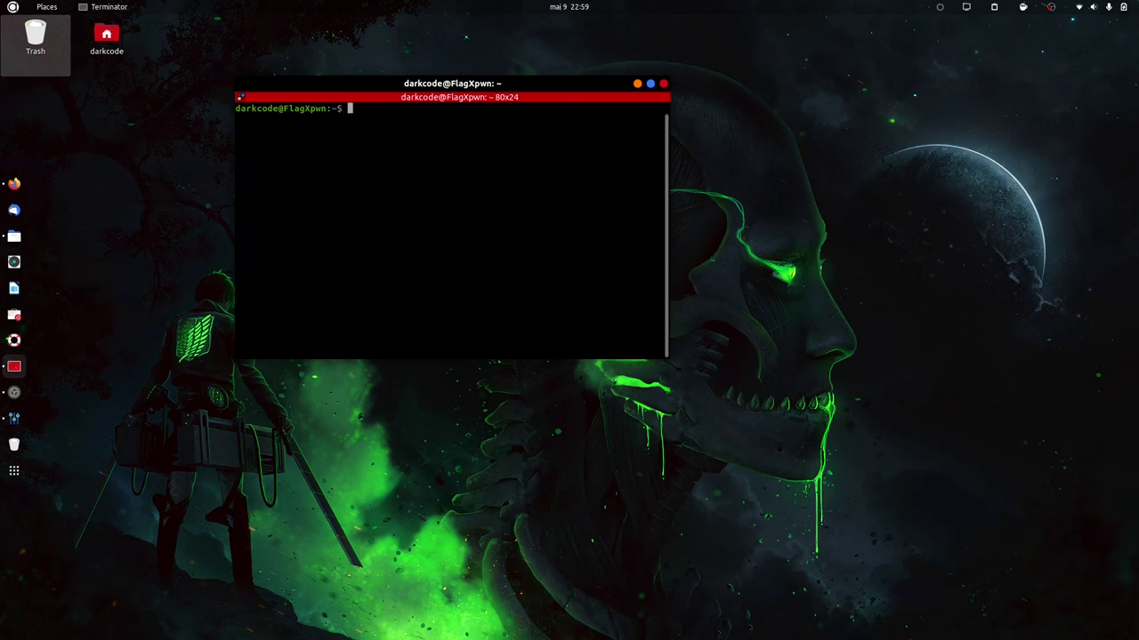
Become root with sudo -i and start installing fish with apt install.
{"action": "type", "text": "sudo -i"}
{"action": "key", "text": "Return"}
{"action": "key", "text": "Return"}
{"action": "key", "text": "ctrl+l"}
{"action": "type", "text": "apt in"}
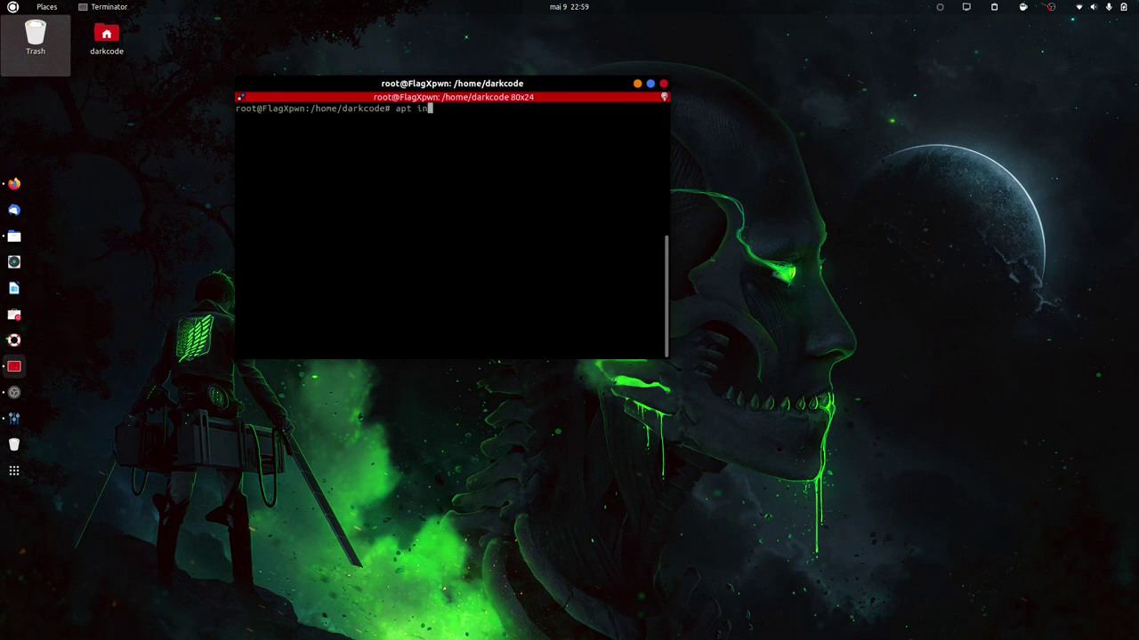
{"action": "type", "text": "stall fish"}
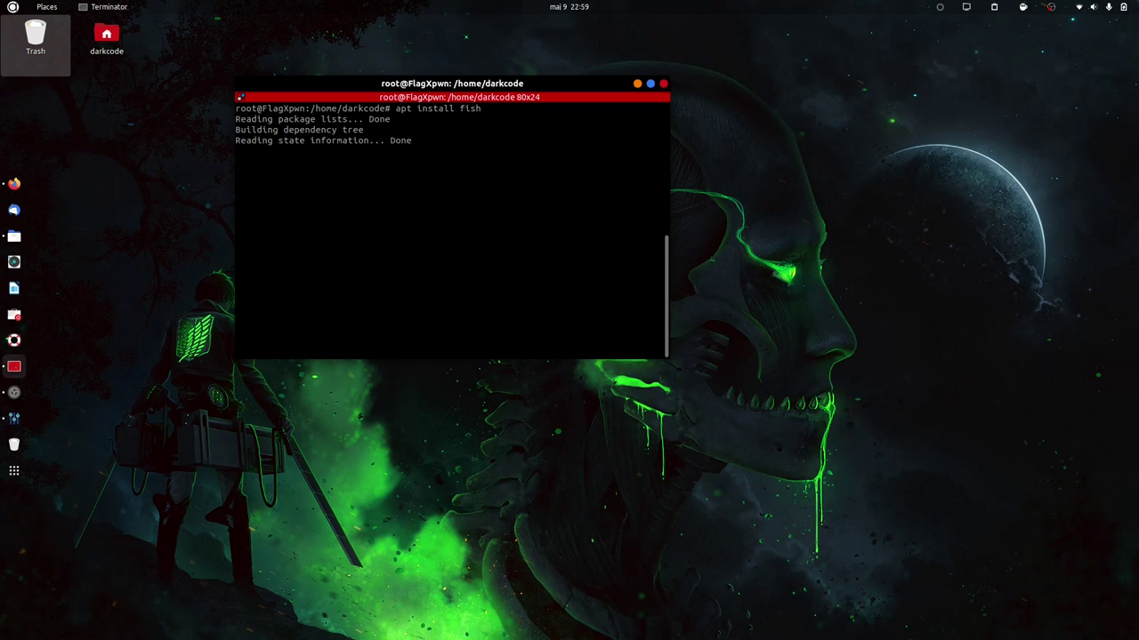
{"action": "type", "text": "y"}
{"action": "key", "text": "Return"}
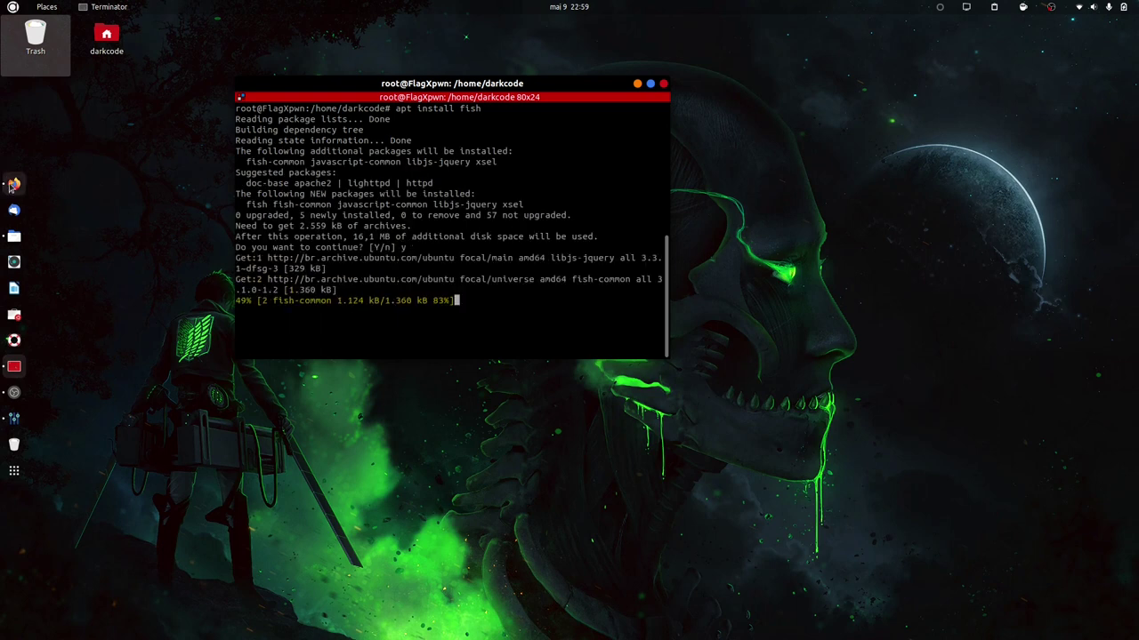
Switch to Firefox and clear its address bar for a new search.
{"action": "left_click", "coordinate": [14, 183]}
{"action": "left_click", "coordinate": [336, 62]}
{"action": "key", "text": "BackSpace"}
Search the web for oh-my-fish and open its GitHub repository.
{"action": "type", "text": "oh-my-zsh"}
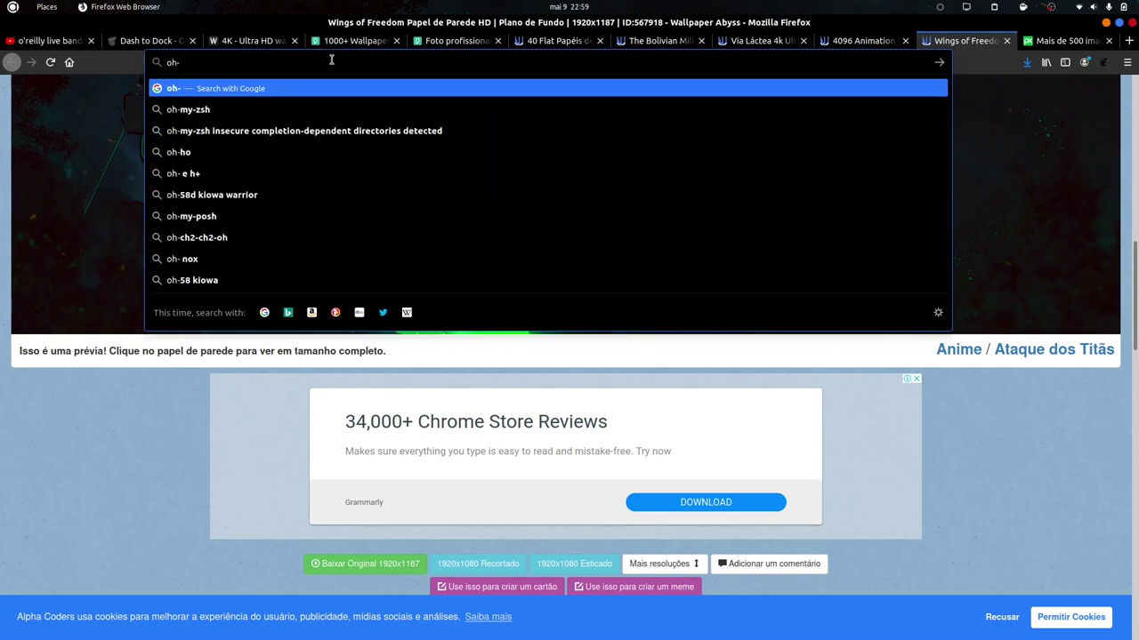
{"action": "key", "text": "BackSpace"}
{"action": "key", "text": "BackSpace"}
{"action": "key", "text": "BackSpace"}
{"action": "type", "text": "fish"}
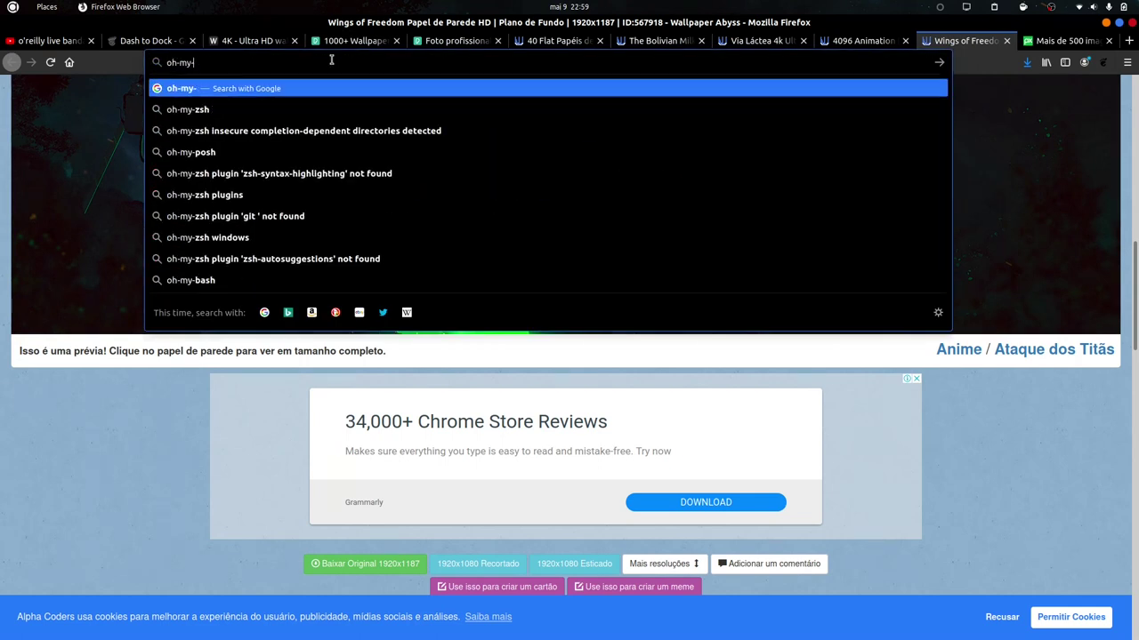
{"action": "key", "text": "Return"}
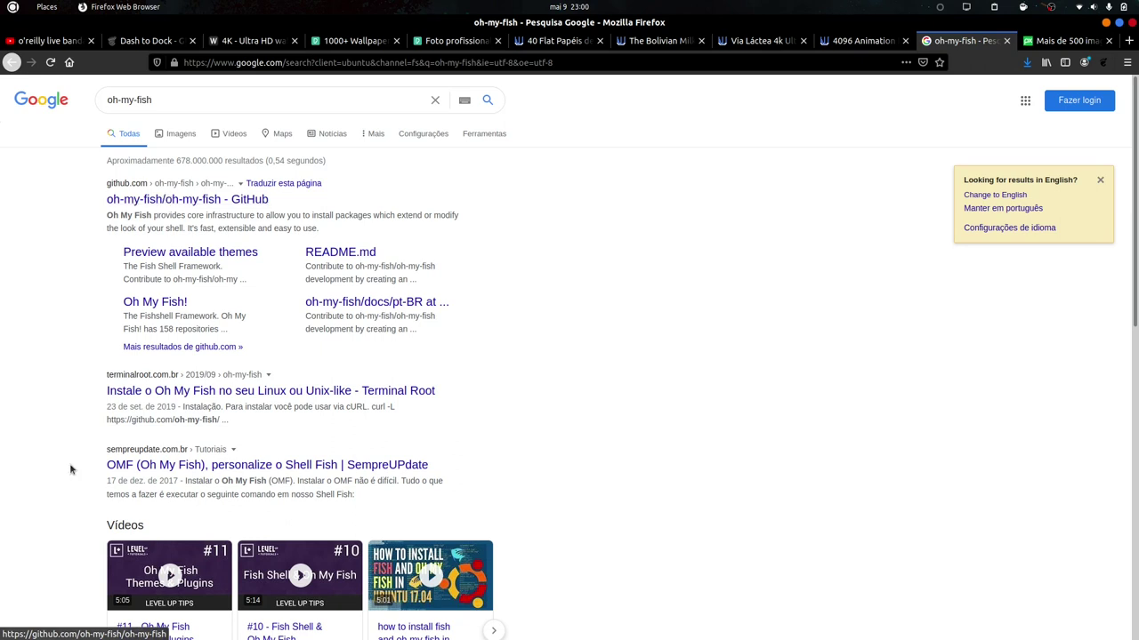
{"action": "left_click", "coordinate": [214, 201]}
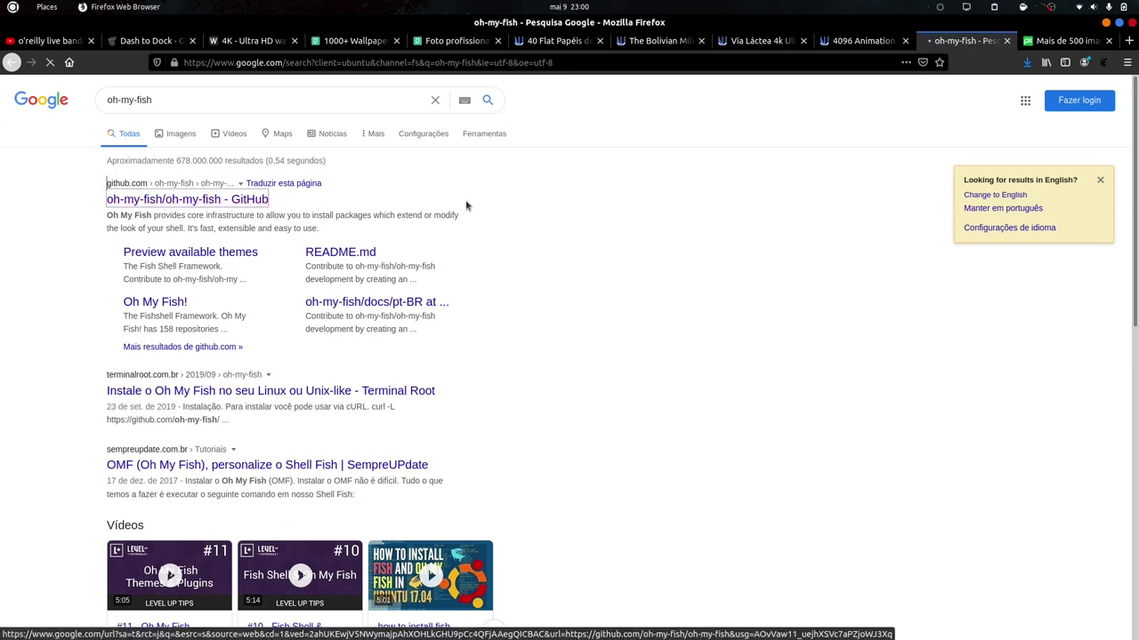
{"action": "scroll", "coordinate": [107, 438], "scroll_direction": "down", "scroll_amount": 15}
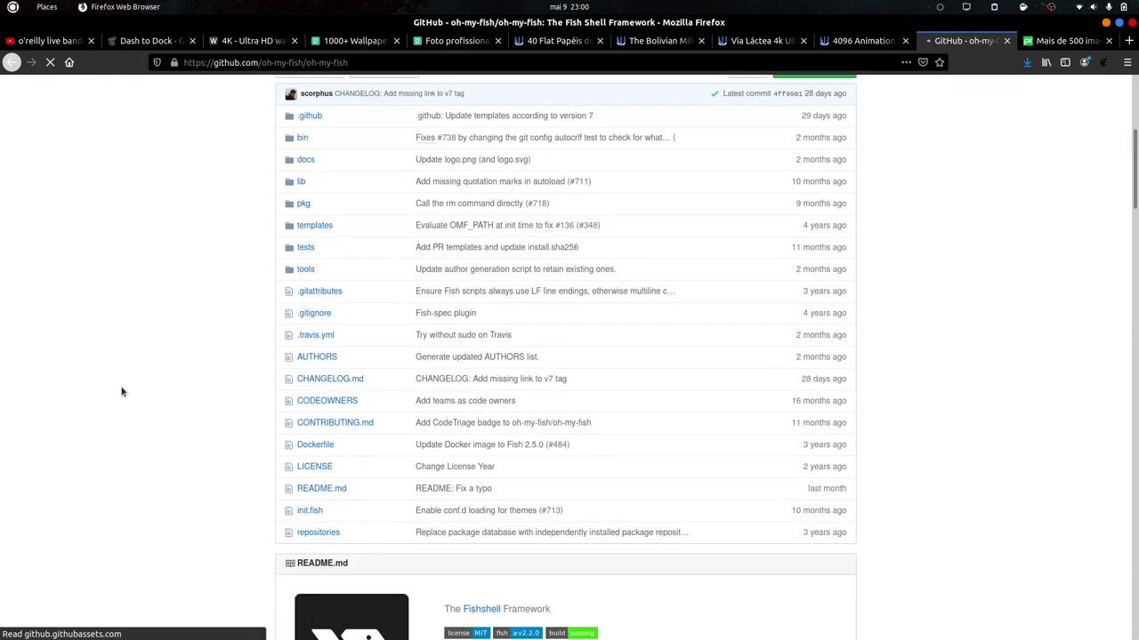
{"action": "scroll", "coordinate": [255, 279], "scroll_direction": "up", "scroll_amount": 2}
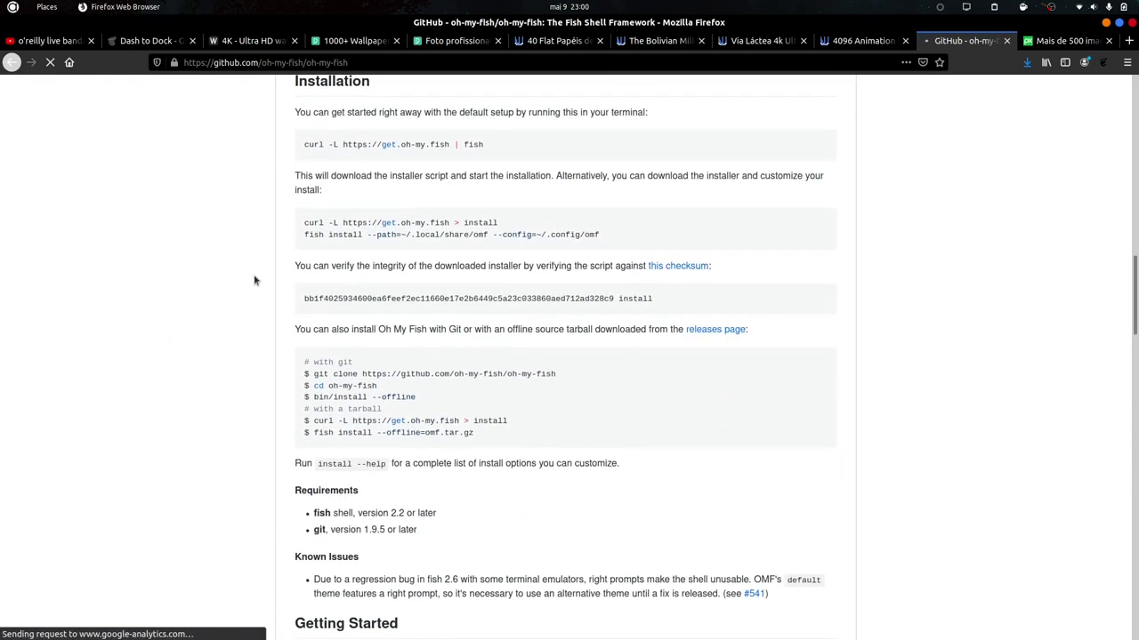
{"action": "left_click_drag", "start_coordinate": [304, 182], "coordinate": [619, 182]}
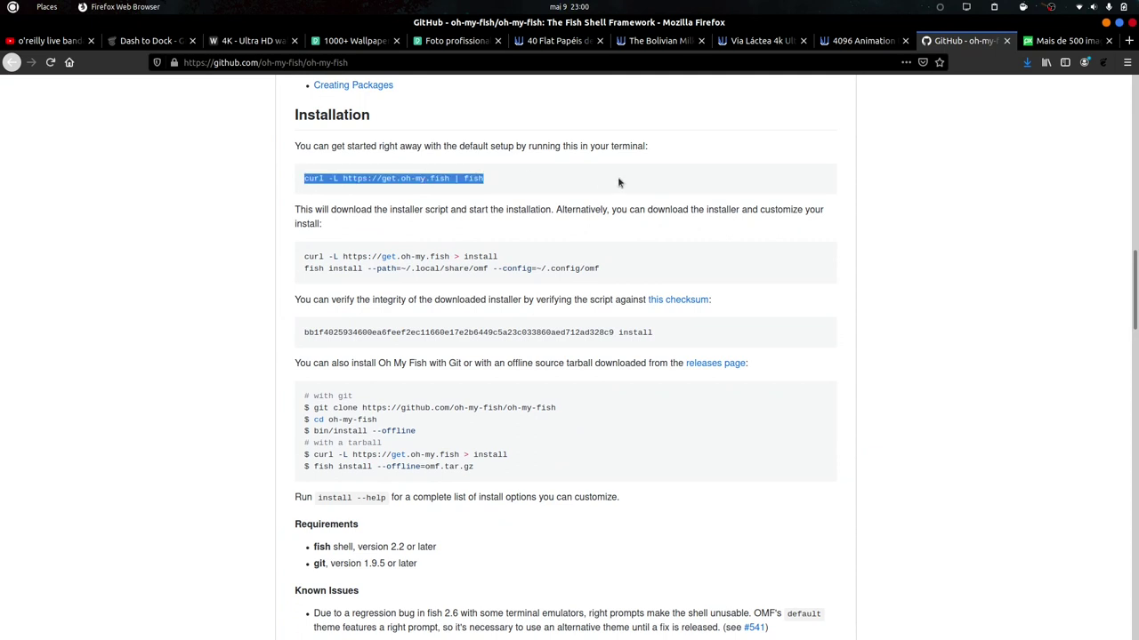
{"action": "left_click_drag", "start_coordinate": [631, 280], "coordinate": [472, 269]}
{"action": "left_click_drag", "start_coordinate": [370, 211], "coordinate": [641, 211]}
{"action": "left_click_drag", "start_coordinate": [525, 188], "coordinate": [180, 185]}
{"action": "key", "text": "ctrl+c"}
{"action": "left_click", "coordinate": [1106, 24]}
Exit the root shell, clear the screen and run the pasted oh-my-fish install command.
{"action": "key", "text": "ctrl+d"}
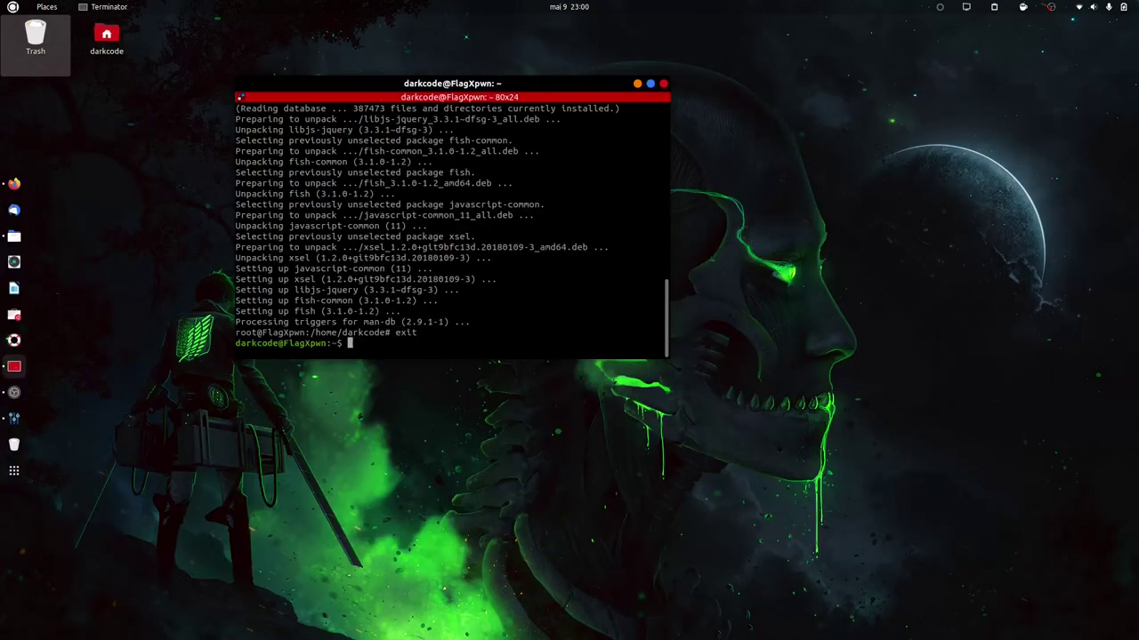
{"action": "key", "text": "ctrl+l"}
{"action": "key", "text": "ctrl+shift+v"}
{"action": "key", "text": "Return"}
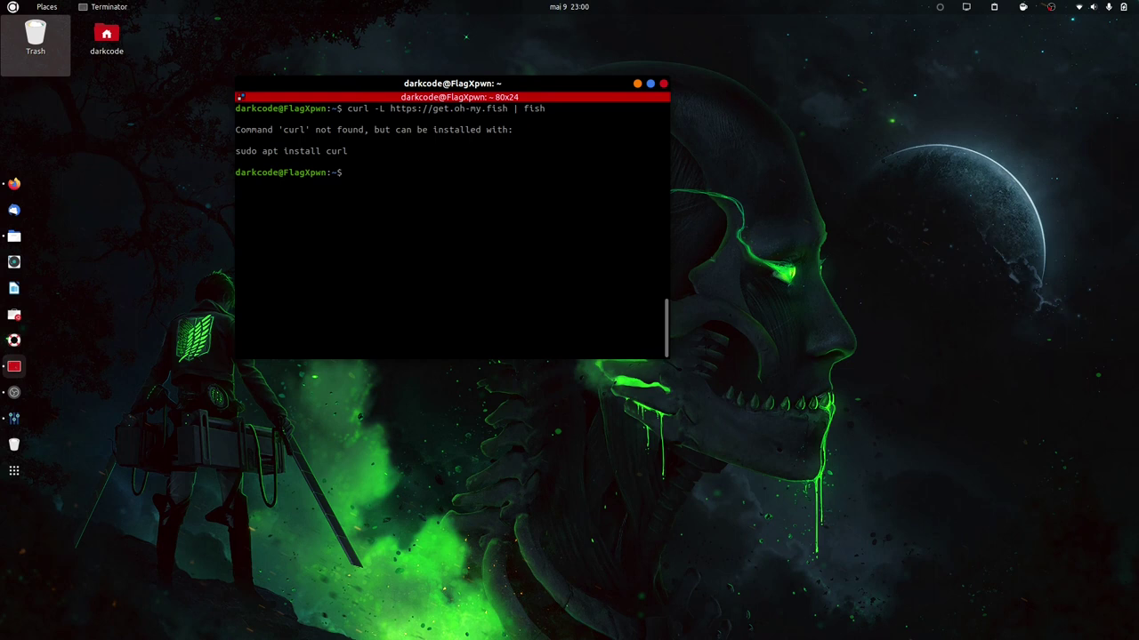
Install curl with sudo apt install curl.
{"action": "type", "text": "sudo  apti nst"}
{"action": "key", "text": "BackSpace"}
{"action": "key", "text": "BackSpace"}
{"action": "key", "text": "BackSpace"}
{"action": "type", "text": "install curl"}
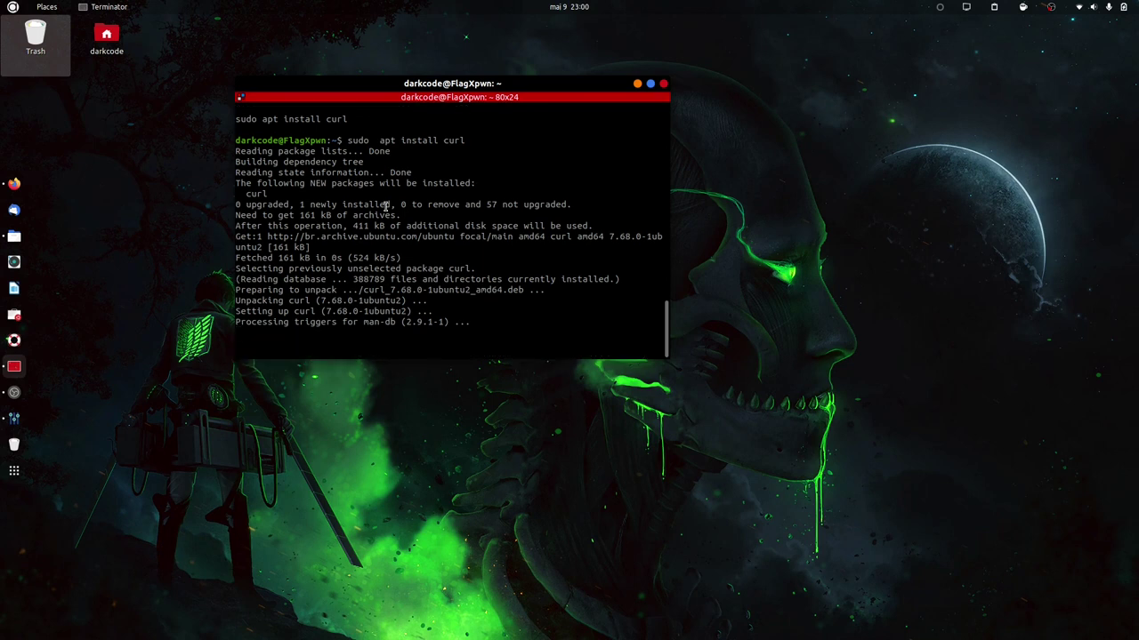
{"action": "scroll", "coordinate": [313, 233], "scroll_direction": "up", "scroll_amount": 3}
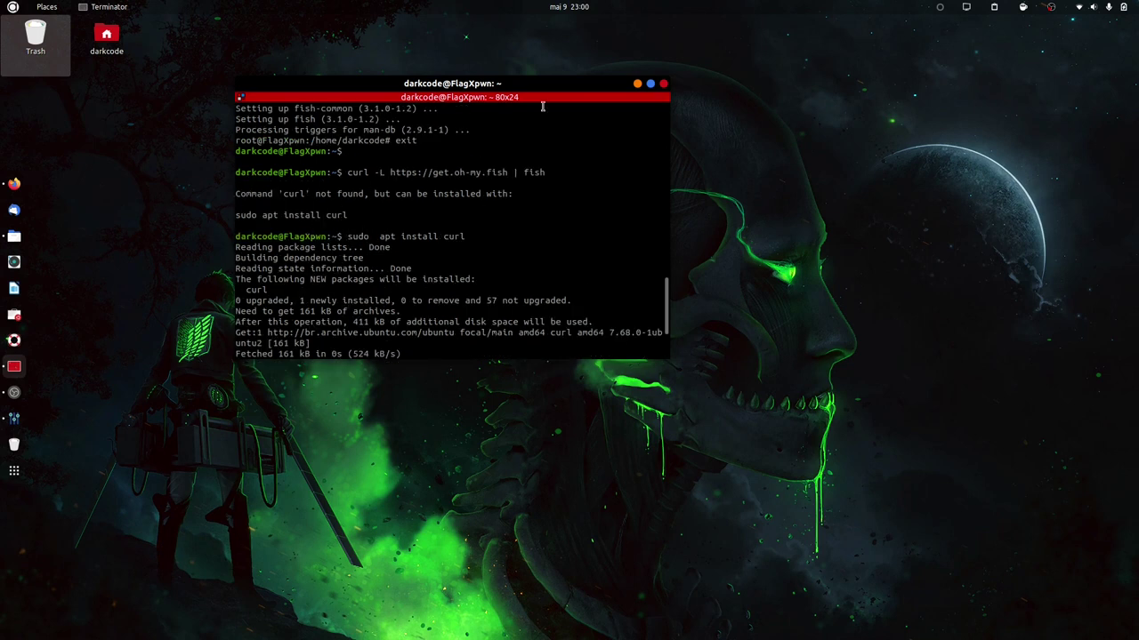
Maximize Terminator, clear the screen and paste the oh-my-fish command again.
{"action": "left_click", "coordinate": [651, 83]}
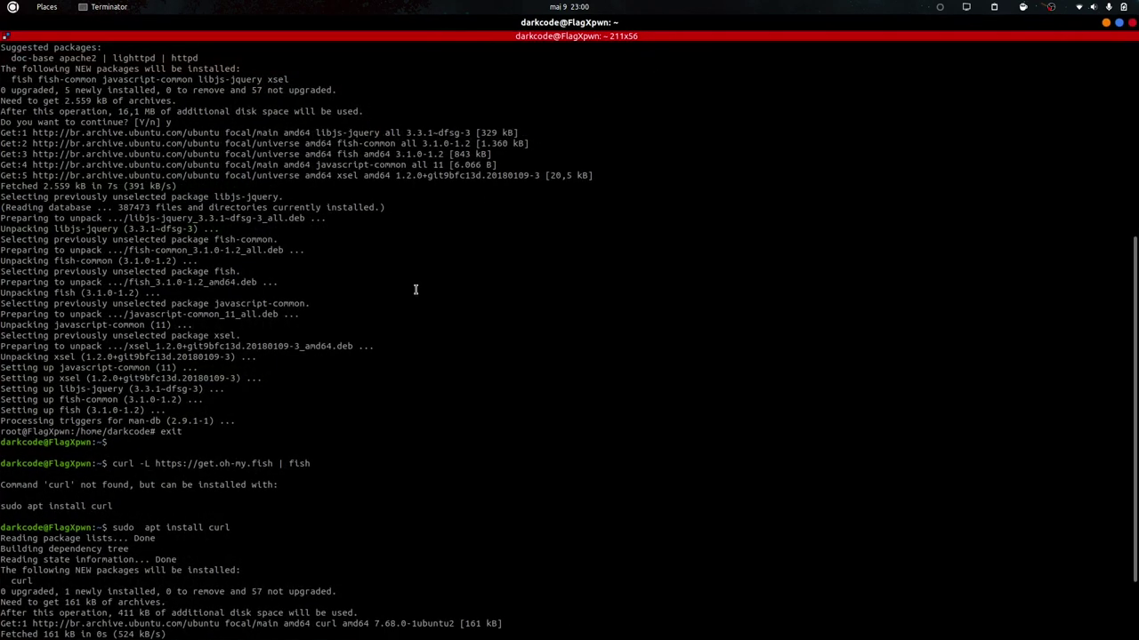
{"action": "type", "text": "clear"}
{"action": "key", "text": "Return"}
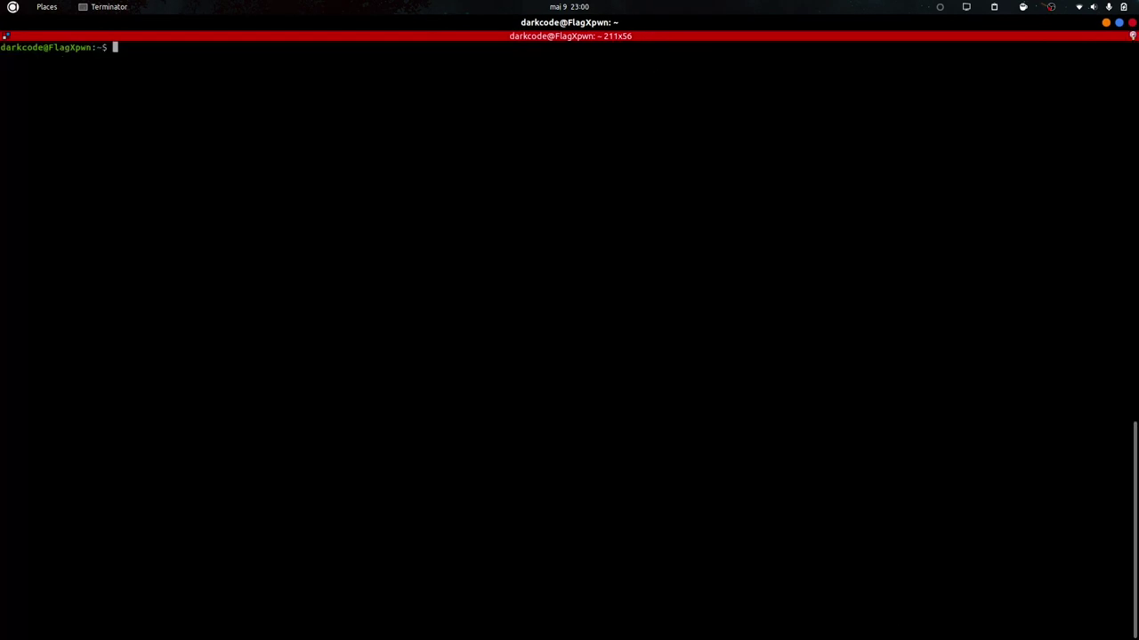
{"action": "key", "text": "ctrl+shift+v"}
Run the oh-my-fish installer, then run omf to show its help.
{"action": "key", "text": "Return"}
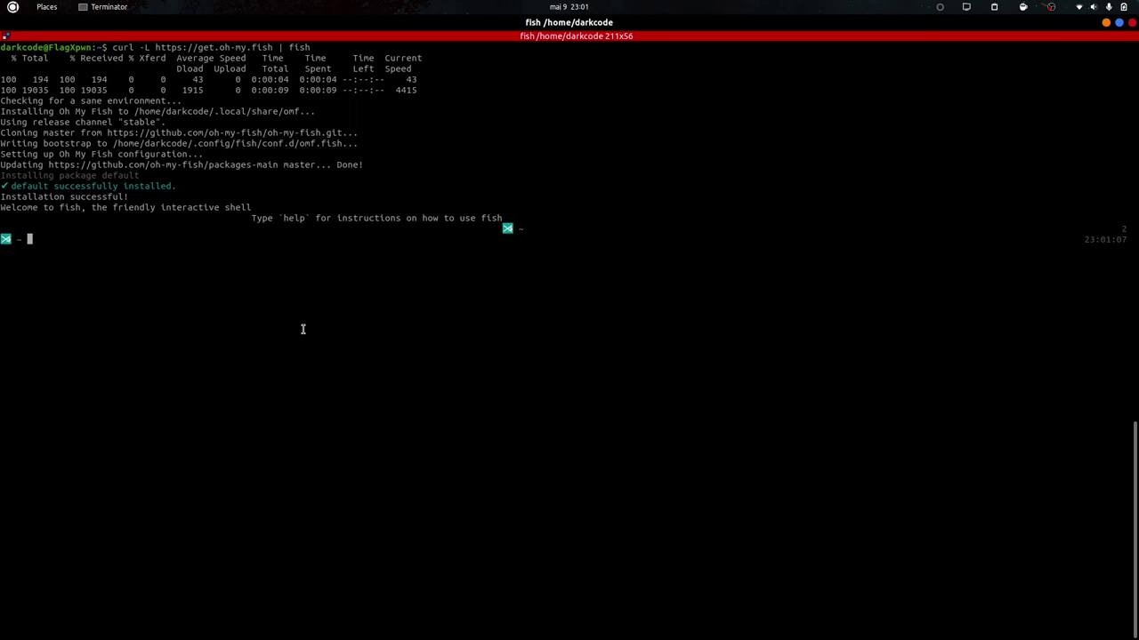
{"action": "key", "text": "ctrl+l"}
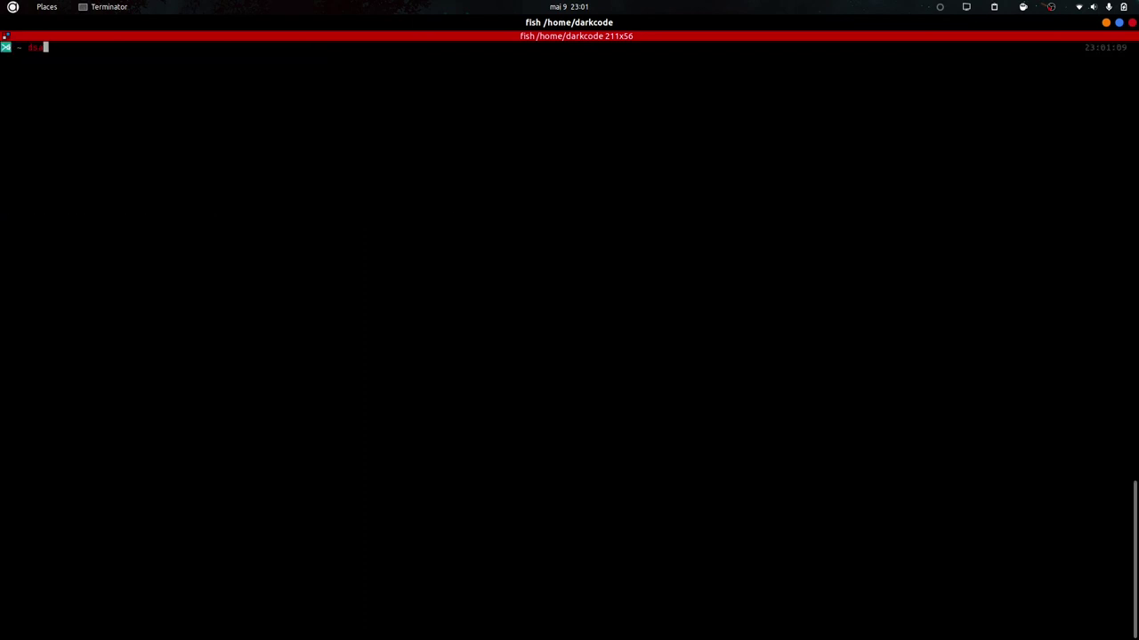
{"action": "type", "text": "pbmtoo"}
{"action": "key", "text": "BackSpace"}
{"action": "key", "text": "BackSpace"}
{"action": "key", "text": "BackSpace"}
{"action": "key", "text": "BackSpace"}
{"action": "key", "text": "BackSpace"}
{"action": "key", "text": "BackSpace"}
{"action": "type", "text": "omf"}
{"action": "key", "text": "Tab"}
{"action": "key", "text": "Return"}
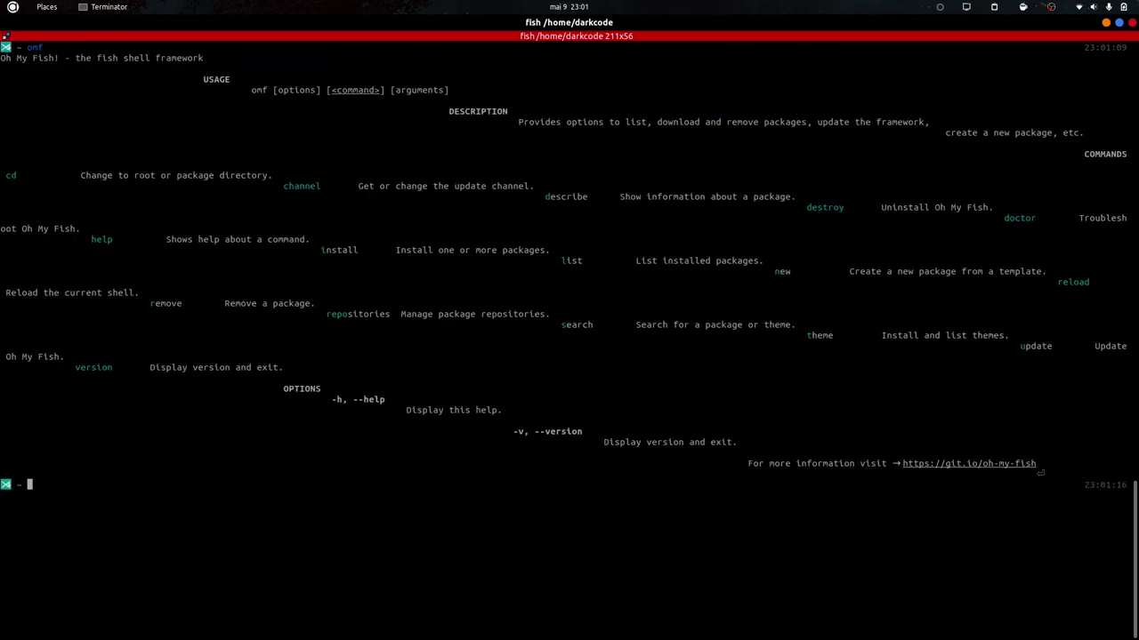
{"action": "key", "text": "ctrl+l"}
{"action": "key", "text": "Return"}
{"action": "key", "text": "Up"}
{"action": "key", "text": "Return"}
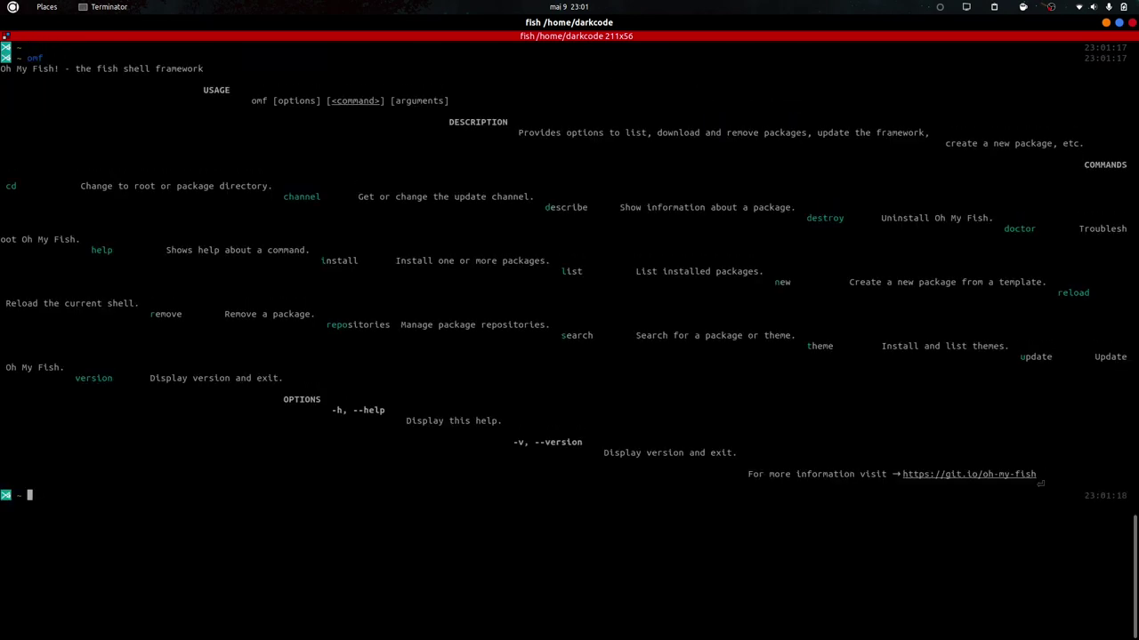
Close the terminal, relaunch Terminator from the dock, start fish and maximize the window.
{"action": "key", "text": "ctrl+d"}
{"action": "key", "text": "ctrl+d"}
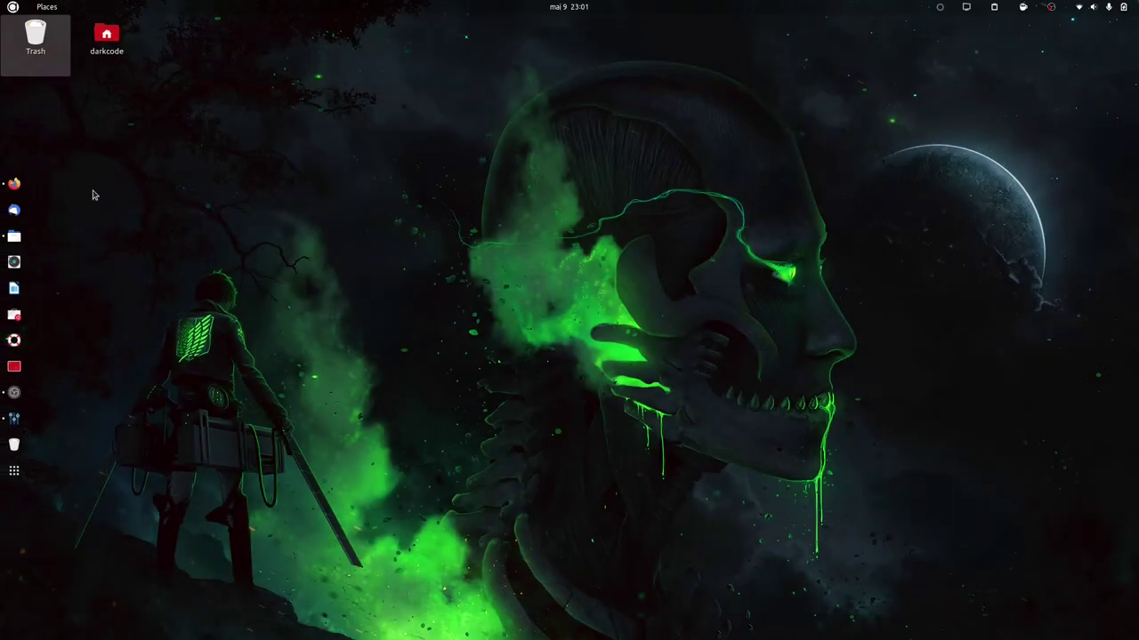
{"action": "left_click", "coordinate": [8, 380]}
{"action": "type", "text": "fish"}
{"action": "key", "text": "Return"}
{"action": "key", "text": "ctrl+l"}
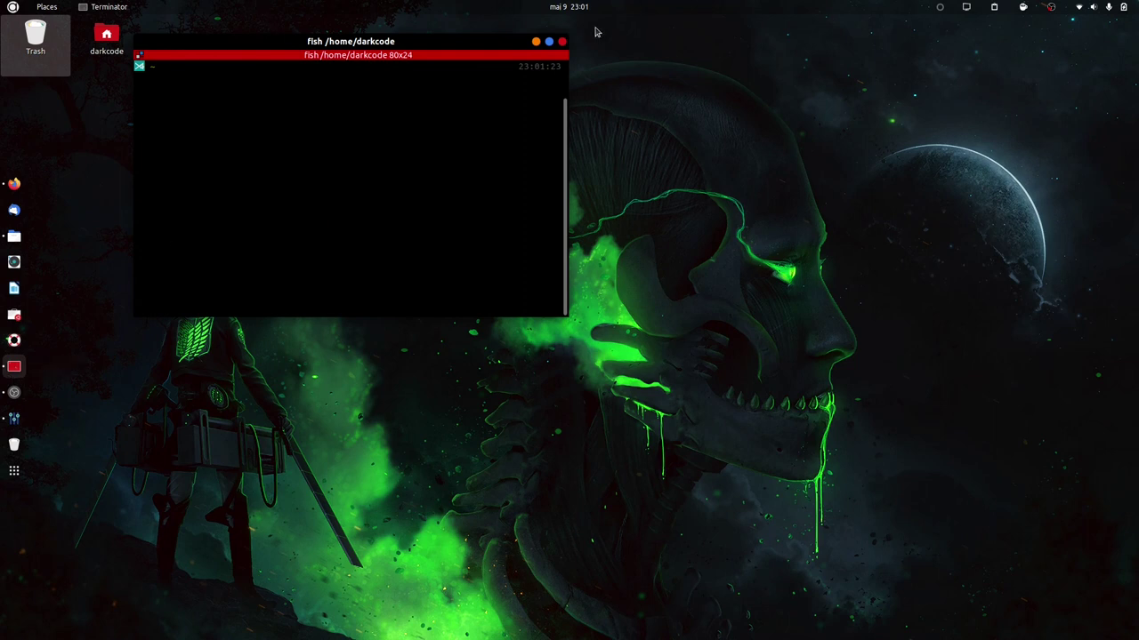
{"action": "left_click", "coordinate": [549, 41]}
Run omf, then attempt omf install batmain.
{"action": "type", "text": "omf"}
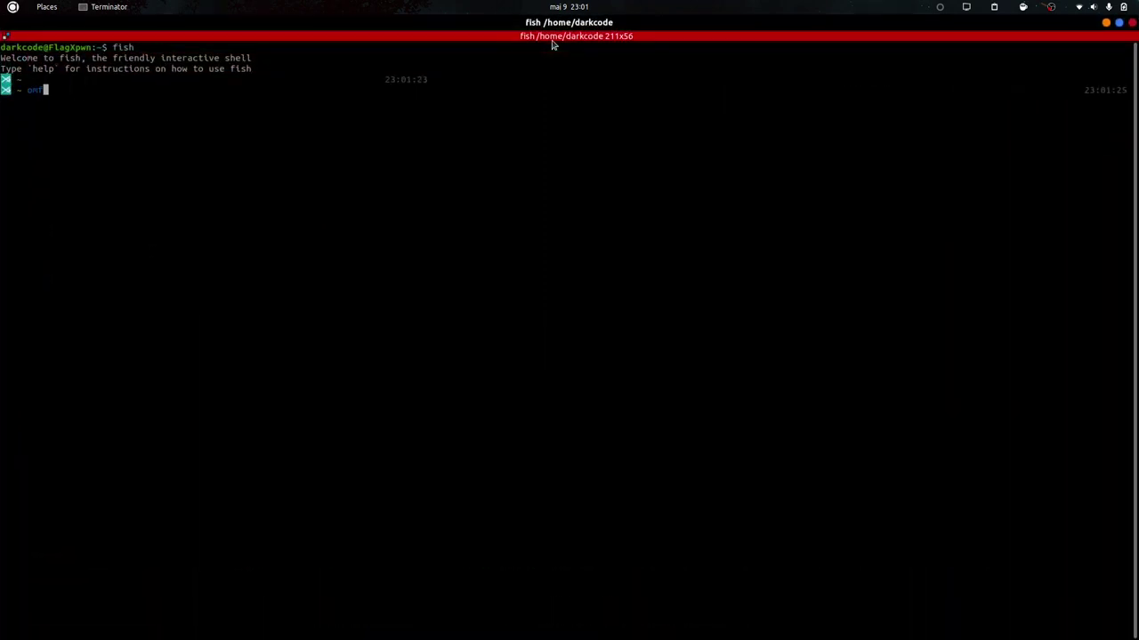
{"action": "key", "text": "Return"}
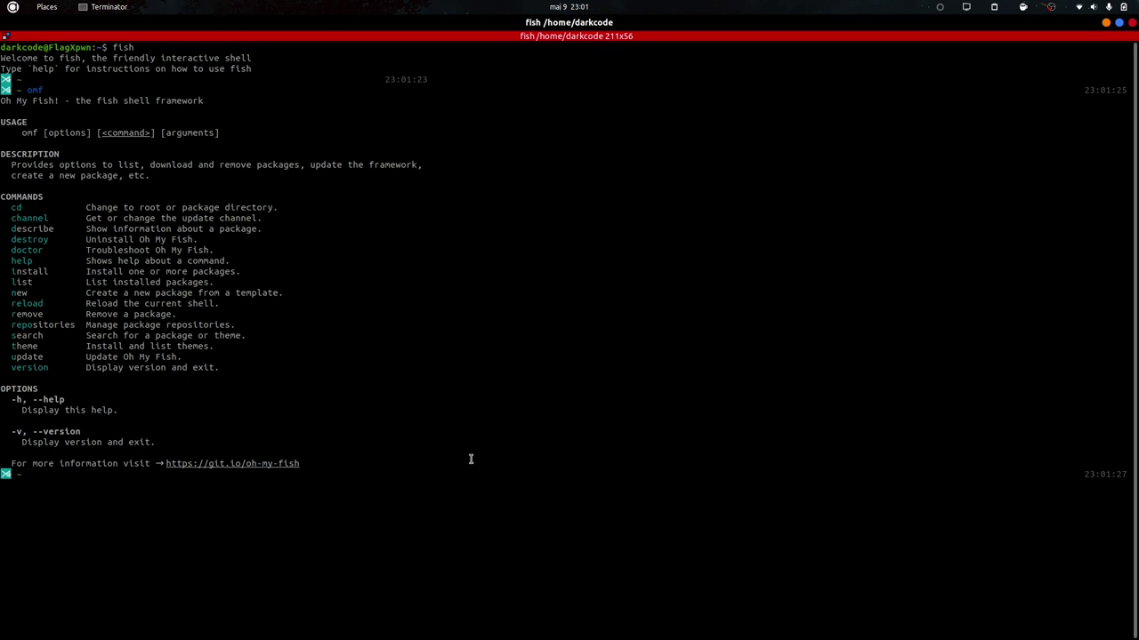
{"action": "type", "text": "omf install batmain"}
{"action": "key", "text": "Return"}
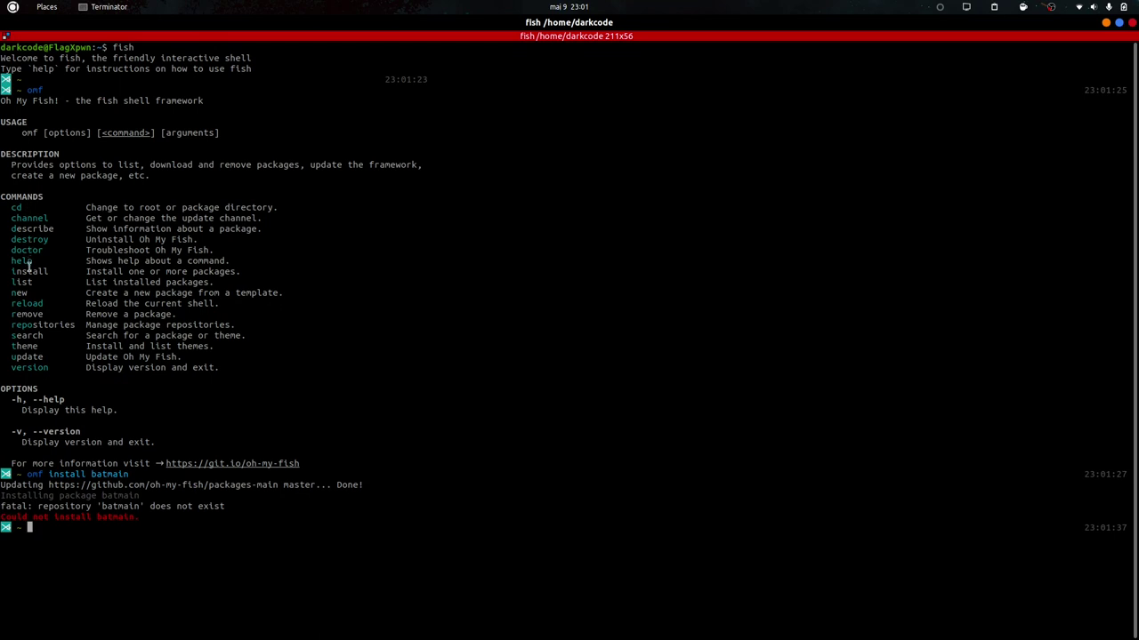
Search Oh My Fish packages matching 'bat' with omf search bat.
{"action": "double_click", "coordinate": [25, 334]}
{"action": "key", "text": "Up"}
{"action": "key", "text": "BackSpace"}
{"action": "key", "text": "BackSpace"}
{"action": "key", "text": "BackSpace"}
{"action": "key", "text": "BackSpace"}
{"action": "key", "text": "BackSpace"}
{"action": "key", "text": "BackSpace"}
{"action": "key", "text": "BackSpace"}
{"action": "key", "text": "BackSpace"}
{"action": "key", "text": "BackSpace"}
{"action": "key", "text": "BackSpace"}
{"action": "key", "text": "BackSpace"}
{"action": "key", "text": "BackSpace"}
{"action": "key", "text": "BackSpace"}
{"action": "key", "text": "BackSpace"}
{"action": "key", "text": "BackSpace"}
{"action": "type", "text": "search bat"}
{"action": "key", "text": "Return"}
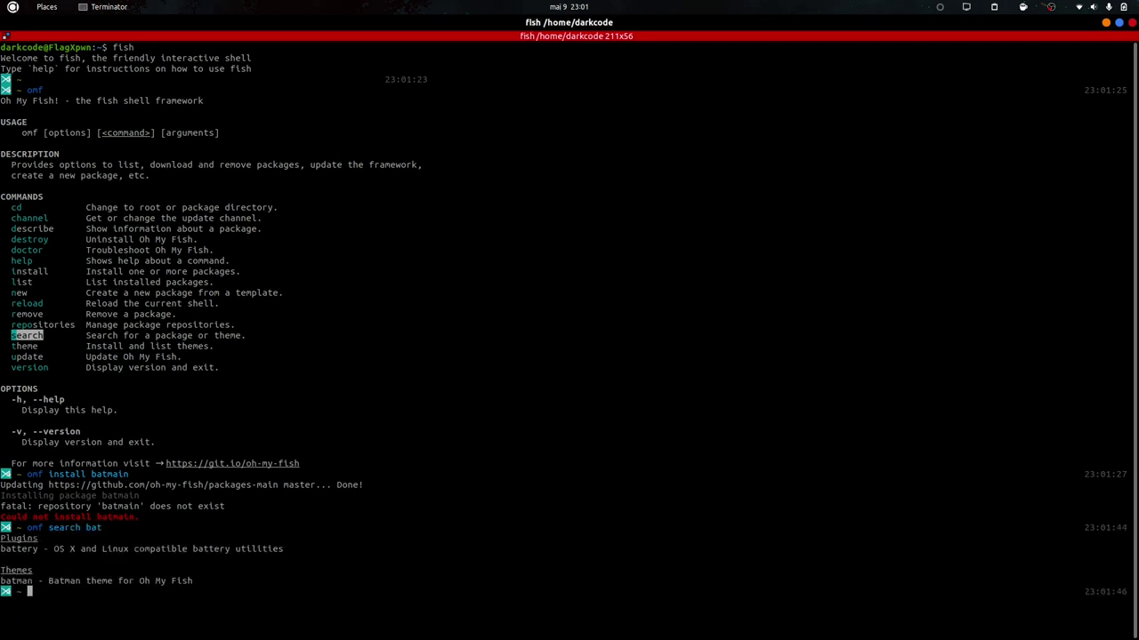
Install the batman theme with omf install batman and clear the screen.
{"action": "double_click", "coordinate": [25, 584]}
{"action": "key", "text": "ctrl+c"}
{"action": "key", "text": "ctrl+l"}
{"action": "type", "text": "omf install batma"}
{"action": "key", "text": "BackSpace"}
{"action": "key", "text": "BackSpace"}
{"action": "key", "text": "BackSpace"}
{"action": "key", "text": "BackSpace"}
{"action": "key", "text": "BackSpace"}
{"action": "key", "text": "ctrl+shift+v"}
{"action": "key", "text": "Return"}
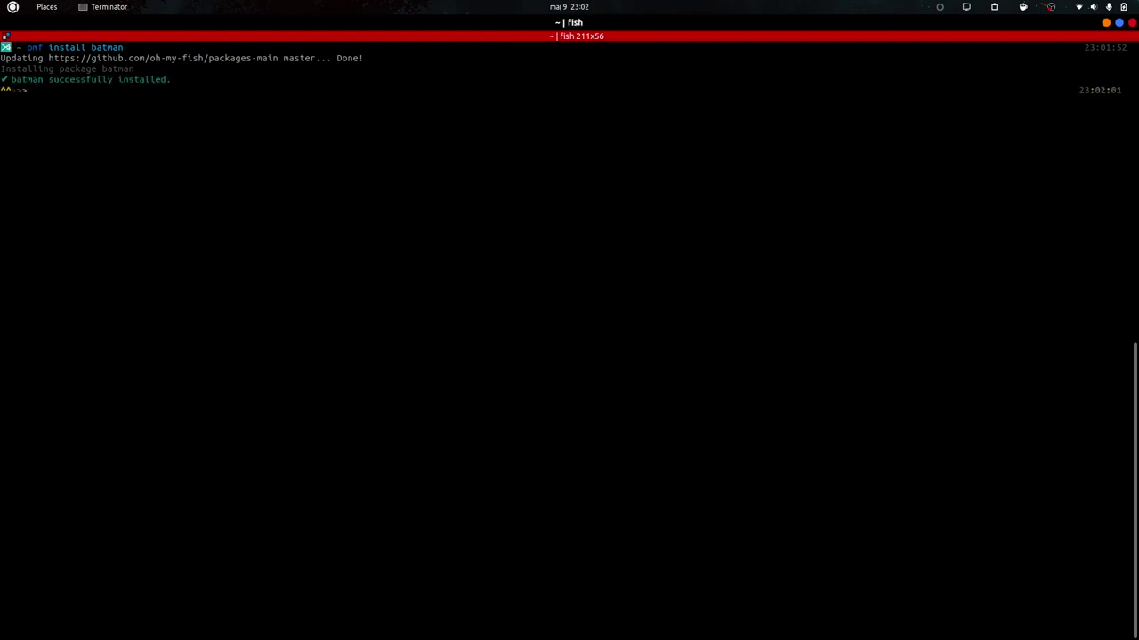
{"action": "key", "text": "ctrl+l"}
{"action": "scroll", "coordinate": [18, 303], "scroll_direction": "up", "scroll_amount": 15}
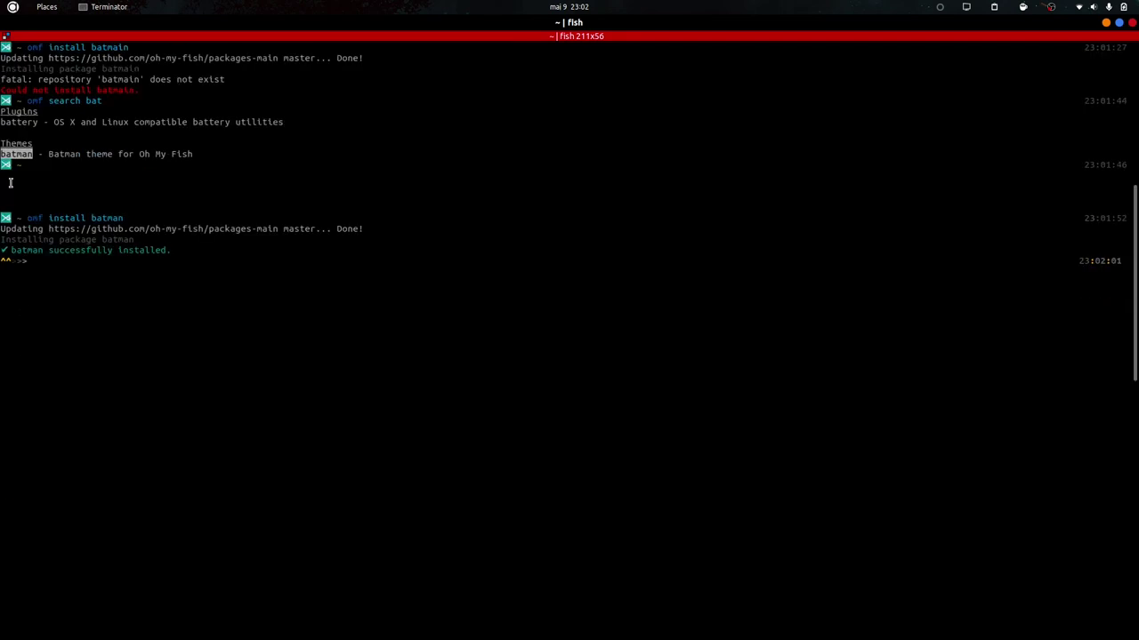
{"action": "scroll", "coordinate": [56, 376], "scroll_direction": "down", "scroll_amount": 15}
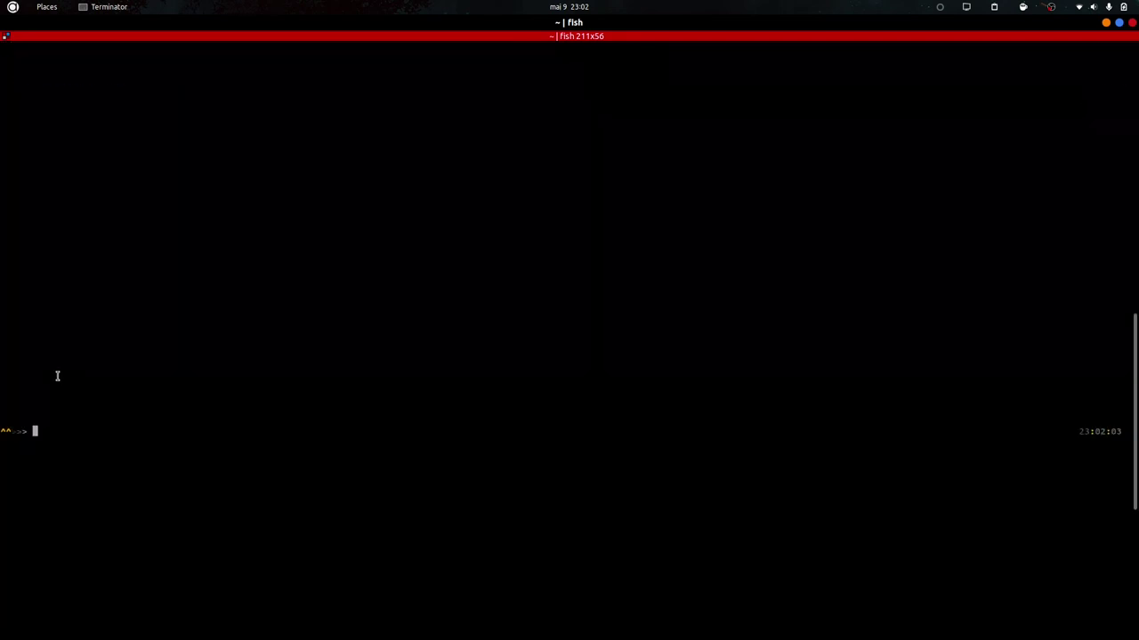
{"action": "key", "text": "Return"}
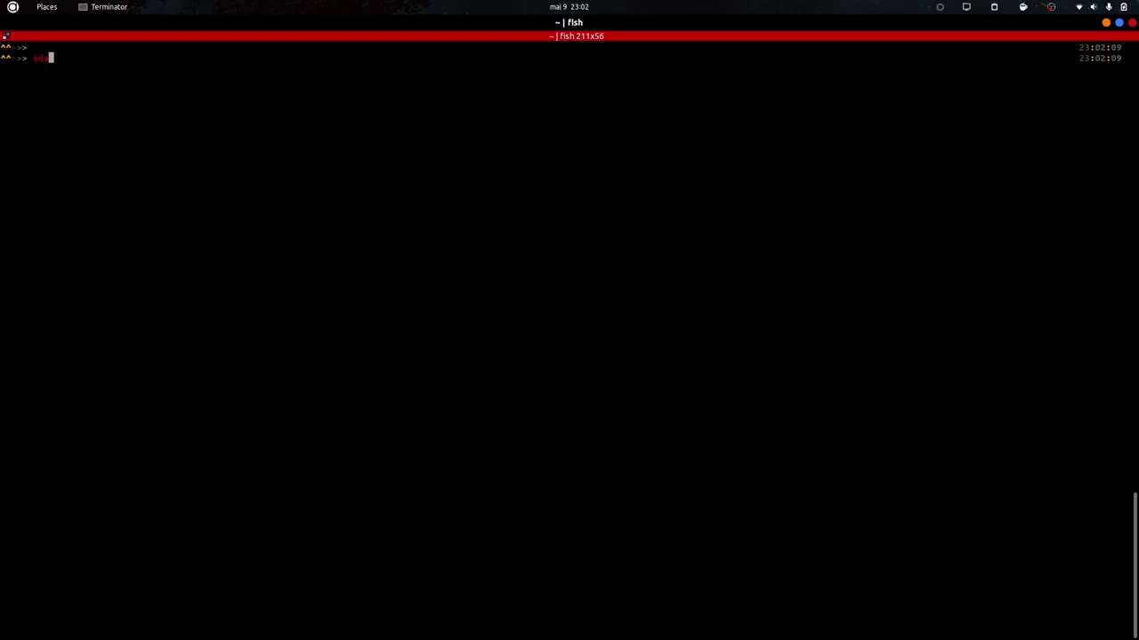
{"action": "key", "text": "ctrl+l"}
Test the new prompt with cd /tmp/, ls, cd and pwd.
{"action": "type", "text": "cd /tmp/"}
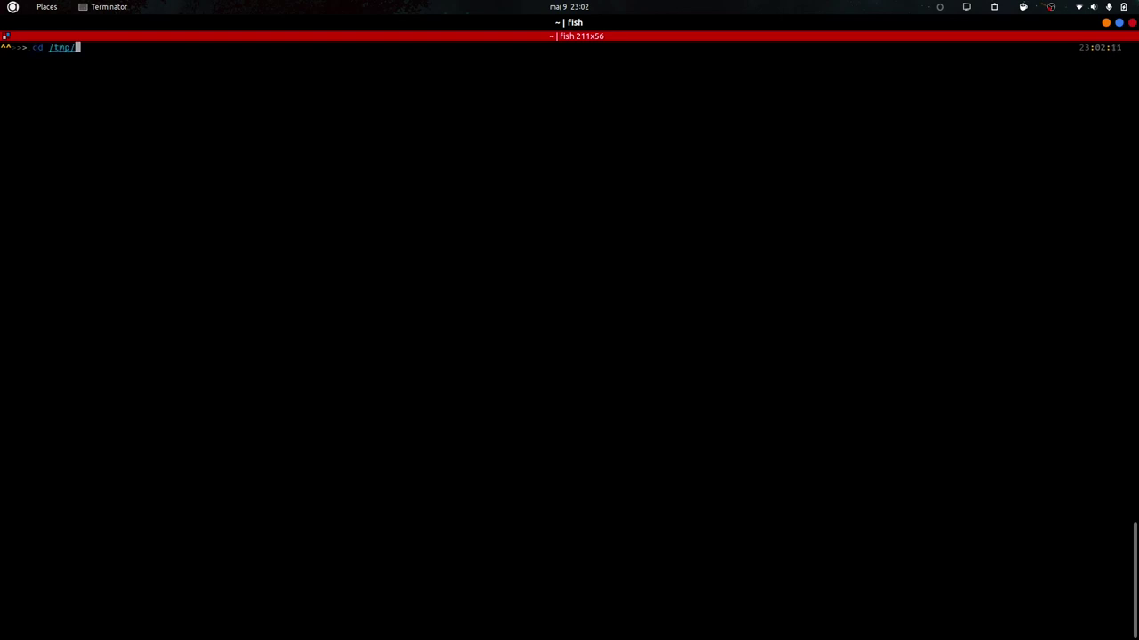
{"action": "key", "text": "Return"}
{"action": "type", "text": "ls"}
{"action": "key", "text": "Return"}
{"action": "type", "text": "cd"}
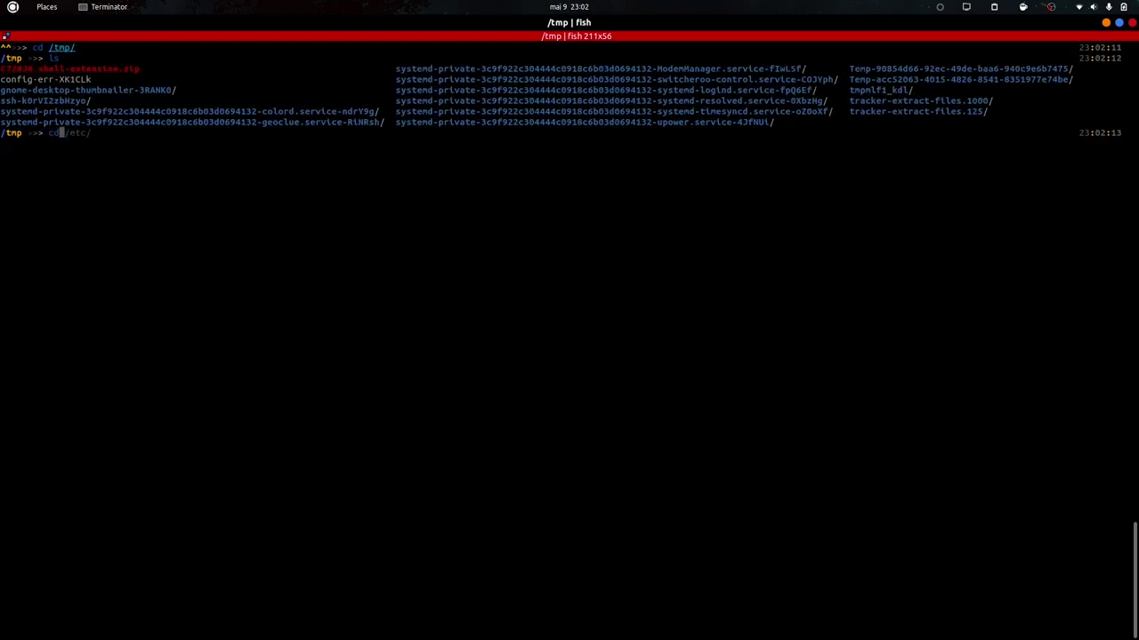
{"action": "key", "text": "Return"}
{"action": "key", "text": "ctrl+l"}
{"action": "type", "text": "pwd"}
{"action": "key", "text": "Return"}
{"action": "key", "text": "Return"}
{"action": "key", "text": "ctrl+l"}
Enable Infinite Scrollback in the default profile's Scrolling settings.
{"action": "right_click", "coordinate": [157, 121]}
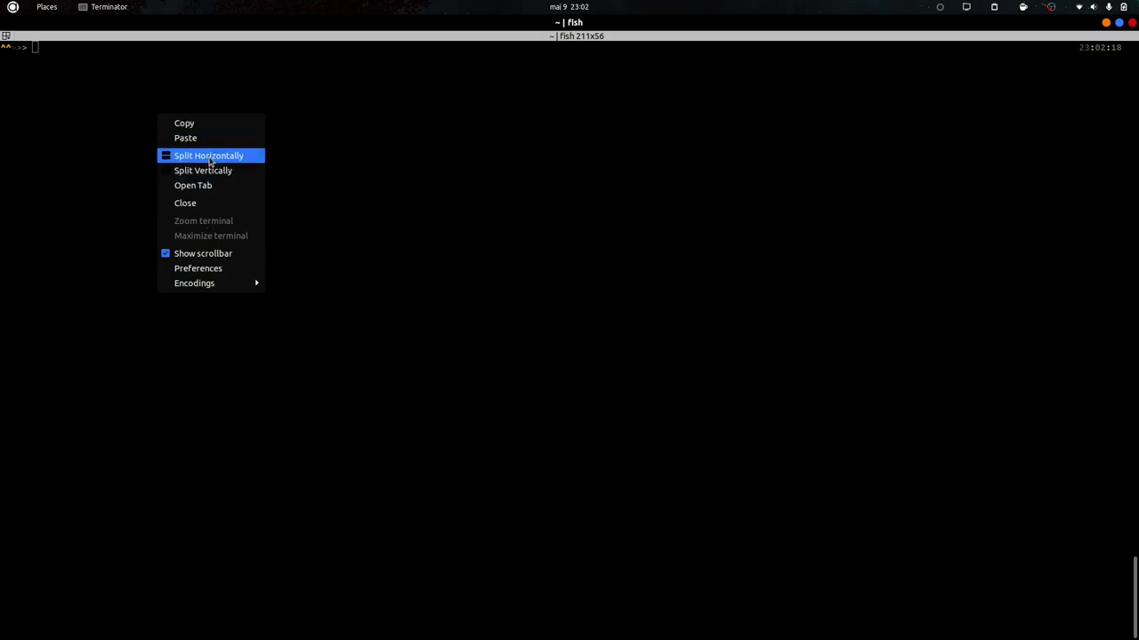
{"action": "left_click", "coordinate": [187, 268]}
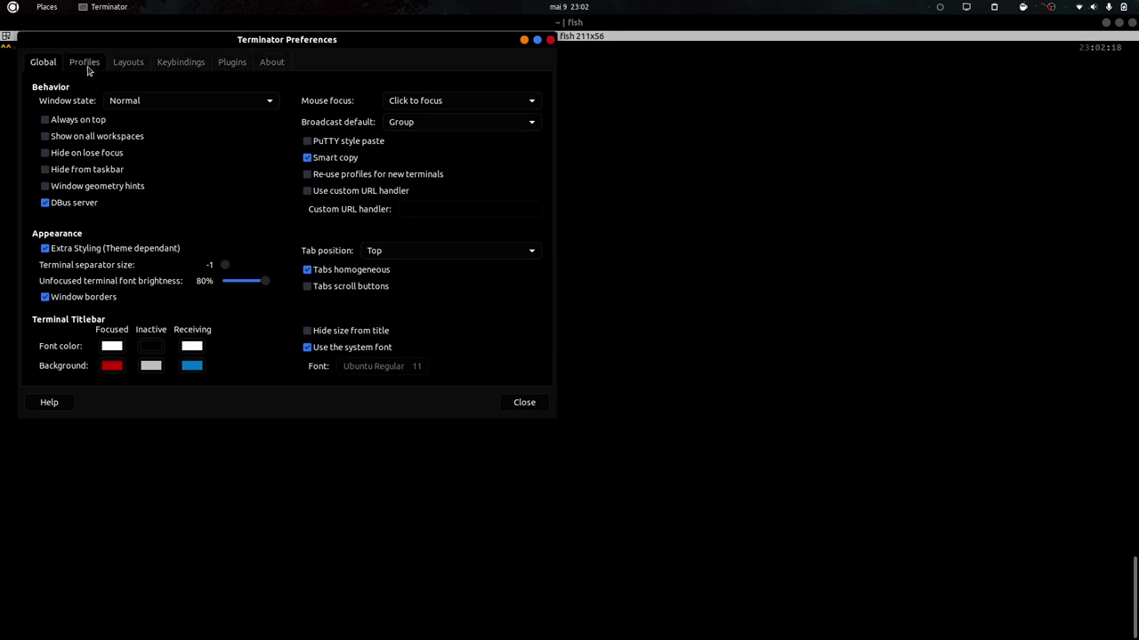
{"action": "left_click", "coordinate": [87, 64]}
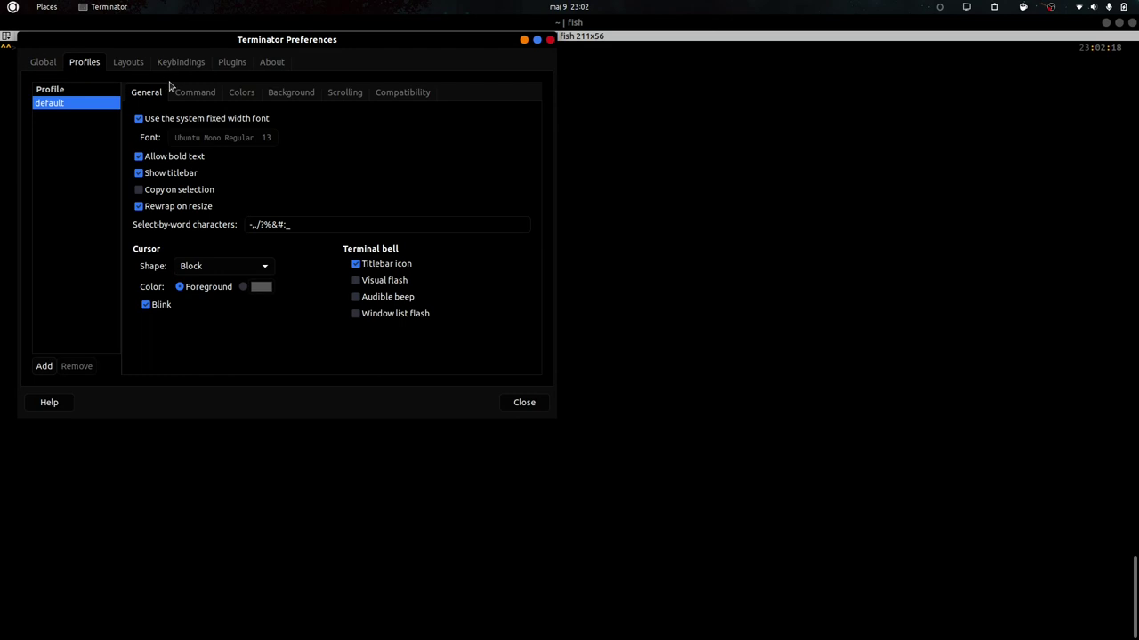
{"action": "left_click", "coordinate": [328, 95]}
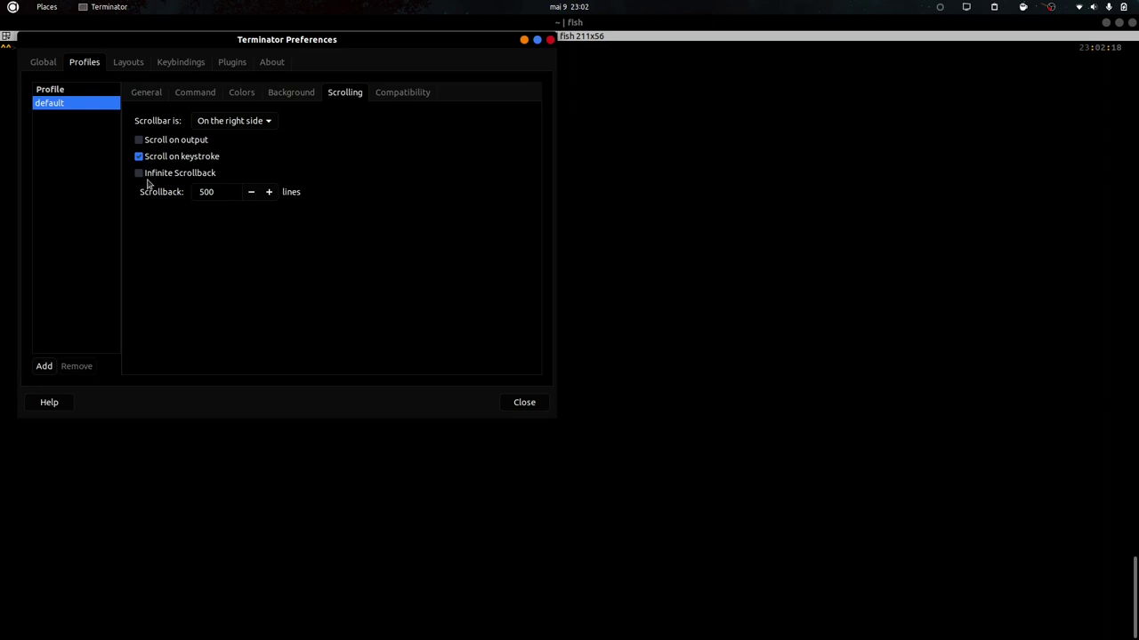
{"action": "left_click", "coordinate": [140, 174]}
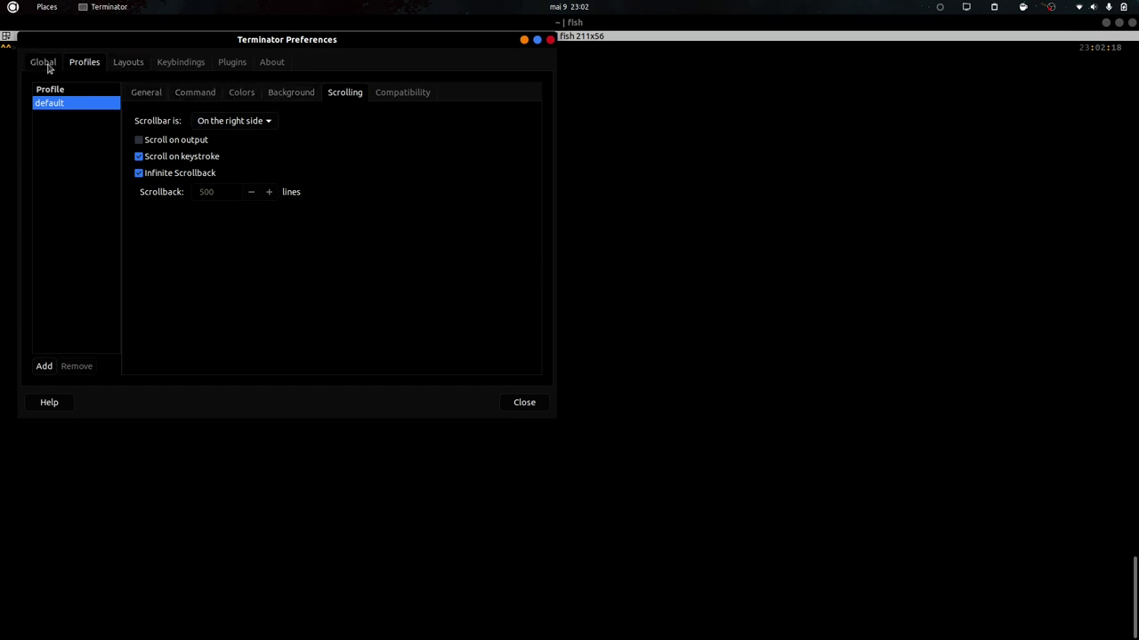
Set the profile's Colors to use system theme colours and move Preferences to the right.
{"action": "left_click", "coordinate": [194, 96]}
{"action": "left_click", "coordinate": [234, 94]}
{"action": "left_click", "coordinate": [182, 132]}
{"action": "left_click_drag", "start_coordinate": [271, 45], "coordinate": [820, 106]}
{"action": "right_click", "coordinate": [770, 99]}
Keep Preferences always on top and run test commands like ls and bash in the terminal.
{"action": "left_click", "coordinate": [831, 193]}
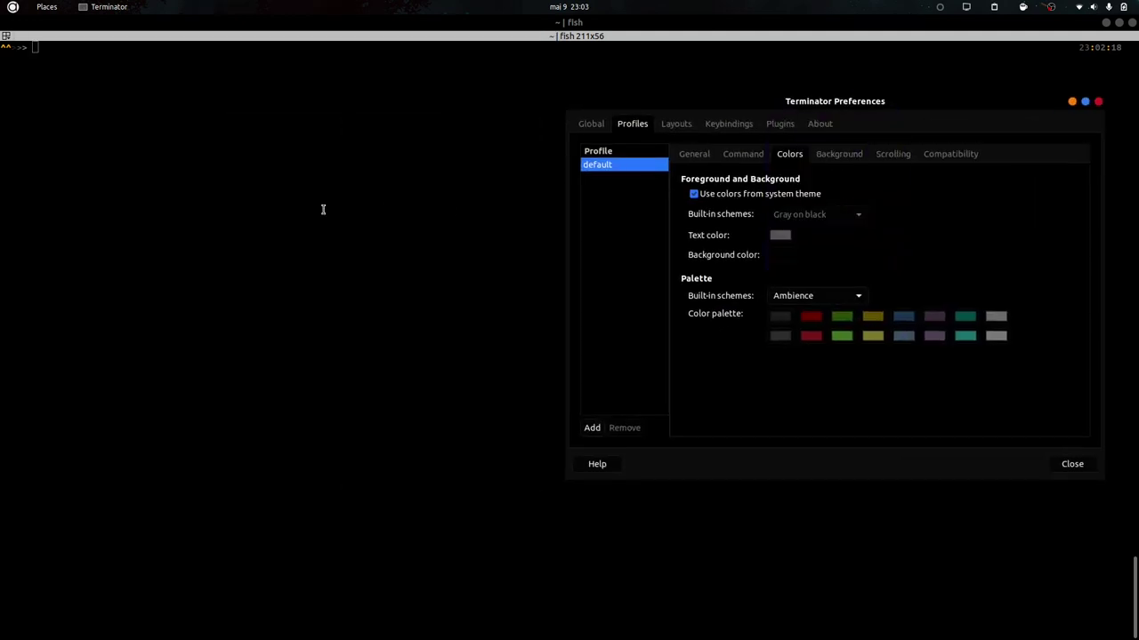
{"action": "left_click", "coordinate": [323, 211]}
{"action": "type", "text": "exi"}
{"action": "type", "text": "asdasd"}
{"action": "key", "text": "Return"}
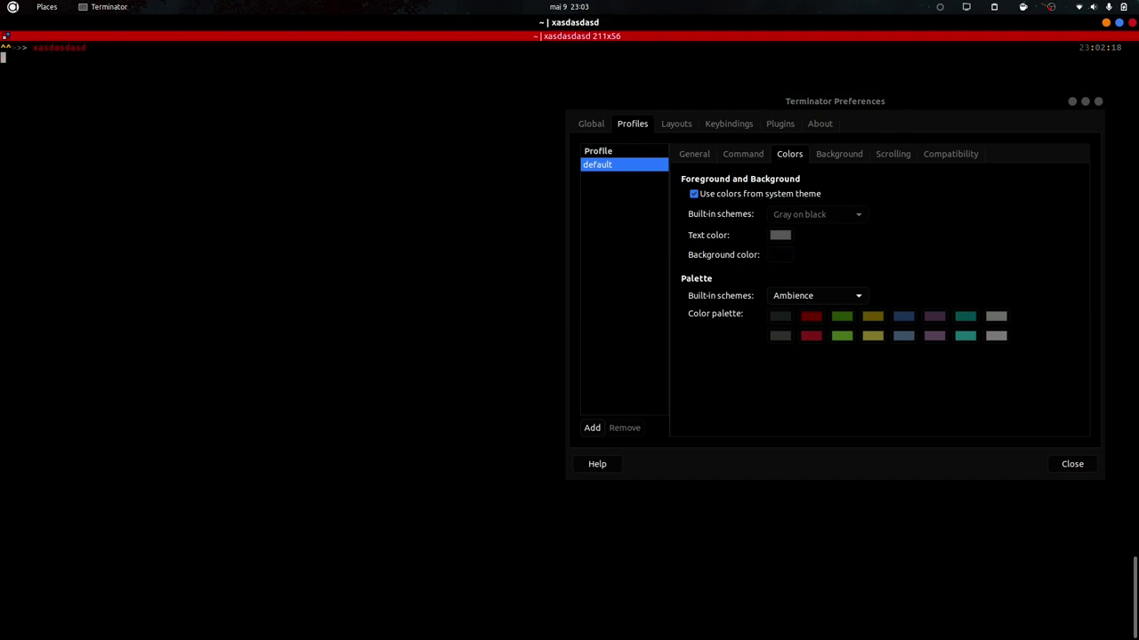
{"action": "type", "text": "ls"}
{"action": "key", "text": "Return"}
{"action": "type", "text": "bash"}
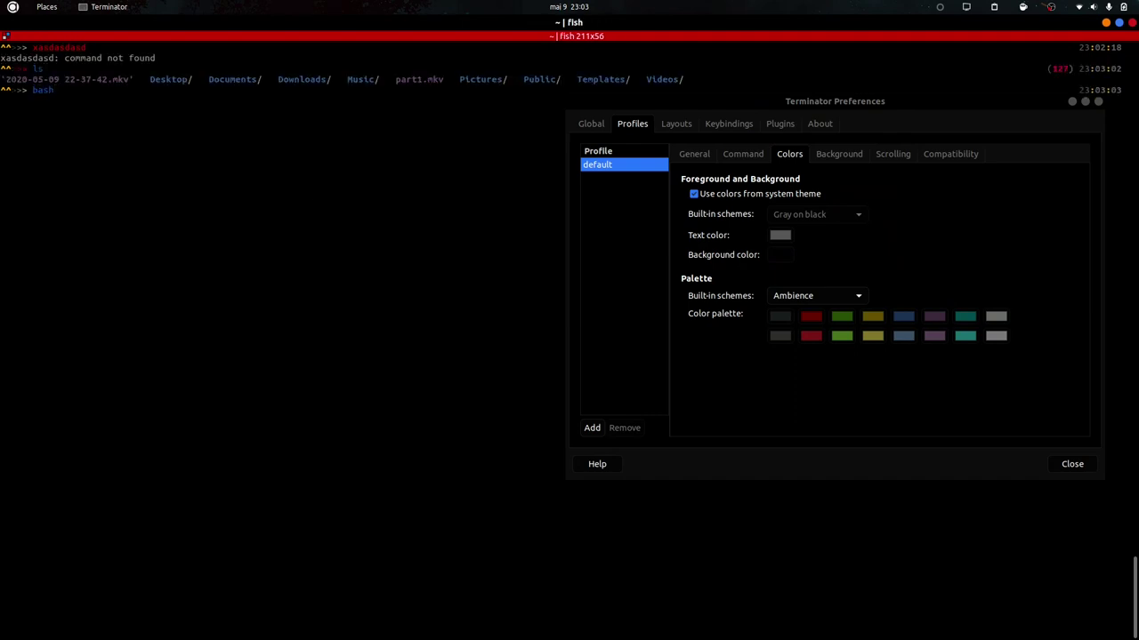
{"action": "key", "text": "Return"}
{"action": "key", "text": "ctrl+l"}
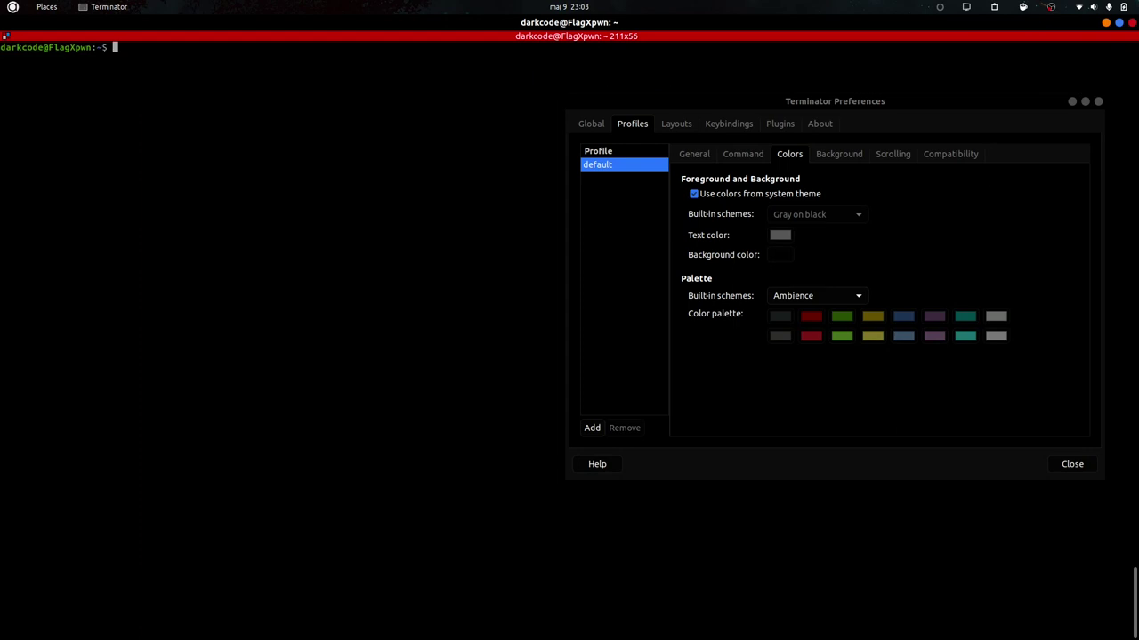
{"action": "type", "text": "dsadasda"}
Turn off system theme colours and try the Black on light yellow and Gray on black schemes.
{"action": "left_click", "coordinate": [747, 195]}
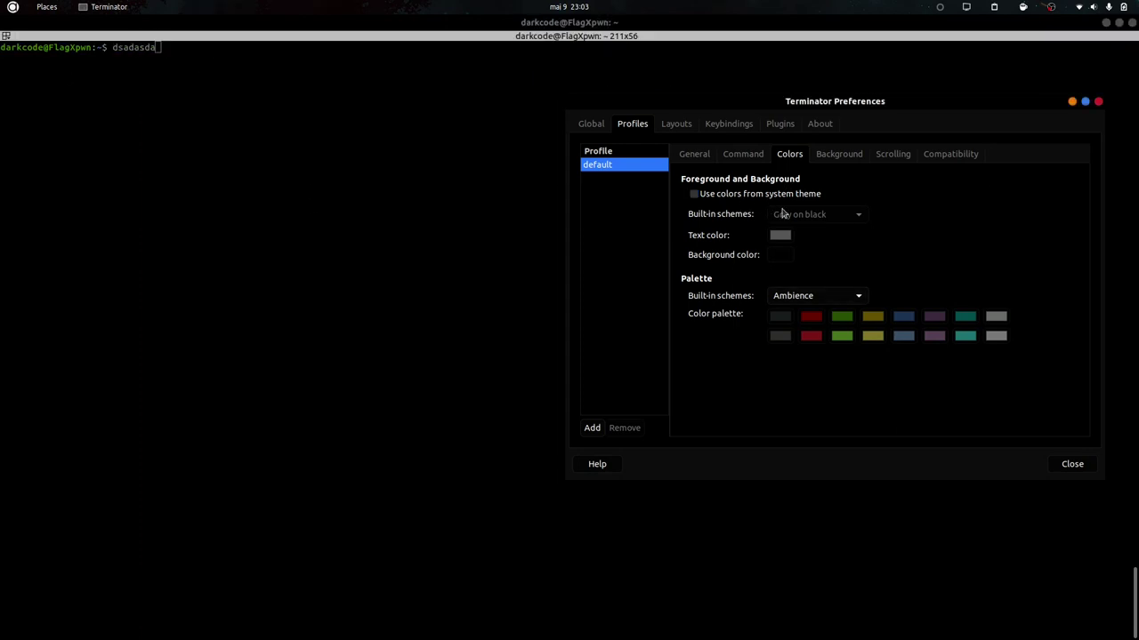
{"action": "left_click", "coordinate": [196, 170]}
{"action": "type", "text": "dsa"}
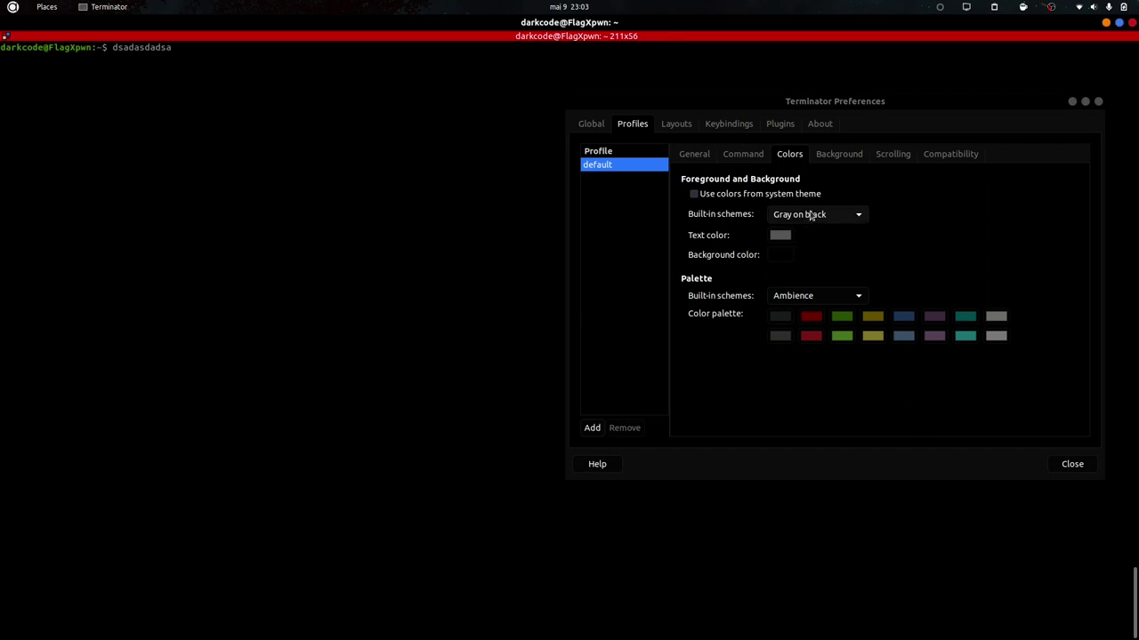
{"action": "left_click", "coordinate": [811, 215]}
{"action": "left_click", "coordinate": [810, 181]}
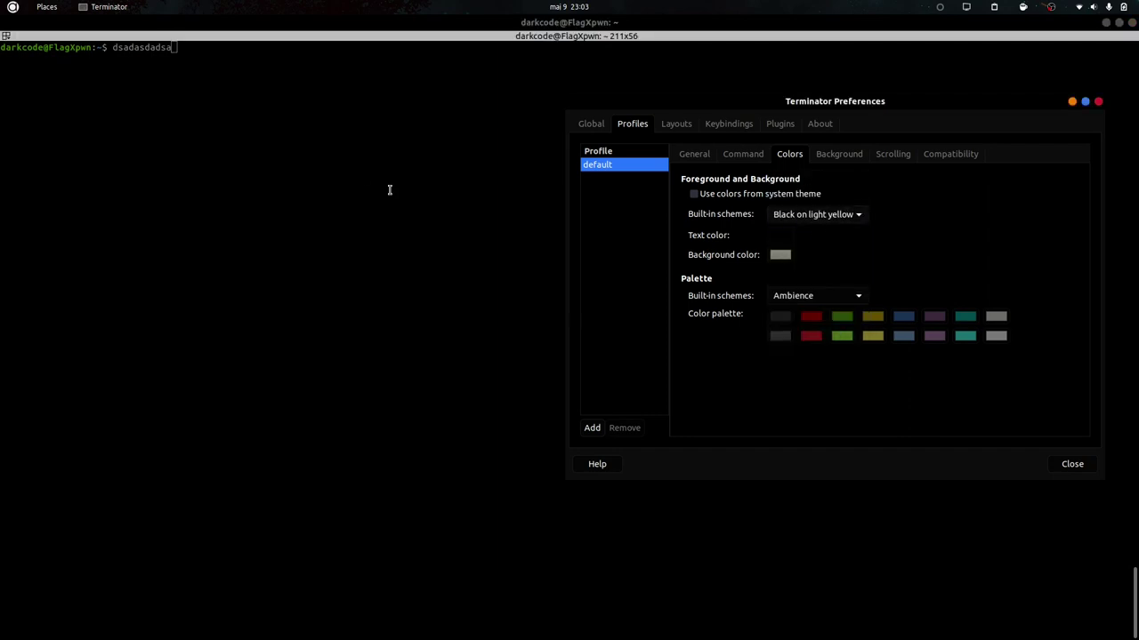
{"action": "left_click", "coordinate": [248, 189]}
{"action": "type", "text": "dsa"}
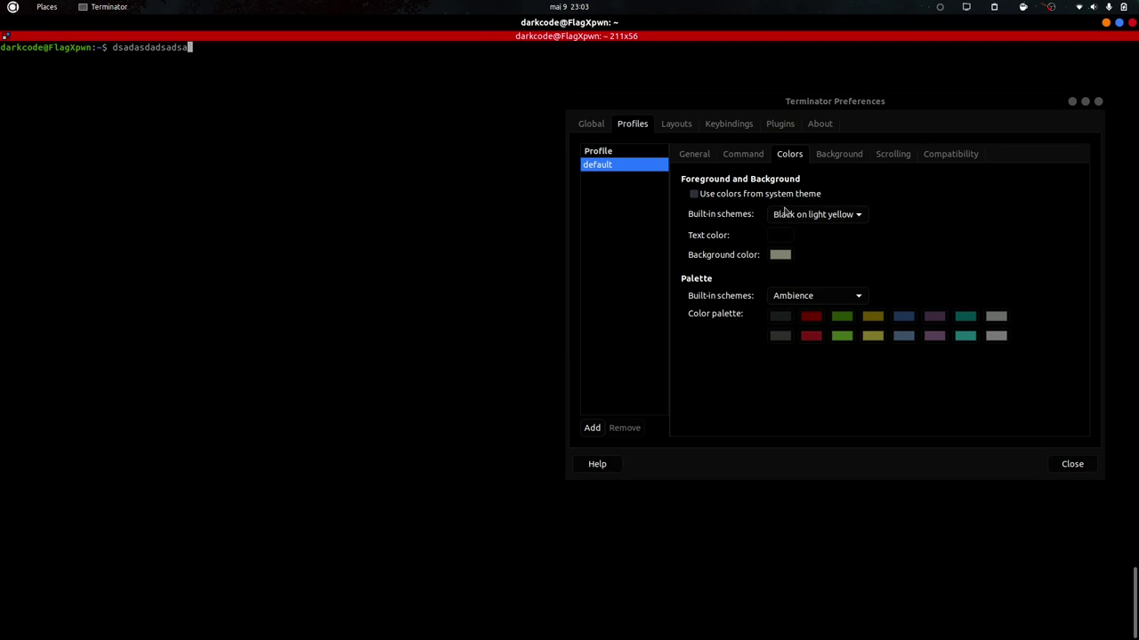
{"action": "left_click", "coordinate": [785, 212]}
{"action": "left_click", "coordinate": [818, 251]}
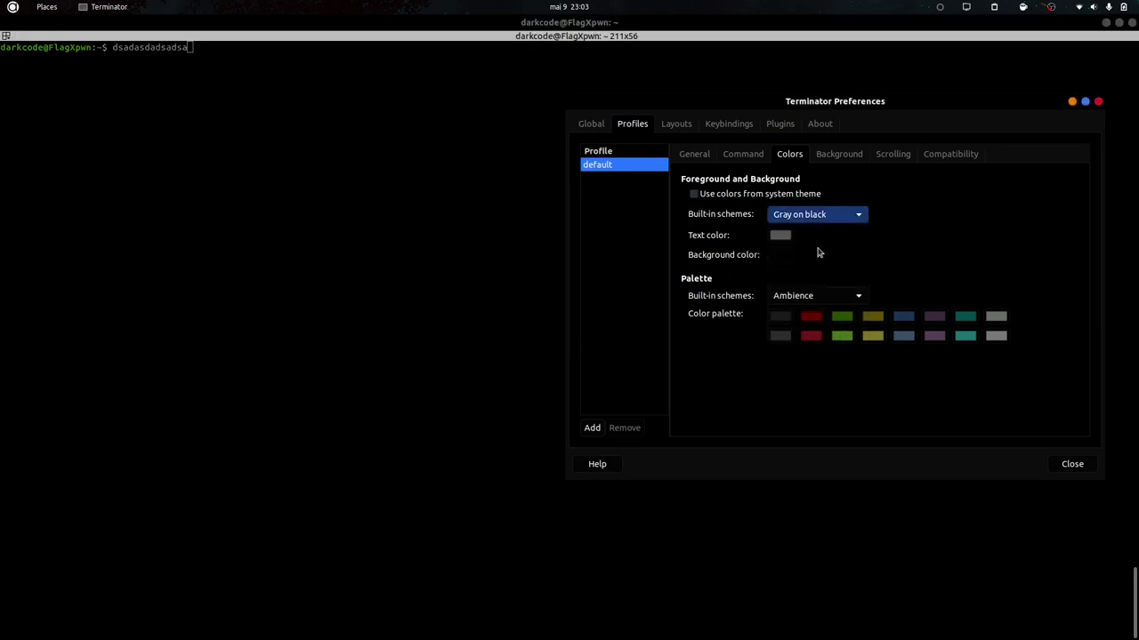
{"action": "key", "text": "Down"}
{"action": "key", "text": "Down"}
{"action": "key", "text": "Down"}
{"action": "key", "text": "Down"}
{"action": "key", "text": "Down"}
{"action": "key", "text": "Down"}
{"action": "key", "text": "Down"}
{"action": "key", "text": "Down"}
{"action": "key", "text": "Down"}
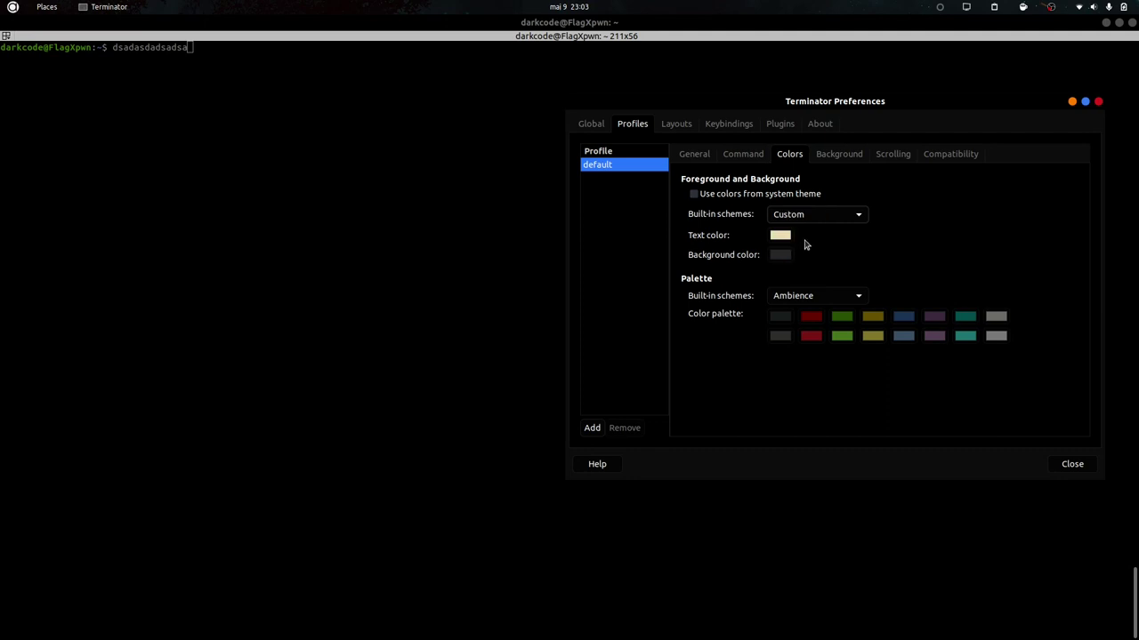
Set a custom blue text colour (#1D7DFD) and show the Background settings.
{"action": "left_click", "coordinate": [780, 234]}
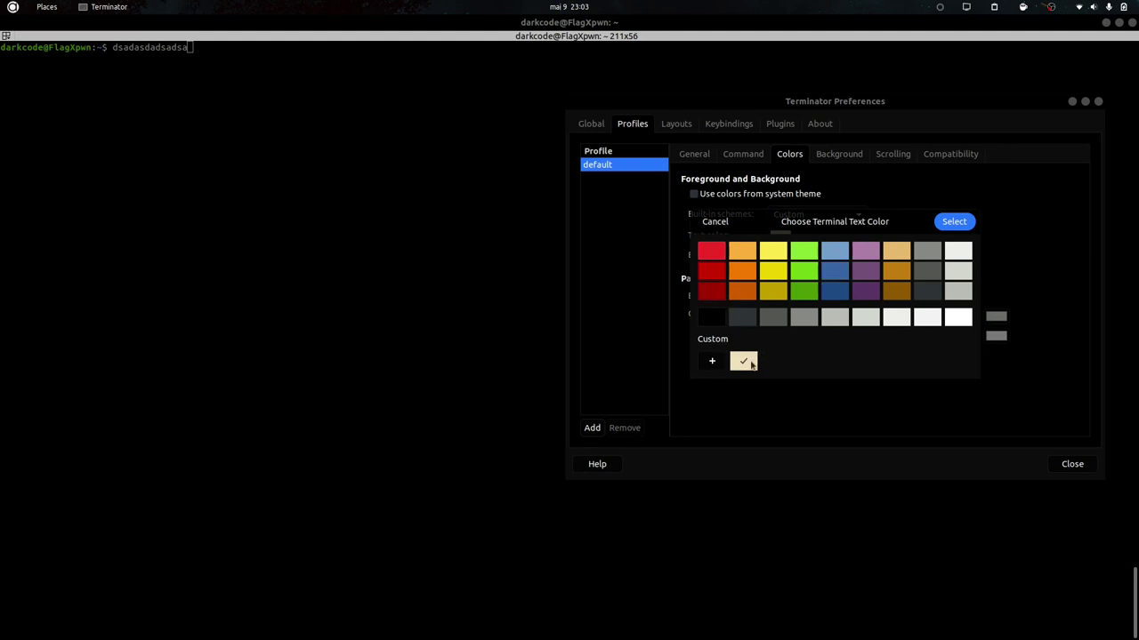
{"action": "left_click", "coordinate": [712, 361]}
{"action": "left_click", "coordinate": [723, 300]}
{"action": "left_click_drag", "start_coordinate": [722, 305], "coordinate": [713, 368]}
{"action": "left_click_drag", "start_coordinate": [854, 298], "coordinate": [976, 205]}
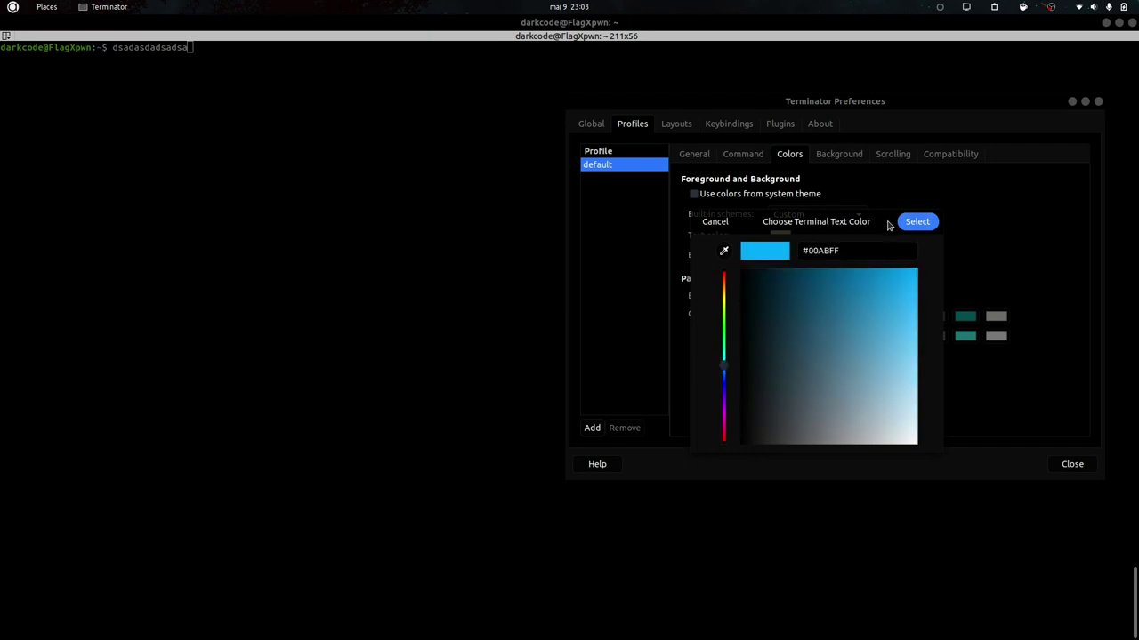
{"action": "left_click_drag", "start_coordinate": [720, 371], "coordinate": [725, 374]}
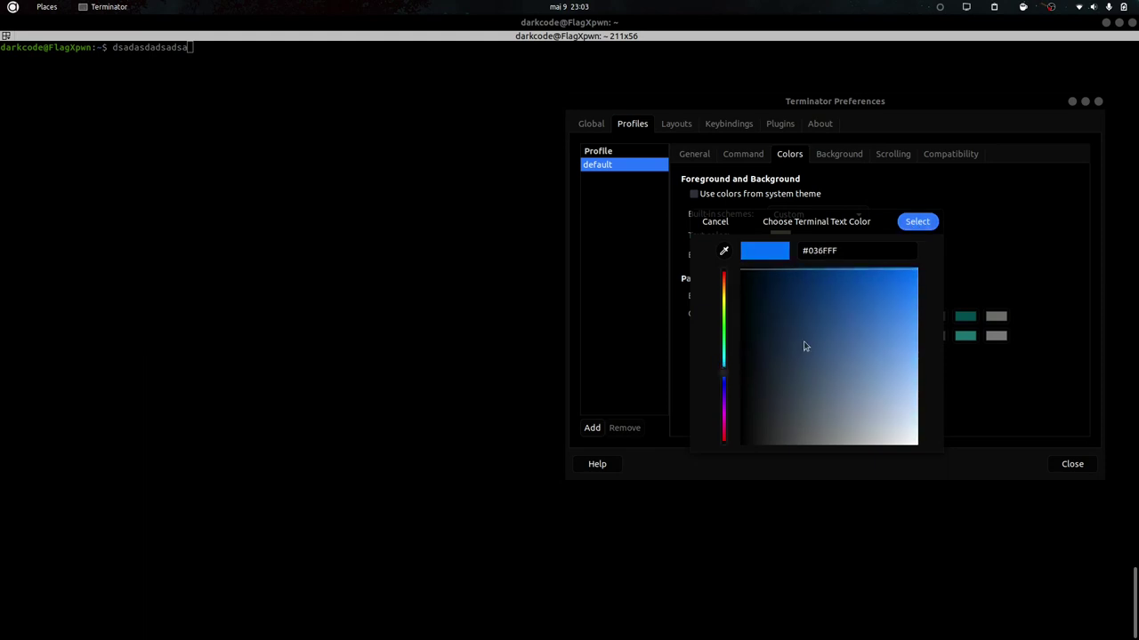
{"action": "left_click", "coordinate": [912, 278]}
{"action": "left_click_drag", "start_coordinate": [912, 278], "coordinate": [916, 285]}
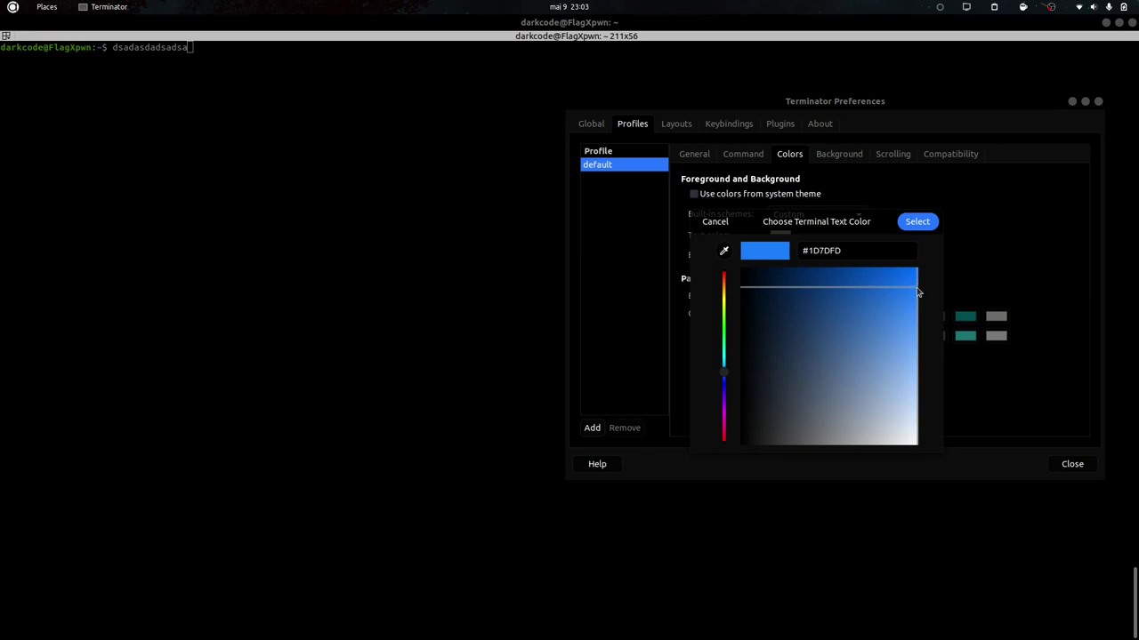
{"action": "left_click", "coordinate": [907, 224]}
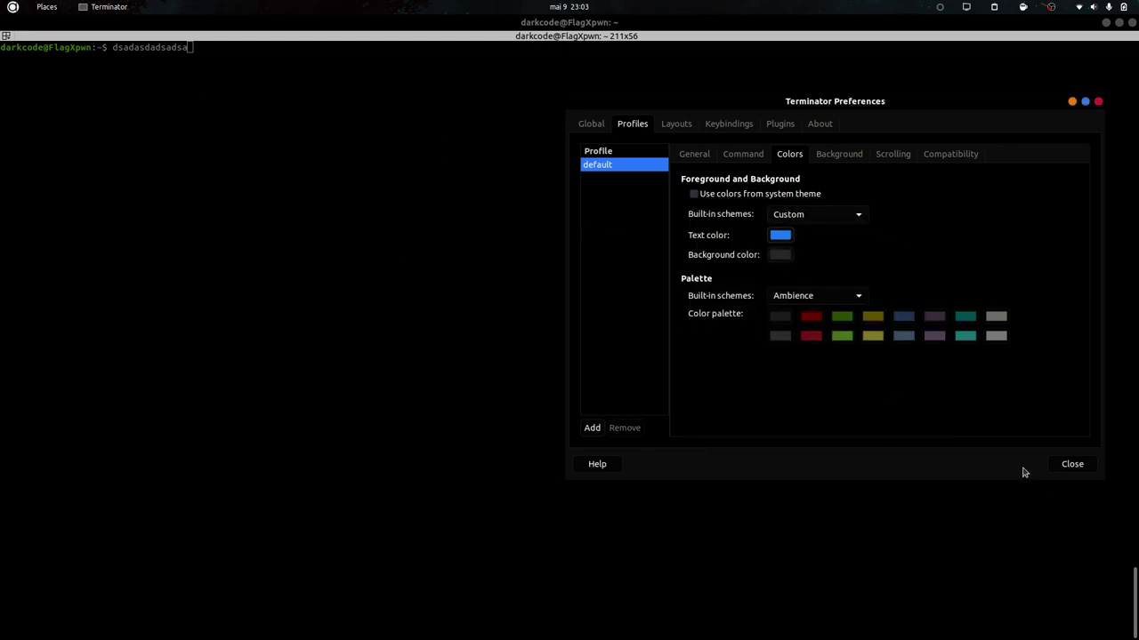
{"action": "left_click", "coordinate": [834, 158]}
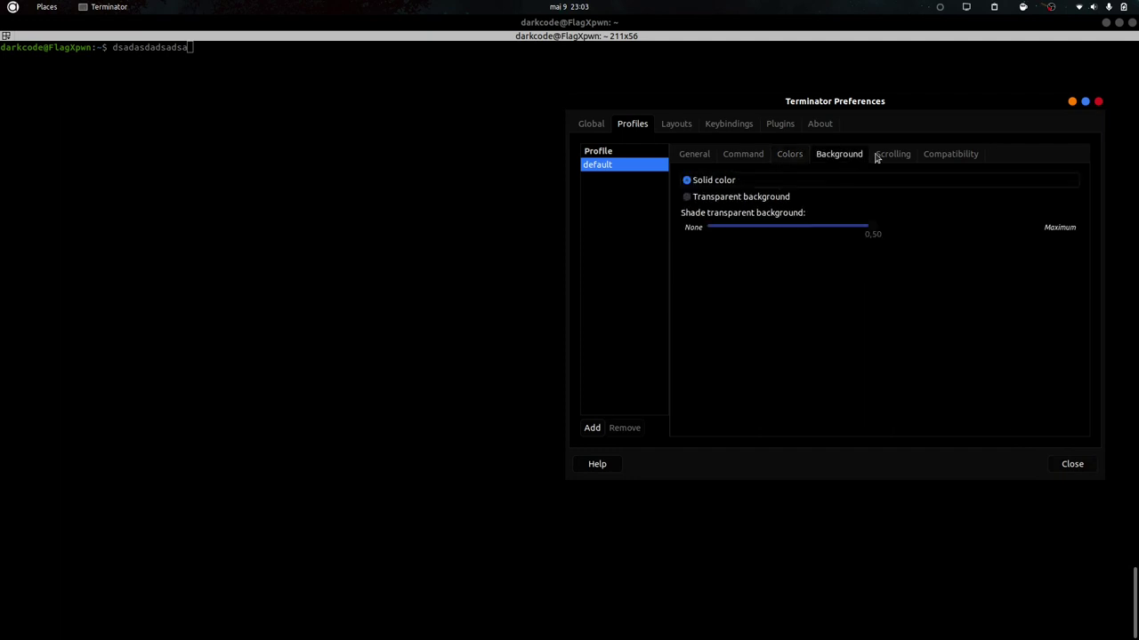
Make the terminal background transparent with shading 0.00 and close Preferences.
{"action": "left_click", "coordinate": [731, 198]}
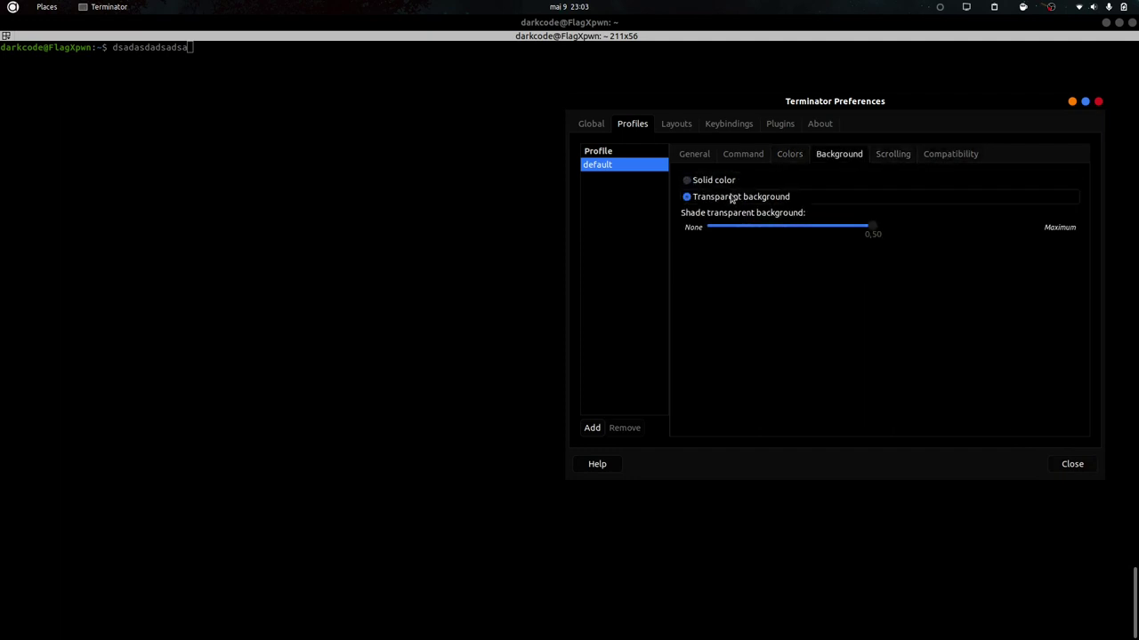
{"action": "left_click_drag", "start_coordinate": [882, 235], "coordinate": [602, 237]}
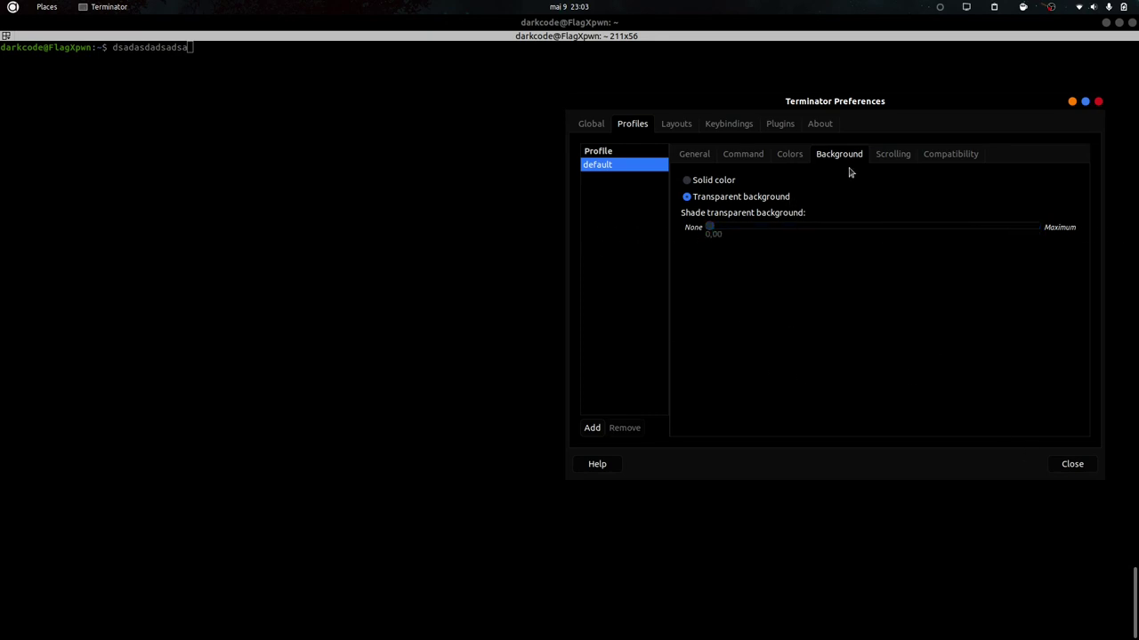
{"action": "left_click", "coordinate": [897, 156]}
{"action": "left_click", "coordinate": [693, 155]}
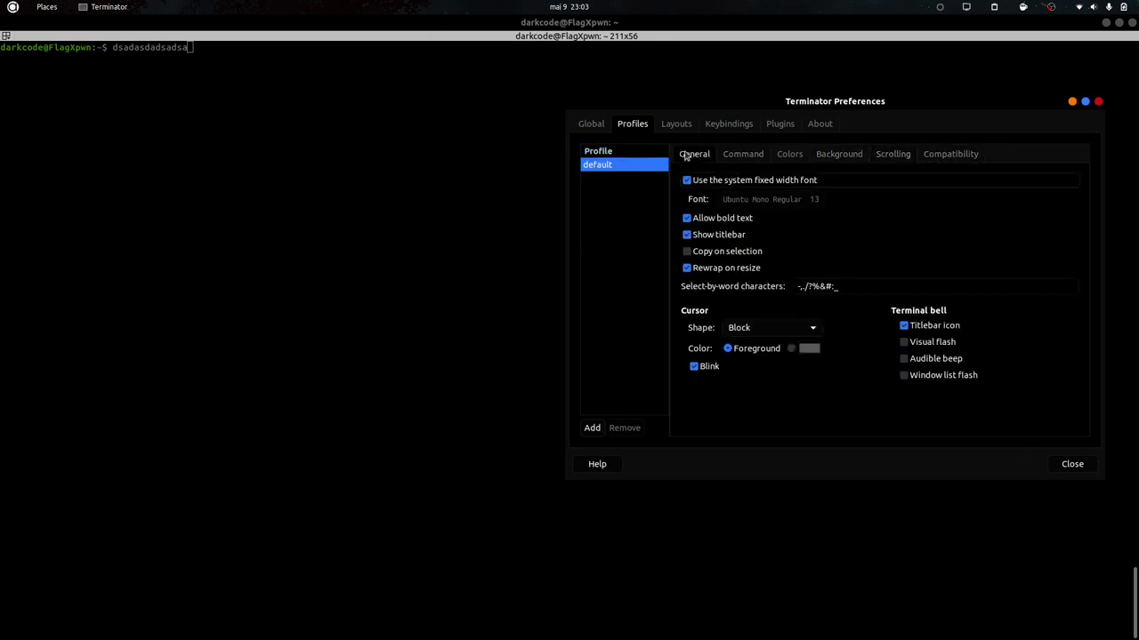
{"action": "left_click", "coordinate": [1070, 463]}
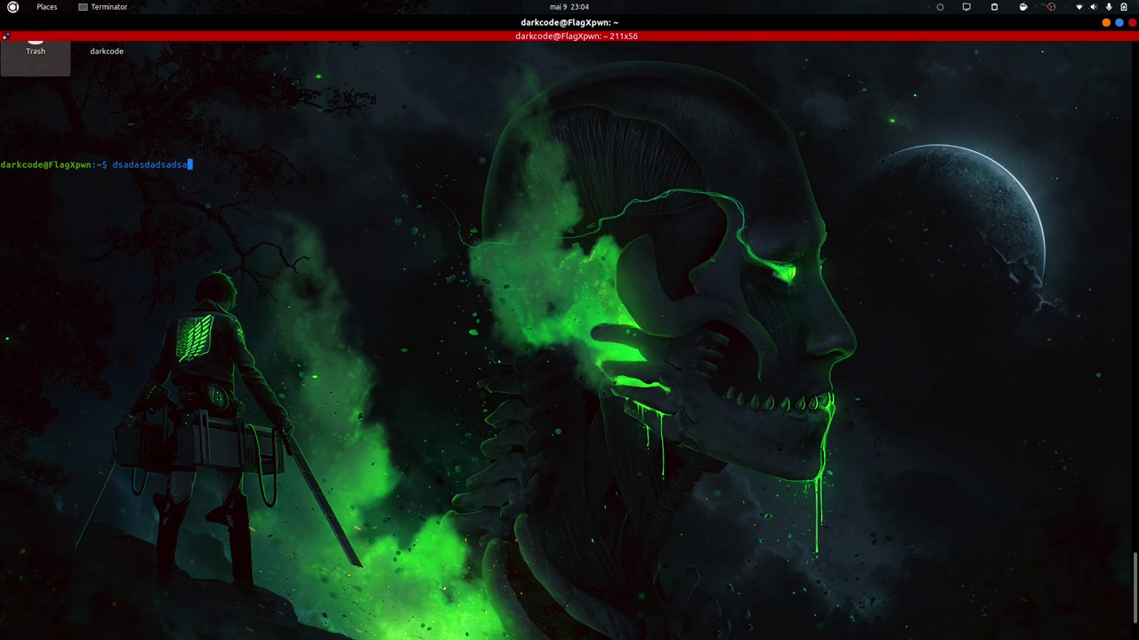
Cancel the stray typed line and clear the terminal screen.
{"action": "key", "text": "ctrl+l"}
{"action": "key", "text": "ctrl+c"}
{"action": "key", "text": "ctrl+l"}
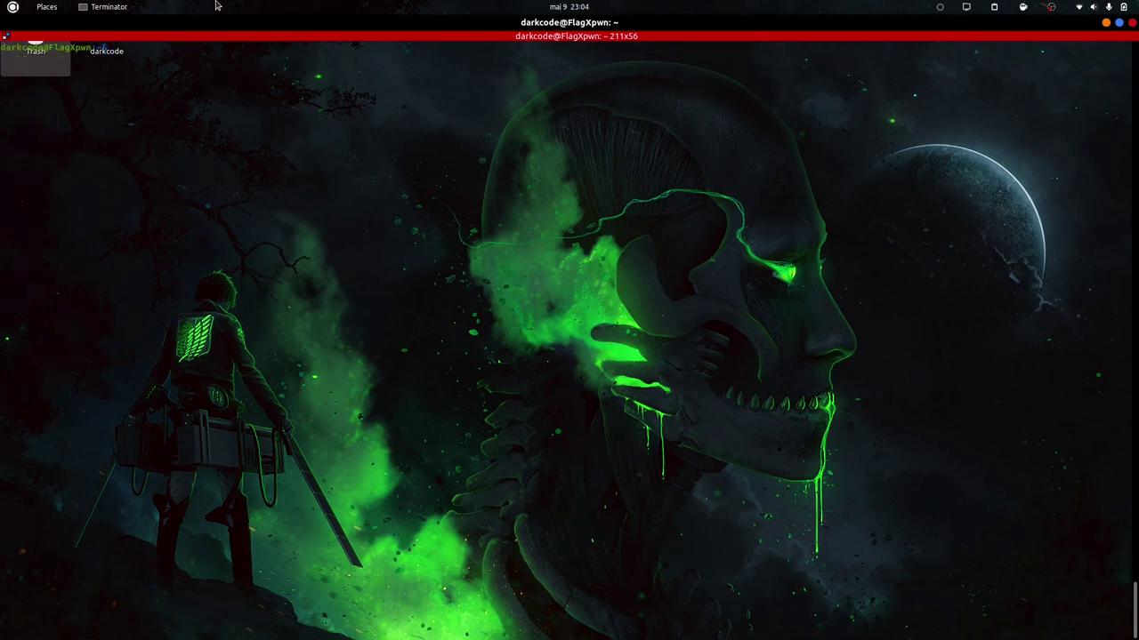
Move the Trash and home folder icons lower on the desktop, then re-maximize the terminal.
{"action": "double_click", "coordinate": [220, 23]}
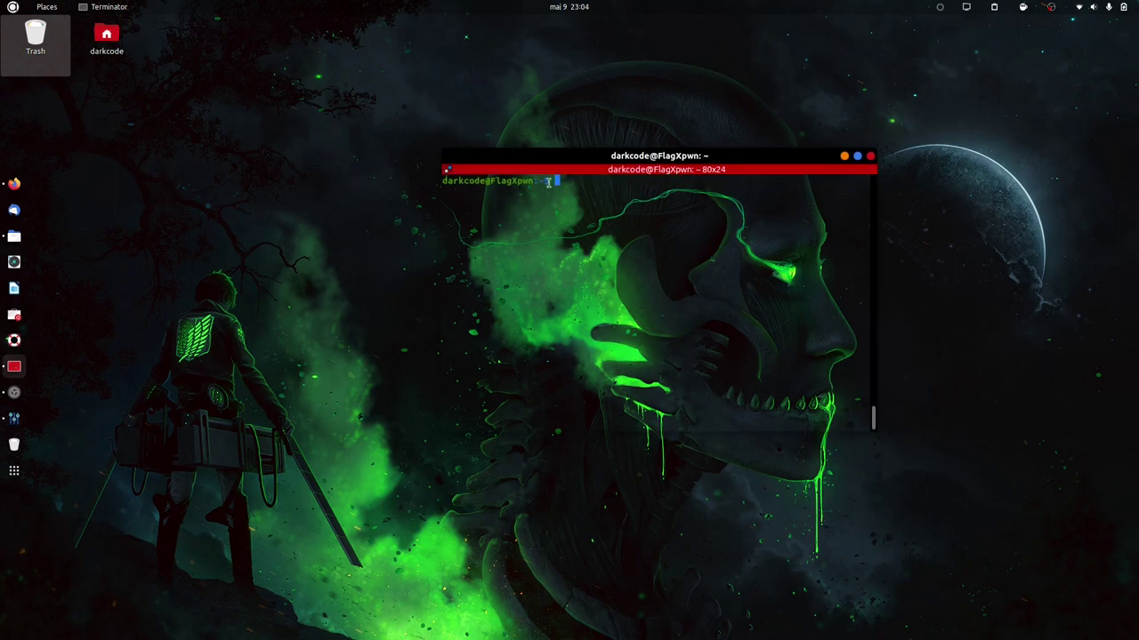
{"action": "left_click_drag", "start_coordinate": [580, 156], "coordinate": [675, 98]}
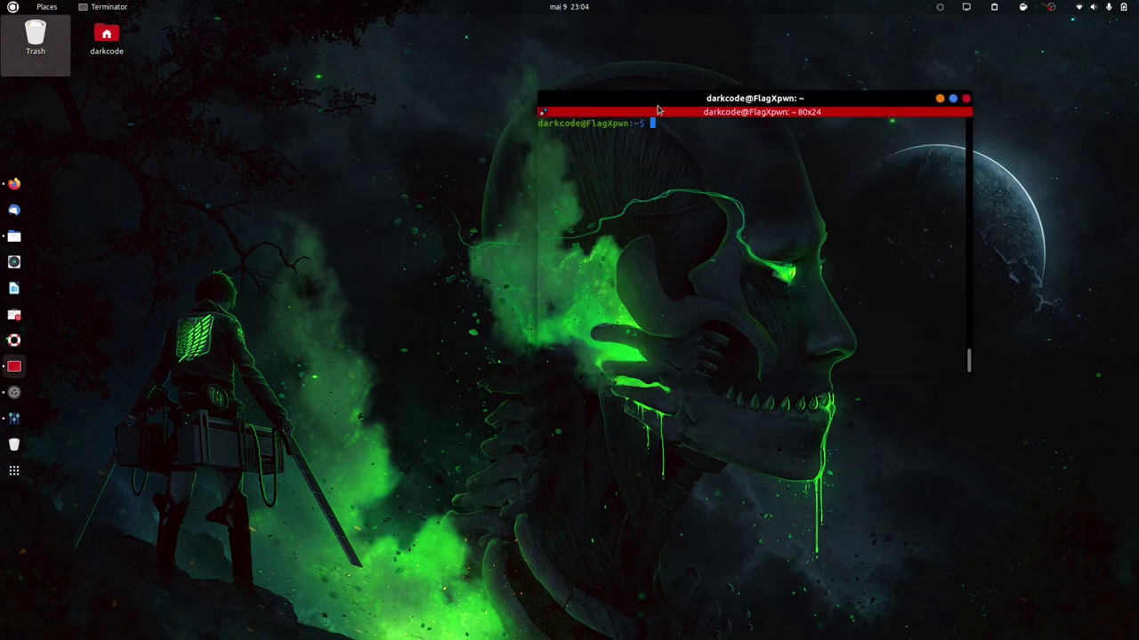
{"action": "left_click_drag", "start_coordinate": [540, 116], "coordinate": [533, 182]}
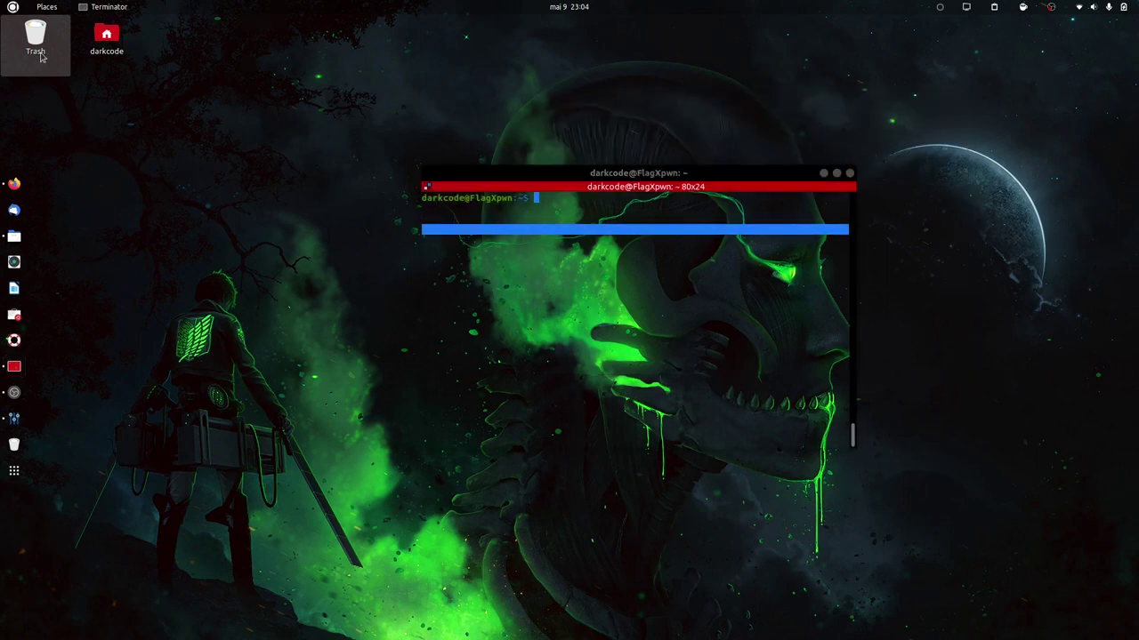
{"action": "left_click_drag", "start_coordinate": [47, 44], "coordinate": [118, 355]}
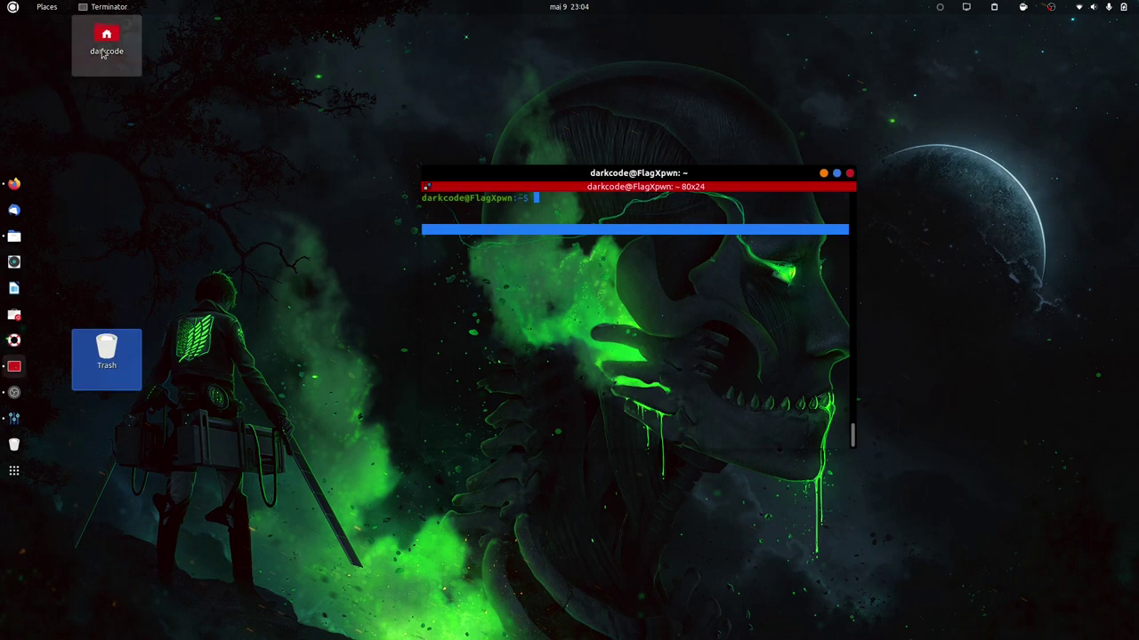
{"action": "left_click_drag", "start_coordinate": [112, 40], "coordinate": [254, 360]}
{"action": "left_click", "coordinate": [495, 174]}
{"action": "left_click_drag", "start_coordinate": [496, 174], "coordinate": [451, 18]}
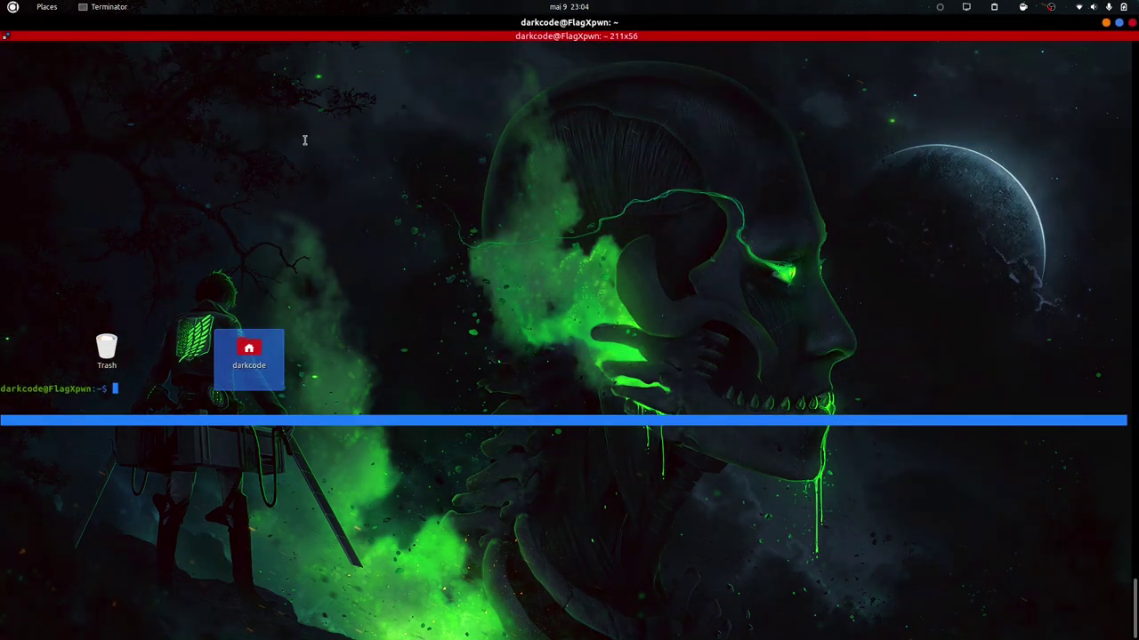
Run 'sudo apt update' with the administrator password, then bring up Terminator Preferences again.
{"action": "key", "text": "ctrl+l"}
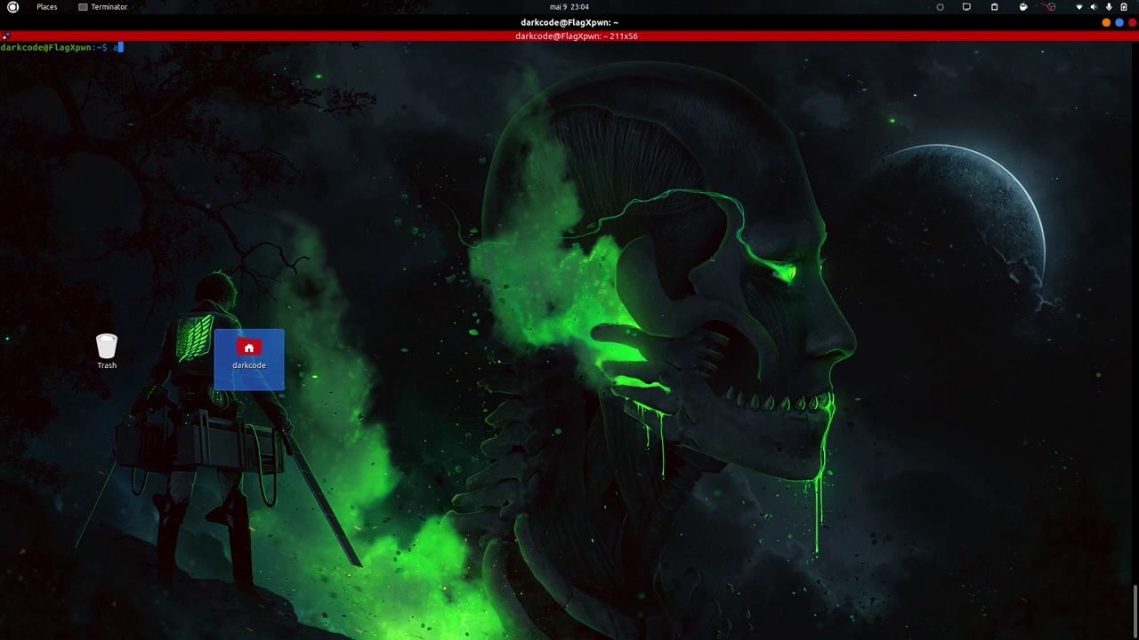
{"action": "type", "text": "apt"}
{"action": "key", "text": "BackSpace"}
{"action": "key", "text": "BackSpace"}
{"action": "type", "text": "udo apt update"}
{"action": "key", "text": "Return"}
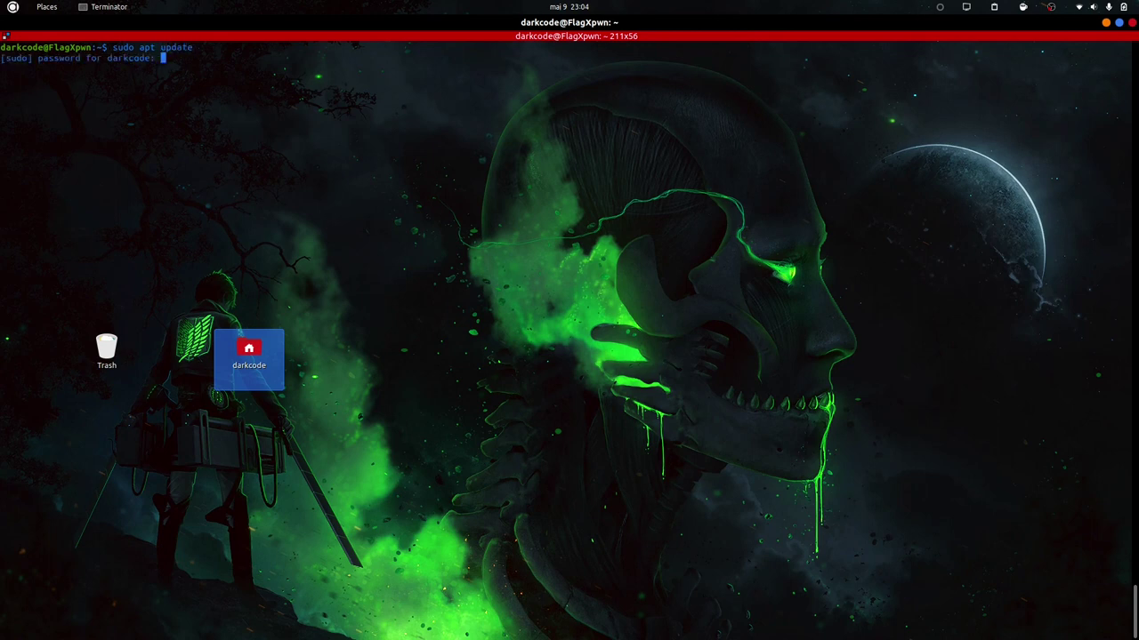
{"action": "key", "text": "Return"}
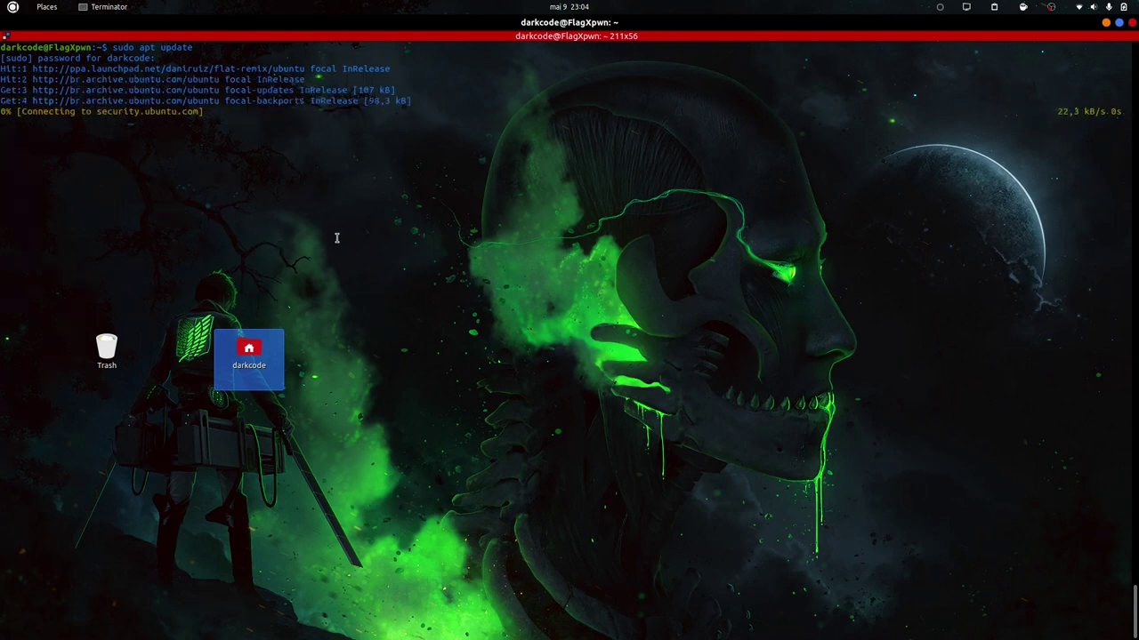
{"action": "right_click", "coordinate": [371, 143]}
{"action": "left_click", "coordinate": [397, 297]}
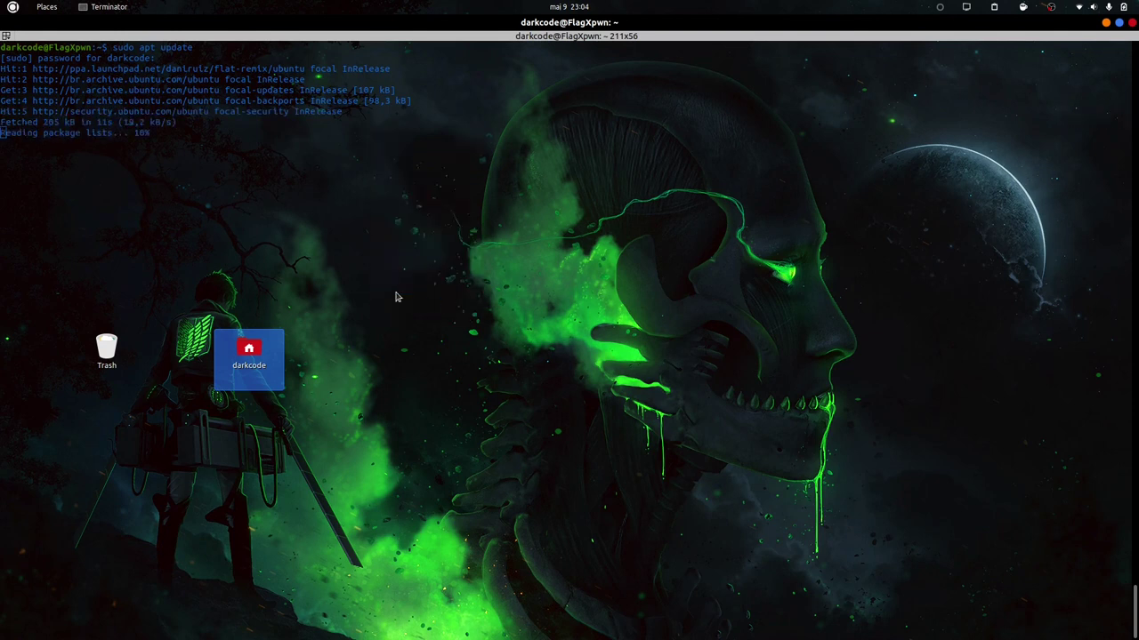
Shade the transparent background to 0.33 and close Preferences.
{"action": "left_click", "coordinate": [127, 62]}
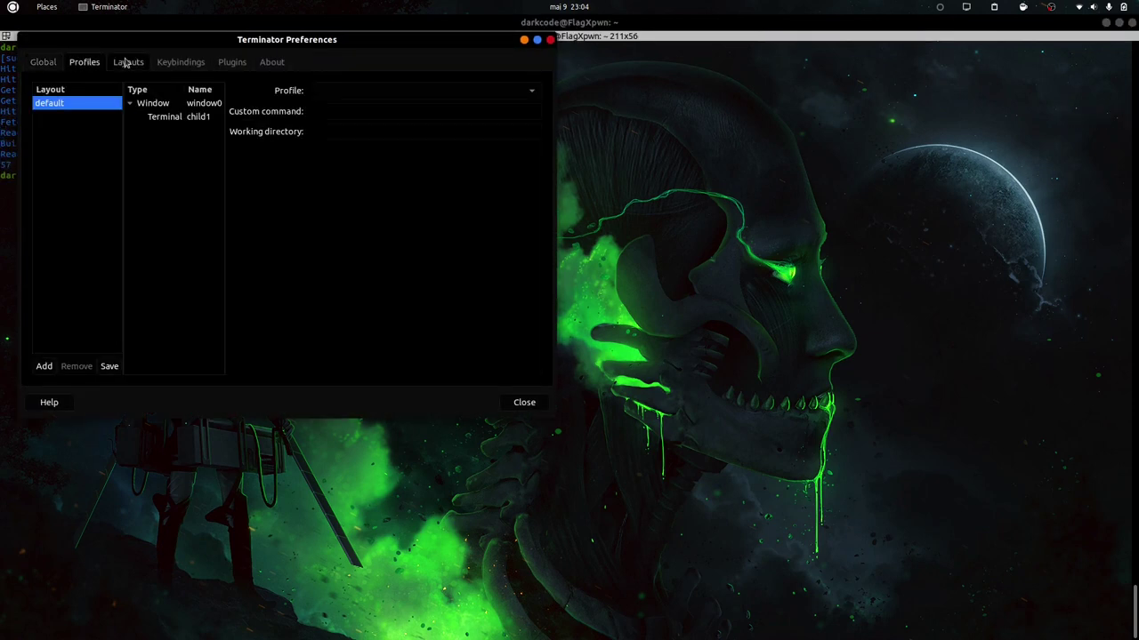
{"action": "left_click", "coordinate": [181, 63]}
{"action": "left_click", "coordinate": [84, 62]}
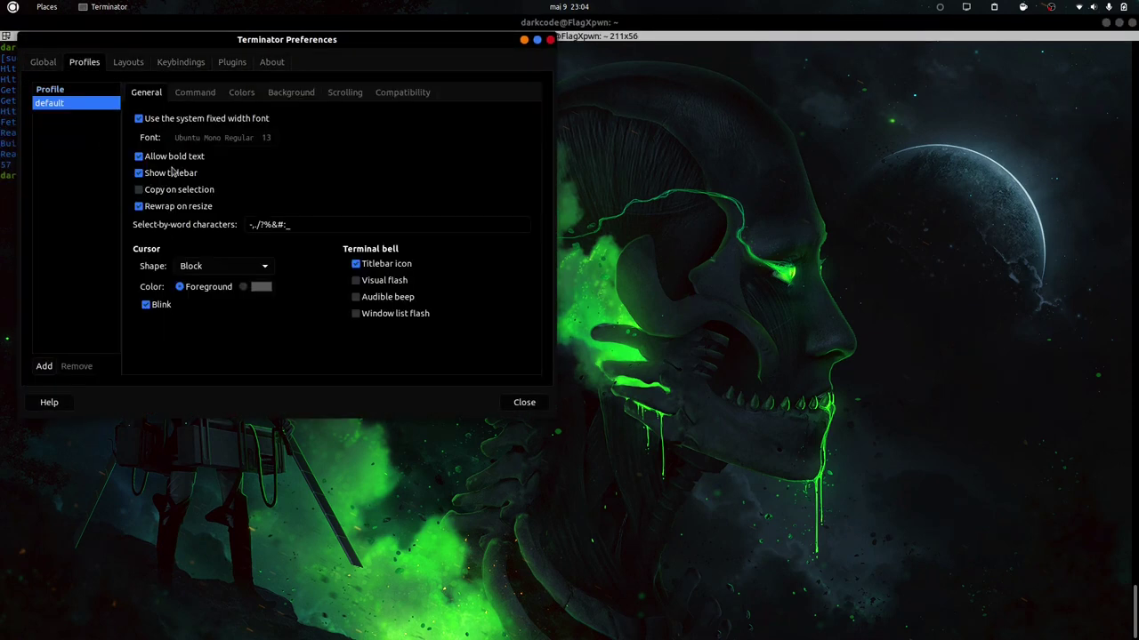
{"action": "left_click", "coordinate": [279, 96]}
{"action": "left_click_drag", "start_coordinate": [161, 167], "coordinate": [269, 167]}
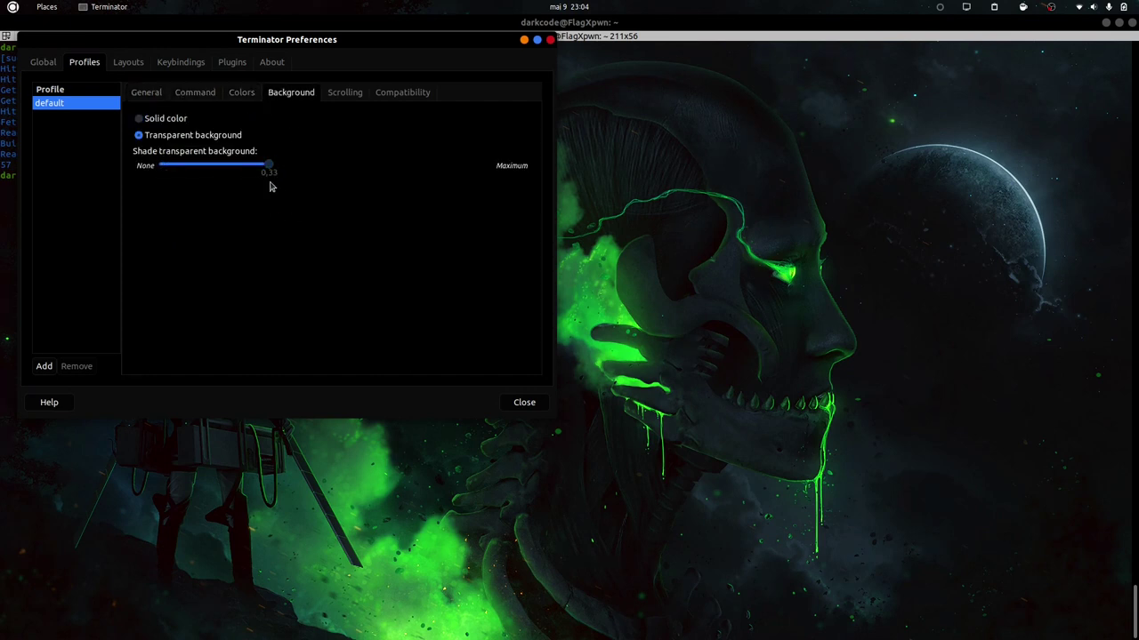
{"action": "left_click", "coordinate": [524, 402]}
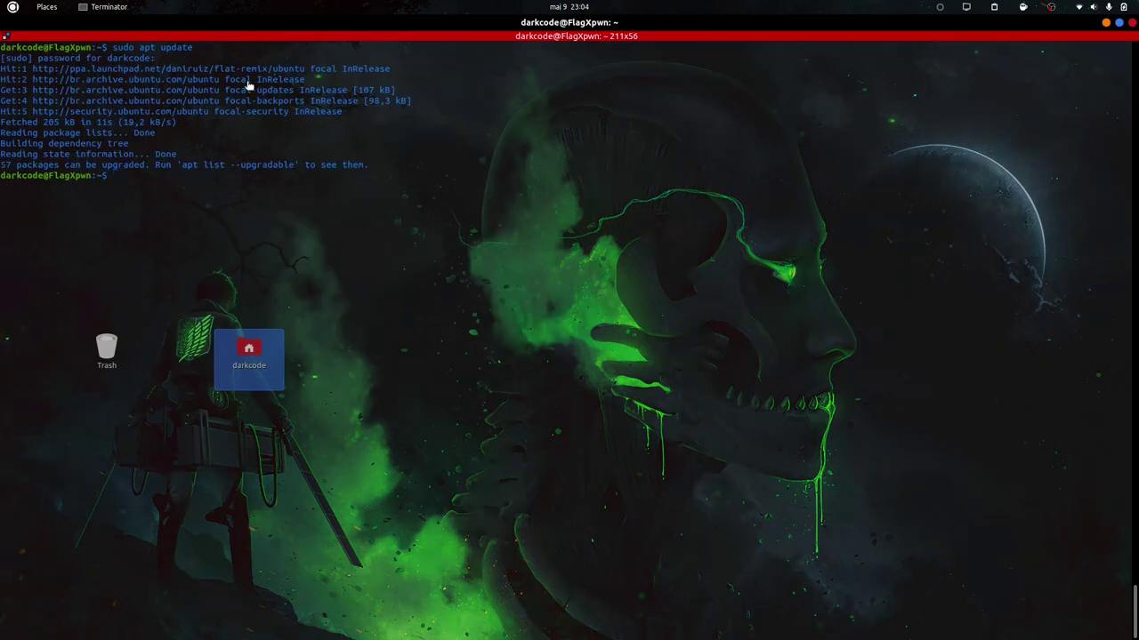
Select and deselect terminal text, then reopen Preferences and browse Layouts and Keybindings.
{"action": "left_click_drag", "start_coordinate": [452, 180], "coordinate": [242, 636]}
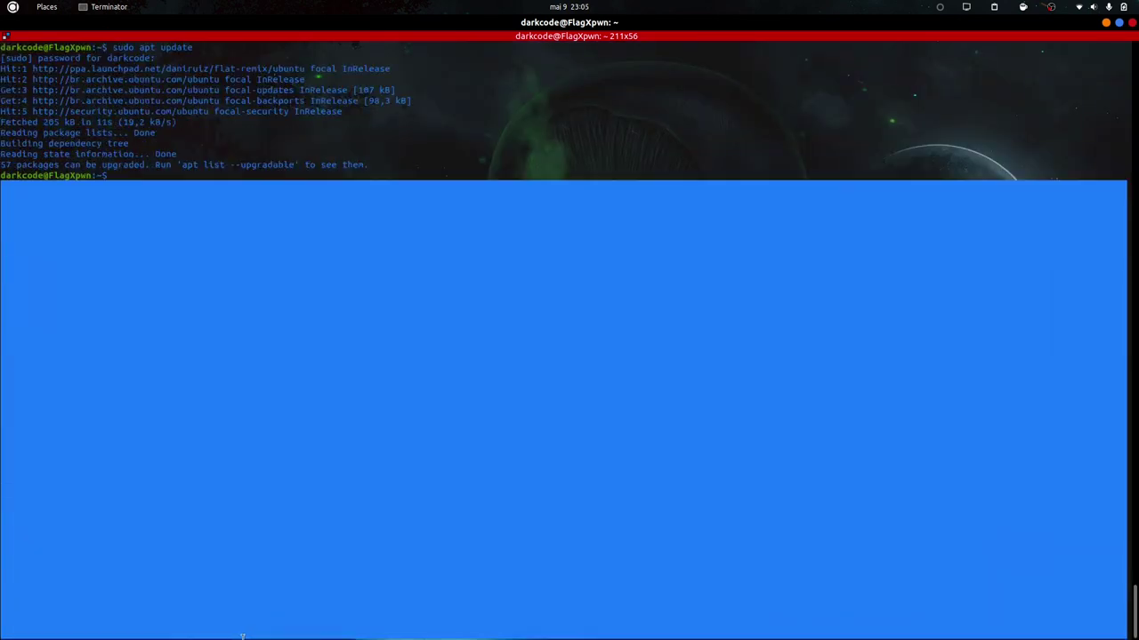
{"action": "left_click", "coordinate": [229, 222]}
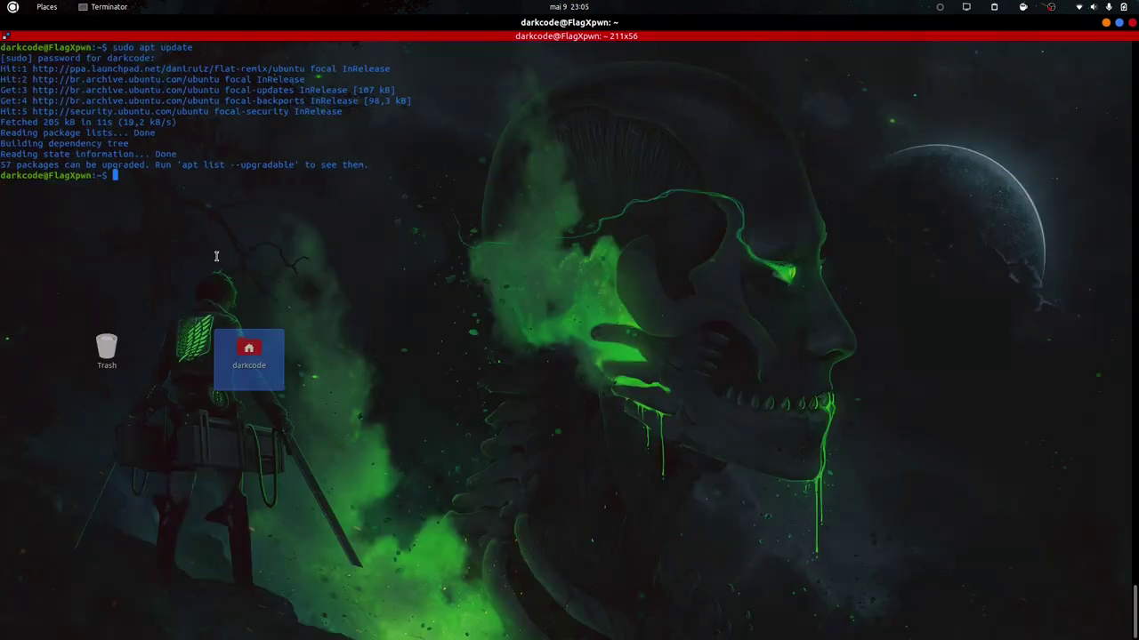
{"action": "right_click", "coordinate": [301, 204]}
{"action": "left_click", "coordinate": [371, 359]}
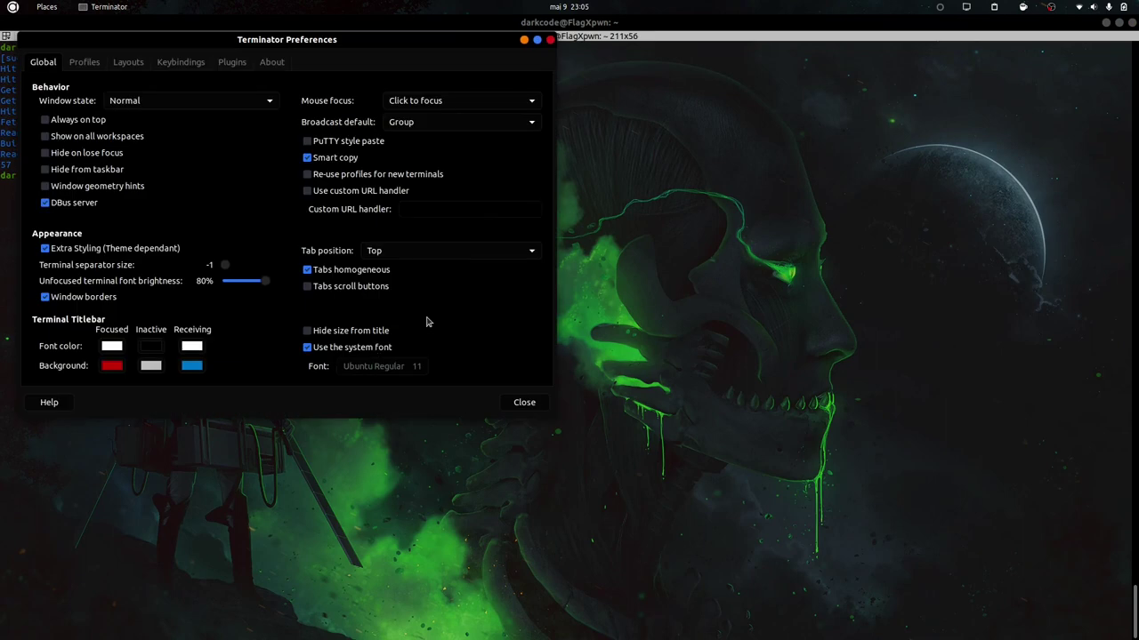
{"action": "left_click", "coordinate": [96, 65]}
{"action": "left_click", "coordinate": [128, 62]}
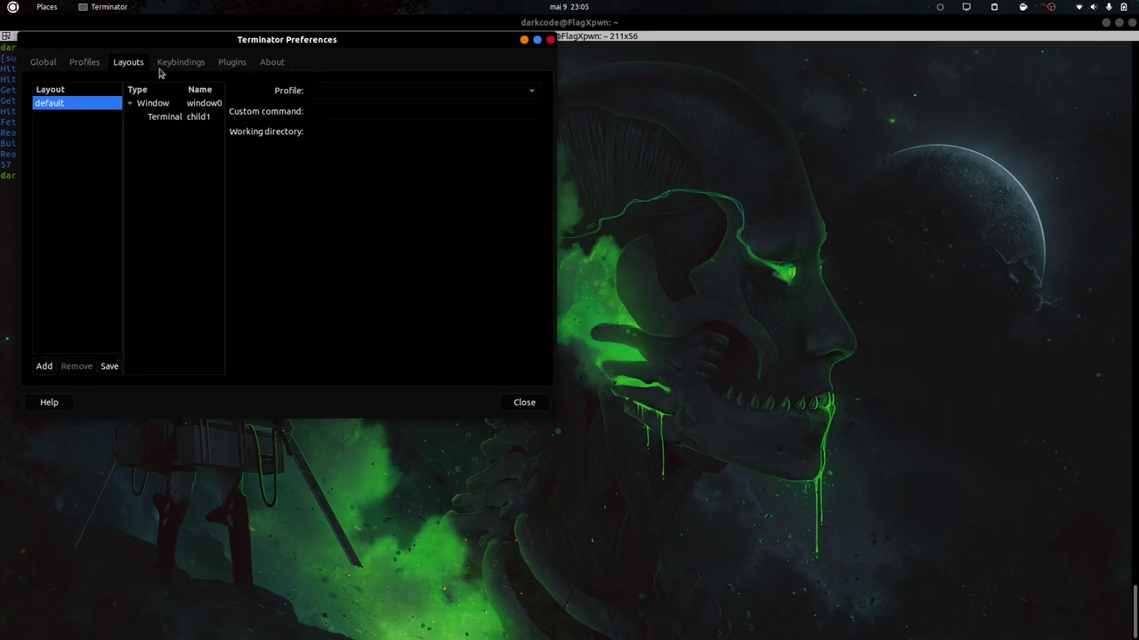
{"action": "left_click", "coordinate": [176, 64]}
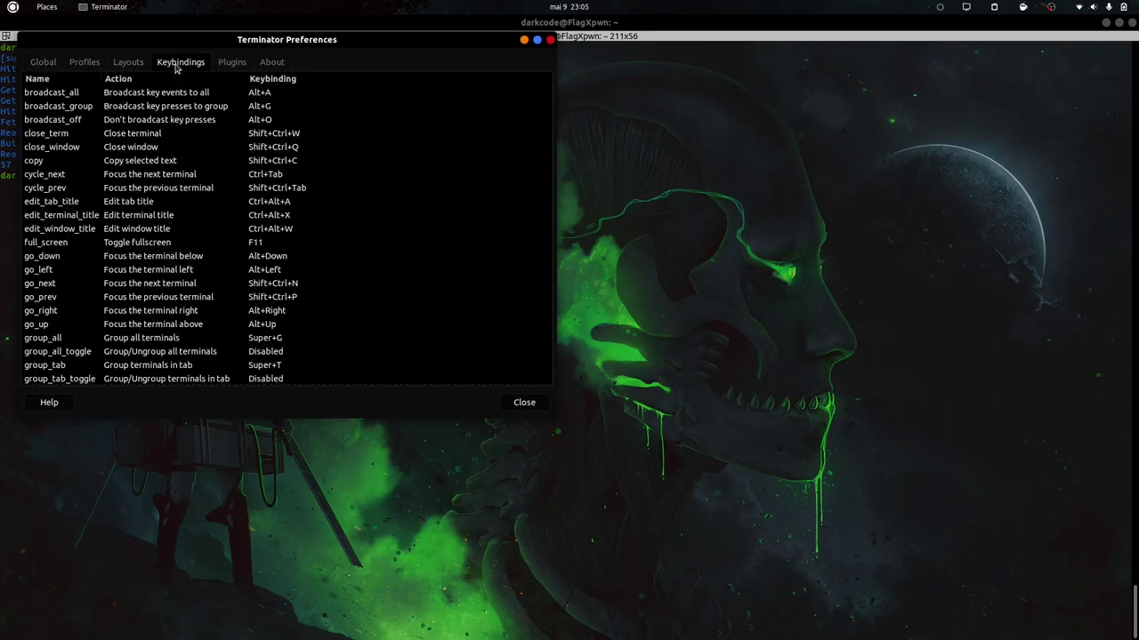
{"action": "left_click", "coordinate": [130, 66]}
{"action": "left_click", "coordinate": [96, 68]}
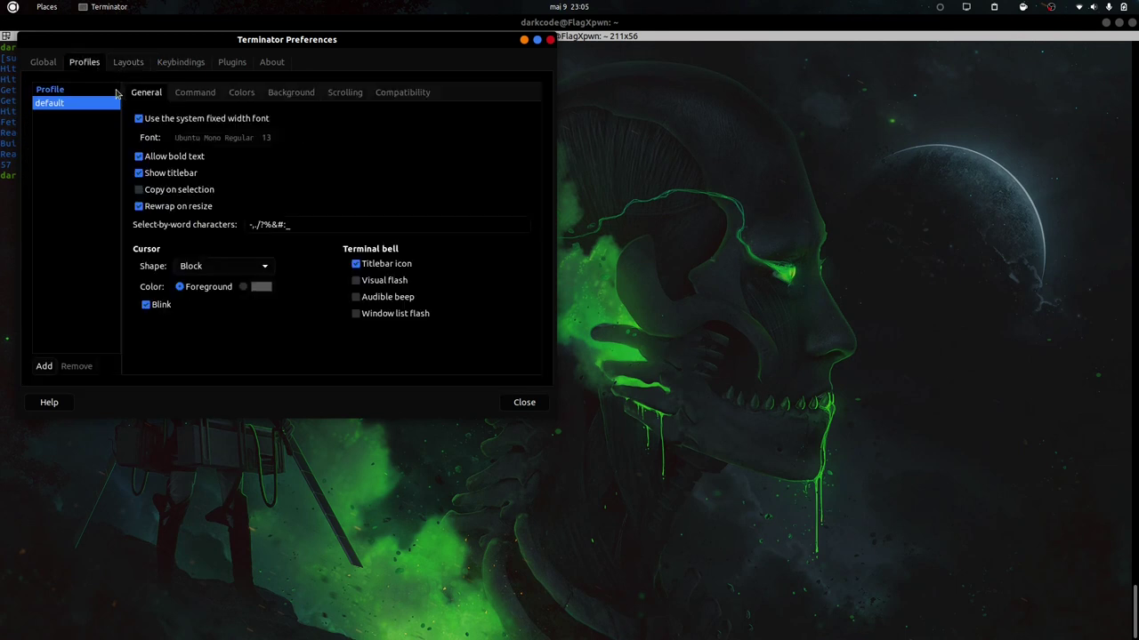
Set the profile's text colour to a custom bright green and close Preferences.
{"action": "left_click", "coordinate": [241, 92]}
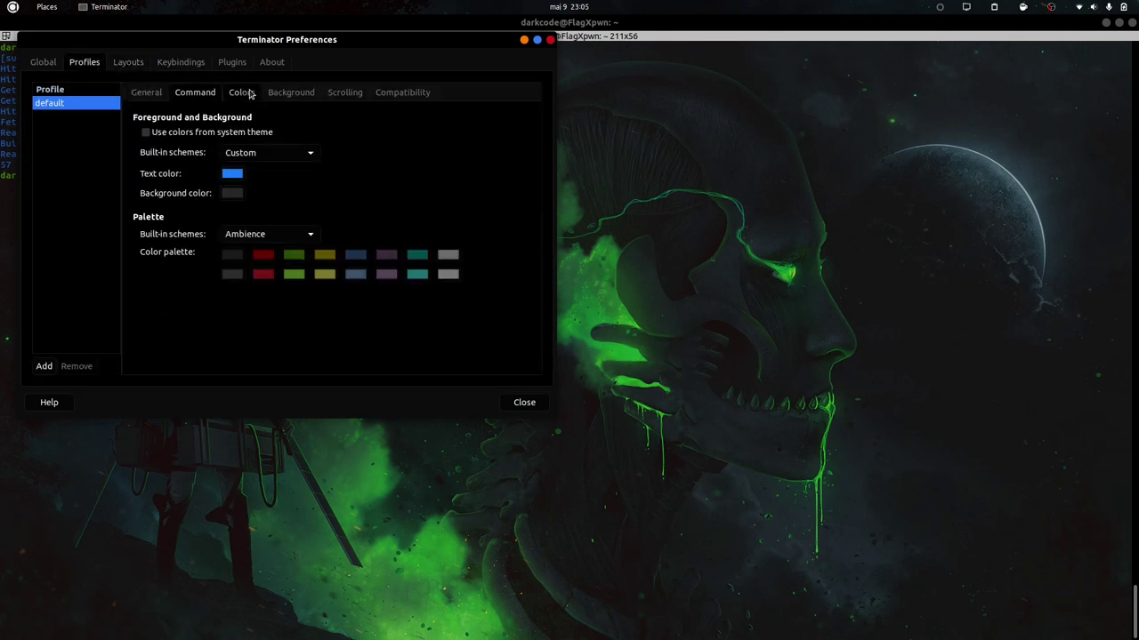
{"action": "left_click", "coordinate": [233, 174]}
{"action": "left_click", "coordinate": [162, 302]}
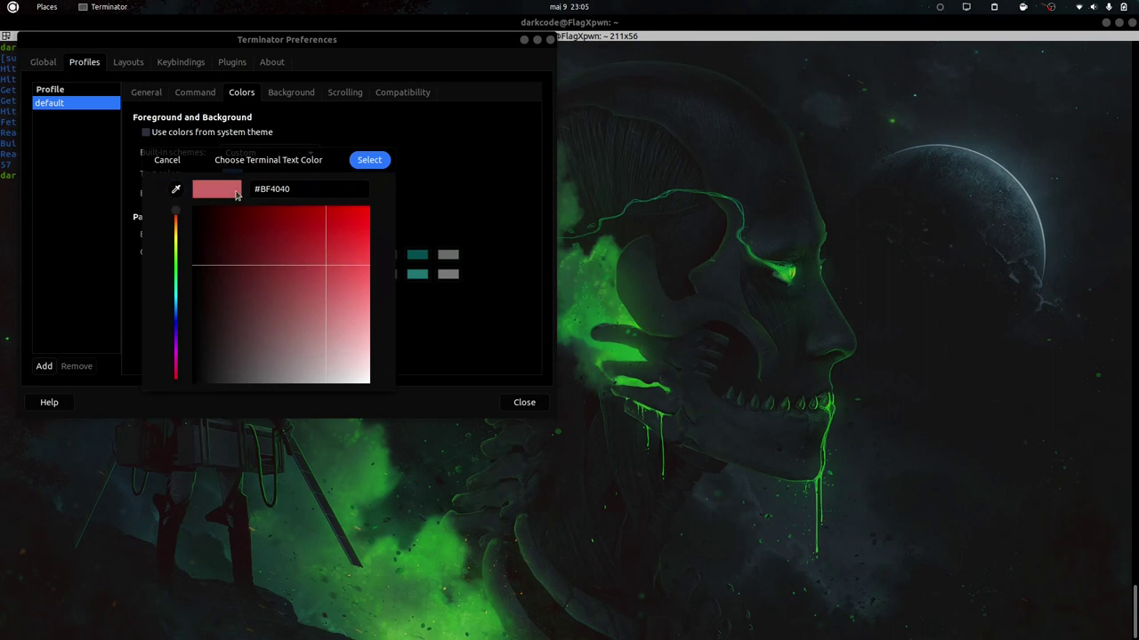
{"action": "left_click_drag", "start_coordinate": [175, 214], "coordinate": [174, 264]}
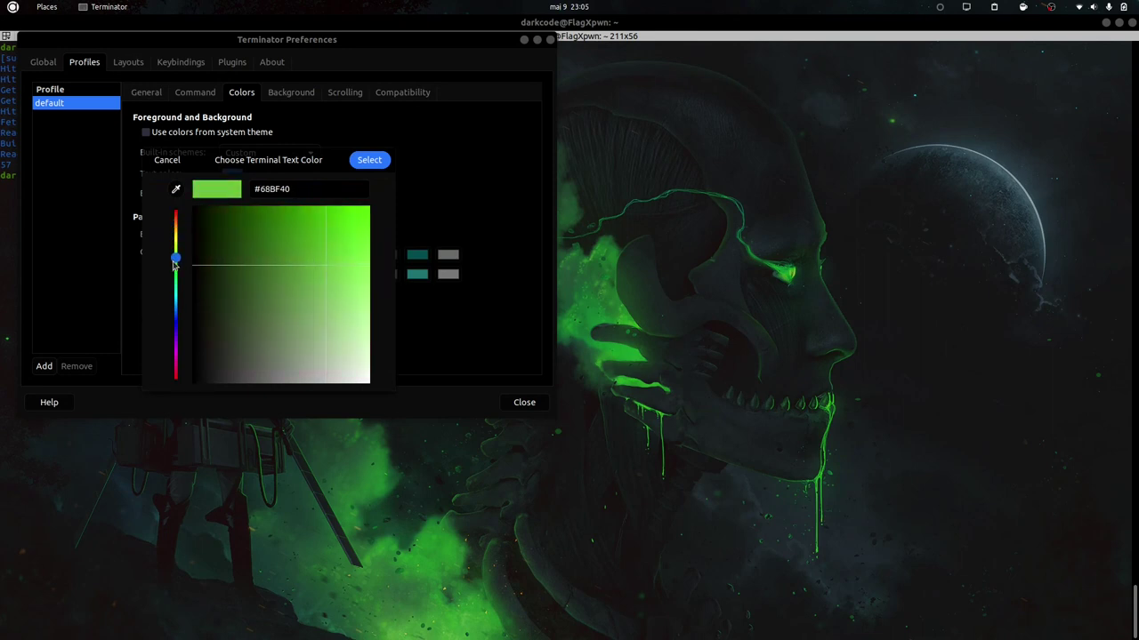
{"action": "left_click", "coordinate": [326, 207]}
{"action": "left_click", "coordinate": [369, 160]}
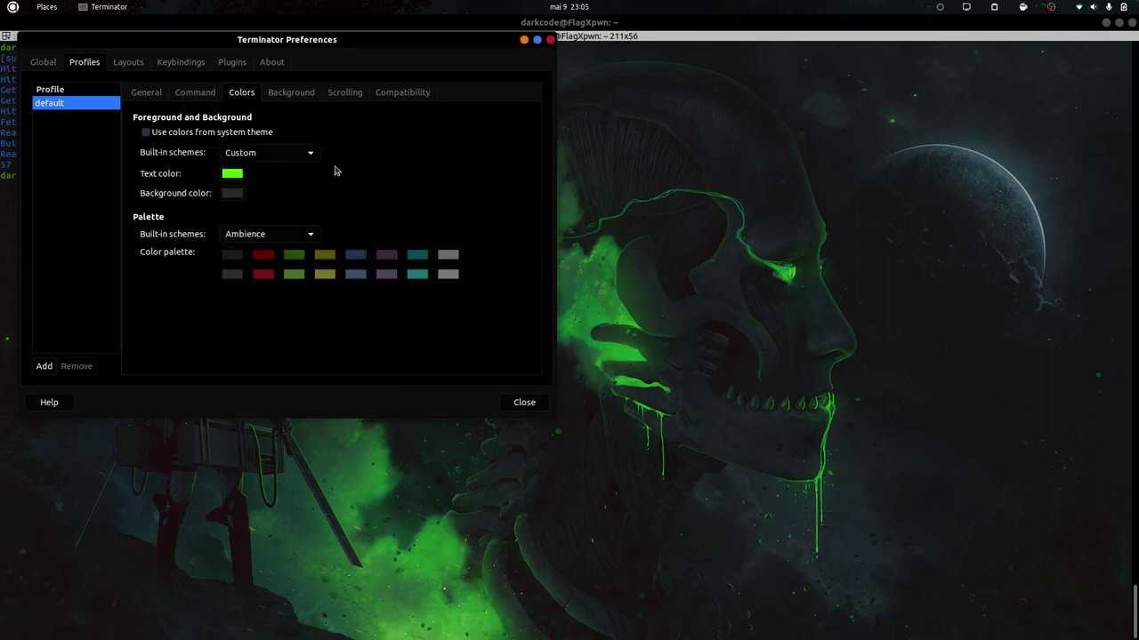
{"action": "left_click_drag", "start_coordinate": [473, 40], "coordinate": [773, 103]}
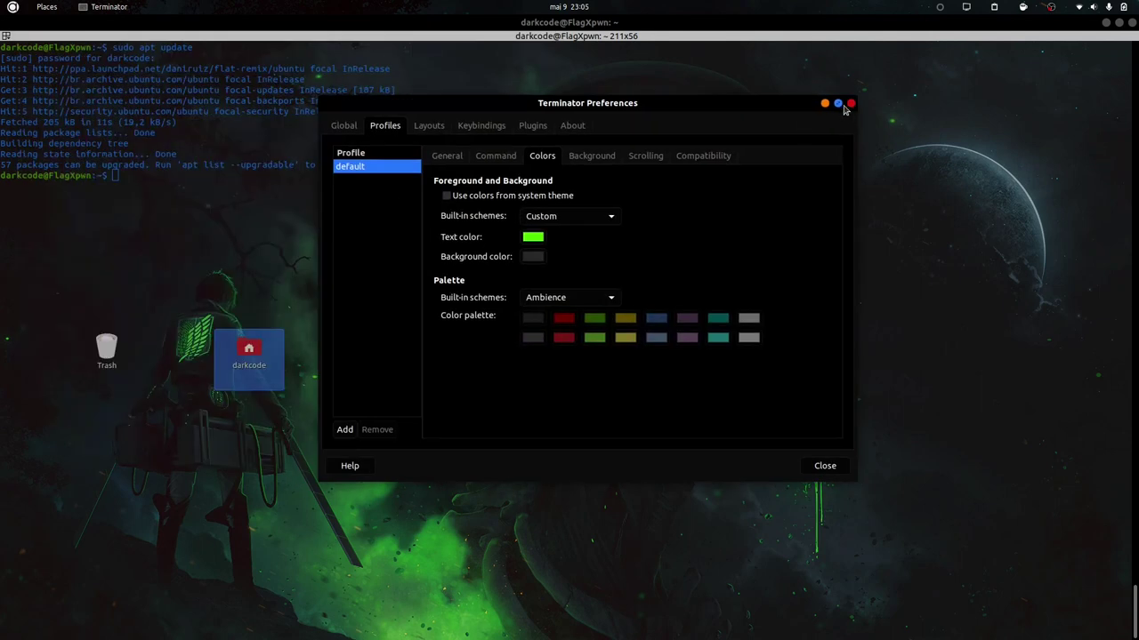
{"action": "left_click", "coordinate": [826, 465]}
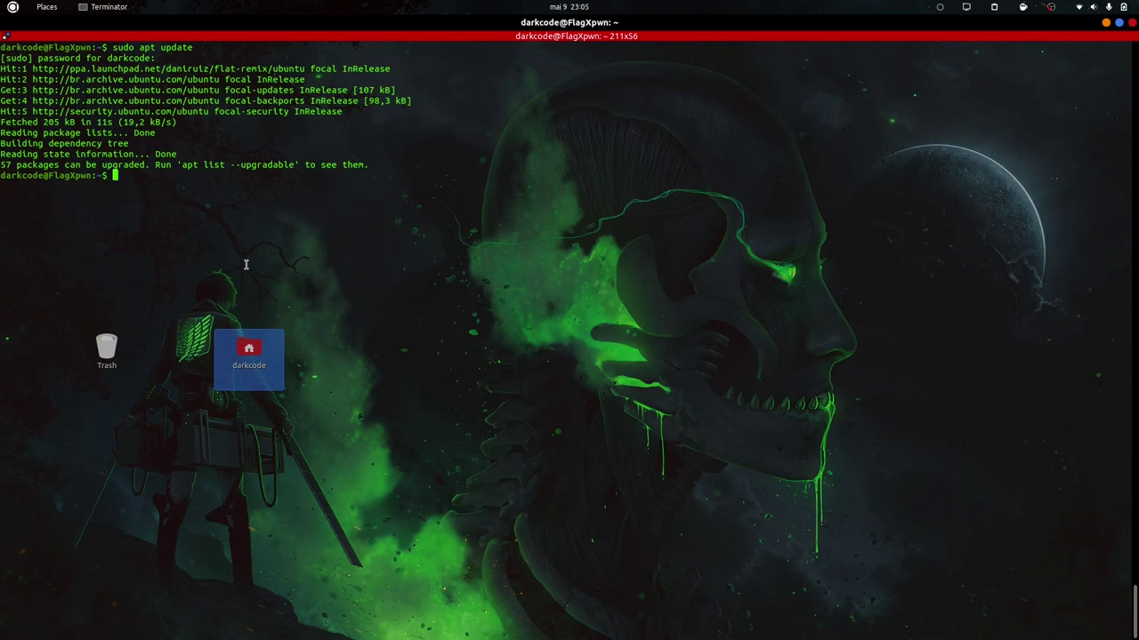
Clear the screen, rerun 'sudo apt update' from history, and clear again.
{"action": "key", "text": "ctrl+l"}
{"action": "key", "text": "Up"}
{"action": "key", "text": "Return"}
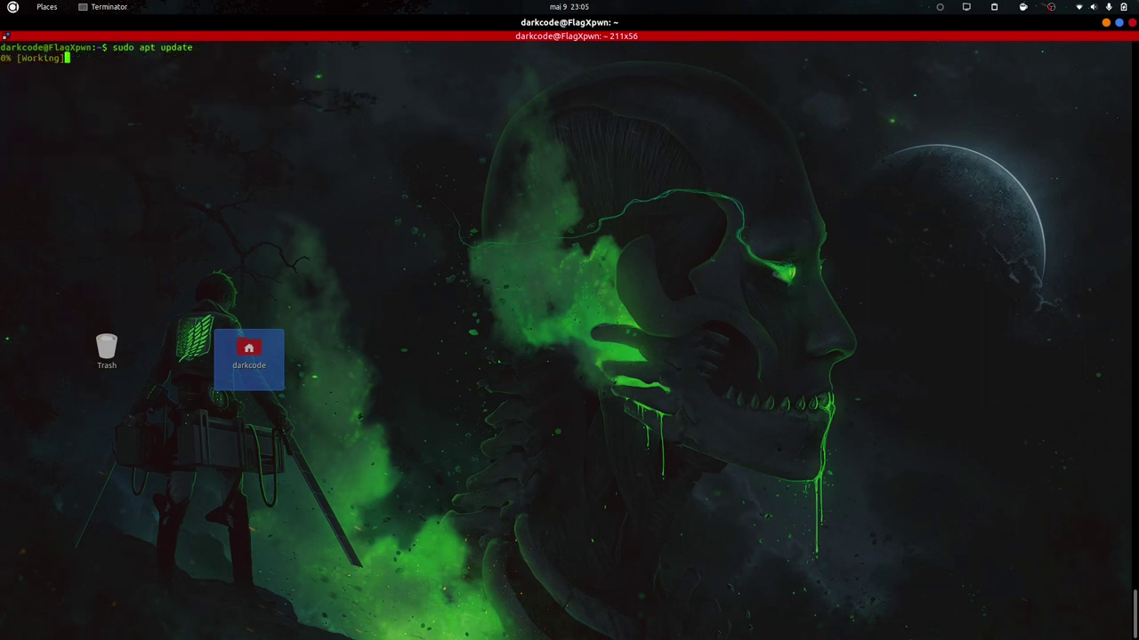
{"action": "key", "text": "ctrl+l"}
Launch fish, try test commands like 'lsadasdas' and 'dsa', then clear the screen.
{"action": "type", "text": "fish"}
{"action": "key", "text": "Return"}
{"action": "key", "text": "ctrl+l"}
{"action": "type", "text": "lsadasdas"}
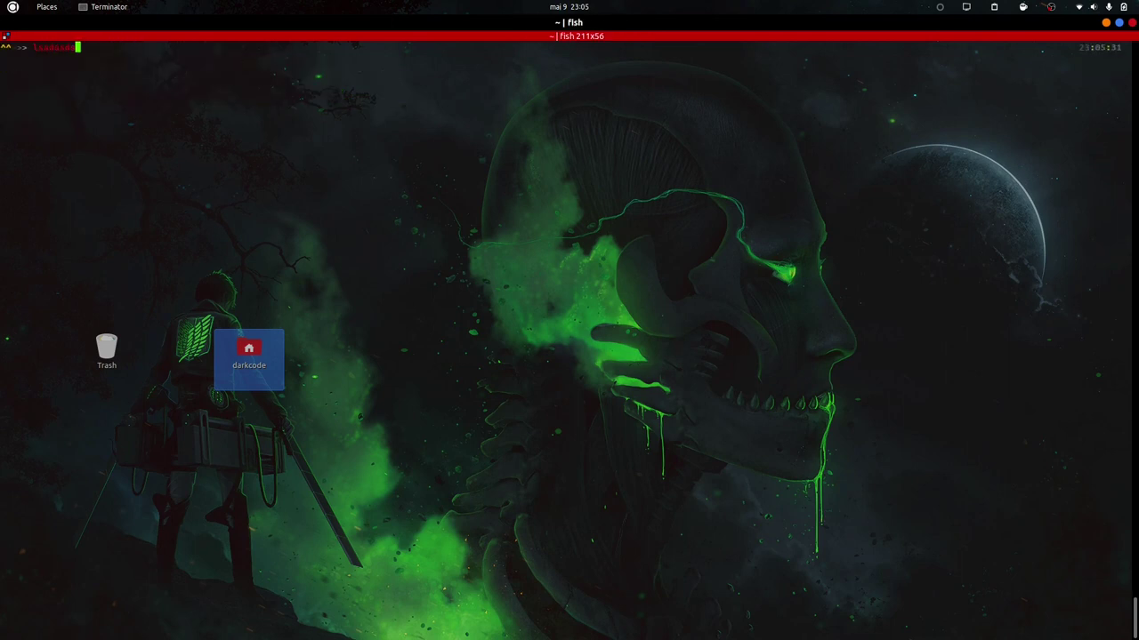
{"action": "key", "text": "Return"}
{"action": "type", "text": "dsa"}
{"action": "key", "text": "Return"}
{"action": "type", "text": "sdas"}
{"action": "key", "text": "Return"}
{"action": "type", "text": "sad"}
{"action": "key", "text": "Return"}
{"action": "type", "text": "sad"}
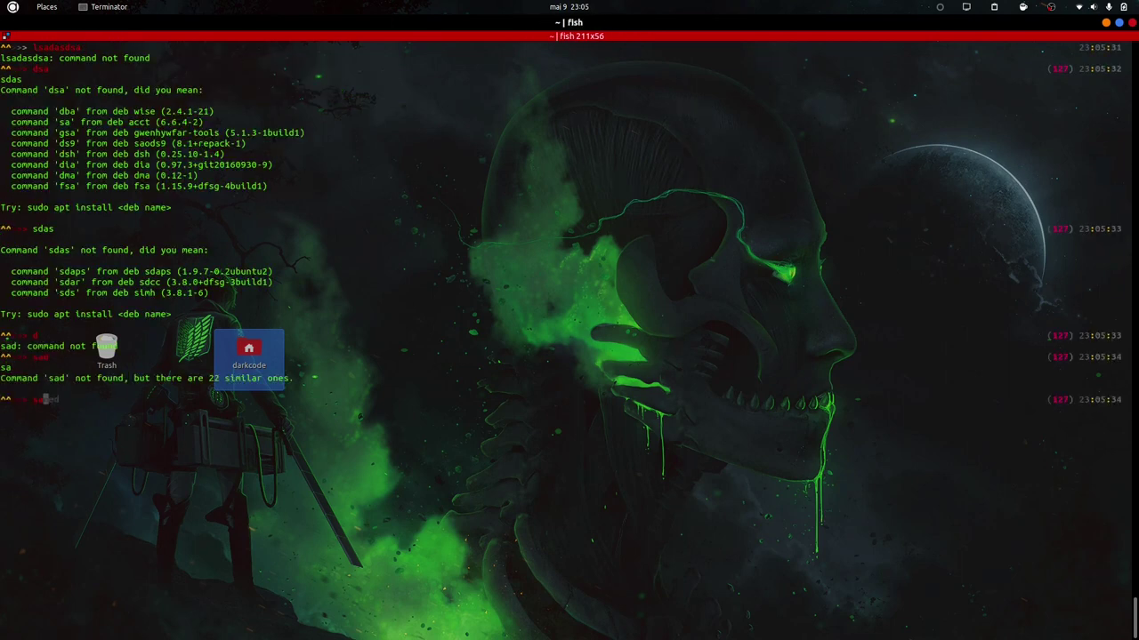
{"action": "key", "text": "BackSpace"}
{"action": "key", "text": "ctrl+l"}
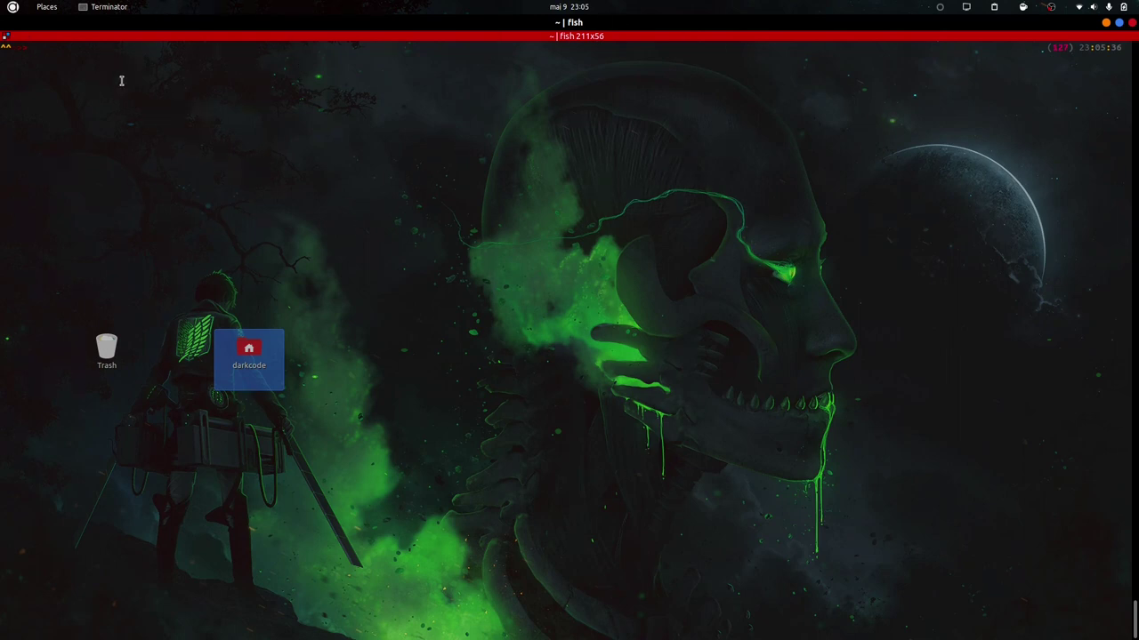
Bring the terminal forward and start fish inside a 'sudo -s' root shell.
{"action": "left_click", "coordinate": [9, 6]}
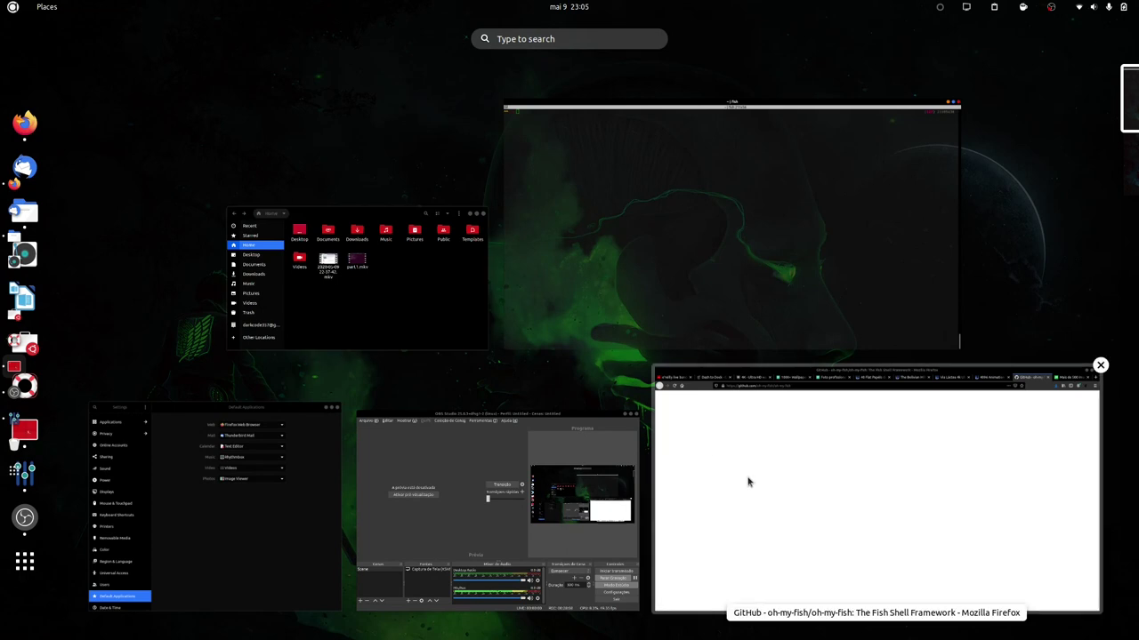
{"action": "left_click", "coordinate": [583, 176]}
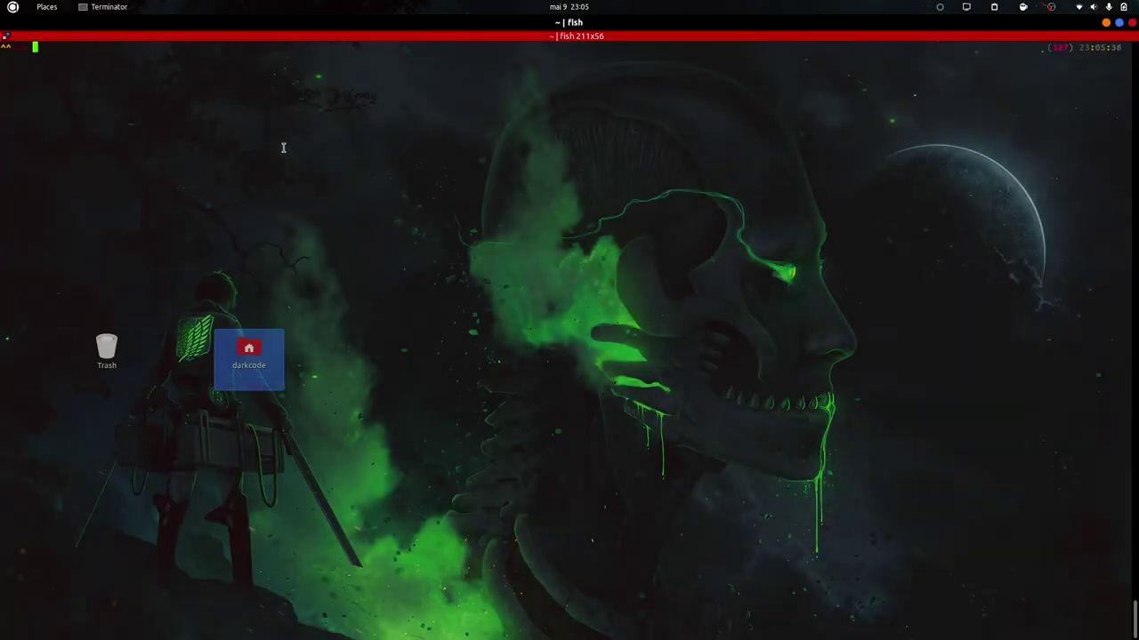
{"action": "type", "text": "sudo -s"}
{"action": "key", "text": "Return"}
{"action": "type", "text": "ds"}
{"action": "key", "text": "BackSpace"}
{"action": "key", "text": "BackSpace"}
{"action": "type", "text": "fish"}
{"action": "key", "text": "Return"}
Change root's login shell to /bin/fish with chsh.
{"action": "key", "text": "ctrl+l"}
{"action": "type", "text": "chsh"}
{"action": "key", "text": "Return"}
{"action": "type", "text": "/bin/fish"}
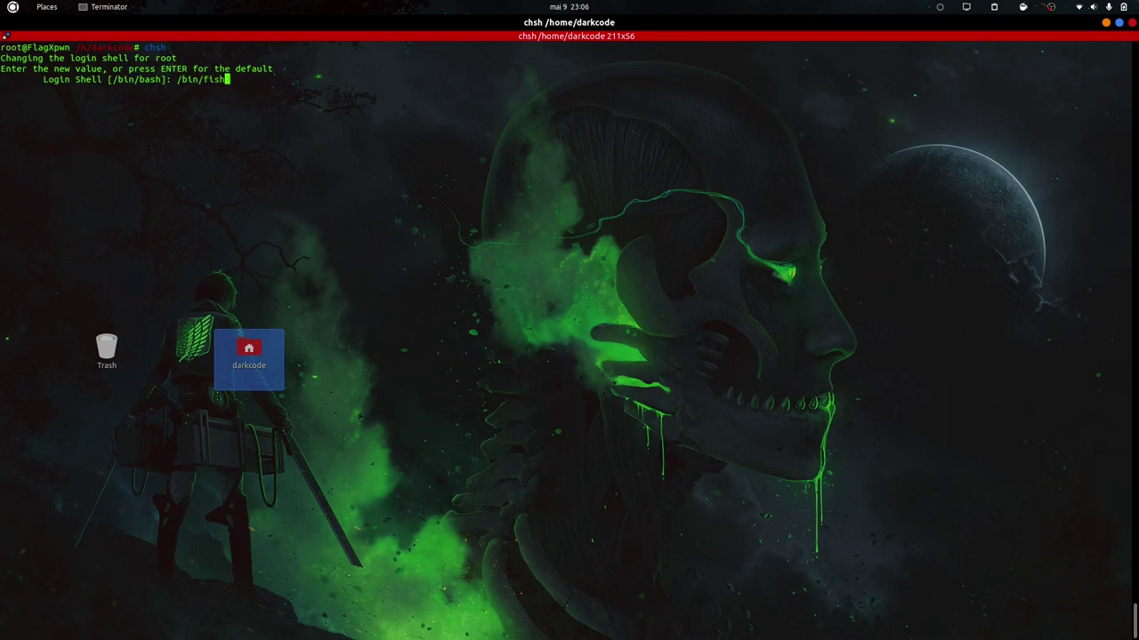
{"action": "key", "text": "Return"}
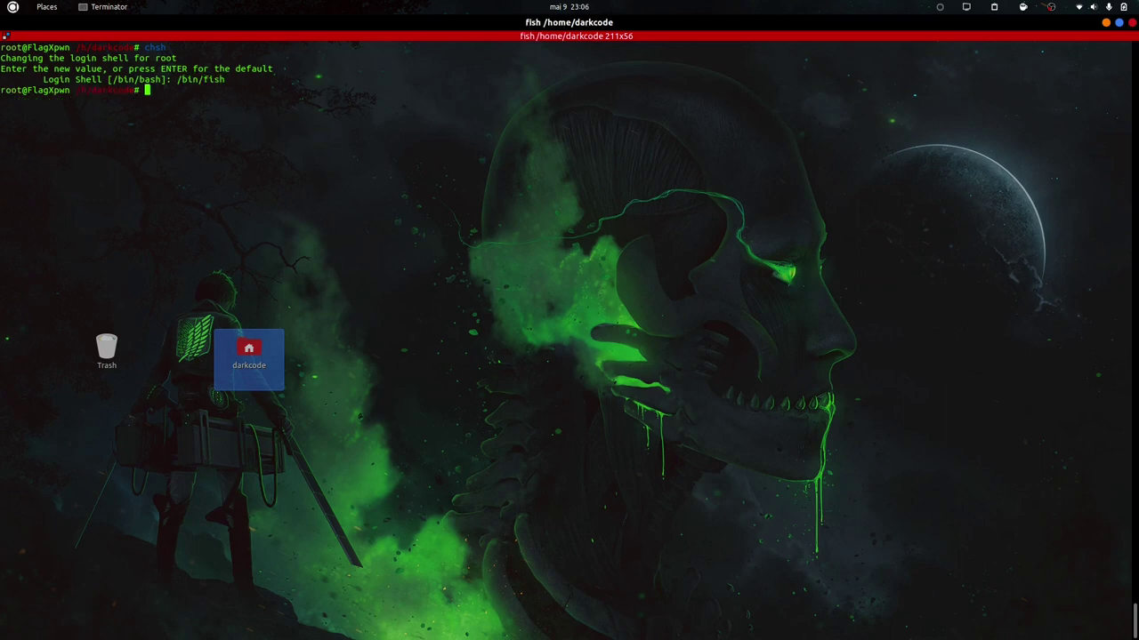
Search the whole system for fish with 'find / -name fish'.
{"action": "type", "text": "w"}
{"action": "key", "text": "Tab"}
{"action": "key", "text": "Tab"}
{"action": "key", "text": "Escape"}
{"action": "key", "text": "BackSpace"}
{"action": "key", "text": "BackSpace"}
{"action": "key", "text": "BackSpace"}
{"action": "key", "text": "BackSpace"}
{"action": "key", "text": "BackSpace"}
{"action": "key", "text": "BackSpace"}
{"action": "key", "text": "BackSpace"}
{"action": "key", "text": "BackSpace"}
{"action": "key", "text": "BackSpace"}
{"action": "key", "text": "BackSpace"}
{"action": "key", "text": "BackSpace"}
{"action": "key", "text": "BackSpace"}
{"action": "key", "text": "BackSpace"}
{"action": "key", "text": "BackSpace"}
{"action": "key", "text": "BackSpace"}
{"action": "key", "text": "BackSpace"}
{"action": "key", "text": "BackSpace"}
{"action": "key", "text": "BackSpace"}
{"action": "key", "text": "BackSpace"}
{"action": "key", "text": "BackSpace"}
{"action": "type", "text": "find "}
{"action": "type", "text": "-name fish"}
{"action": "key", "text": "Left"}
{"action": "key", "text": "Left"}
{"action": "key", "text": "Left"}
{"action": "key", "text": "Left"}
{"action": "key", "text": "Left"}
{"action": "key", "text": "Left"}
{"action": "key", "text": "Left"}
{"action": "key", "text": "Left"}
{"action": "key", "text": "Left"}
{"action": "type", "text": "/"}
{"action": "key", "text": "Return"}
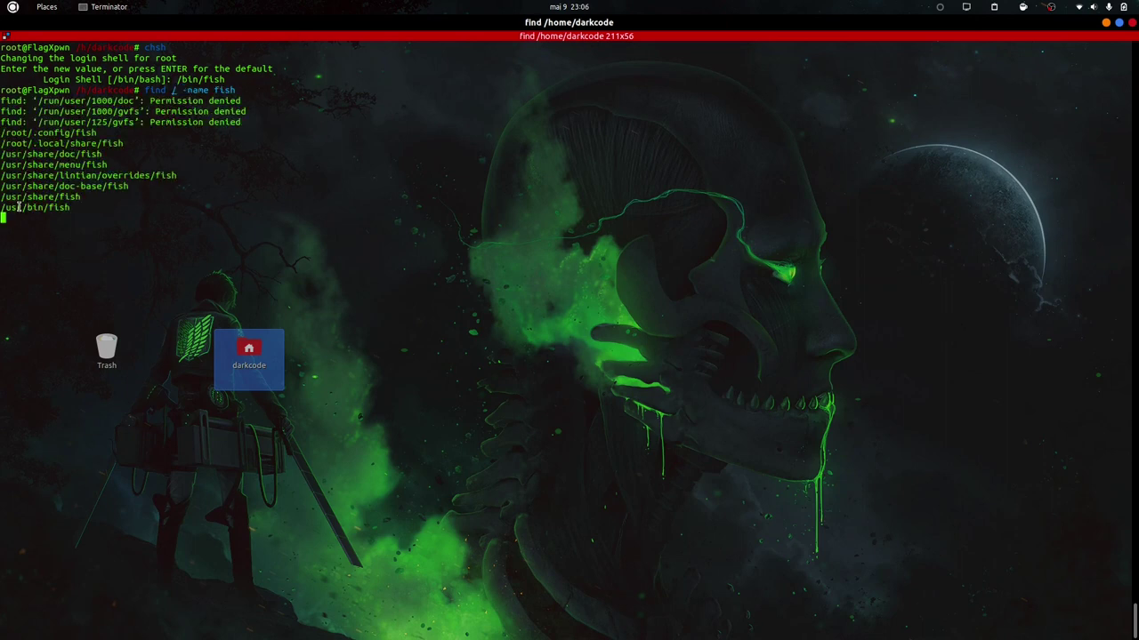
Copy the /usr/bin/fish path, stop the search, and attempt chsh with the password.
{"action": "double_click", "coordinate": [18, 207]}
{"action": "key", "text": "ctrl+c"}
{"action": "key", "text": "ctrl+l"}
{"action": "type", "text": "chsh"}
{"action": "key", "text": "Return"}
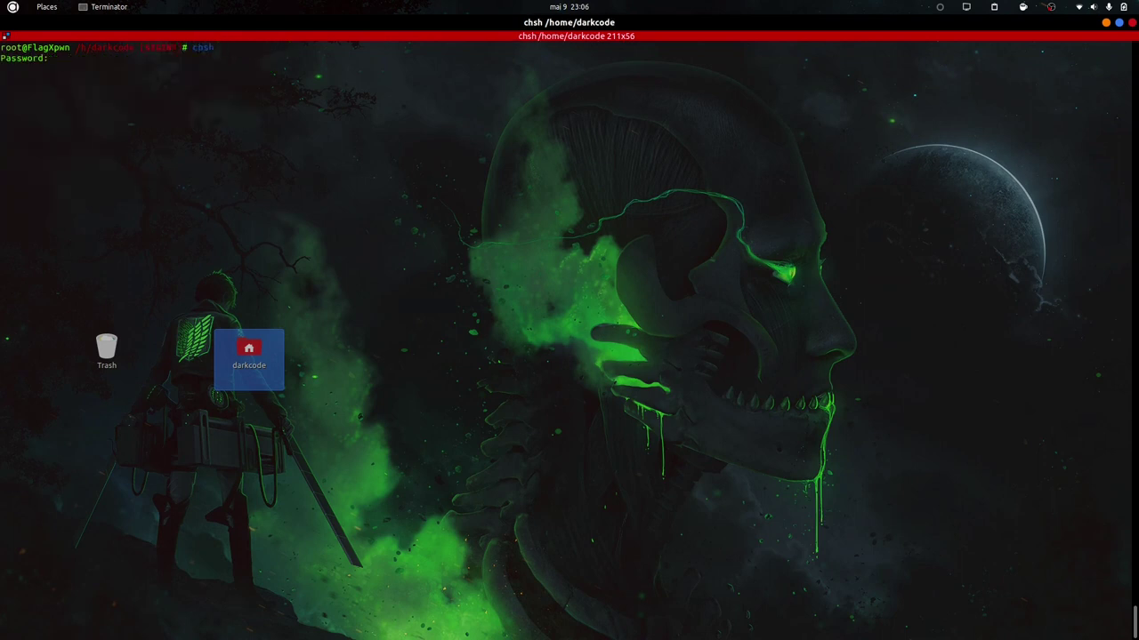
{"action": "key", "text": "Return"}
{"action": "key", "text": "Return"}
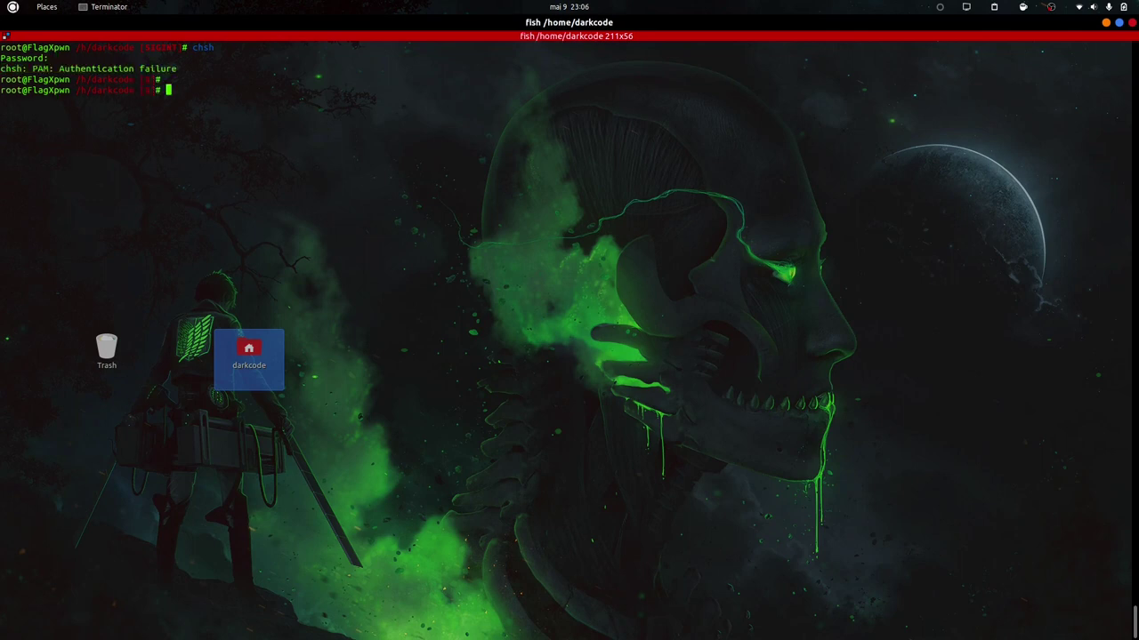
{"action": "type", "text": "chsh"}
{"action": "key", "text": "Return"}
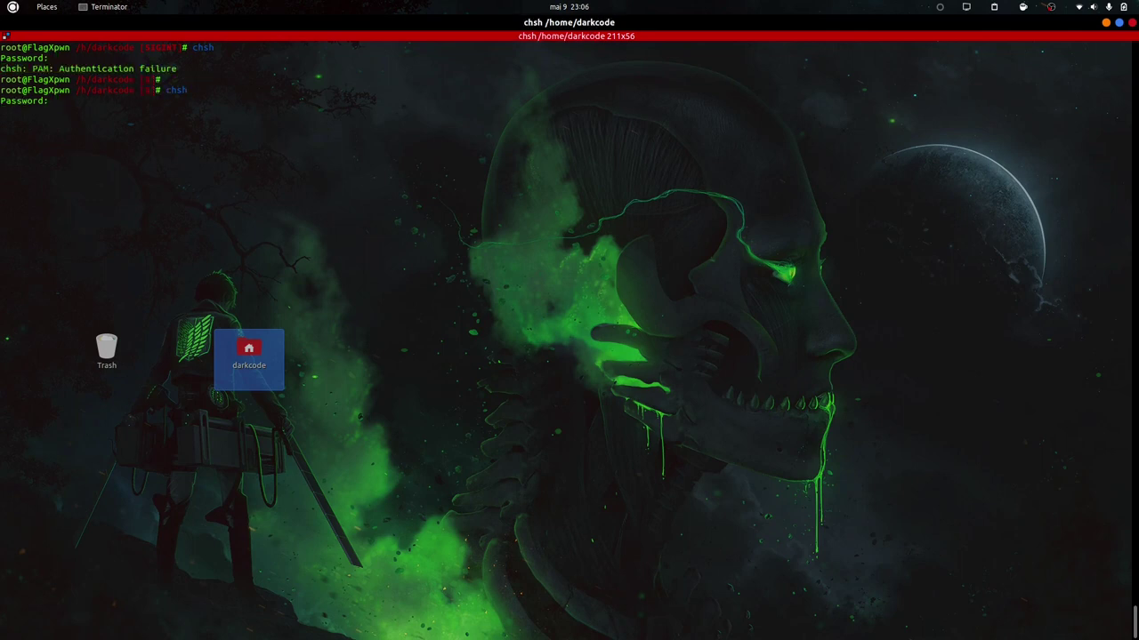
{"action": "key", "text": "Return"}
Exit the root shell back to the user's fish prompt.
{"action": "key", "text": "Return"}
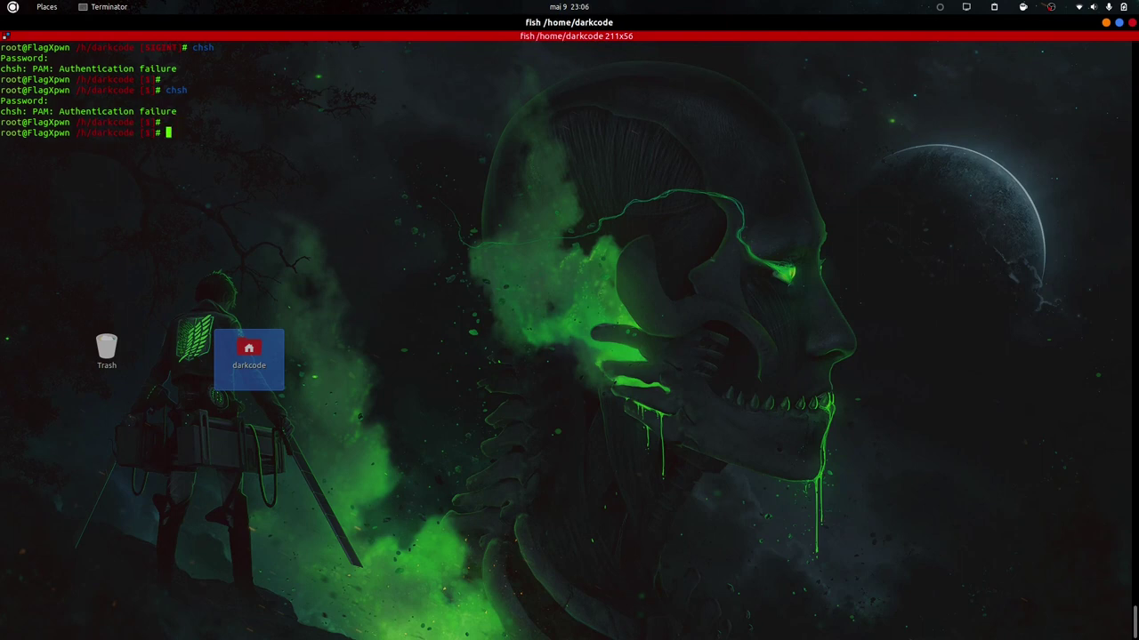
{"action": "key", "text": "ctrl+d"}
{"action": "type", "text": "fish"}
{"action": "key", "text": "Return"}
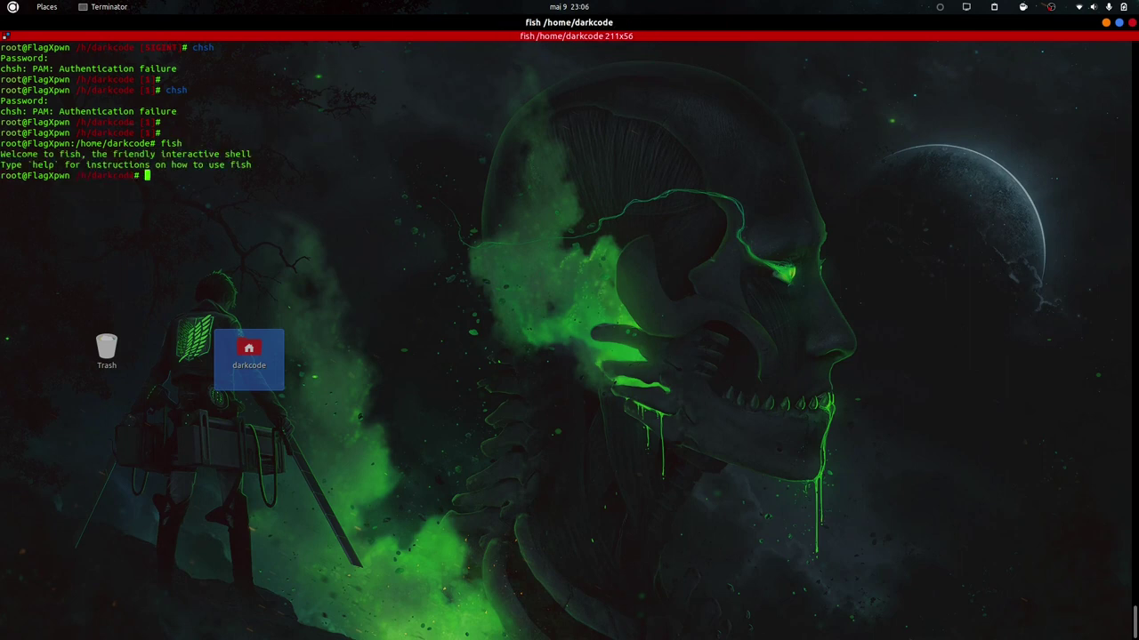
{"action": "key", "text": "ctrl+d"}
{"action": "key", "text": "Up"}
{"action": "key", "text": "Up"}
{"action": "key", "text": "Up"}
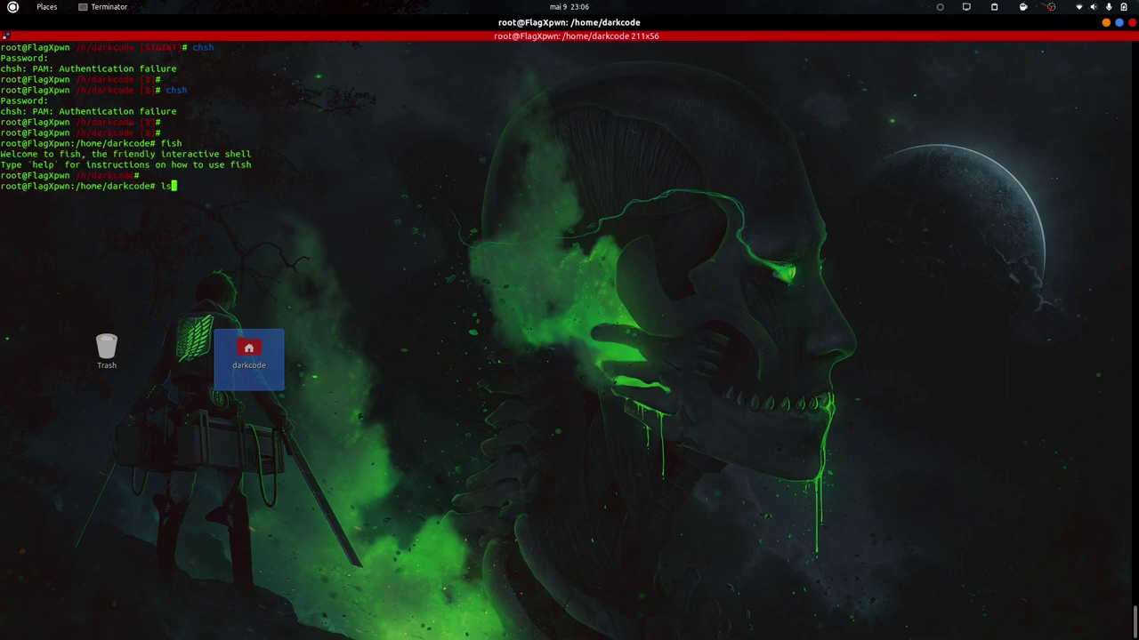
{"action": "key", "text": "ctrl+c"}
{"action": "key", "text": "ctrl+d"}
Change the user's login shell to /usr/bin/fish with chsh.
{"action": "type", "text": "chsh"}
{"action": "key", "text": "Return"}
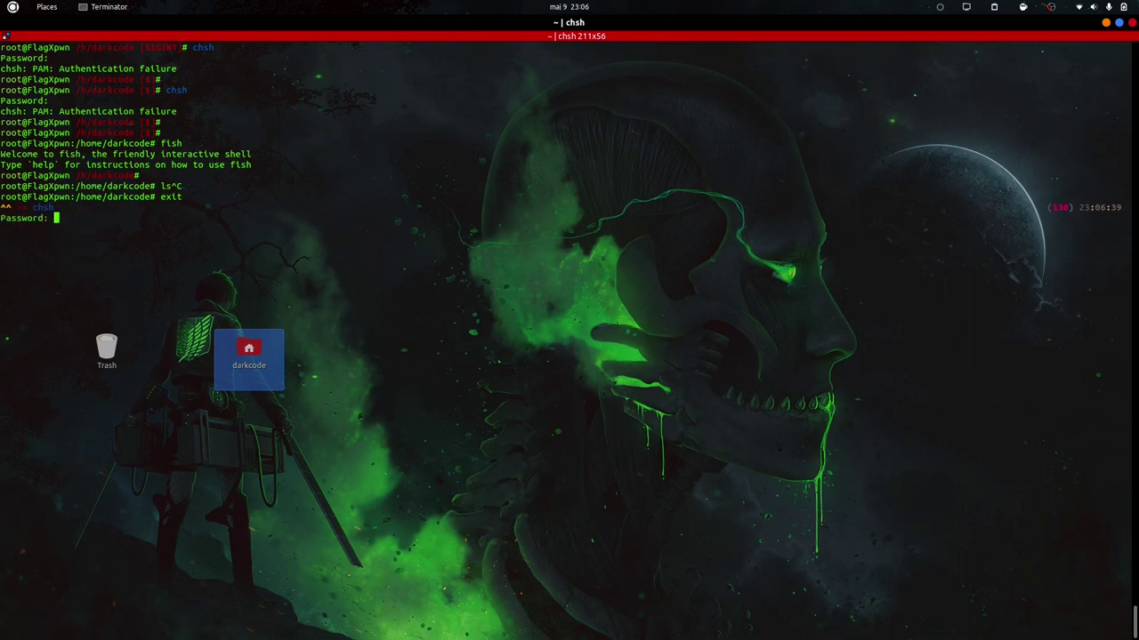
{"action": "key", "text": "Return"}
{"action": "type", "text": "/usr/bin/fish"}
{"action": "key", "text": "Return"}
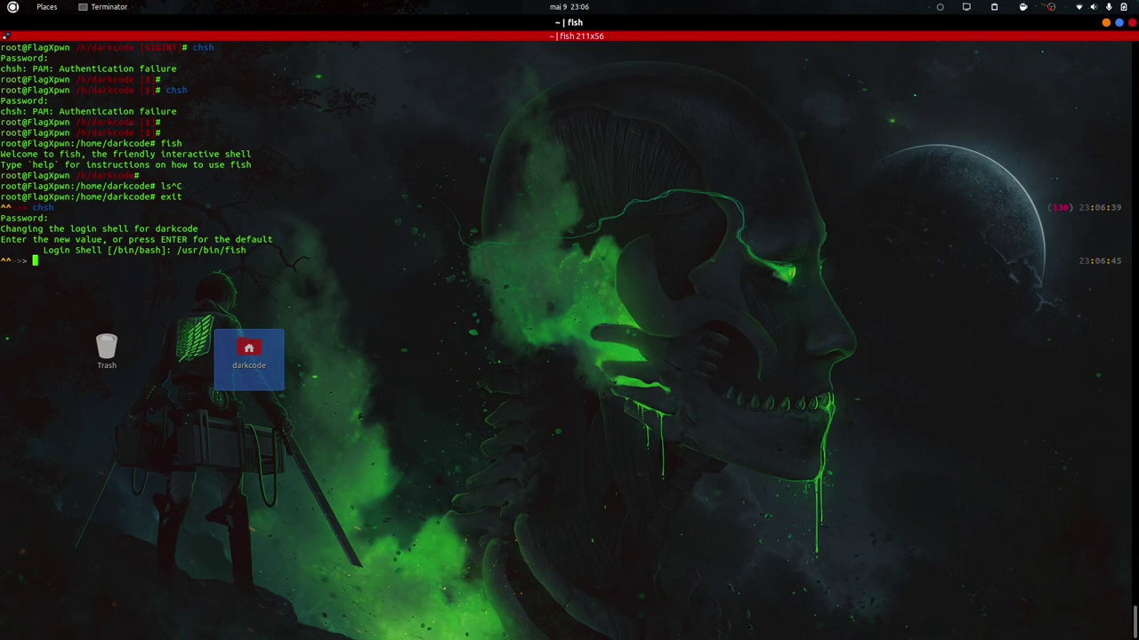
{"action": "key", "text": "ctrl+l"}
Open a root shell, start /usr/bin/fish, and begin the 'apt install snap' command.
{"action": "type", "text": "sudo -s"}
{"action": "key", "text": "Return"}
{"action": "type", "text": "fish"}
{"action": "key", "text": "BackSpace"}
{"action": "key", "text": "BackSpace"}
{"action": "key", "text": "BackSpace"}
{"action": "key", "text": "BackSpace"}
{"action": "key", "text": "BackSpace"}
{"action": "key", "text": "ctrl+shift+v"}
{"action": "key", "text": "Return"}
{"action": "key", "text": "ctrl+l"}
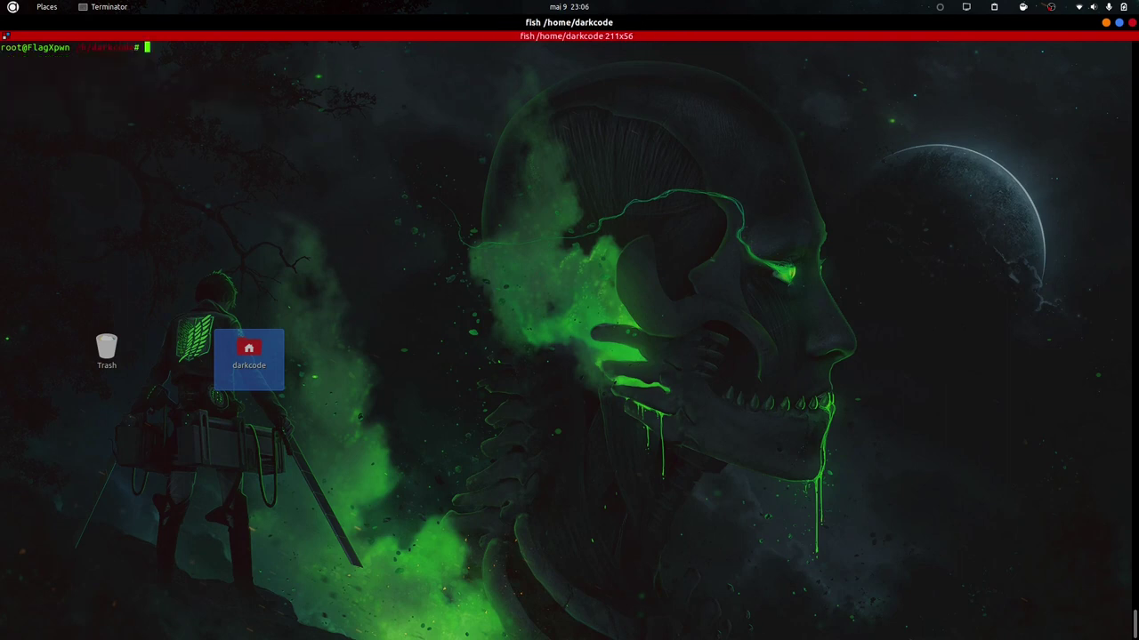
{"action": "type", "text": "apt install snap"}
Install the snap package with apt install snap.
{"action": "key", "text": "Return"}
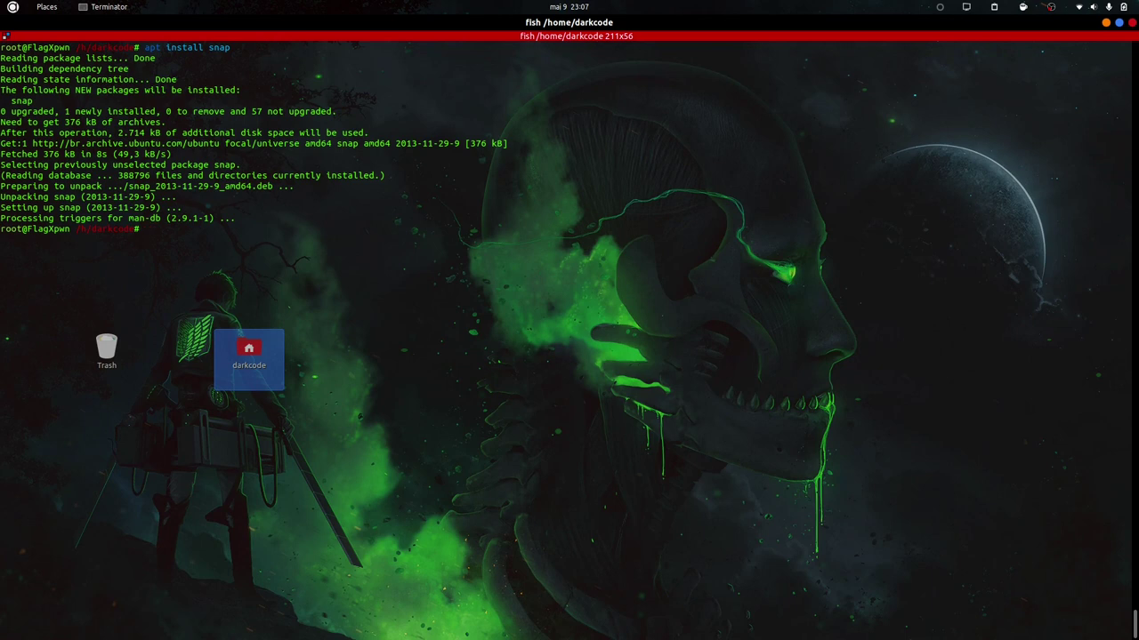
Run snap install snap-store, which reports snap-store is already installed.
{"action": "type", "text": "snap"}
{"action": "key", "text": "BackSpace"}
{"action": "key", "text": "BackSpace"}
{"action": "key", "text": "BackSpace"}
{"action": "key", "text": "BackSpace"}
{"action": "key", "text": "Up"}
{"action": "type", "text": "-"}
{"action": "key", "text": "Tab"}
{"action": "key", "text": "Tab"}
{"action": "key", "text": "Tab"}
{"action": "key", "text": "Tab"}
{"action": "key", "text": "Tab"}
{"action": "key", "text": "BackSpace"}
{"action": "key", "text": "BackSpace"}
{"action": "key", "text": "BackSpace"}
{"action": "key", "text": "BackSpace"}
{"action": "key", "text": "BackSpace"}
{"action": "key", "text": "BackSpace"}
{"action": "key", "text": "BackSpace"}
{"action": "key", "text": "BackSpace"}
{"action": "key", "text": "BackSpace"}
{"action": "key", "text": "BackSpace"}
{"action": "key", "text": "BackSpace"}
{"action": "key", "text": "BackSpace"}
{"action": "key", "text": "ctrl+c"}
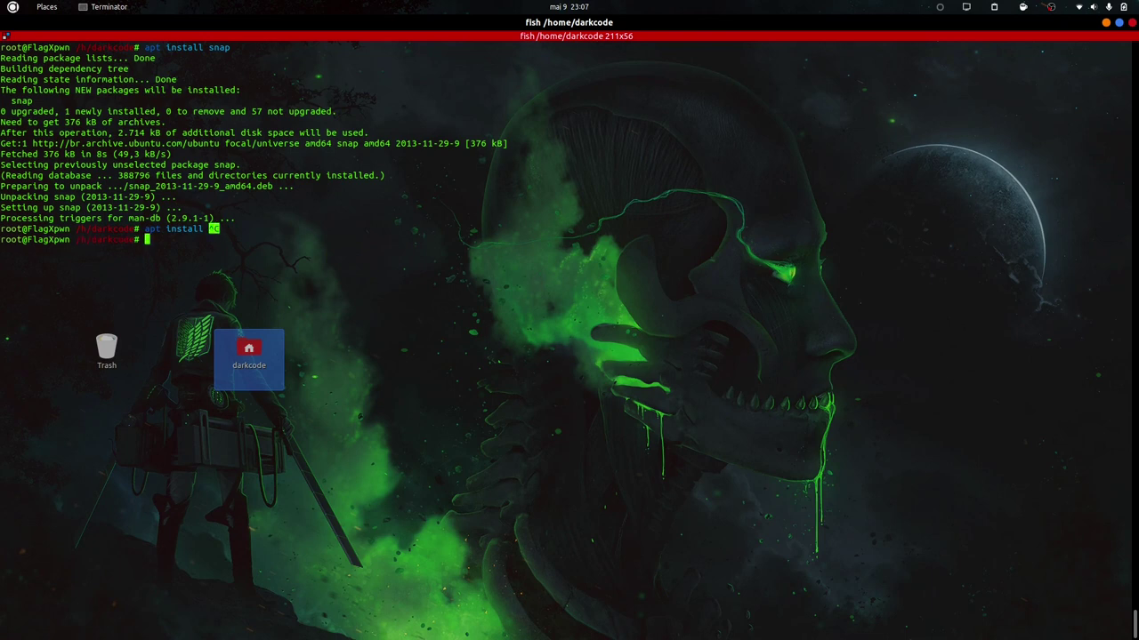
{"action": "type", "text": "snap install snap"}
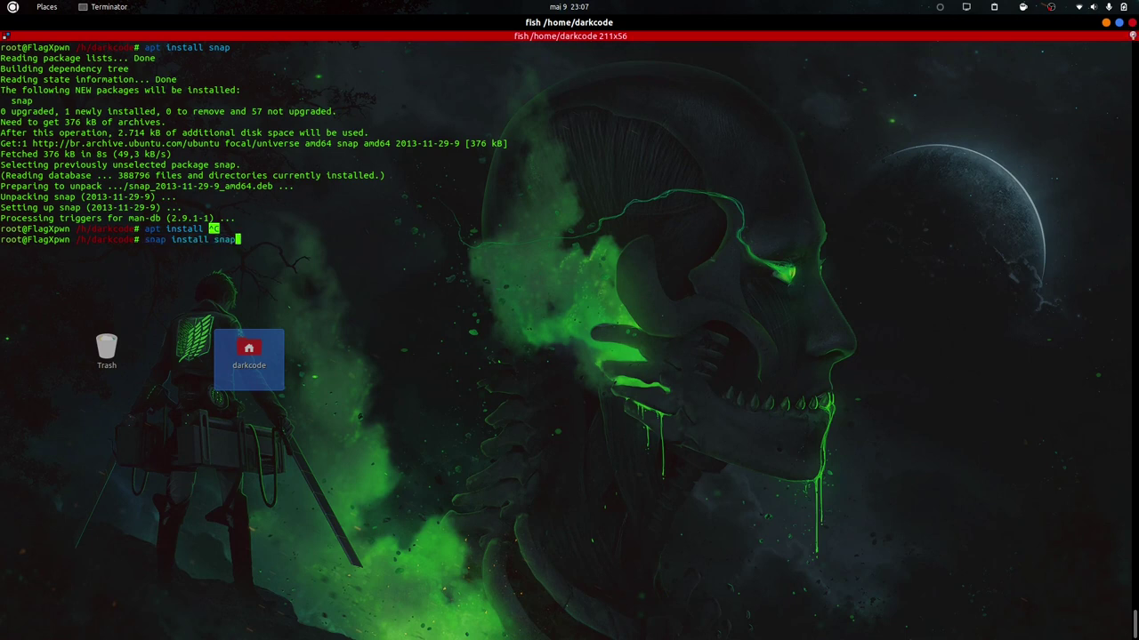
{"action": "type", "text": "-st"}
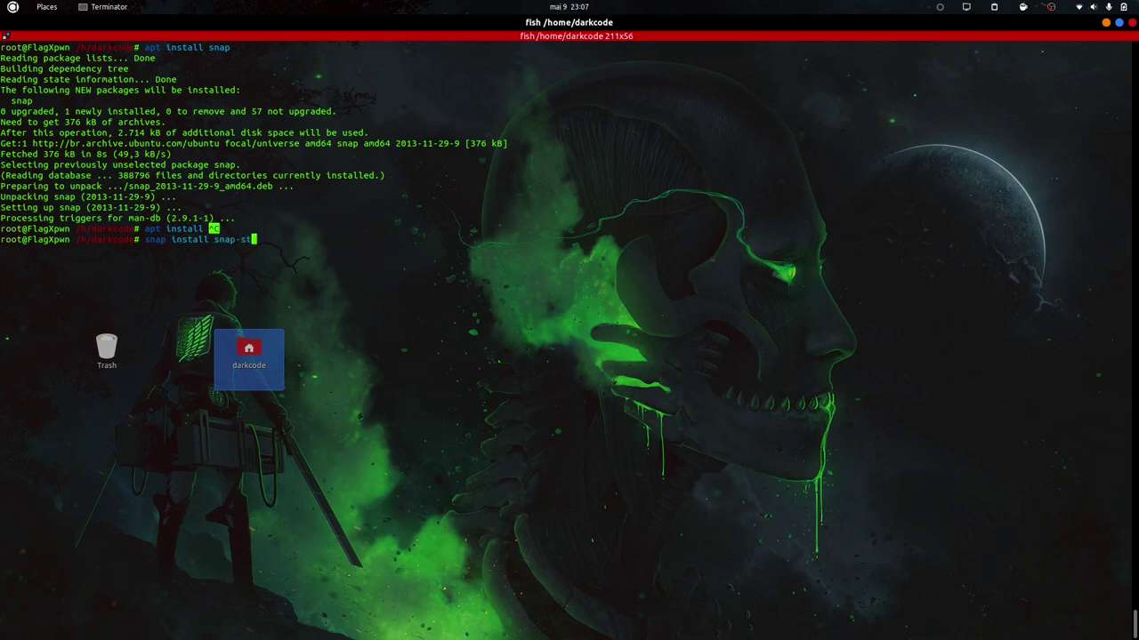
{"action": "type", "text": "ore"}
{"action": "key", "text": "Return"}
Launch snap-store from the root shell; it fails with 'cannot open display'.
{"action": "type", "text": "s"}
{"action": "key", "text": "Right"}
{"action": "key", "text": "Left"}
{"action": "key", "text": "Left"}
{"action": "key", "text": "Left"}
{"action": "key", "text": "Left"}
{"action": "key", "text": "Left"}
{"action": "key", "text": "Left"}
{"action": "key", "text": "Left"}
{"action": "key", "text": "Left"}
{"action": "key", "text": "Left"}
{"action": "key", "text": "Left"}
{"action": "key", "text": "Left"}
{"action": "key", "text": "Left"}
{"action": "key", "text": "Left"}
{"action": "key", "text": "Left"}
{"action": "key", "text": "Left"}
{"action": "key", "text": "Left"}
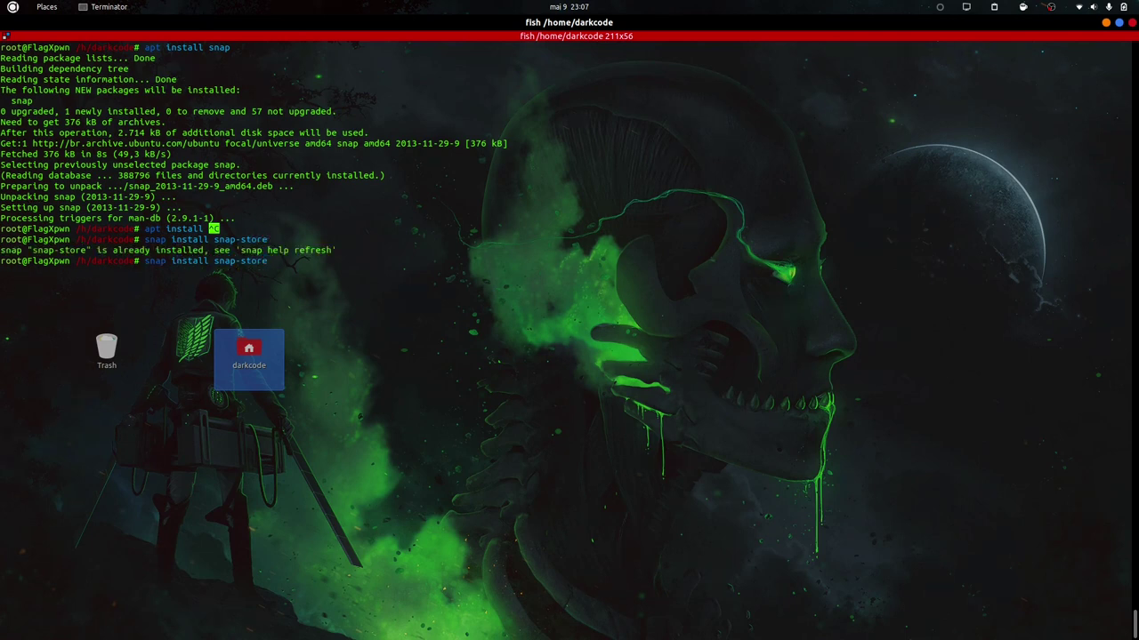
{"action": "double_click", "coordinate": [60, 250]}
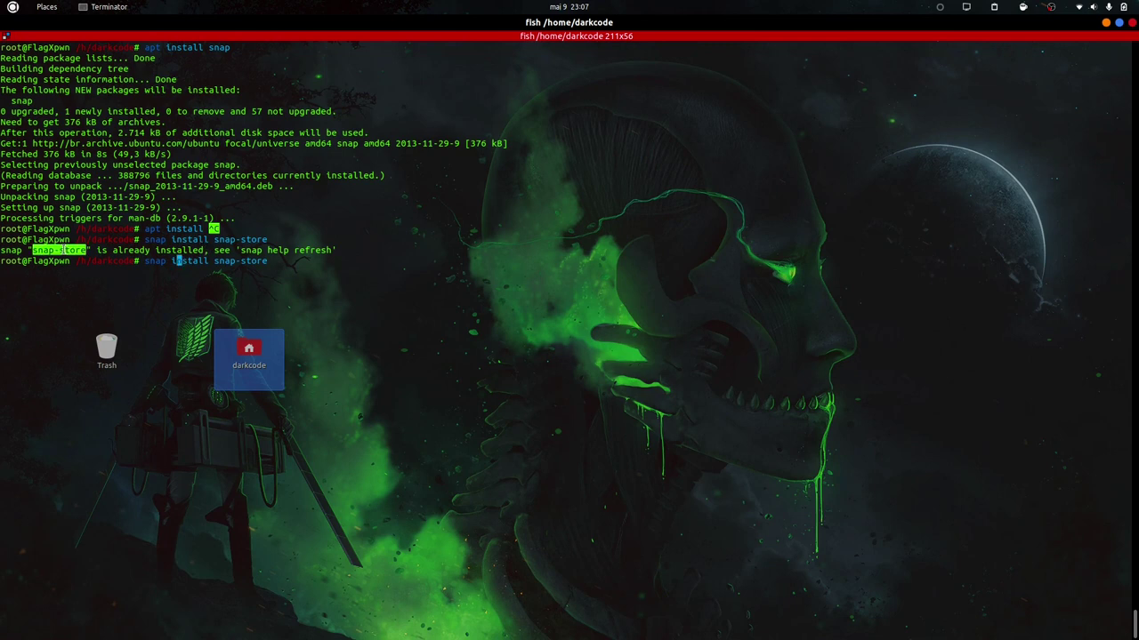
{"action": "key", "text": "super"}
{"action": "key", "text": "ctrl+v"}
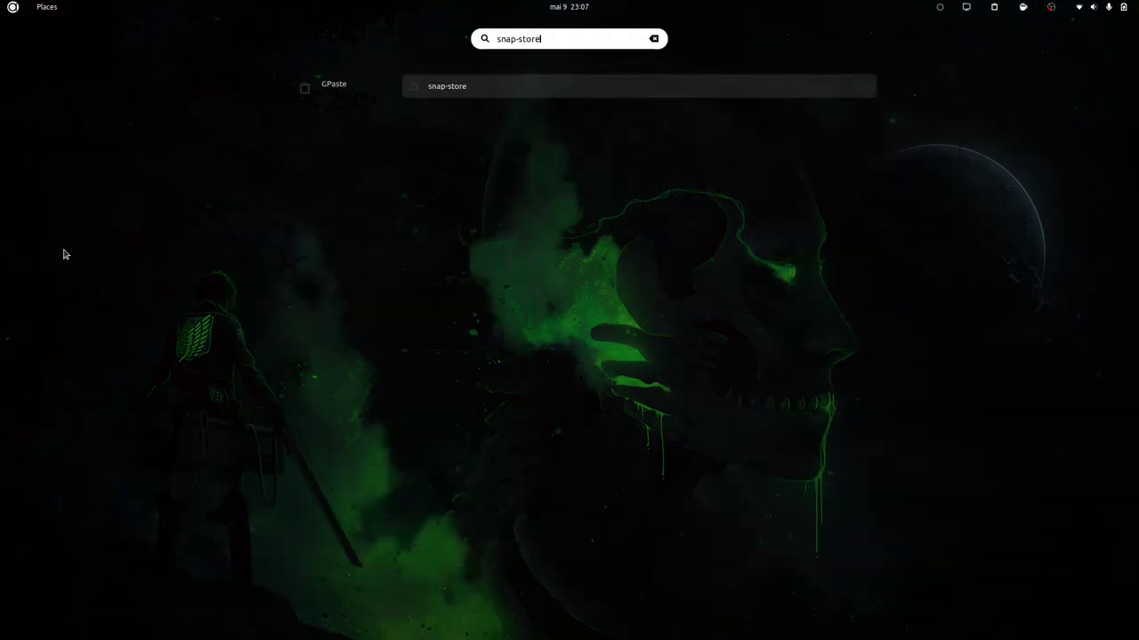
{"action": "key", "text": "Escape"}
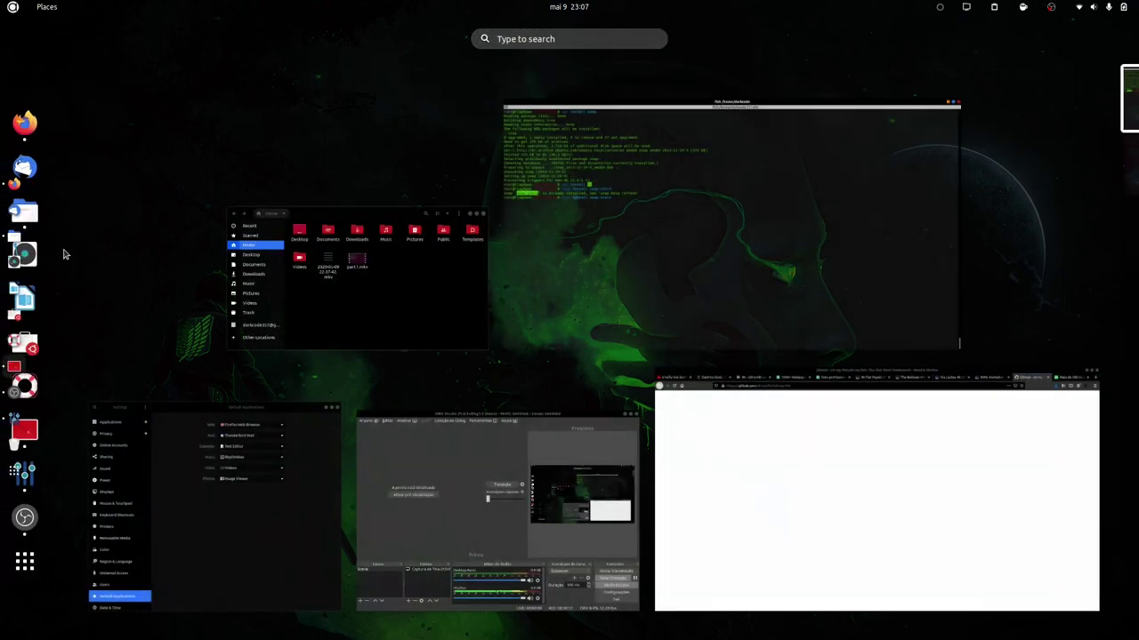
{"action": "key", "text": "Escape"}
{"action": "key", "text": "ctrl+c"}
{"action": "key", "text": "ctrl+shift+v"}
{"action": "key", "text": "Return"}
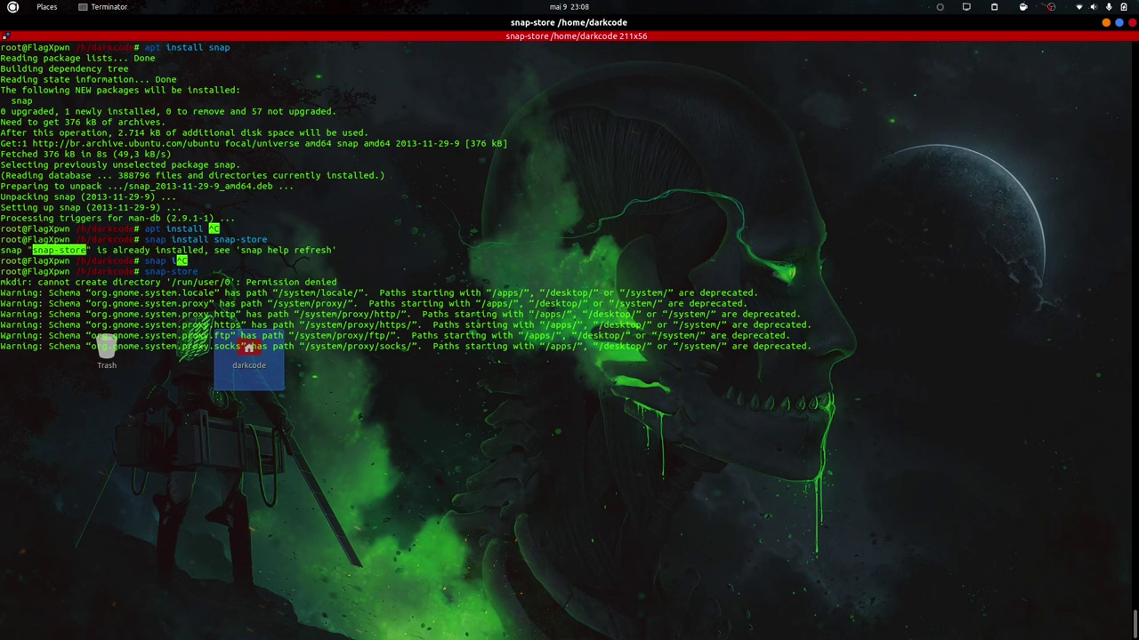
Exit the root shell and clear the terminal screen.
{"action": "left_click", "coordinate": [441, 413]}
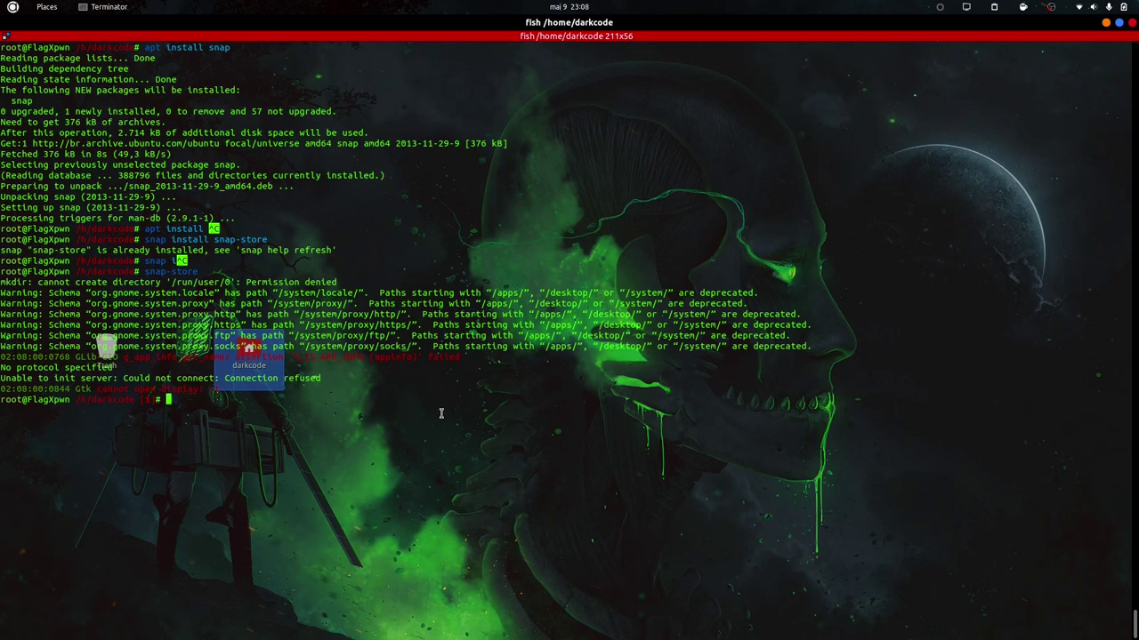
{"action": "key", "text": "ctrl+d"}
{"action": "key", "text": "ctrl+d"}
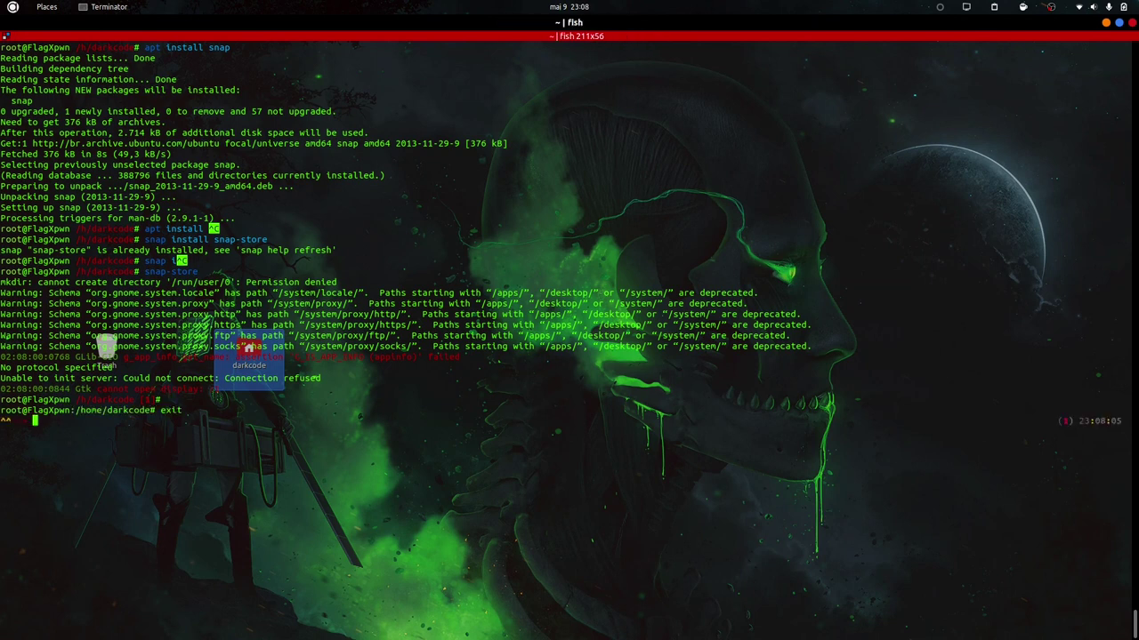
{"action": "key", "text": "ctrl+l"}
Relaunch snap-store as the normal user, placing Snap Store and the terminal side by side.
{"action": "key", "text": "Up"}
{"action": "key", "text": "Return"}
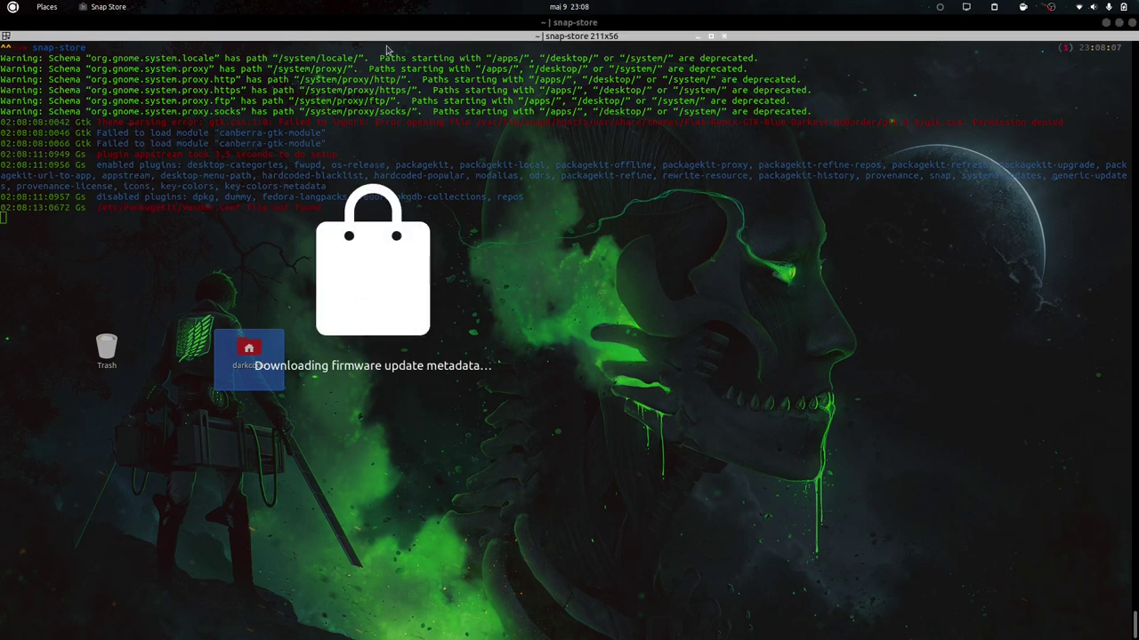
{"action": "left_click_drag", "start_coordinate": [394, 28], "coordinate": [797, 183]}
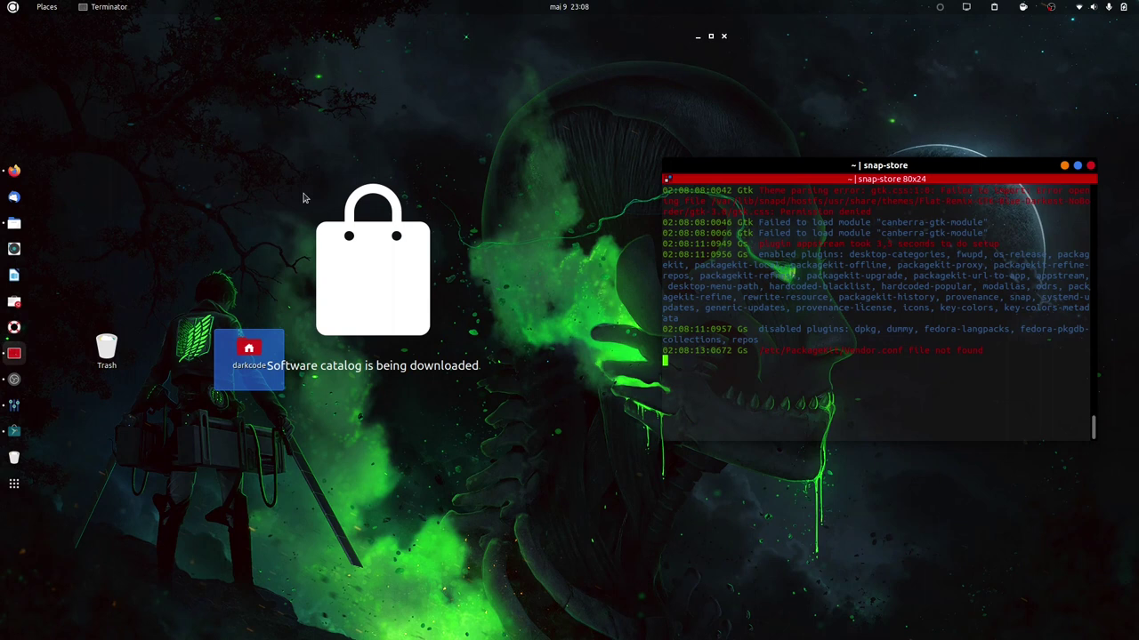
{"action": "left_click", "coordinate": [218, 76]}
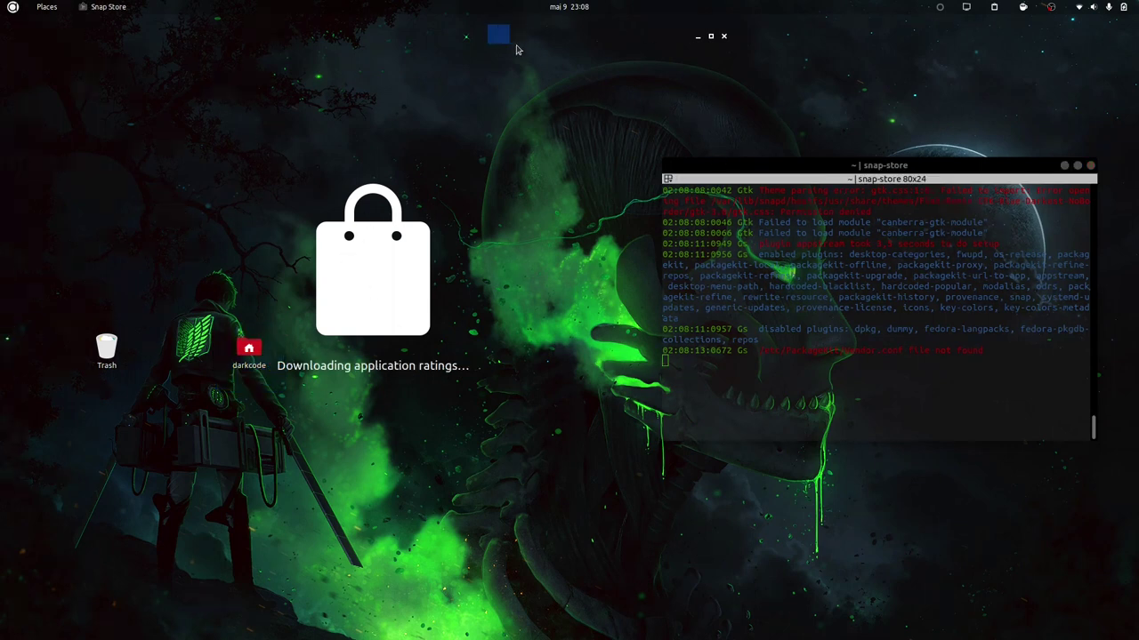
{"action": "left_click_drag", "start_coordinate": [668, 38], "coordinate": [735, 59]}
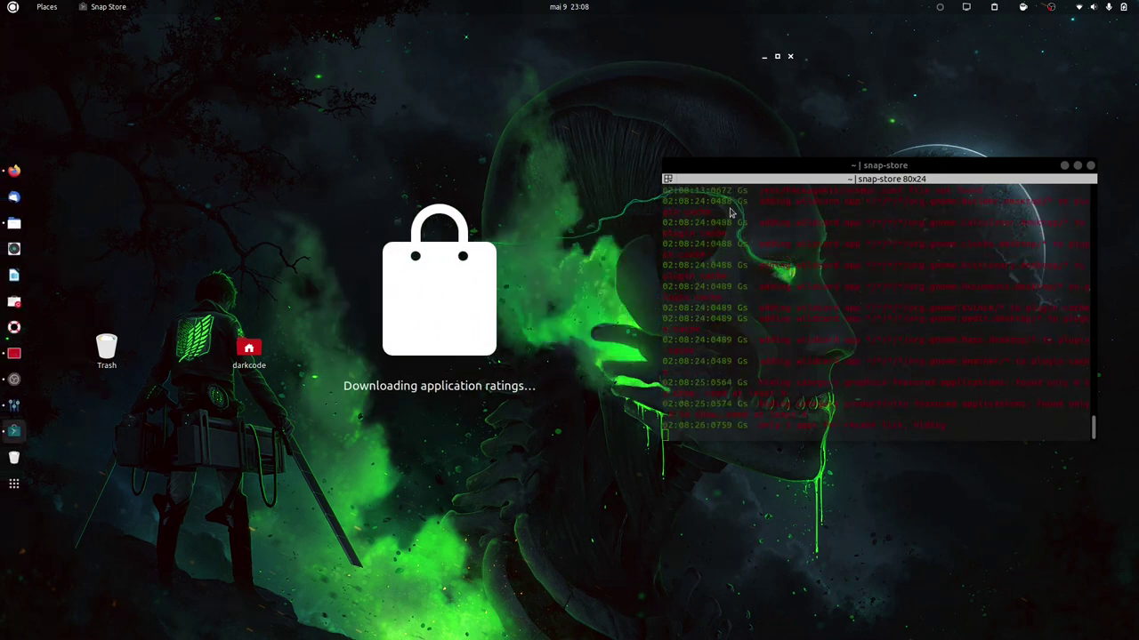
{"action": "left_click_drag", "start_coordinate": [852, 165], "coordinate": [839, 108]}
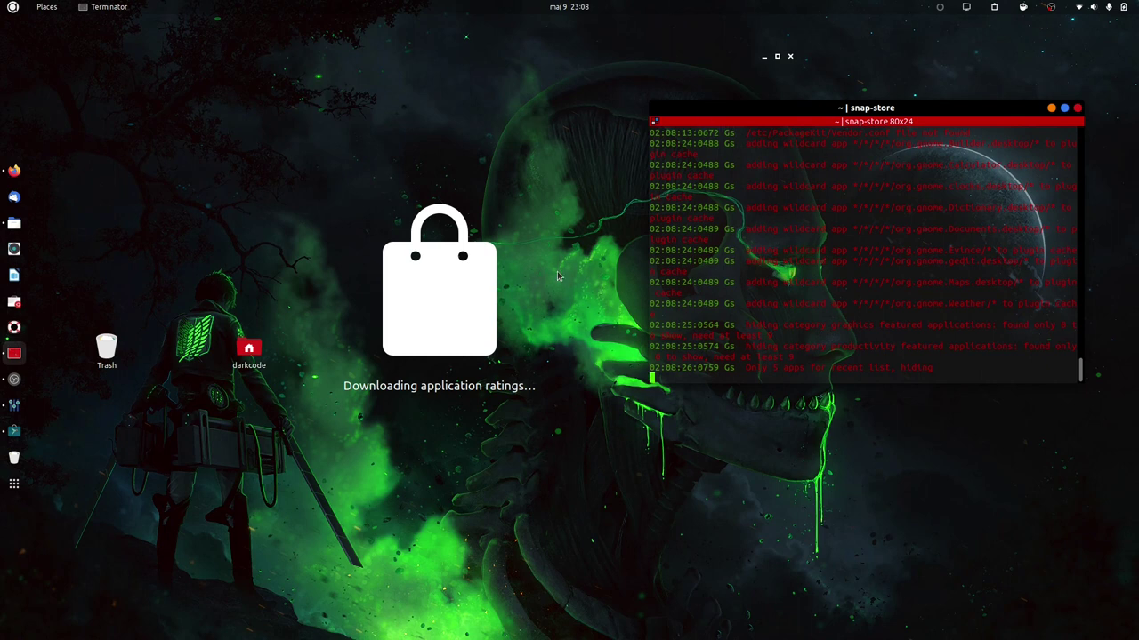
In Firefox, Google 'snap store' and open the snapcraft.io result.
{"action": "left_click", "coordinate": [14, 171]}
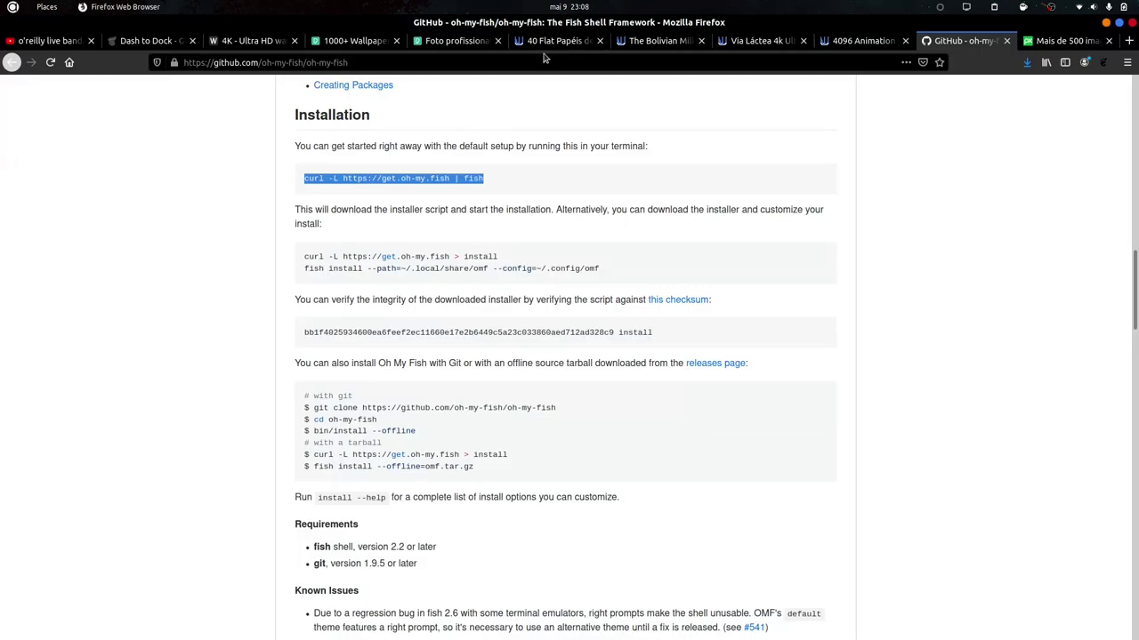
{"action": "left_click", "coordinate": [540, 55]}
{"action": "type", "text": "snap "}
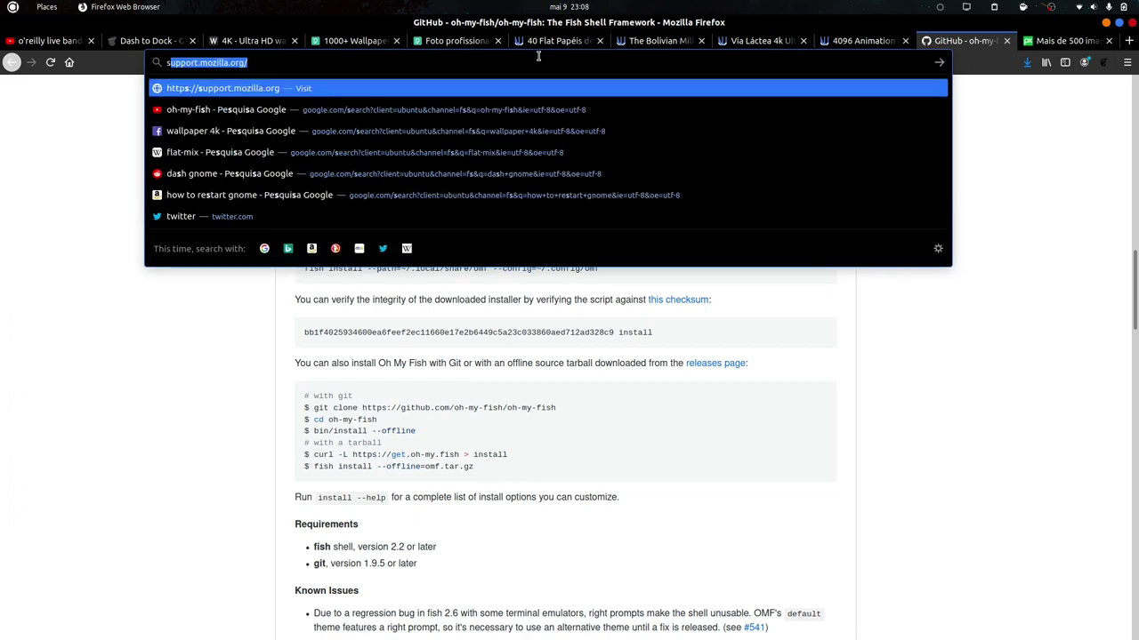
{"action": "type", "text": "traf"}
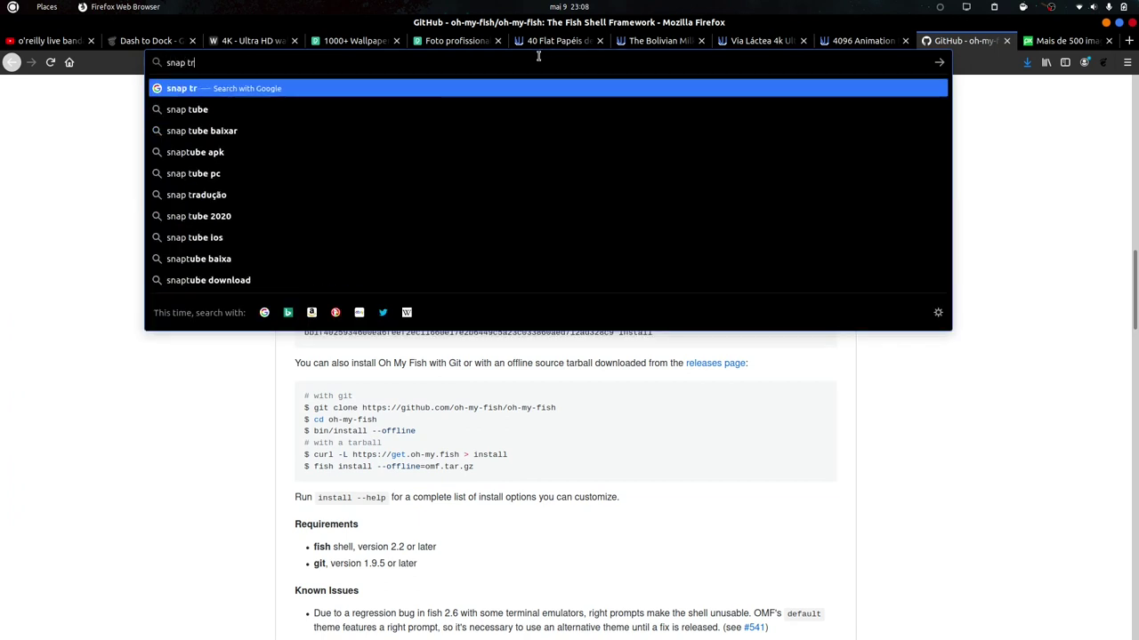
{"action": "key", "text": "BackSpace"}
{"action": "key", "text": "BackSpace"}
{"action": "key", "text": "BackSpace"}
{"action": "key", "text": "BackSpace"}
{"action": "key", "text": "BackSpace"}
{"action": "key", "text": "BackSpace"}
{"action": "type", "text": "p"}
{"action": "type", "text": " sto"}
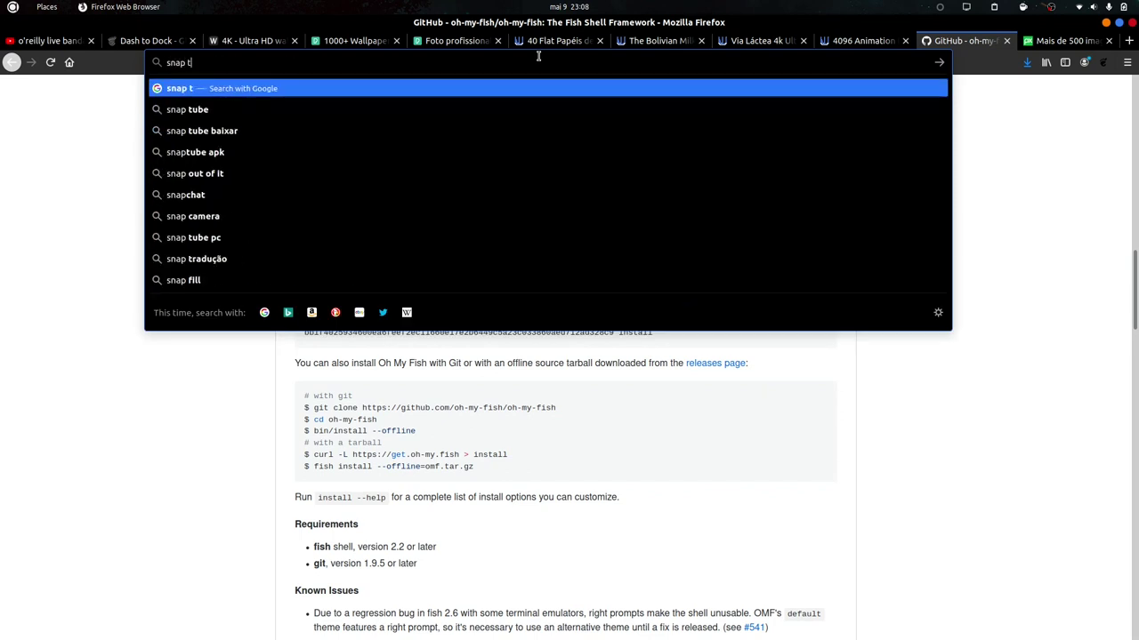
{"action": "type", "text": "re"}
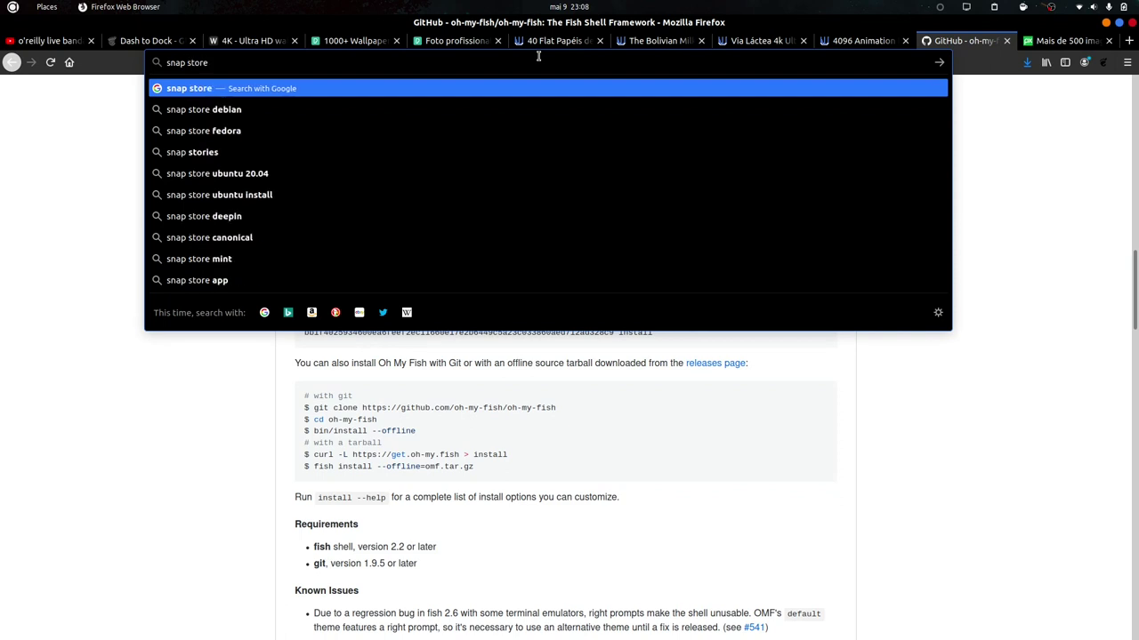
{"action": "key", "text": "Return"}
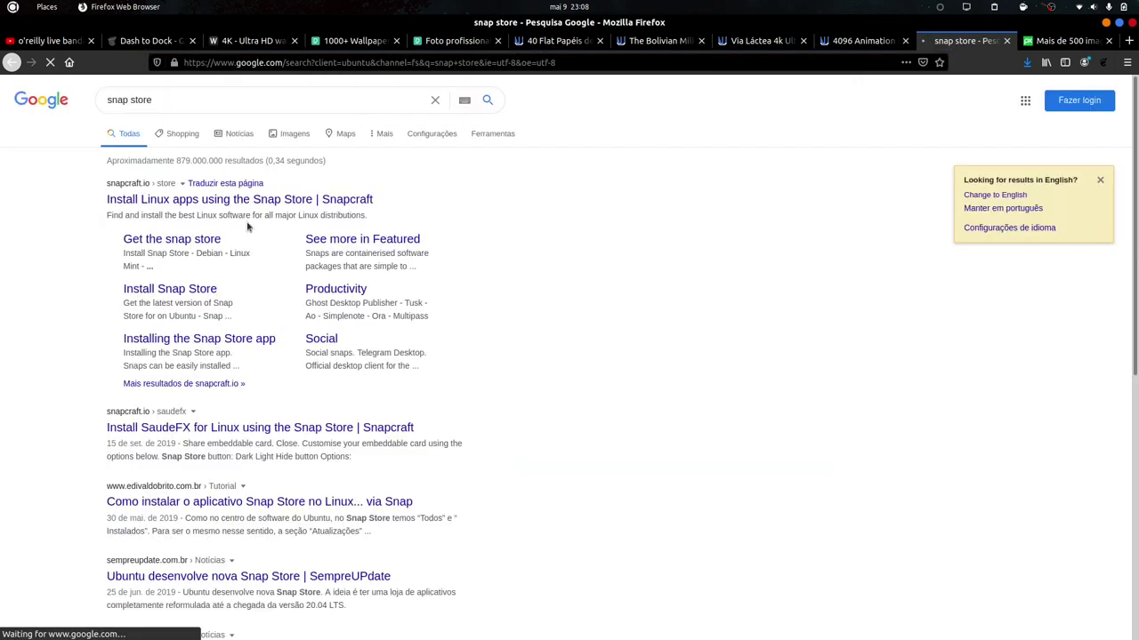
{"action": "left_click", "coordinate": [107, 202]}
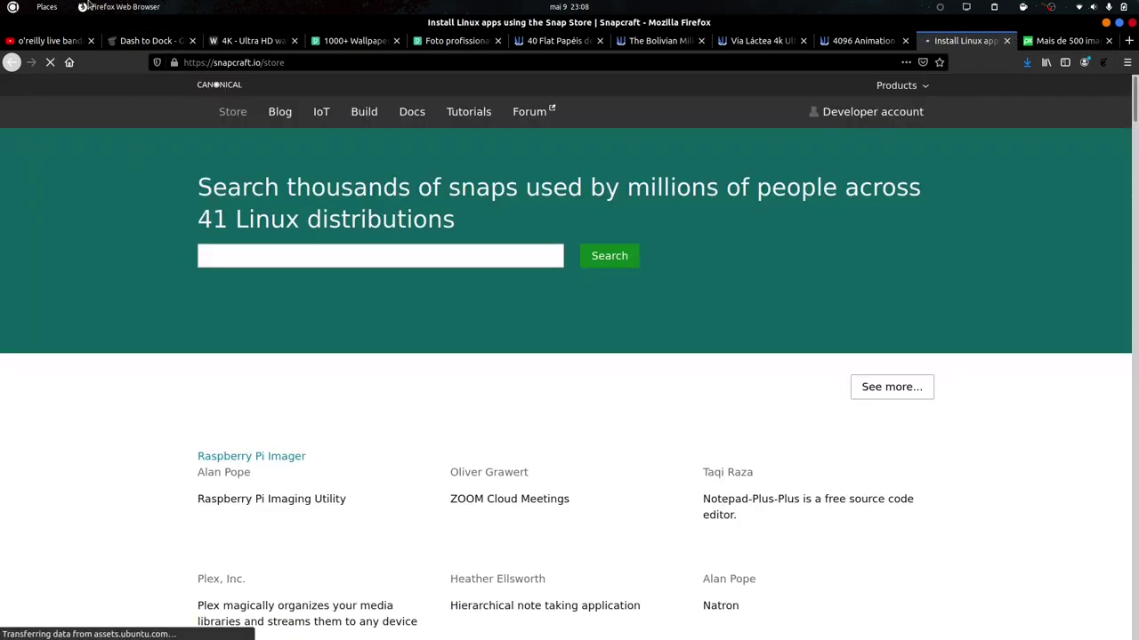
Search the Snapcraft store for 'e-mail' snaps.
{"action": "left_click", "coordinate": [120, 7]}
{"action": "left_click", "coordinate": [95, 21]}
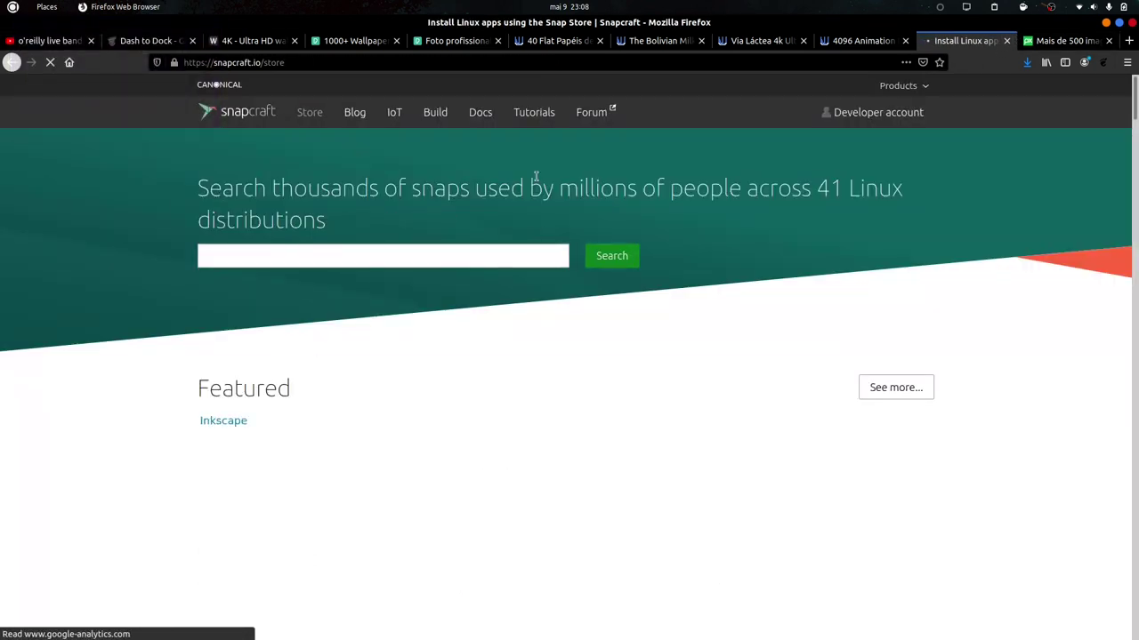
{"action": "left_click", "coordinate": [451, 256]}
{"action": "type", "text": "e-mail"}
{"action": "key", "text": "Return"}
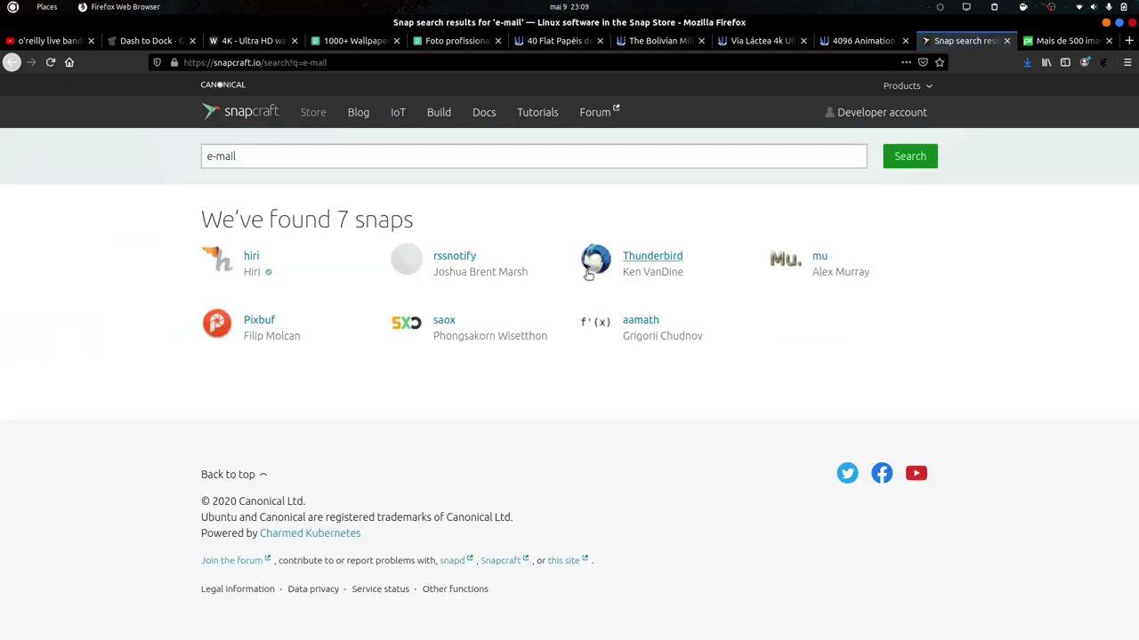
Open hiri in a background tab, then search 'mail' and open the Mailspring page.
{"action": "middle_click", "coordinate": [253, 256]}
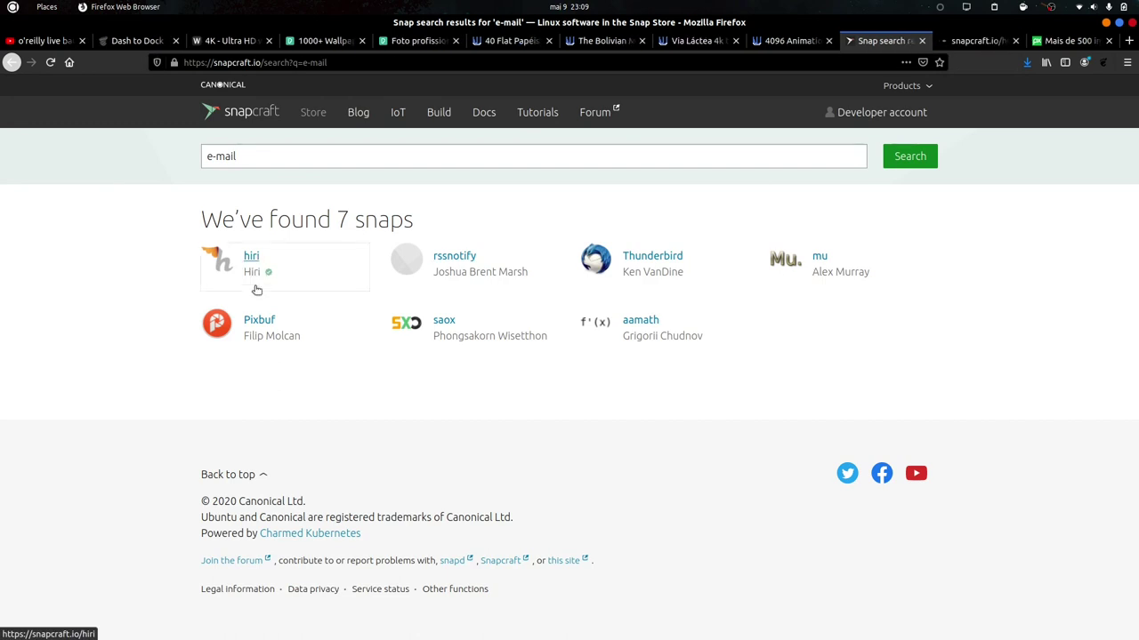
{"action": "left_click", "coordinate": [217, 155]}
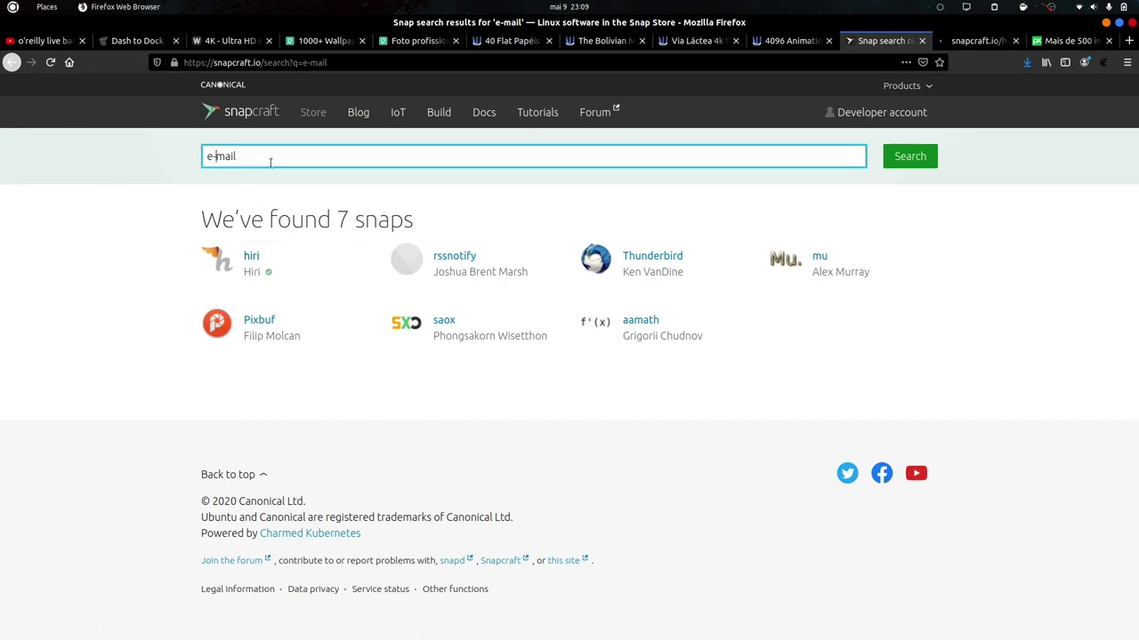
{"action": "key", "text": "BackSpace"}
{"action": "key", "text": "BackSpace"}
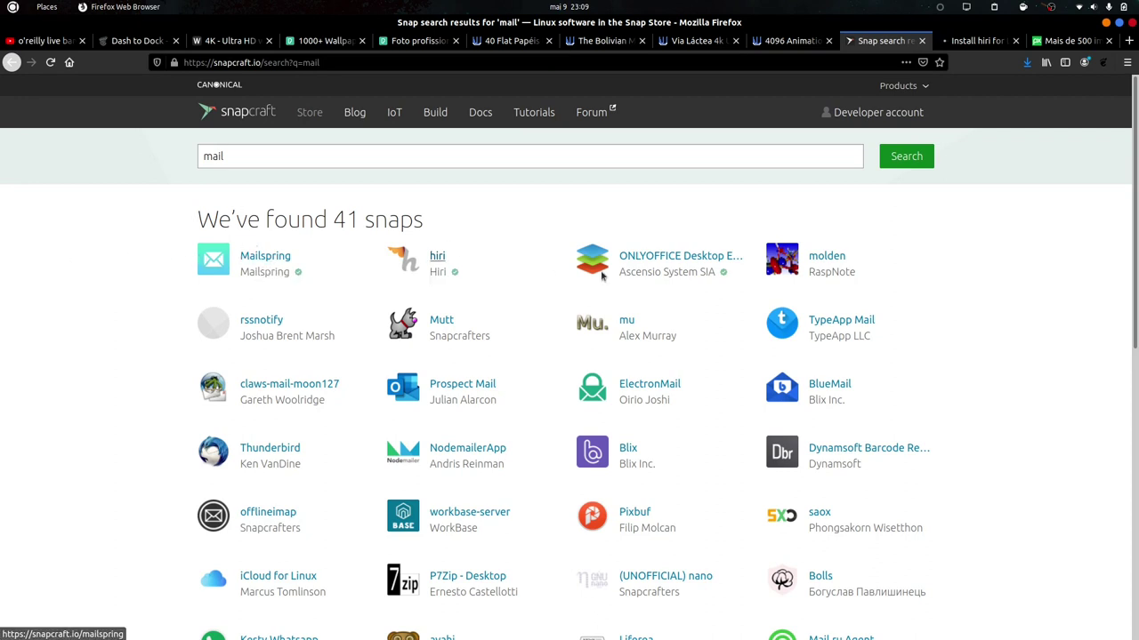
{"action": "left_click", "coordinate": [277, 253]}
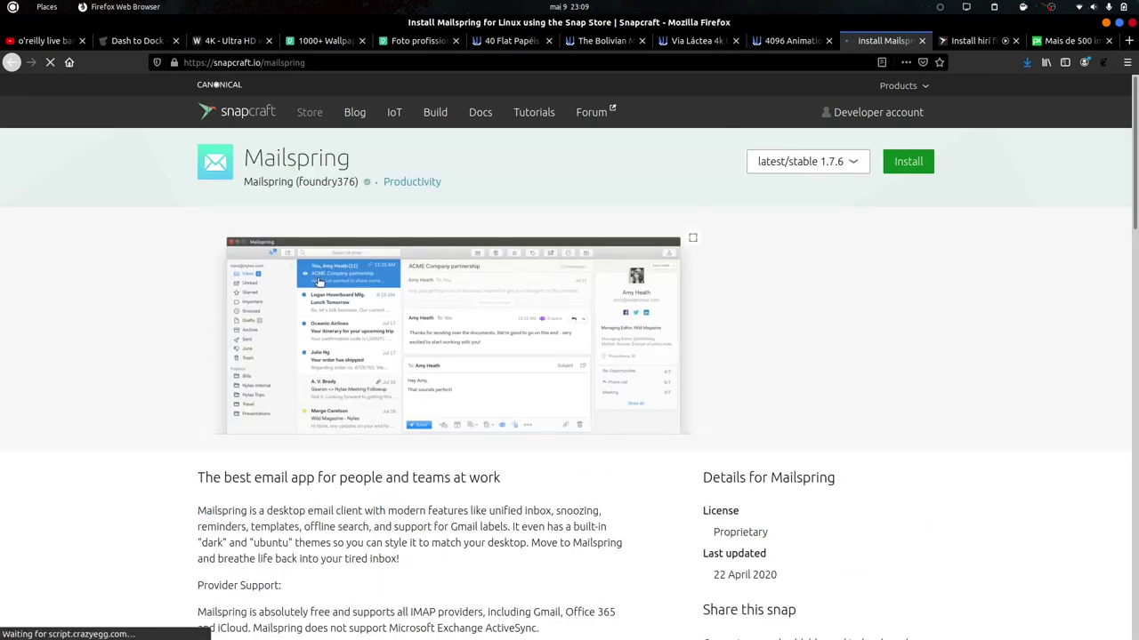
Copy Mailspring's install command 'sudo snap install mailspring'.
{"action": "left_click", "coordinate": [828, 162]}
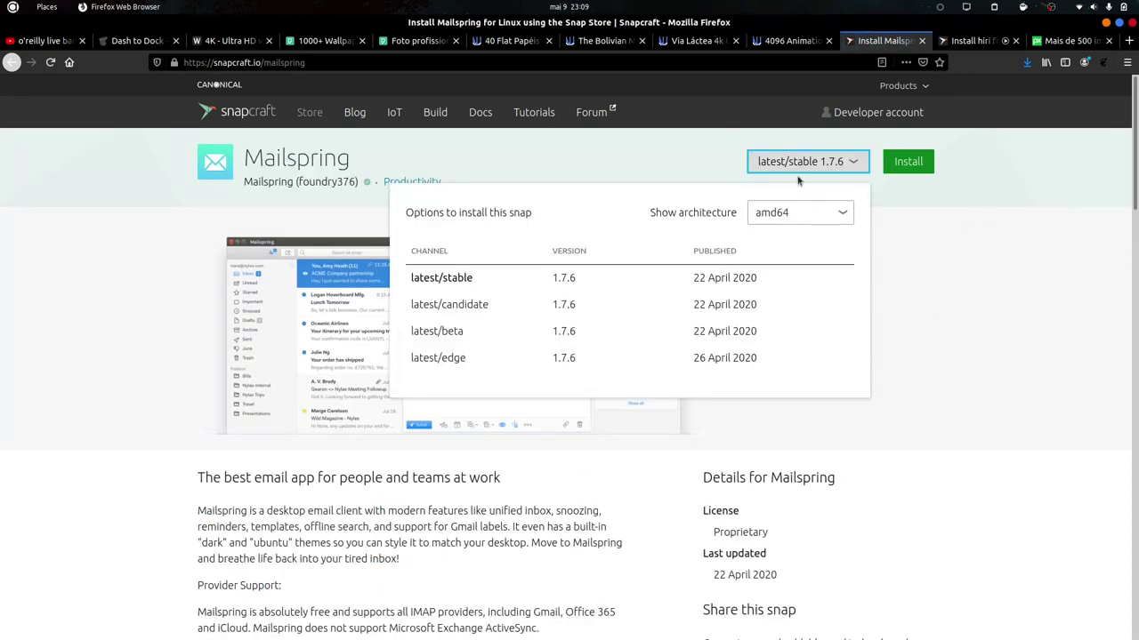
{"action": "left_click", "coordinate": [908, 161]}
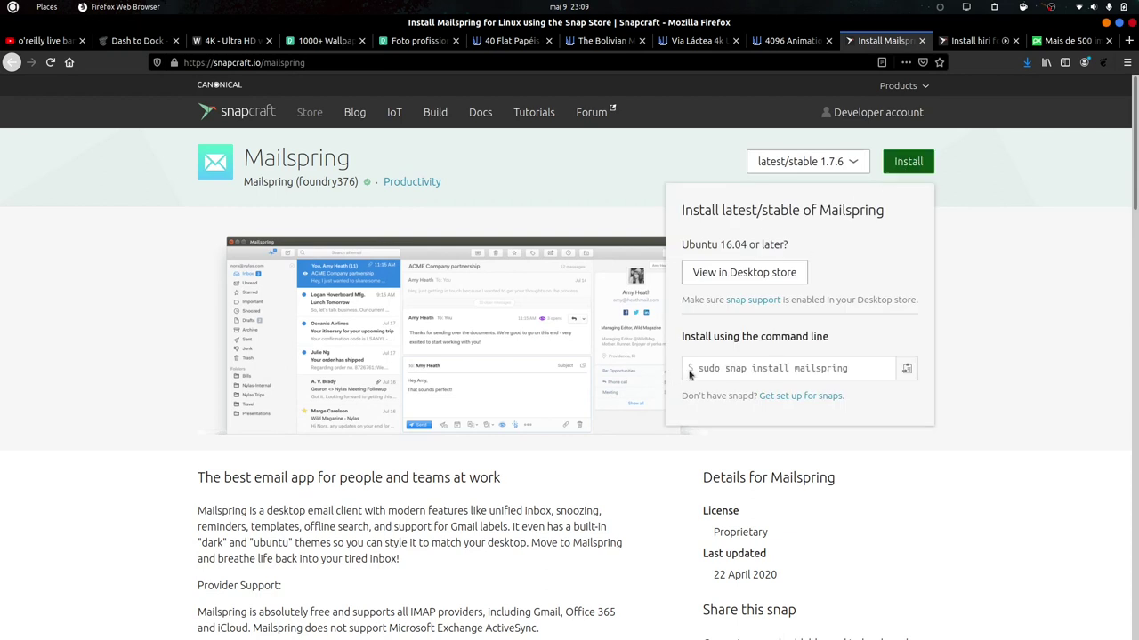
{"action": "left_click", "coordinate": [906, 368]}
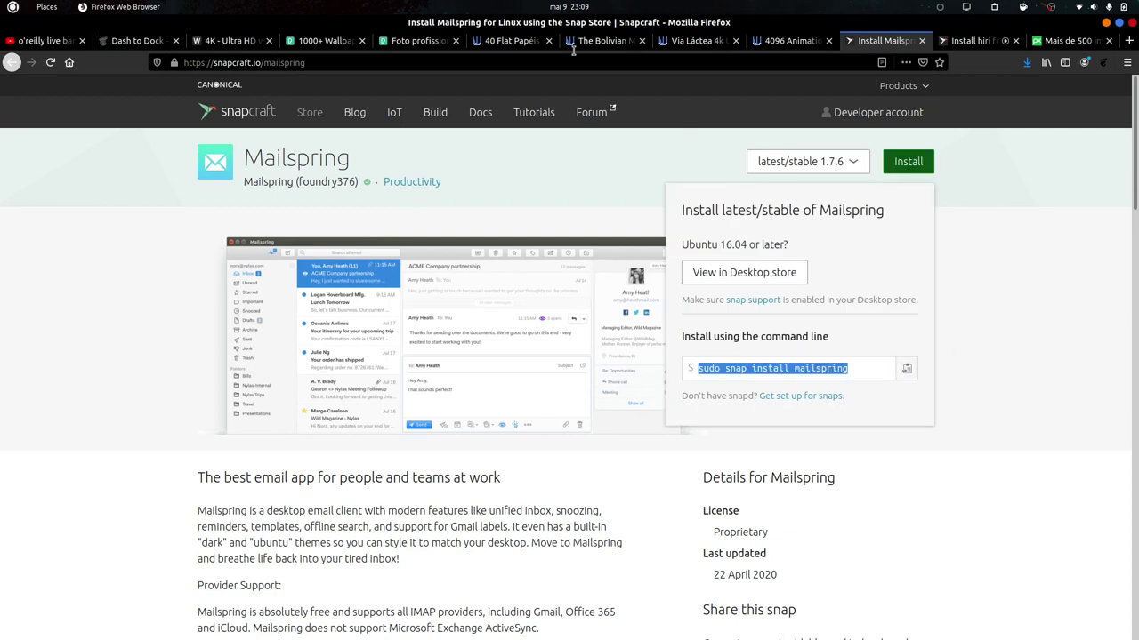
{"action": "left_click", "coordinate": [414, 388]}
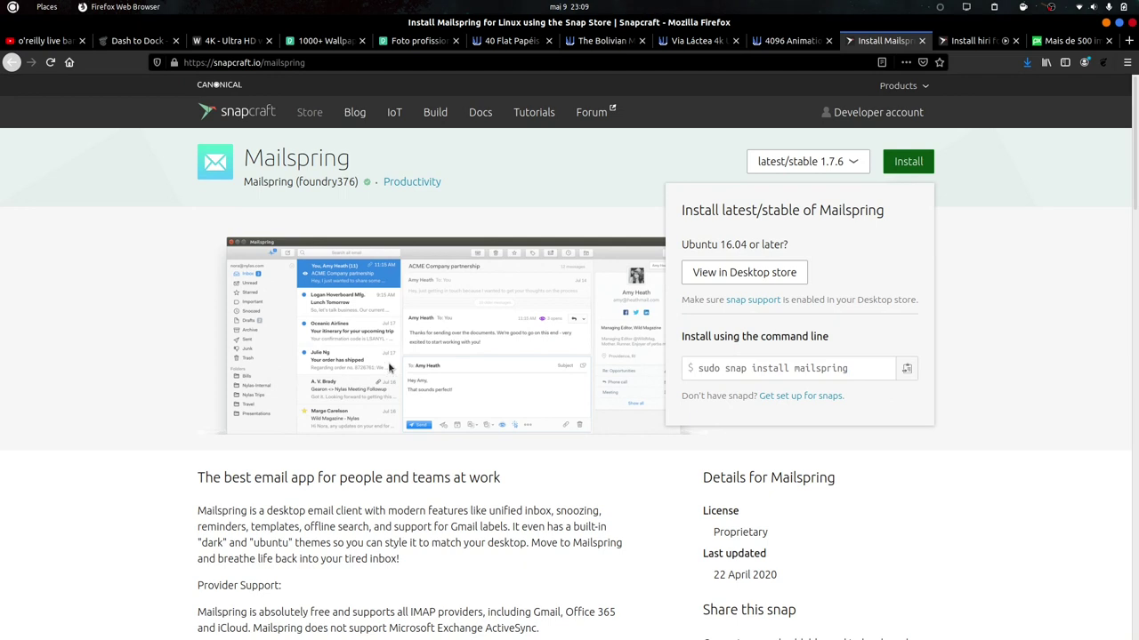
Switch to the Snap Store window and close Firefox.
{"action": "key", "text": "super"}
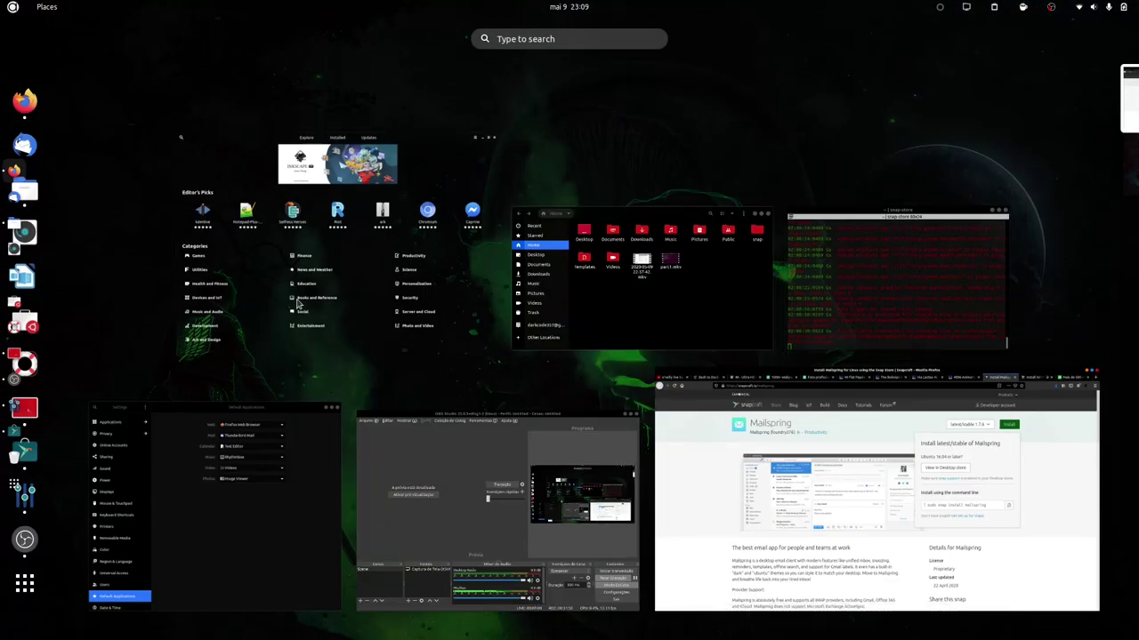
{"action": "left_click", "coordinate": [316, 183]}
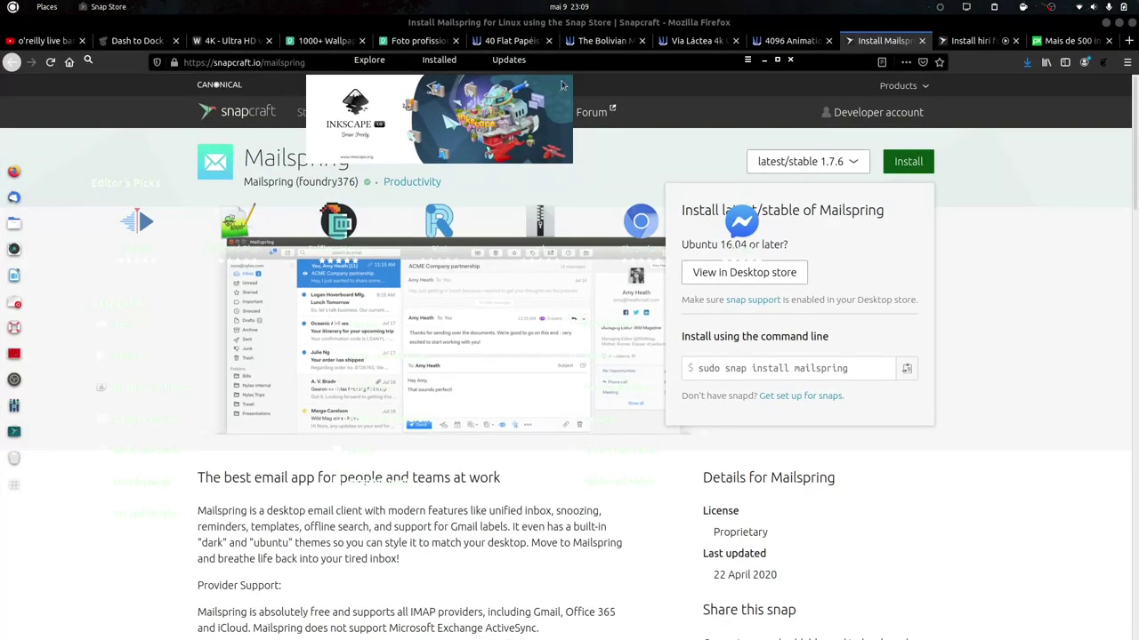
{"action": "left_click", "coordinate": [1107, 23]}
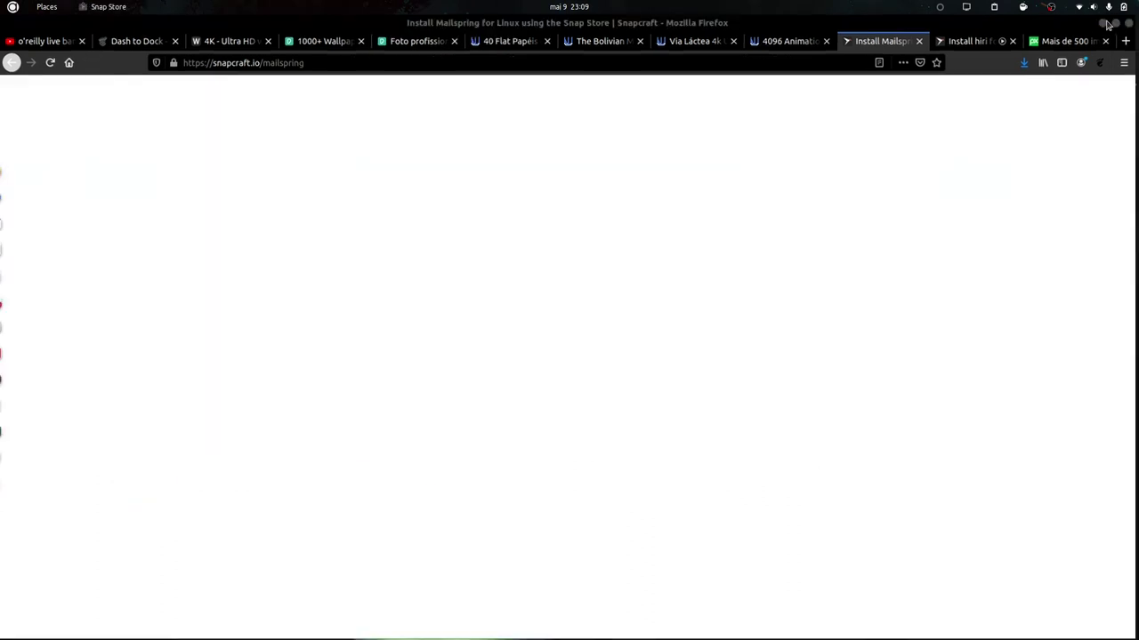
Close Snap Store, stop snap-store, and run 'sudo snap install mailspring' in the terminal.
{"action": "left_click", "coordinate": [790, 60]}
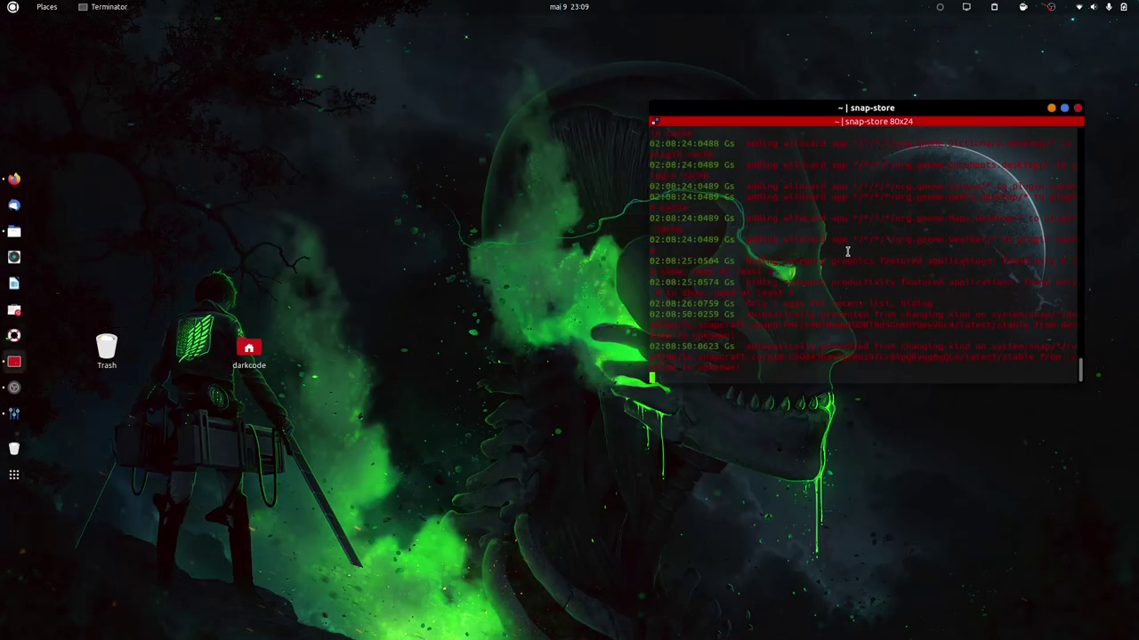
{"action": "key", "text": "ctrl+c"}
{"action": "key", "text": "ctrl+l"}
{"action": "key", "text": "Up"}
{"action": "key", "text": "Return"}
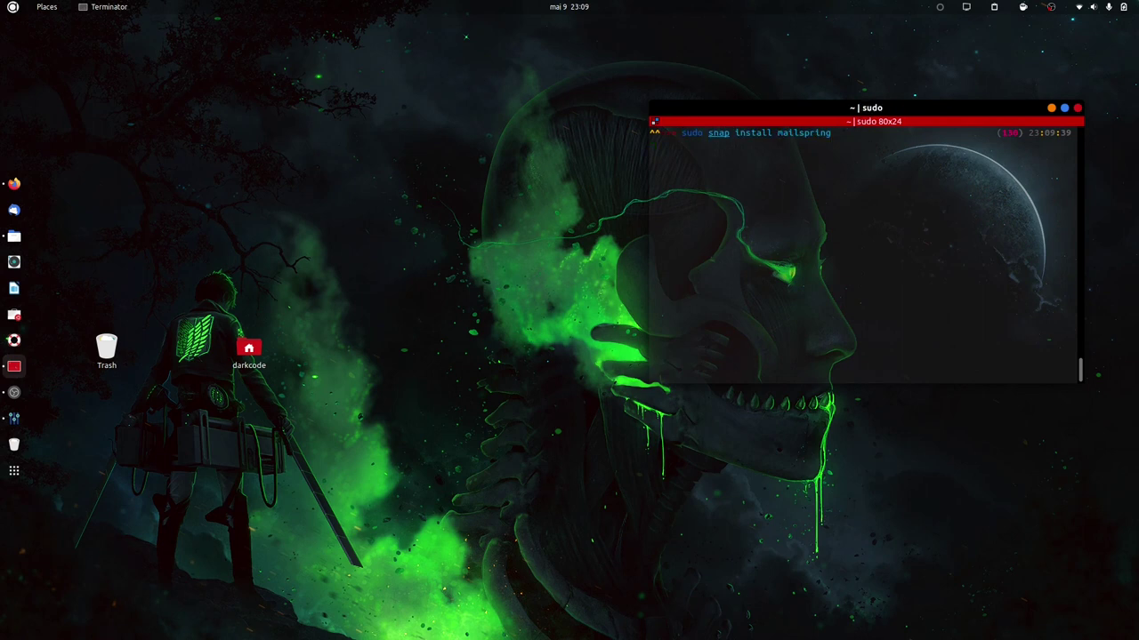
Open the darkcode home folder in Files, move it top left, then close it twice.
{"action": "left_click", "coordinate": [275, 358]}
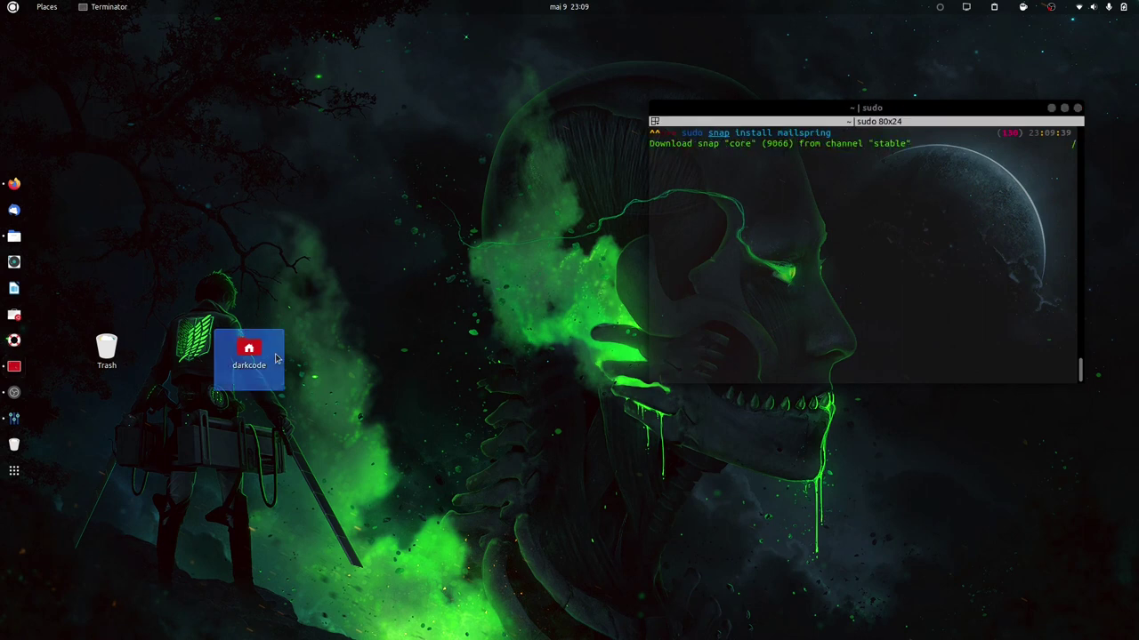
{"action": "double_click", "coordinate": [275, 358]}
{"action": "left_click_drag", "start_coordinate": [978, 72], "coordinate": [413, 64]}
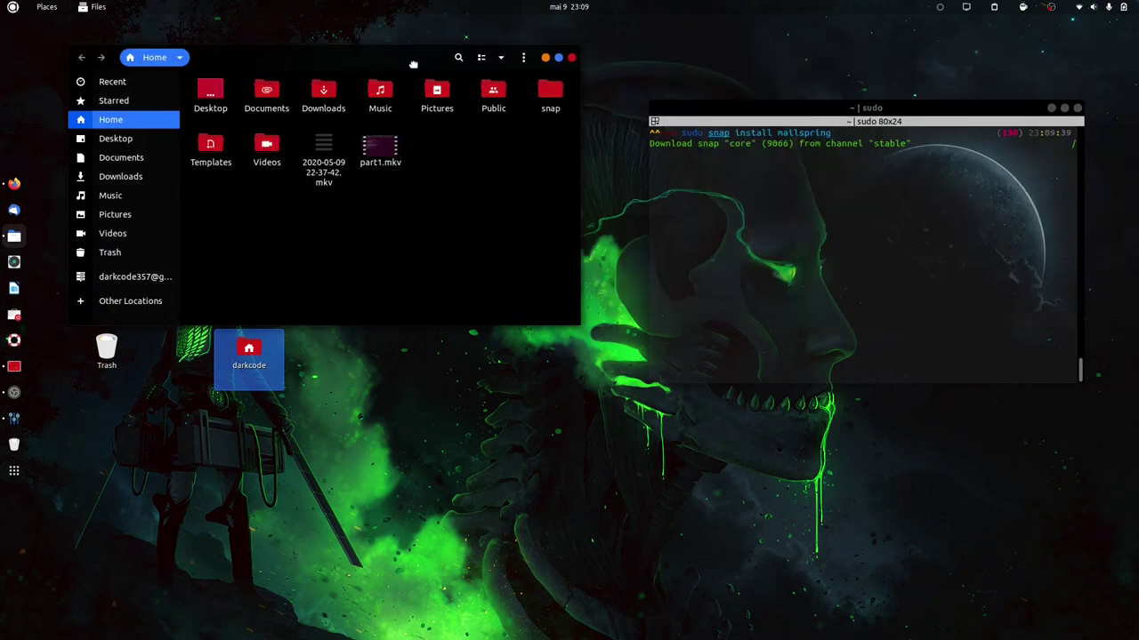
{"action": "left_click", "coordinate": [571, 57]}
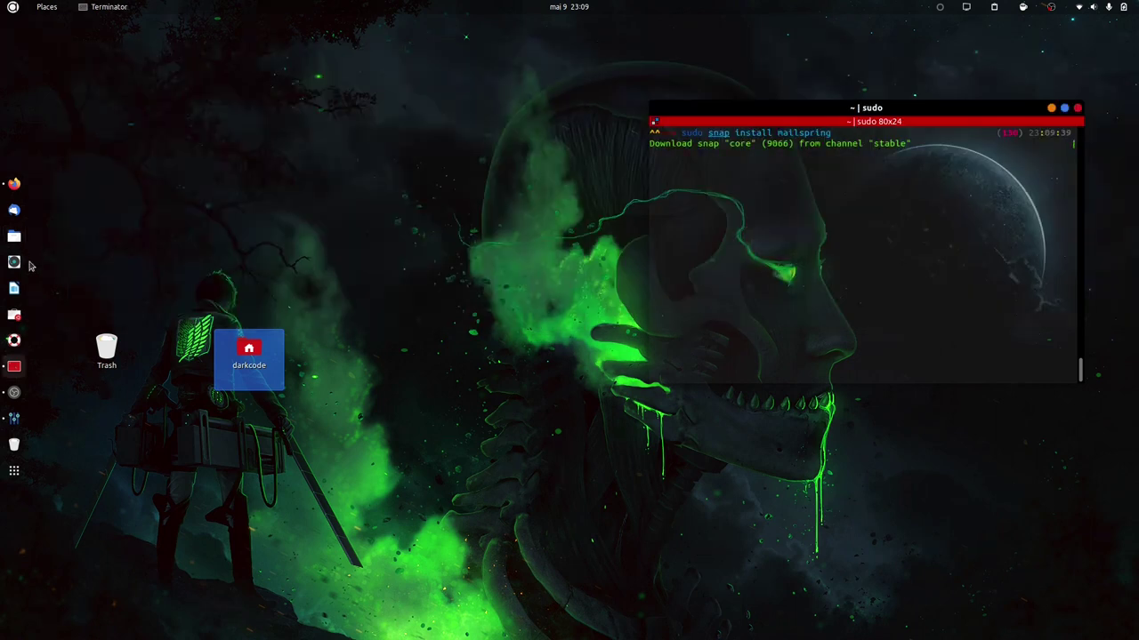
{"action": "left_click", "coordinate": [14, 235]}
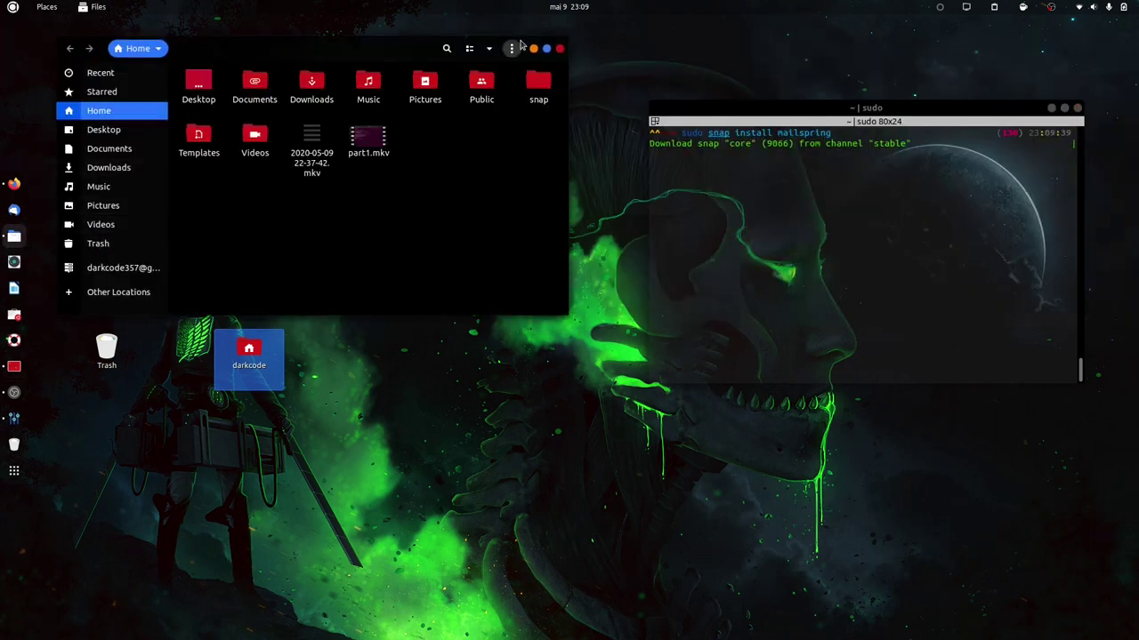
{"action": "left_click", "coordinate": [560, 49]}
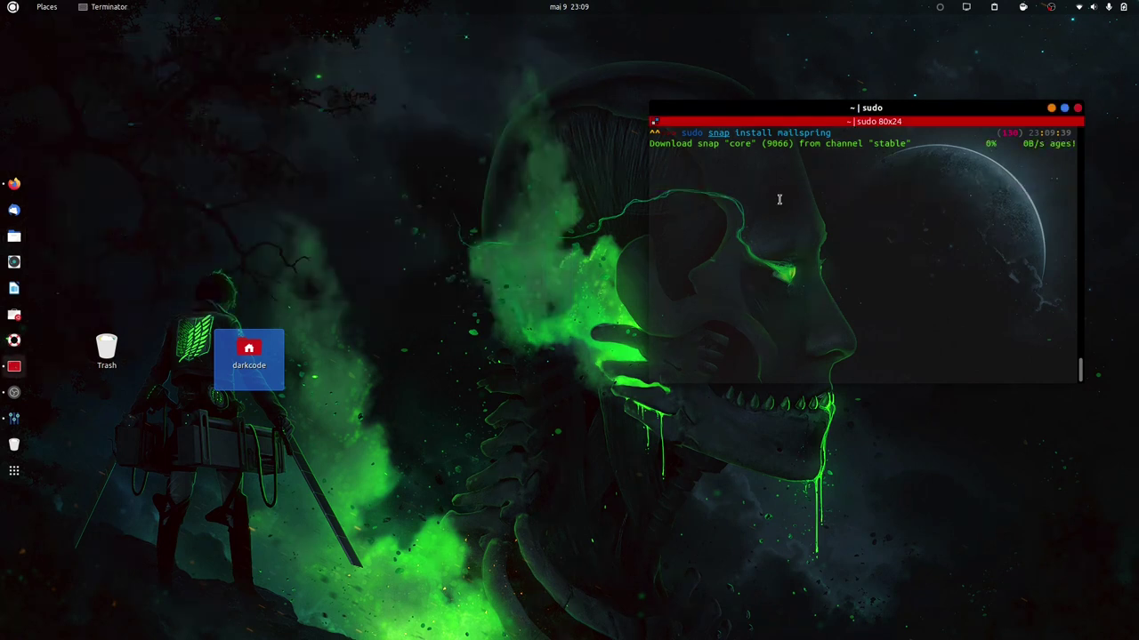
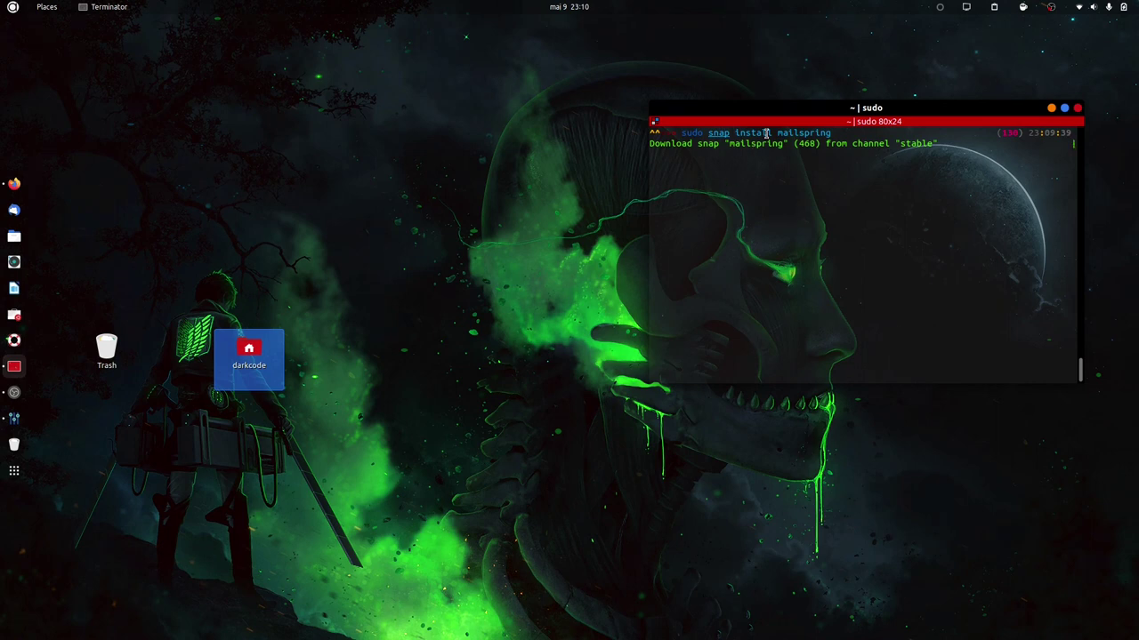
Check the Mailspring snap download in Terminator, then bring the Snapcraft Mailspring page forward in Firefox.
{"action": "scroll", "coordinate": [765, 133], "scroll_direction": "up", "scroll_amount": 3}
{"action": "scroll", "coordinate": [669, 231], "scroll_direction": "down", "scroll_amount": 3}
{"action": "left_click_drag", "start_coordinate": [727, 144], "coordinate": [777, 143]}
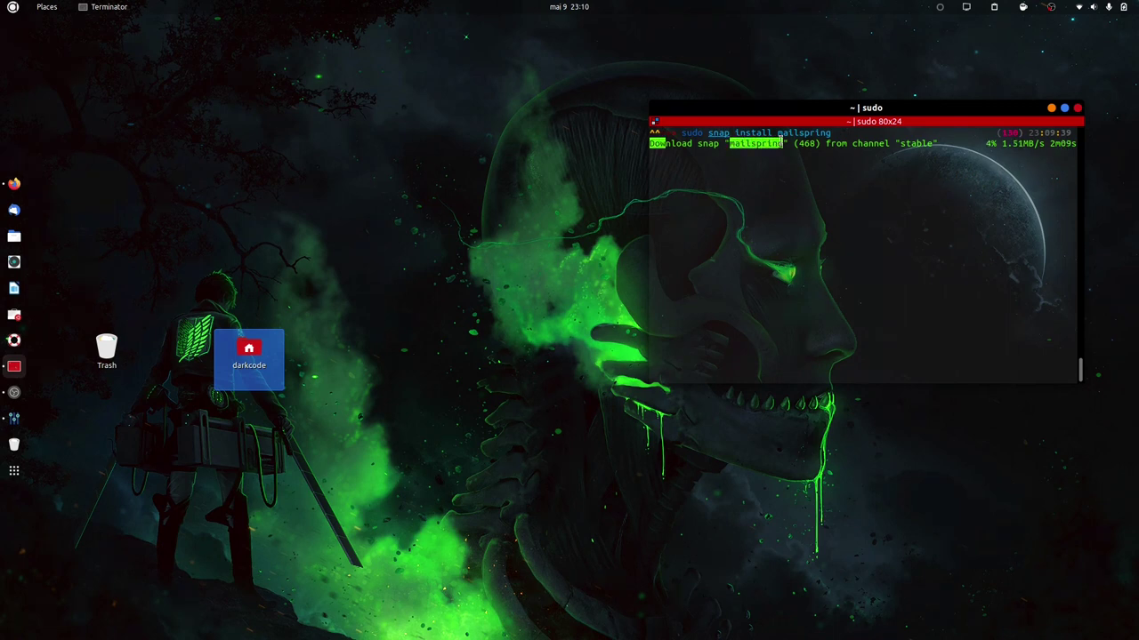
{"action": "left_click", "coordinate": [735, 175]}
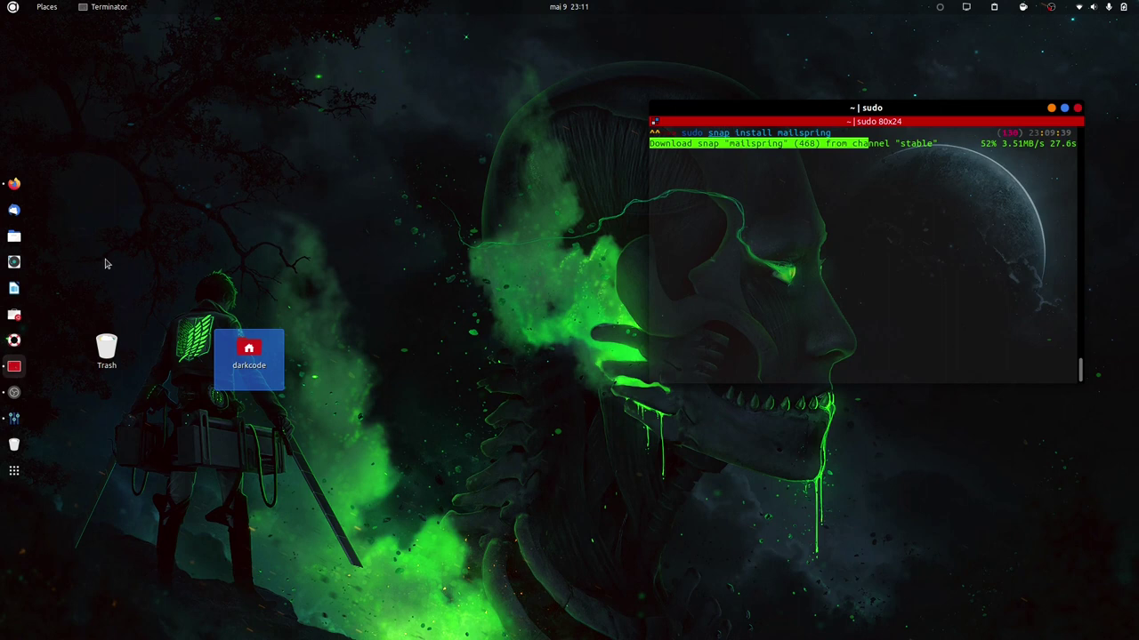
{"action": "left_click", "coordinate": [13, 184]}
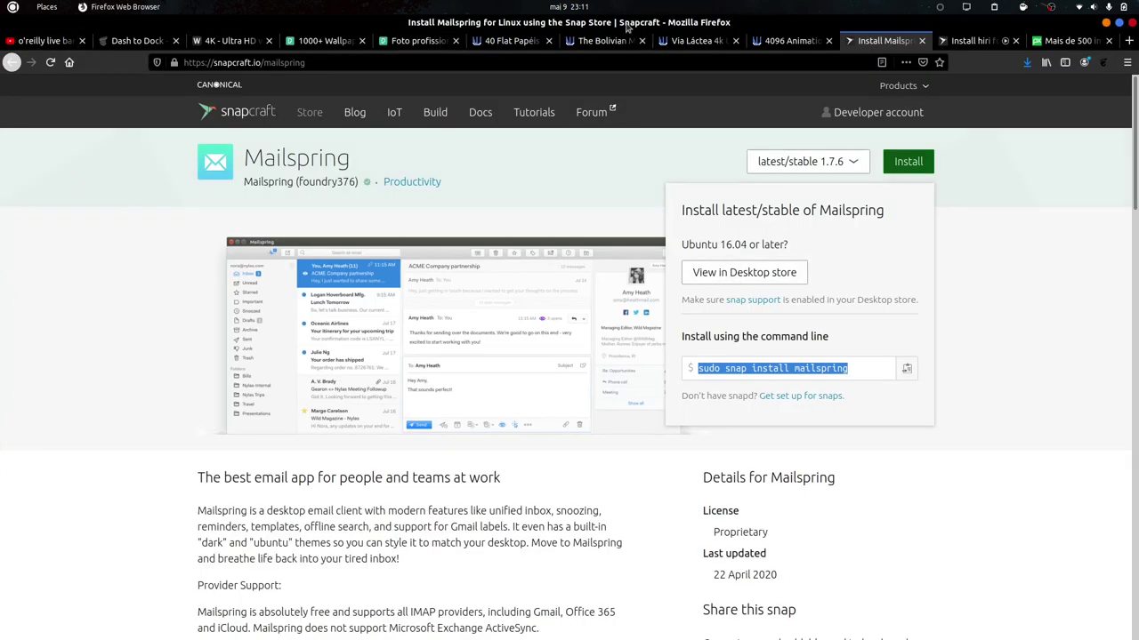
Search Snapcraft for 'zen' and open Zenkit To Do and Zenkit in new tabs.
{"action": "left_click", "coordinate": [12, 63]}
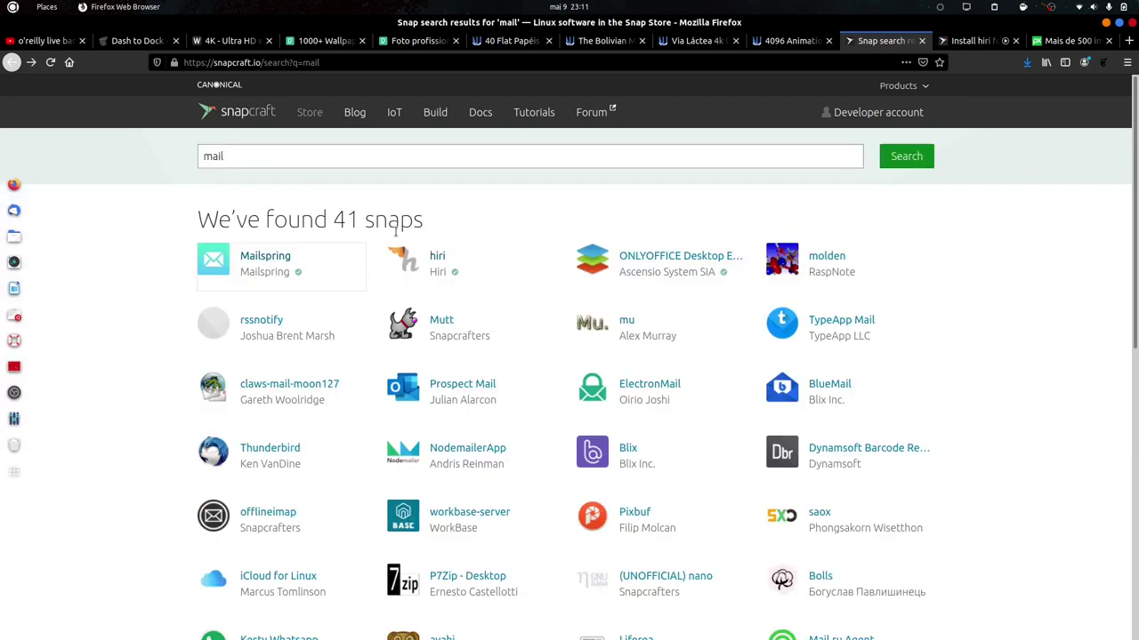
{"action": "double_click", "coordinate": [482, 158]}
{"action": "type", "text": "zenkit"}
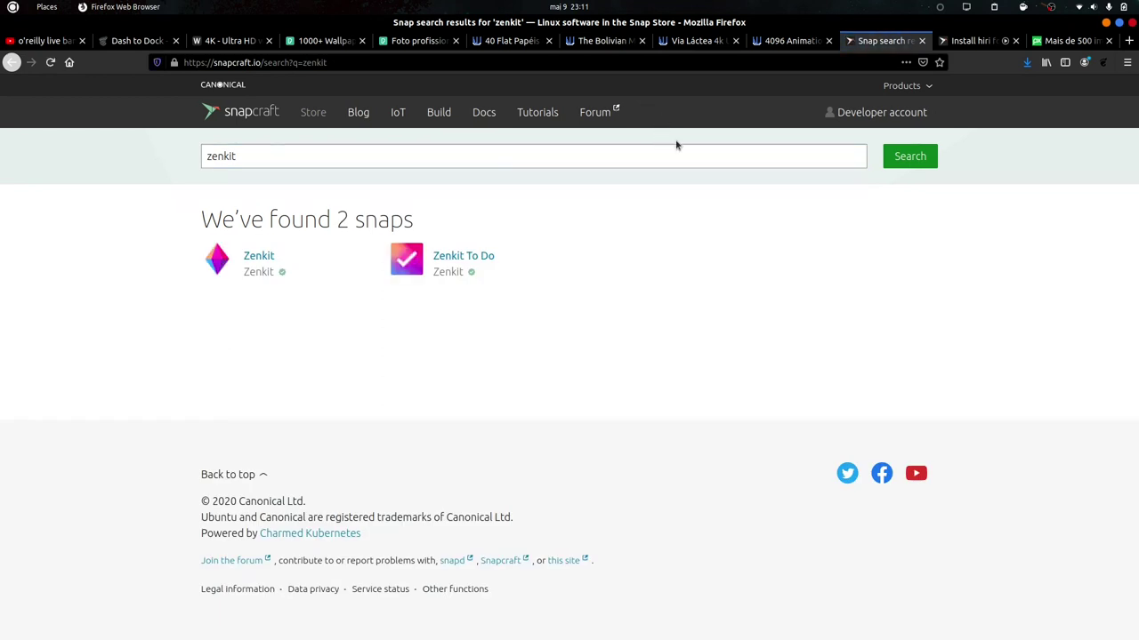
{"action": "middle_click", "coordinate": [460, 256]}
{"action": "middle_click", "coordinate": [258, 255]}
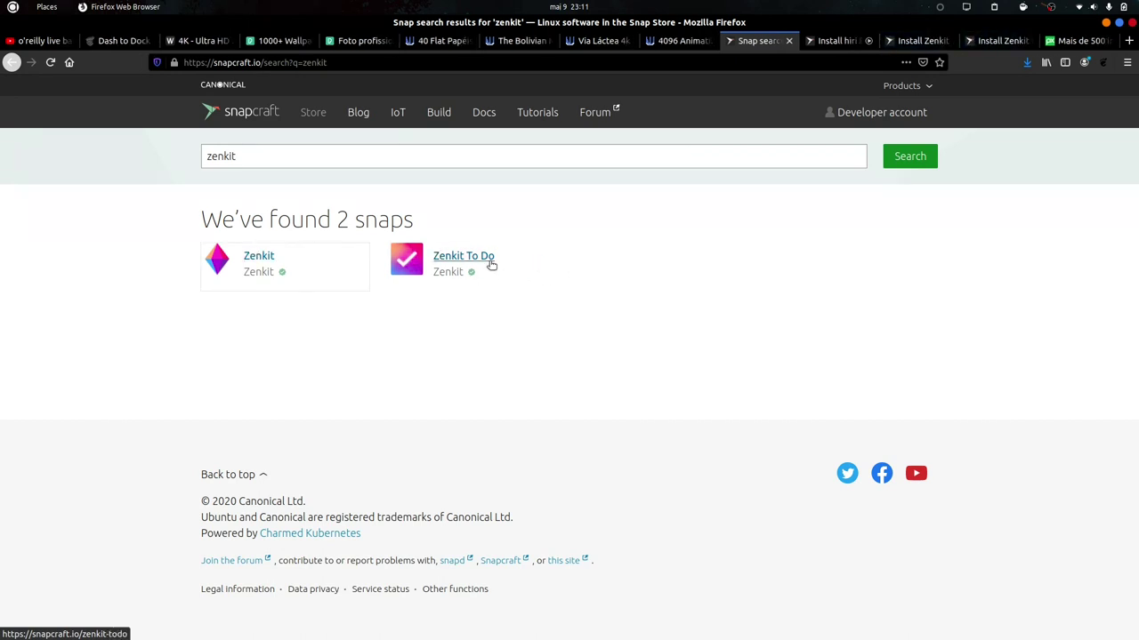
Browse the Hiri snap screenshots full size, then move on to the Zenkit To Do tab.
{"action": "left_click", "coordinate": [837, 40]}
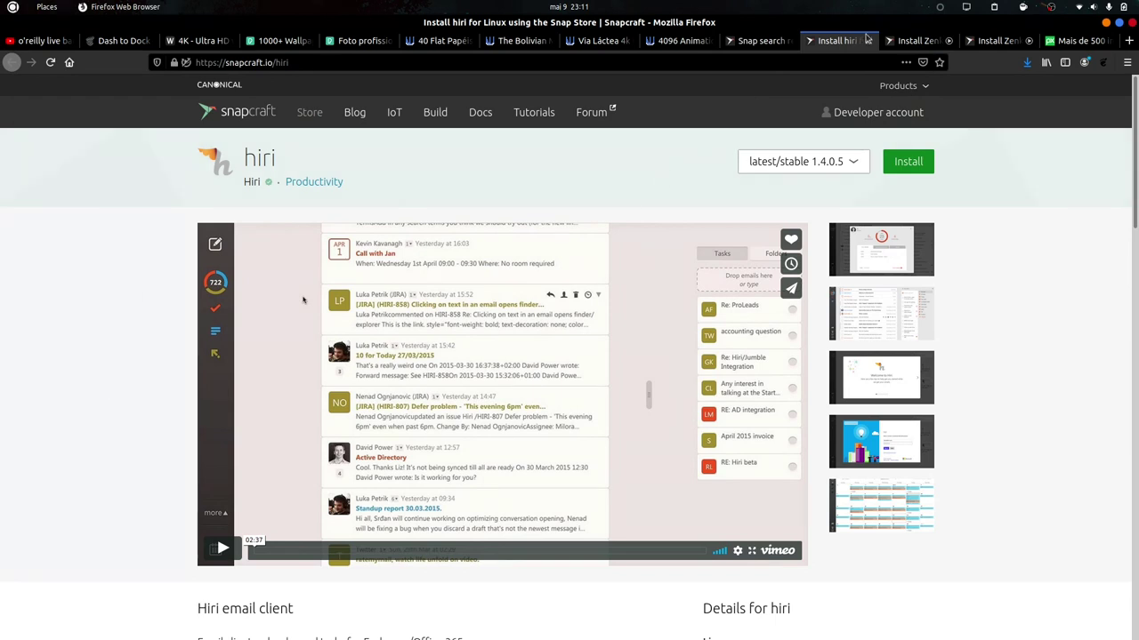
{"action": "left_click", "coordinate": [848, 248]}
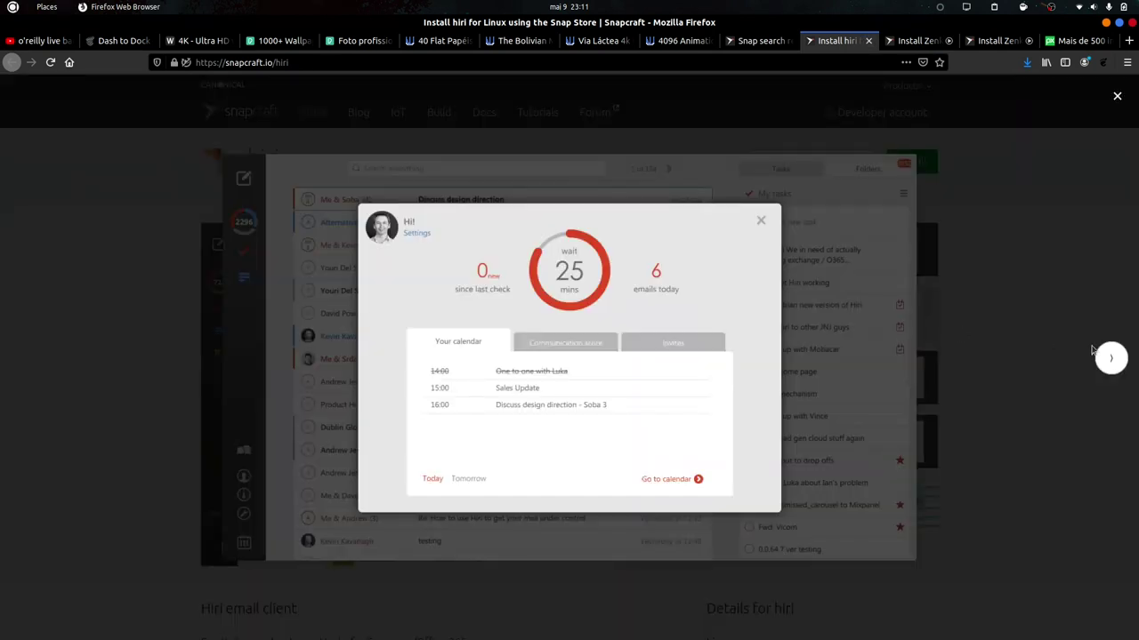
{"action": "left_click", "coordinate": [1098, 355]}
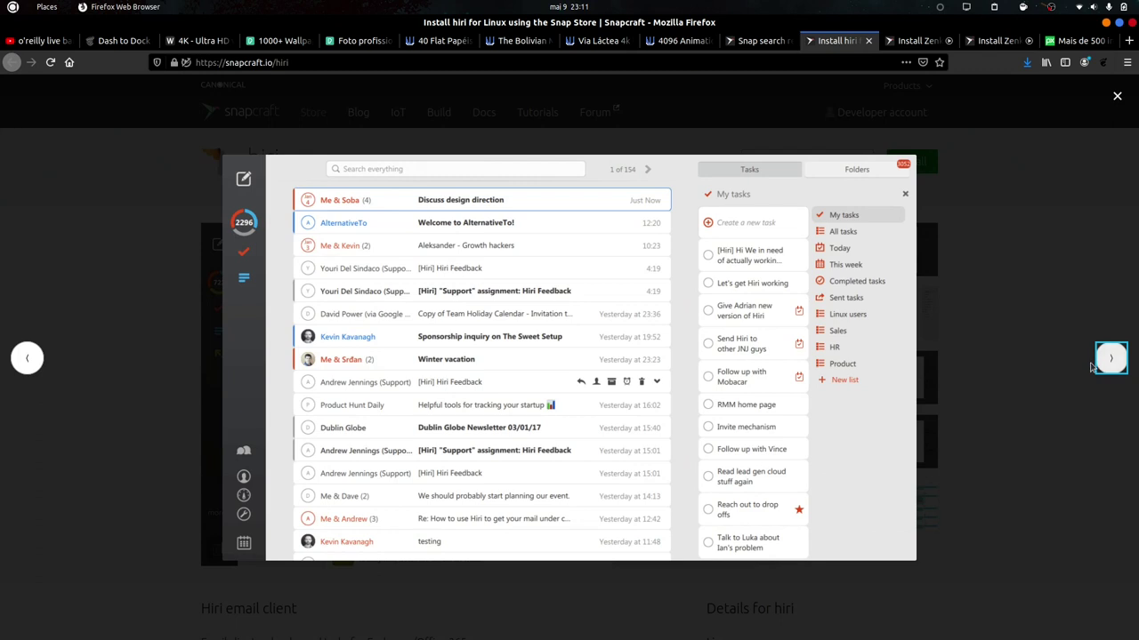
{"action": "left_click", "coordinate": [1110, 359]}
{"action": "left_click", "coordinate": [1110, 359]}
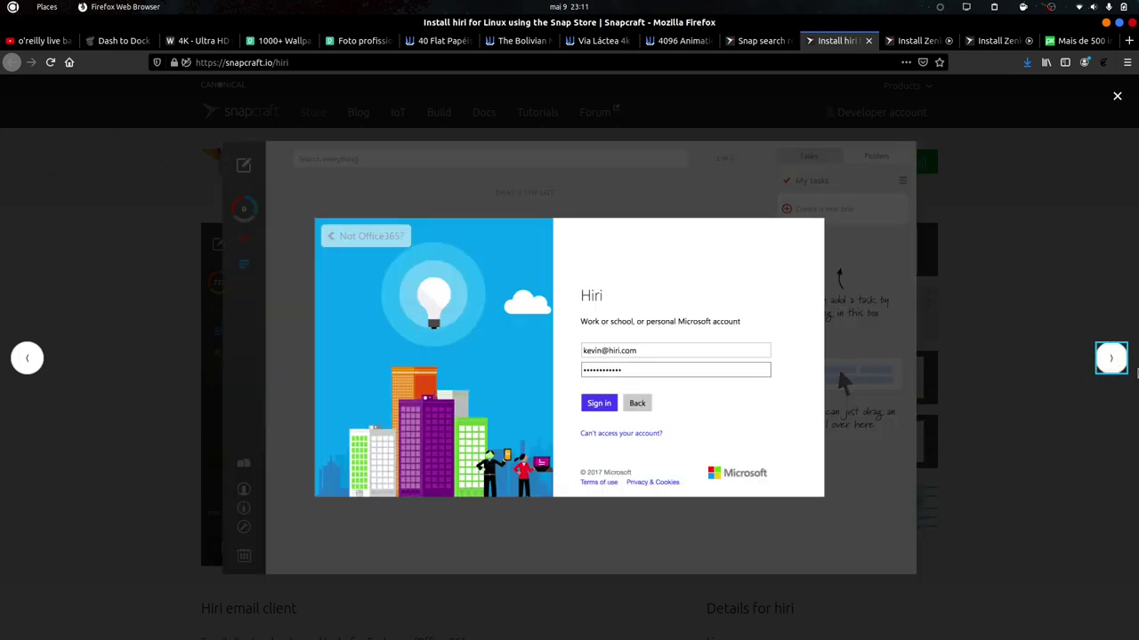
{"action": "key", "text": "Escape"}
{"action": "key", "text": "ctrl+Tab"}
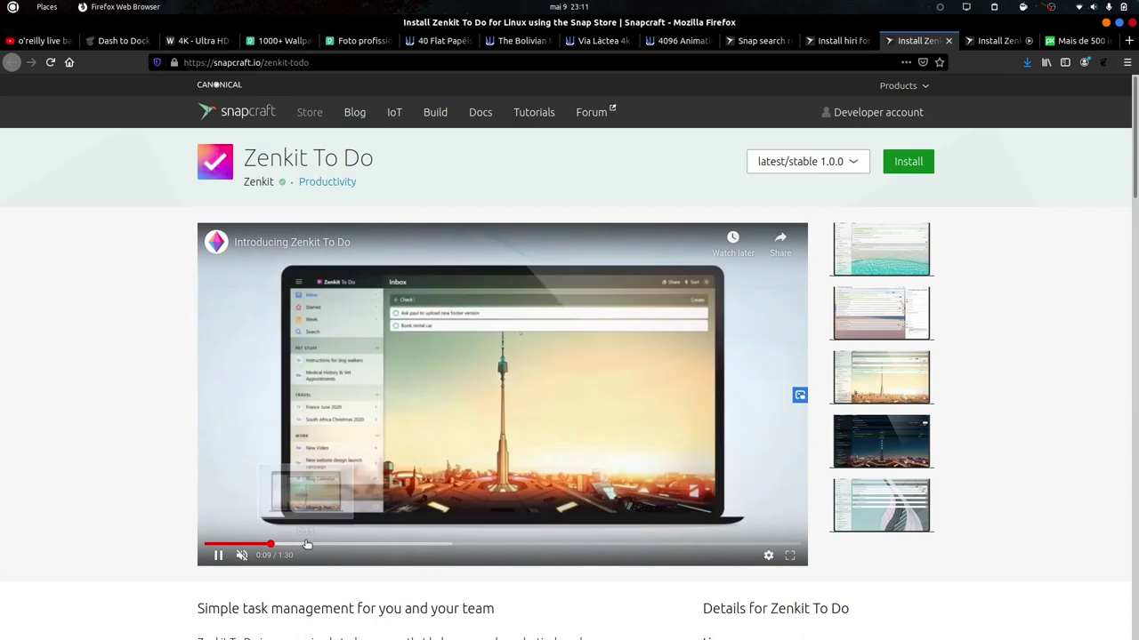
Look over the Zenkit snap page, pausing its intro video and viewing the screenshots full size.
{"action": "left_click", "coordinate": [310, 545]}
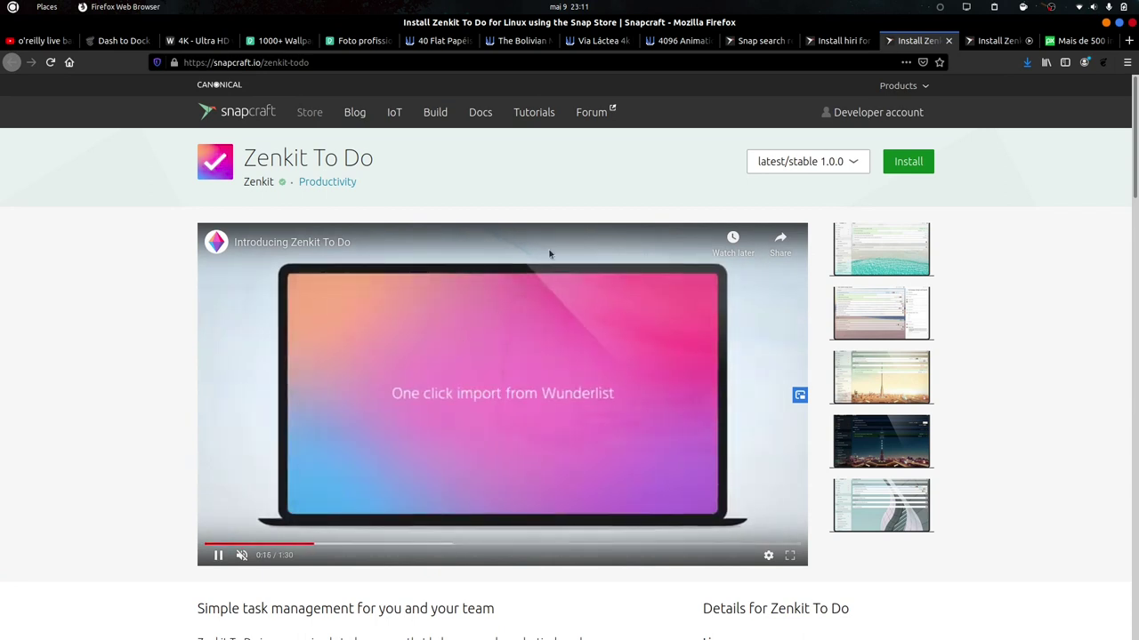
{"action": "left_click", "coordinate": [997, 40]}
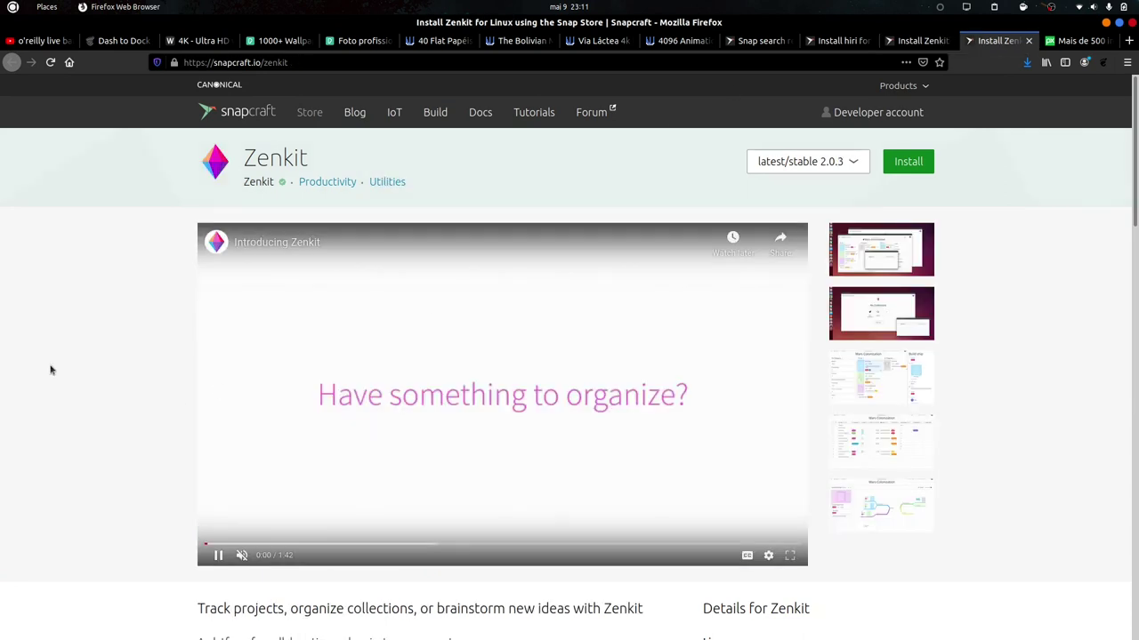
{"action": "left_click", "coordinate": [384, 412]}
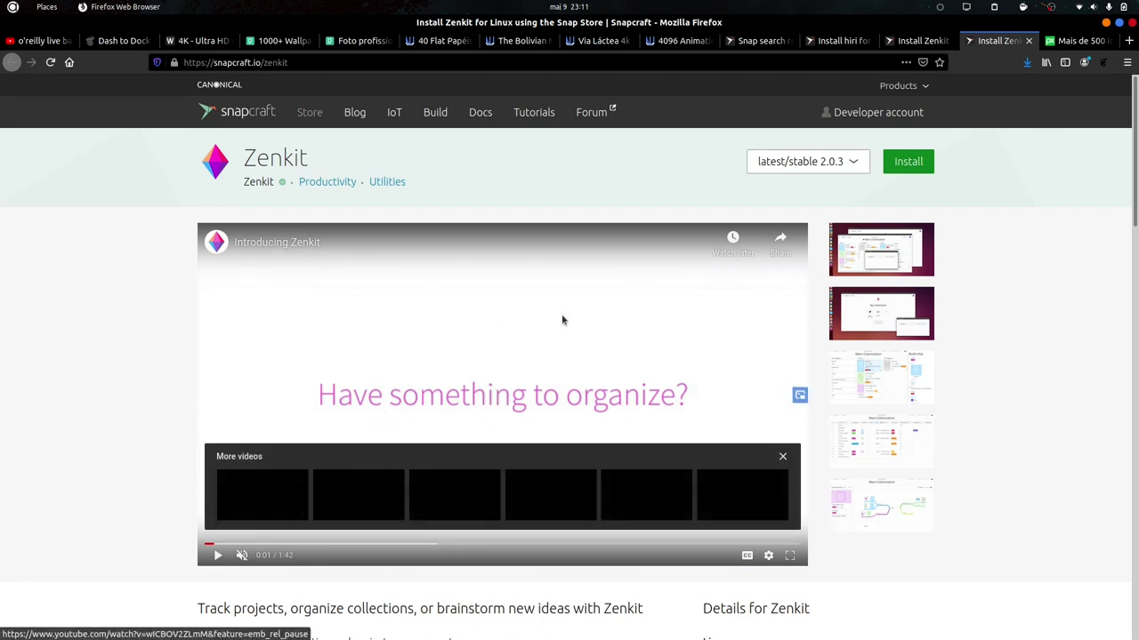
{"action": "left_click", "coordinate": [857, 256]}
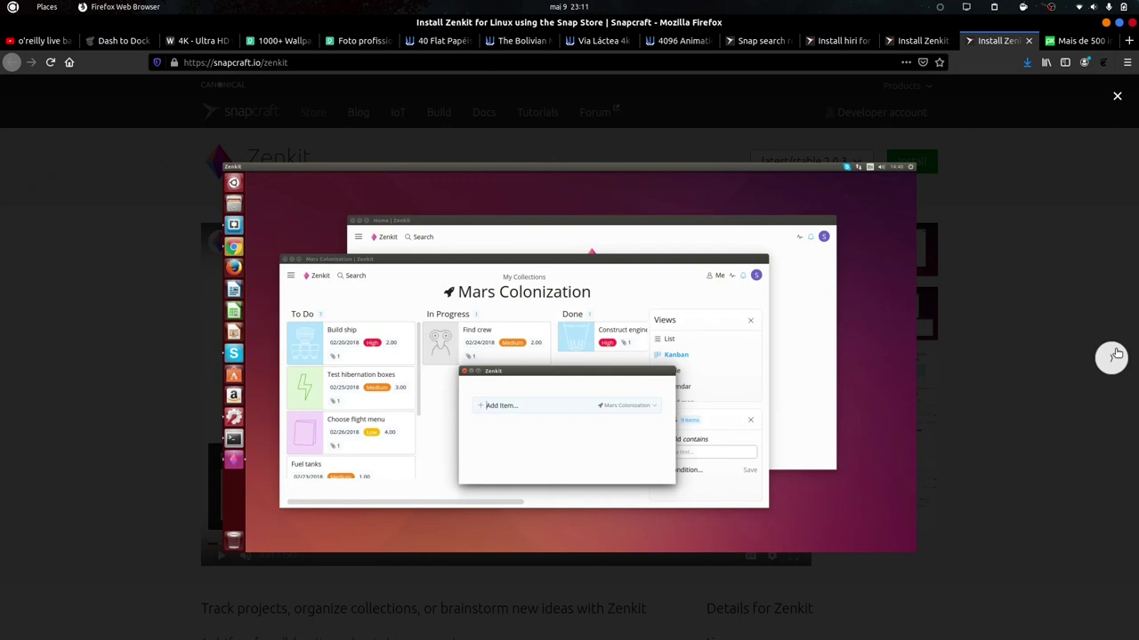
{"action": "left_click", "coordinate": [1115, 355]}
{"action": "left_click", "coordinate": [1115, 355]}
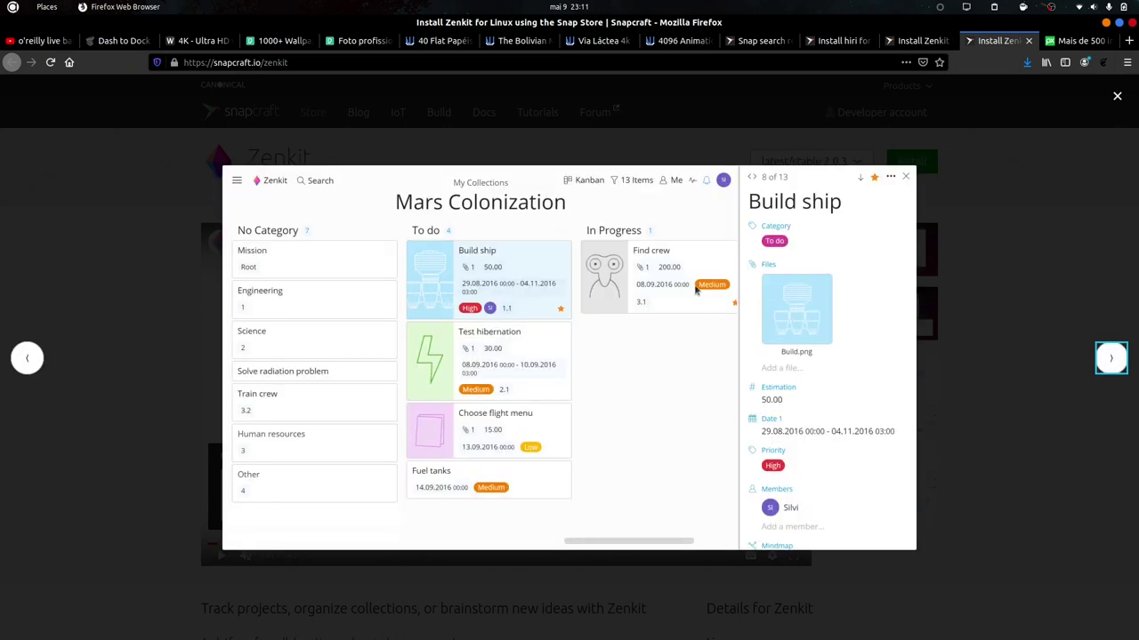
{"action": "left_click", "coordinate": [1109, 360]}
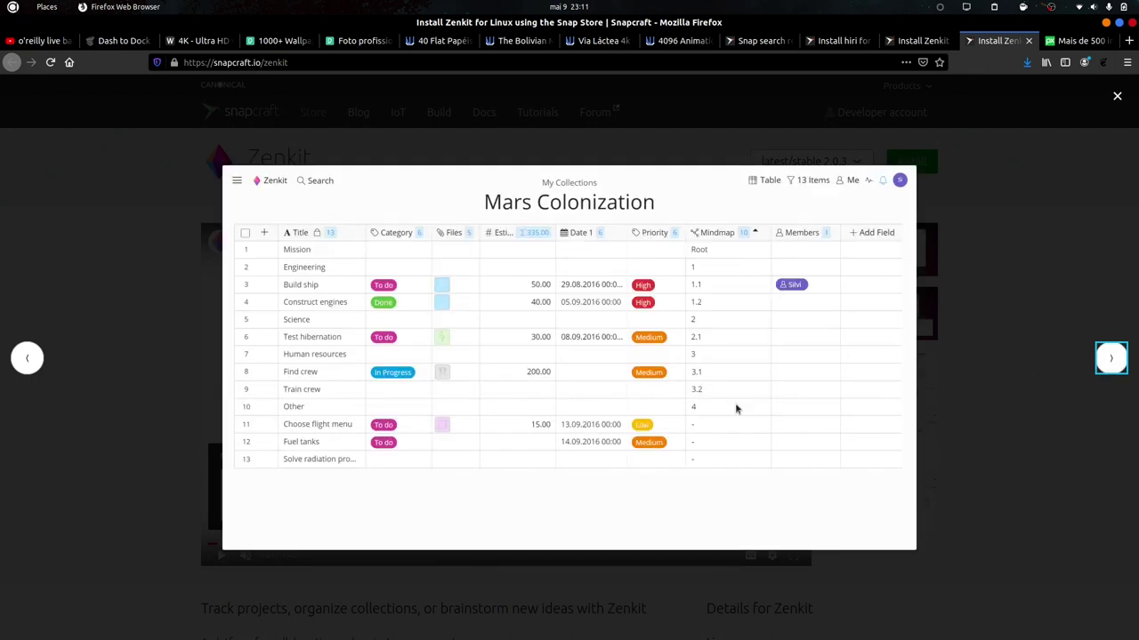
{"action": "left_click", "coordinate": [1111, 358]}
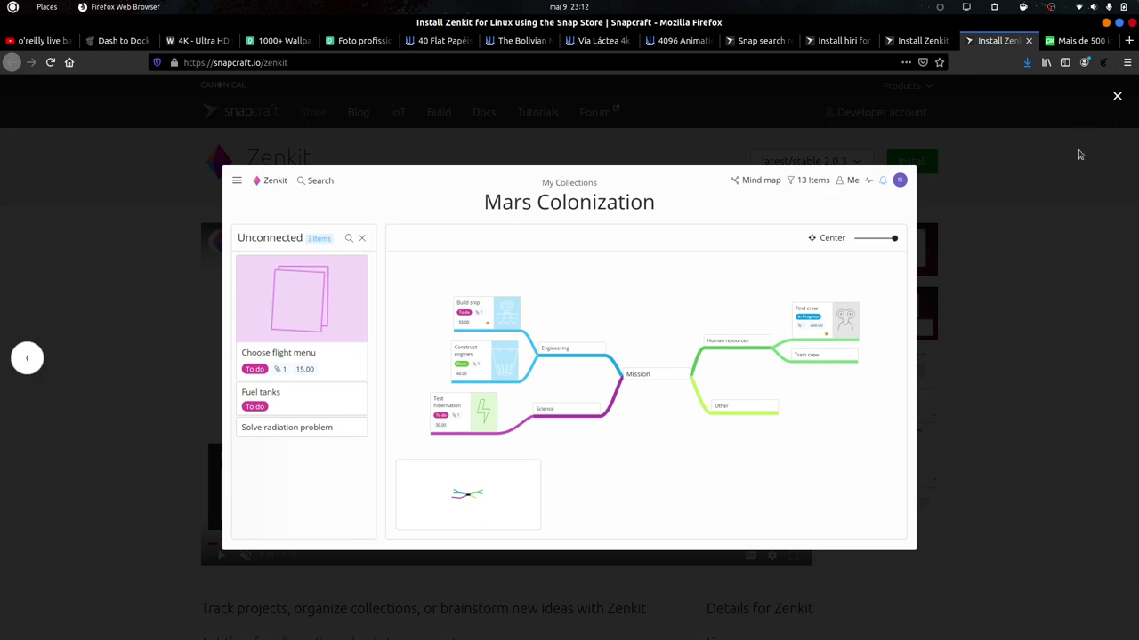
{"action": "left_click", "coordinate": [1116, 96]}
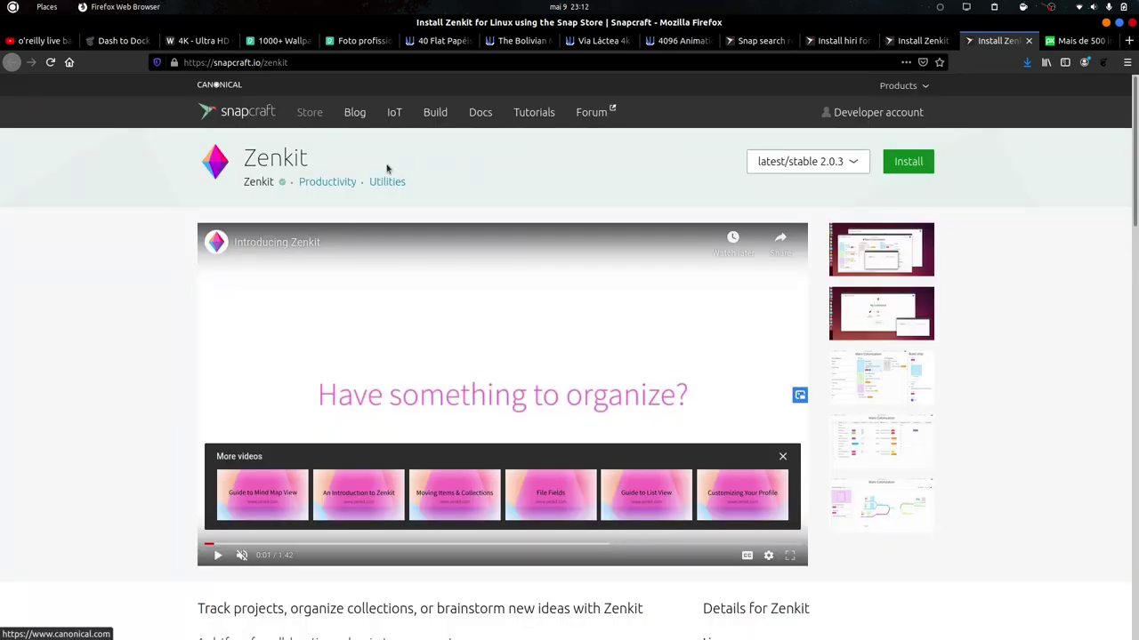
Copy the Zenkit stable install command and run it in Terminator.
{"action": "left_click", "coordinate": [838, 164]}
{"action": "left_click", "coordinate": [905, 162]}
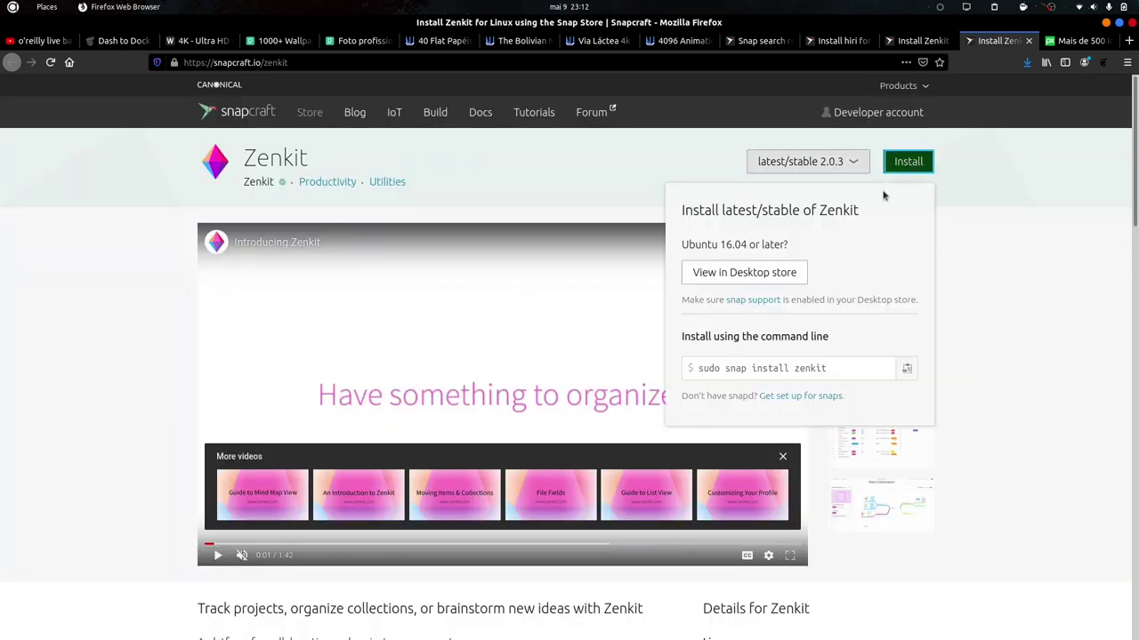
{"action": "left_click", "coordinate": [906, 368]}
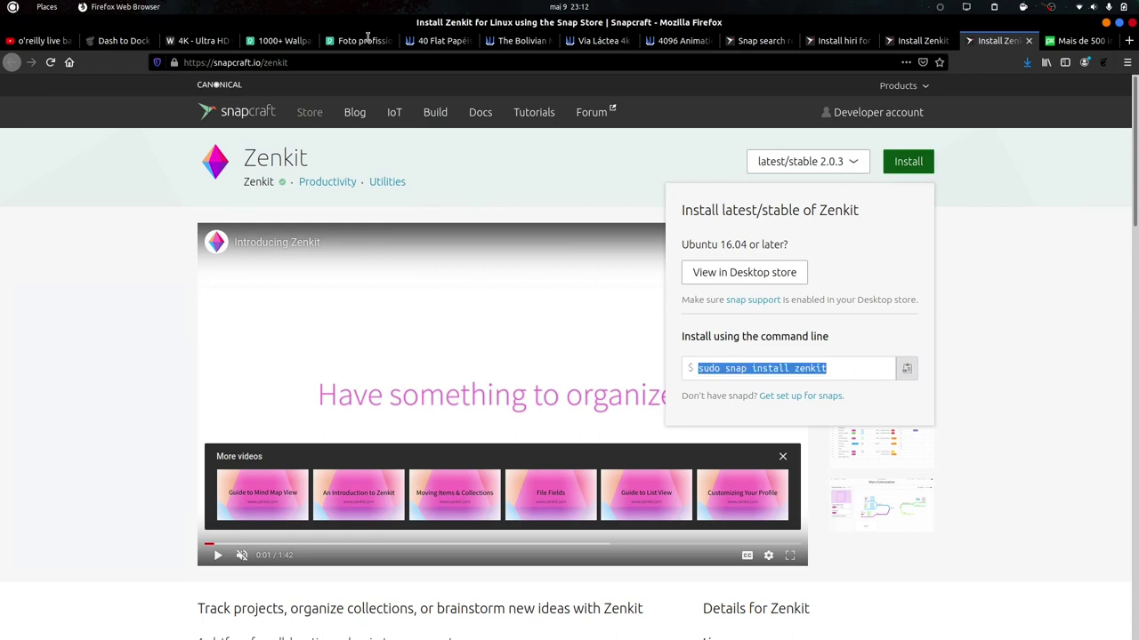
{"action": "left_click", "coordinate": [1106, 24]}
{"action": "key", "text": "ctrl+shift+v"}
{"action": "key", "text": "Return"}
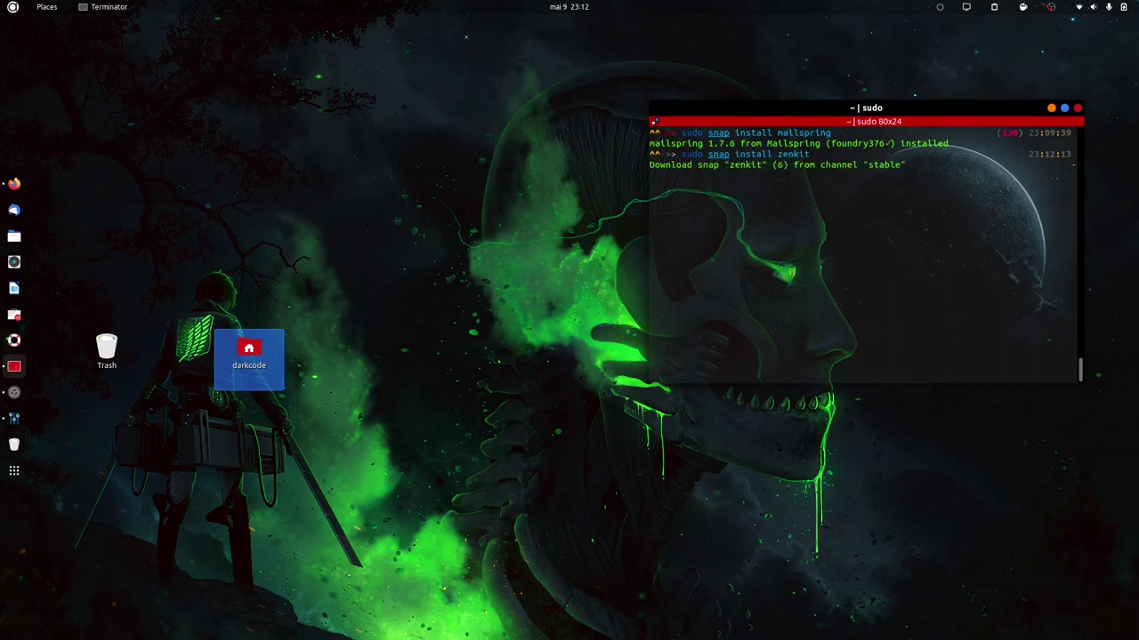
Copy zenkit-todo from its install panel and rerun the command as 'sudo snap install zenkit zenkit-todo'.
{"action": "key", "text": "alt+Tab"}
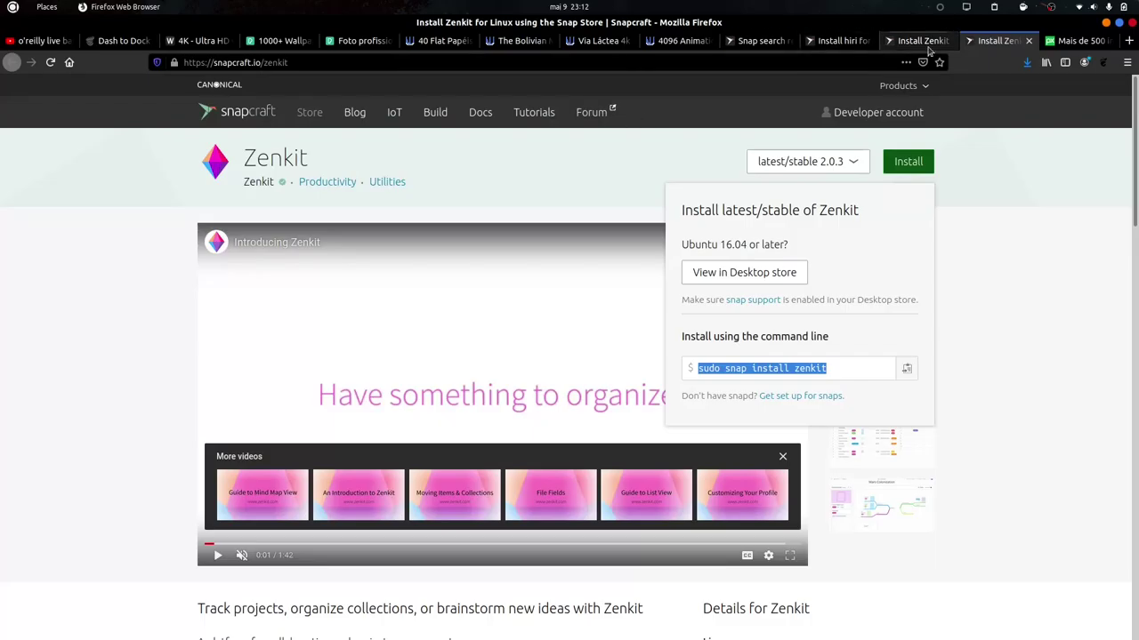
{"action": "left_click", "coordinate": [925, 43]}
{"action": "left_click", "coordinate": [889, 162]}
{"action": "left_click_drag", "start_coordinate": [854, 368], "coordinate": [792, 372]}
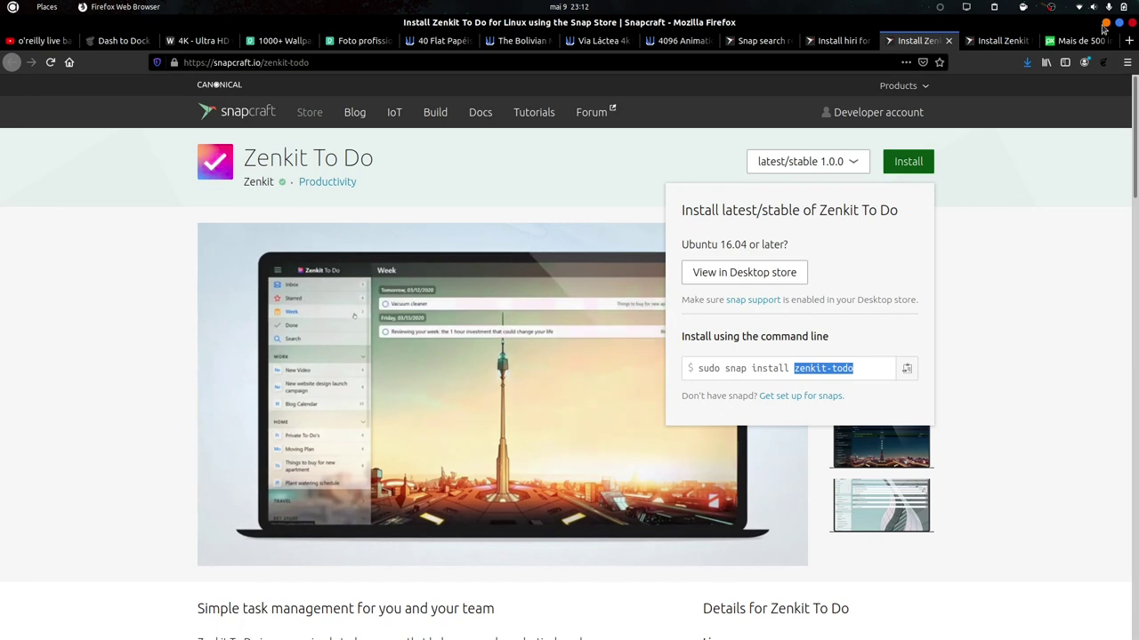
{"action": "left_click", "coordinate": [1105, 24]}
{"action": "key", "text": "Up"}
{"action": "key", "text": "ctrl+shift+v"}
{"action": "key", "text": "Return"}
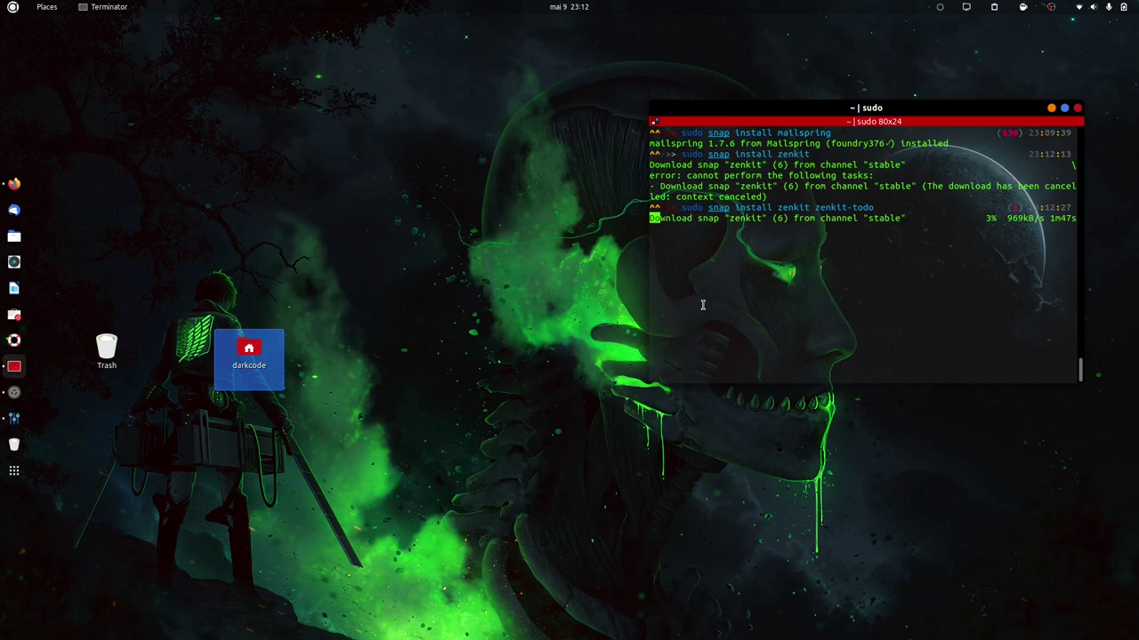
Search Activities for 'mail' and open the Online Accounts settings result.
{"action": "key", "text": "super"}
{"action": "type", "text": "mail"}
{"action": "key", "text": "Right"}
{"action": "key", "text": "Down"}
{"action": "key", "text": "Return"}
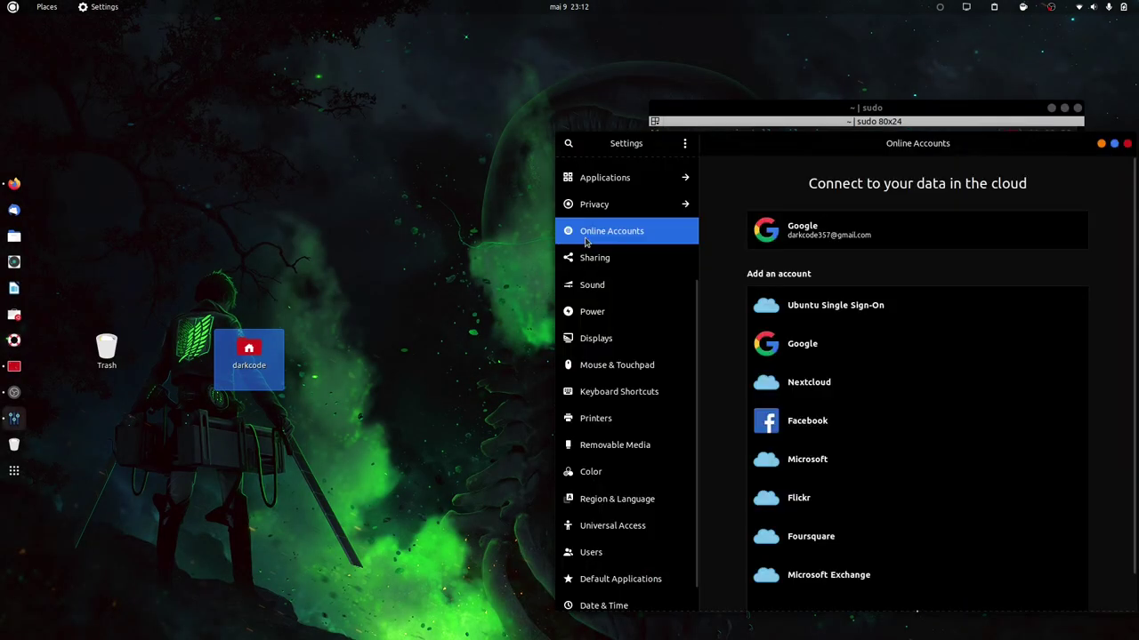
Close Settings and launch Mailspring from an Activities search for 'mail'.
{"action": "left_click", "coordinate": [1126, 144]}
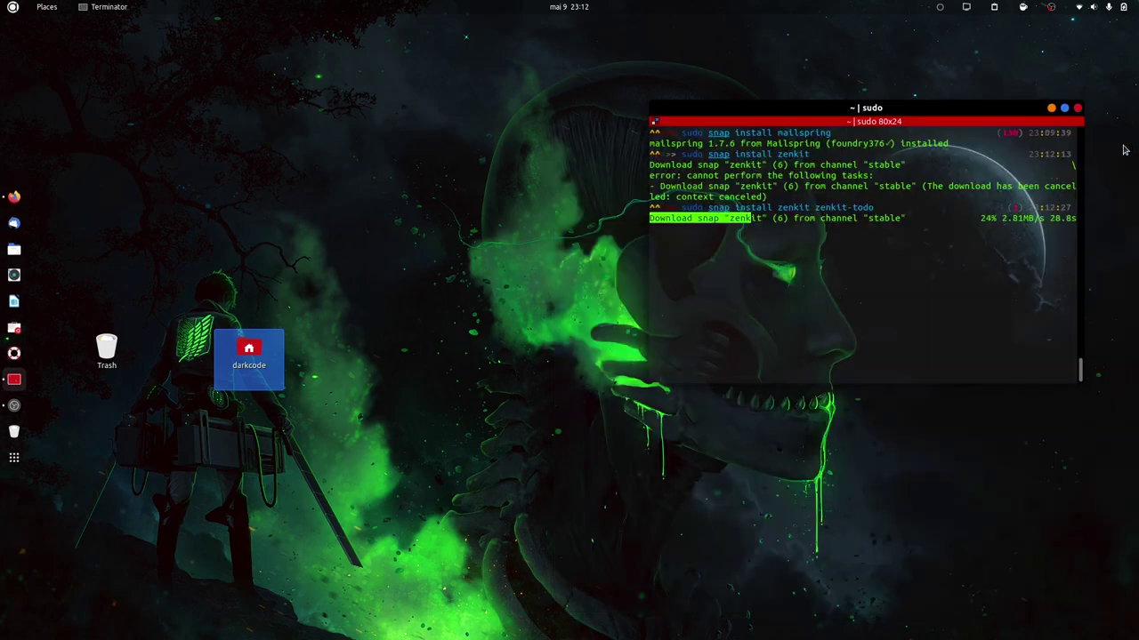
{"action": "key", "text": "super"}
{"action": "type", "text": "mail"}
{"action": "key", "text": "Right"}
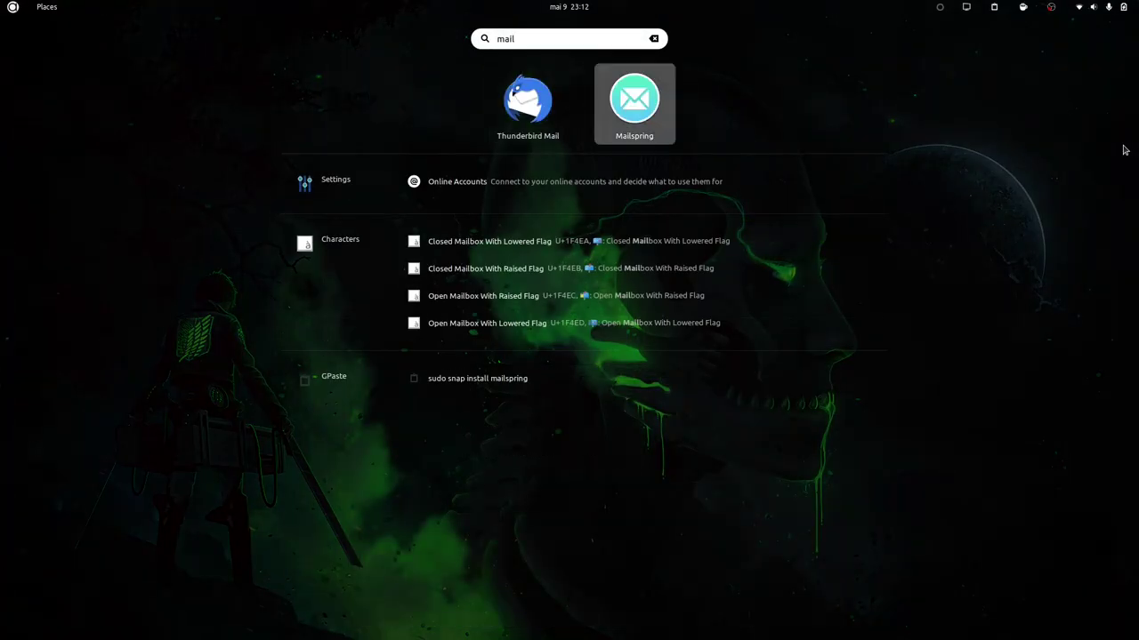
{"action": "key", "text": "Return"}
Move the Trash and home folder icons to the top-left and reposition the terminal window.
{"action": "left_click_drag", "start_coordinate": [268, 370], "coordinate": [21, 61]}
{"action": "left_click_drag", "start_coordinate": [107, 351], "coordinate": [53, 47]}
{"action": "left_click_drag", "start_coordinate": [258, 373], "coordinate": [105, 40]}
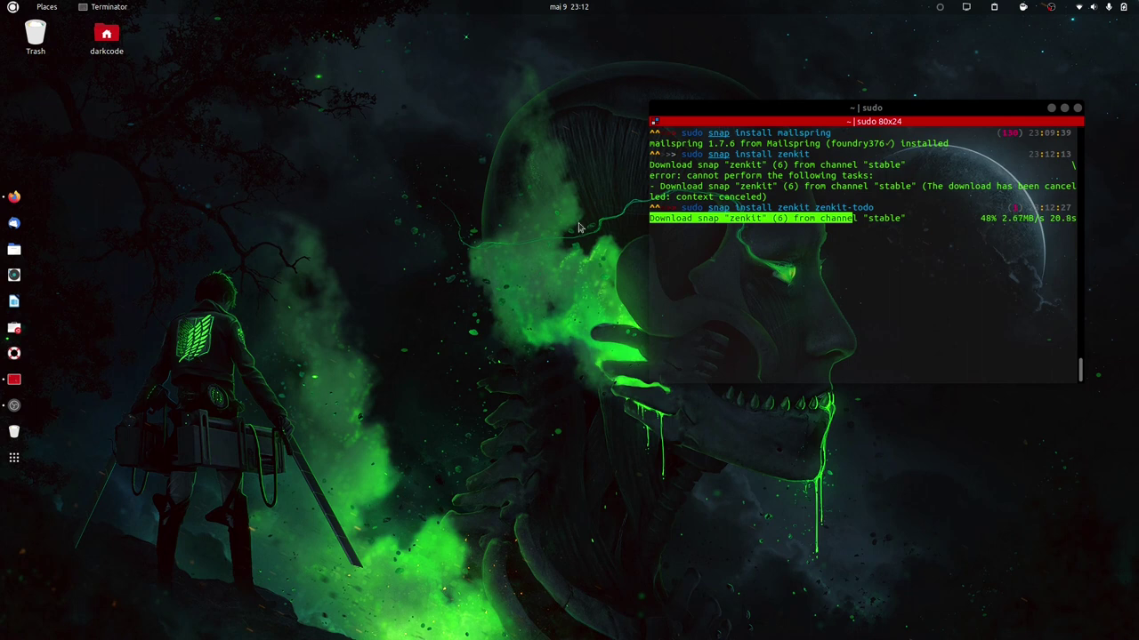
{"action": "left_click_drag", "start_coordinate": [912, 116], "coordinate": [578, 103]}
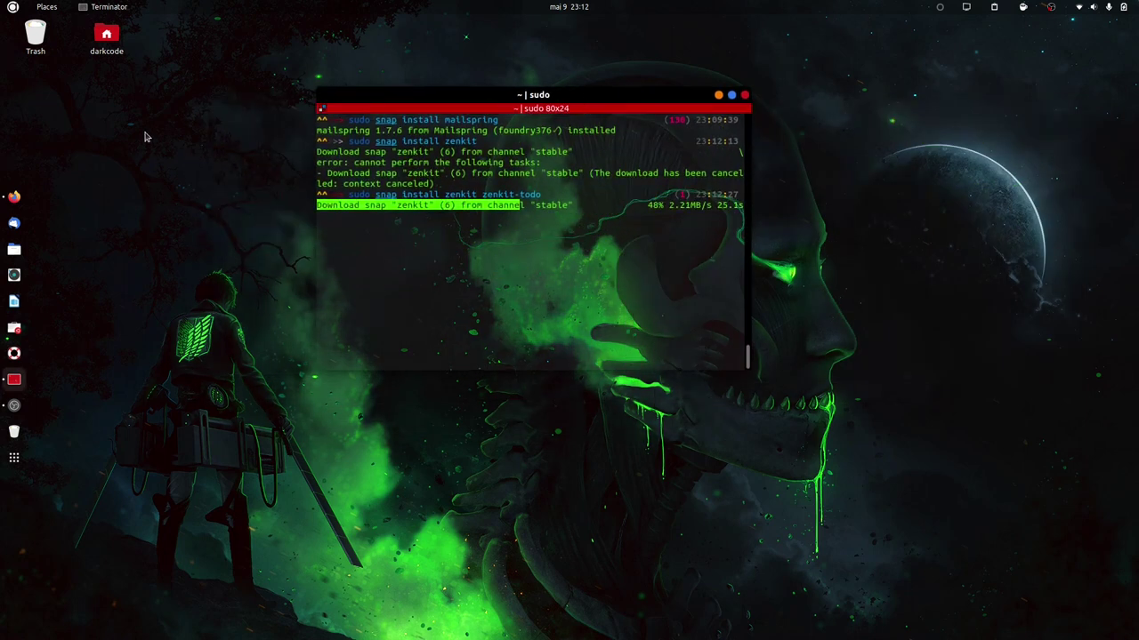
{"action": "left_click_drag", "start_coordinate": [233, 46], "coordinate": [757, 421]}
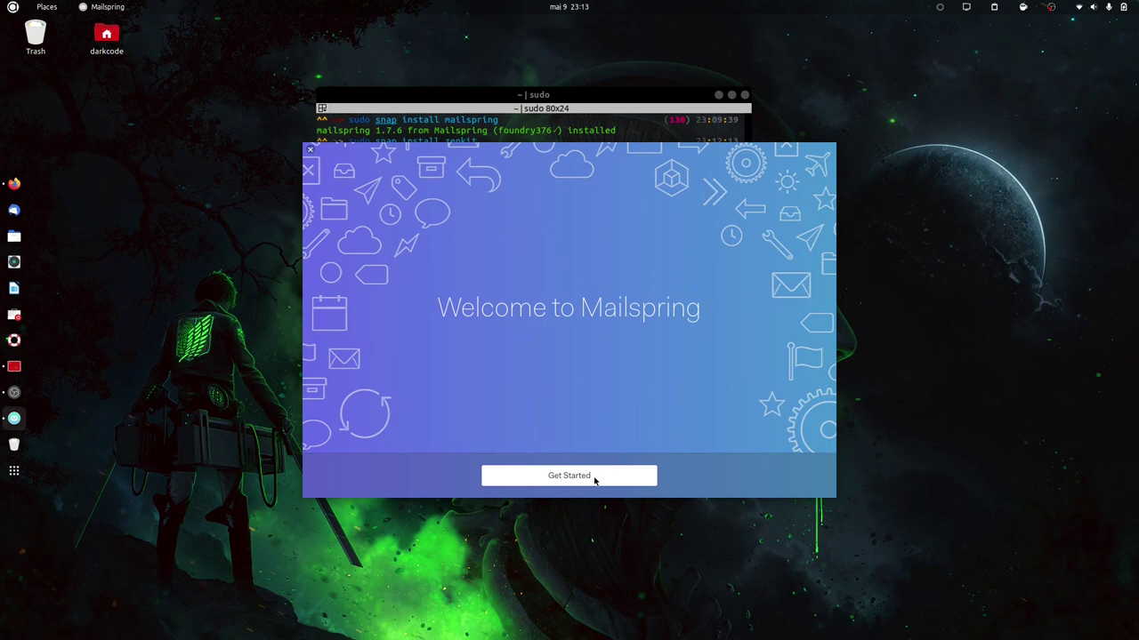
Start the Mailspring walkthrough, step through the intro pages, and check the snap download progress.
{"action": "left_click", "coordinate": [563, 480]}
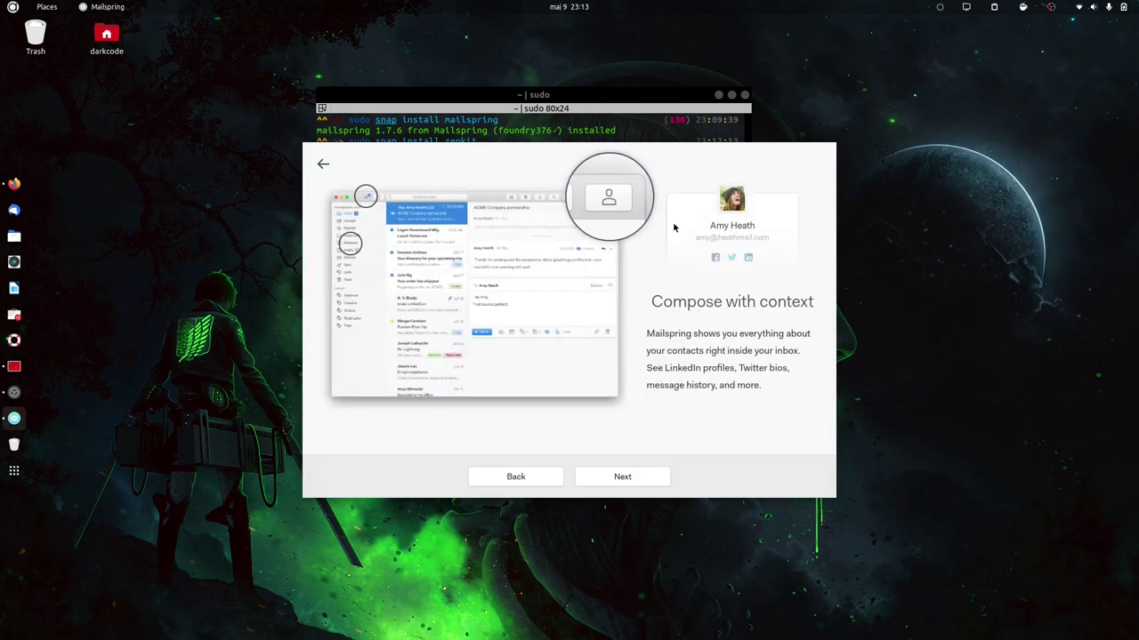
{"action": "left_click", "coordinate": [589, 483]}
{"action": "left_click", "coordinate": [610, 476]}
{"action": "left_click", "coordinate": [610, 475]}
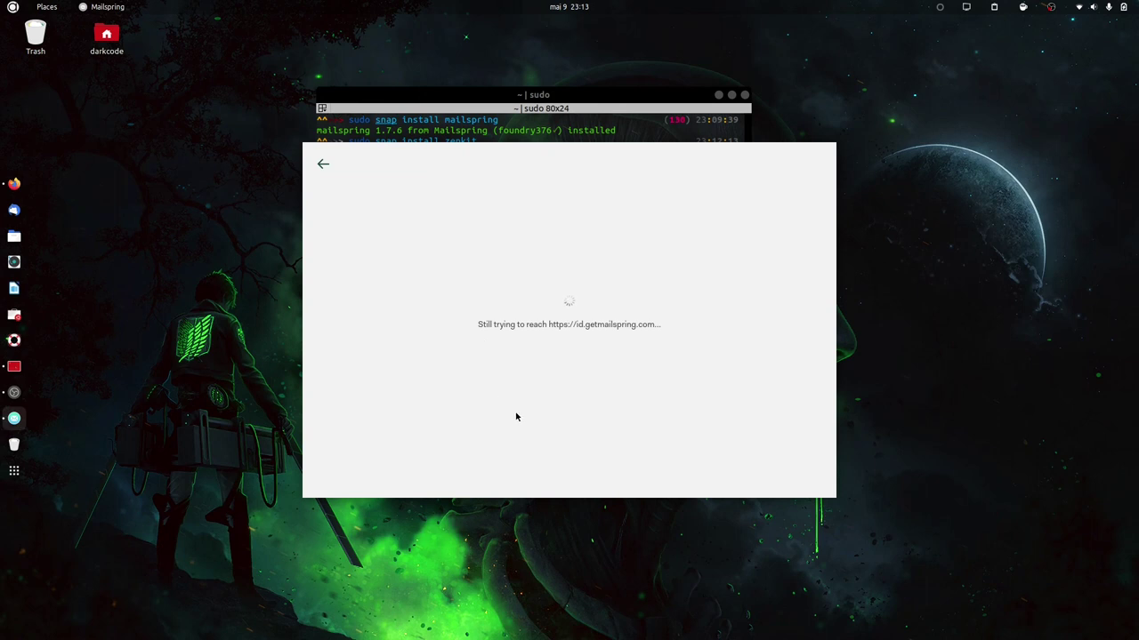
{"action": "left_click", "coordinate": [501, 129]}
{"action": "left_click_drag", "start_coordinate": [525, 108], "coordinate": [462, 111]}
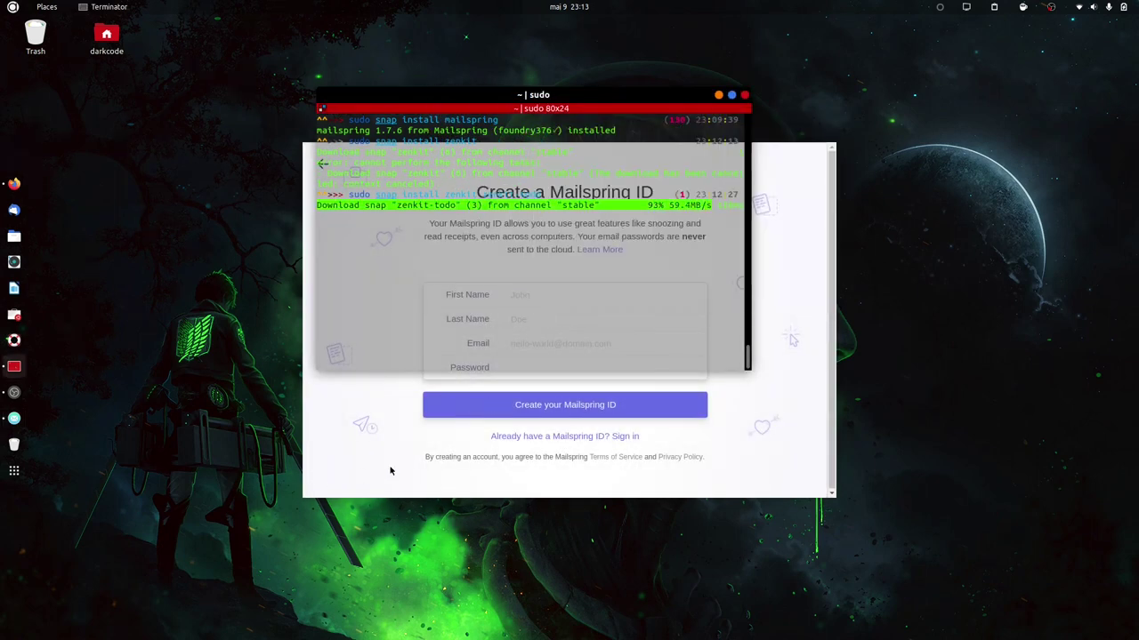
{"action": "left_click", "coordinate": [390, 471]}
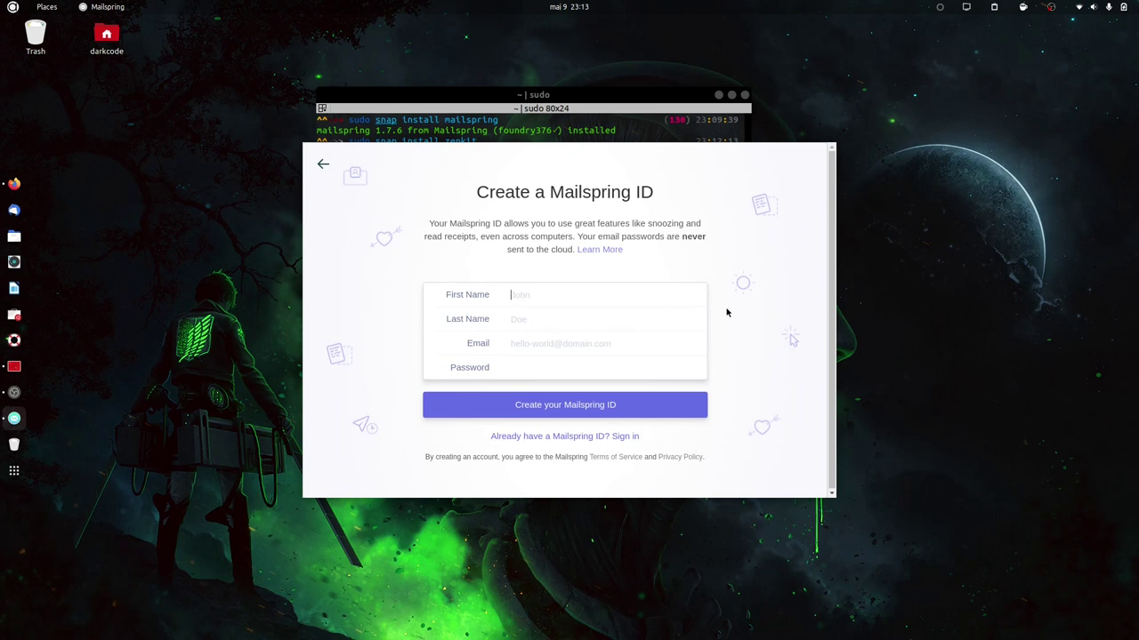
Sign in with the existing Mailspring ID credentials and choose to connect a Gmail account.
{"action": "left_click", "coordinate": [552, 436]}
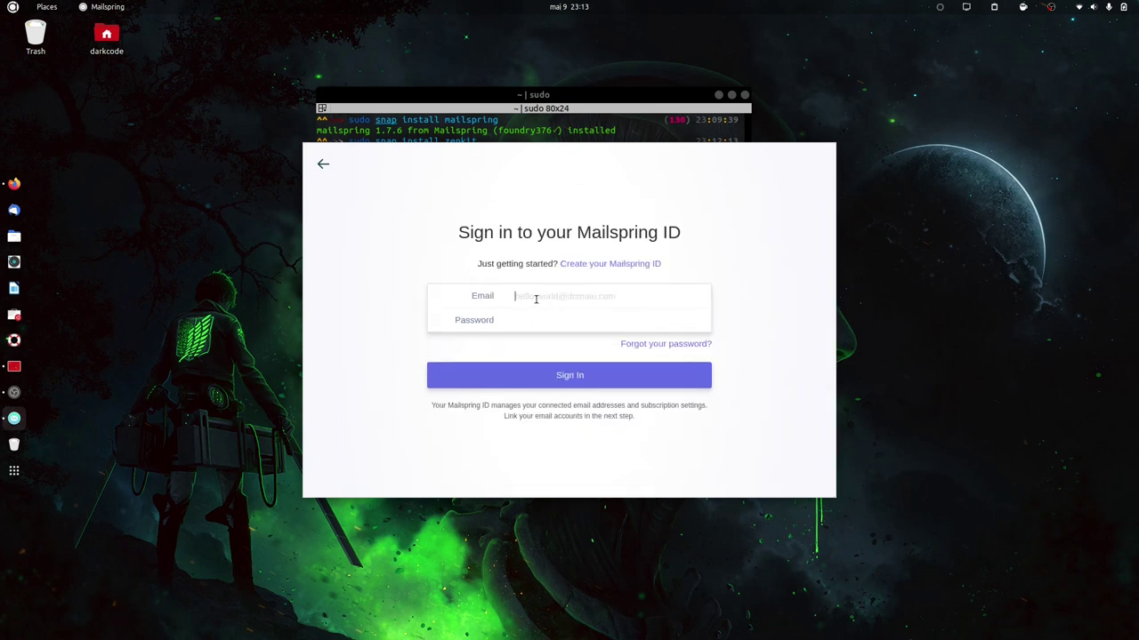
{"action": "key", "text": "ctrl+a"}
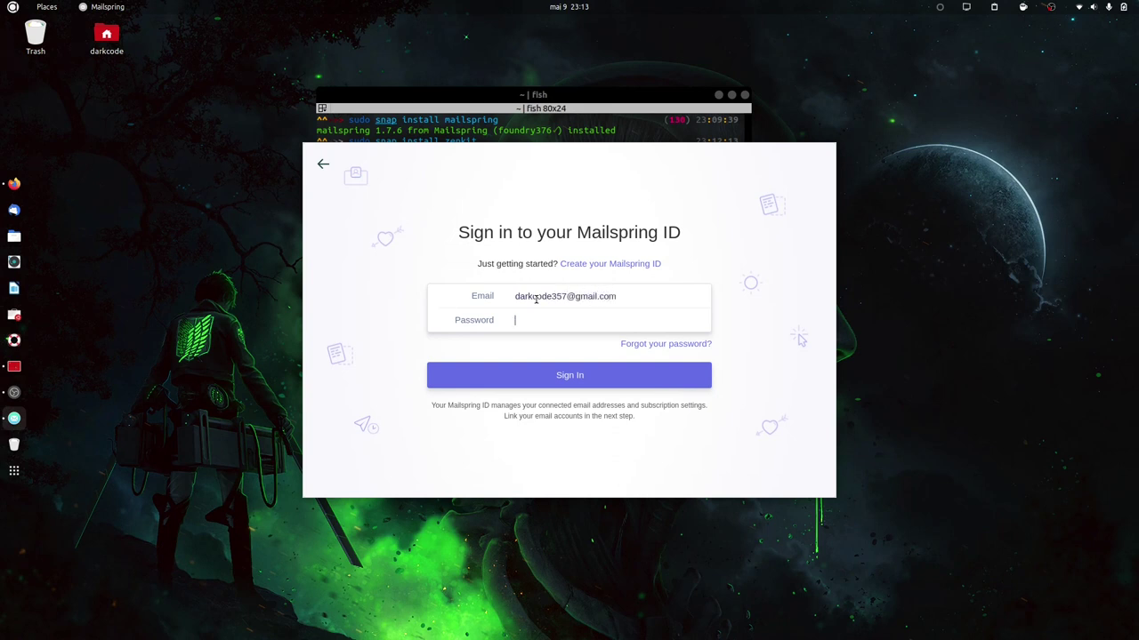
{"action": "key", "text": "ctrl+a"}
{"action": "key", "text": "BackSpace"}
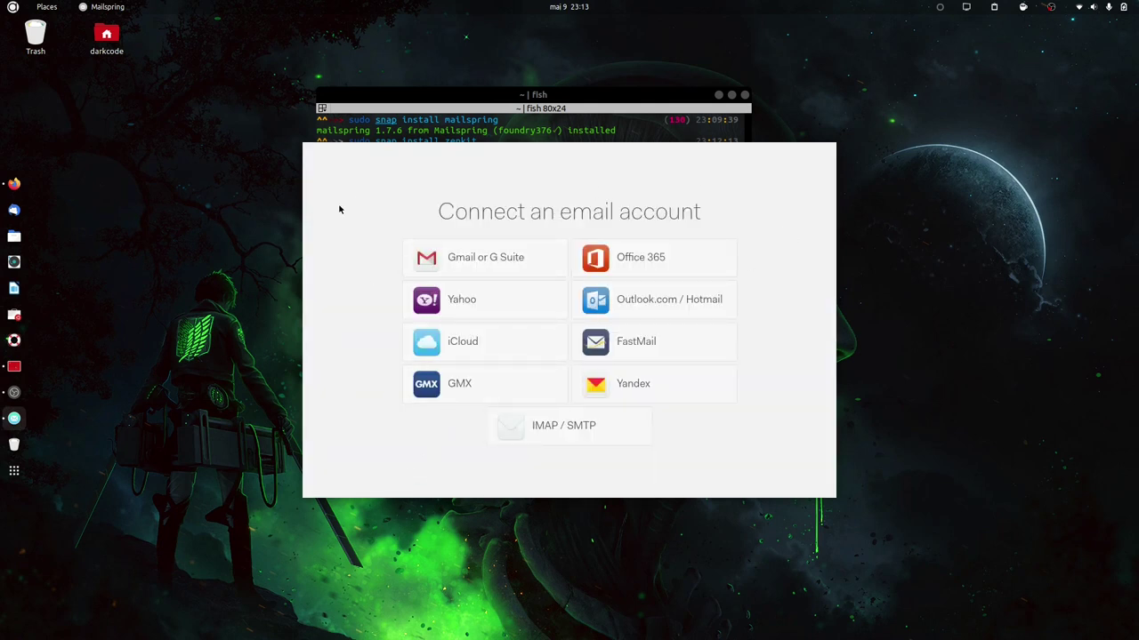
{"action": "left_click_drag", "start_coordinate": [464, 158], "coordinate": [666, 154]}
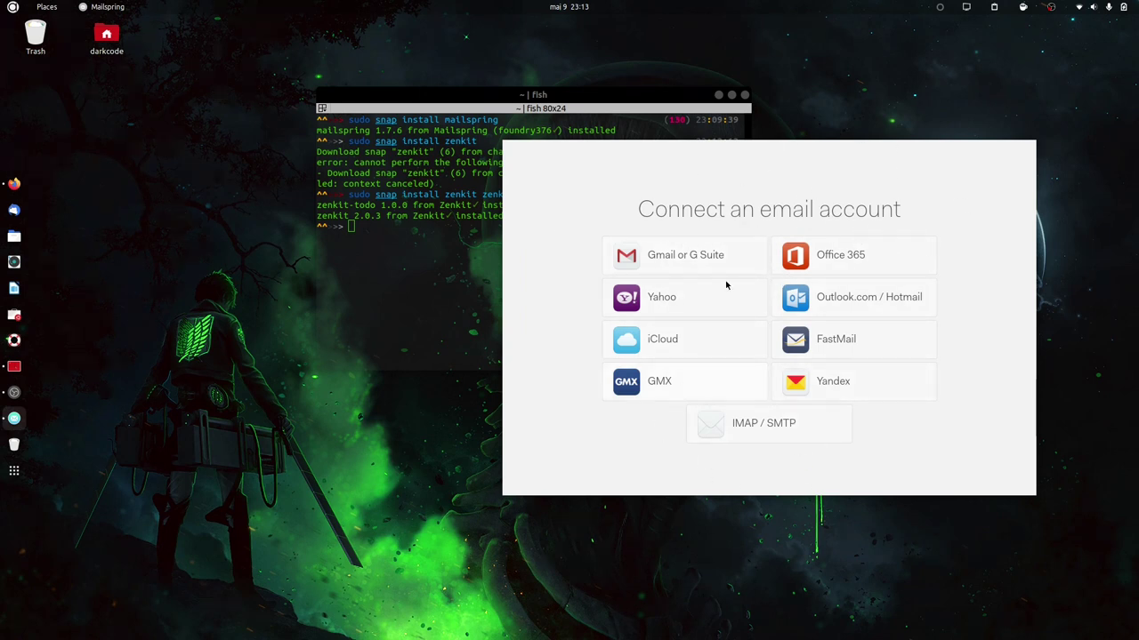
{"action": "left_click", "coordinate": [665, 255]}
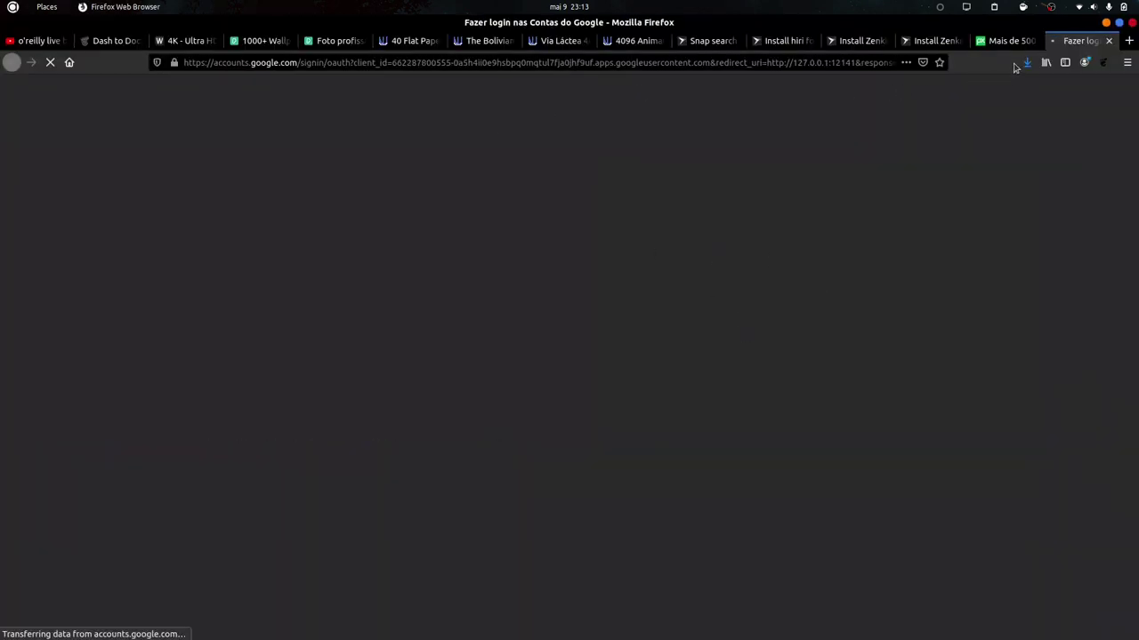
Enter the Gmail address and password on Google sign-in, declining Firefox's offer to save the login.
{"action": "left_click", "coordinate": [803, 65]}
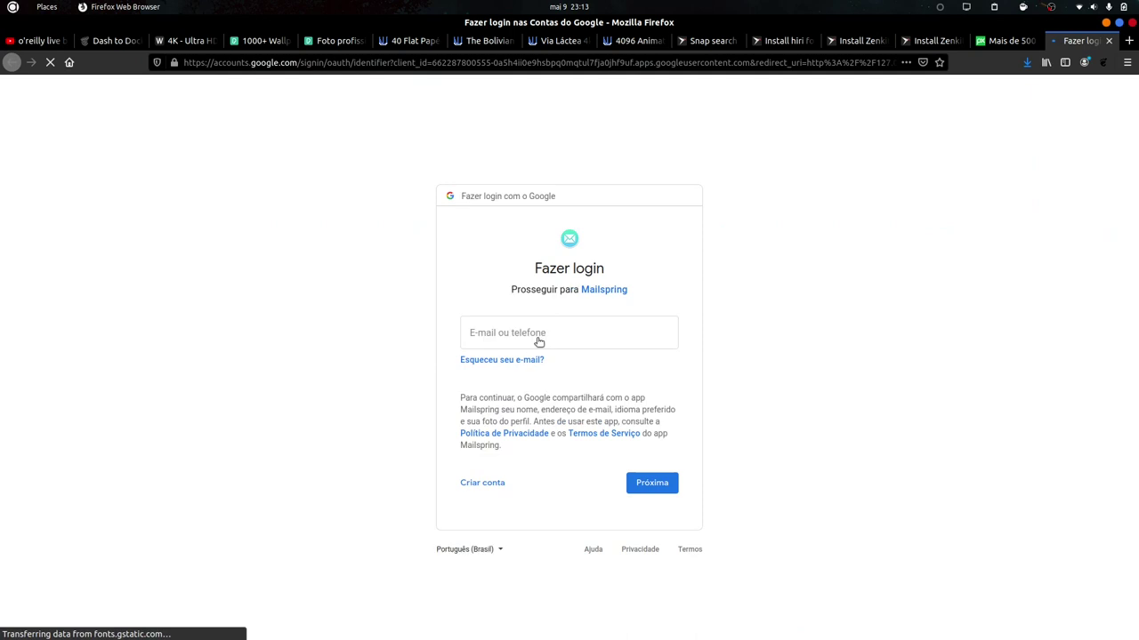
{"action": "left_click", "coordinate": [542, 329]}
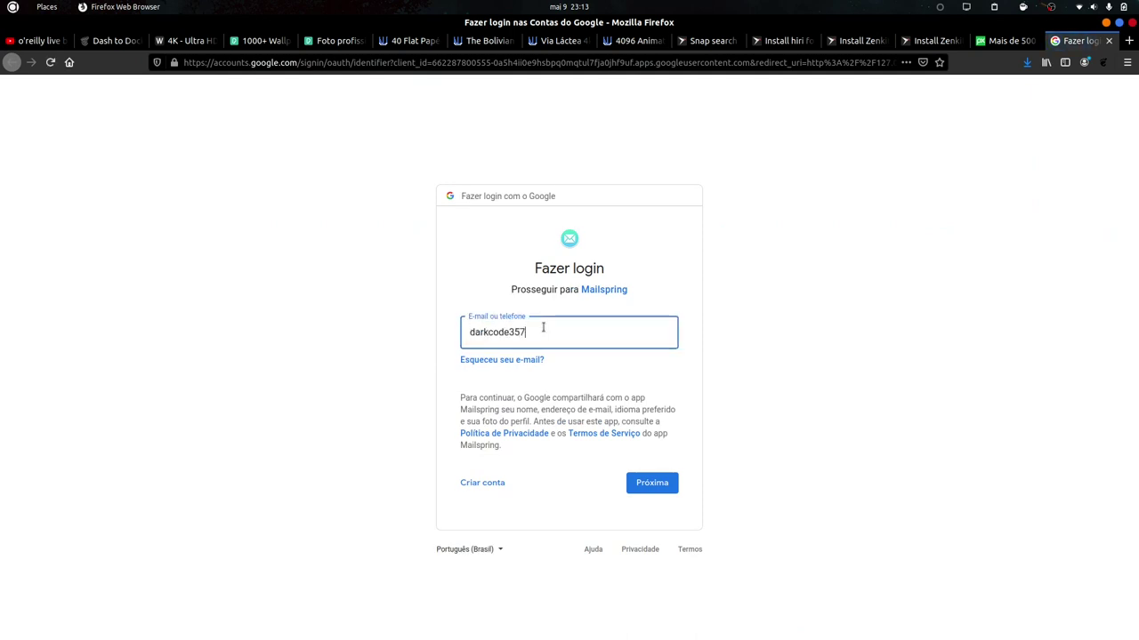
{"action": "key", "text": "Return"}
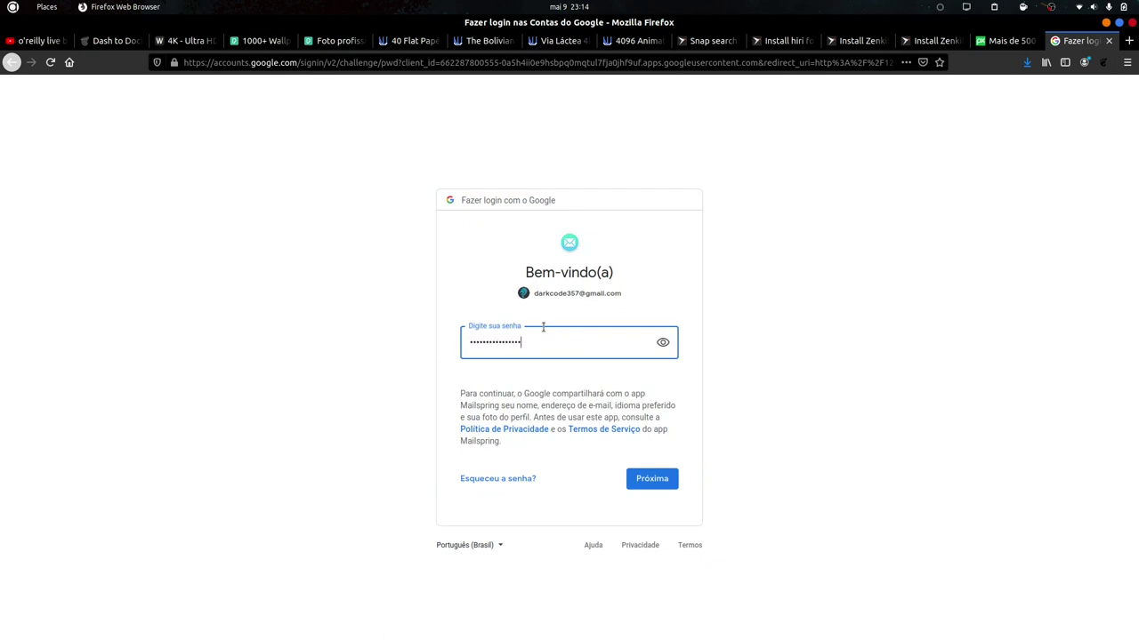
{"action": "key", "text": "Return"}
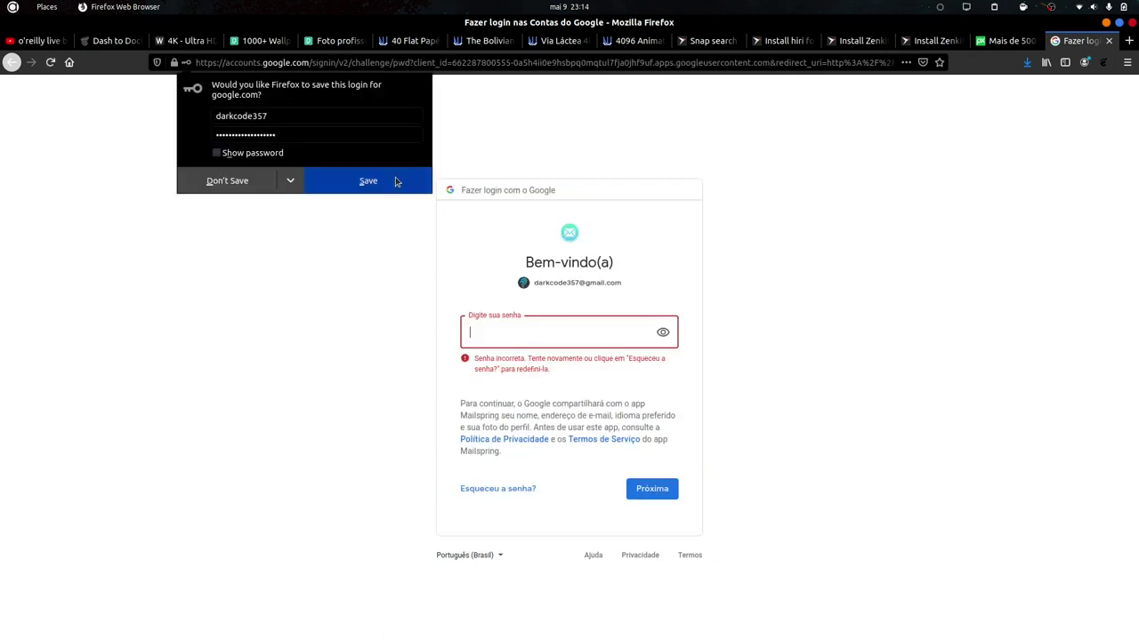
{"action": "left_click", "coordinate": [256, 181]}
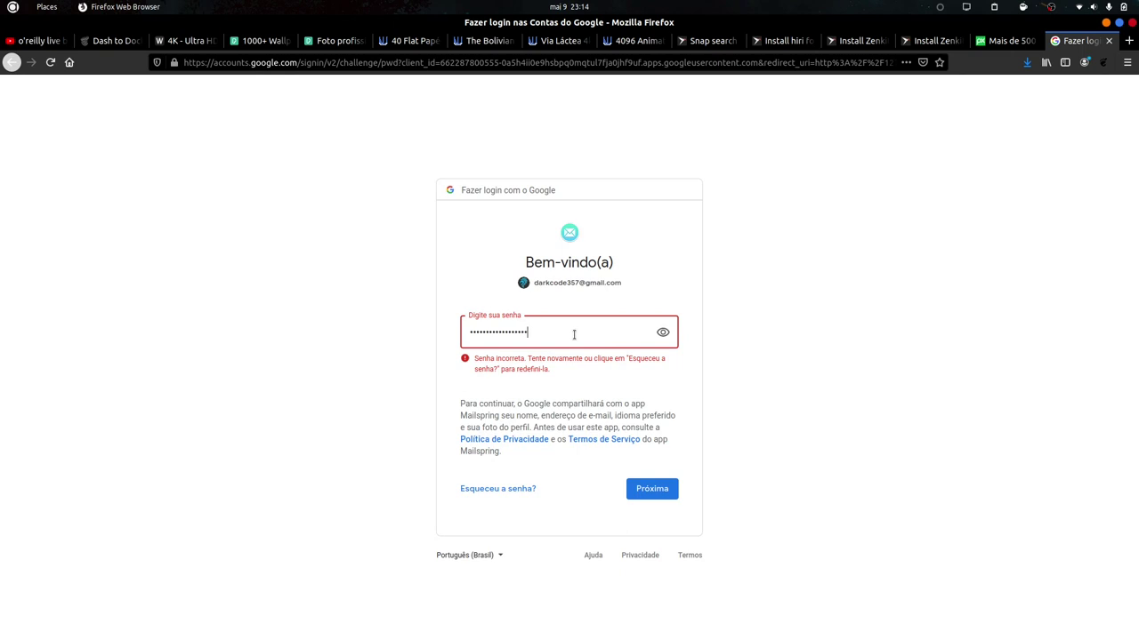
{"action": "key", "text": "Return"}
{"action": "left_click", "coordinate": [236, 179]}
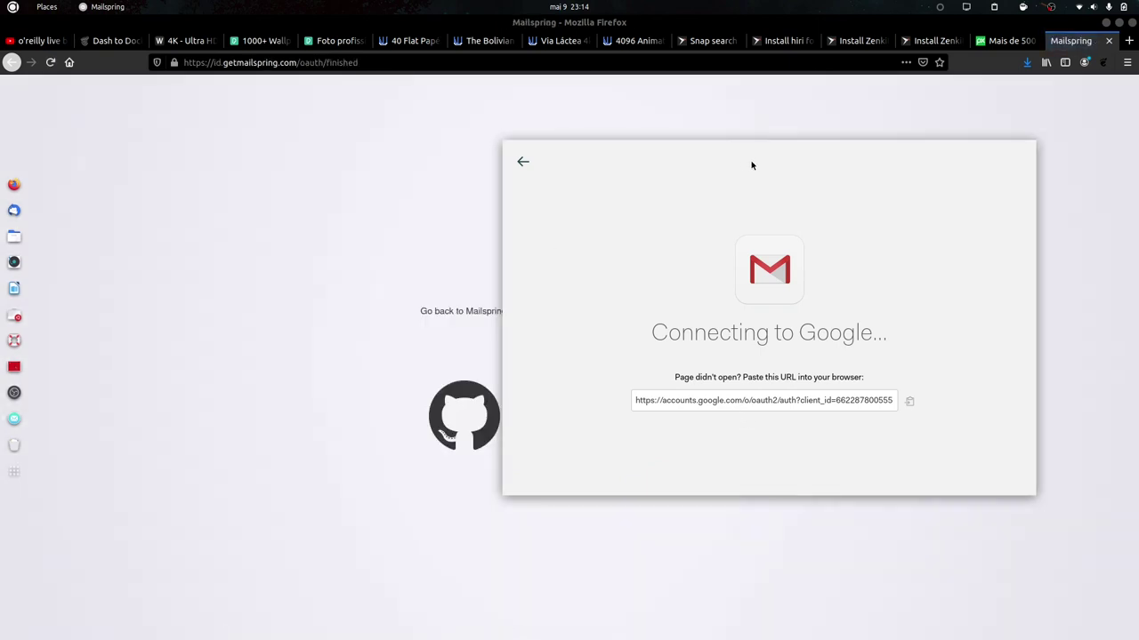
Return to Mailspring and choose the reading pane layout and the Gmail shortcut set.
{"action": "left_click", "coordinate": [435, 356]}
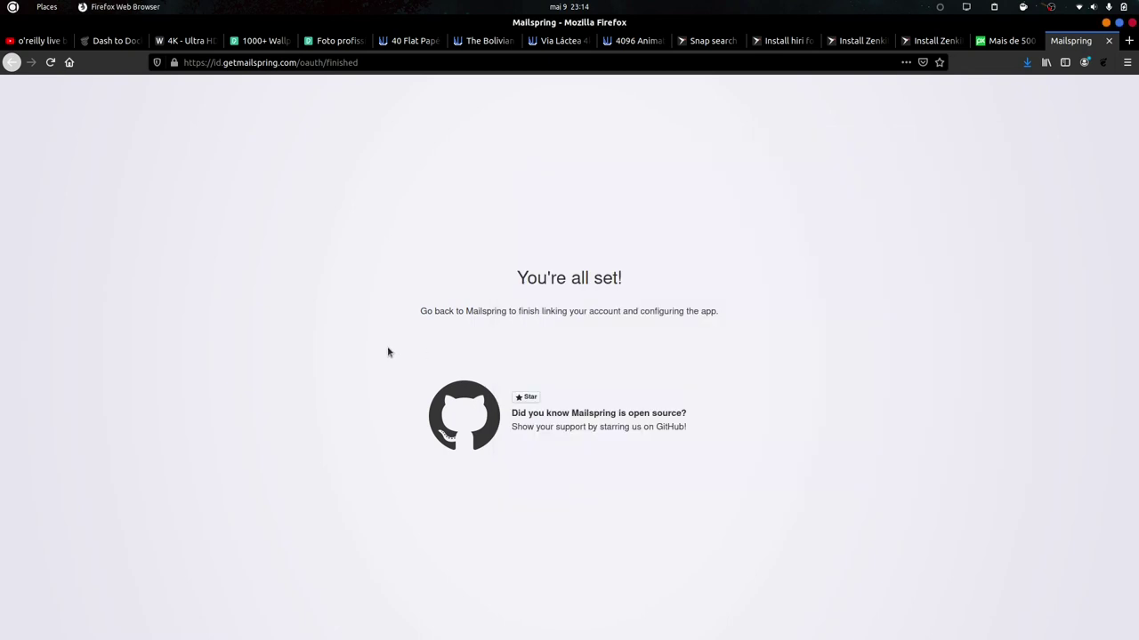
{"action": "left_click", "coordinate": [1105, 23]}
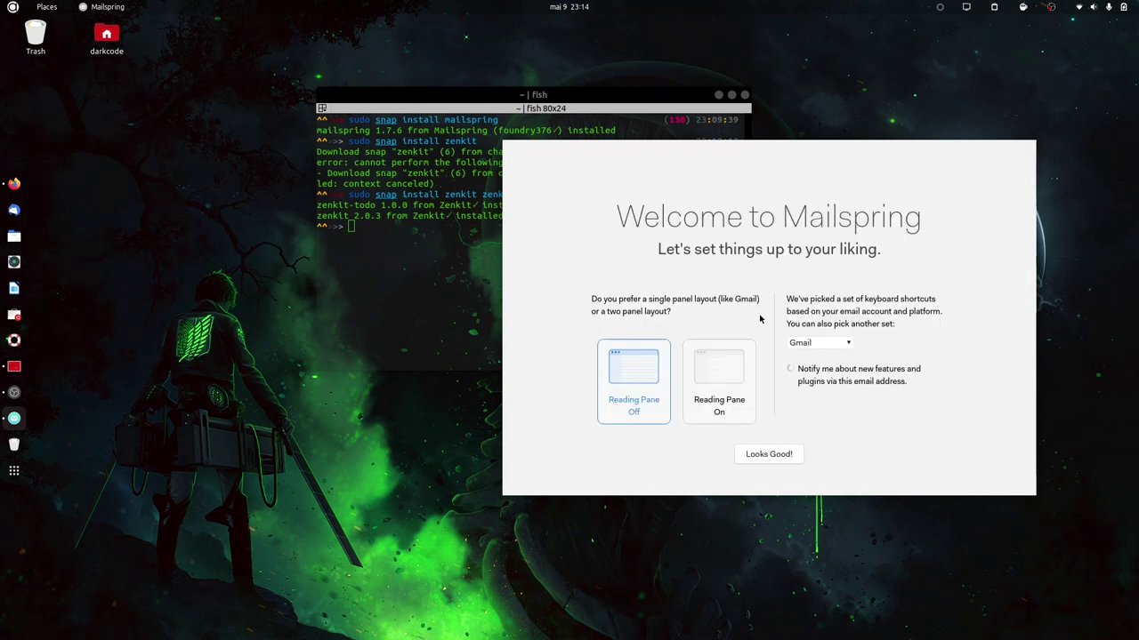
{"action": "left_click", "coordinate": [721, 372]}
{"action": "left_click", "coordinate": [650, 400]}
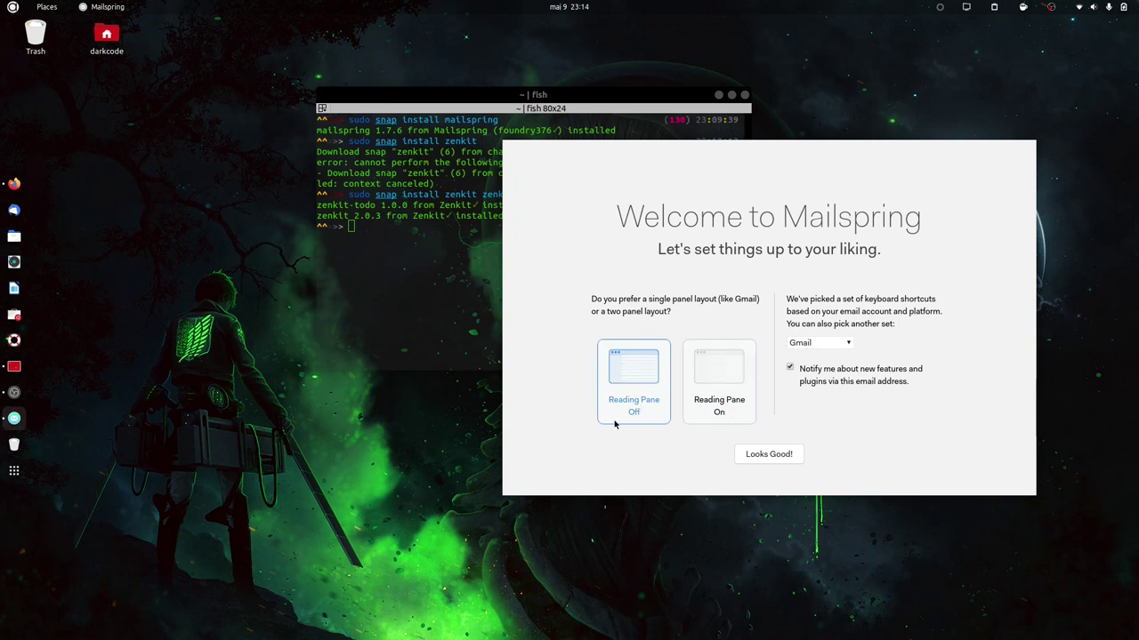
{"action": "left_click", "coordinate": [717, 374]}
{"action": "left_click", "coordinate": [810, 345]}
{"action": "left_click", "coordinate": [808, 347]}
Confirm the choices with Looks Good!, finish setup, and dismiss the search tip over the inbox.
{"action": "left_click", "coordinate": [770, 456]}
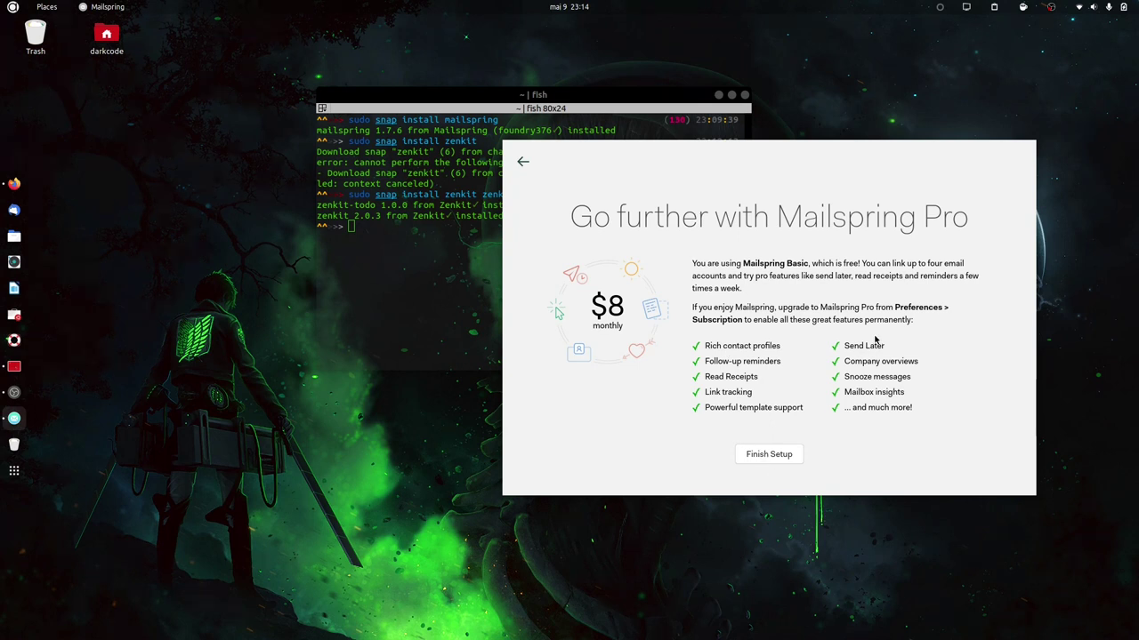
{"action": "left_click", "coordinate": [783, 456]}
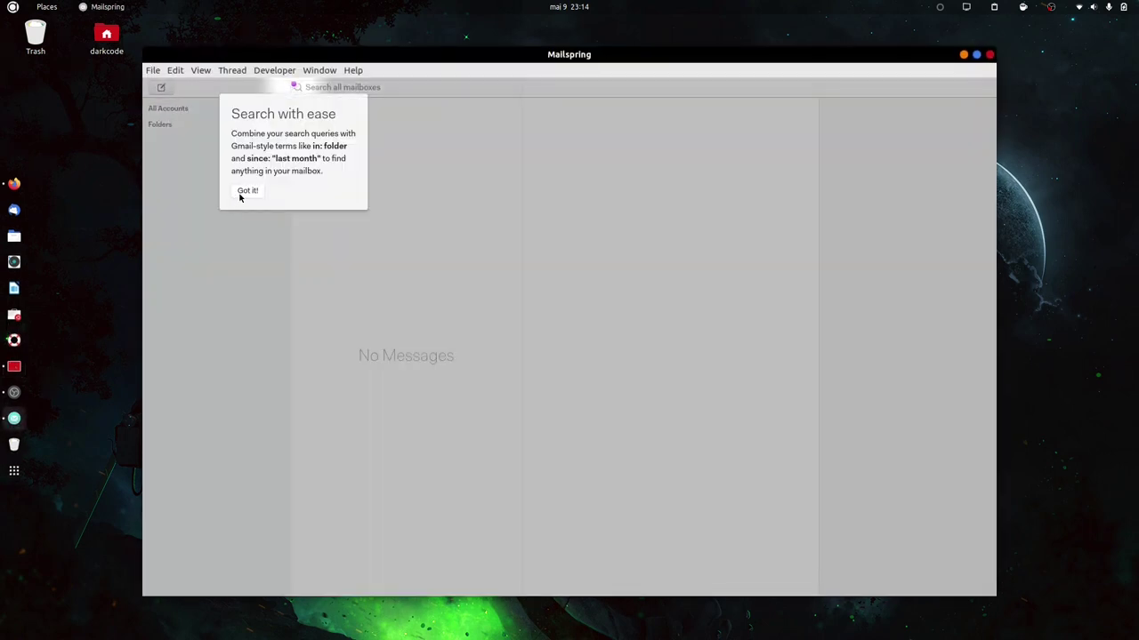
{"action": "left_click", "coordinate": [246, 191]}
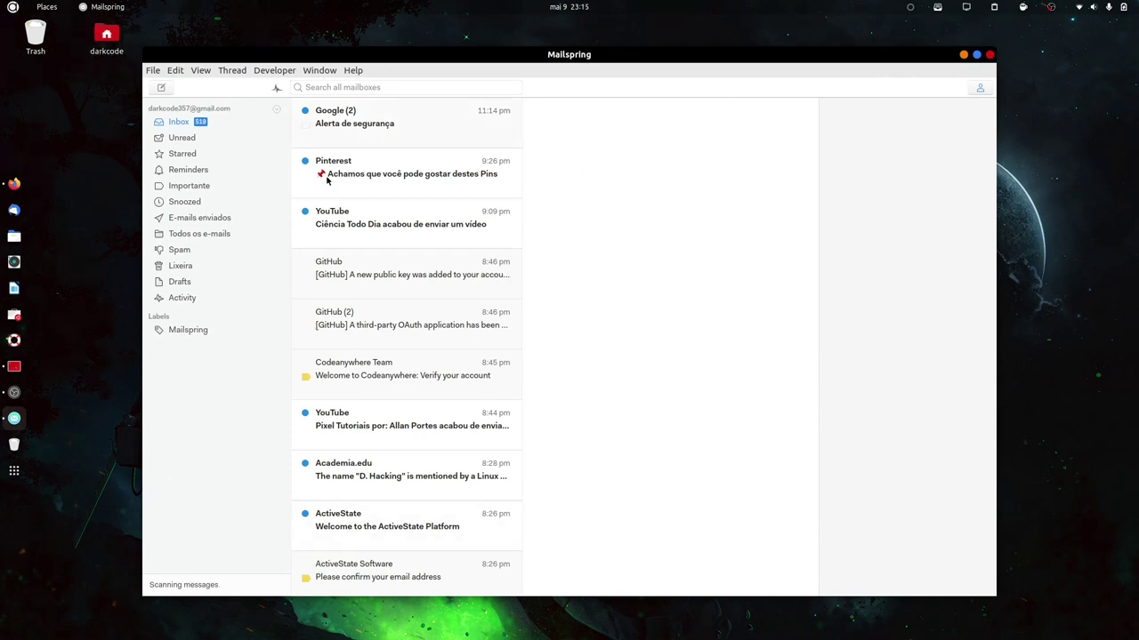
Search Activities for an e-mail app and launch Thunderbird Mail.
{"action": "key", "text": "super"}
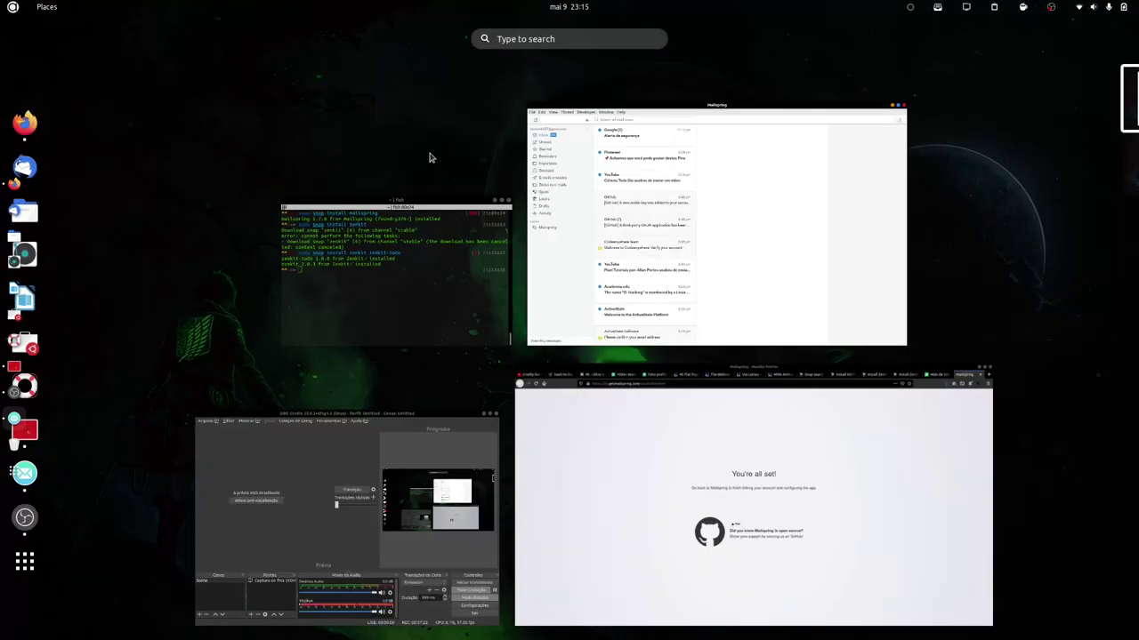
{"action": "type", "text": "bl"}
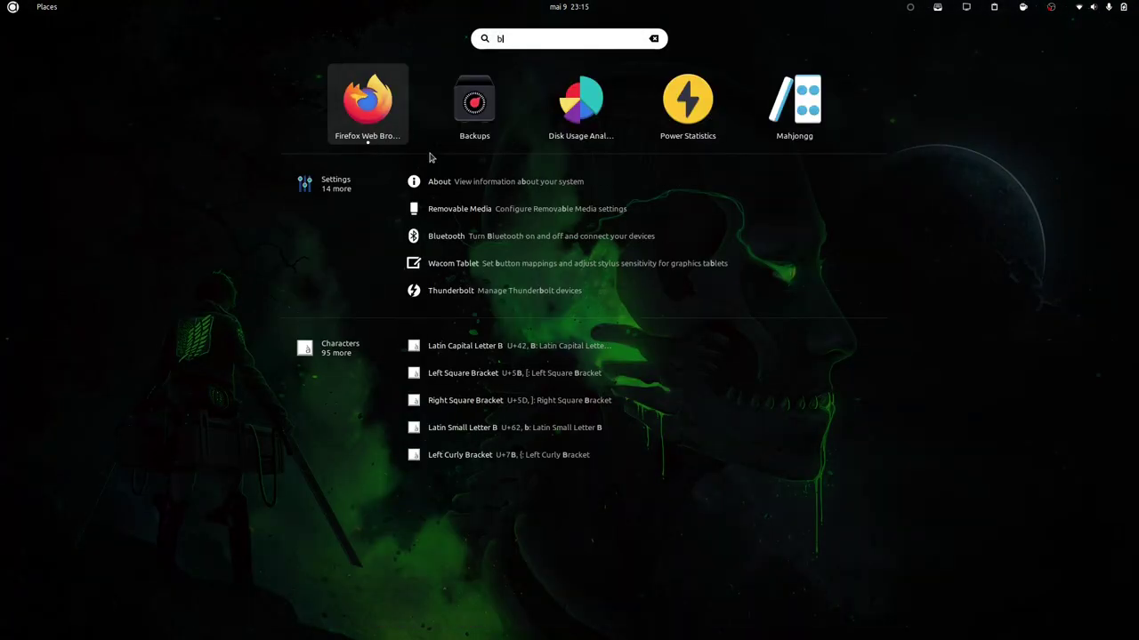
{"action": "key", "text": "BackSpace"}
{"action": "key", "text": "BackSpace"}
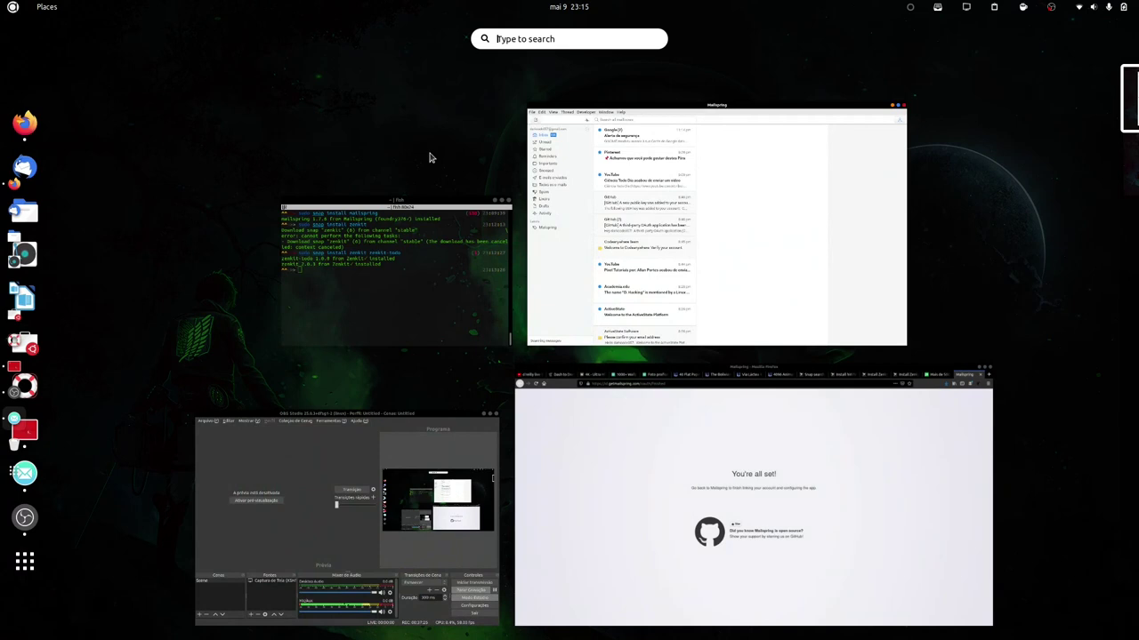
{"action": "type", "text": "b"}
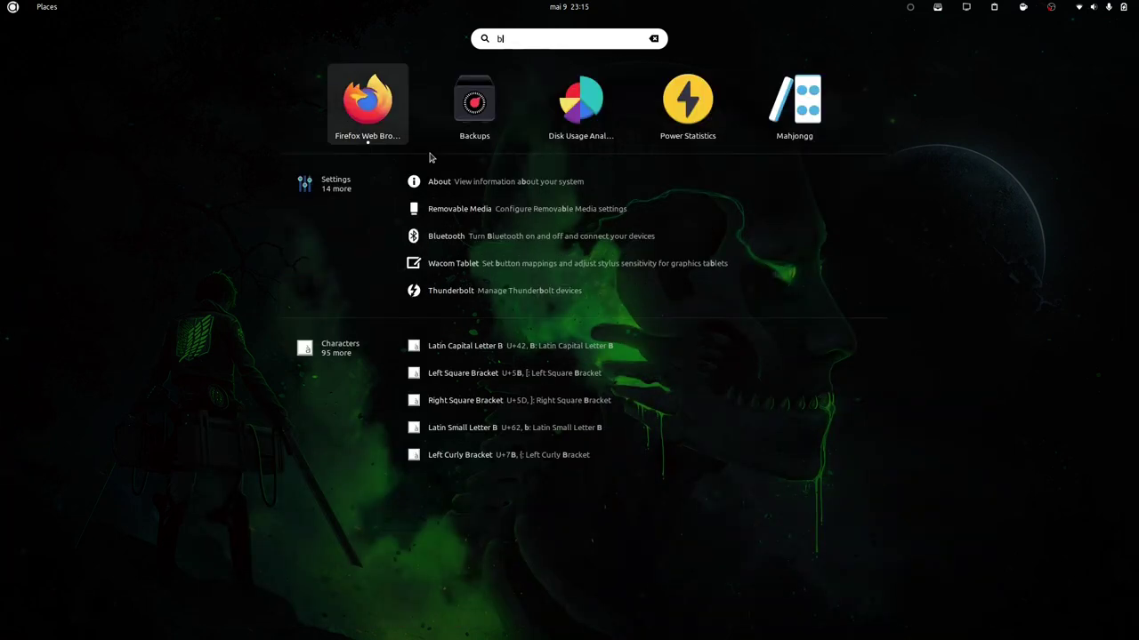
{"action": "type", "text": "ul"}
{"action": "key", "text": "BackSpace"}
{"action": "key", "text": "BackSpace"}
{"action": "type", "text": "e-maiil"}
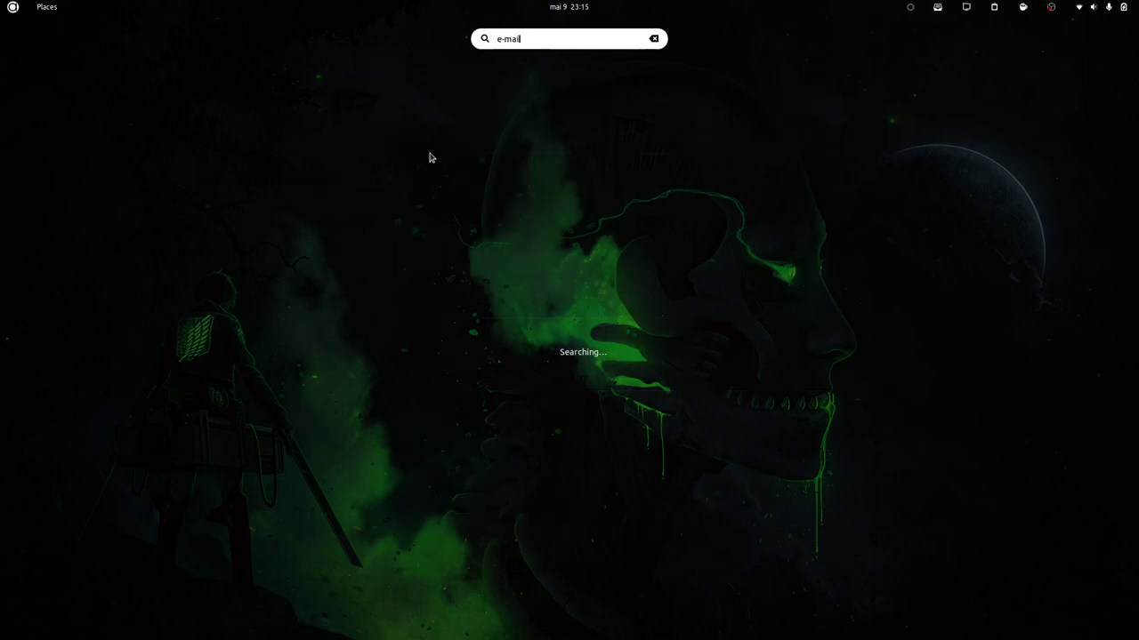
{"action": "key", "text": "BackSpace"}
{"action": "key", "text": "BackSpace"}
{"action": "type", "text": "l"}
{"action": "key", "text": "Right"}
{"action": "key", "text": "Right"}
{"action": "key", "text": "Right"}
{"action": "key", "text": "Right"}
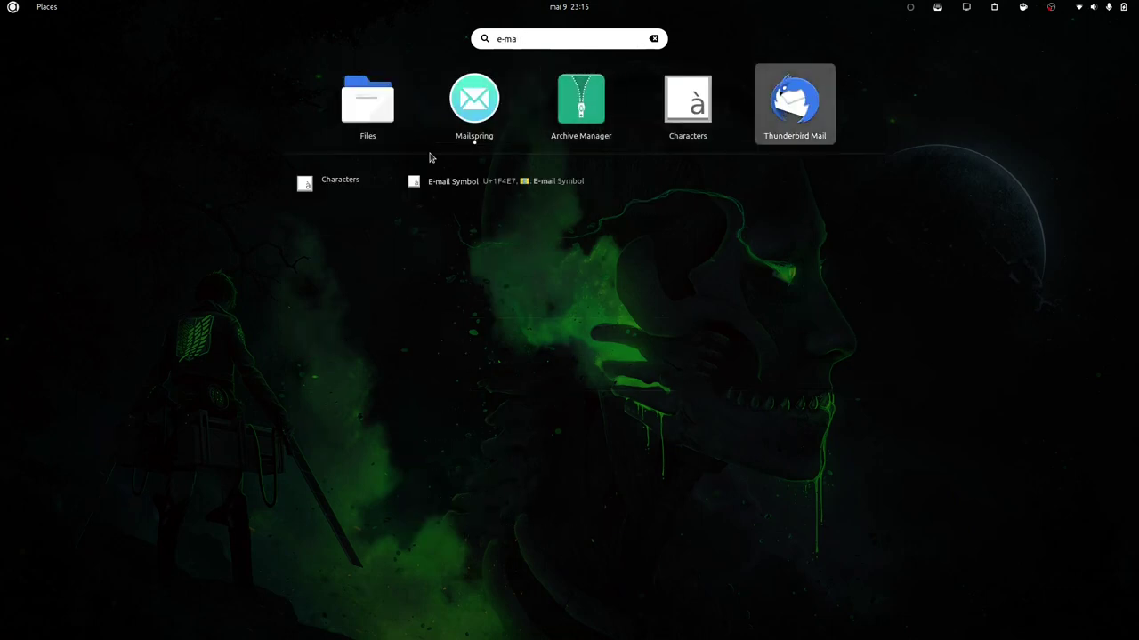
{"action": "key", "text": "Return"}
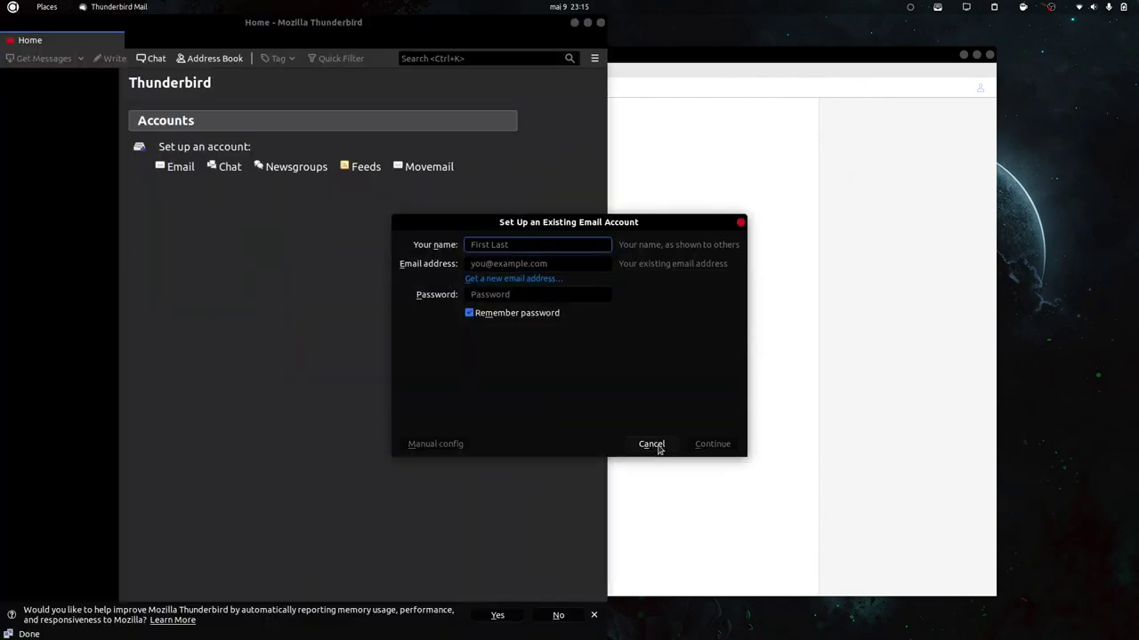
{"action": "left_click", "coordinate": [656, 444]}
{"action": "left_click_drag", "start_coordinate": [304, 23], "coordinate": [597, 23]}
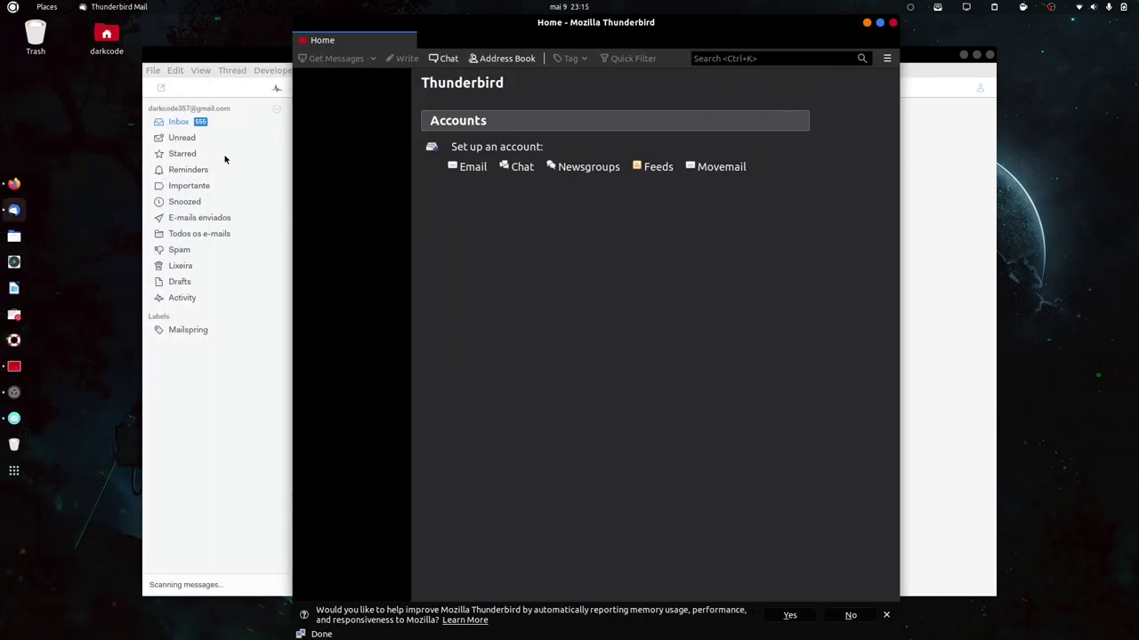
{"action": "left_click", "coordinate": [893, 23]}
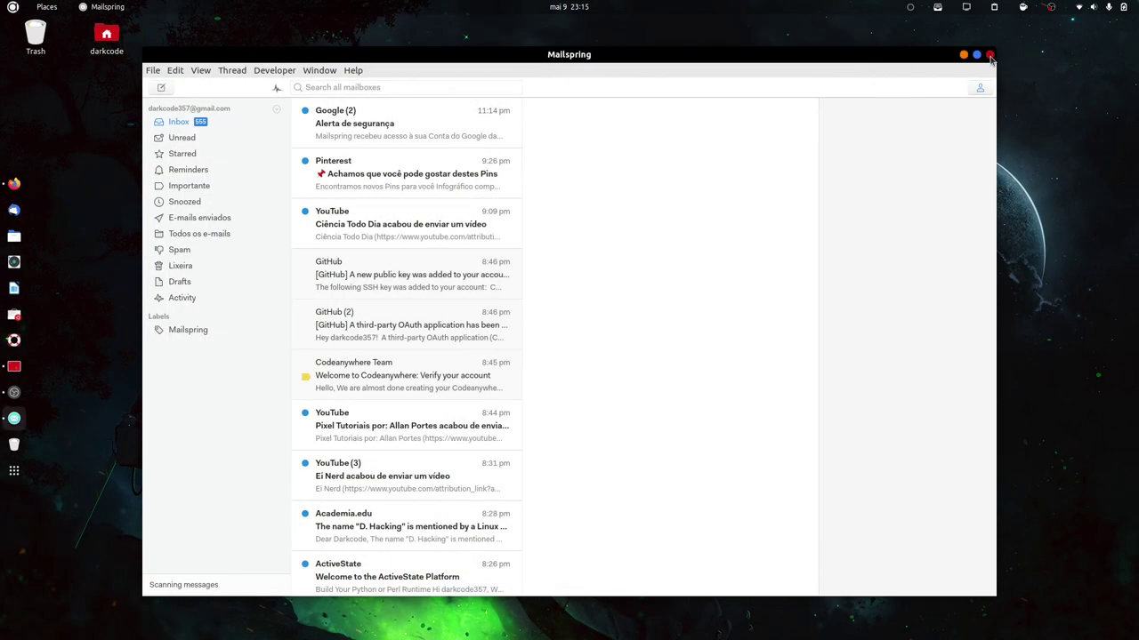
{"action": "left_click", "coordinate": [990, 55]}
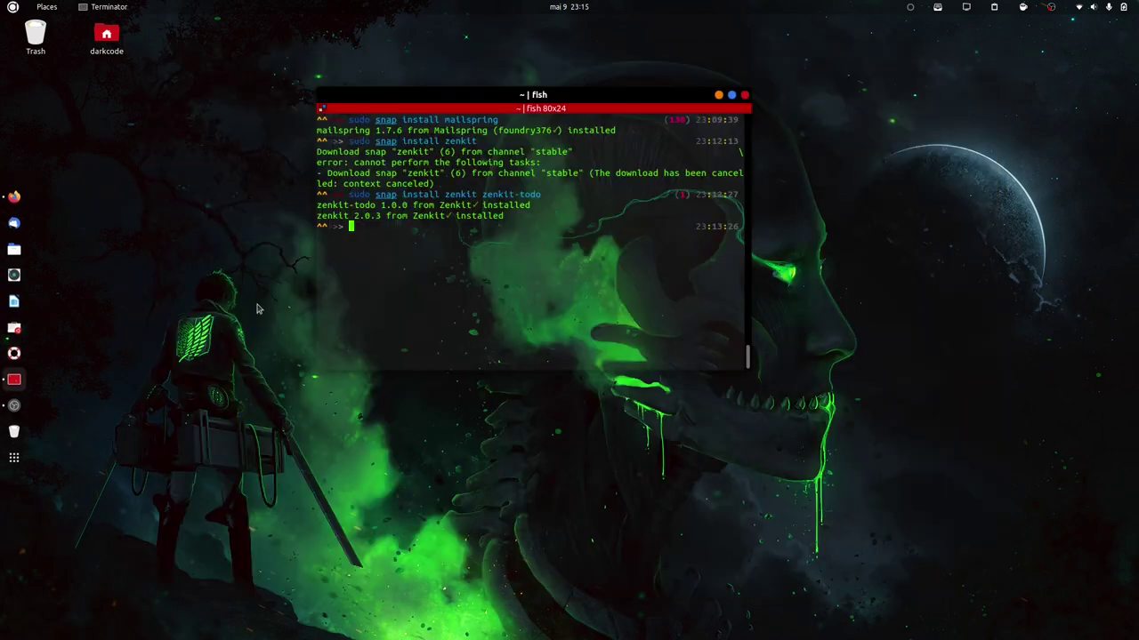
Search Activities for 'zen' and launch the Zenkit app.
{"action": "key", "text": "super"}
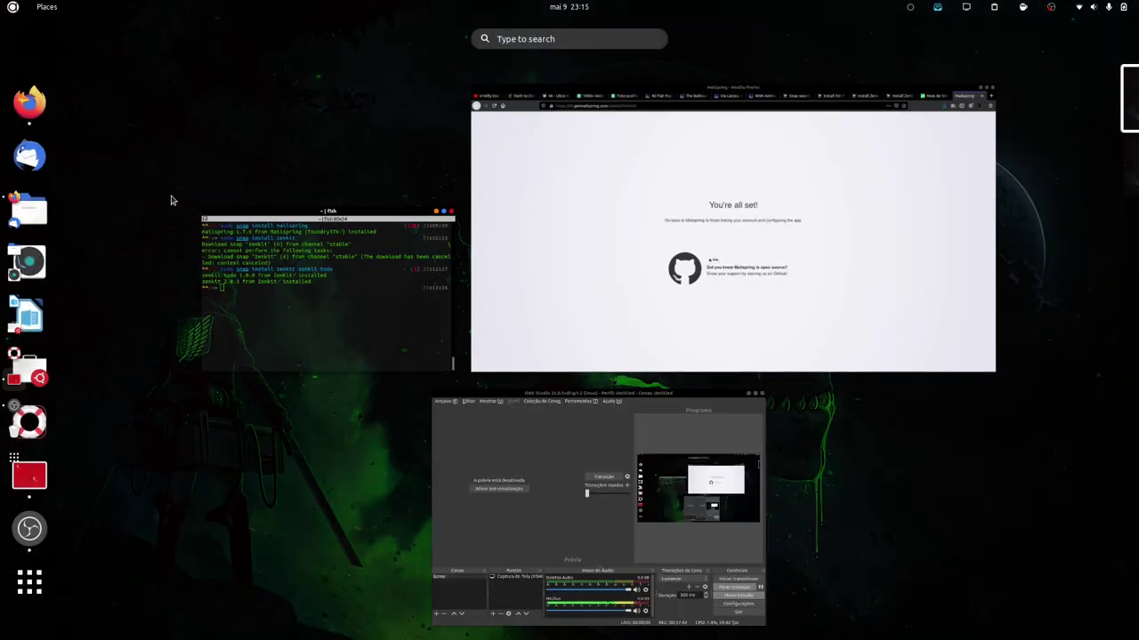
{"action": "type", "text": "tw"}
{"action": "key", "text": "Escape"}
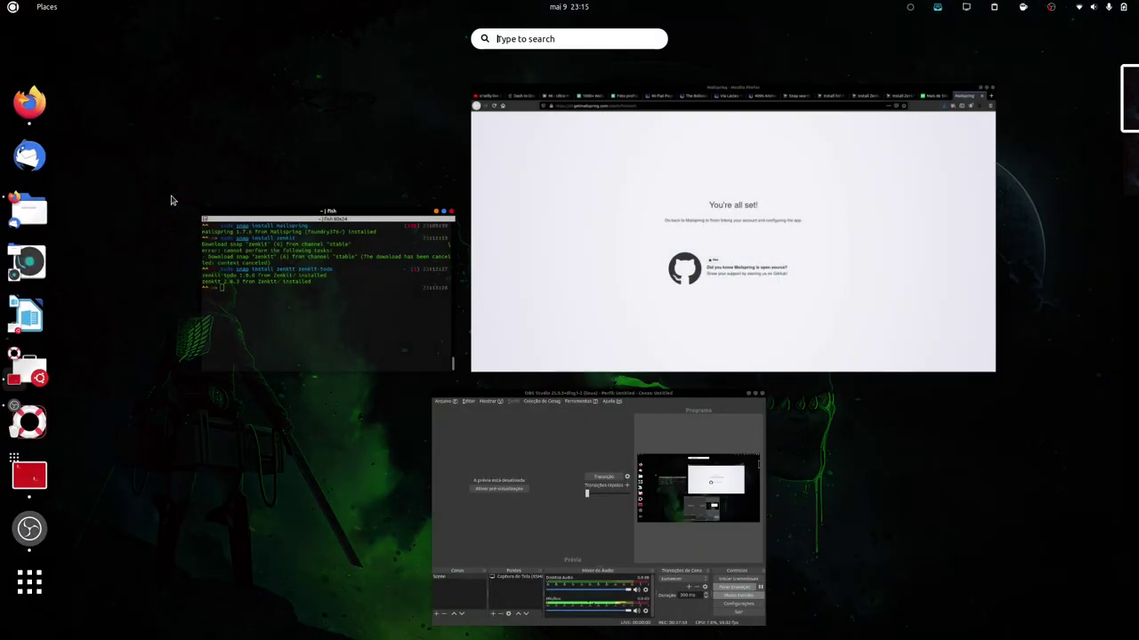
{"action": "type", "text": "zen"}
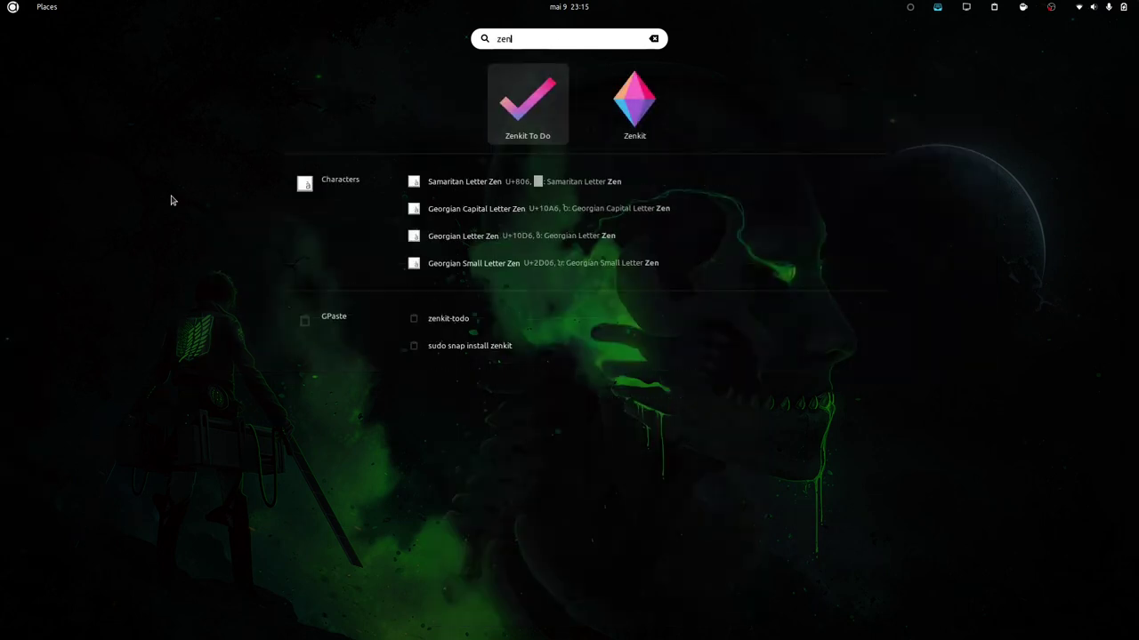
{"action": "key", "text": "Right"}
{"action": "key", "text": "Return"}
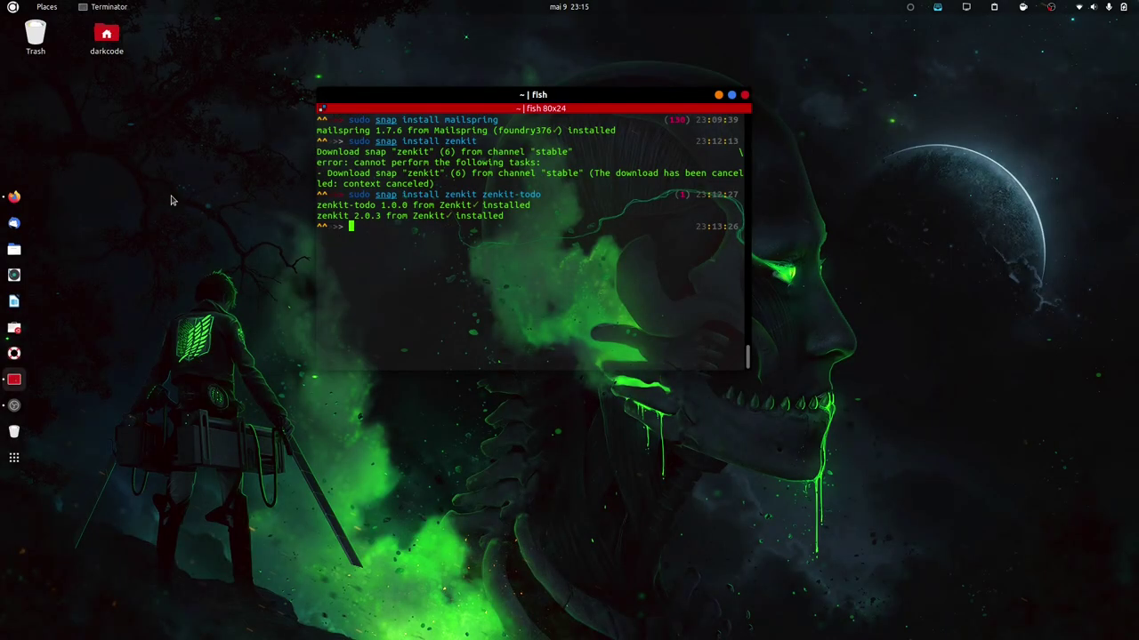
Search 'zen' again and launch Zenkit To Do.
{"action": "key", "text": "super"}
{"action": "type", "text": "zenk"}
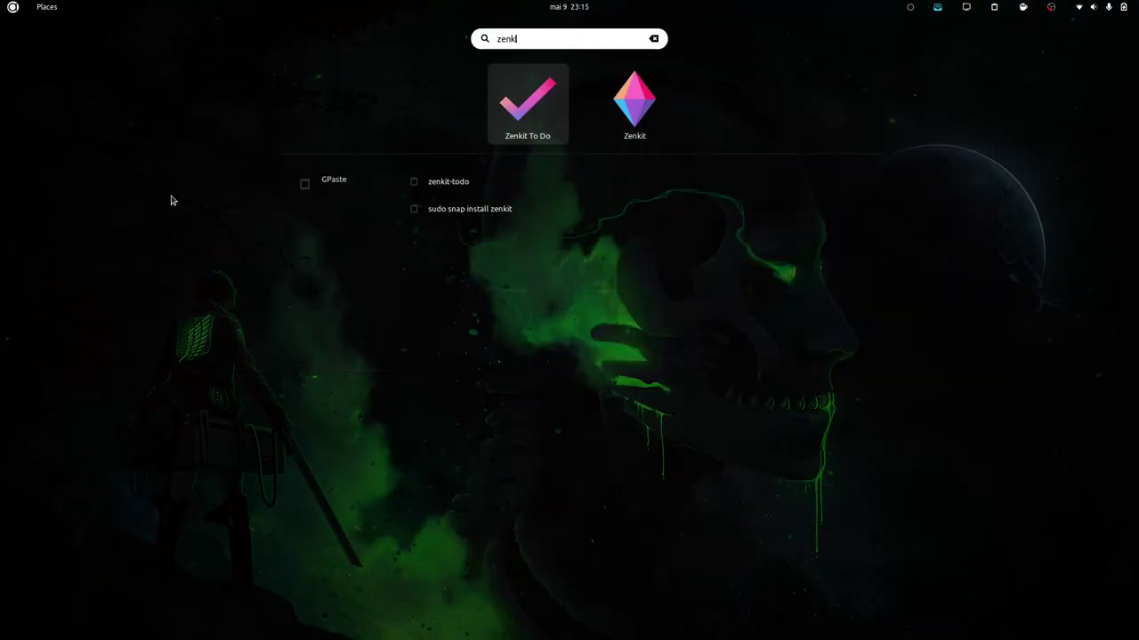
{"action": "key", "text": "Return"}
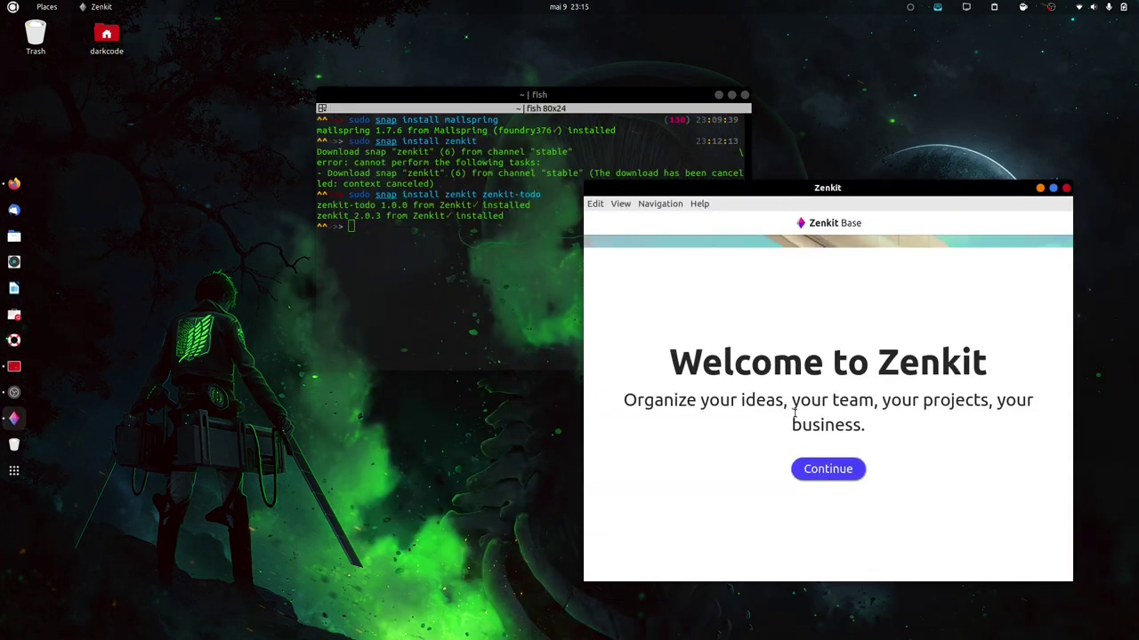
Pass the Zenkit welcome screen and try logging in with e-mail and password.
{"action": "left_click", "coordinate": [822, 468]}
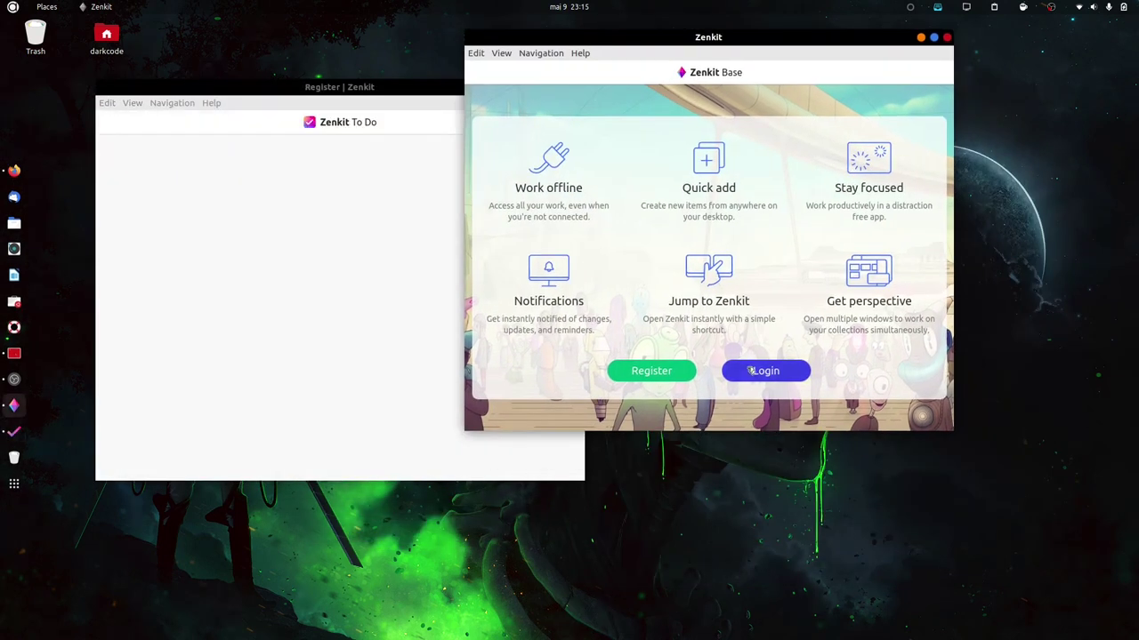
{"action": "left_click", "coordinate": [753, 370]}
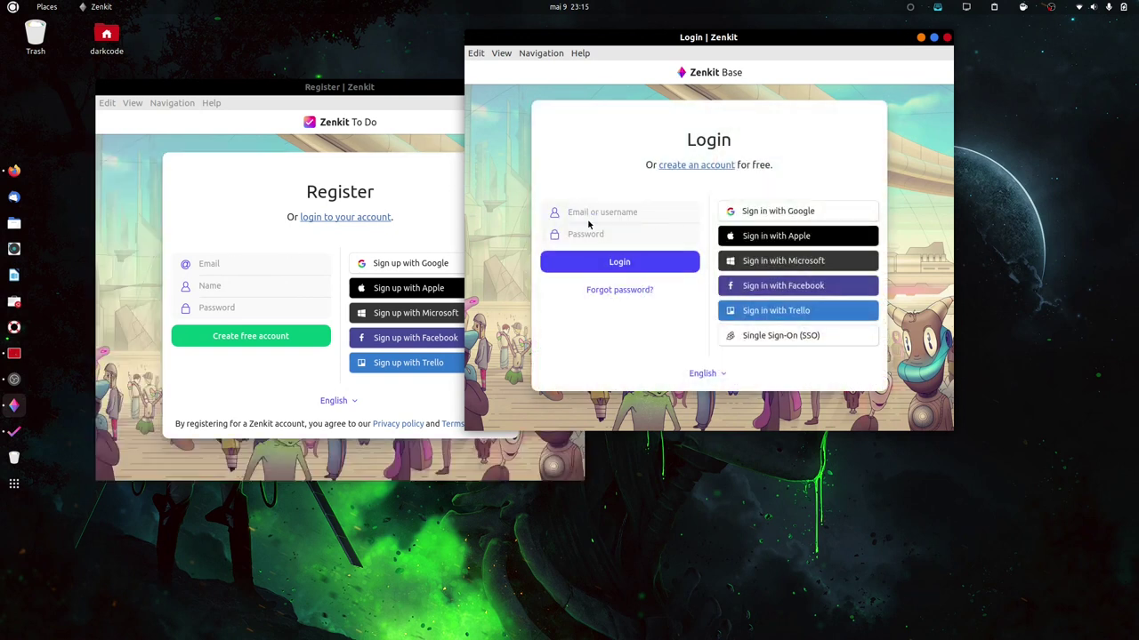
{"action": "type", "text": "darkco"}
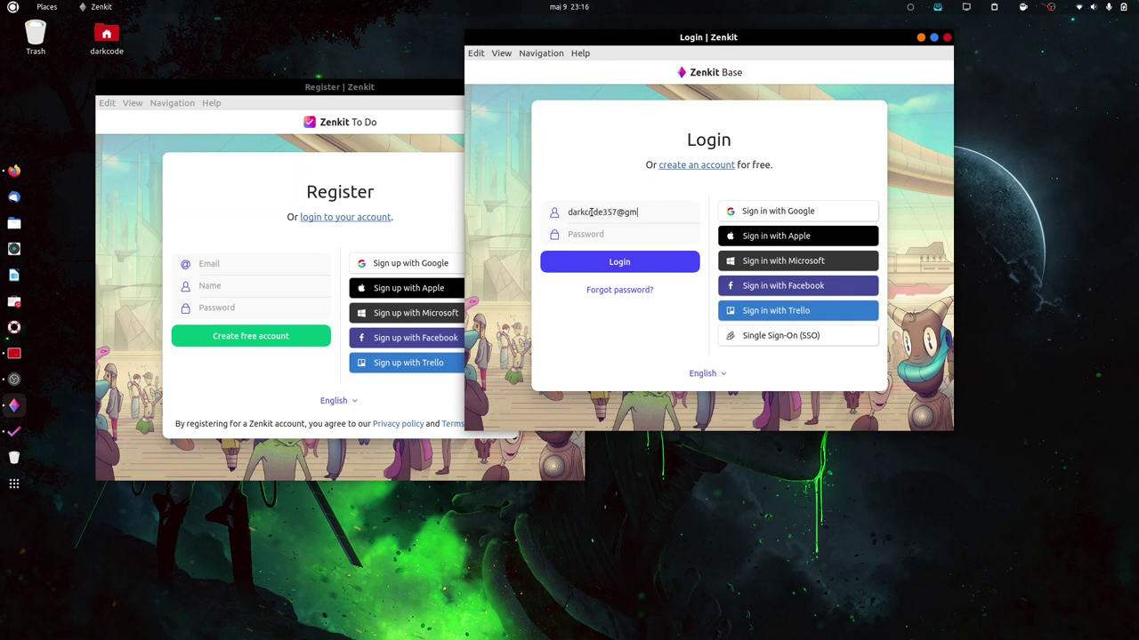
{"action": "type", "text": "d"}
{"action": "key", "text": "Return"}
After the login is rejected, sign in to Zenkit with Google instead.
{"action": "left_click", "coordinate": [350, 400]}
{"action": "left_click", "coordinate": [406, 398]}
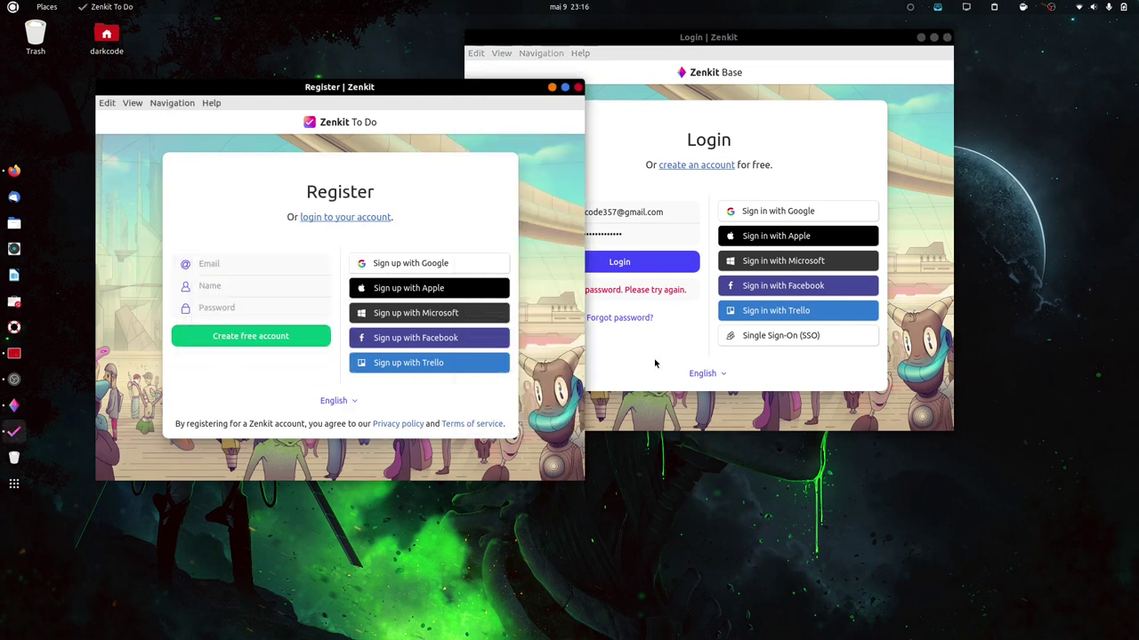
{"action": "left_click", "coordinate": [628, 365]}
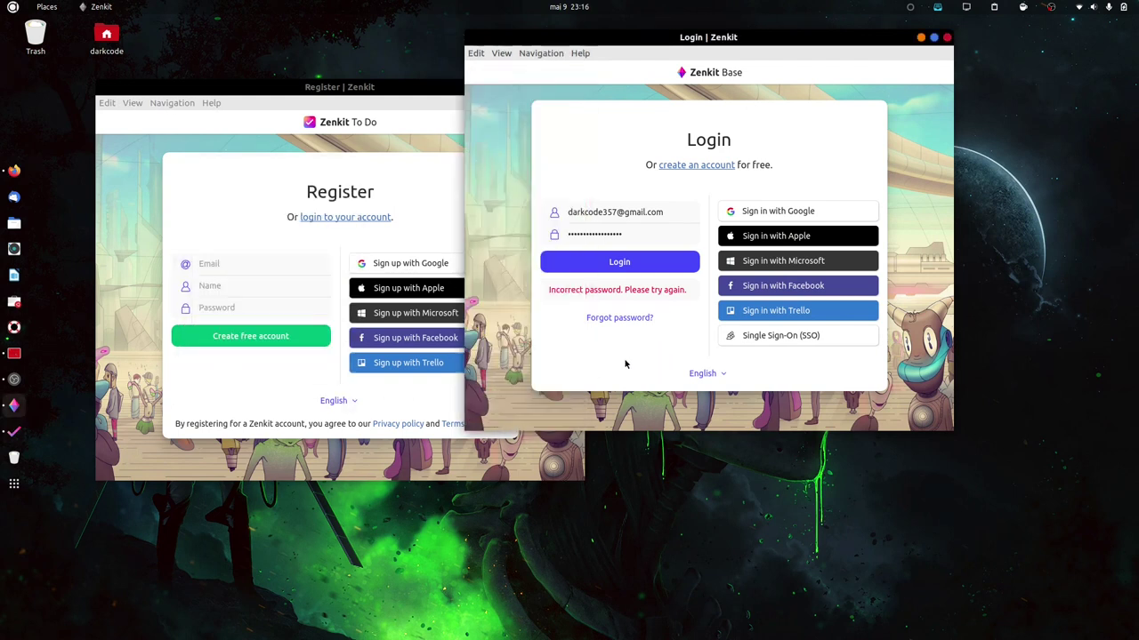
{"action": "left_click", "coordinate": [750, 211]}
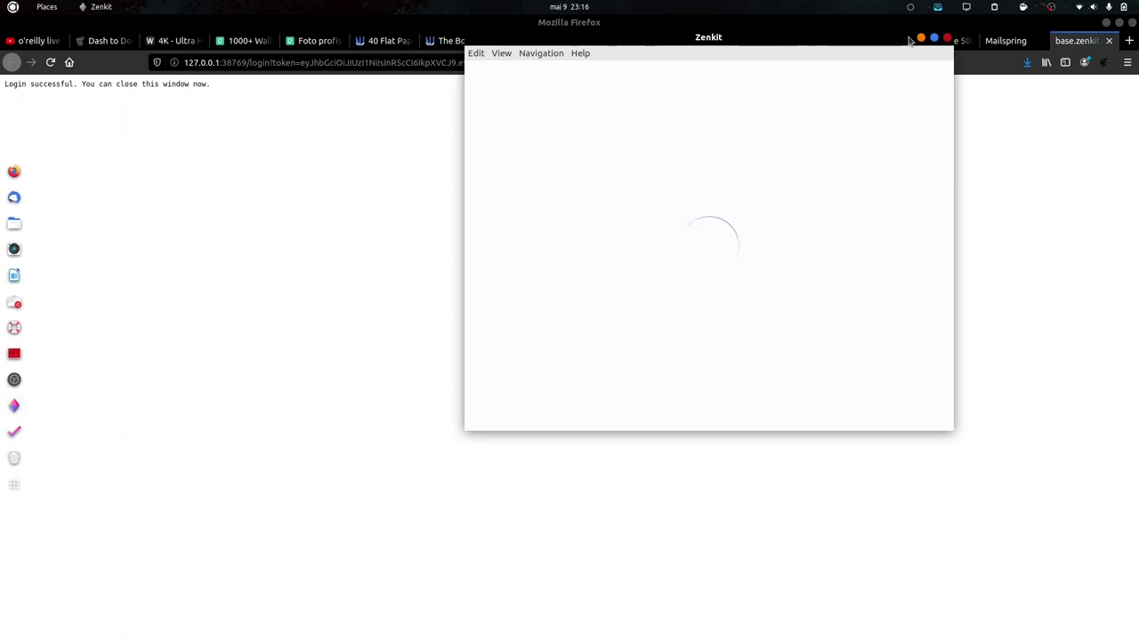
Move Zenkit aside, sign Zenkit To Do in with Google, then close Zenkit To Do.
{"action": "left_click", "coordinate": [1105, 22]}
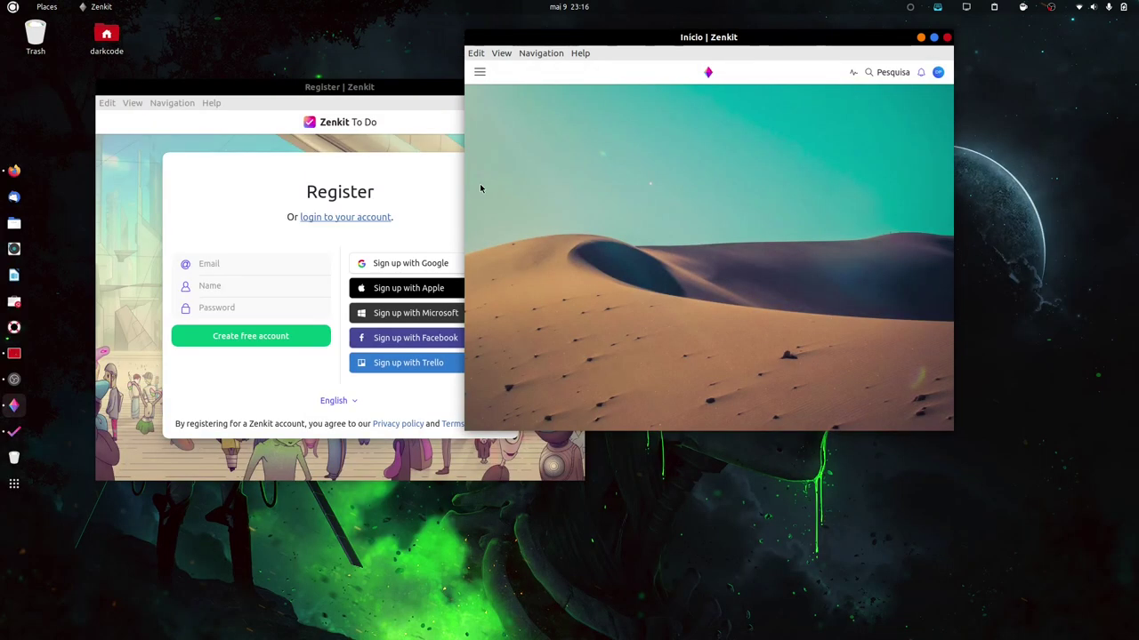
{"action": "left_click_drag", "start_coordinate": [789, 33], "coordinate": [938, 46]}
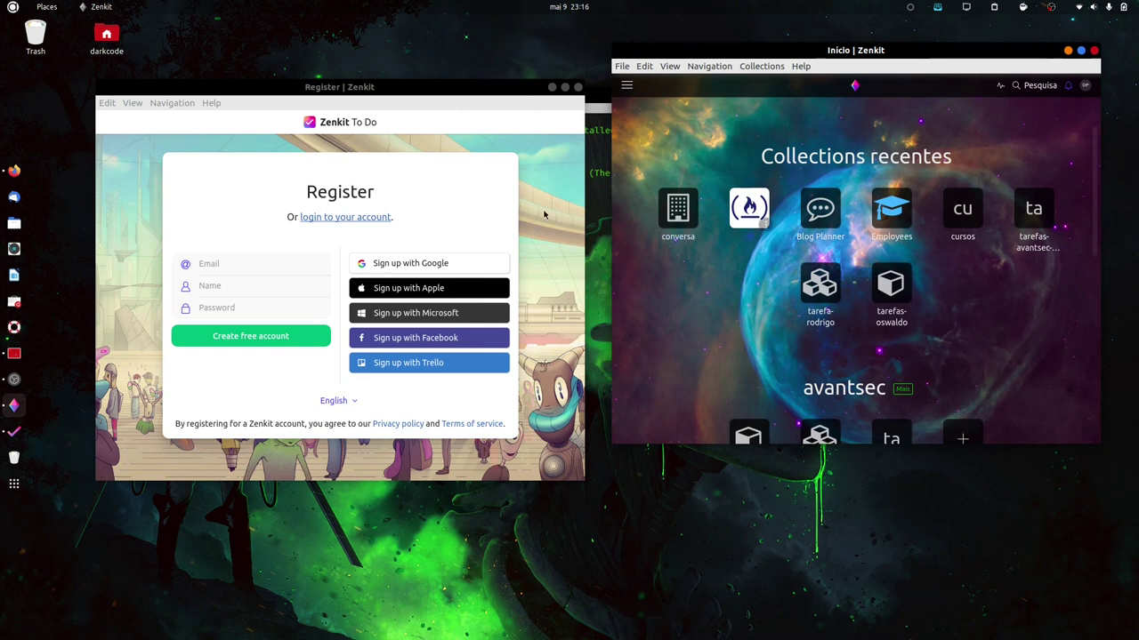
{"action": "left_click", "coordinate": [422, 264]}
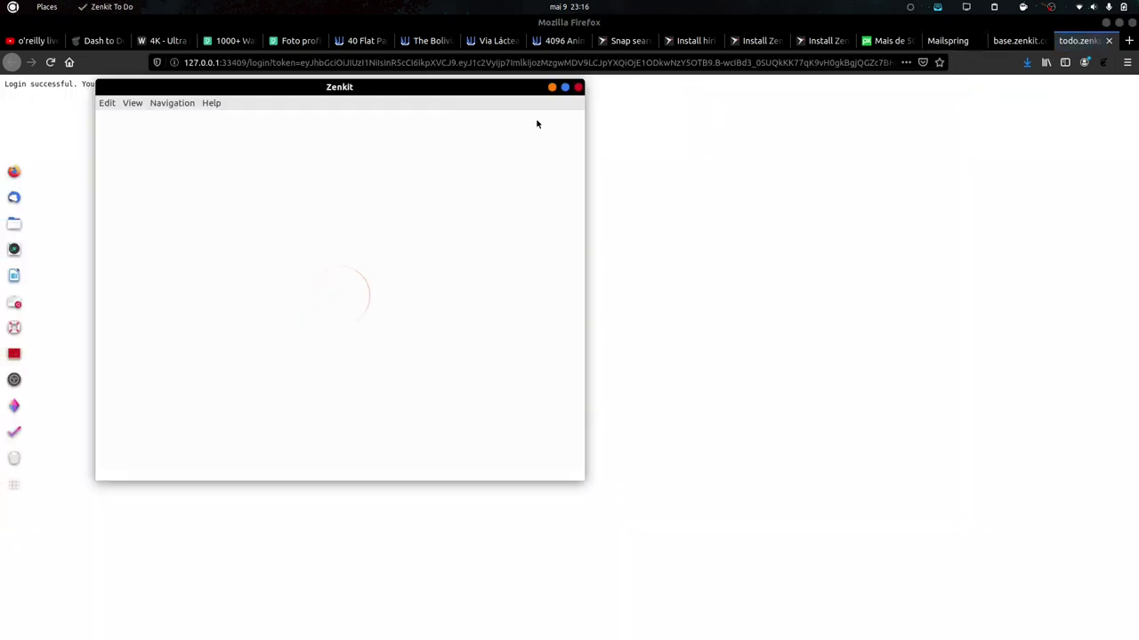
{"action": "left_click", "coordinate": [1106, 22]}
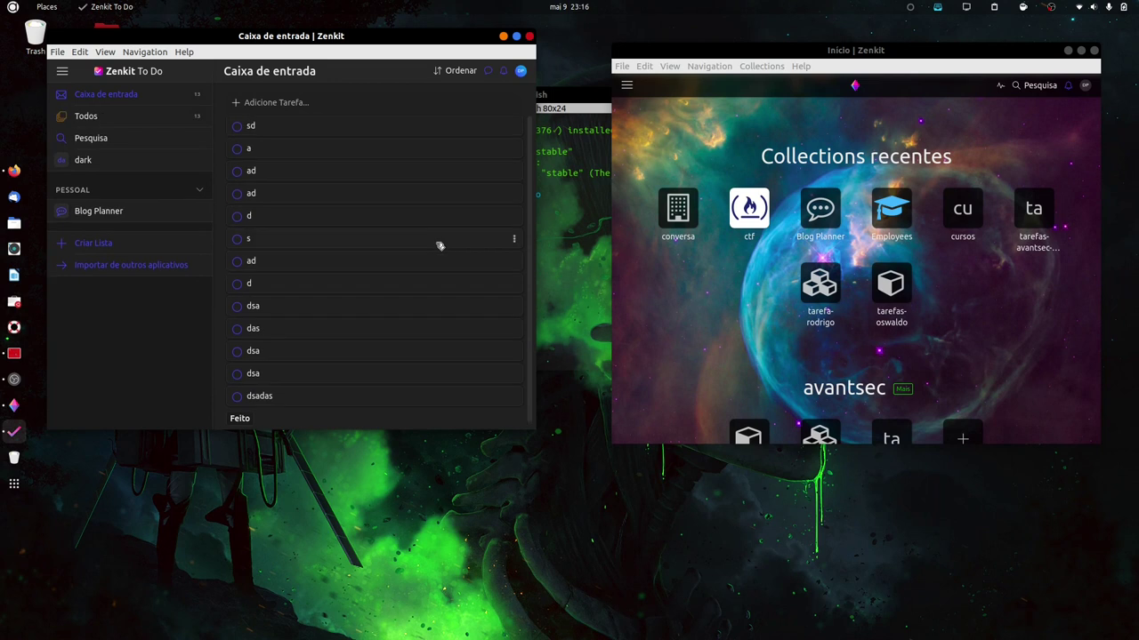
{"action": "left_click", "coordinate": [529, 37]}
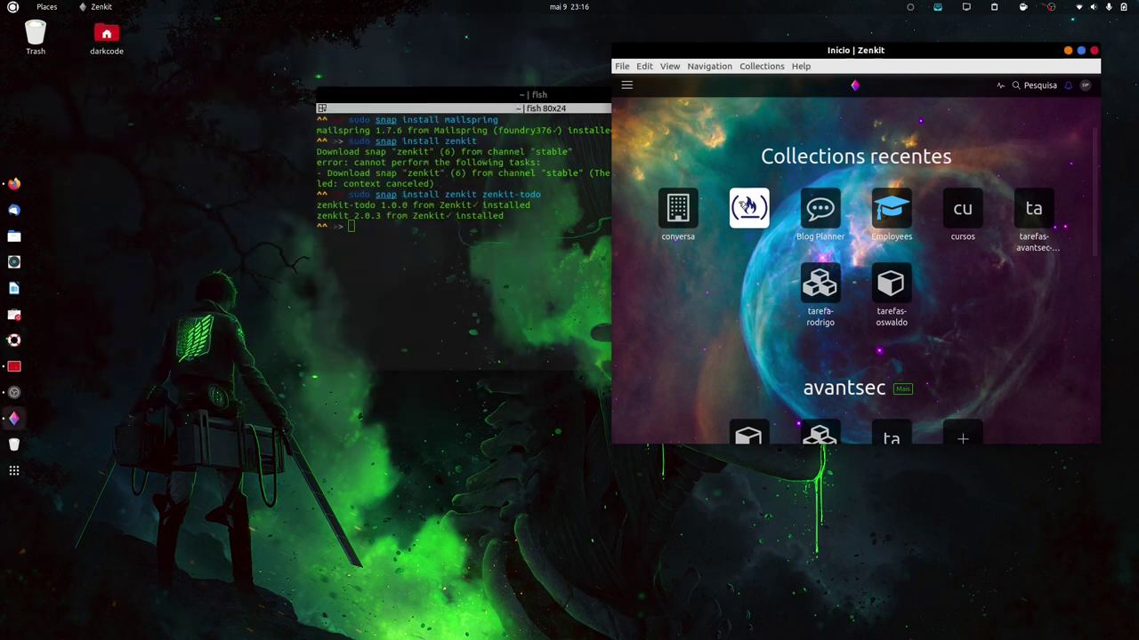
Open the ctf collection's board and scroll through its items.
{"action": "left_click", "coordinate": [1081, 51]}
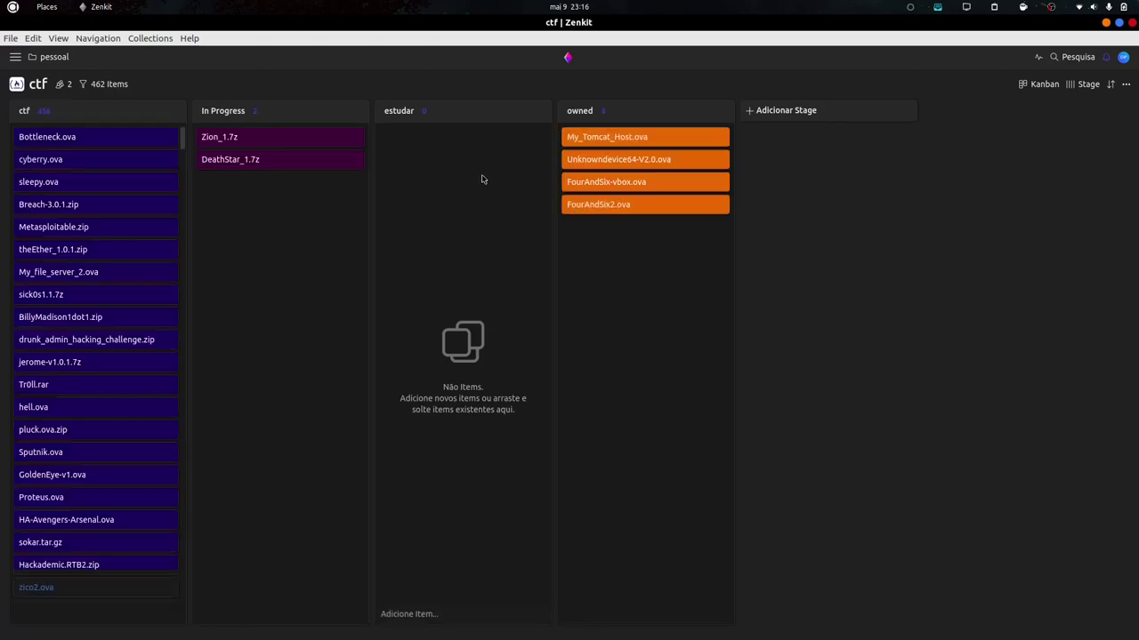
{"action": "scroll", "coordinate": [158, 134], "scroll_direction": "down", "scroll_amount": 1}
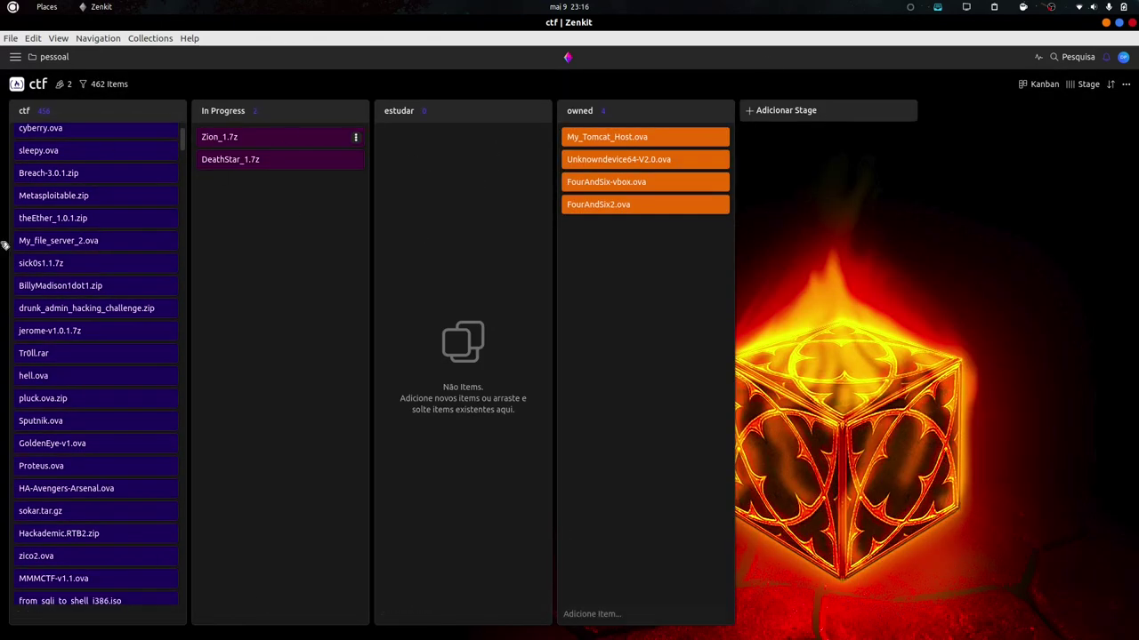
{"action": "scroll", "coordinate": [85, 414], "scroll_direction": "down", "scroll_amount": 10}
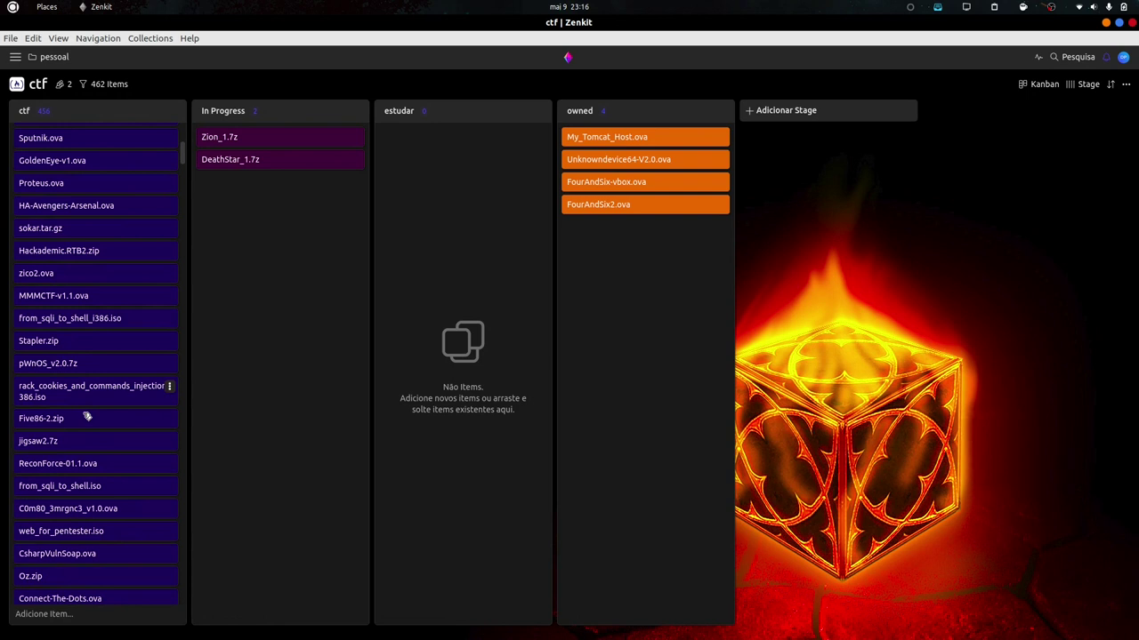
{"action": "scroll", "coordinate": [84, 414], "scroll_direction": "up", "scroll_amount": 8}
{"action": "scroll", "coordinate": [85, 413], "scroll_direction": "up", "scroll_amount": 3}
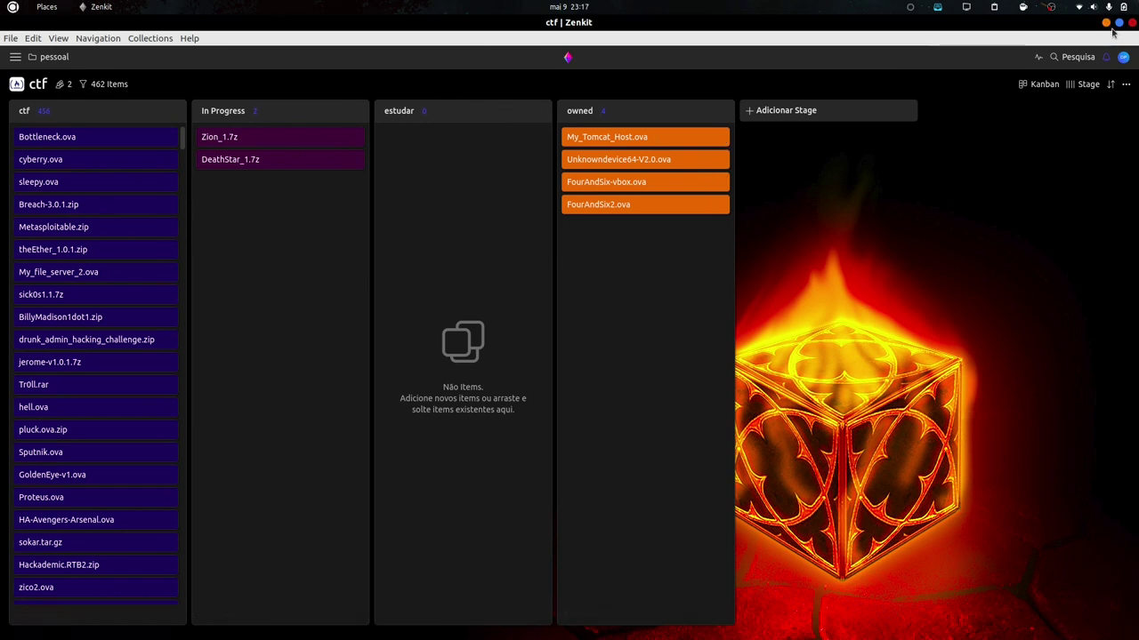
Minimise Zenkit and move the terminal window right and toward the top.
{"action": "left_click", "coordinate": [1105, 23]}
{"action": "left_click_drag", "start_coordinate": [490, 103], "coordinate": [654, 98]}
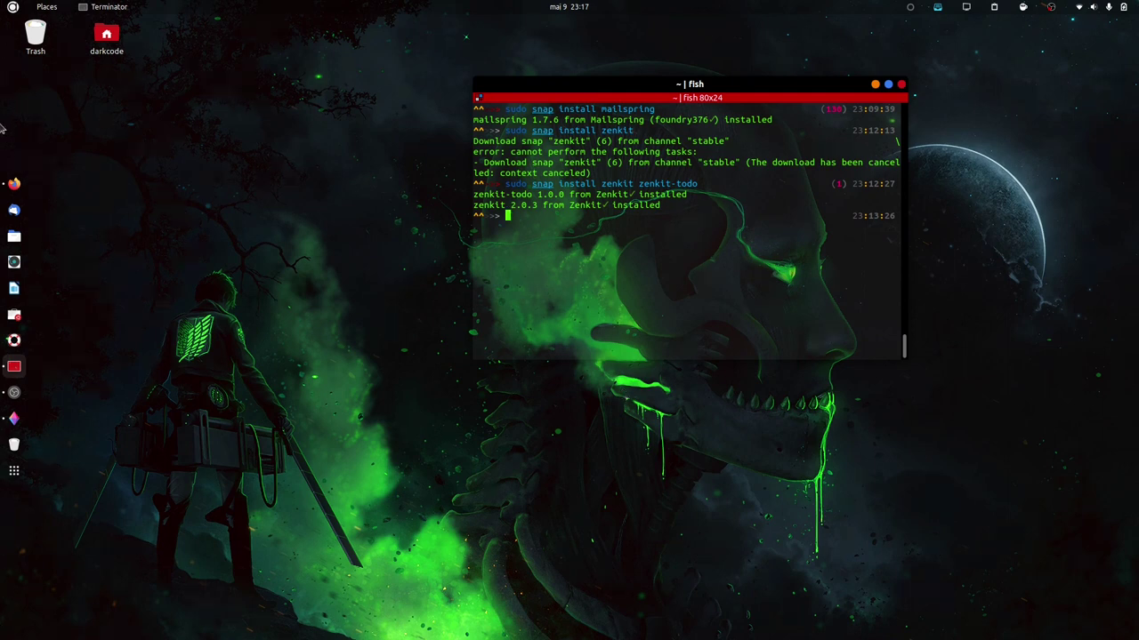
{"action": "left_click_drag", "start_coordinate": [2, 123], "coordinate": [1136, 595]}
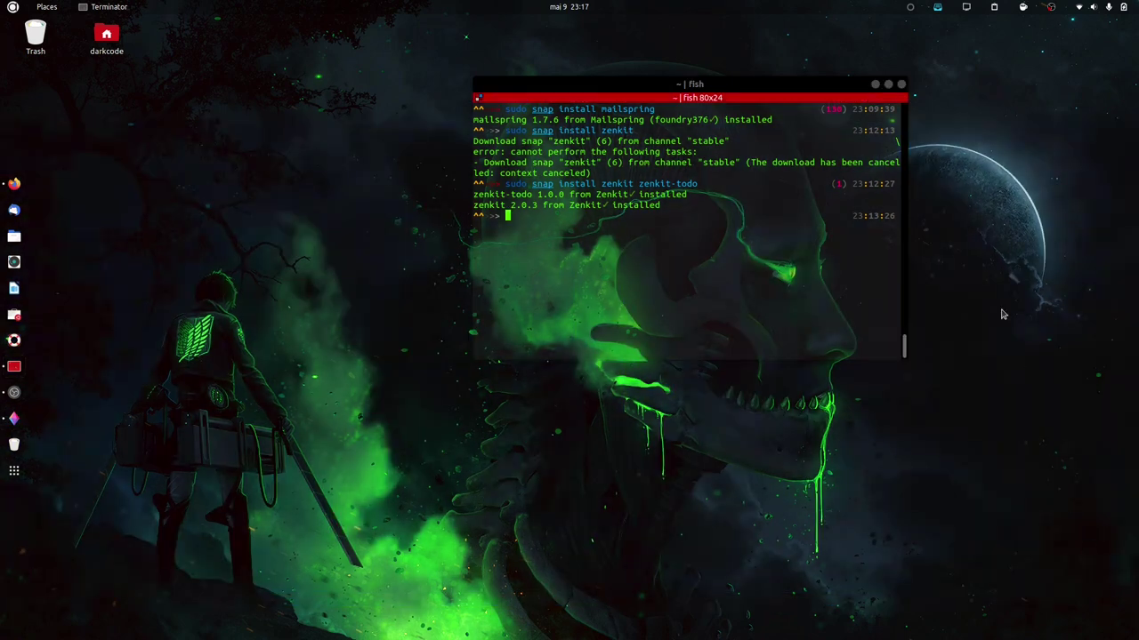
{"action": "left_click_drag", "start_coordinate": [684, 85], "coordinate": [657, 39]}
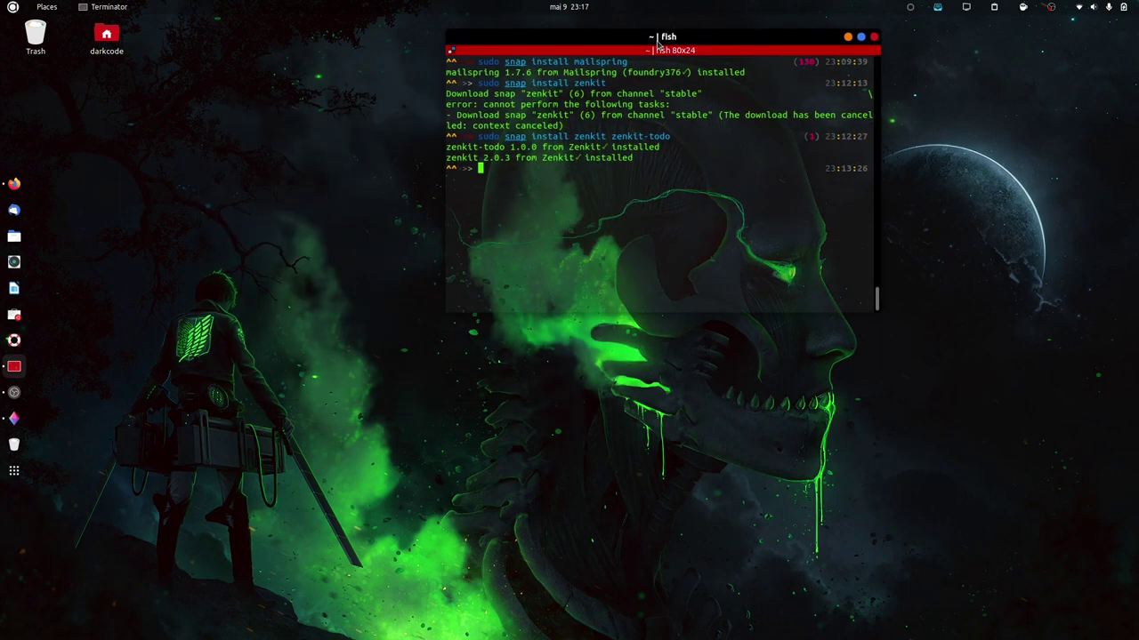